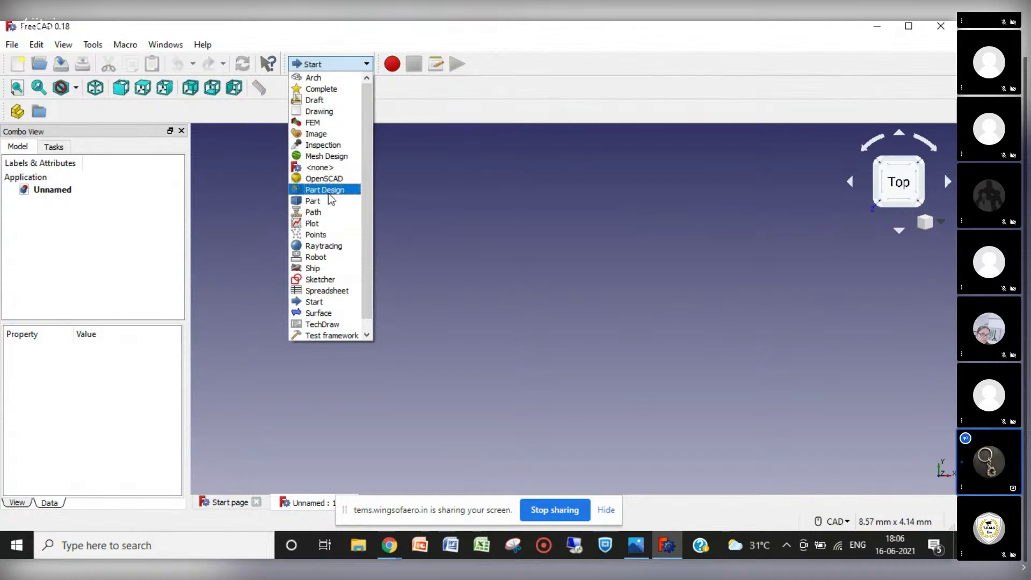
# Step: Create a body in the Part Design workbench and start a sketch on its XZ plane
pyautogui.click(332, 190)
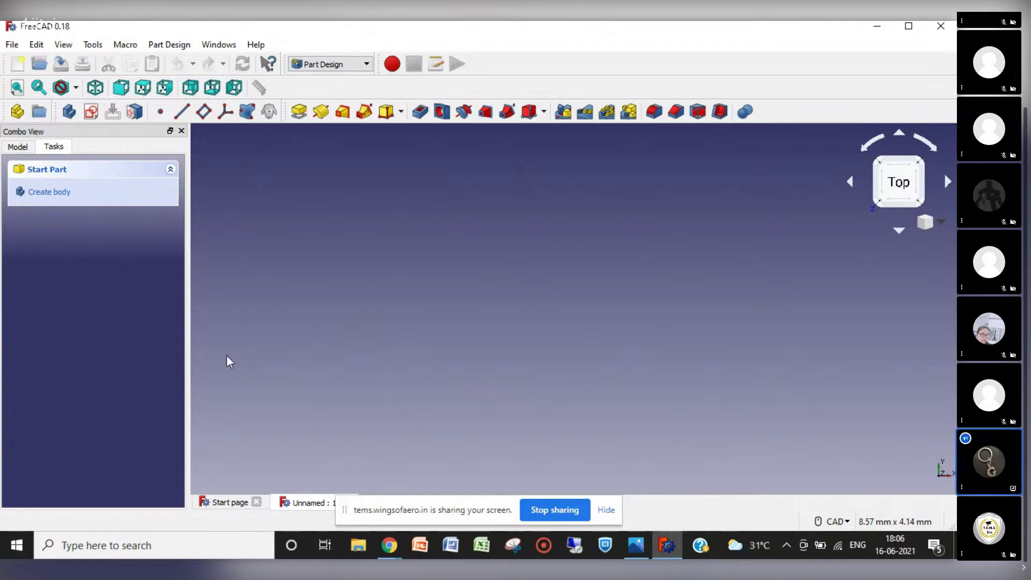
pyautogui.click(56, 194)
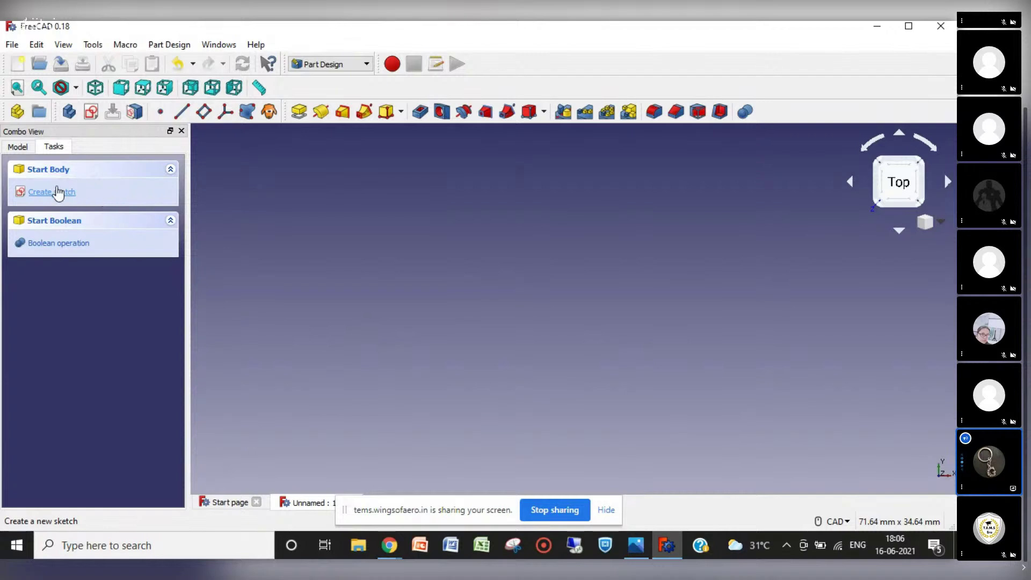
pyautogui.click(58, 193)
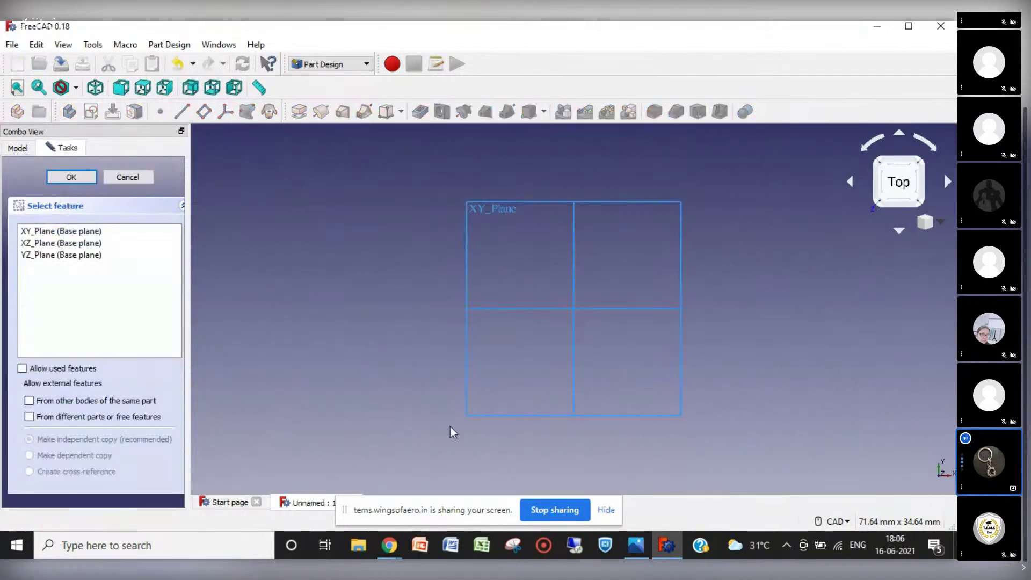
pyautogui.click(940, 227)
pyautogui.click(920, 272)
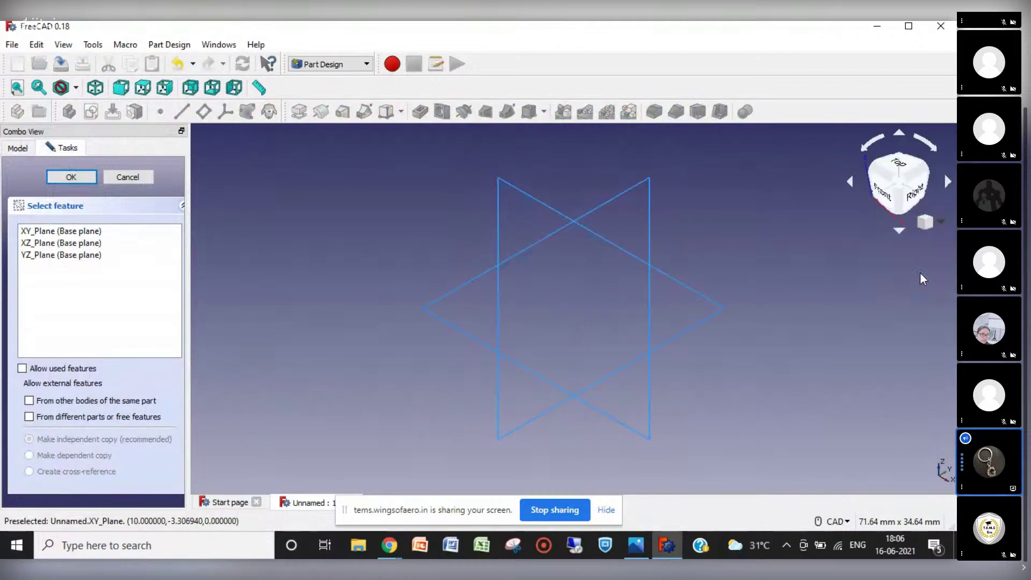
pyautogui.click(649, 404)
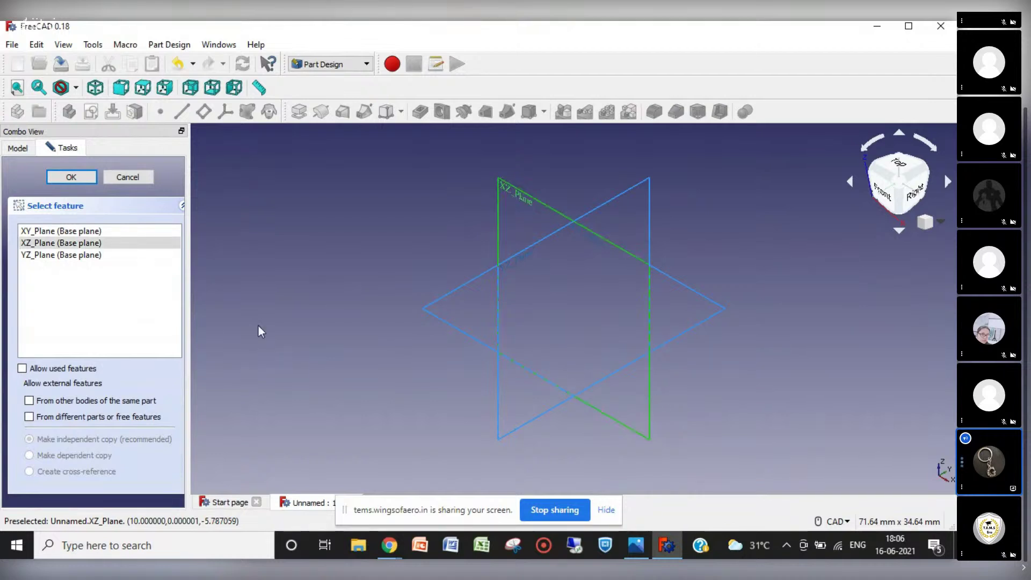
pyautogui.click(67, 179)
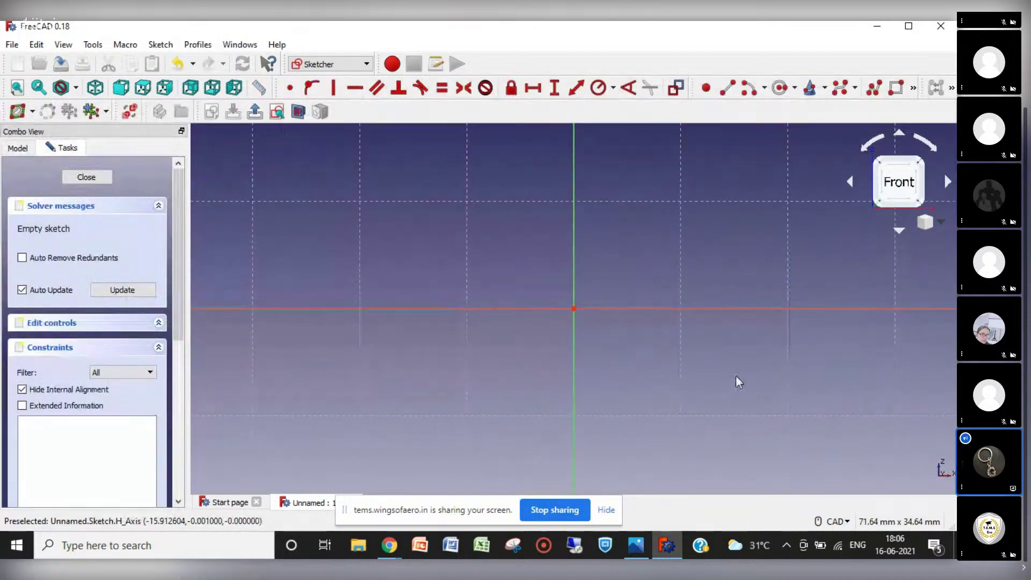
# Step: Draw a closed six-sided polyline with a base about 202 mm long on the horizontal axis, a long upper edge and raised triangular ends
pyautogui.scroll(-3, 592, 330)
pyautogui.scroll(-2, 592, 328)
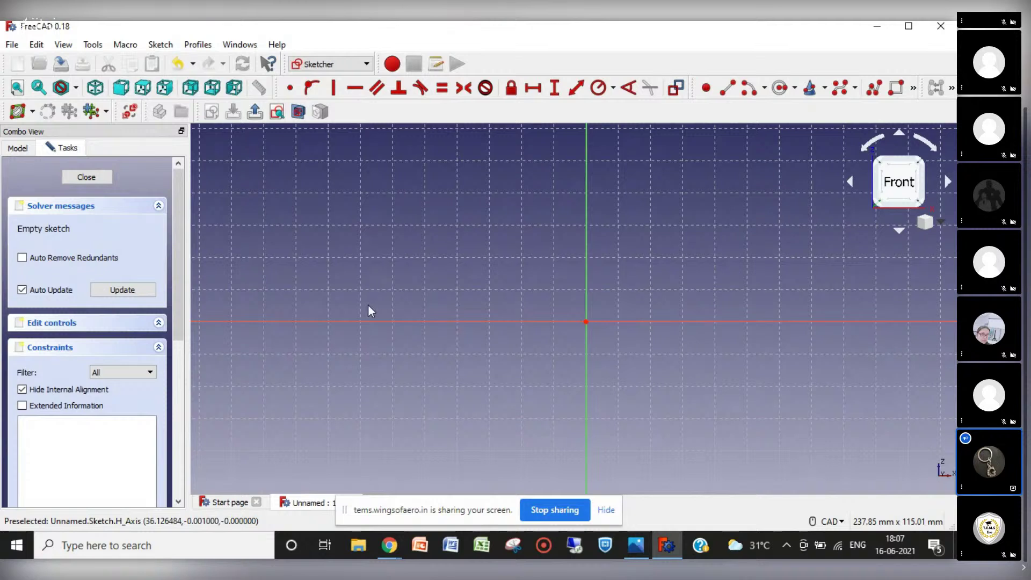
pyautogui.click(874, 88)
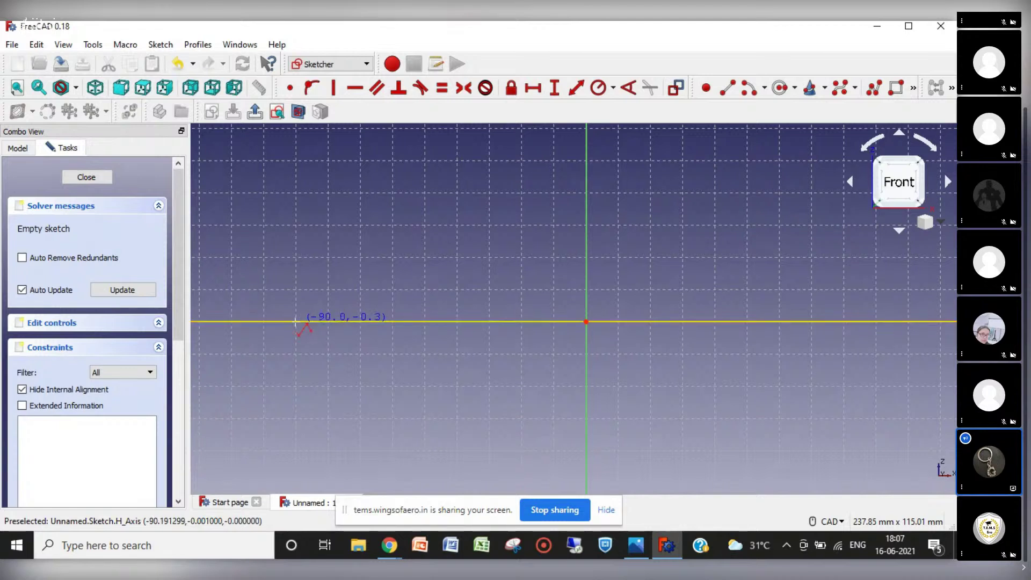
pyautogui.click(264, 321)
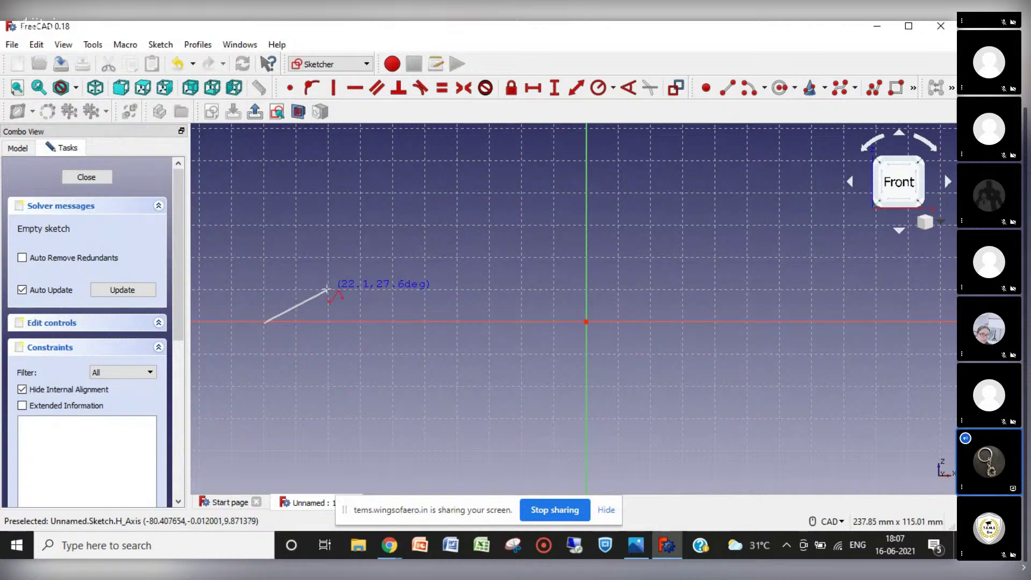
pyautogui.click(329, 258)
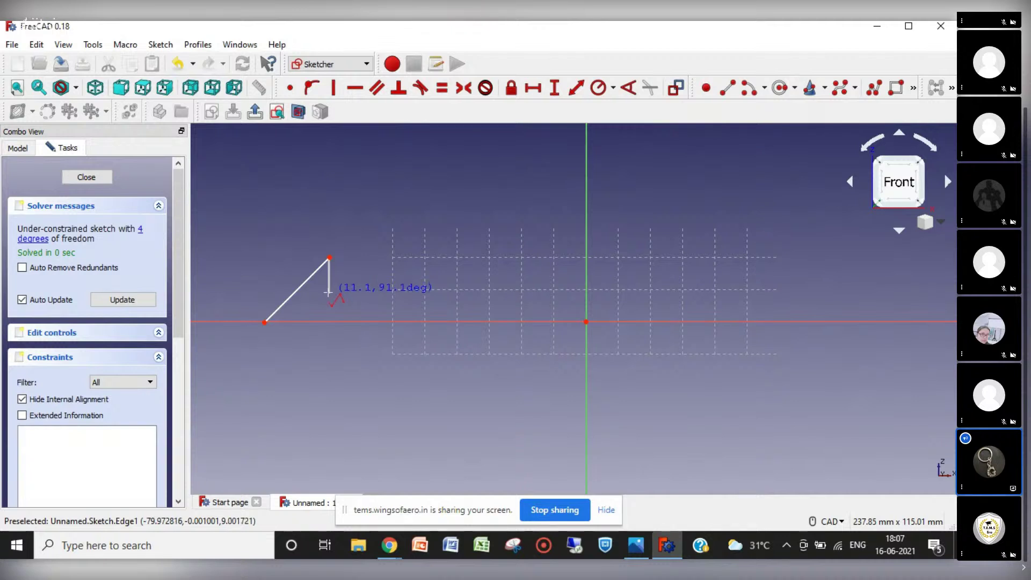
pyautogui.click(329, 293)
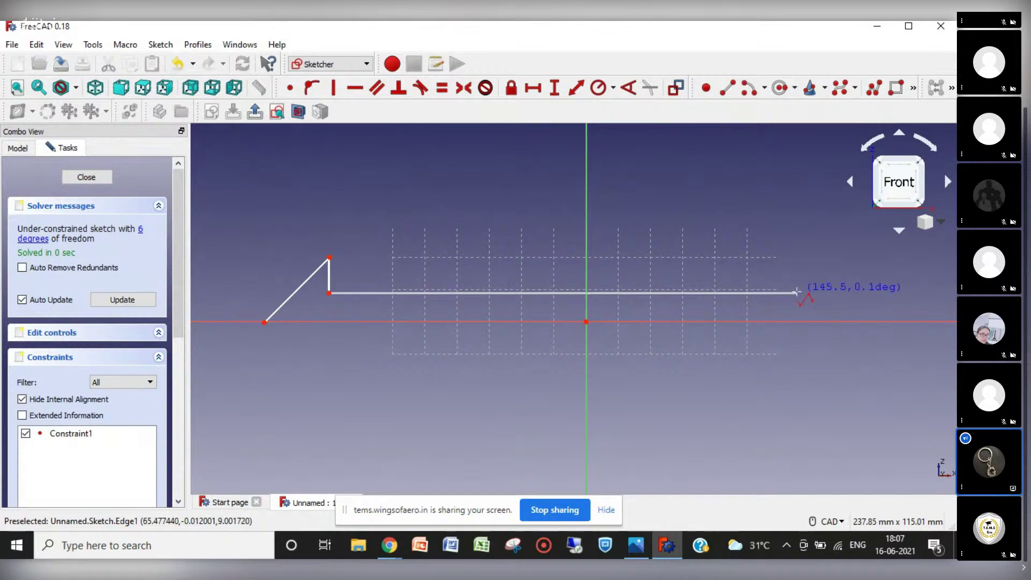
pyautogui.click(852, 293)
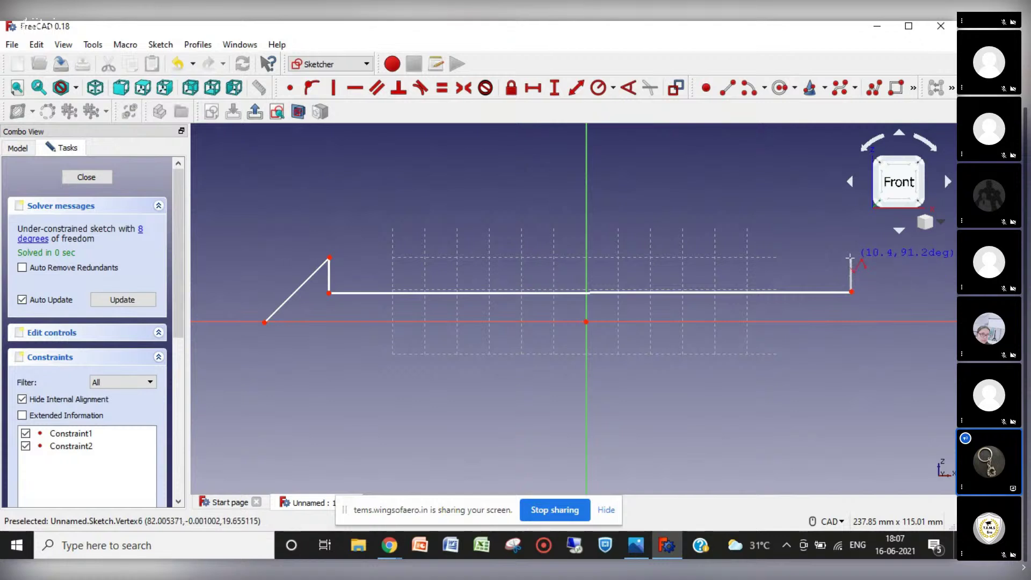
pyautogui.click(851, 259)
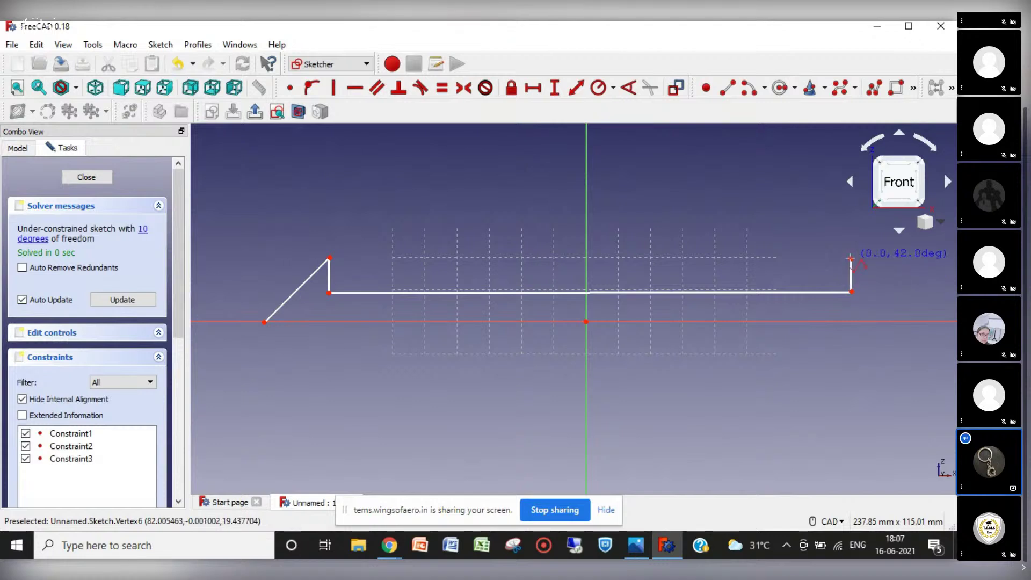
pyautogui.click(916, 322)
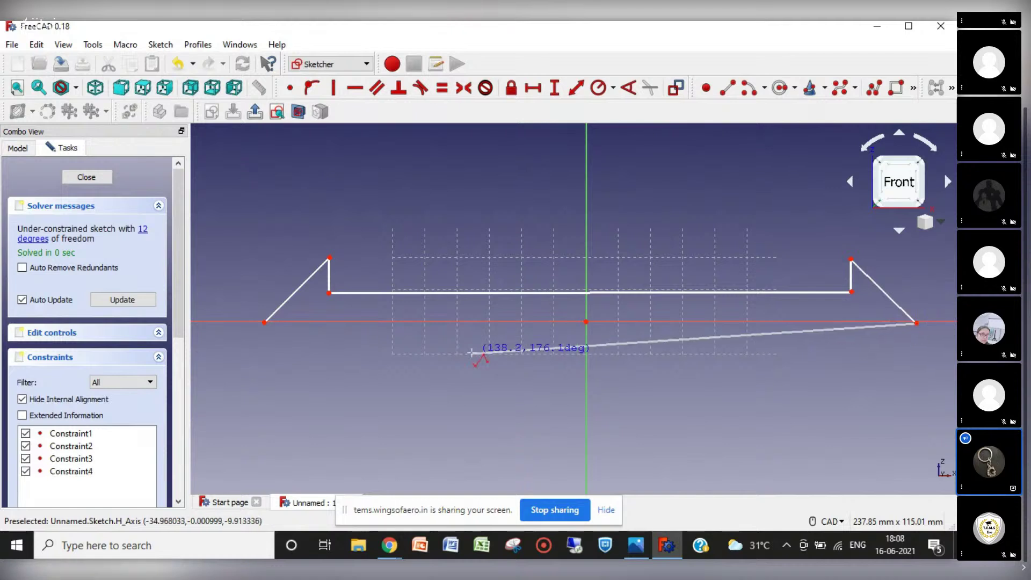
pyautogui.click(265, 322)
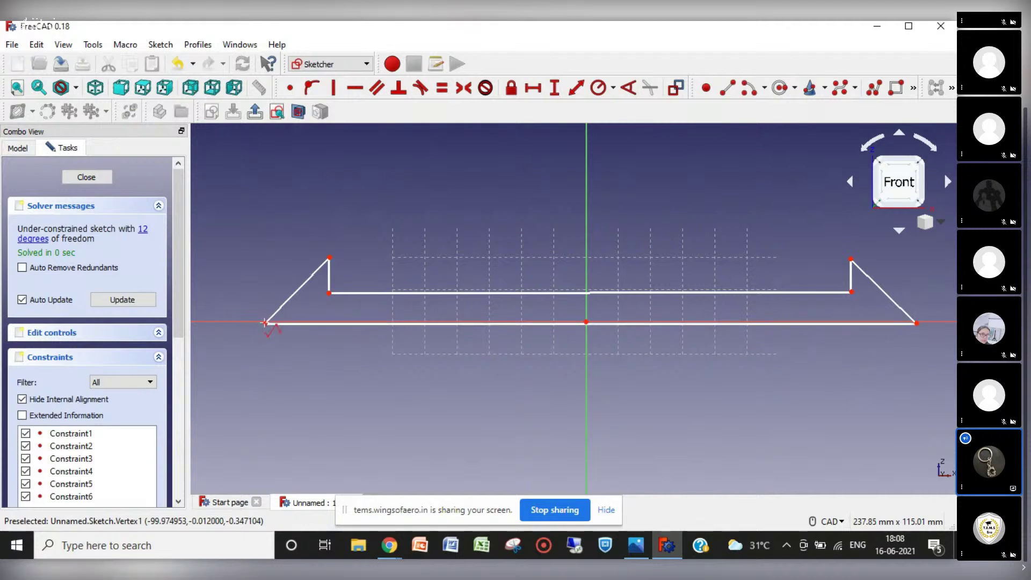
pyautogui.rightClick(393, 404)
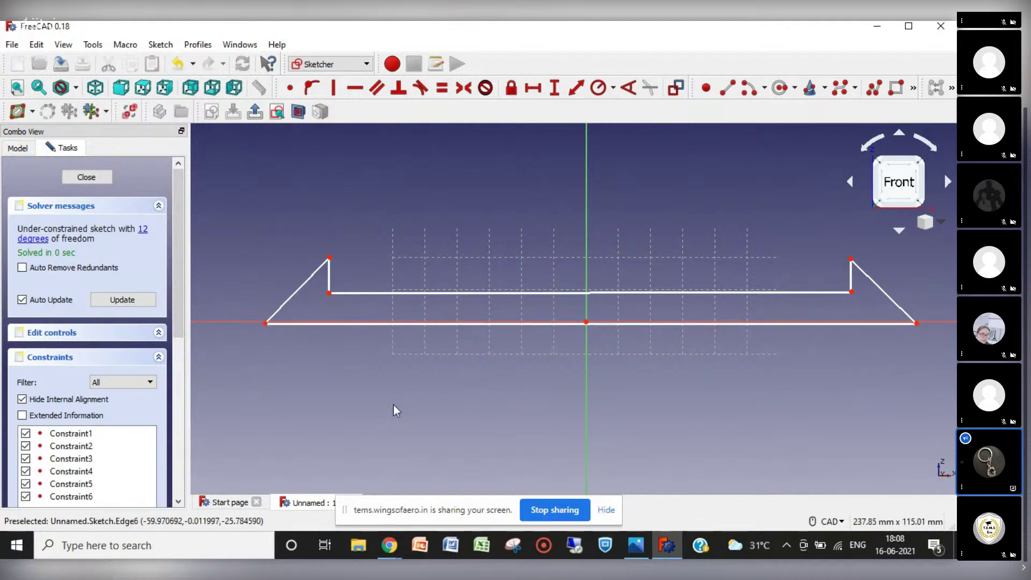
# Step: Constrain the profile's base edge horizontal and the two short inner edges vertical
pyautogui.click(627, 322)
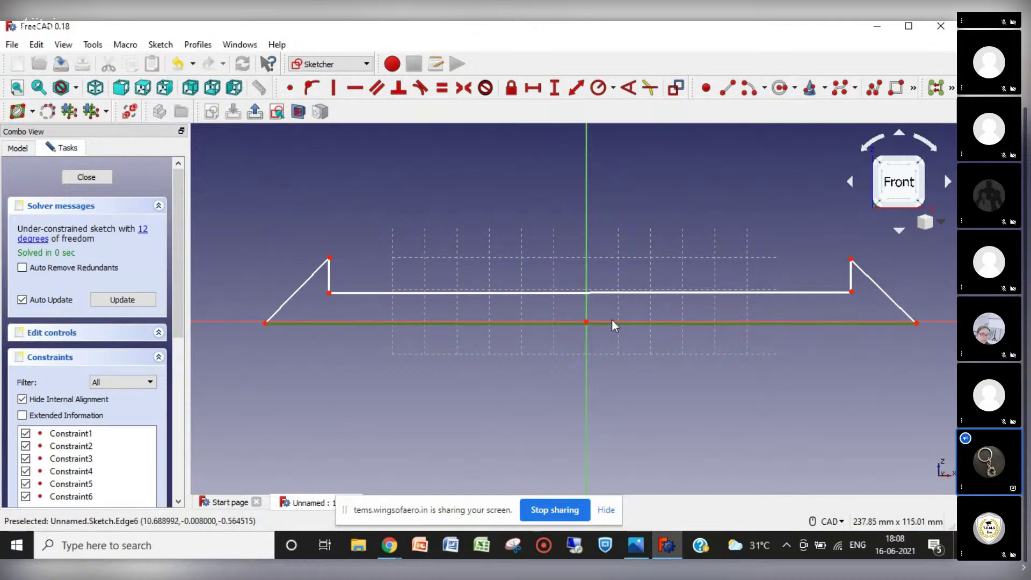
pyautogui.click(353, 87)
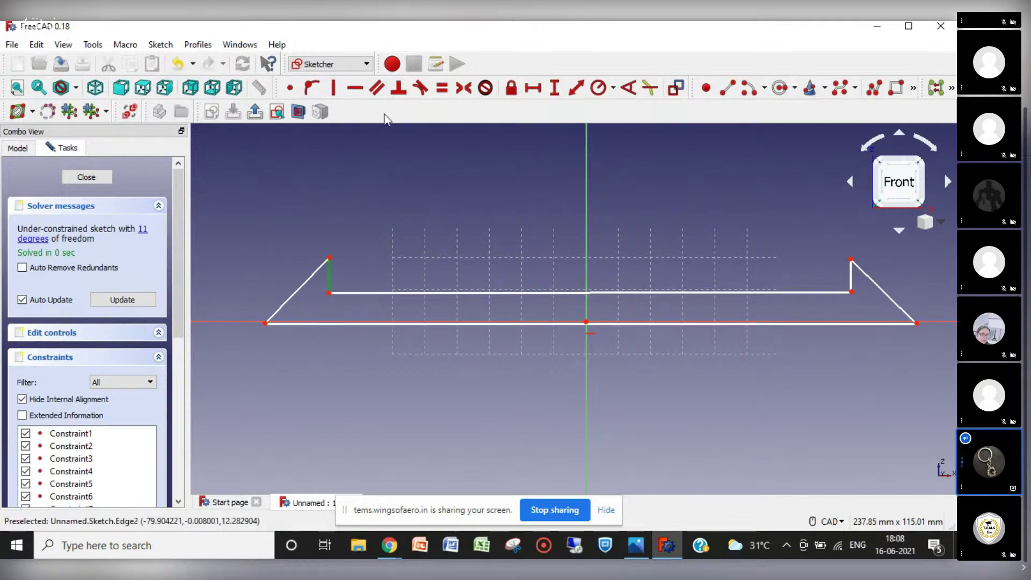
pyautogui.click(333, 88)
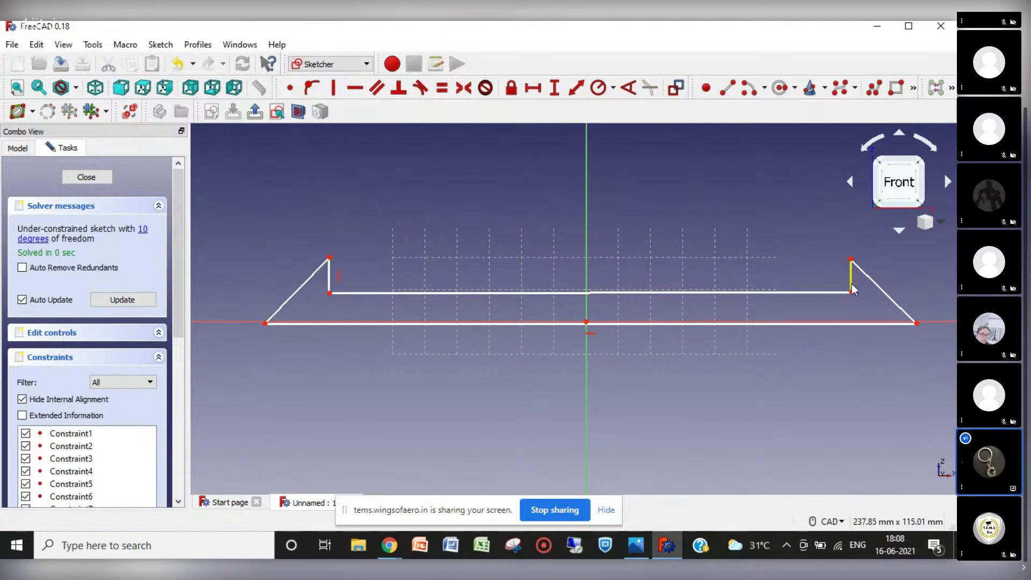
pyautogui.click(852, 287)
pyautogui.click(333, 88)
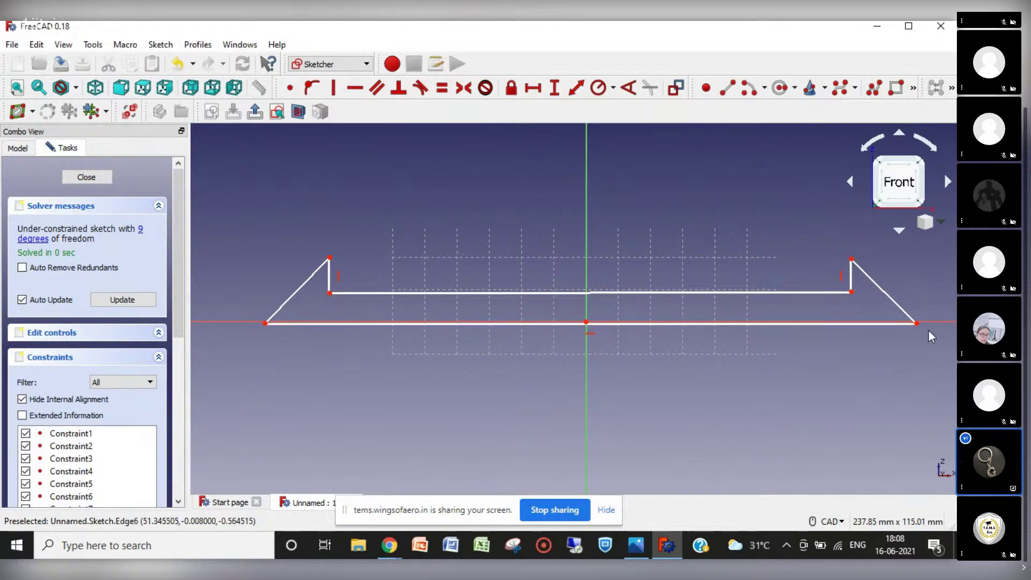
# Step: Constrain the vertical distance between the base edge's right endpoint and the sketch origin to 0 mm
pyautogui.click(917, 323)
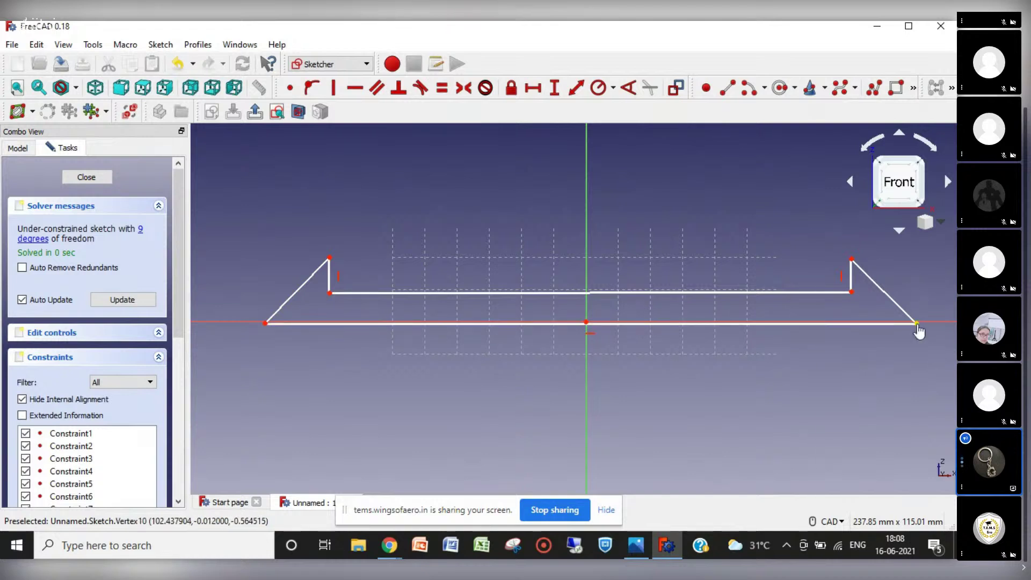
pyautogui.click(587, 322)
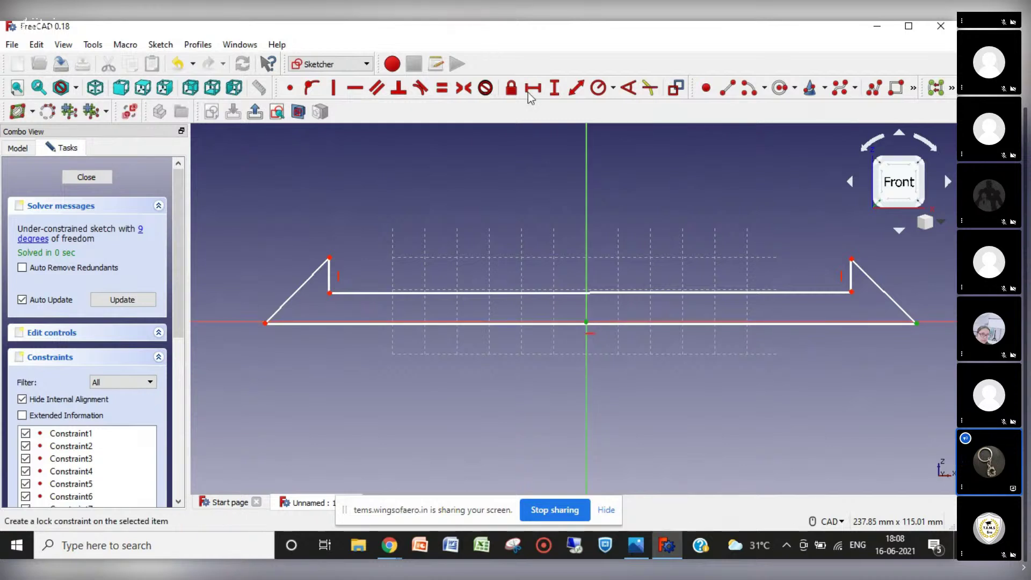
pyautogui.click(556, 88)
pyautogui.write('0')
pyautogui.press('Return')
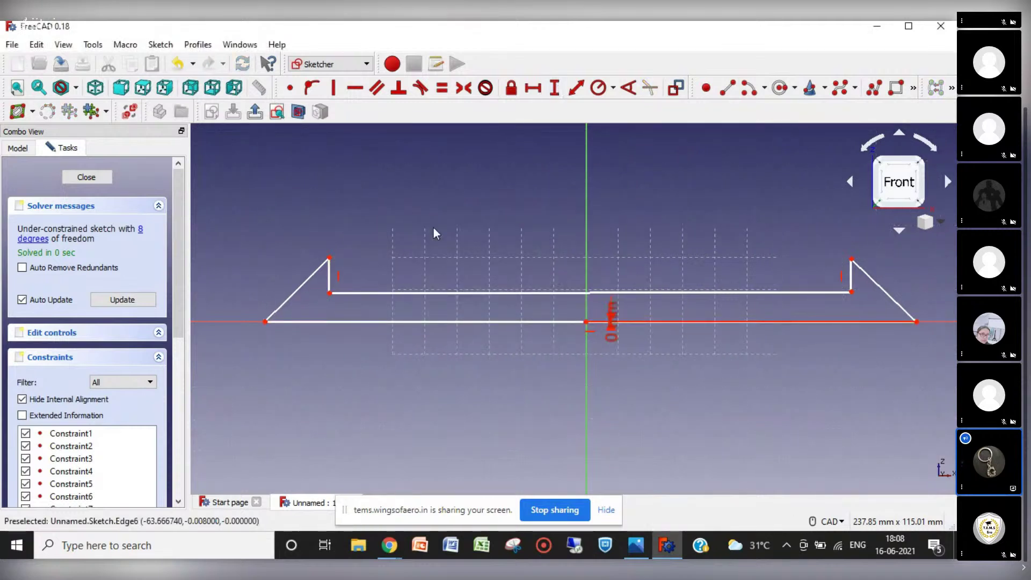
# Step: Constrain the angle between the left sloped edge and the base edge to 45°
pyautogui.click(630, 89)
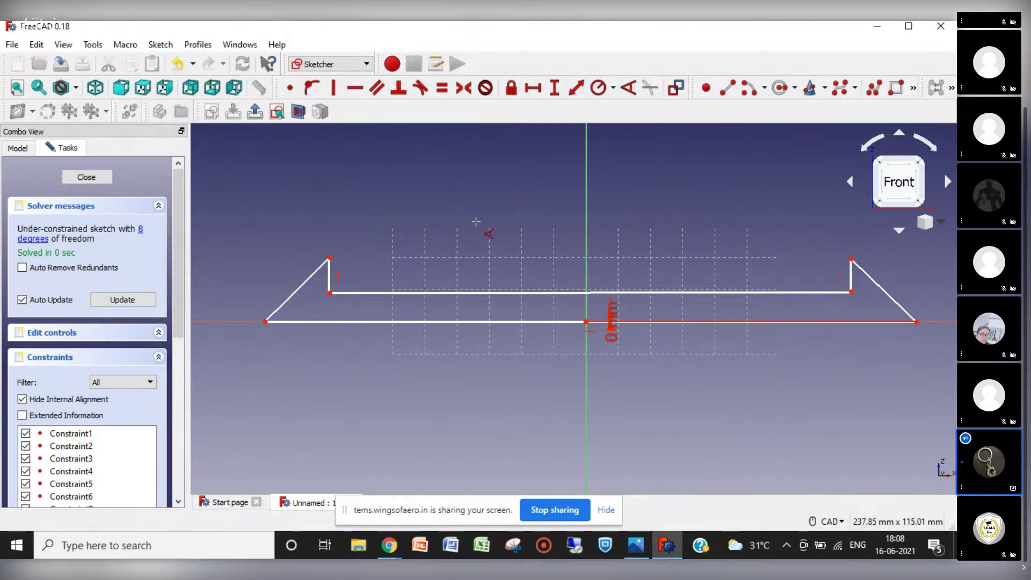
pyautogui.click(275, 311)
pyautogui.click(288, 322)
pyautogui.write('45')
pyautogui.press('Return')
# Step: Constrain the right sloped edge to 30° from the base and pull its peak up about level with the left peak
pyautogui.click(894, 309)
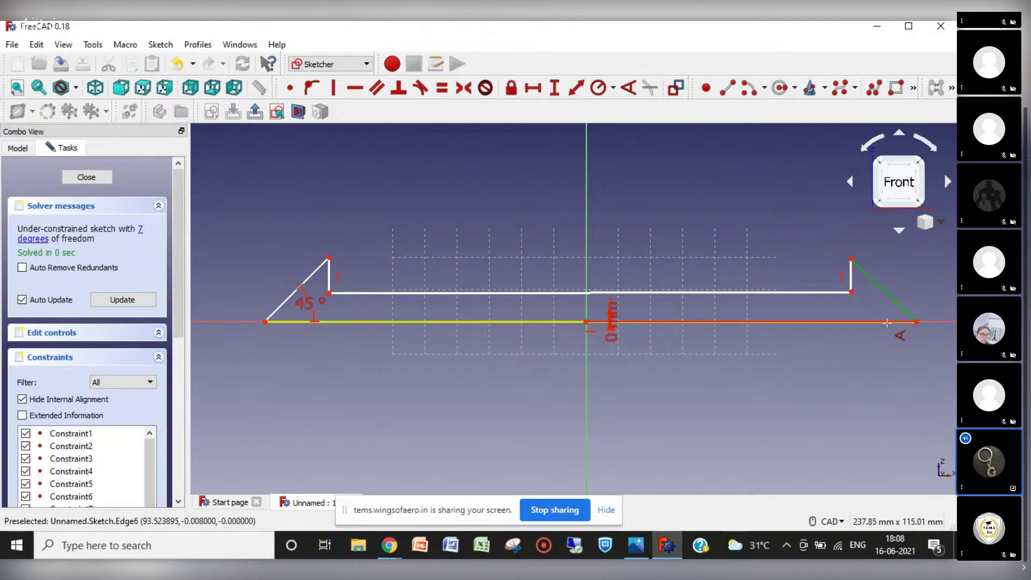
pyautogui.click(889, 326)
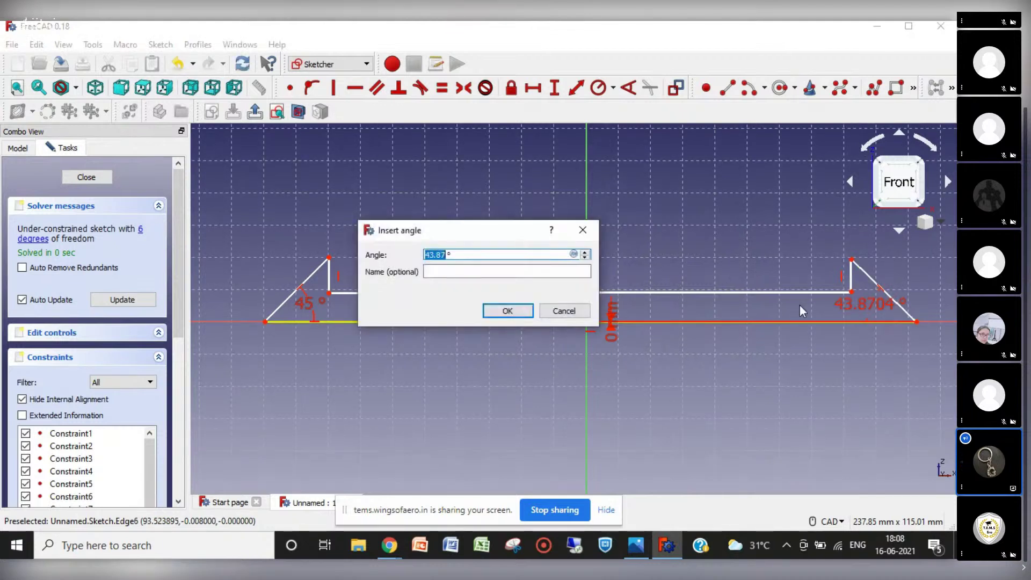
pyautogui.write('30')
pyautogui.press('Return')
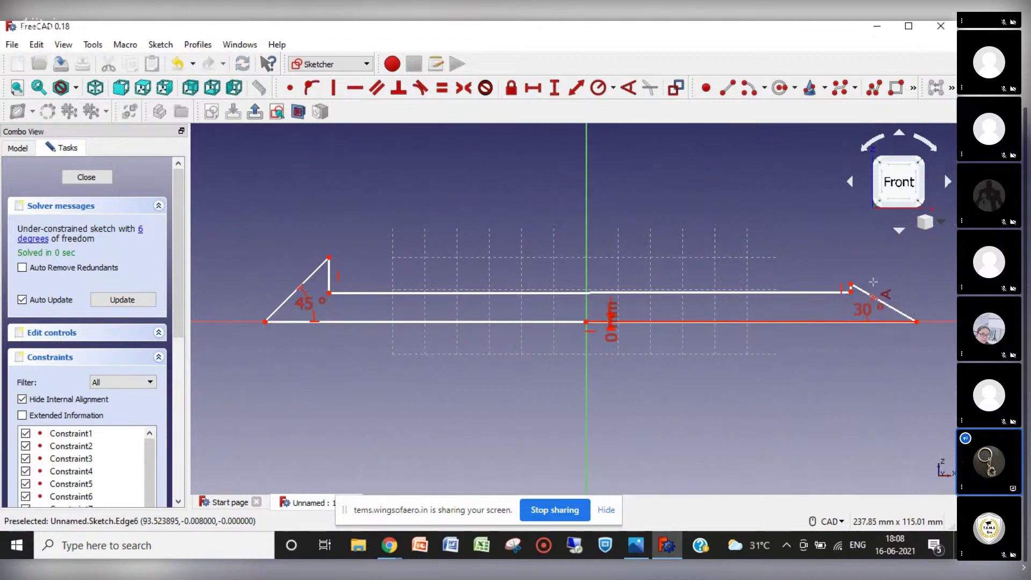
pyautogui.press('Escape')
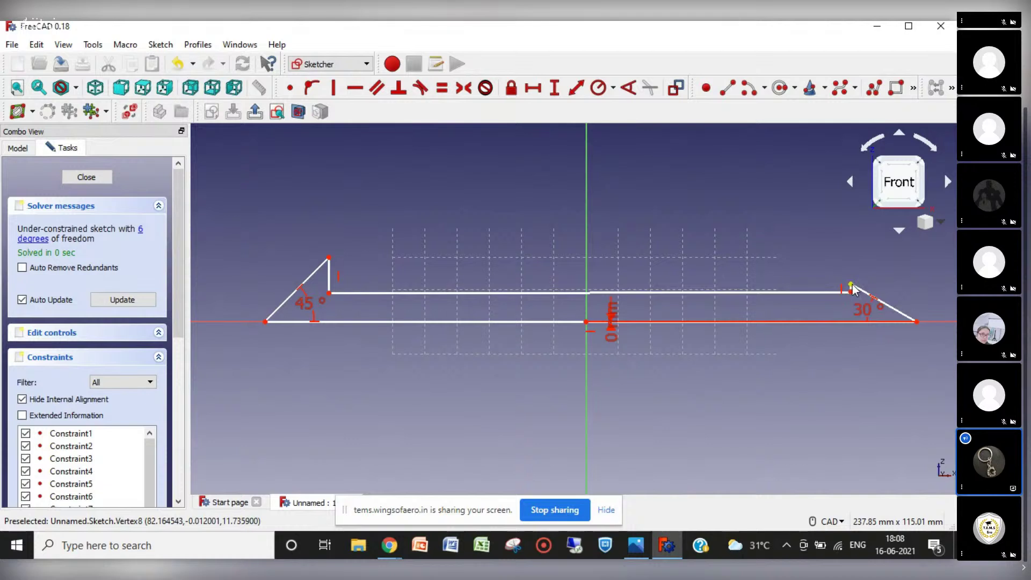
pyautogui.moveTo(852, 289); pyautogui.dragTo(844, 262)
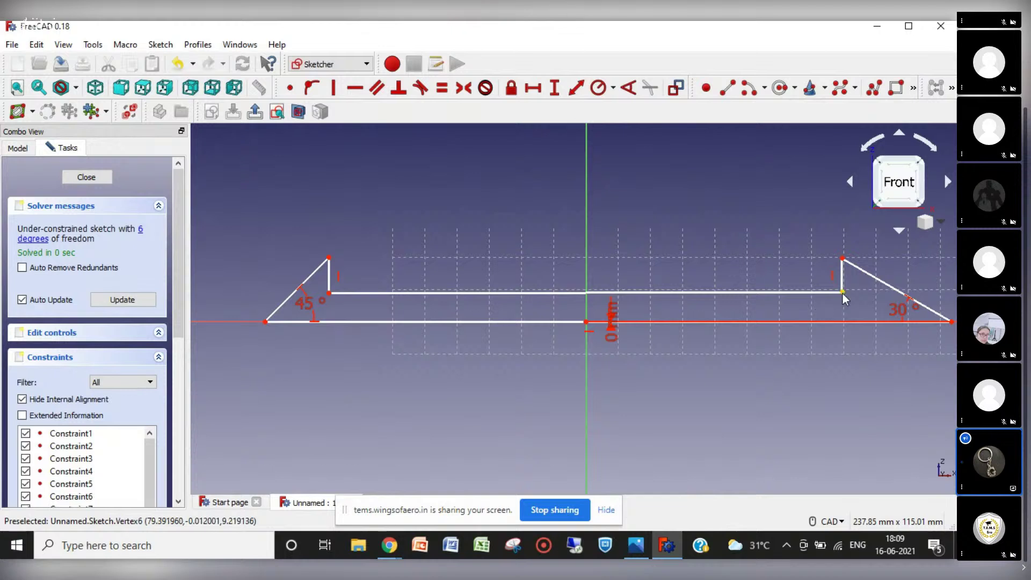
# Step: Set the length of the long upper edge between the two short vertical edges to 160 mm
pyautogui.click(756, 291)
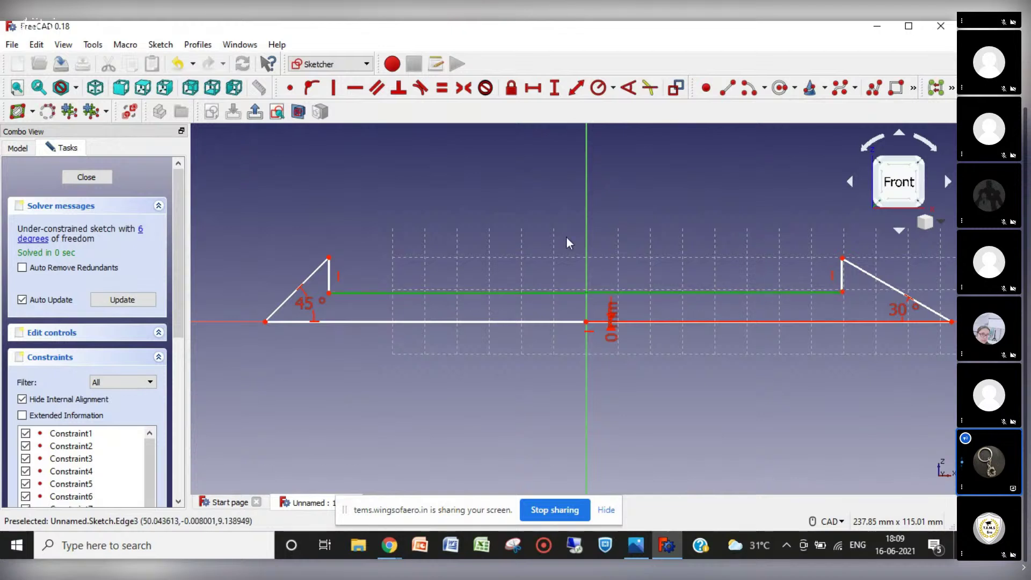
pyautogui.click(577, 88)
pyautogui.write('160')
pyautogui.press('Return')
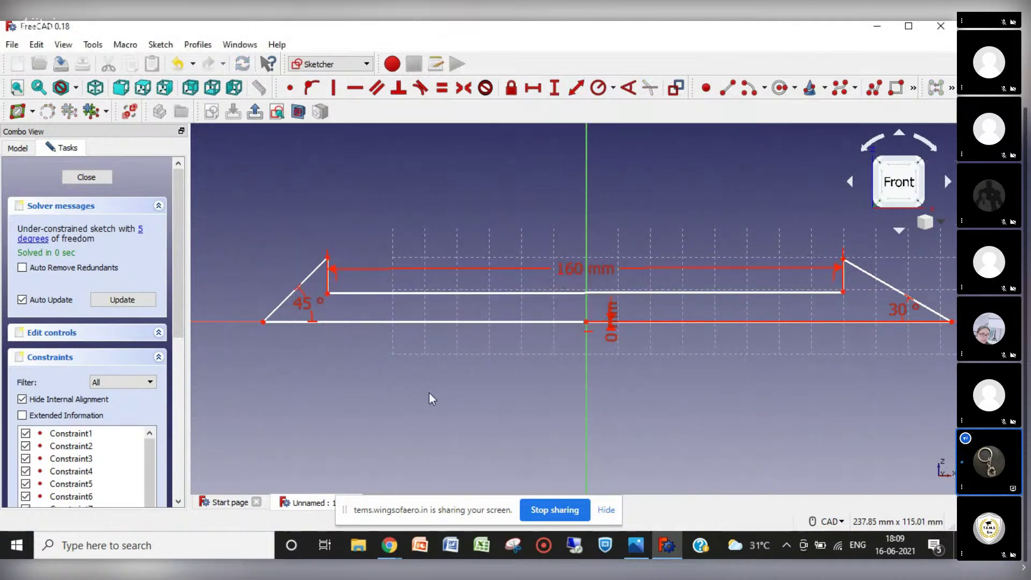
pyautogui.click(329, 293)
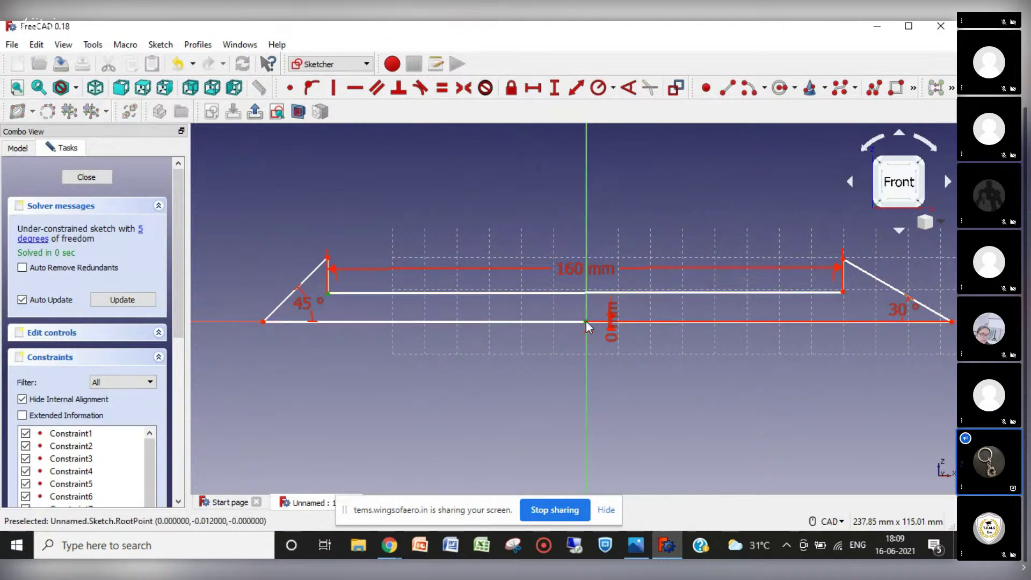
pyautogui.click(575, 88)
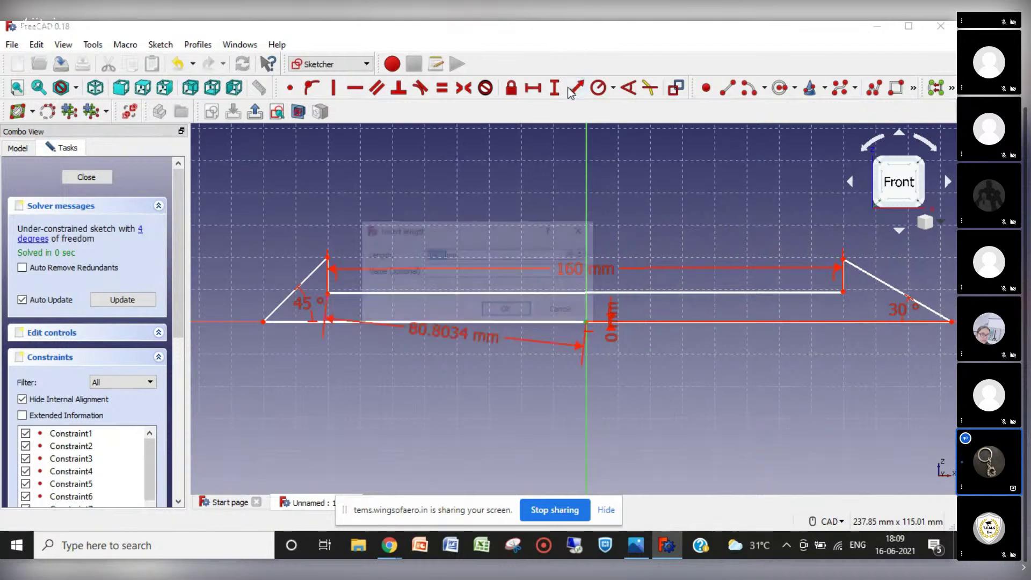
pyautogui.click(583, 230)
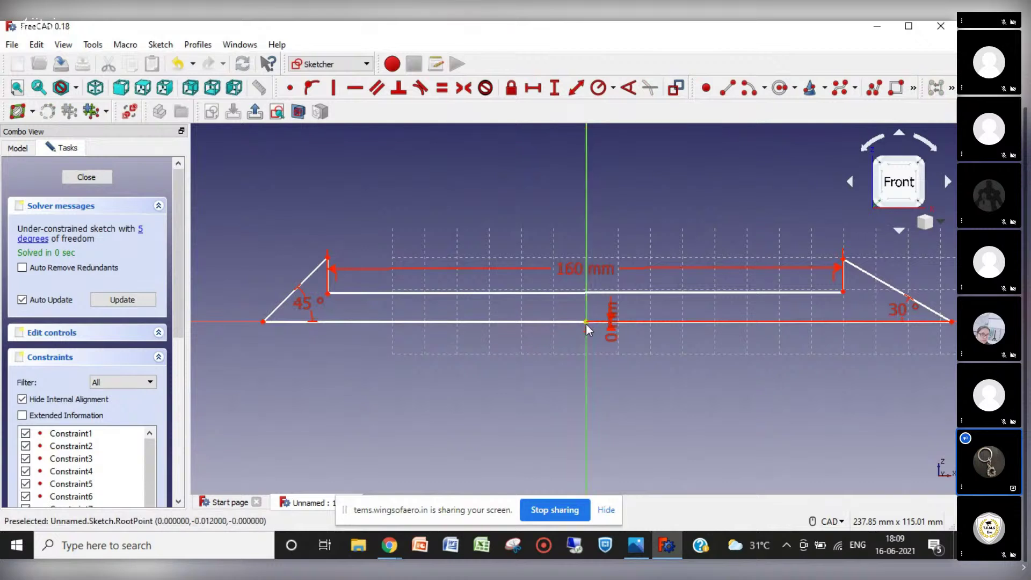
# Step: Constrain the horizontal distance between the long upper edge's left endpoint and the sketch origin to 80 mm
pyautogui.click(329, 296)
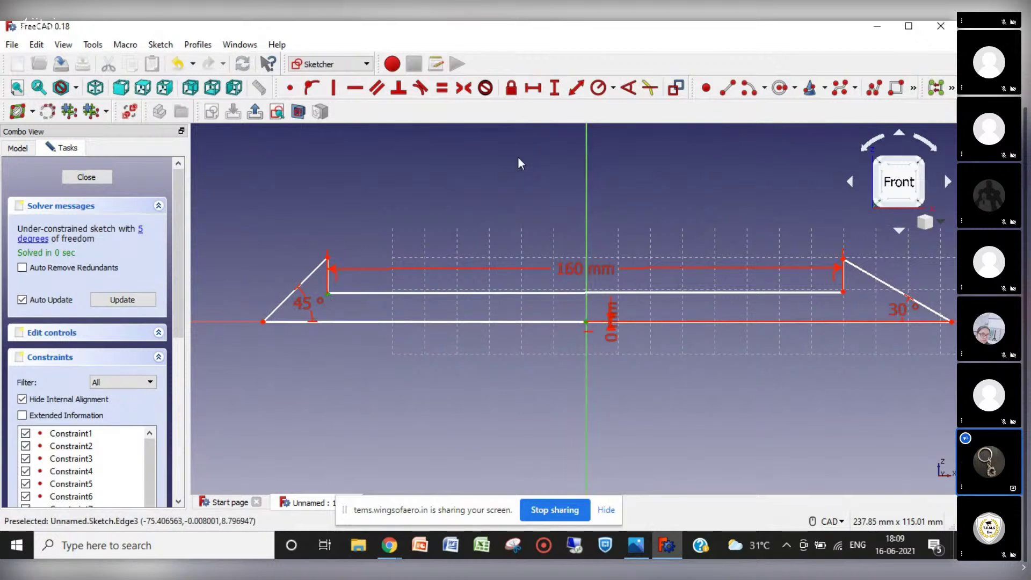
pyautogui.click(533, 89)
pyautogui.write('80')
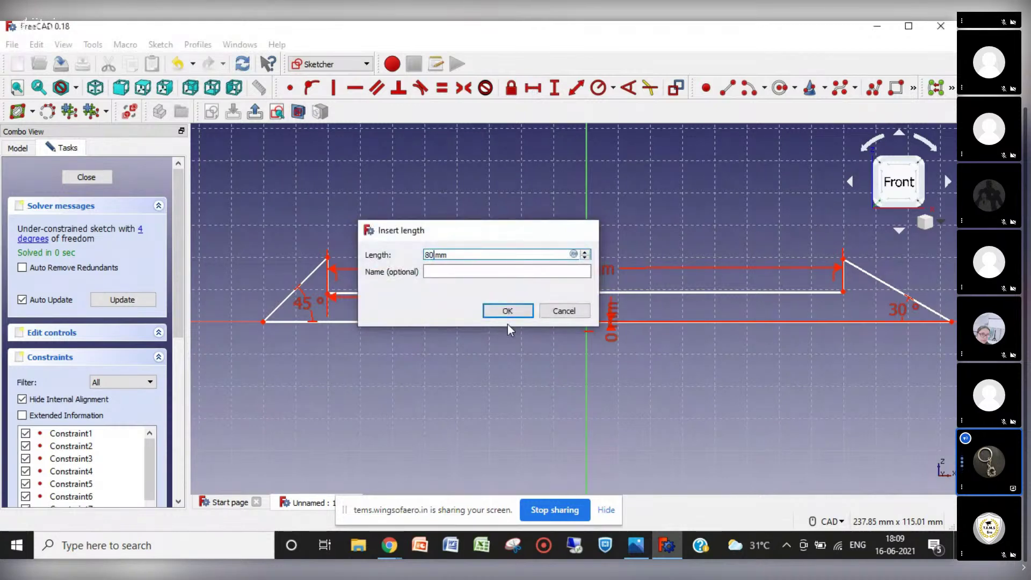
pyautogui.press('Return')
# Step: Reposition the 80 mm, 160 mm, 0 mm and 30° dimension labels so they no longer crowd the profile
pyautogui.moveTo(444, 302); pyautogui.dragTo(453, 284)
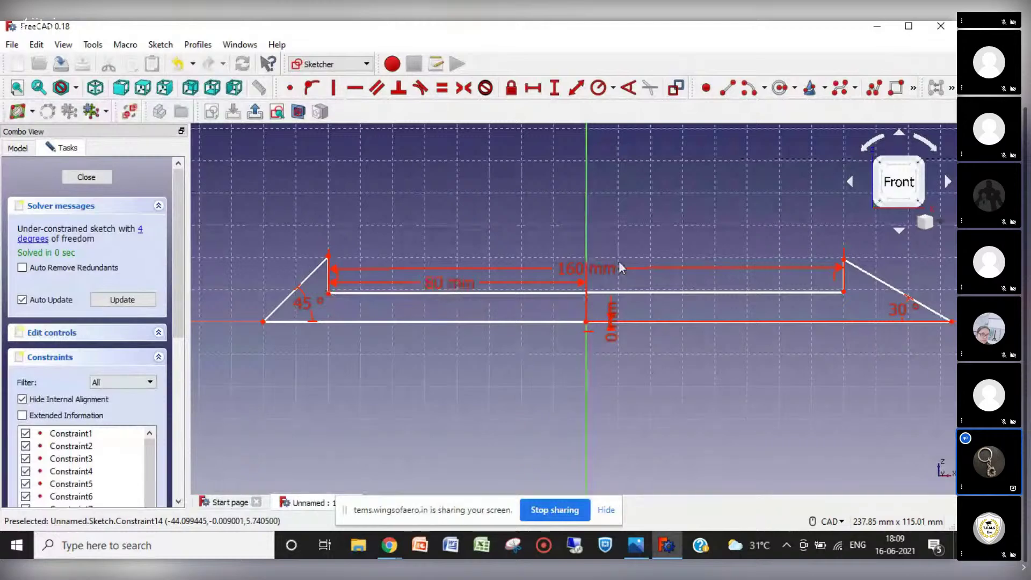
pyautogui.moveTo(616, 267); pyautogui.dragTo(615, 229)
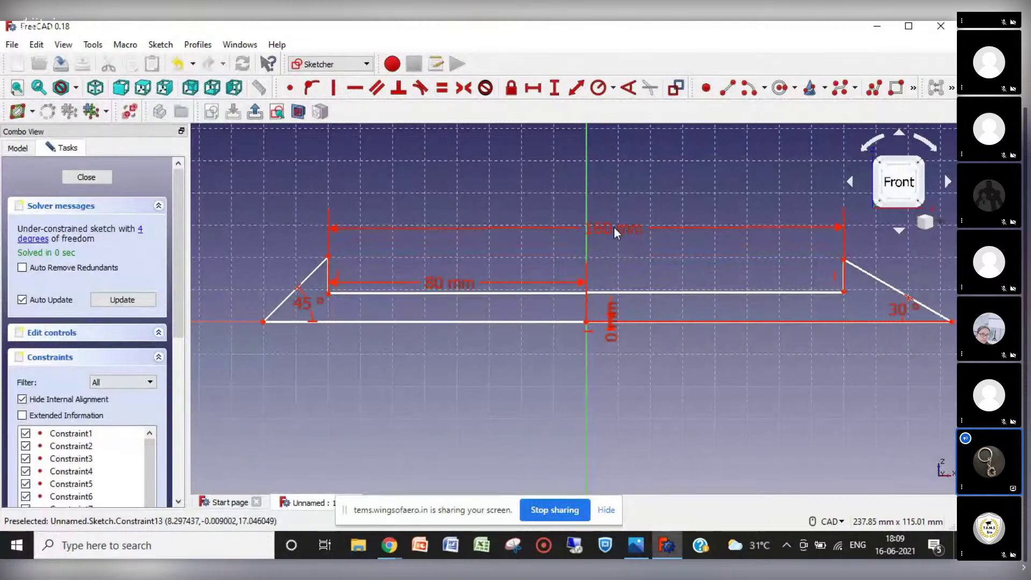
pyautogui.moveTo(450, 288); pyautogui.dragTo(454, 255)
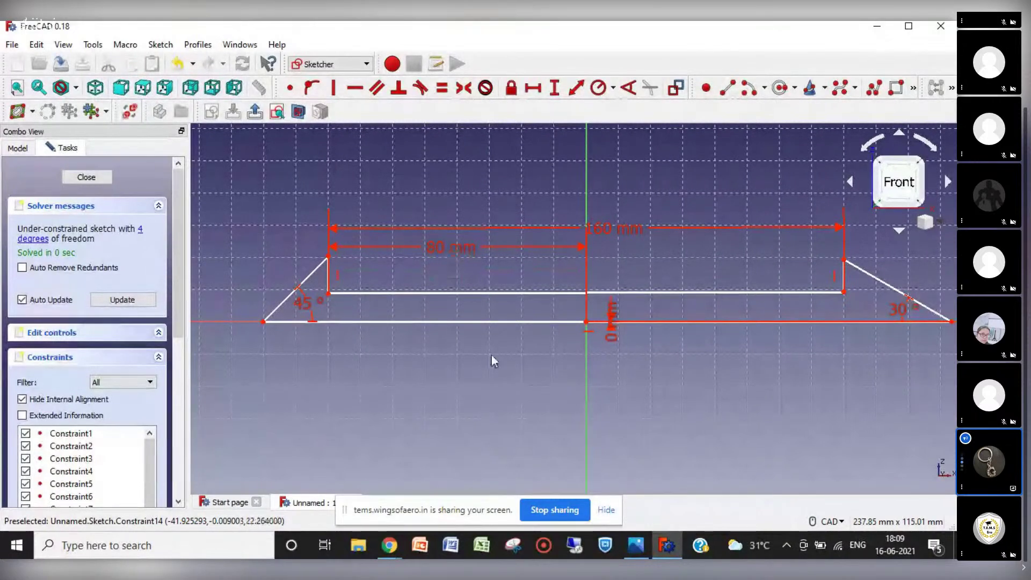
pyautogui.moveTo(615, 336)
pyautogui.mouseDown()
pyautogui.moveTo(779, 350)
pyautogui.moveTo(886, 338)
pyautogui.moveTo(955, 351)
pyautogui.mouseUp()
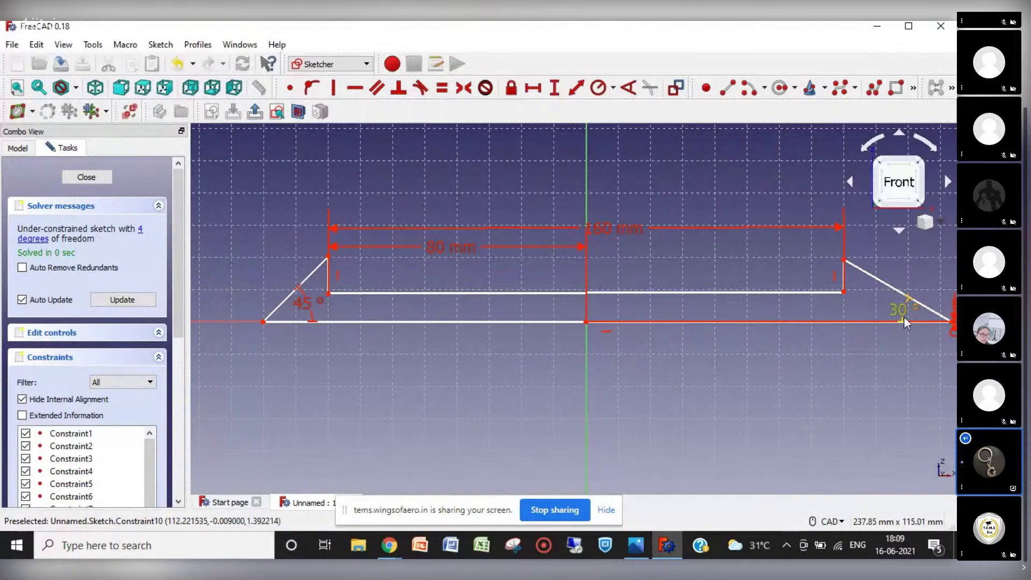
pyautogui.moveTo(904, 311); pyautogui.dragTo(881, 317)
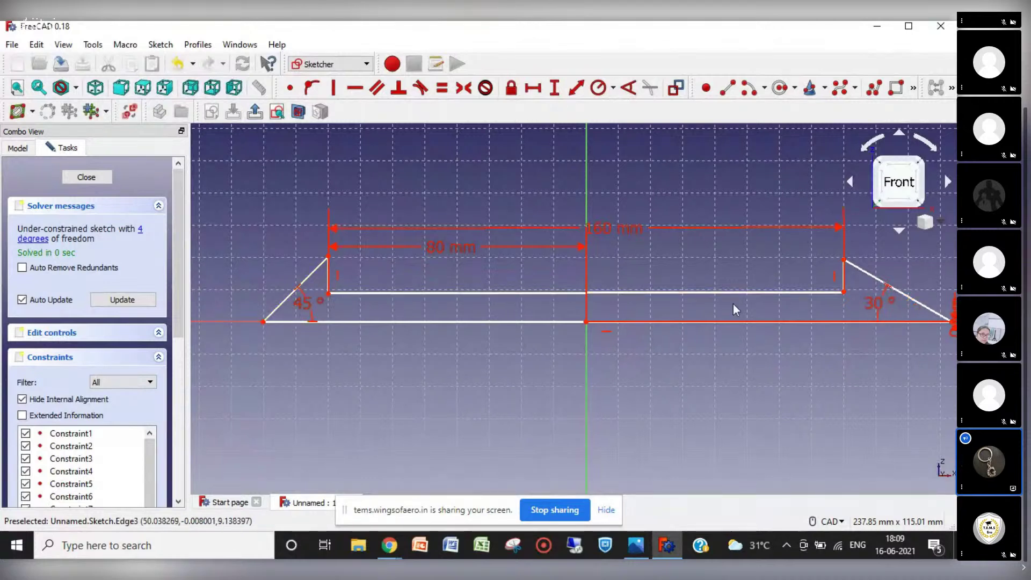
pyautogui.click(486, 322)
pyautogui.click(485, 293)
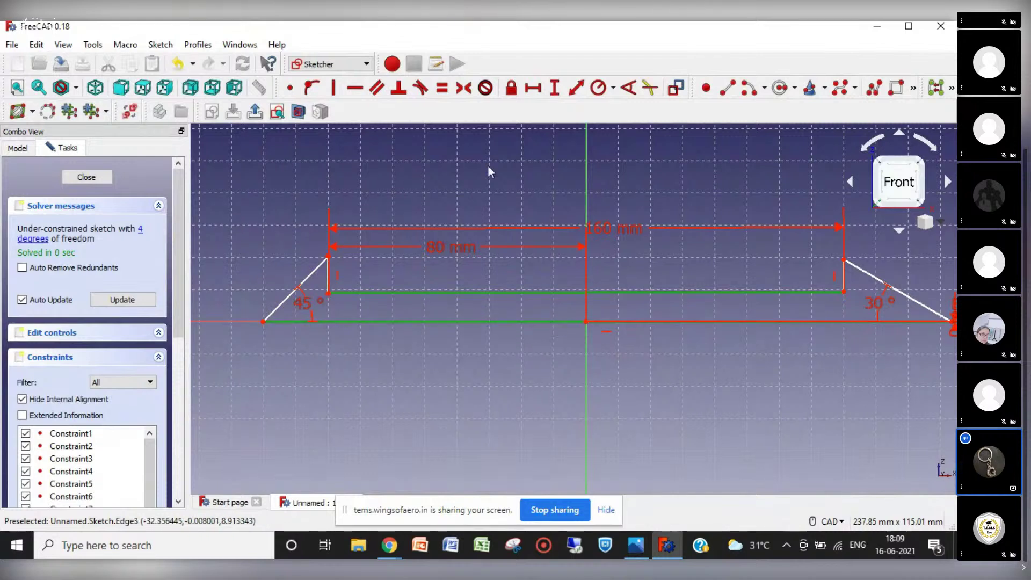
pyautogui.click(575, 90)
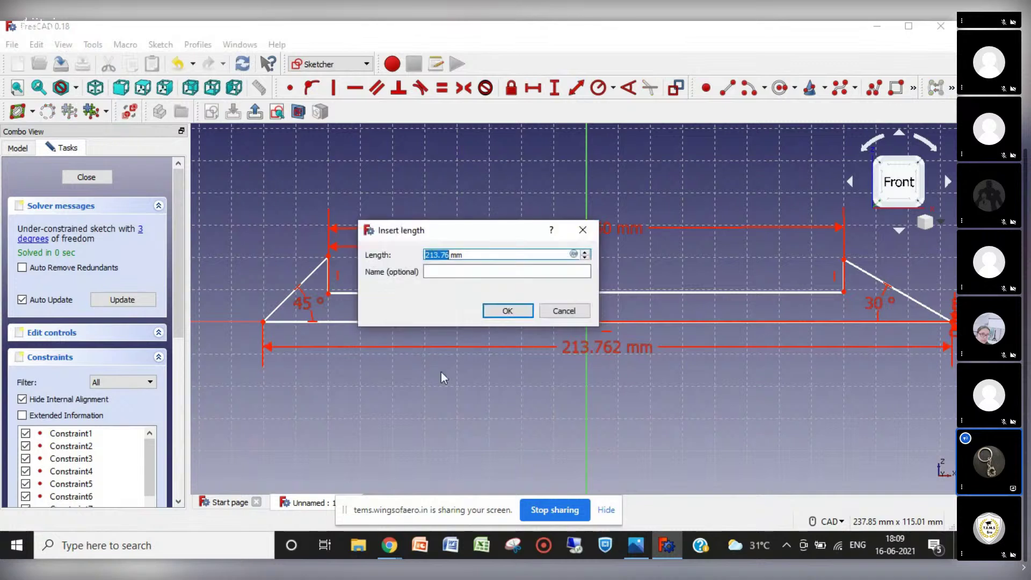
pyautogui.click(583, 233)
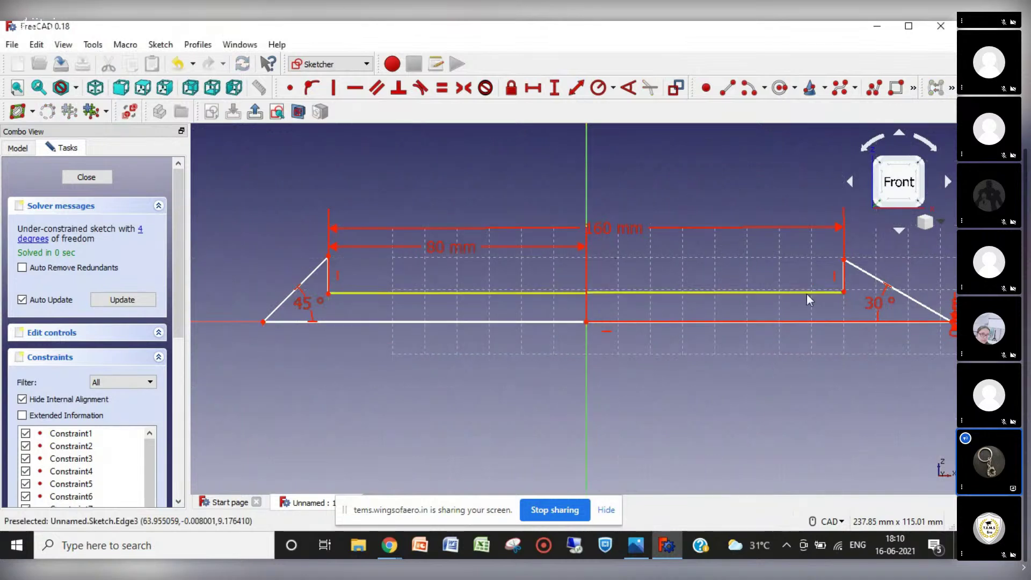
# Step: Constrain the long upper edge's right endpoint 10 mm vertically from the sketch origin and make that edge horizontal
pyautogui.click(844, 293)
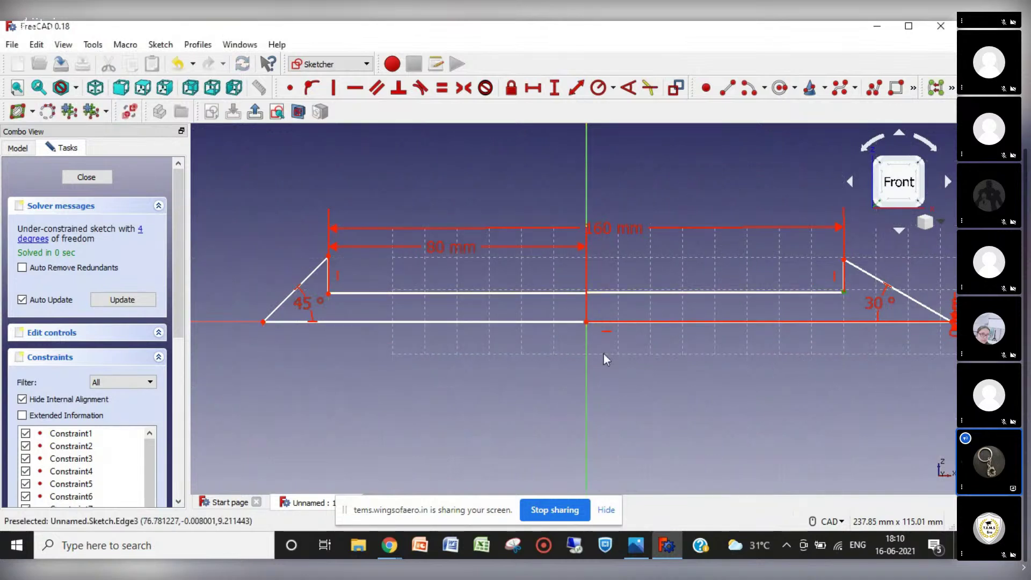
pyautogui.click(586, 322)
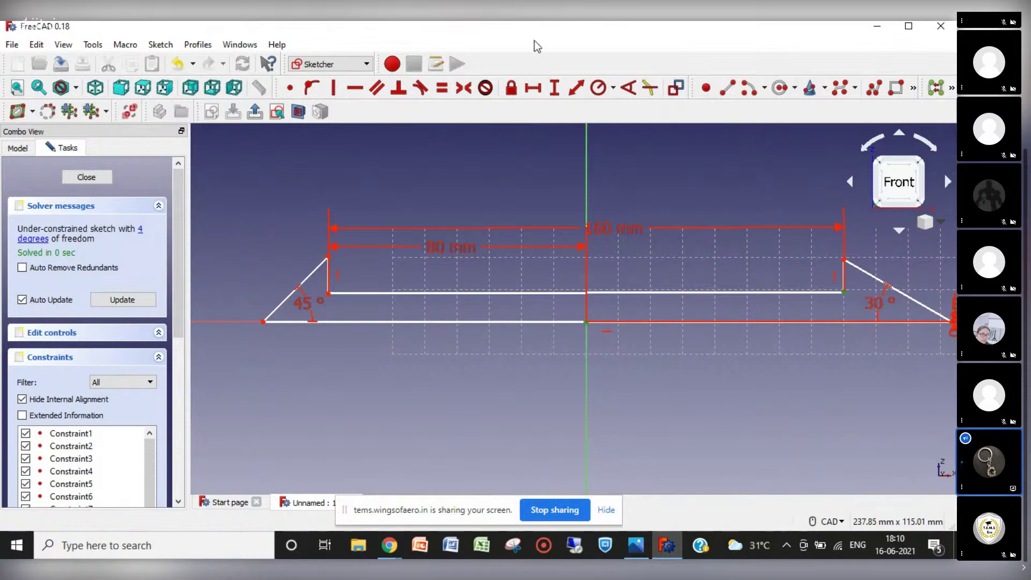
pyautogui.click(557, 92)
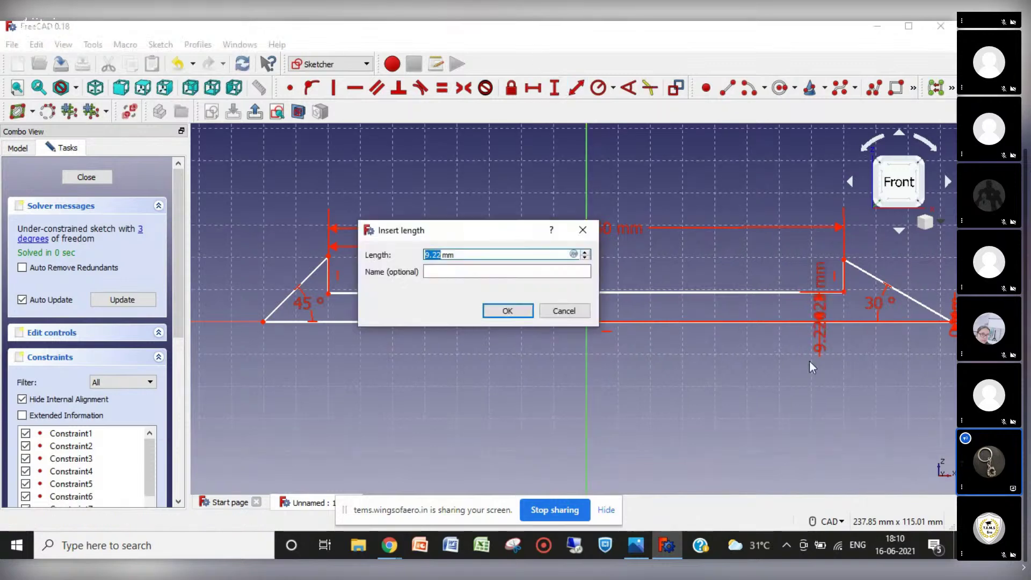
pyautogui.write('10')
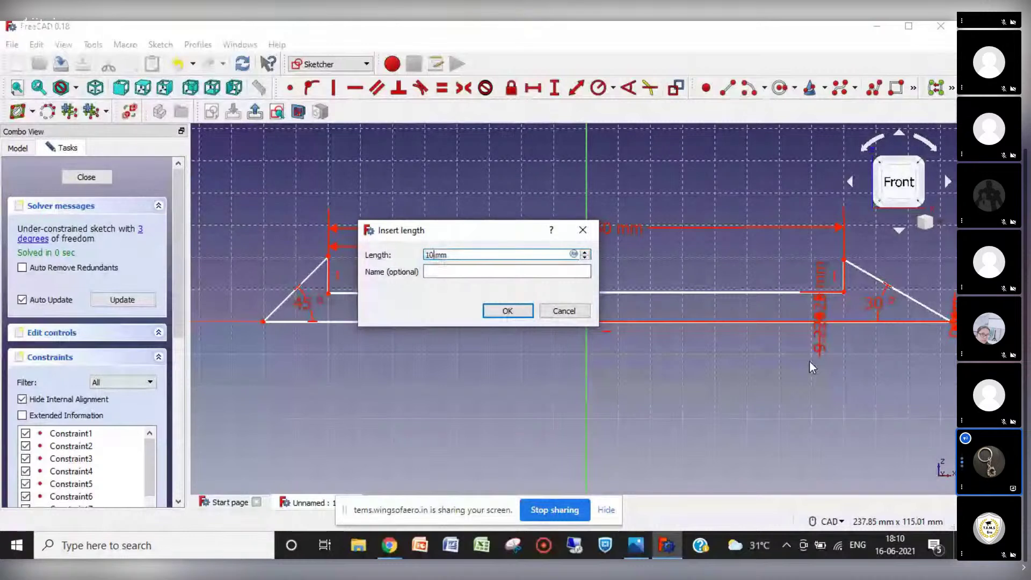
pyautogui.press('Return')
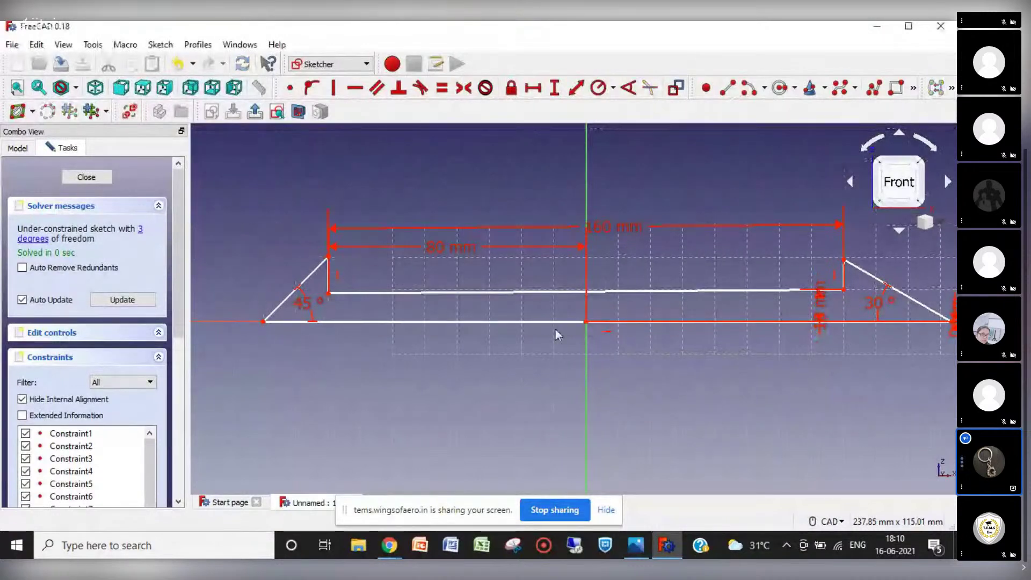
pyautogui.click(514, 295)
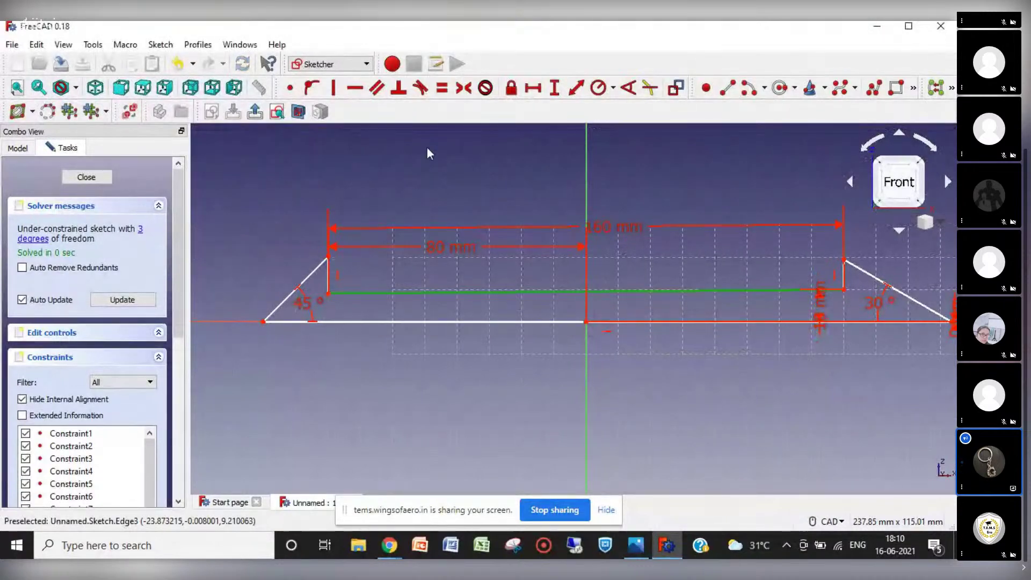
pyautogui.click(355, 87)
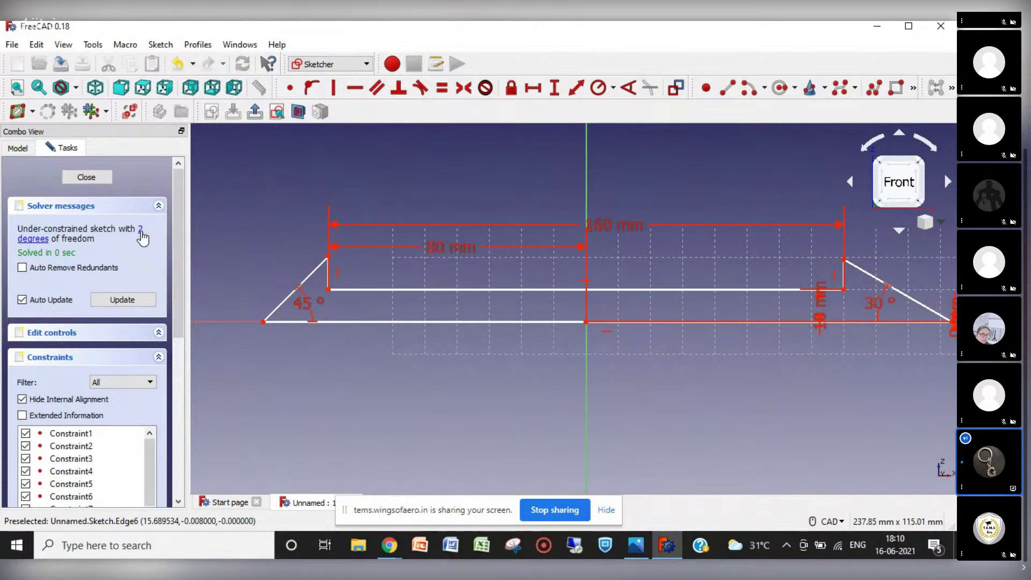
# Step: Highlight the under-constrained elements and test their remaining freedom by moving the base edge and the left peak
pyautogui.click(41, 242)
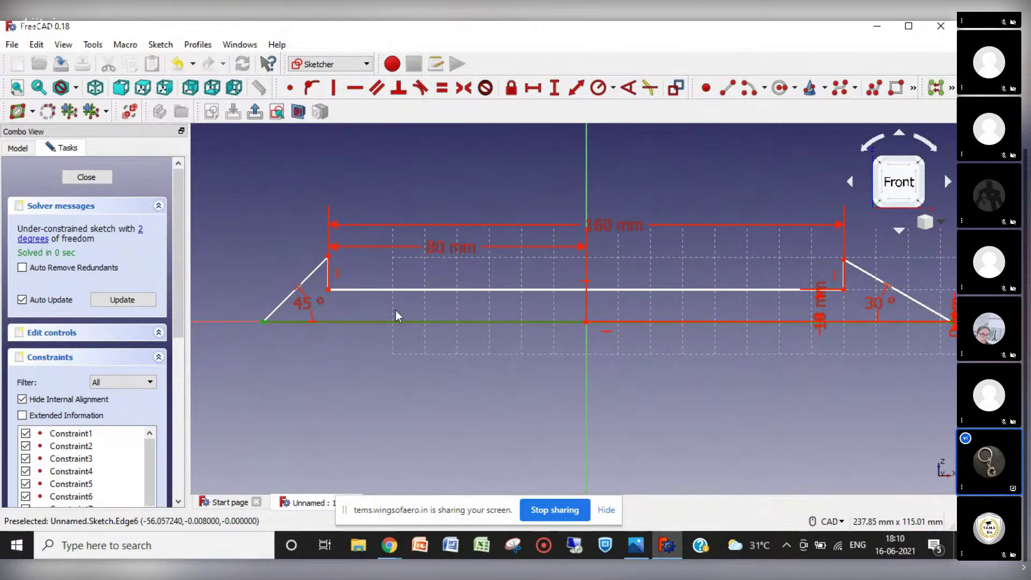
pyautogui.moveTo(391, 323)
pyautogui.mouseDown()
pyautogui.moveTo(396, 351)
pyautogui.moveTo(350, 332)
pyautogui.moveTo(414, 339)
pyautogui.moveTo(382, 340)
pyautogui.mouseUp()
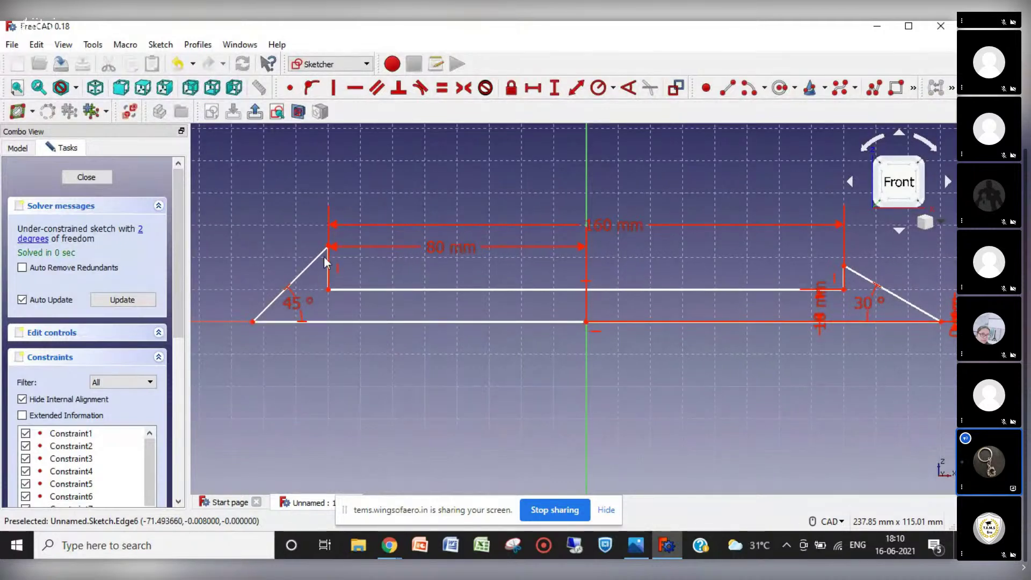
pyautogui.moveTo(330, 250); pyautogui.dragTo(333, 266)
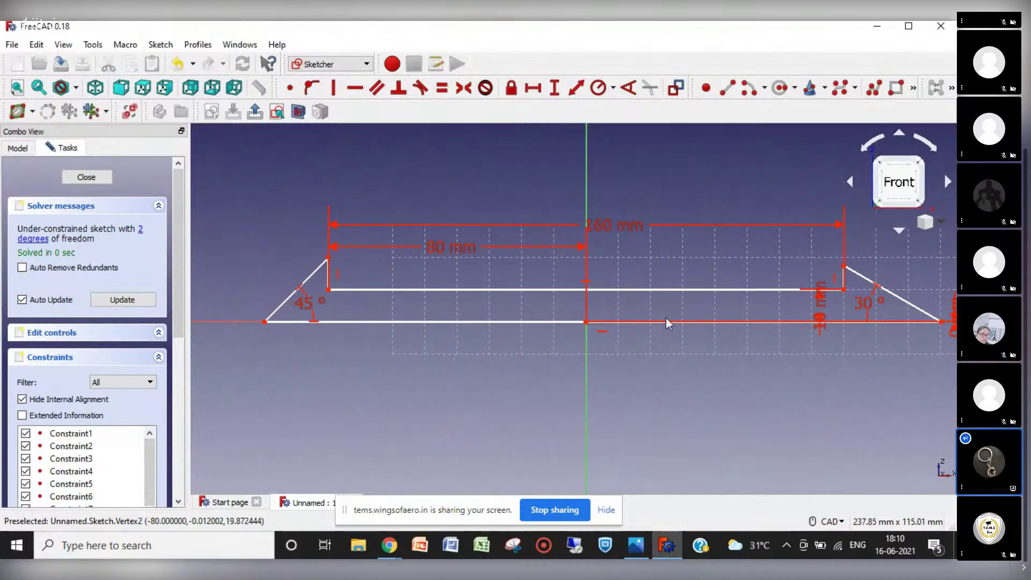
# Step: Constrain the length of the base edge to 210 mm and test whether the edge can still move
pyautogui.click(529, 322)
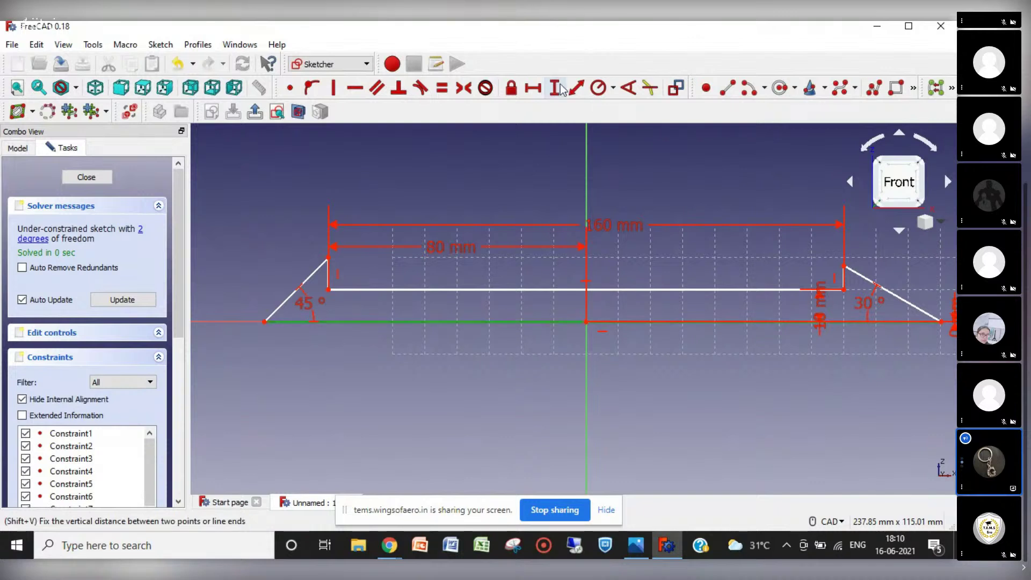
pyautogui.click(576, 88)
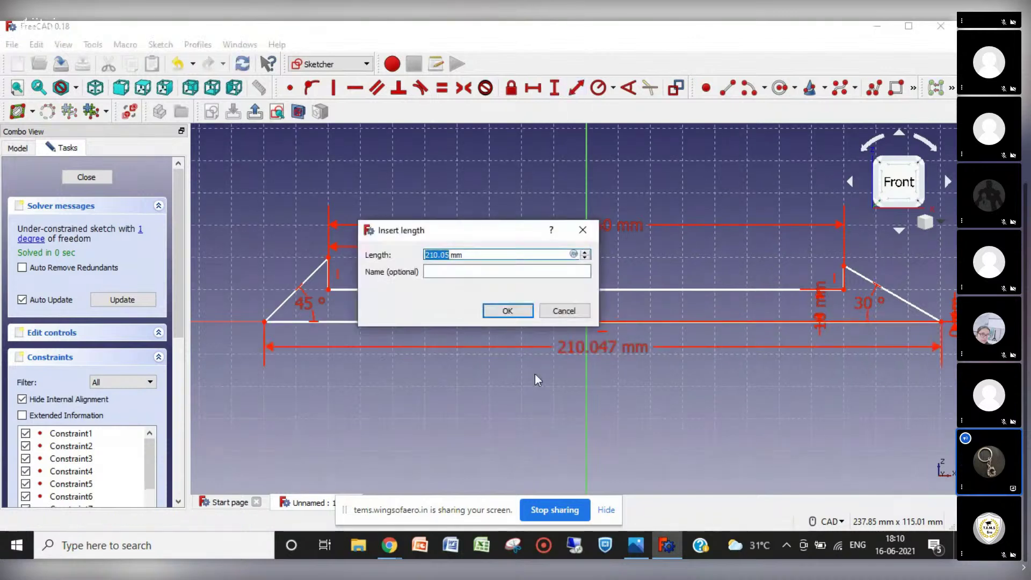
pyautogui.write('210')
pyautogui.press('Return')
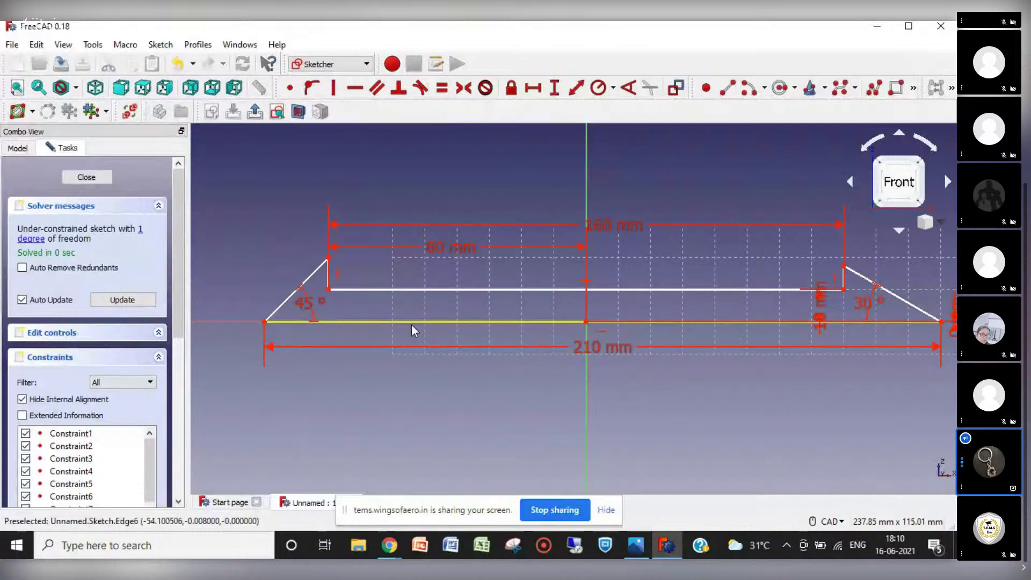
pyautogui.moveTo(411, 325)
pyautogui.mouseDown()
pyautogui.moveTo(384, 328)
pyautogui.moveTo(413, 324)
pyautogui.mouseUp()
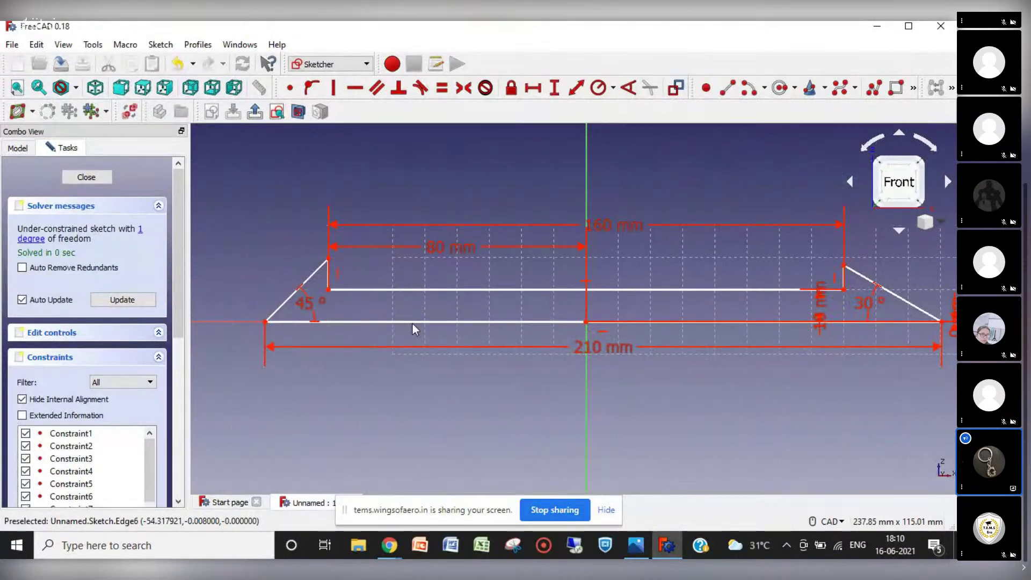
# Step: Constrain the horizontal distance from the base edge's left endpoint to the origin to 105 mm and place its label below the base
pyautogui.click(265, 322)
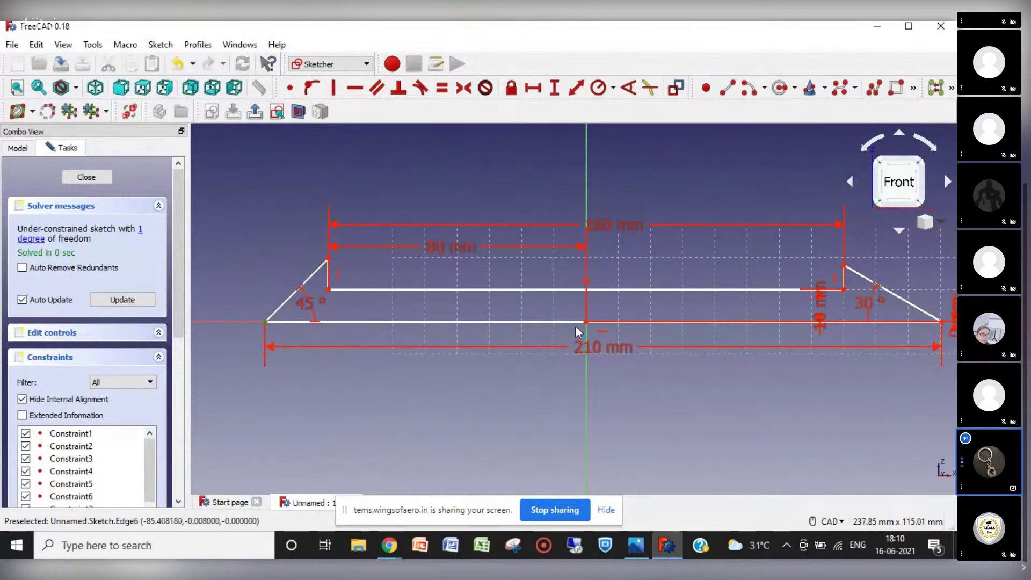
pyautogui.click(586, 321)
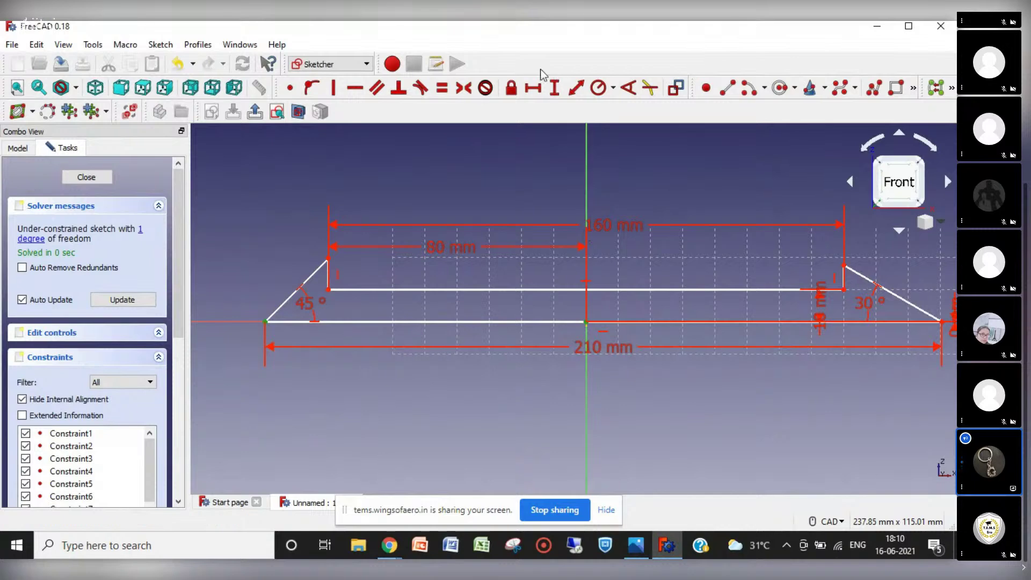
pyautogui.click(534, 89)
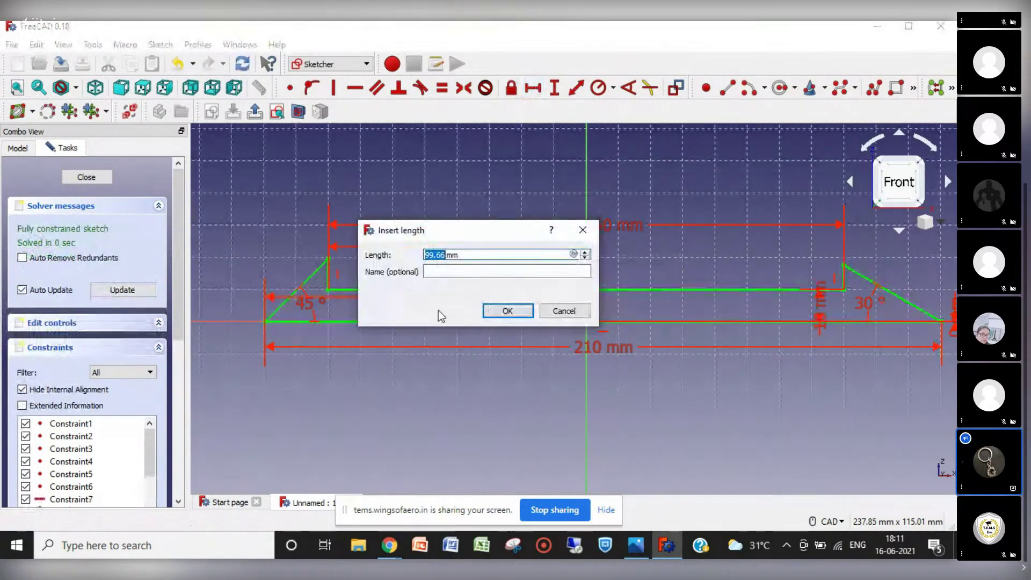
pyautogui.write('105')
pyautogui.press('Return')
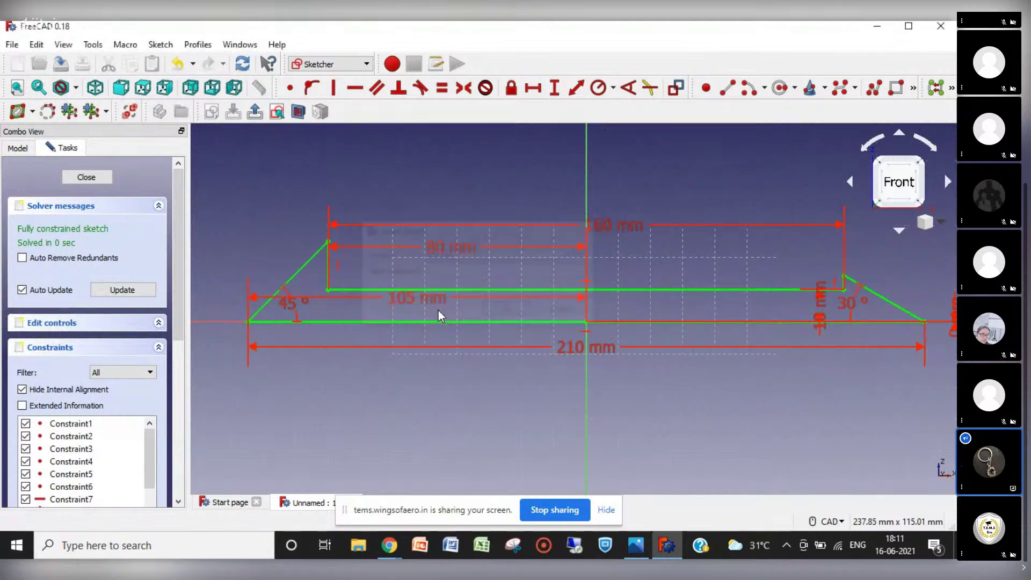
pyautogui.moveTo(408, 304); pyautogui.dragTo(407, 335)
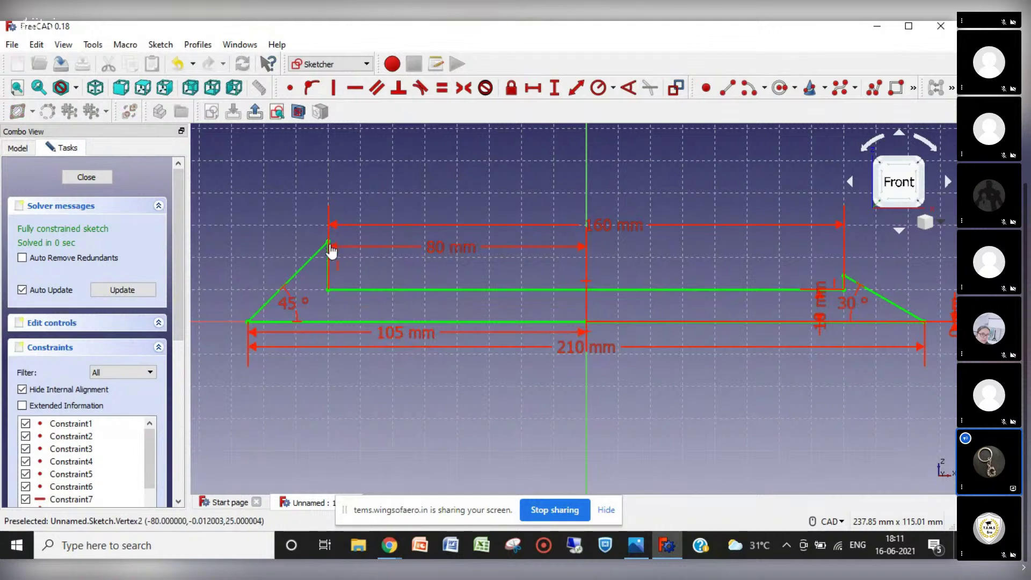
# Step: Change the angle between the left sloped edge and the base edge to 60°
pyautogui.doubleClick(294, 316)
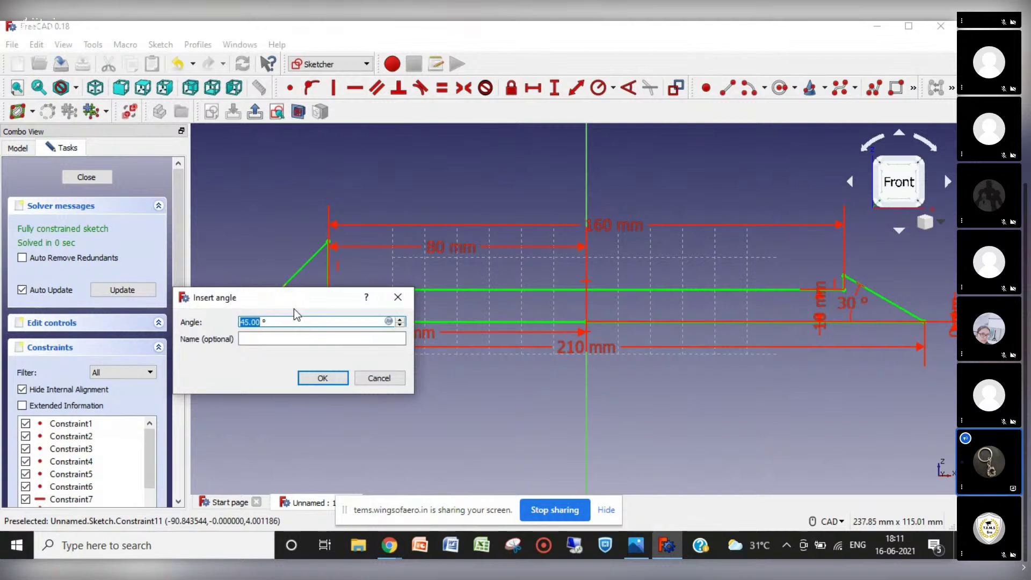
pyautogui.write('60')
pyautogui.press('Return')
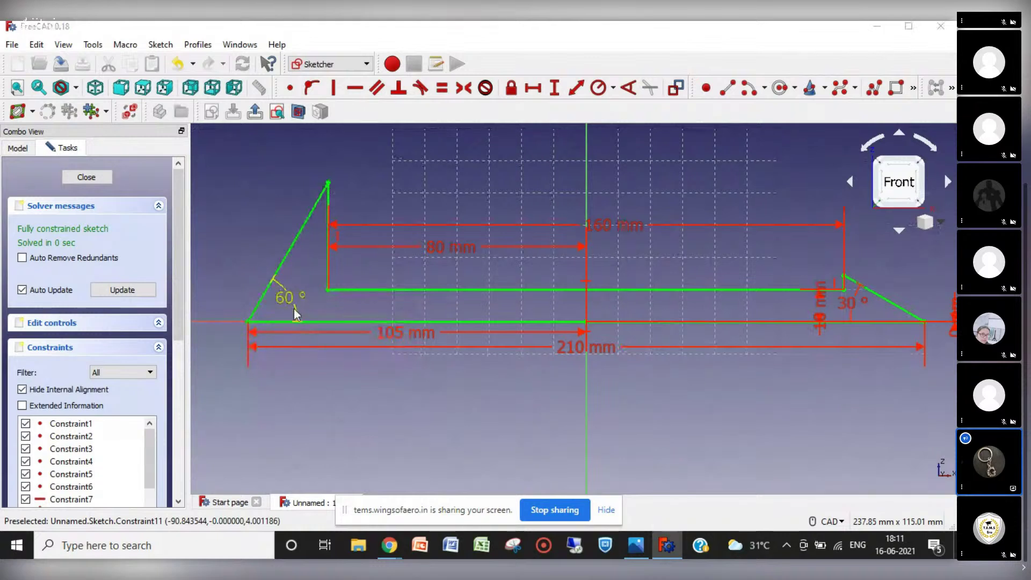
# Step: Set the angle between the left sloped edge and the base edge to 40°
pyautogui.doubleClick(294, 311)
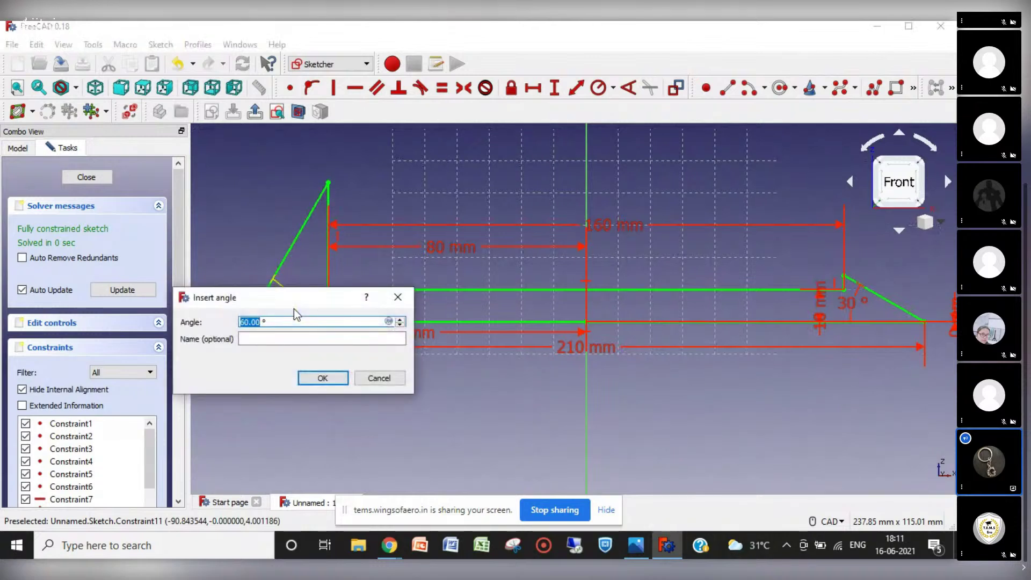
pyautogui.write('40')
pyautogui.press('Return')
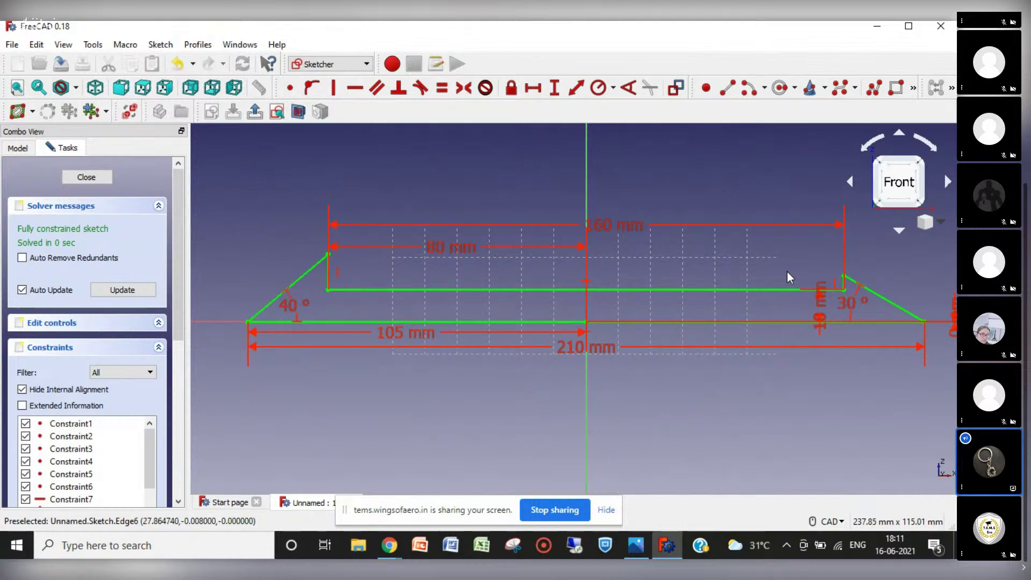
# Step: Close the sketch and revolve its profile 360° about the base X axis
pyautogui.click(86, 177)
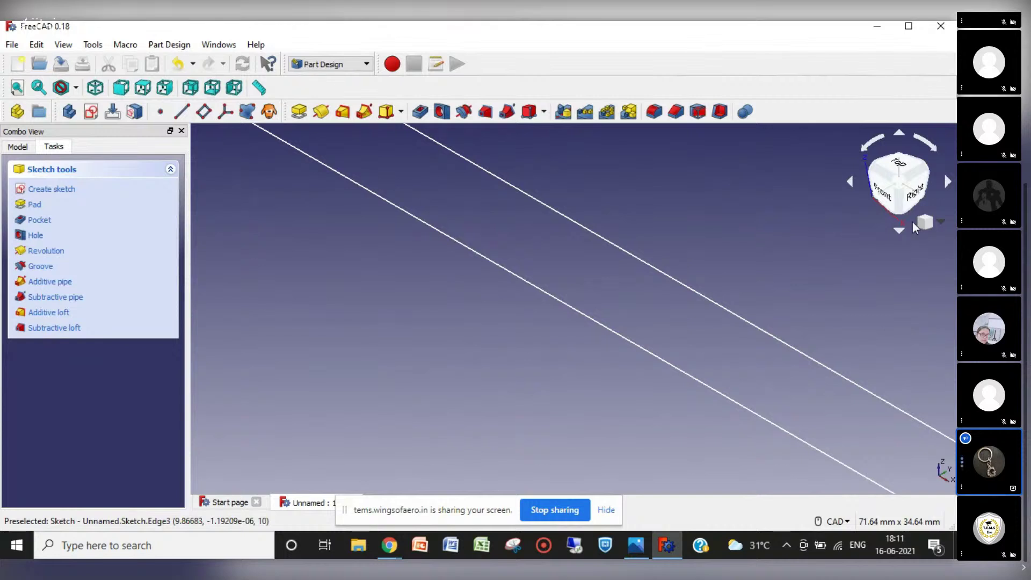
pyautogui.click(947, 227)
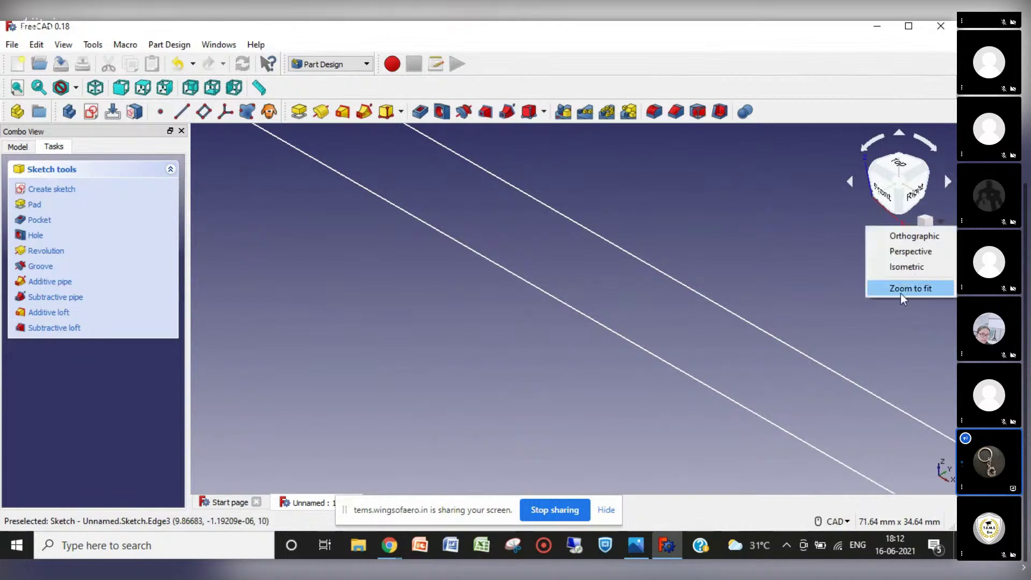
pyautogui.click(901, 290)
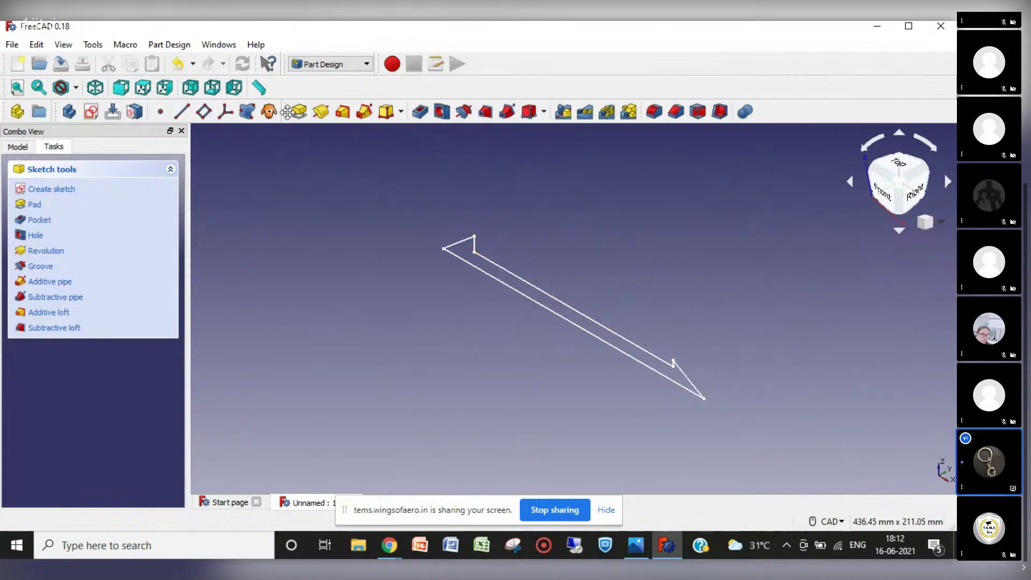
pyautogui.click(323, 113)
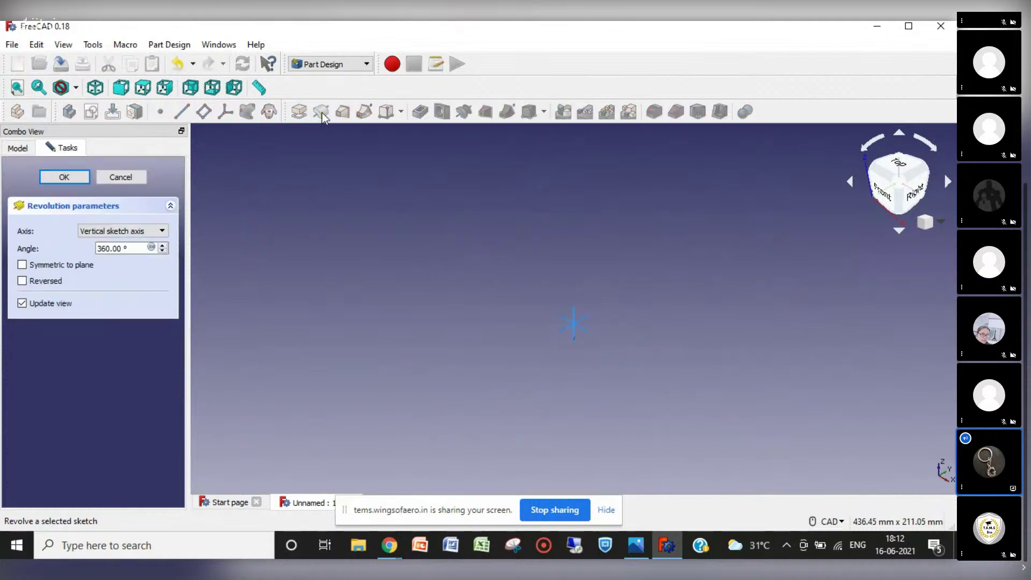
pyautogui.click(588, 334)
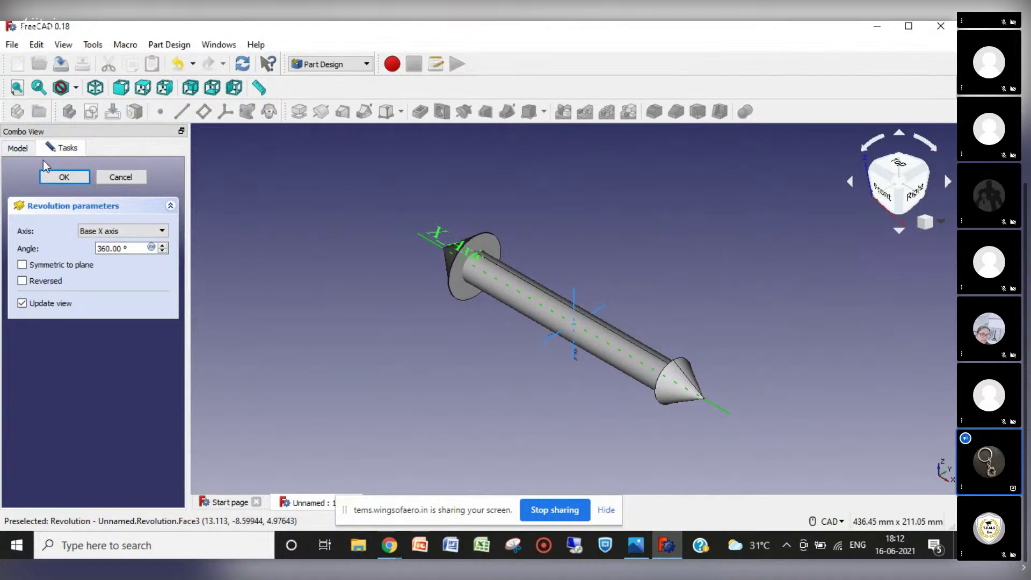
pyautogui.click(65, 179)
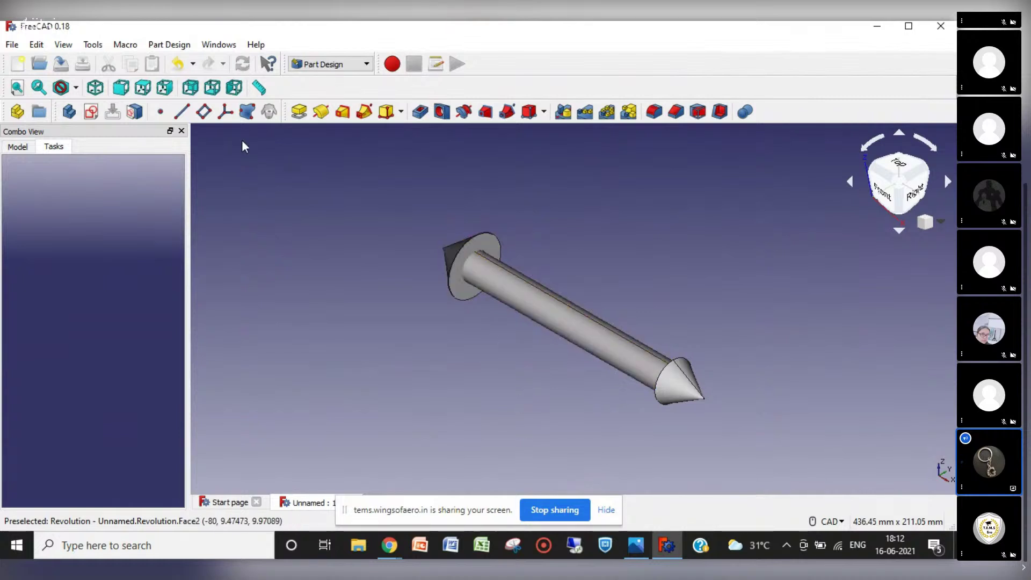
# Step: Start a new sketch on the body's XZ plane and close it without drawing anything
pyautogui.click(19, 146)
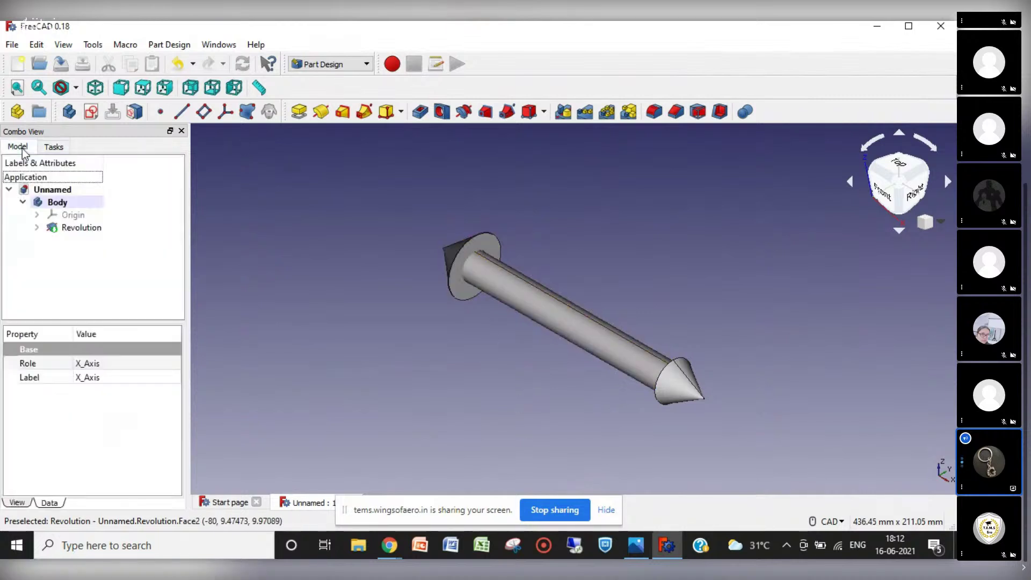
pyautogui.click(37, 215)
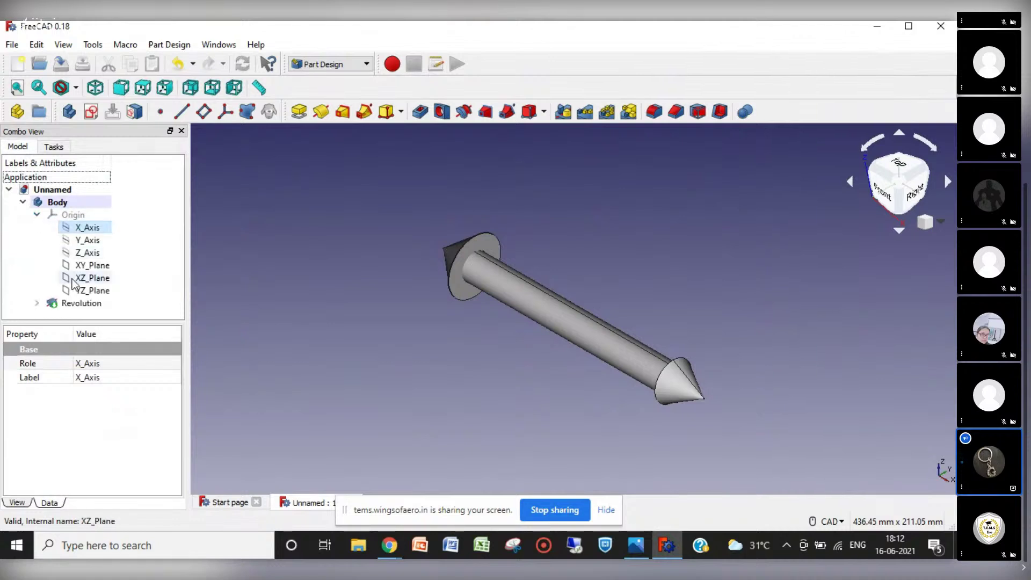
pyautogui.click(91, 282)
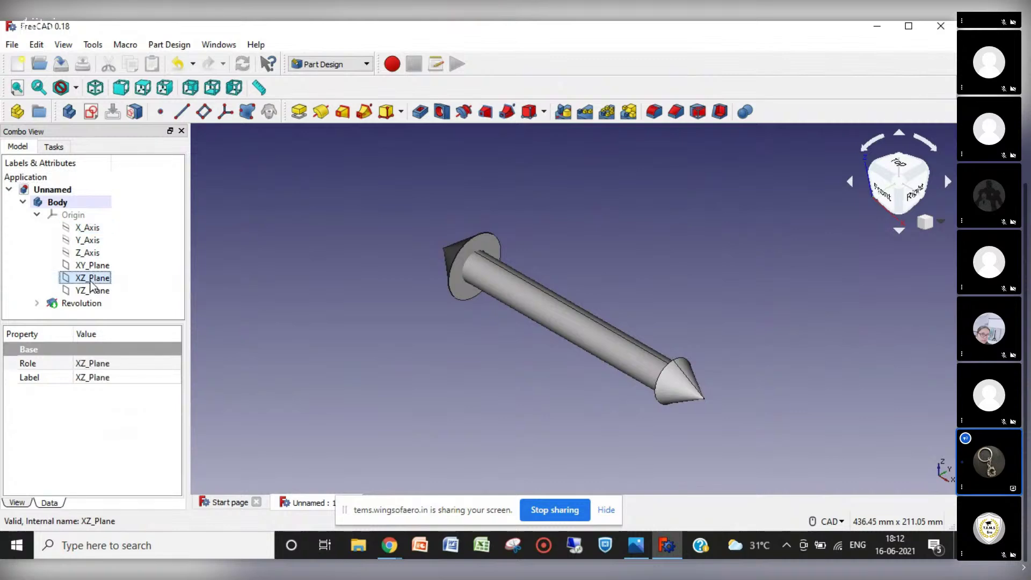
pyautogui.click(91, 116)
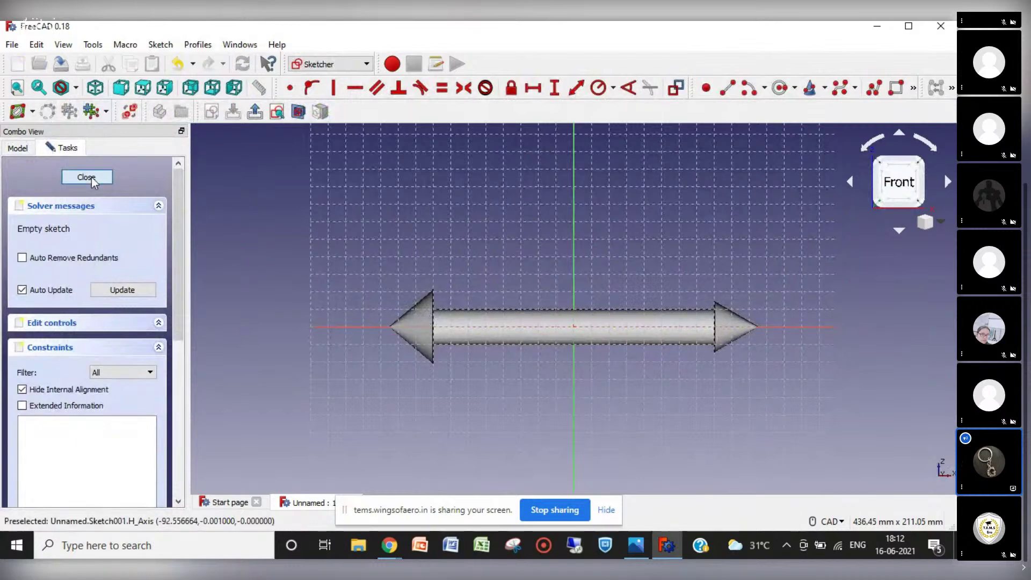
pyautogui.click(92, 180)
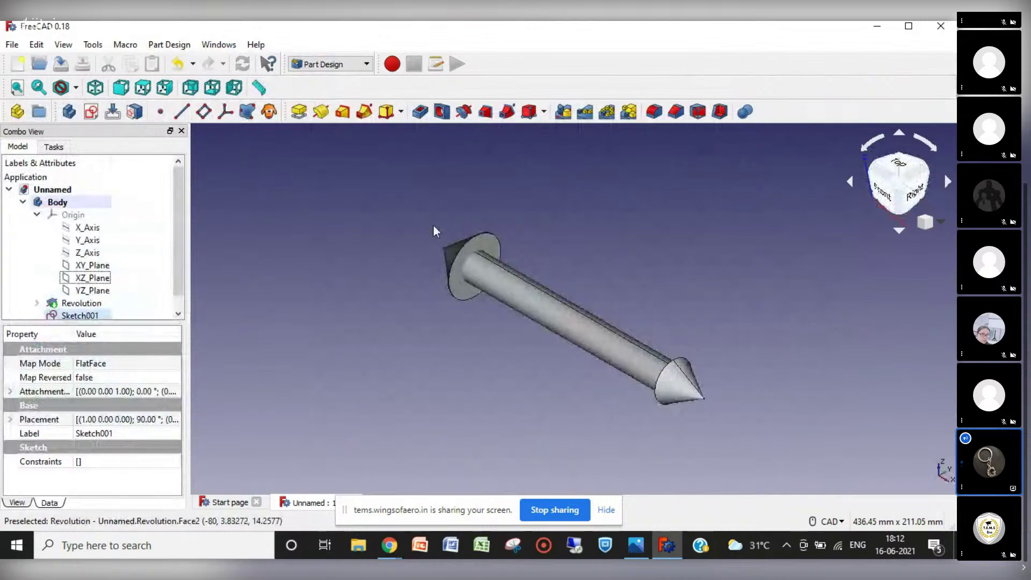
# Step: Create a datum plane attached to the XY plane with a Z offset of 10 mm
pyautogui.click(94, 265)
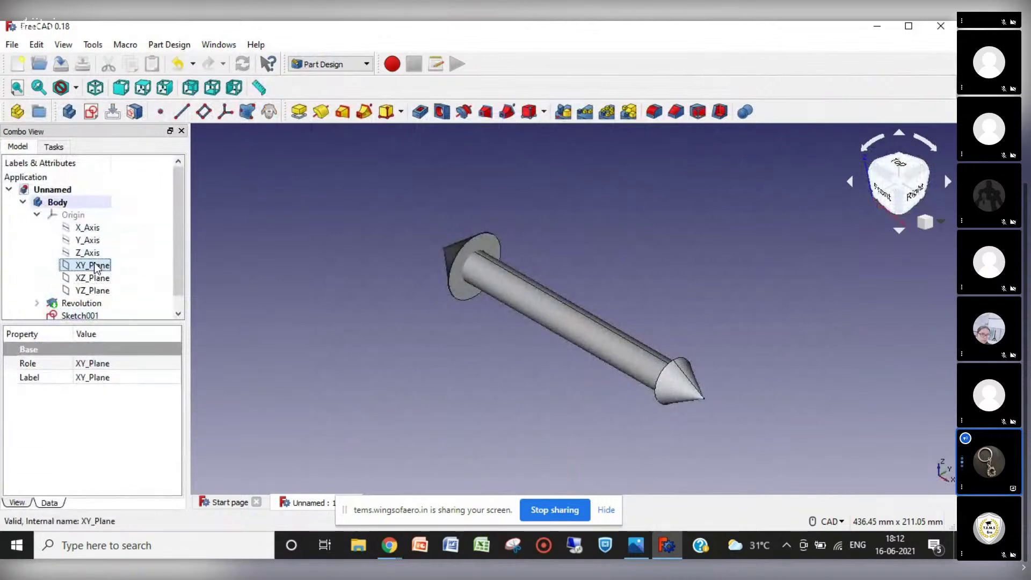
pyautogui.click(204, 112)
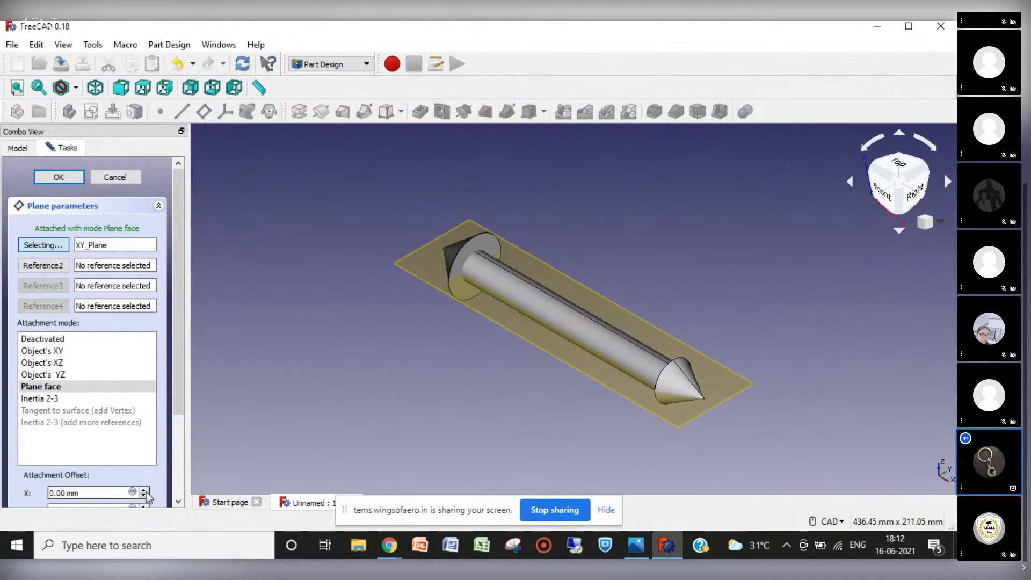
pyautogui.moveTo(180, 401); pyautogui.dragTo(186, 456)
pyautogui.click(143, 445)
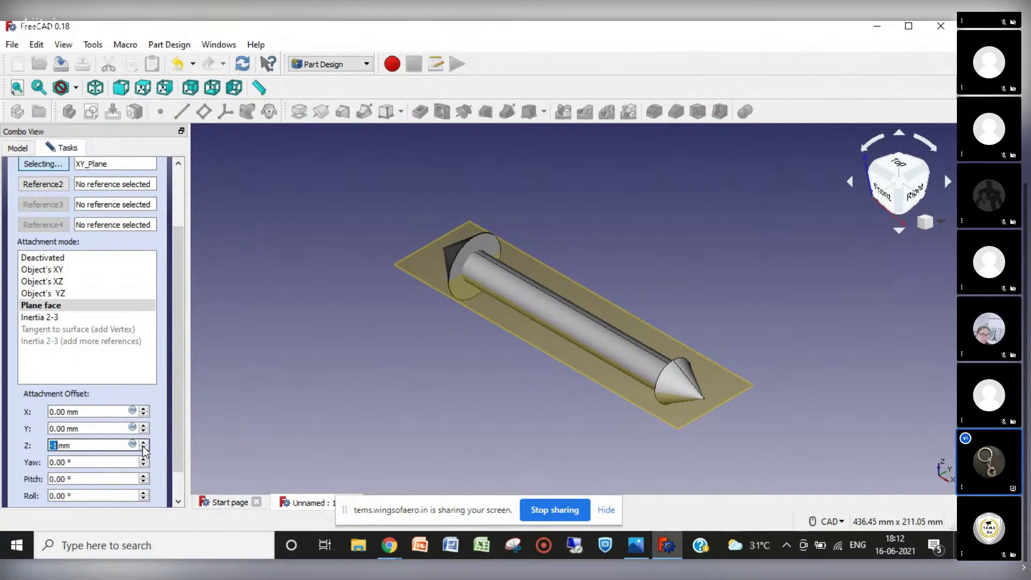
pyautogui.click(144, 443)
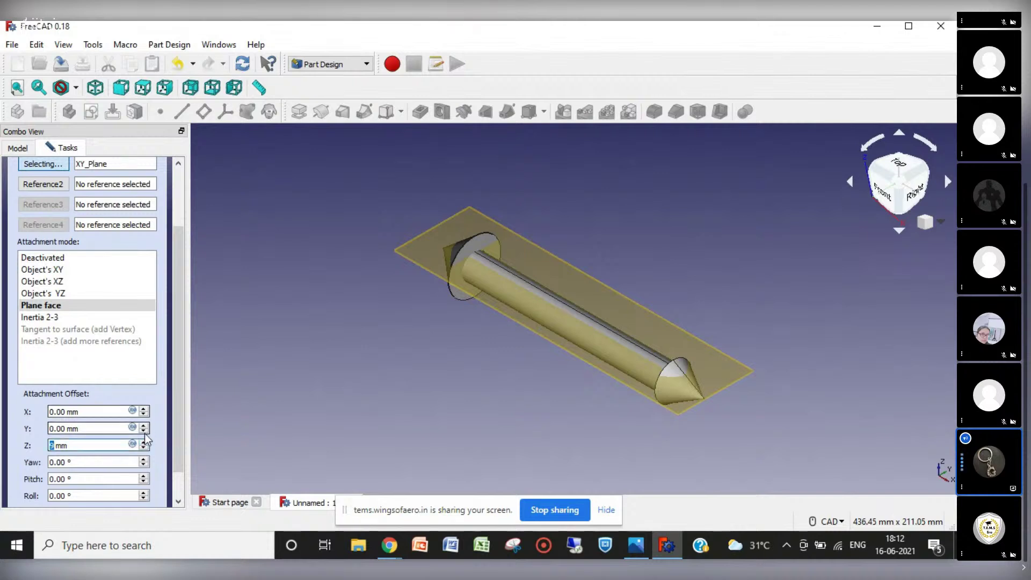
pyautogui.click(144, 443)
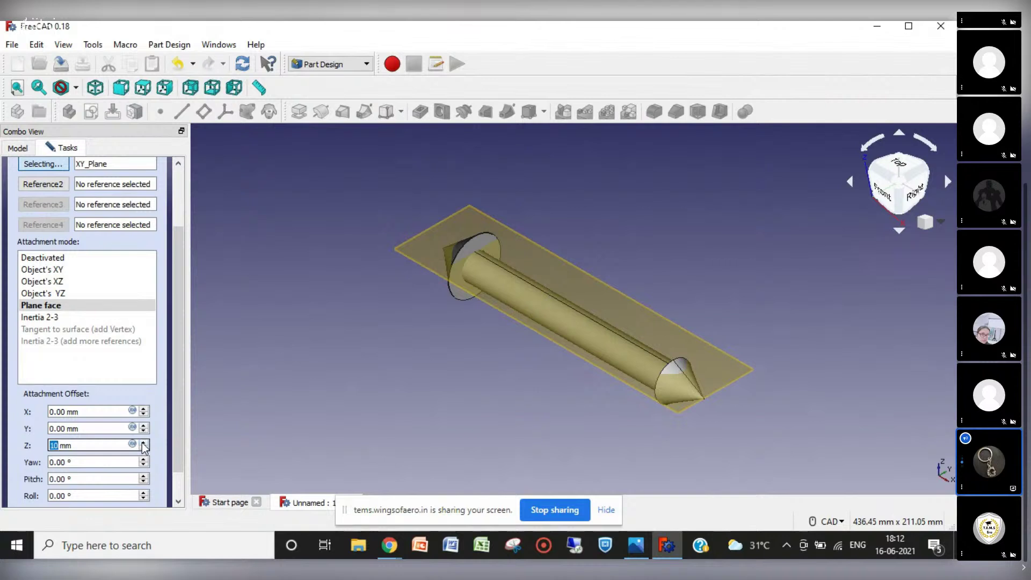
pyautogui.click(178, 171)
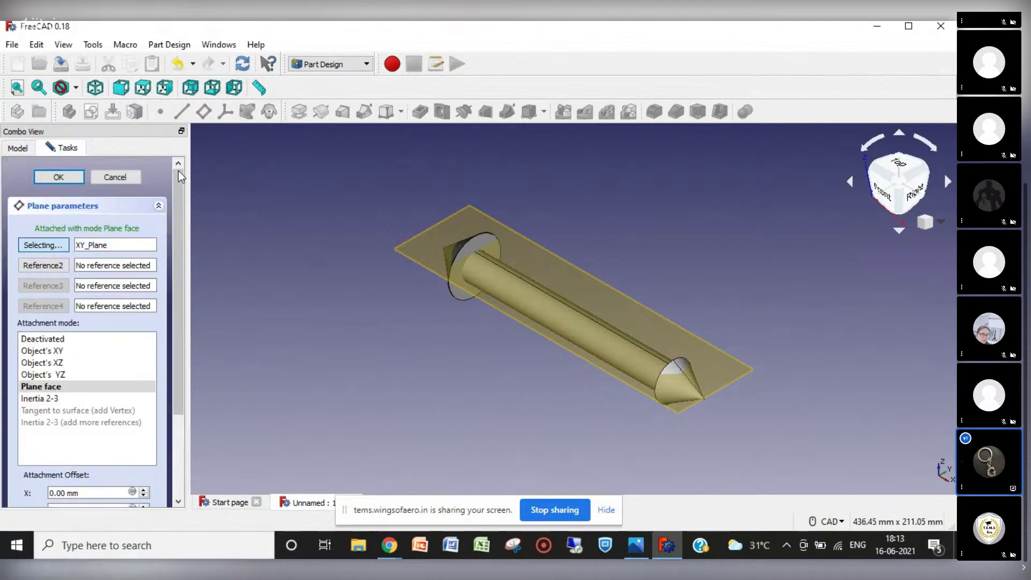
pyautogui.click(58, 177)
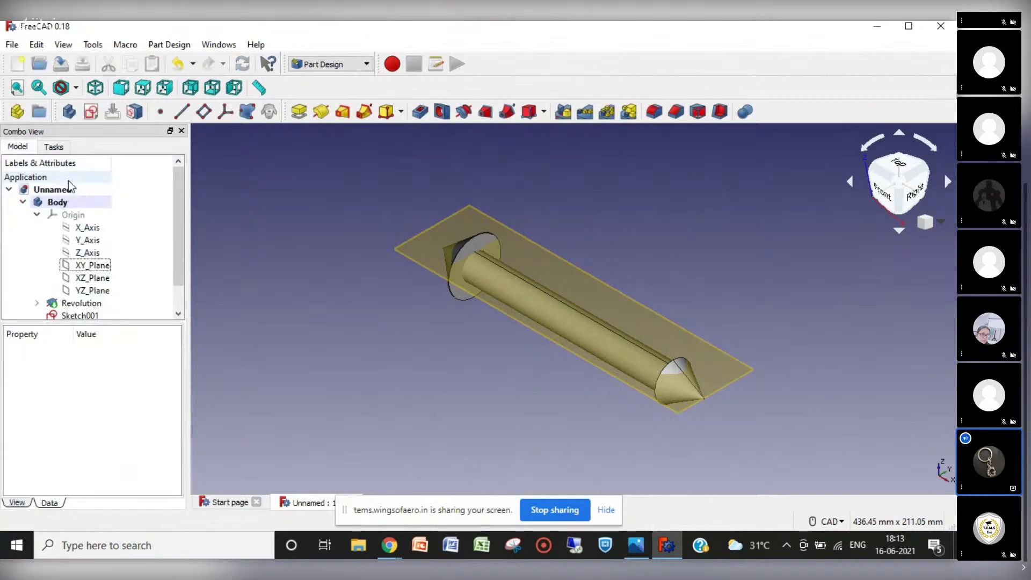
# Step: Start a sketch on the datum plane and place a short horizontal line over the left cone, between its tip and the plane's cut
pyautogui.click(413, 238)
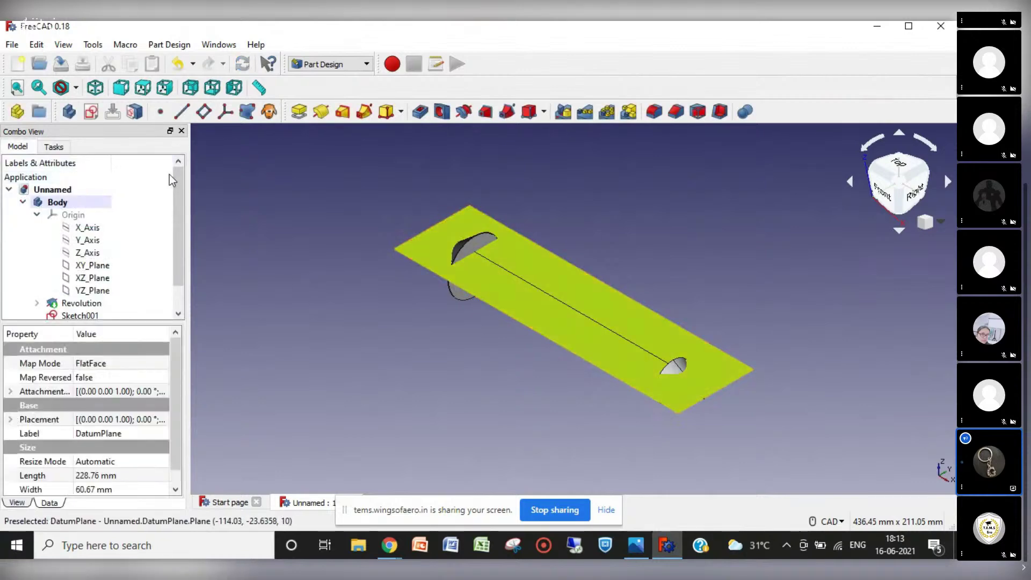
pyautogui.click(91, 111)
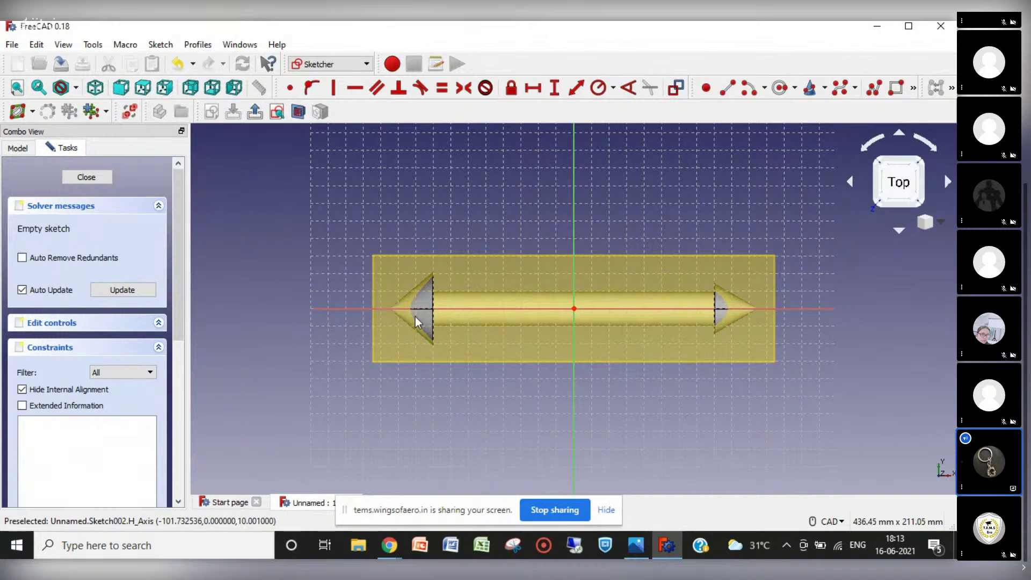
pyautogui.scroll(5, 411, 309)
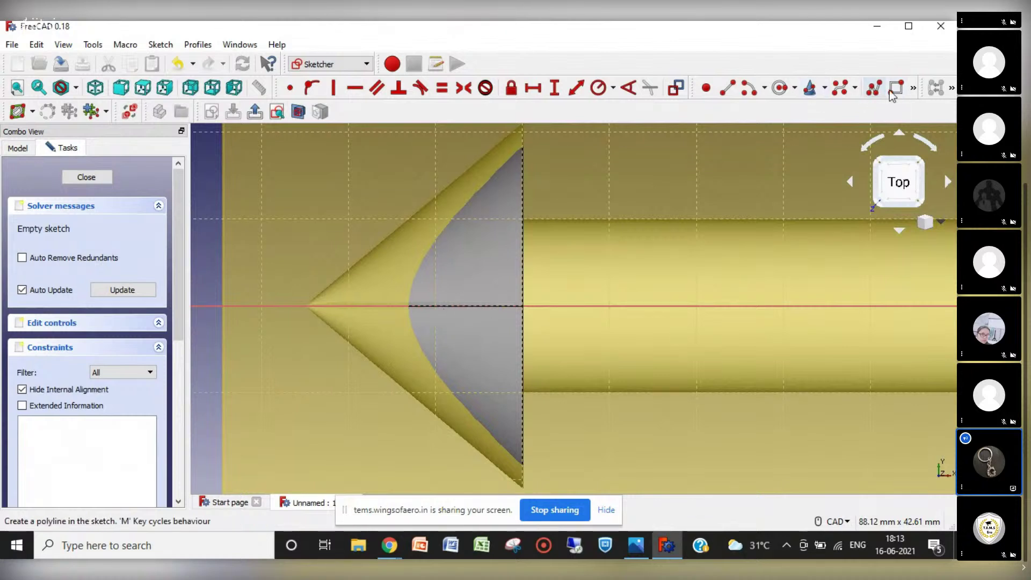
pyautogui.click(728, 88)
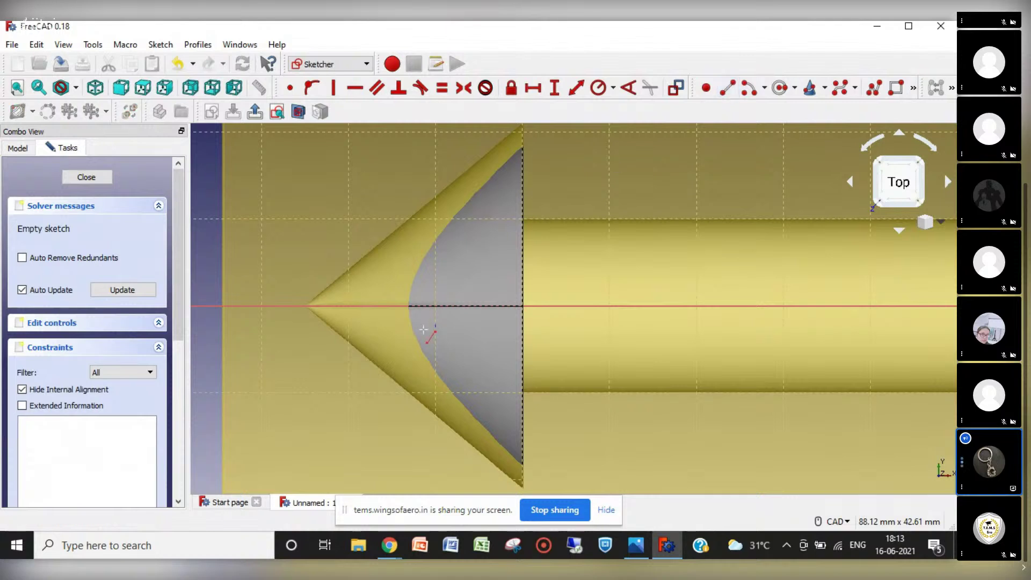
pyautogui.click(503, 306)
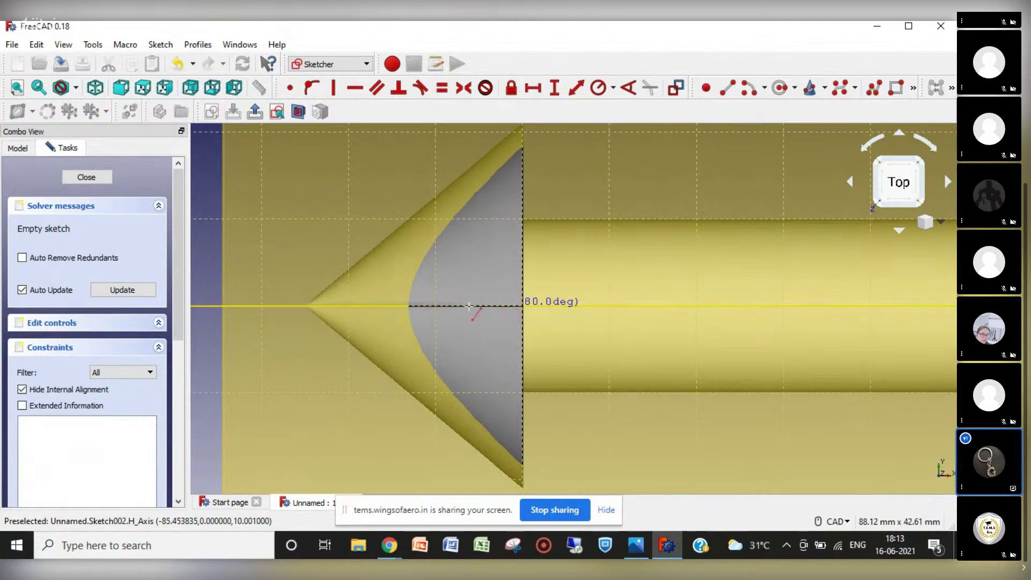
pyautogui.click(453, 307)
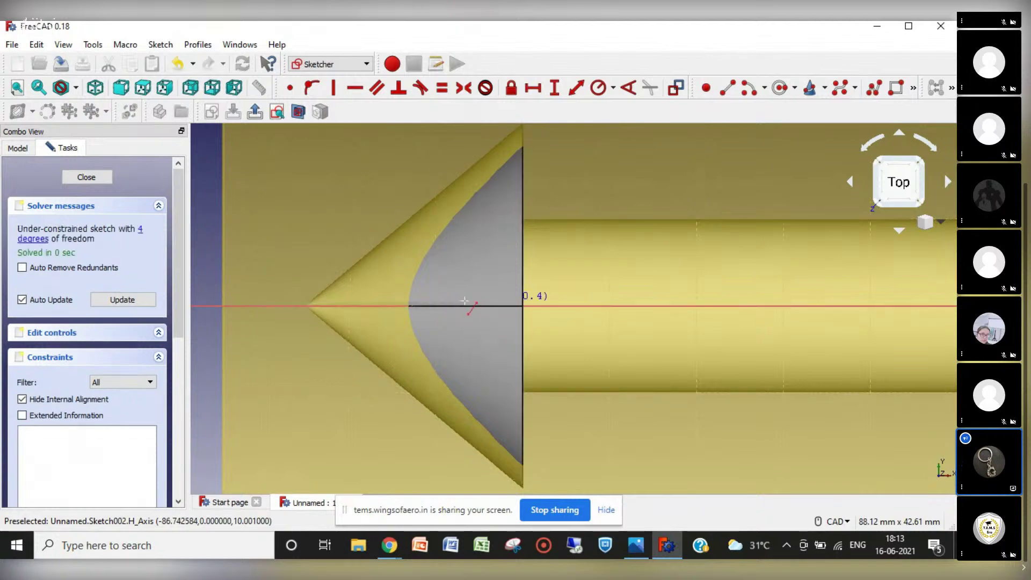
pyautogui.rightClick(489, 331)
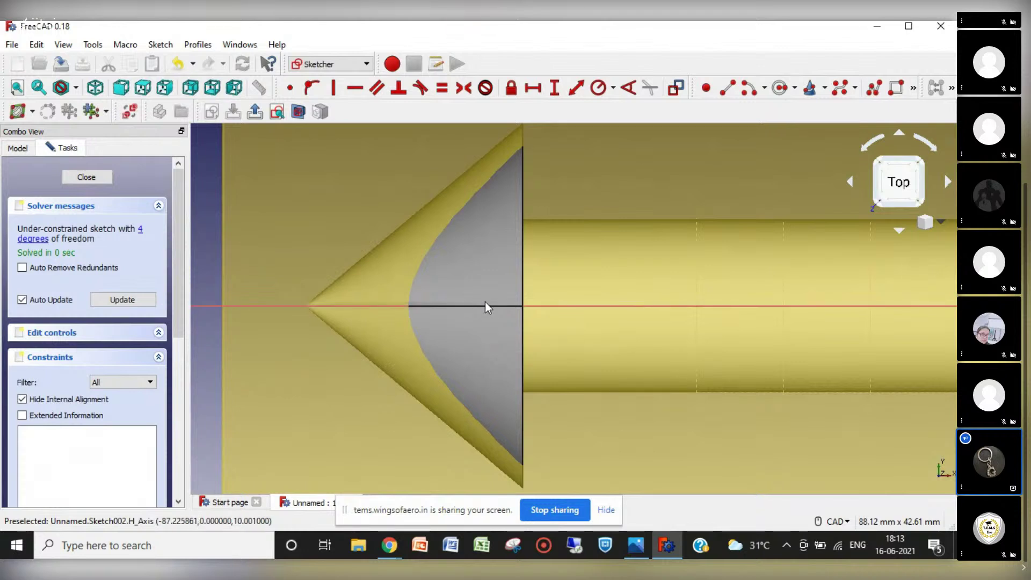
pyautogui.moveTo(485, 305); pyautogui.dragTo(375, 302)
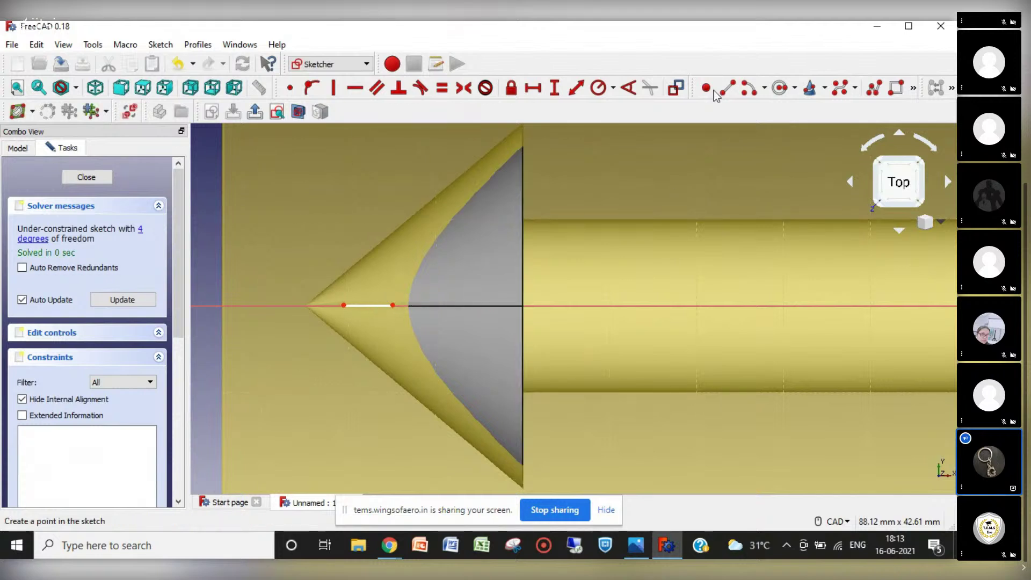
# Step: Draw a shallow arc above the short line by its end points and a rim point, spanning the line's two endpoints
pyautogui.click(765, 89)
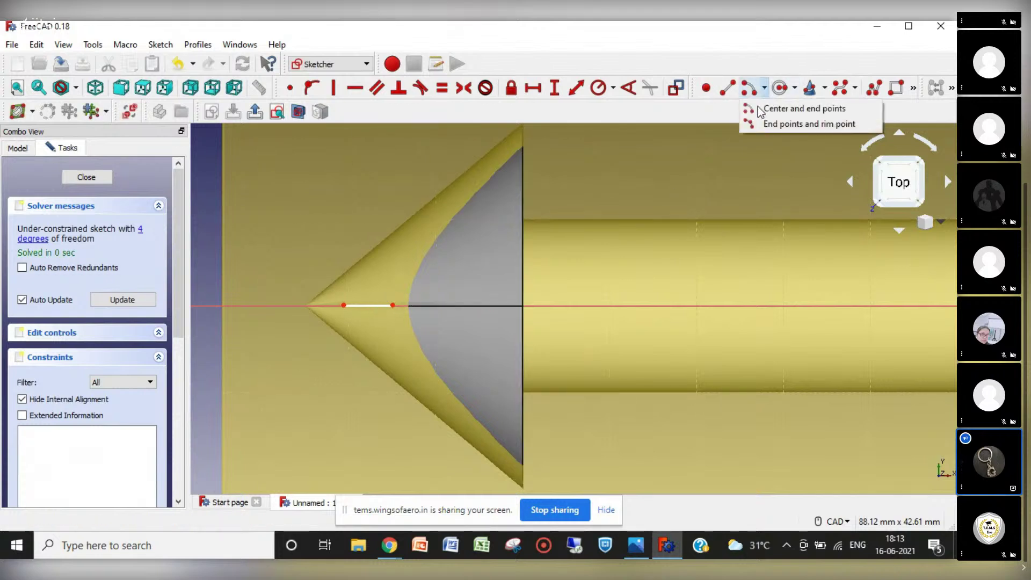
pyautogui.click(762, 123)
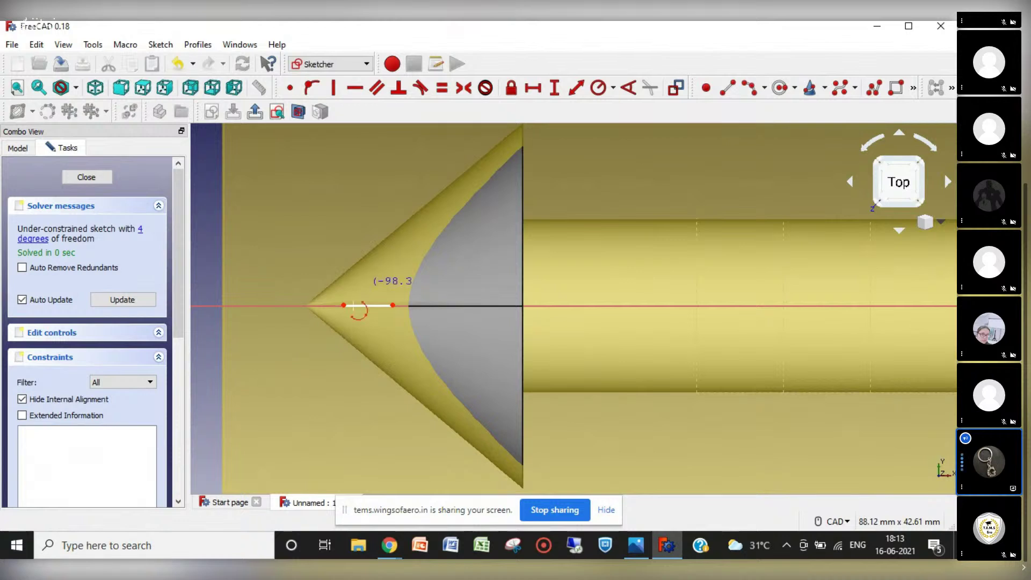
pyautogui.click(344, 306)
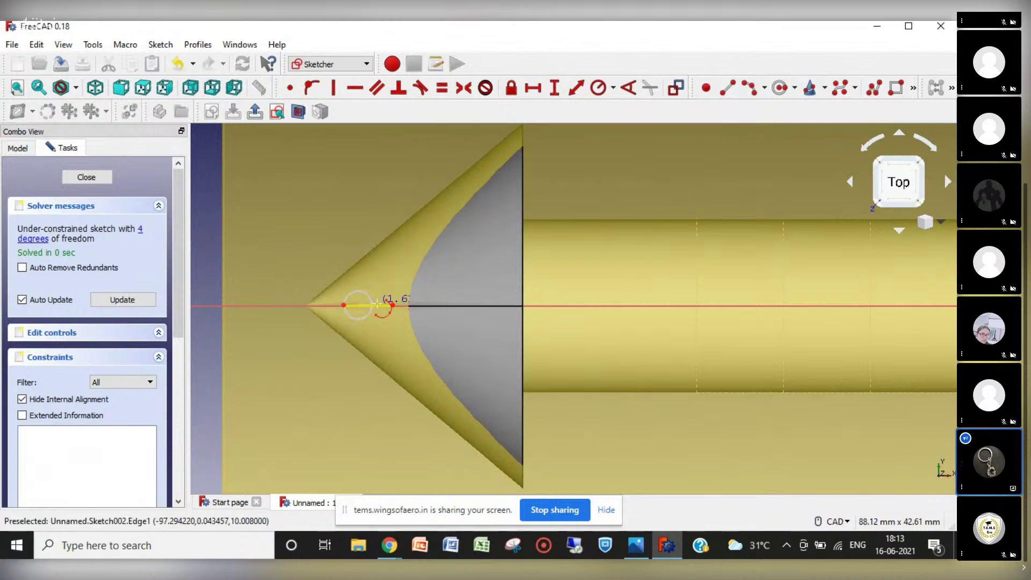
pyautogui.click(393, 306)
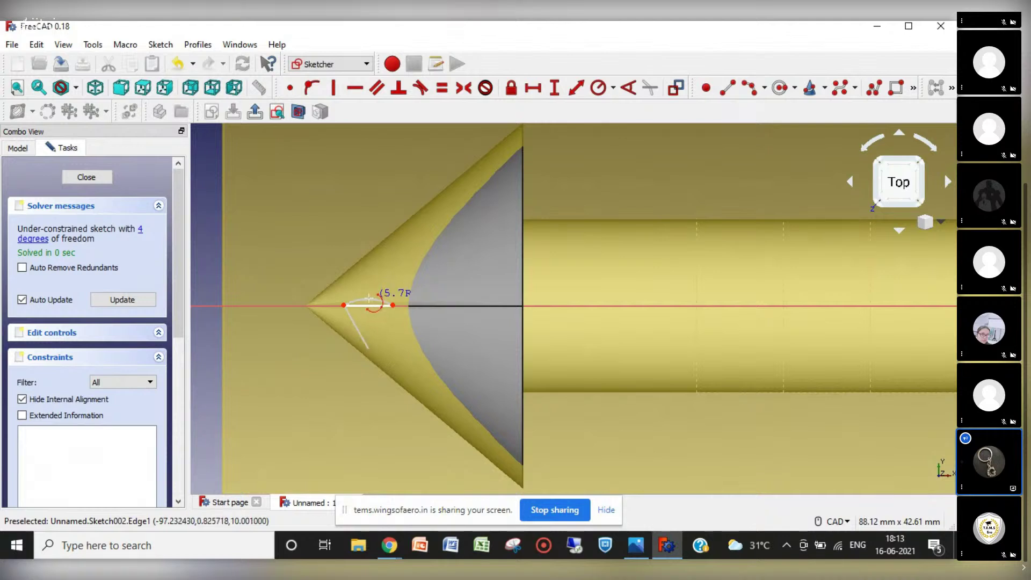
pyautogui.click(369, 298)
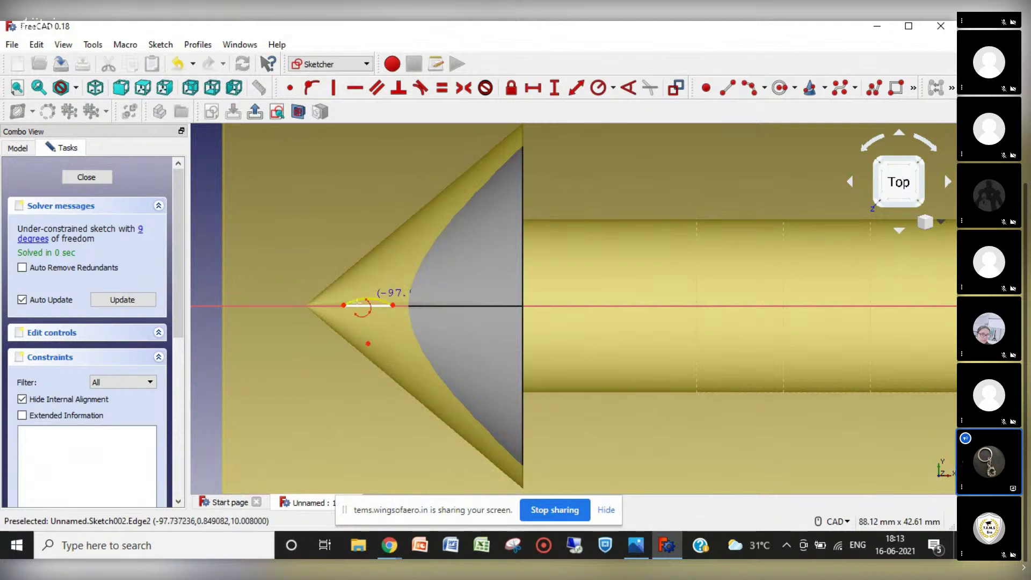
pyautogui.rightClick(341, 313)
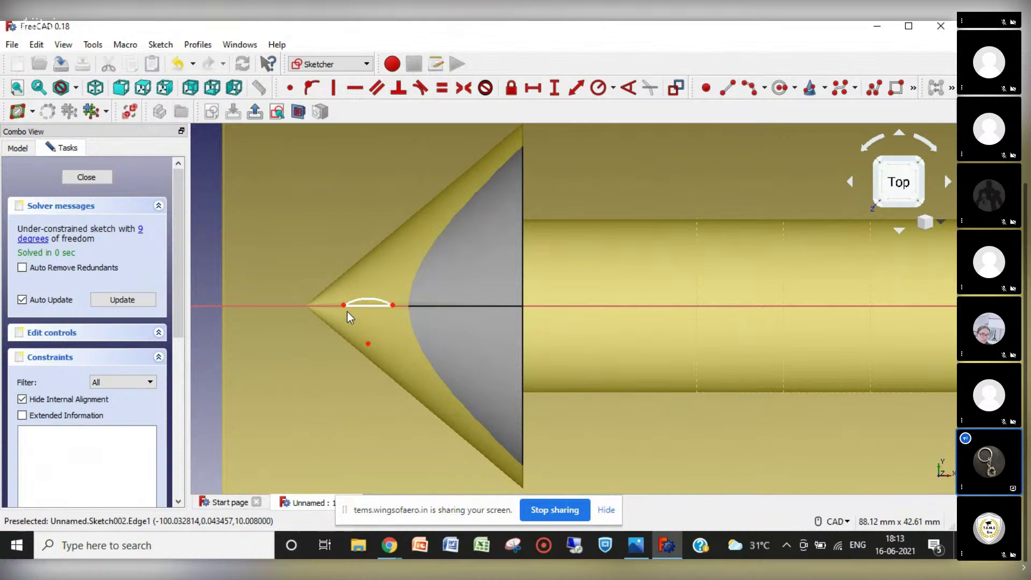
# Step: Pull the arc slightly off the short line and constrain its left endpoint coincident with the line's left endpoint
pyautogui.moveTo(356, 299); pyautogui.dragTo(356, 292)
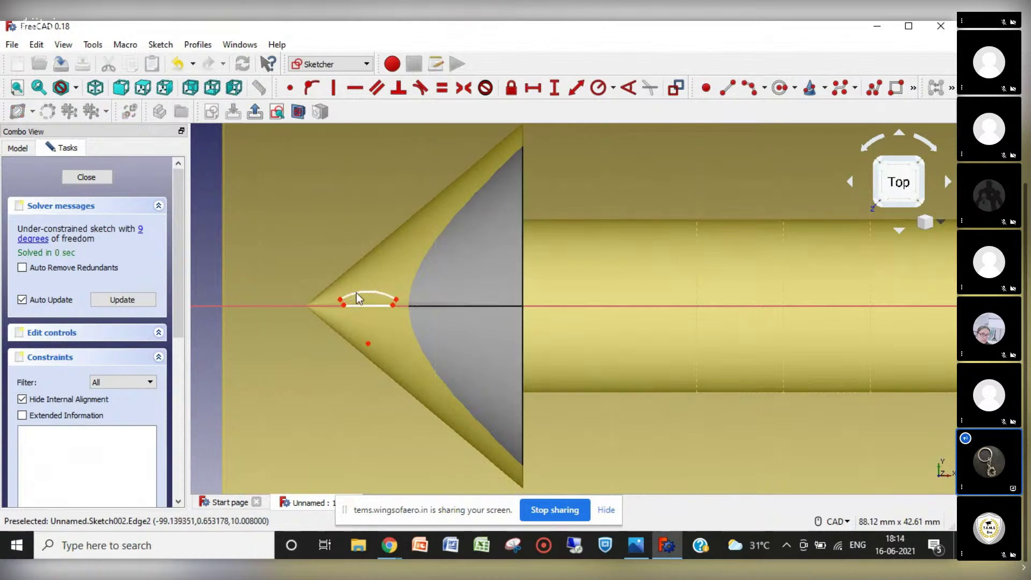
pyautogui.click(290, 88)
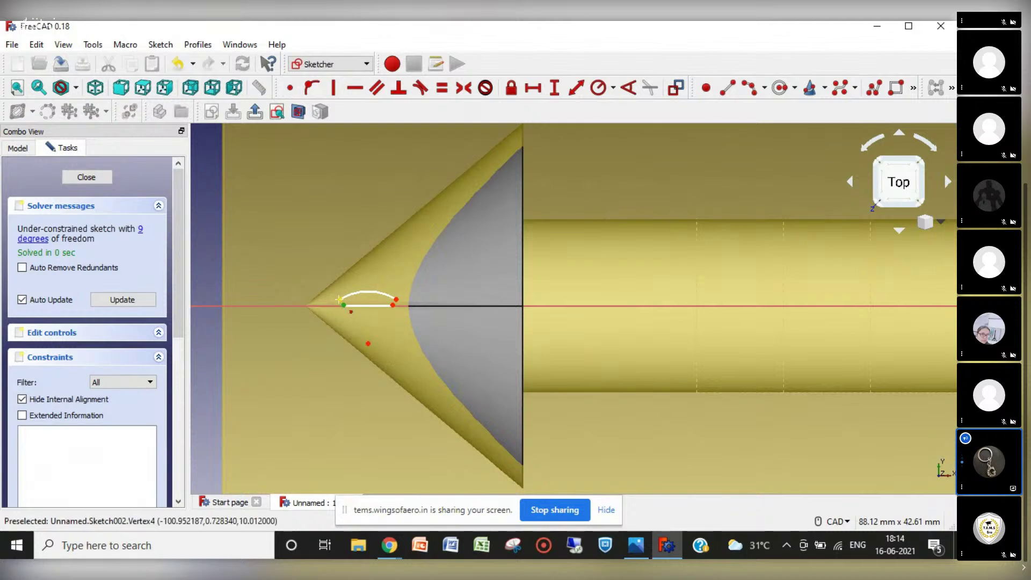
pyautogui.click(341, 308)
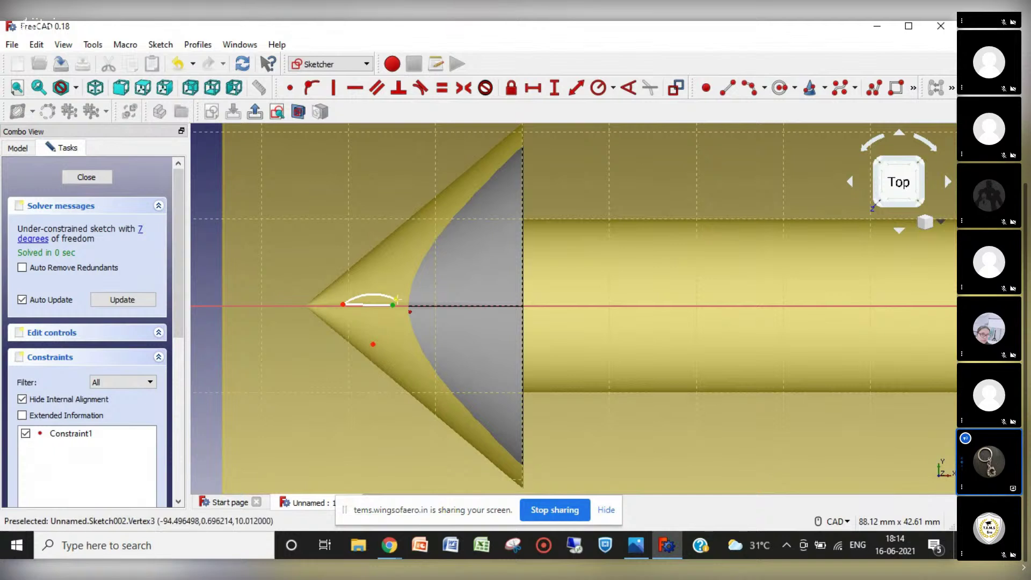
# Step: Finish the profile sketch by joining the arc and line at their right ends, making the line horizontal and shifting the profile toward the cone's cut
pyautogui.click(396, 300)
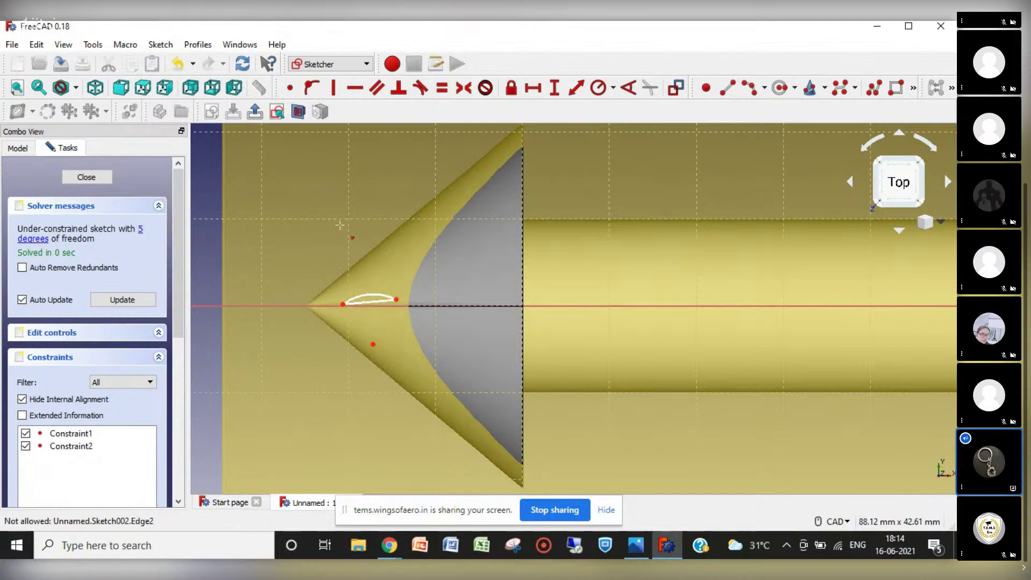
pyautogui.click(372, 304)
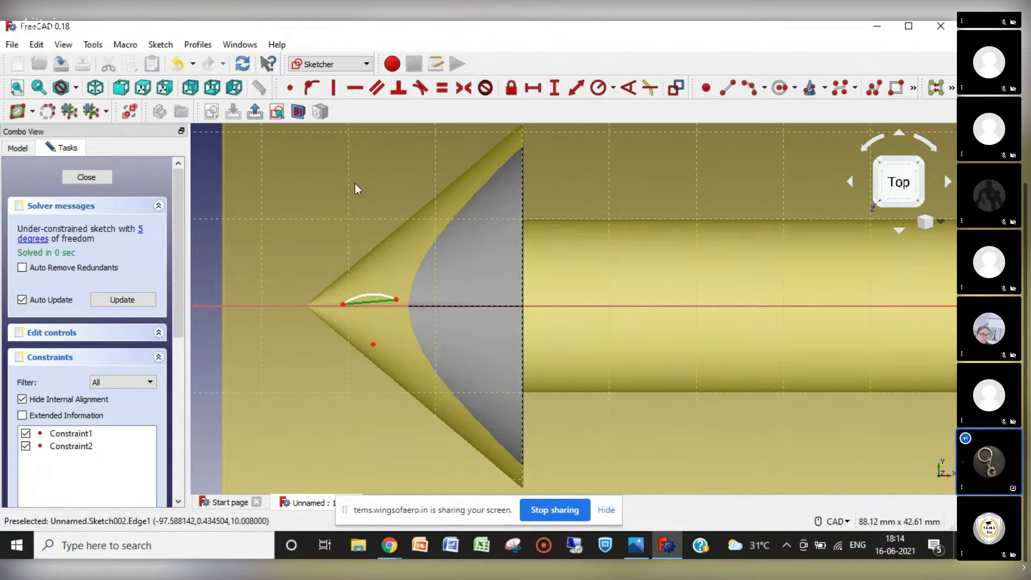
pyautogui.click(353, 88)
pyautogui.moveTo(373, 293); pyautogui.dragTo(473, 310)
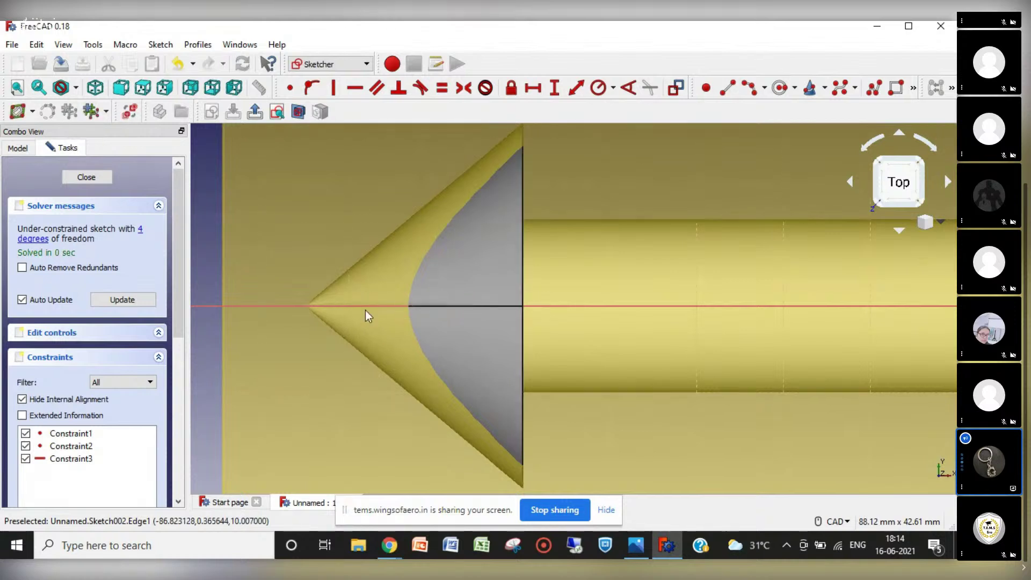
pyautogui.click(86, 178)
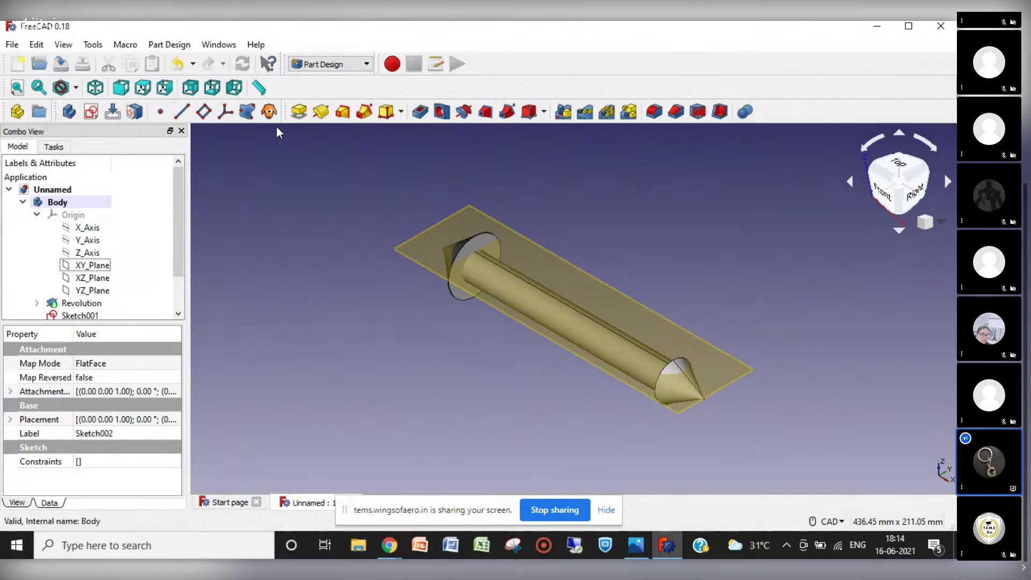
# Step: Create a second datum plane attached to the XY plane with a Z offset of 15 mm
pyautogui.click(93, 269)
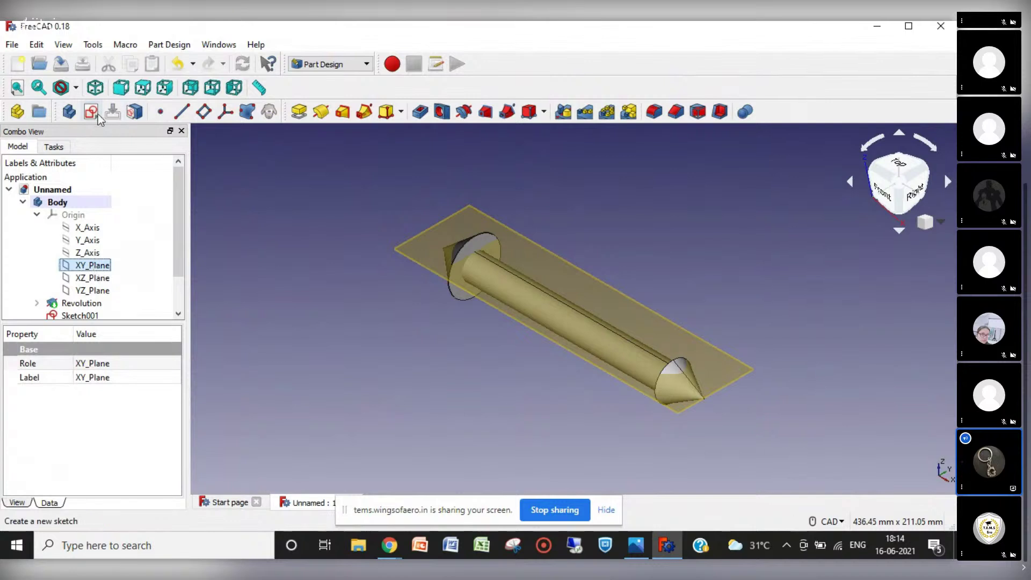
pyautogui.click(204, 112)
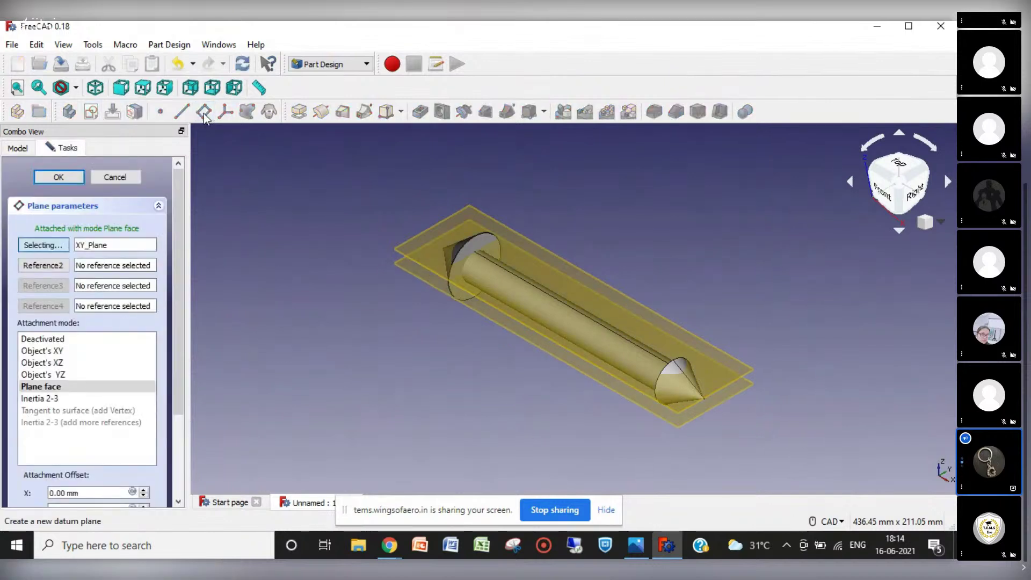
pyautogui.scroll(-4, 178, 384)
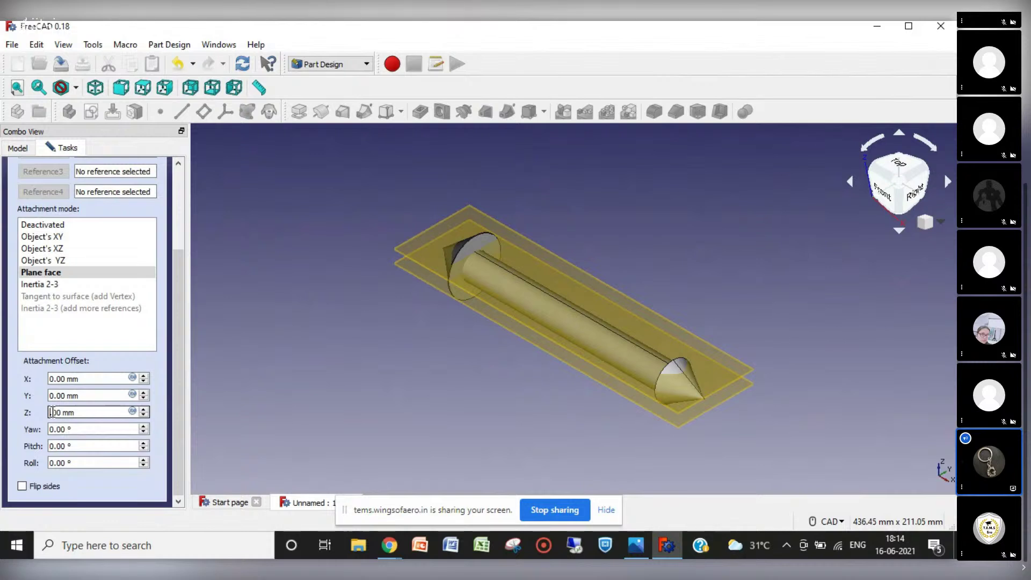
pyautogui.write('5')
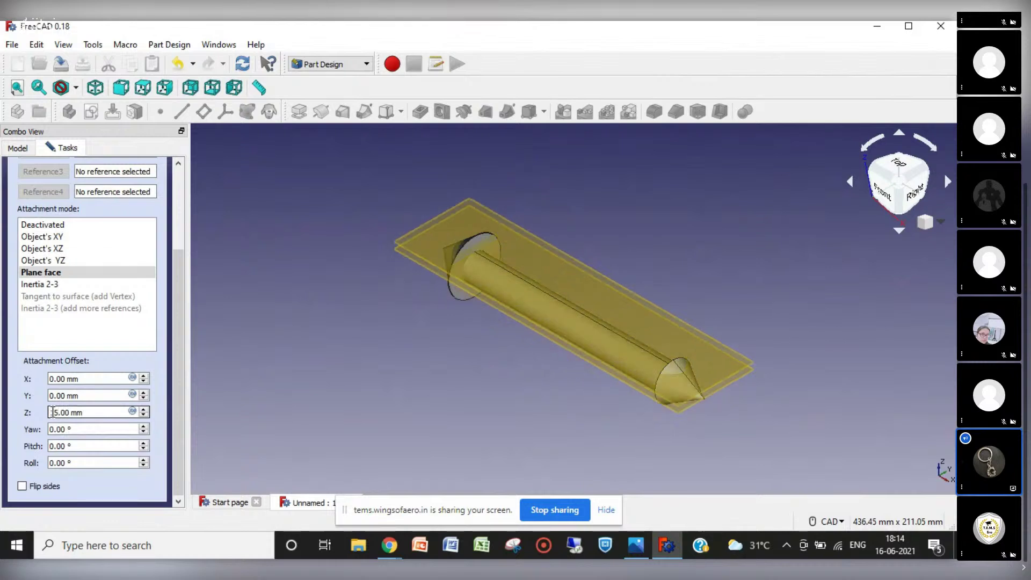
pyautogui.press('Return')
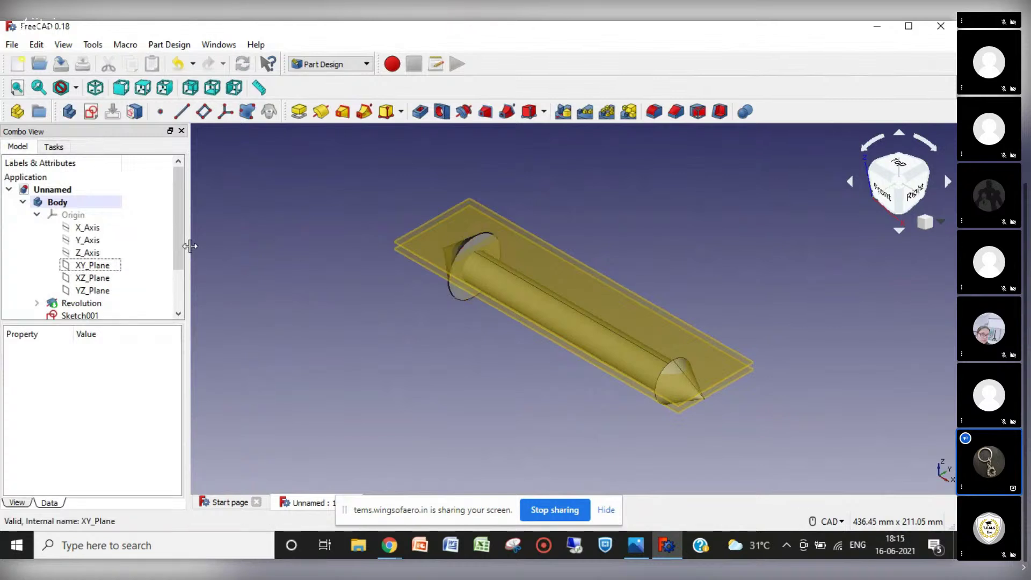
# Step: Hide the Revolution so only the datum planes and profile sketches remain in view
pyautogui.moveTo(180, 246); pyautogui.dragTo(178, 275)
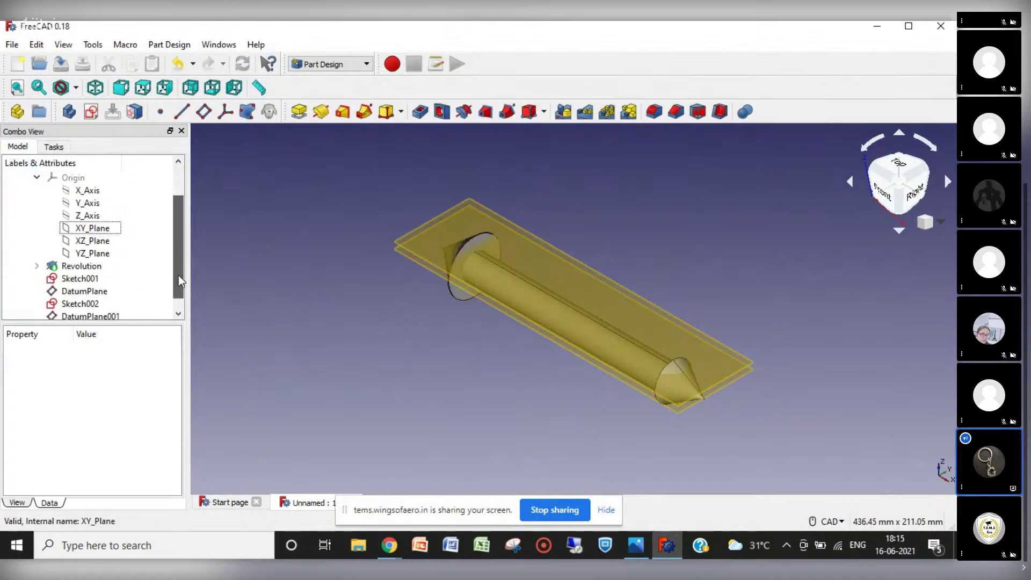
pyautogui.click(83, 267)
pyautogui.press('space')
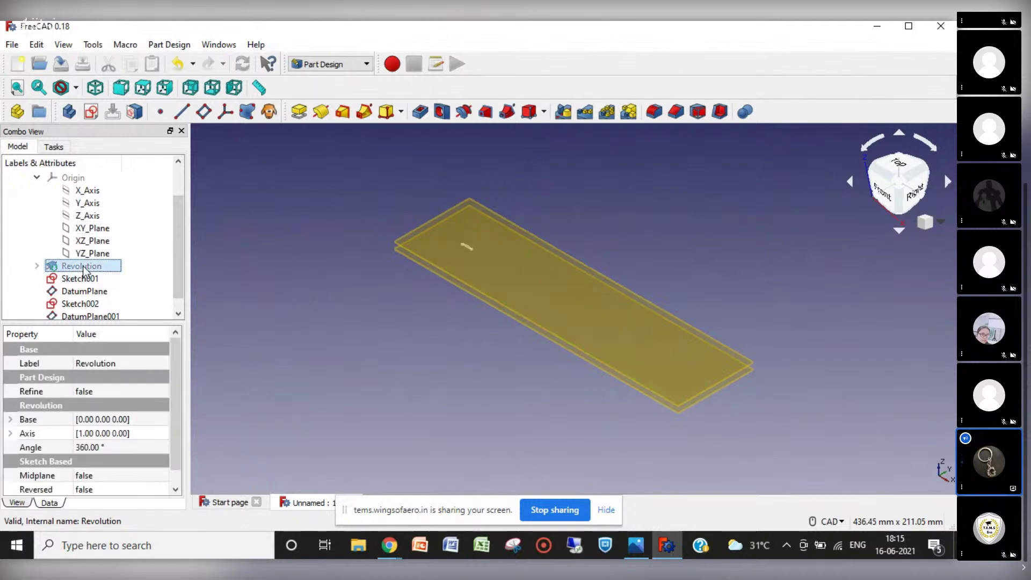
# Step: Start a sketch on the 15 mm datum plane and draw a nearly horizontal line about 9.3 mm long just below the first profile
pyautogui.click(450, 276)
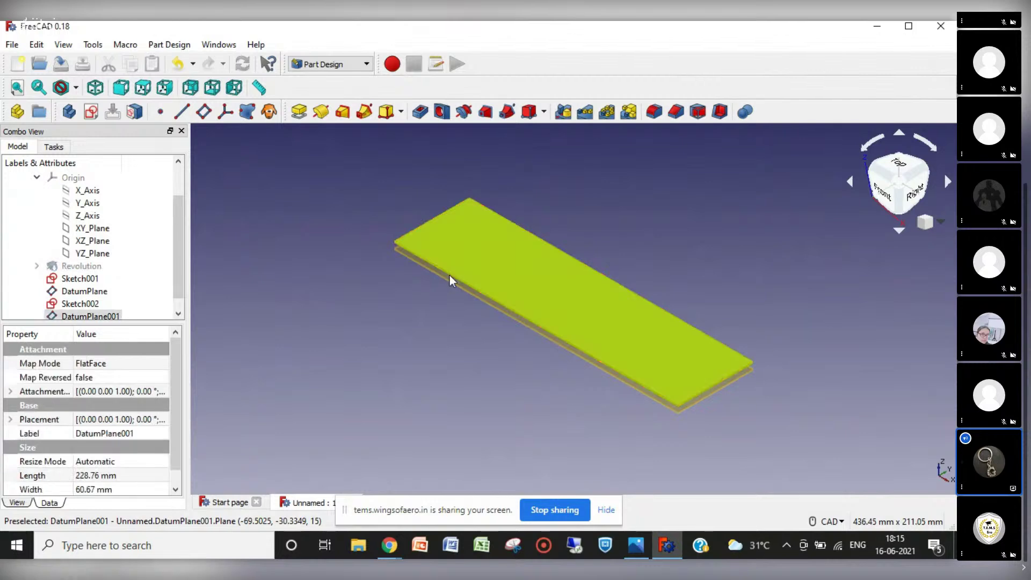
pyautogui.click(90, 111)
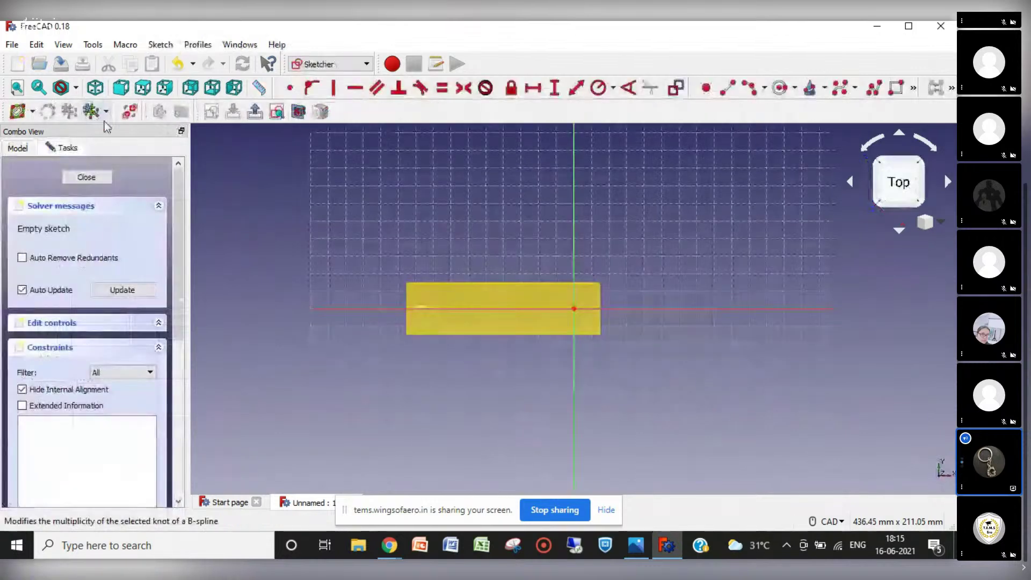
pyautogui.scroll(6, 414, 310)
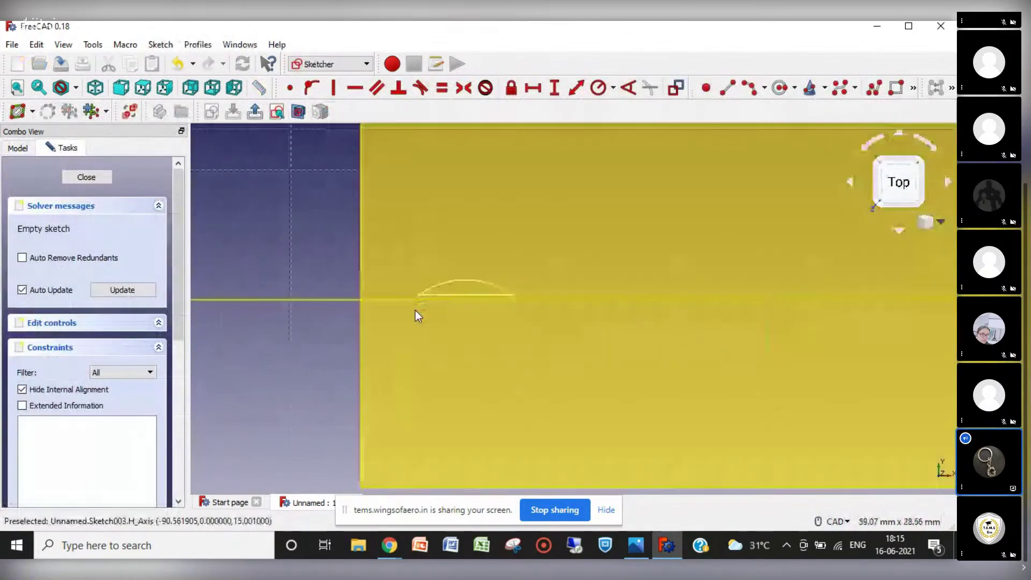
pyautogui.scroll(-2, 415, 310)
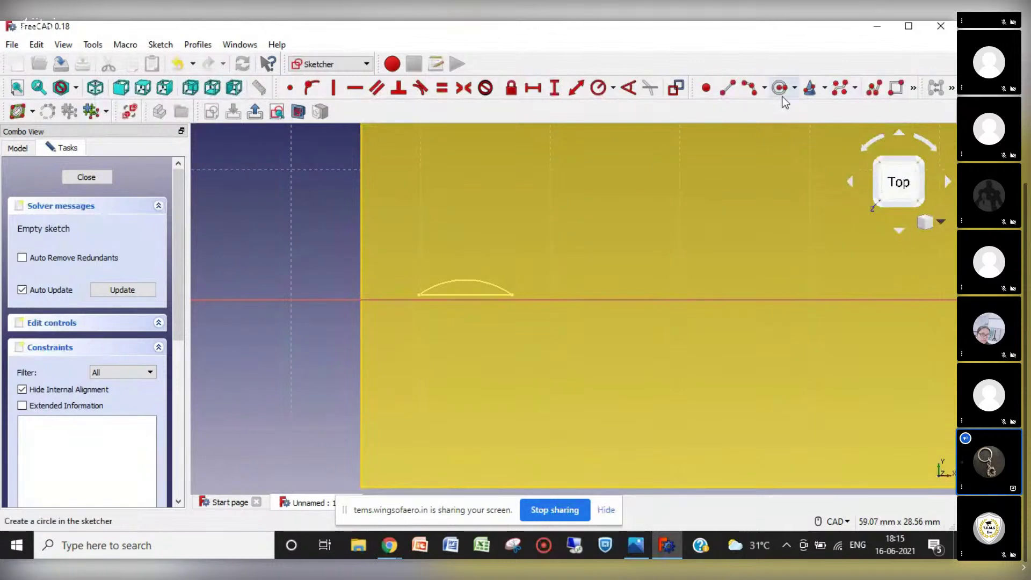
pyautogui.click(727, 88)
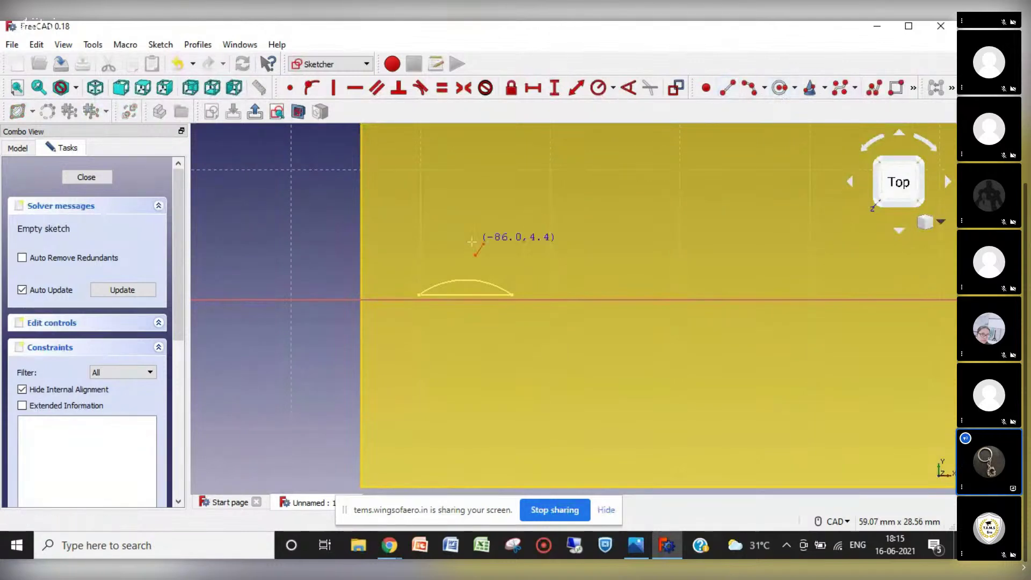
pyautogui.click(398, 302)
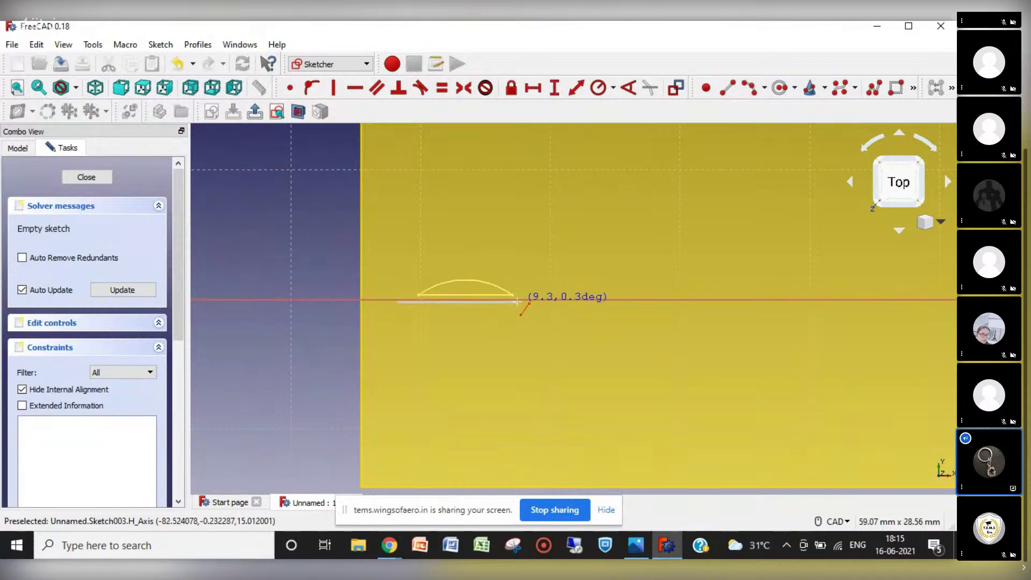
pyautogui.click(518, 302)
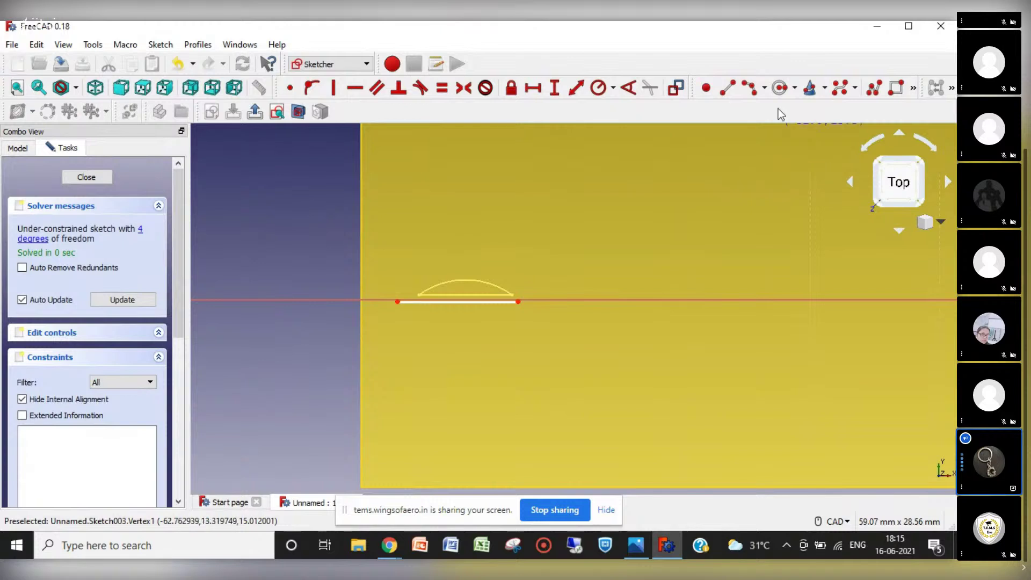
# Step: Draw a shallow arc above the new line by end points and rim point, spanning from its left to its right endpoint
pyautogui.click(755, 90)
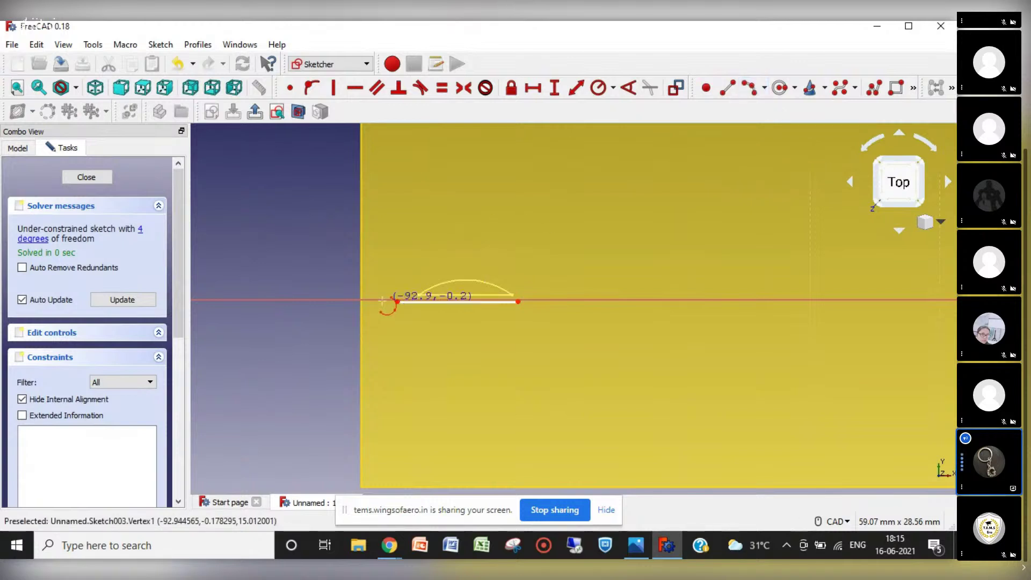
pyautogui.click(398, 302)
pyautogui.click(518, 302)
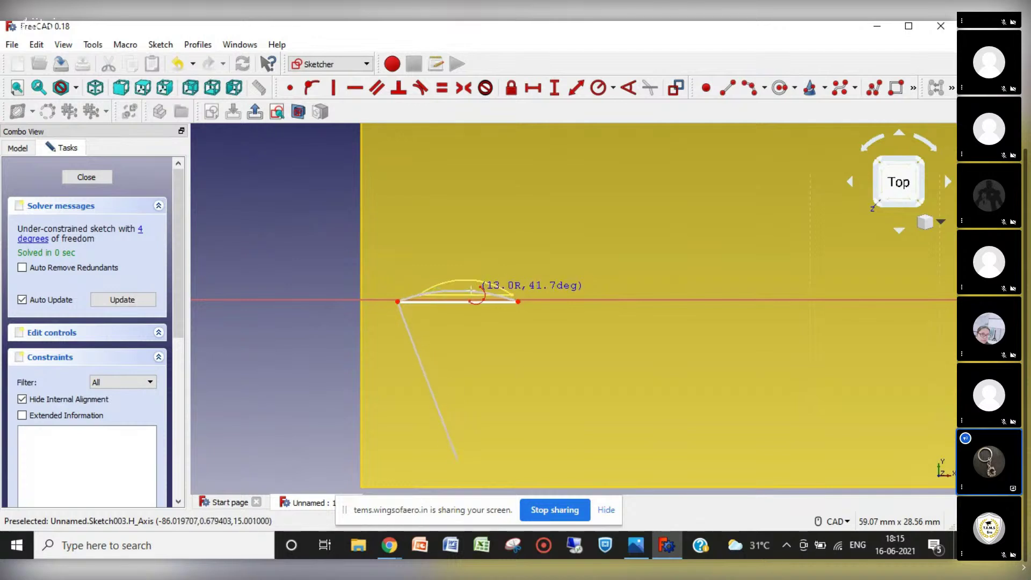
pyautogui.click(473, 293)
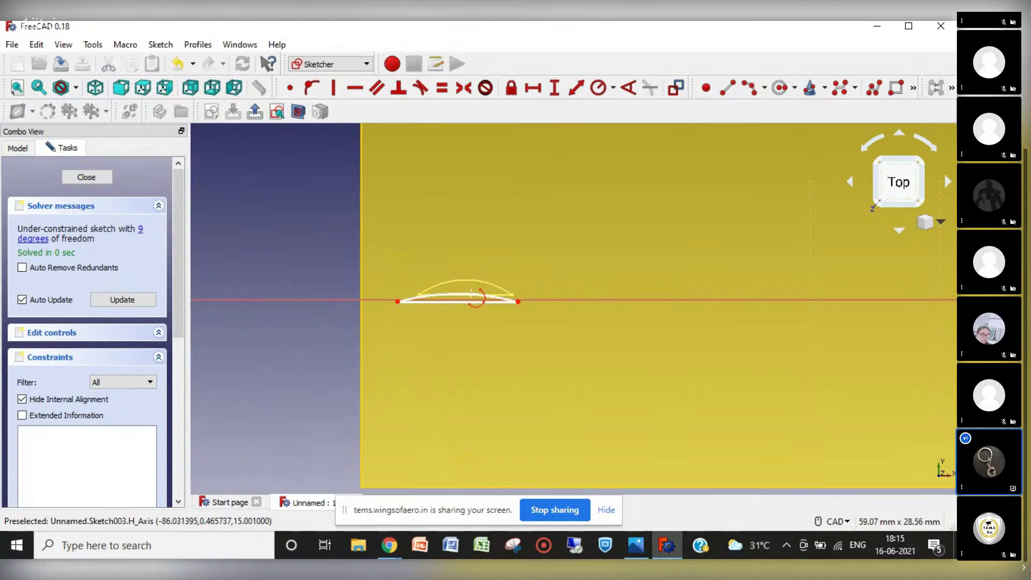
pyautogui.press('Escape')
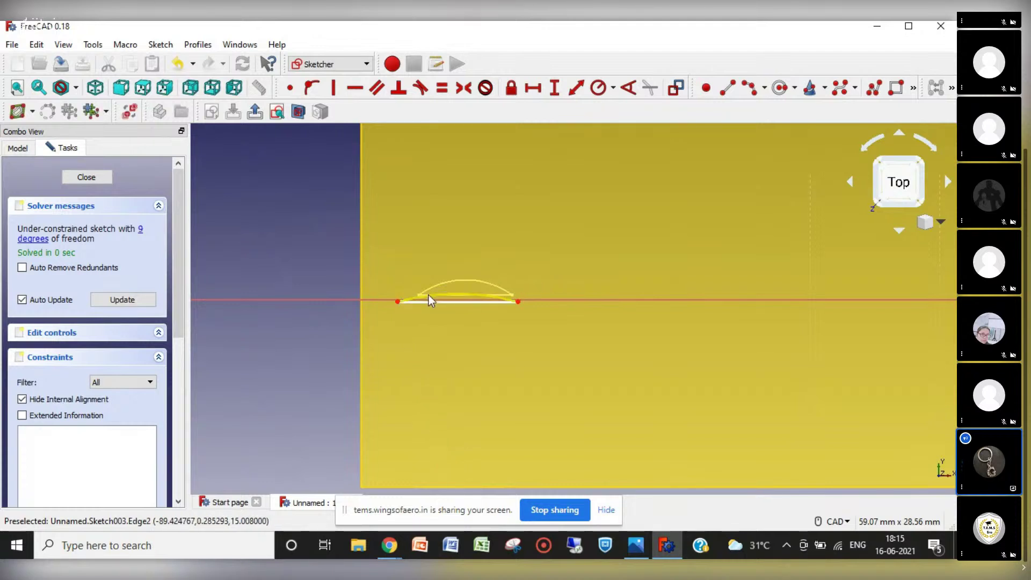
# Step: Constrain both endpoints of the arc coincident with the matching endpoints of the new line
pyautogui.click(290, 88)
pyautogui.click(397, 302)
pyautogui.click(395, 289)
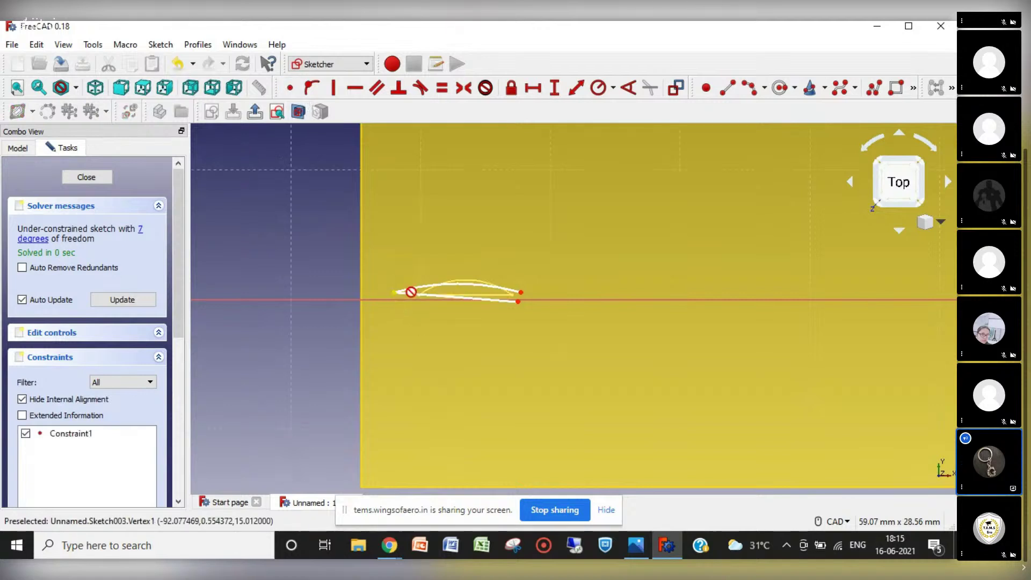
pyautogui.click(519, 302)
pyautogui.click(523, 294)
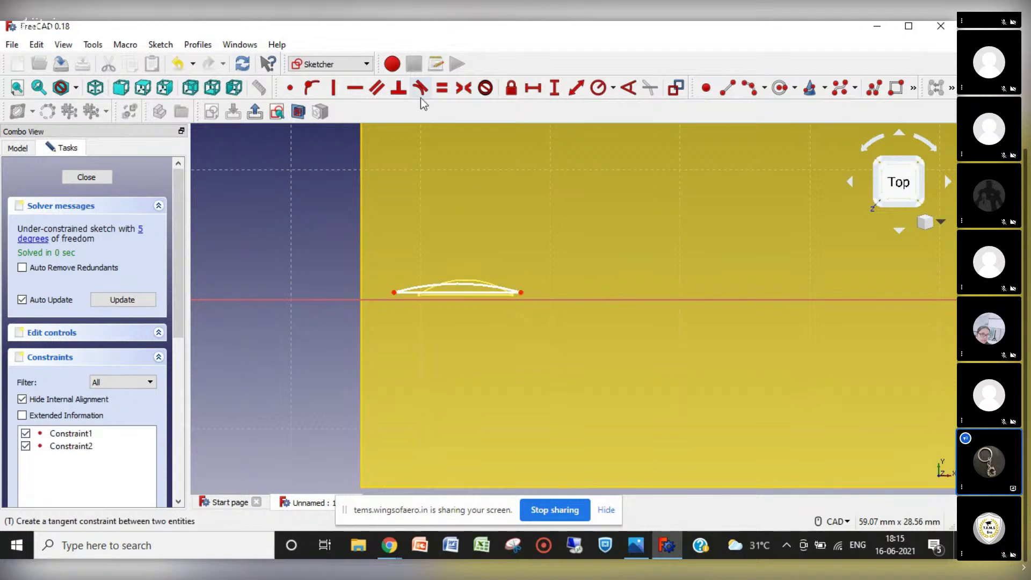
# Step: Constrain the line horizontal and move the closed profile down close to the horizontal axis
pyautogui.click(355, 88)
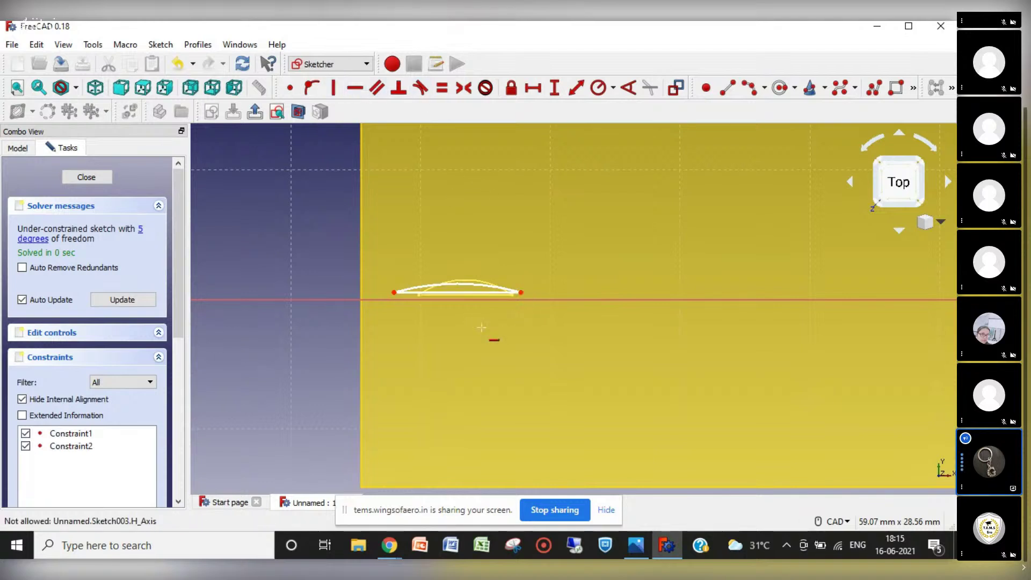
pyautogui.click(457, 294)
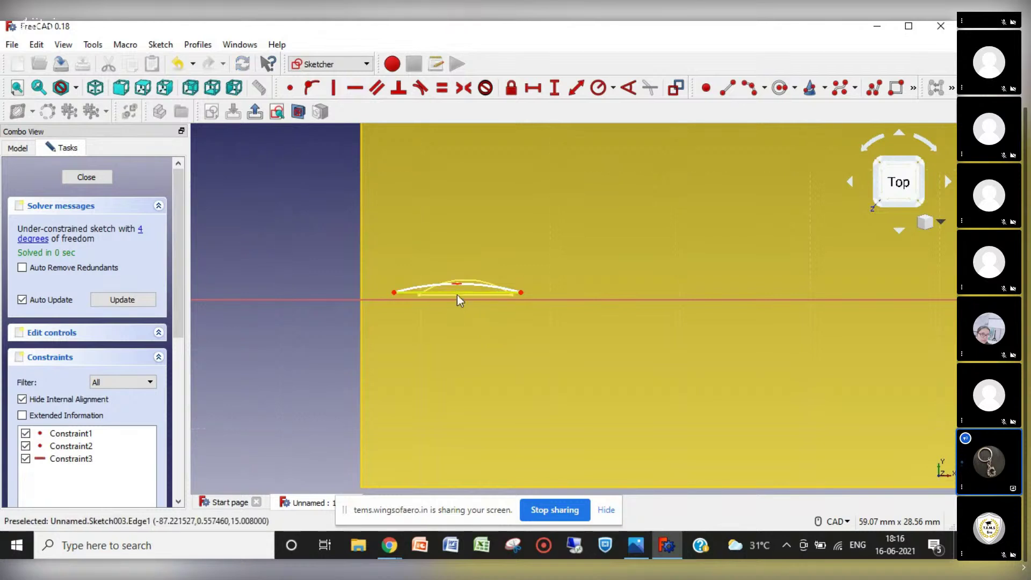
pyautogui.click(457, 295)
pyautogui.moveTo(473, 289); pyautogui.dragTo(482, 306)
pyautogui.moveTo(481, 299); pyautogui.dragTo(480, 300)
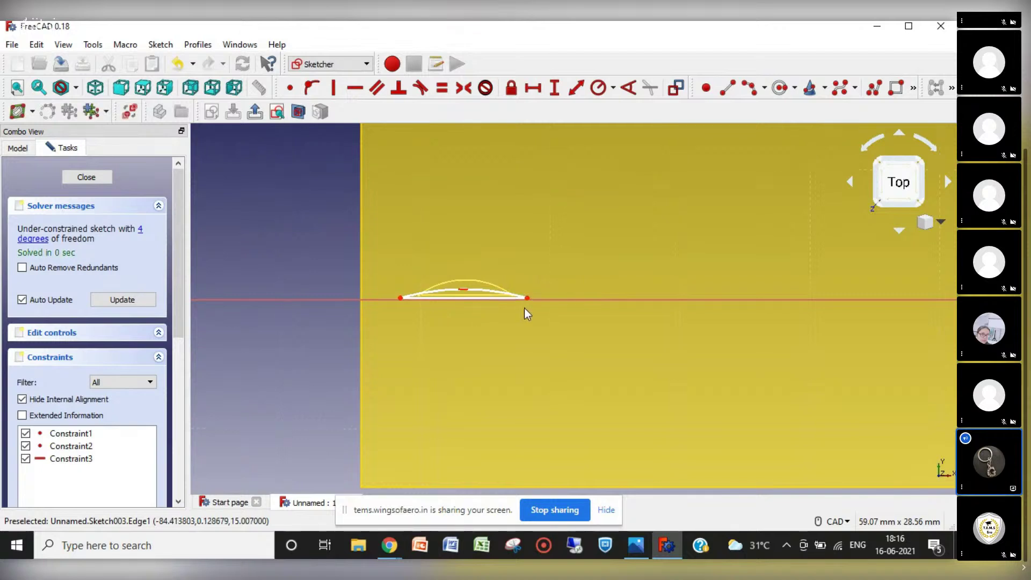
# Step: Set the vertical distance between the line's right endpoint and the origin to 0 mm and close the sketch
pyautogui.scroll(-4, 525, 309)
pyautogui.scroll(-4, 524, 308)
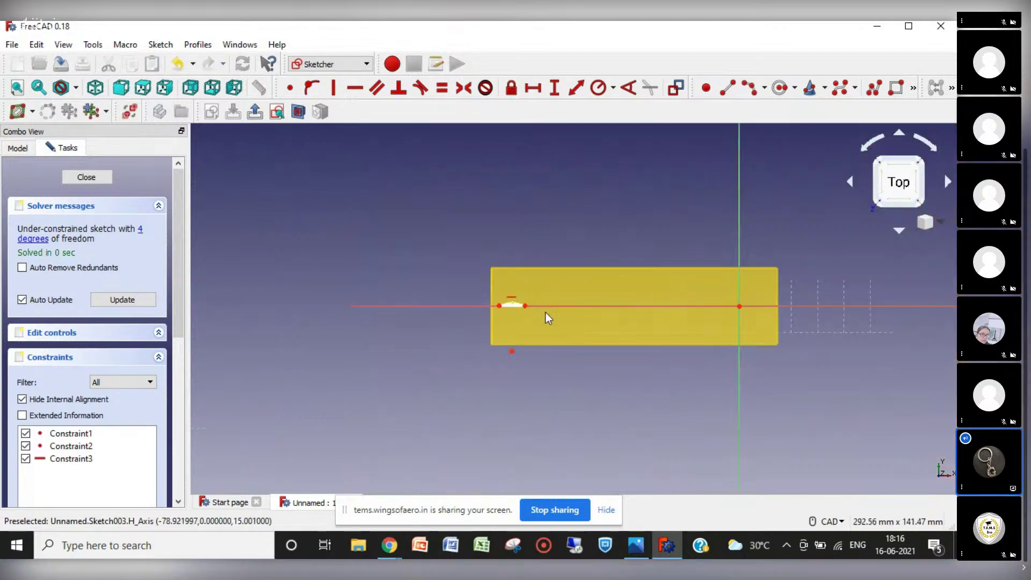
pyautogui.click(526, 306)
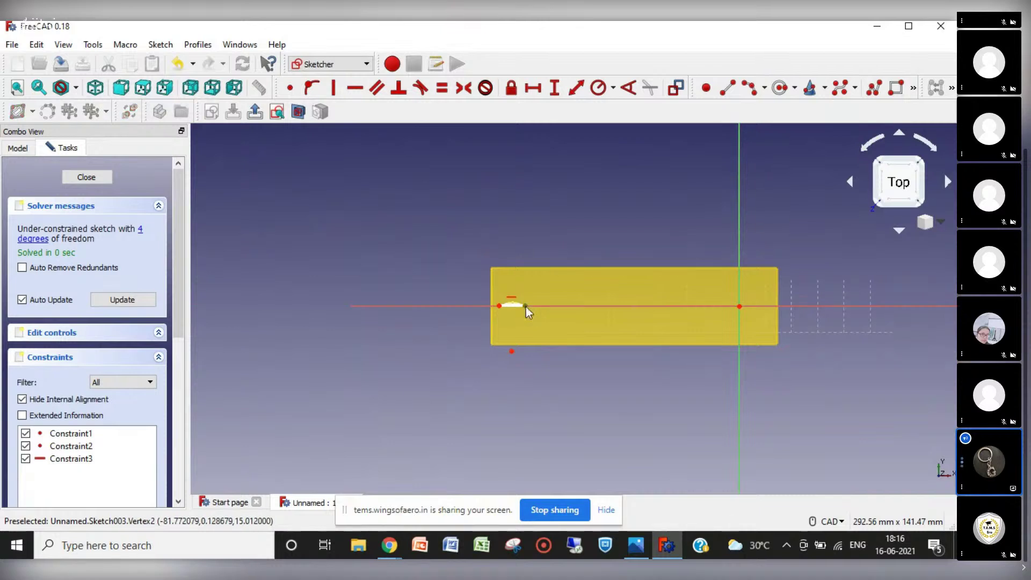
pyautogui.click(739, 306)
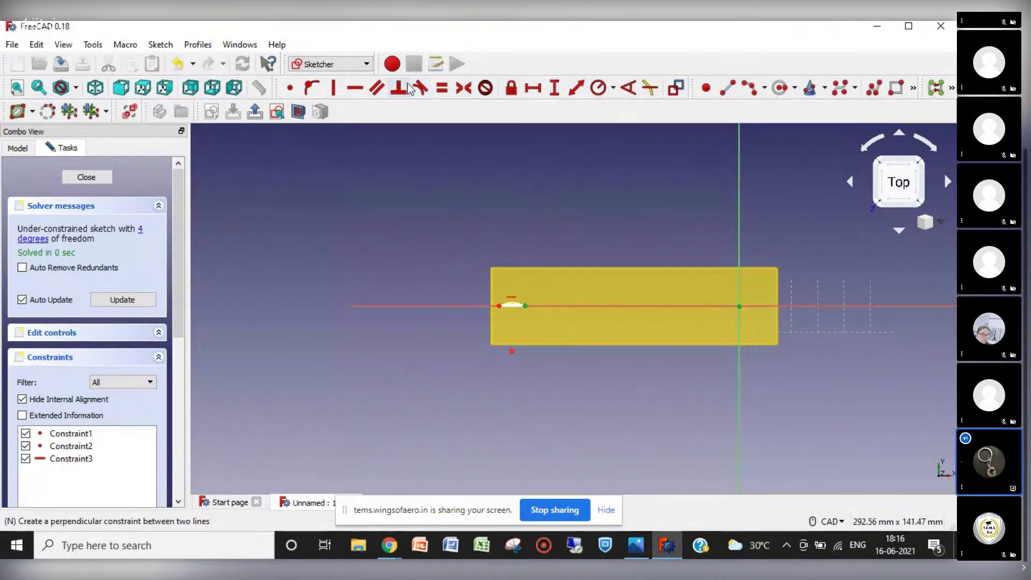
pyautogui.click(551, 89)
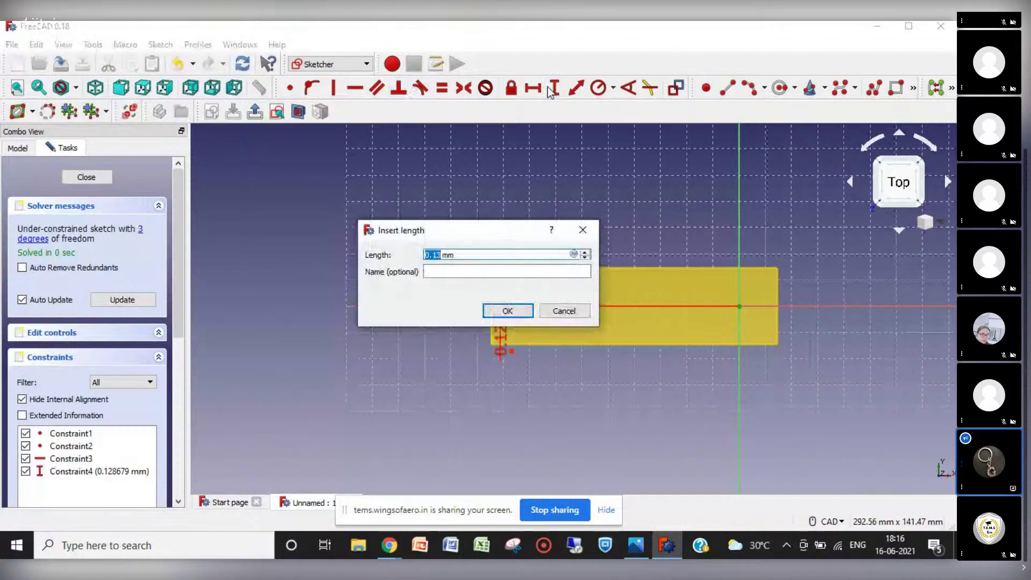
pyautogui.write('0')
pyautogui.press('Return')
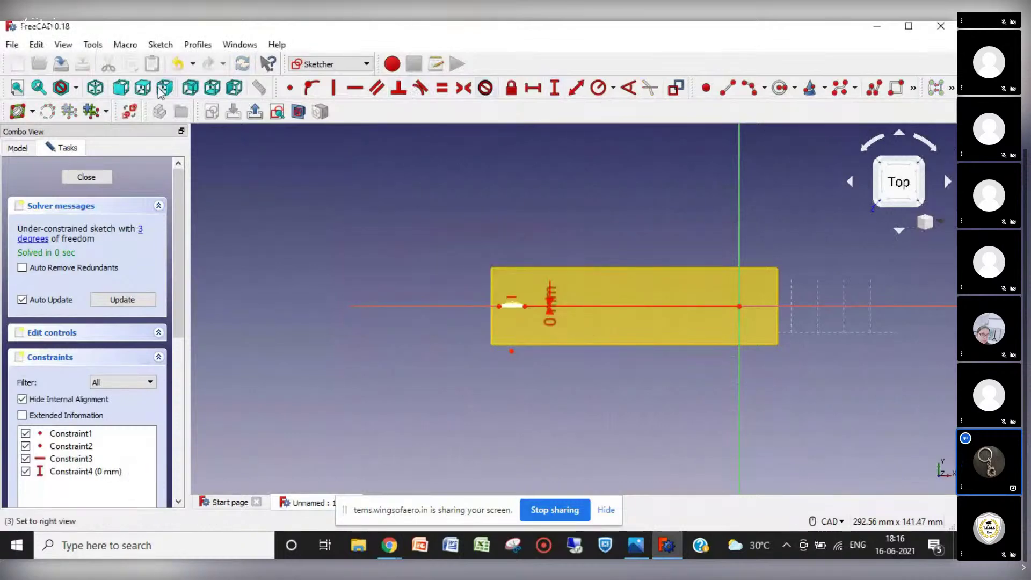
pyautogui.click(86, 177)
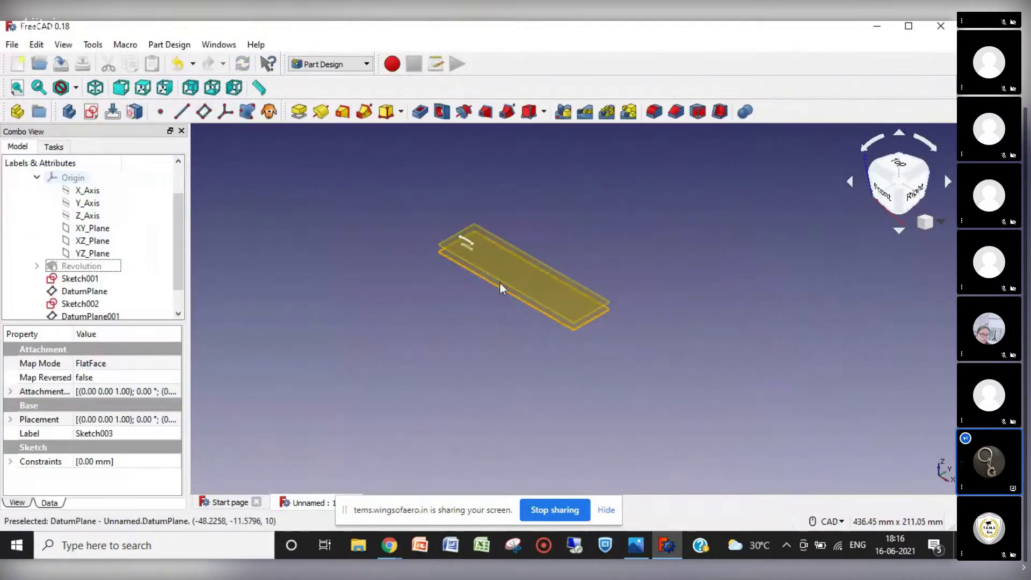
# Step: Reopen Sketch002, set the vertical distance between the line's right endpoint and the origin to 0 mm, and close the sketch
pyautogui.scroll(8, 449, 257)
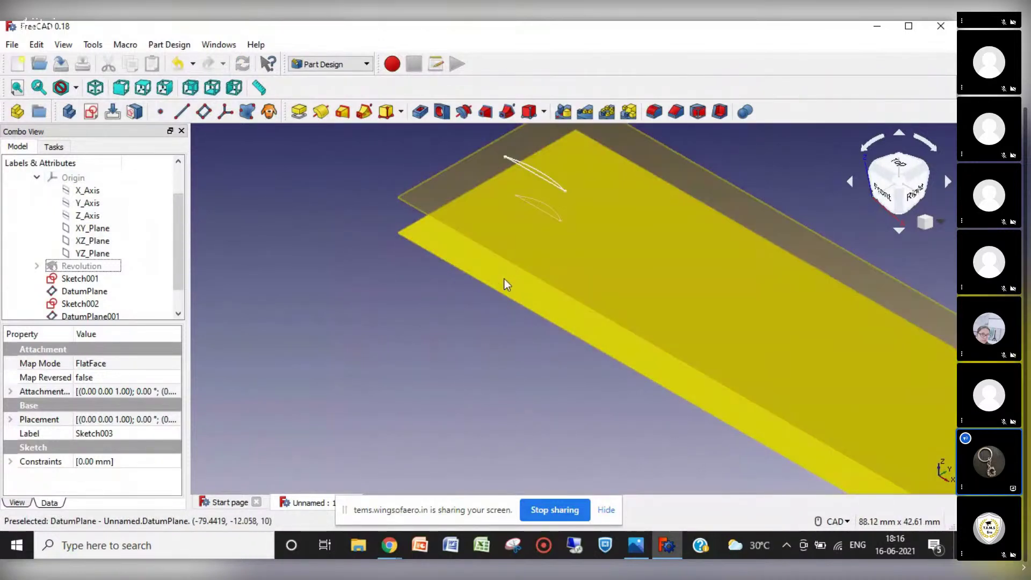
pyautogui.click(85, 307)
pyautogui.doubleClick(86, 306)
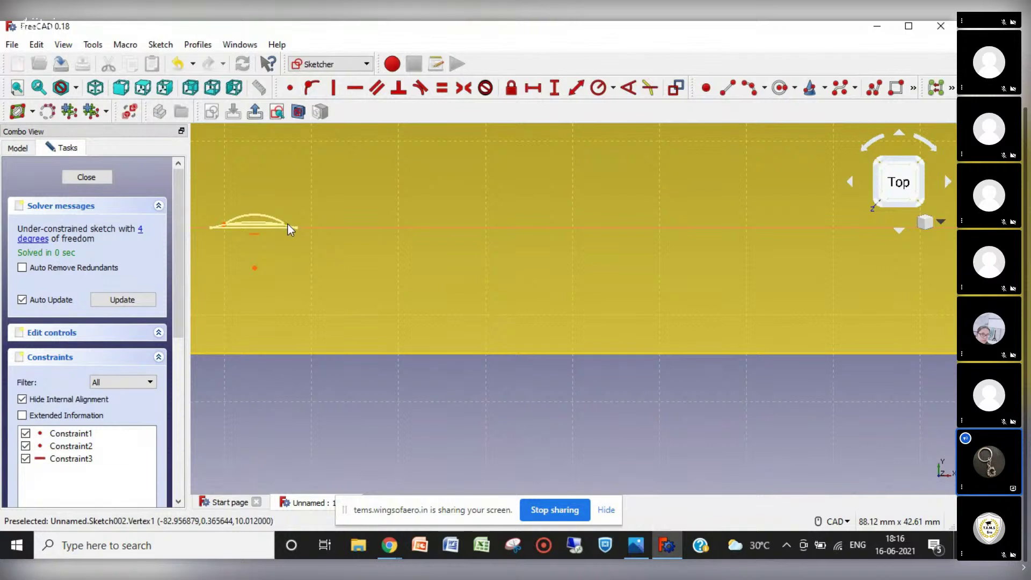
pyautogui.scroll(-4, 915, 251)
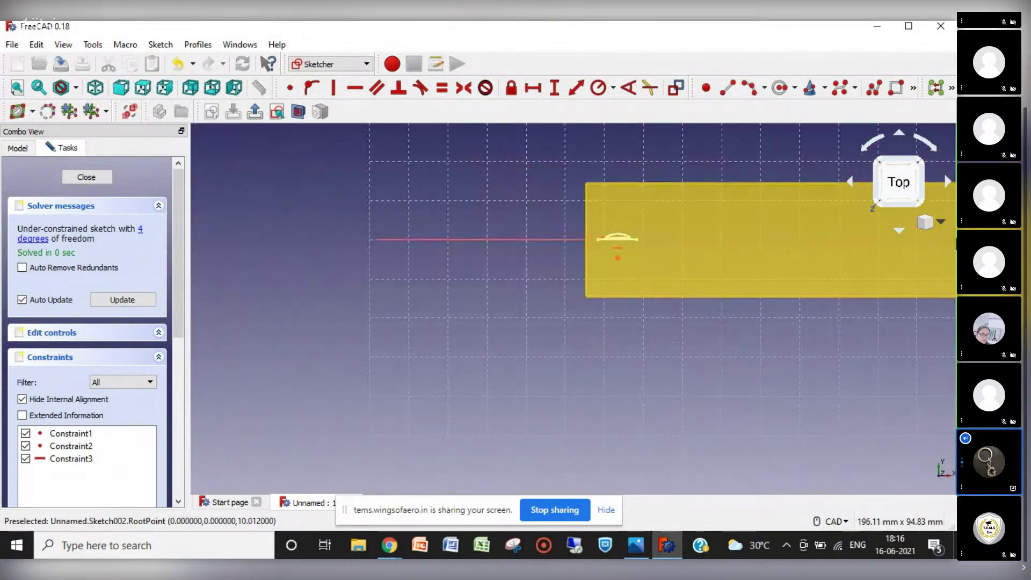
pyautogui.click(555, 91)
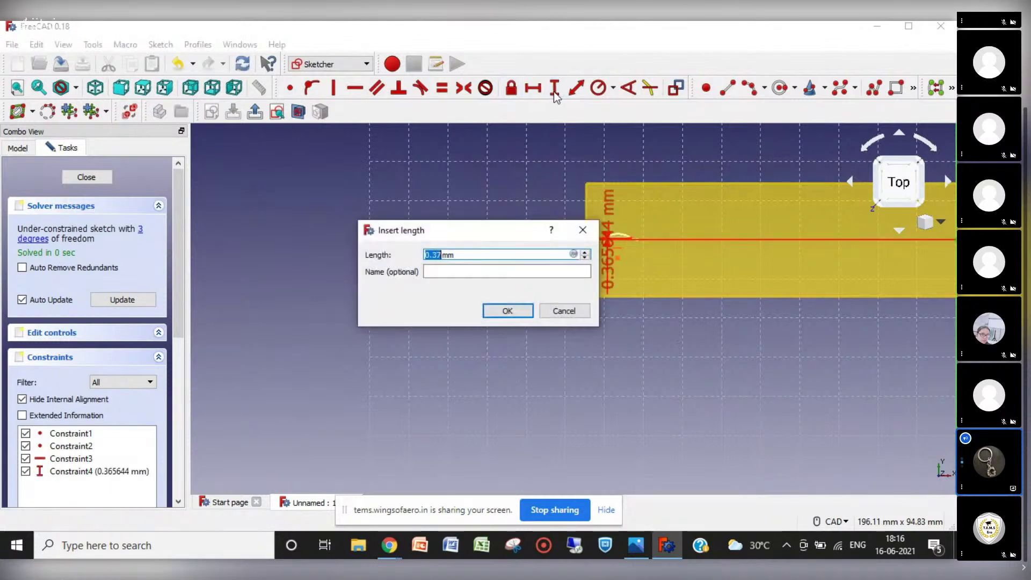
pyautogui.write('0')
pyautogui.press('Return')
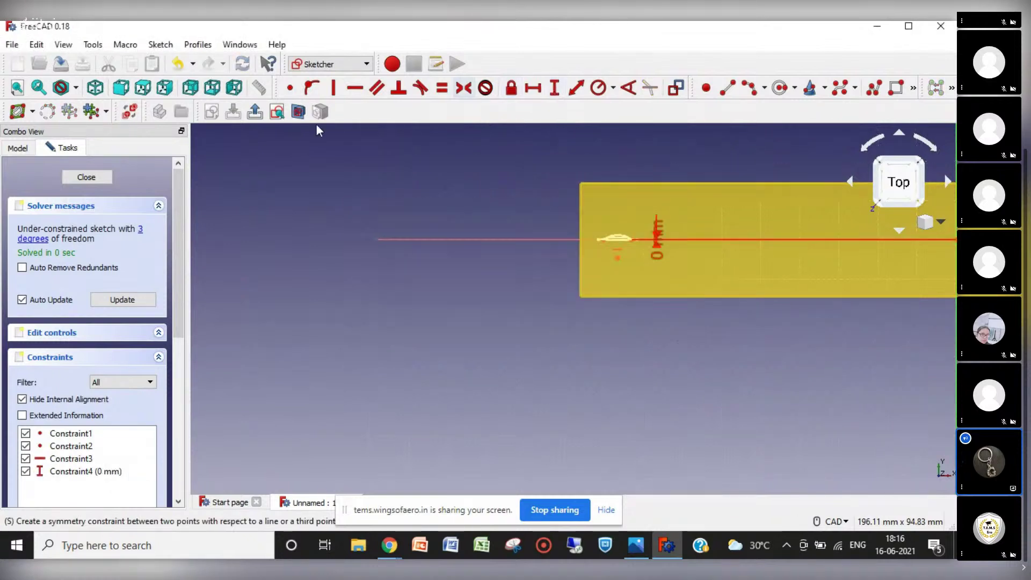
pyautogui.click(91, 180)
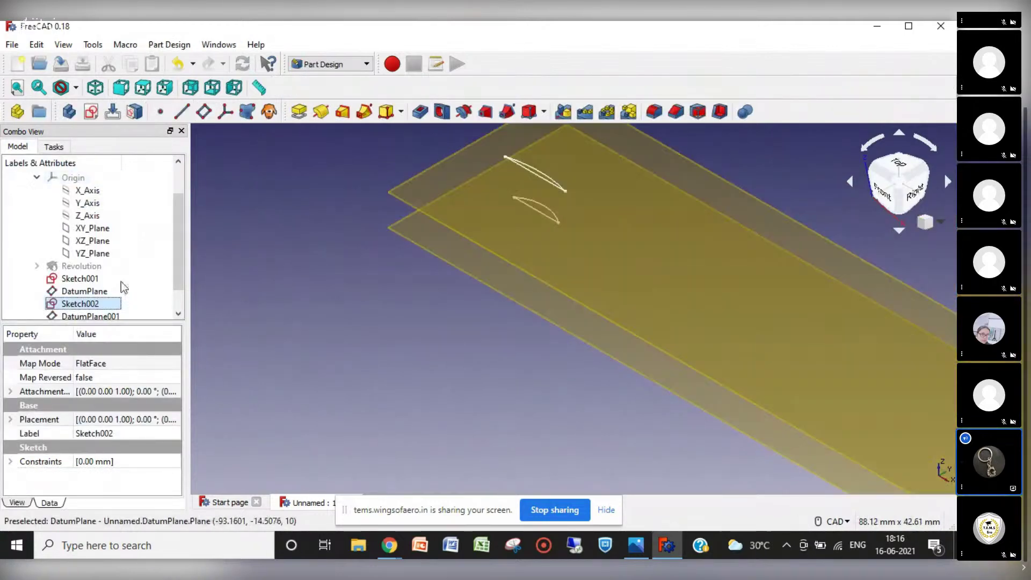
# Step: Create a datum plane attached to the XY plane with a Z offset of 25 mm
pyautogui.click(97, 231)
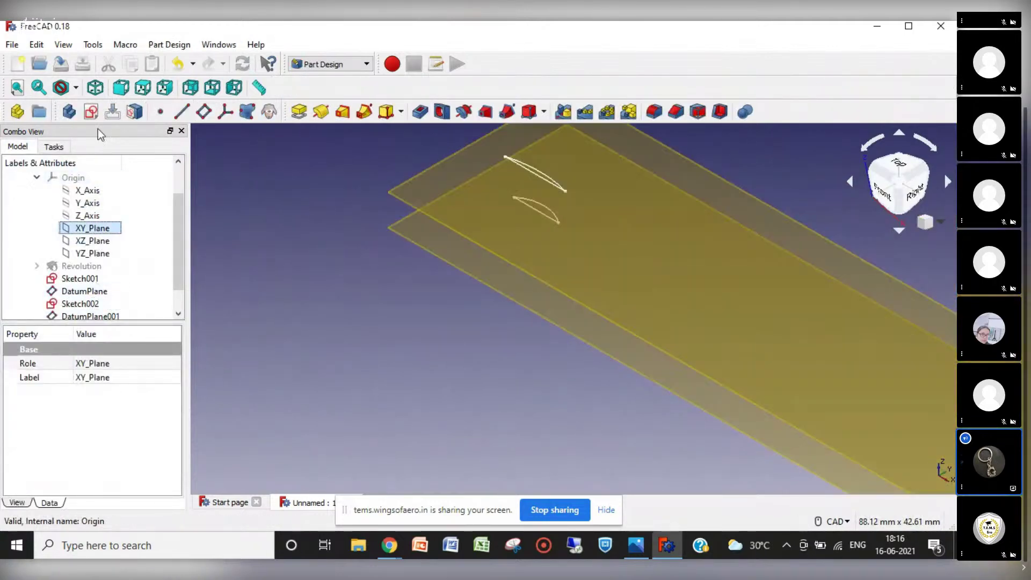
pyautogui.click(204, 111)
pyautogui.moveTo(182, 397); pyautogui.dragTo(183, 459)
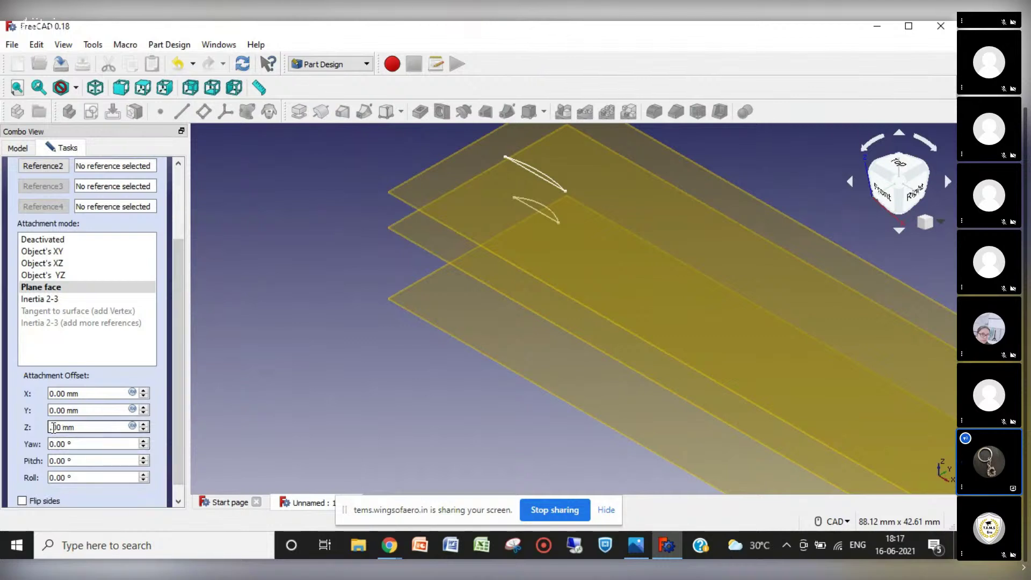
pyautogui.press('Return')
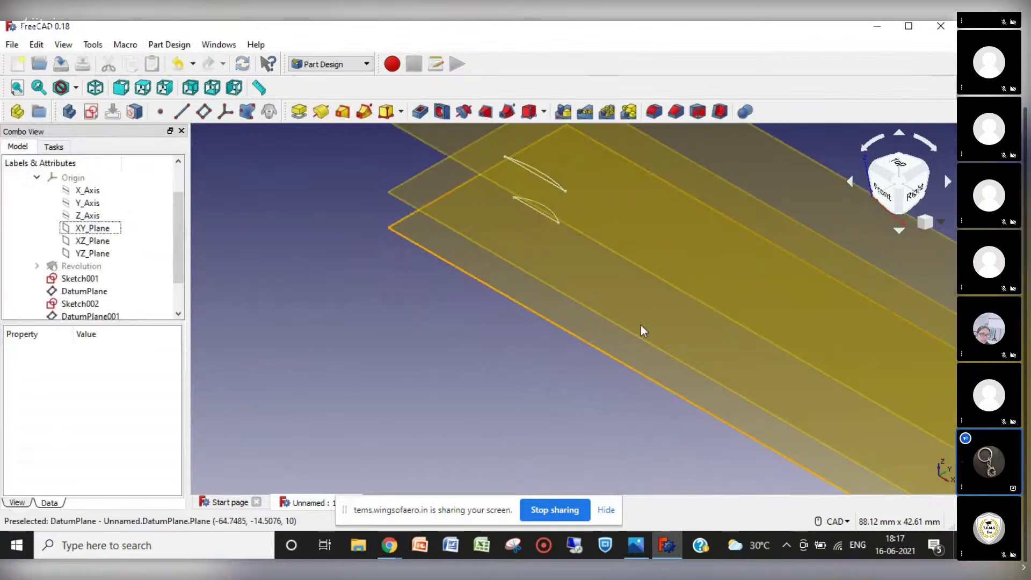
# Step: In a new sketch on the 25 mm datum plane, draw a line about 4 mm long along the horizontal axis and constrain it horizontal
pyautogui.click(616, 252)
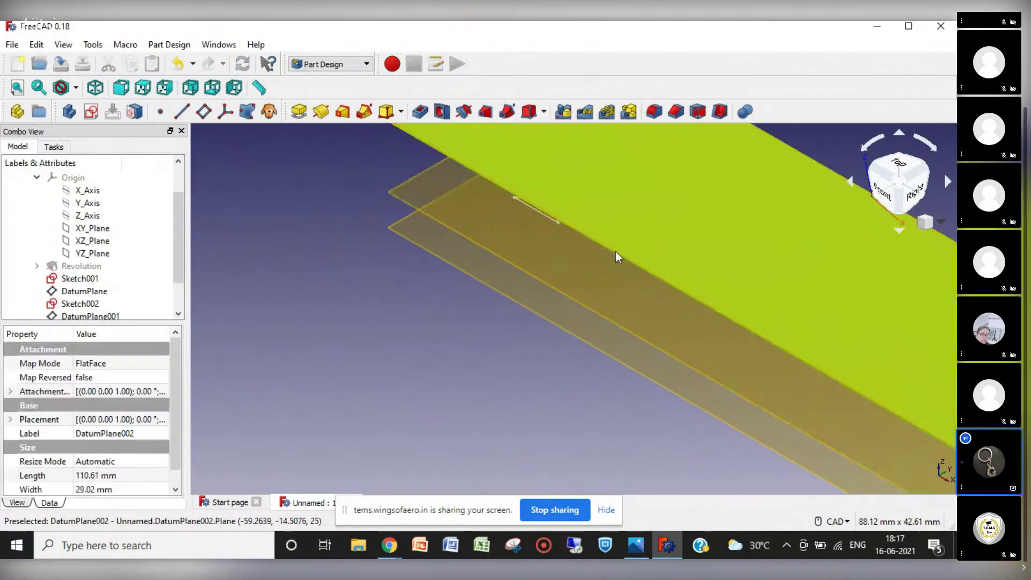
pyautogui.click(91, 111)
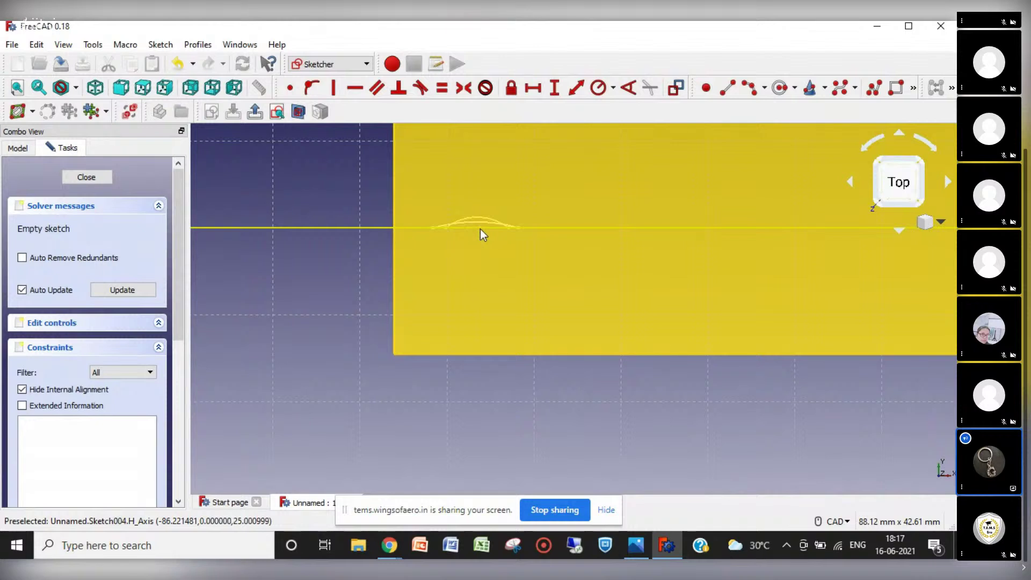
pyautogui.scroll(5, 481, 229)
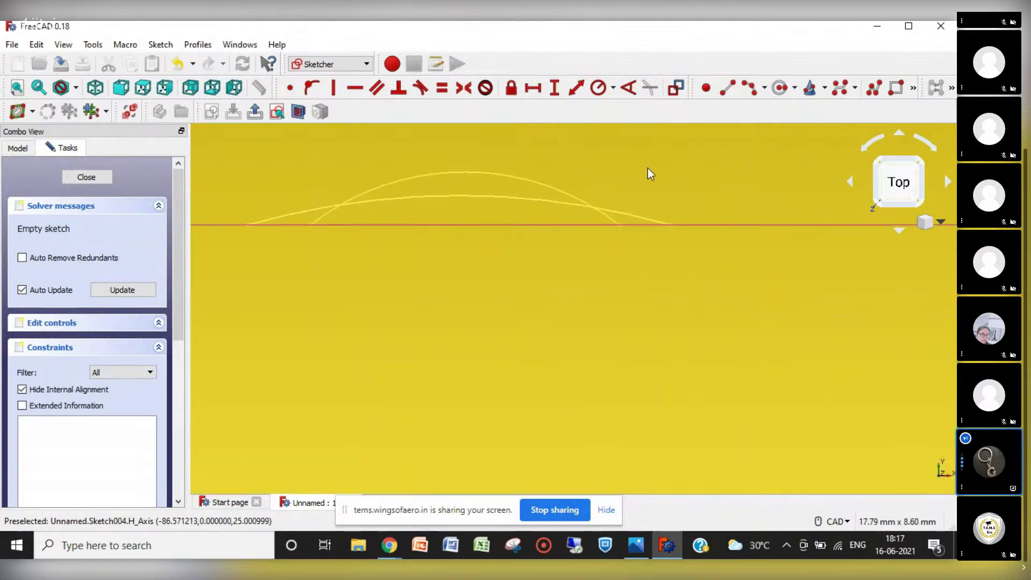
pyautogui.click(729, 97)
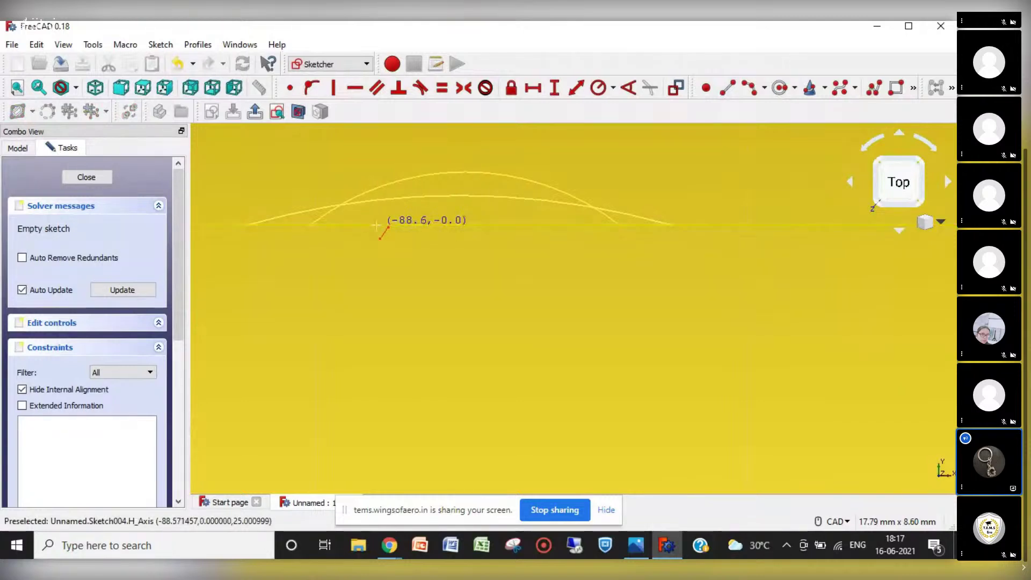
pyautogui.click(377, 225)
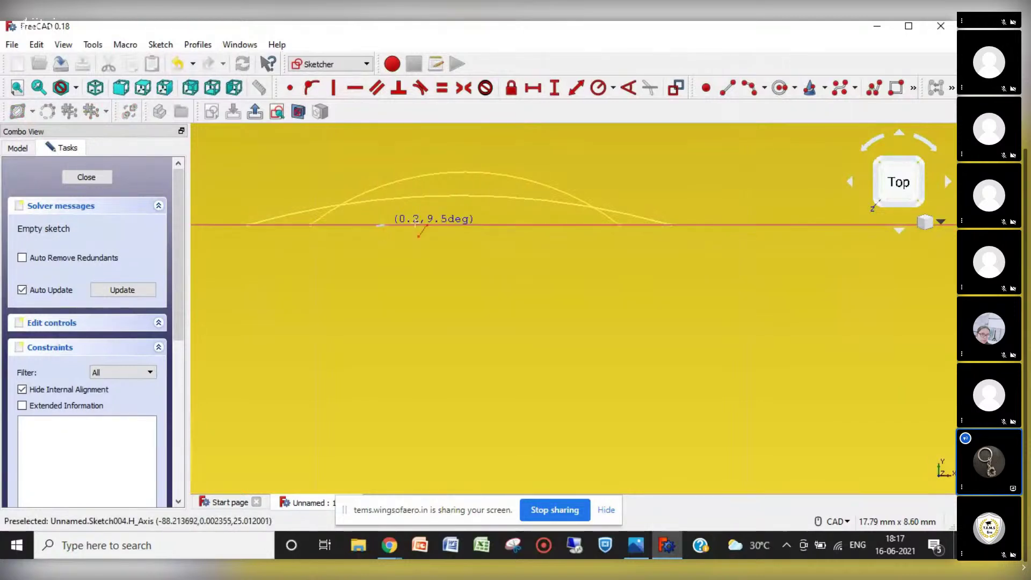
pyautogui.click(546, 225)
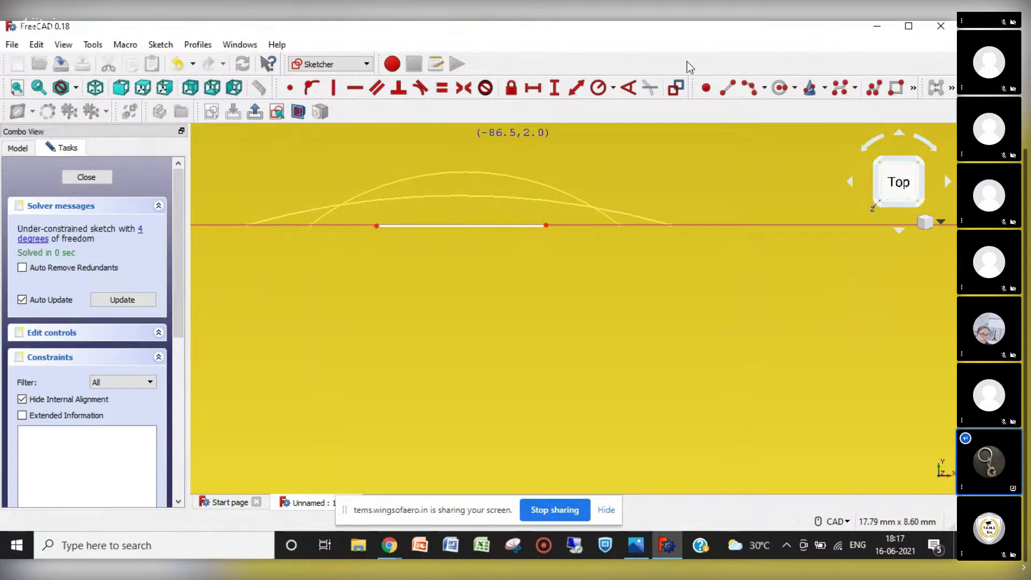
pyautogui.rightClick(483, 175)
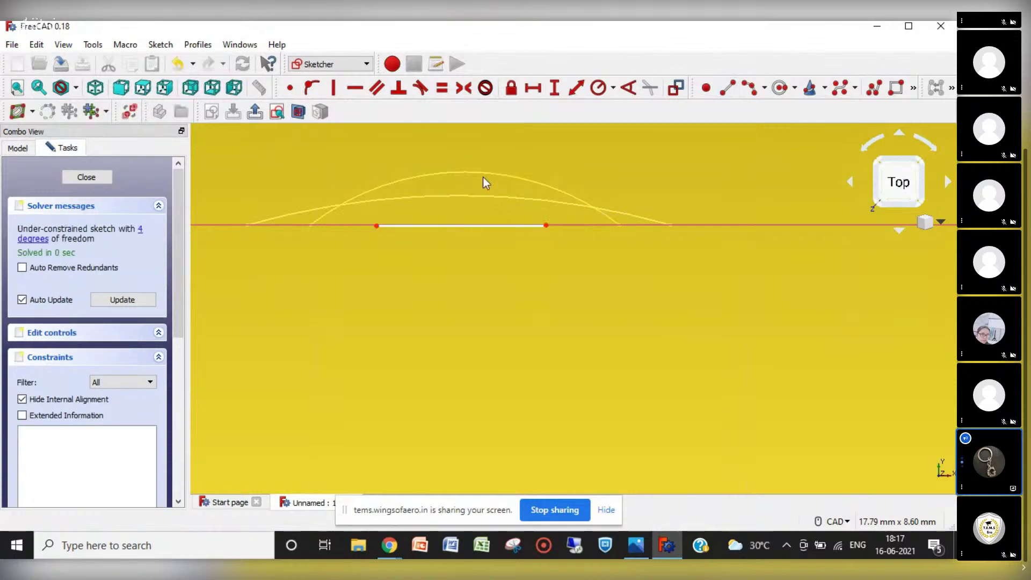
pyautogui.click(466, 225)
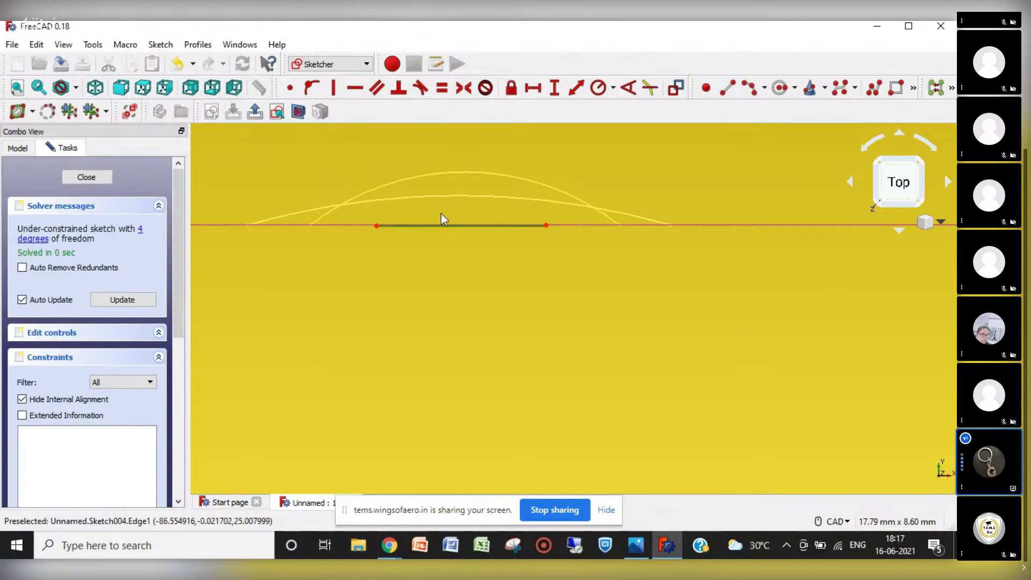
pyautogui.click(354, 88)
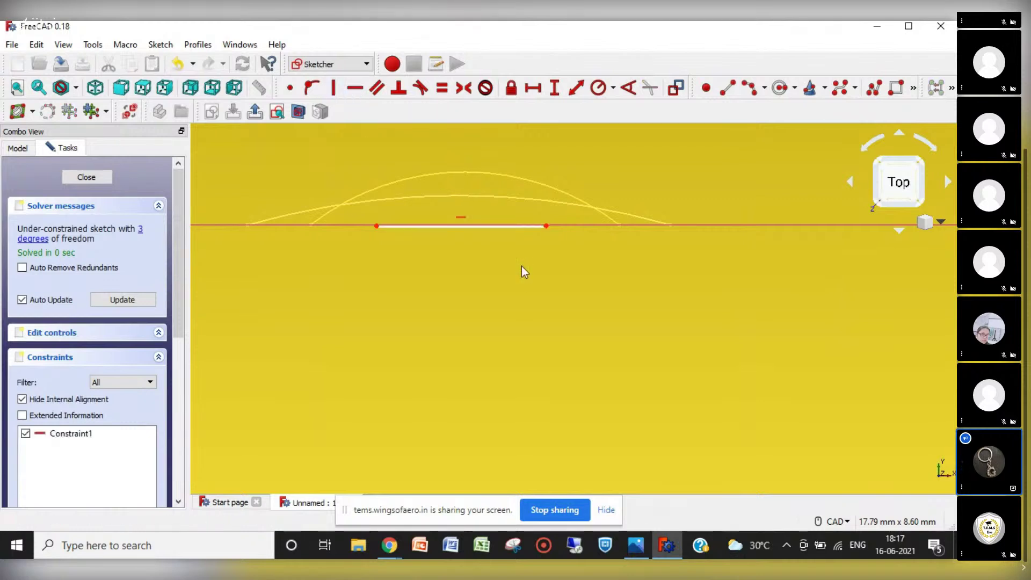
# Step: Draw a shallow arc of about 7.6 mm radius across the line's endpoints and shift it slightly above the line
pyautogui.click(749, 88)
pyautogui.click(377, 225)
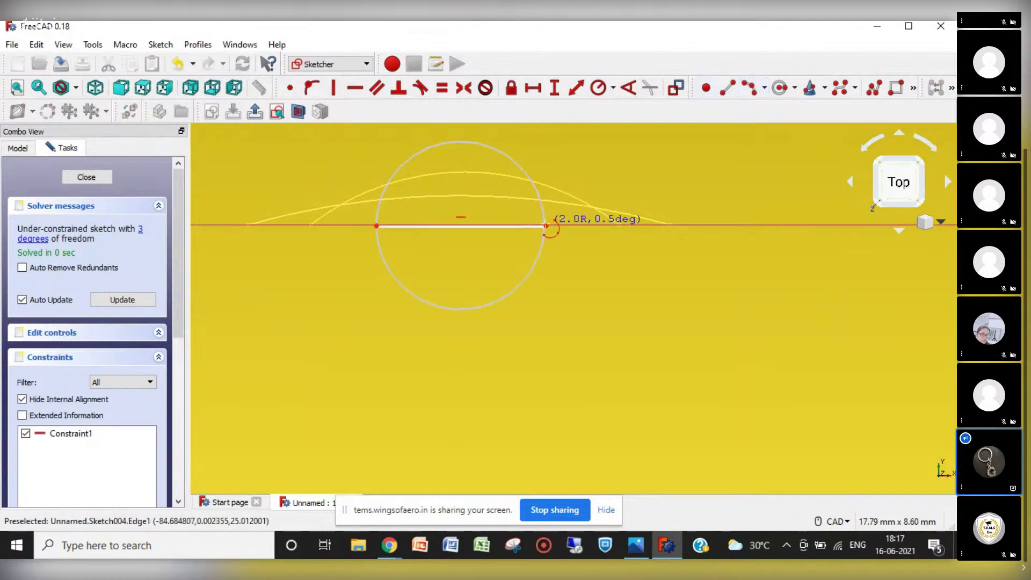
pyautogui.click(546, 226)
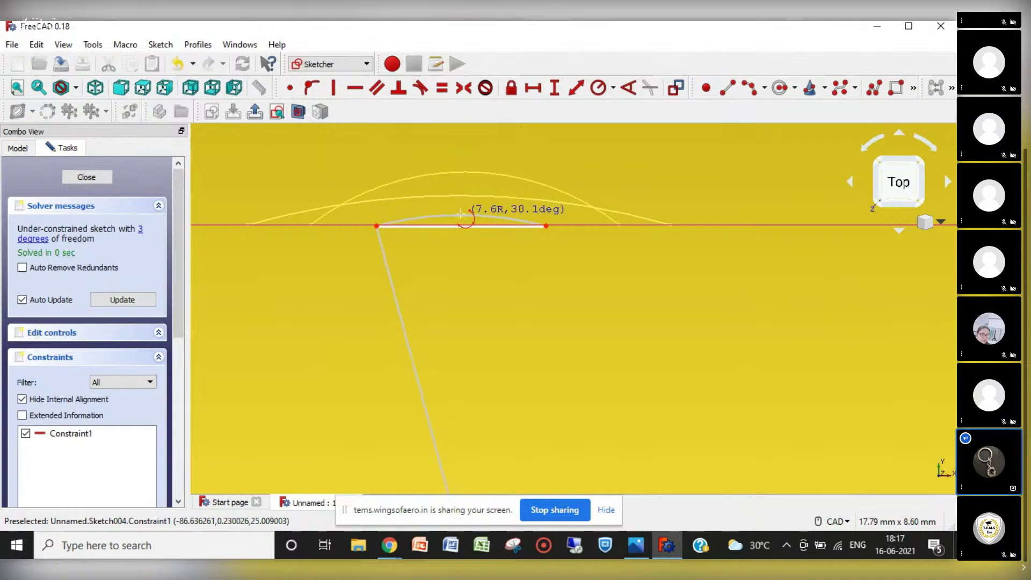
pyautogui.click(461, 214)
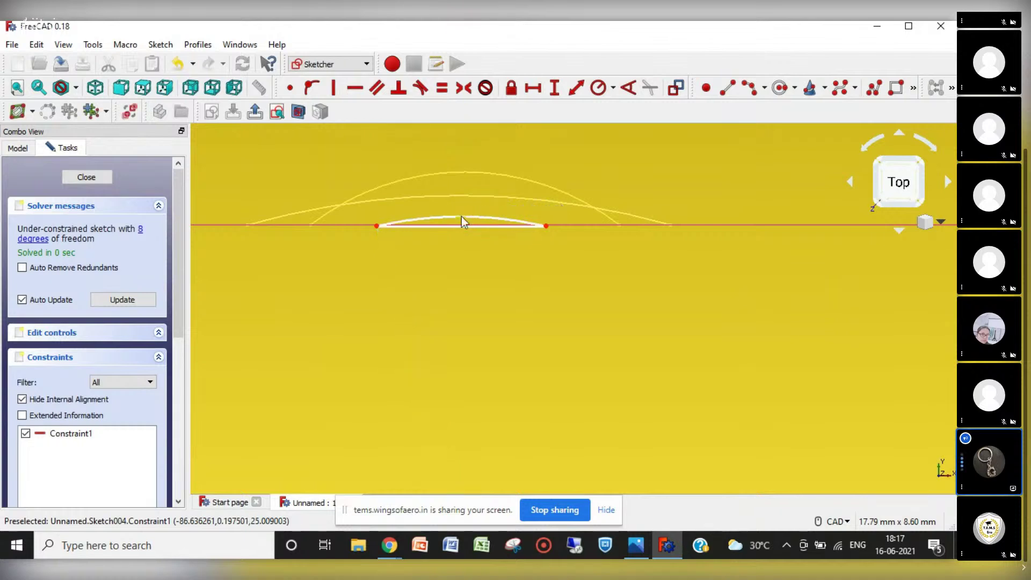
pyautogui.moveTo(450, 219); pyautogui.dragTo(448, 202)
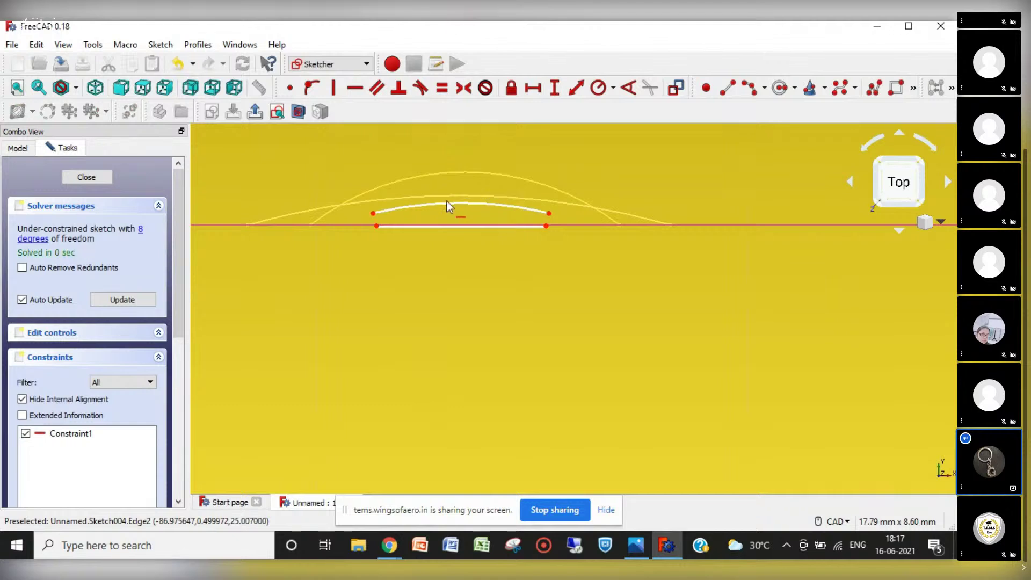
# Step: Make both endpoints of the small arc coincident with the matching endpoints of the 4 mm line
pyautogui.click(290, 87)
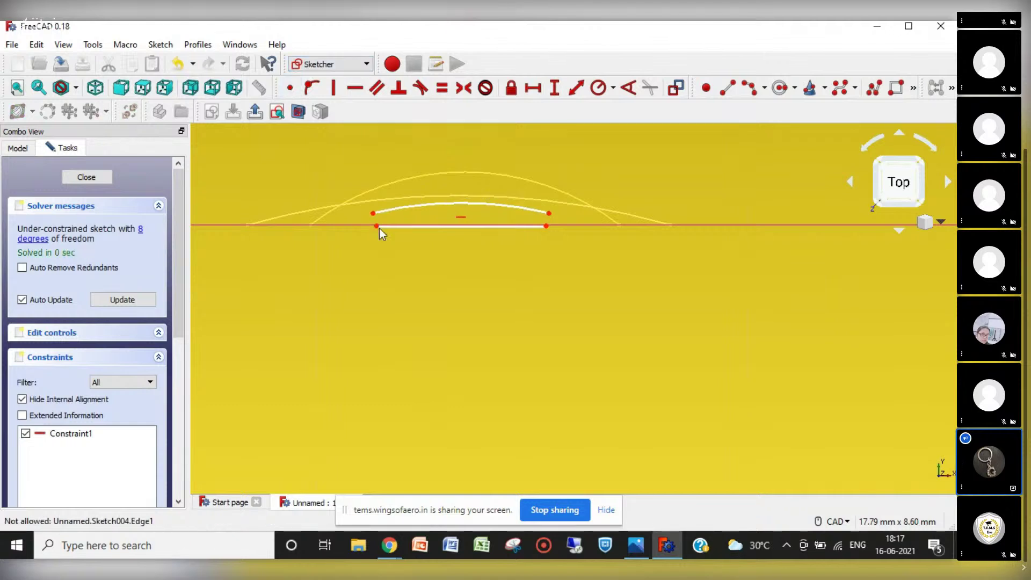
pyautogui.click(377, 226)
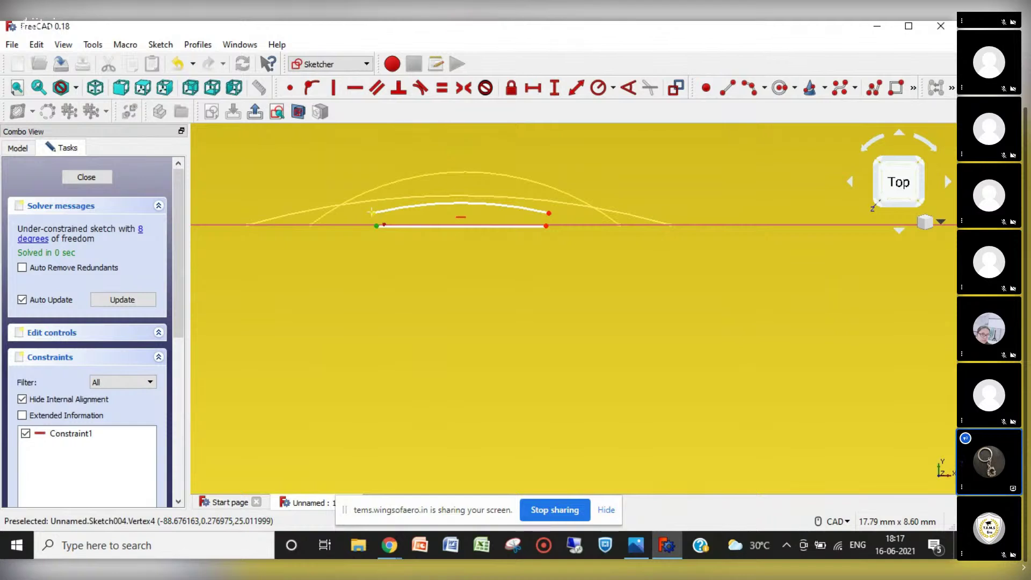
pyautogui.click(373, 213)
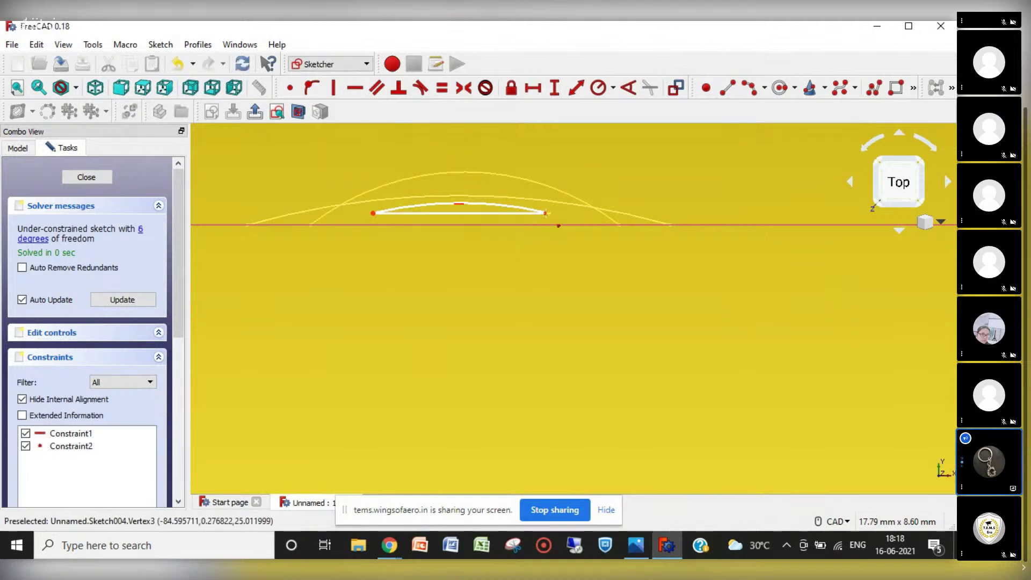
pyautogui.click(546, 214)
pyautogui.click(546, 213)
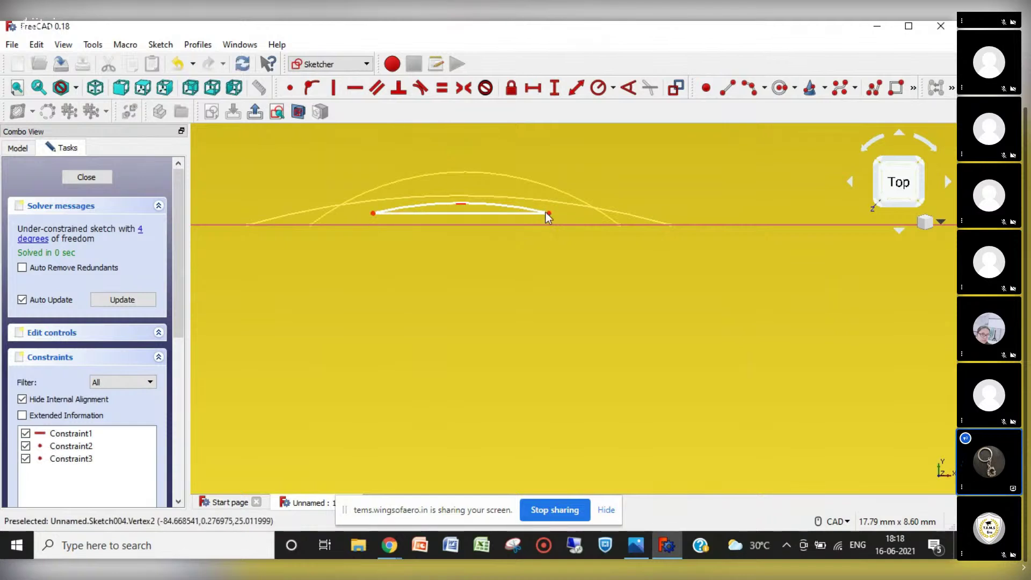
pyautogui.rightClick(507, 219)
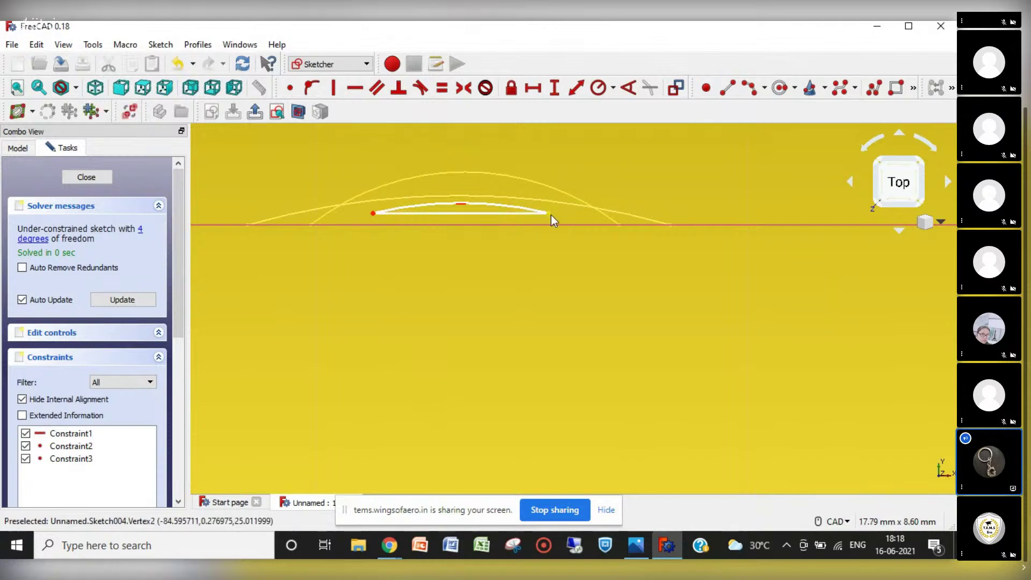
# Step: Set the vertical distance between the small profile's right endpoint and the origin to 0 mm and close the sketch
pyautogui.scroll(-10, 613, 334)
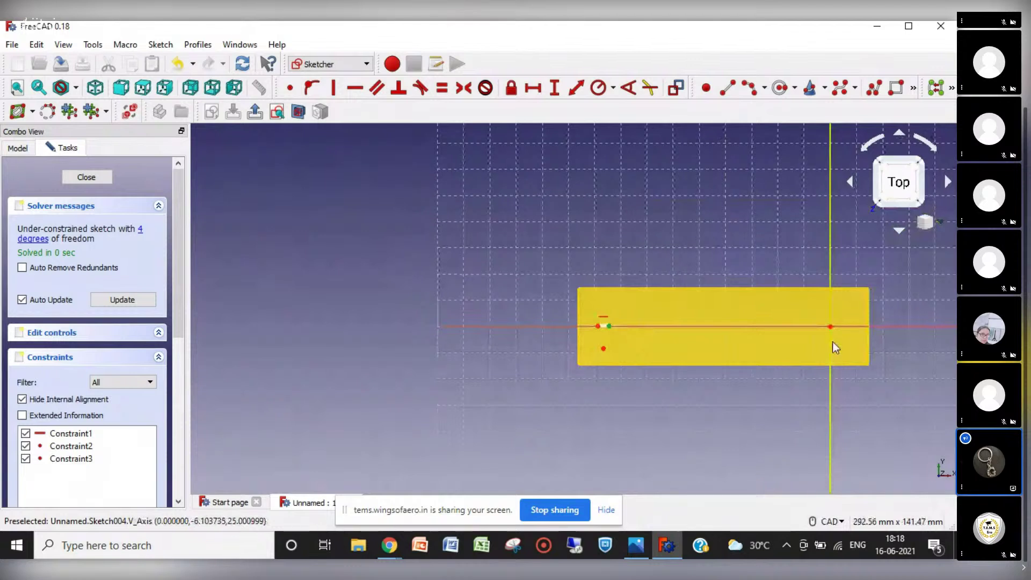
pyautogui.click(553, 88)
pyautogui.write('0')
pyautogui.press('Return')
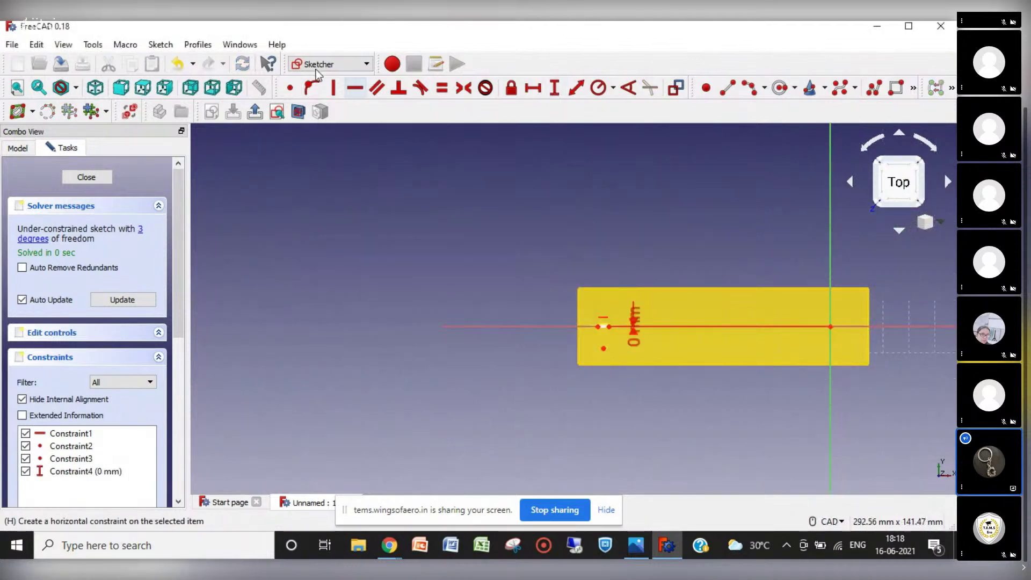
pyautogui.click(94, 176)
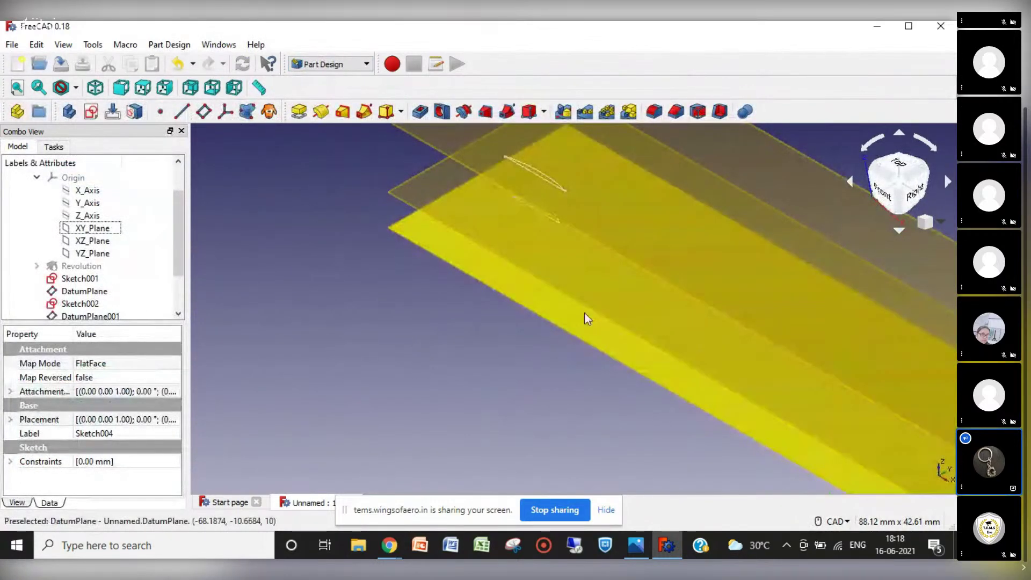
# Step: Start an additive loft with Sketch002, the sketch on the 10 mm datum plane, as its base profile
pyautogui.scroll(-3, 585, 314)
pyautogui.click(547, 315)
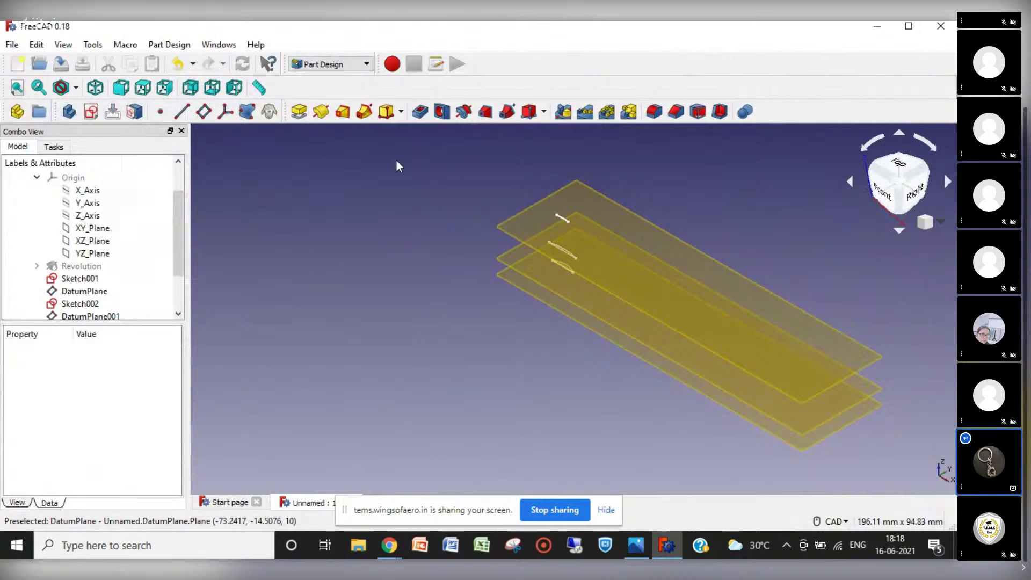
pyautogui.click(337, 116)
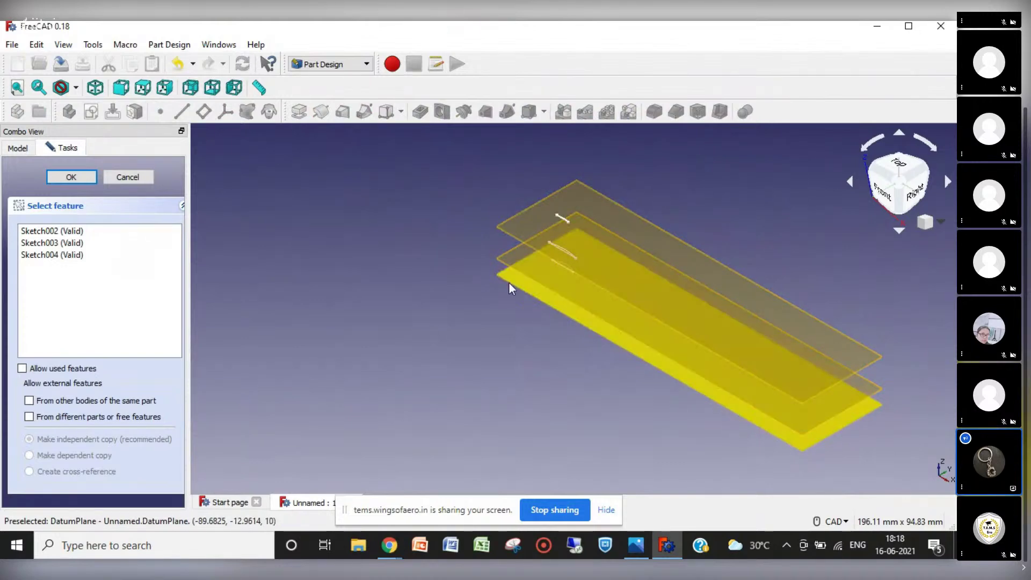
pyautogui.scroll(6, 548, 282)
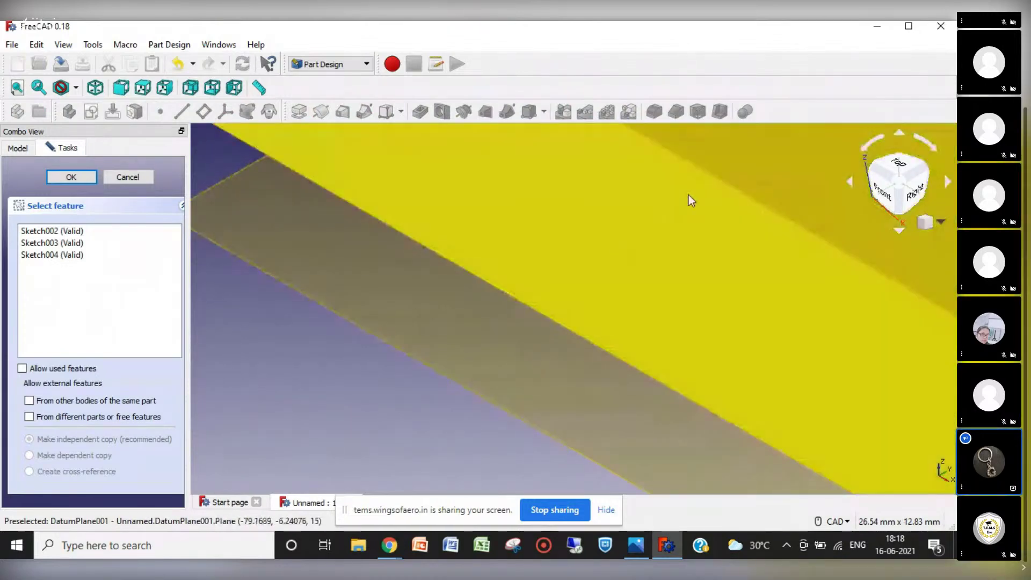
pyautogui.scroll(-8, 459, 386)
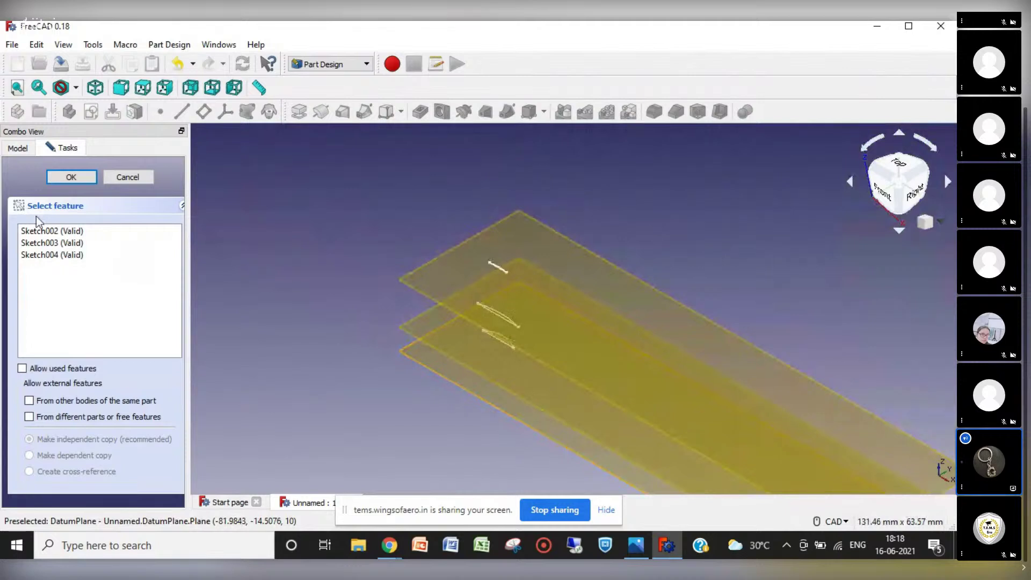
pyautogui.click(56, 235)
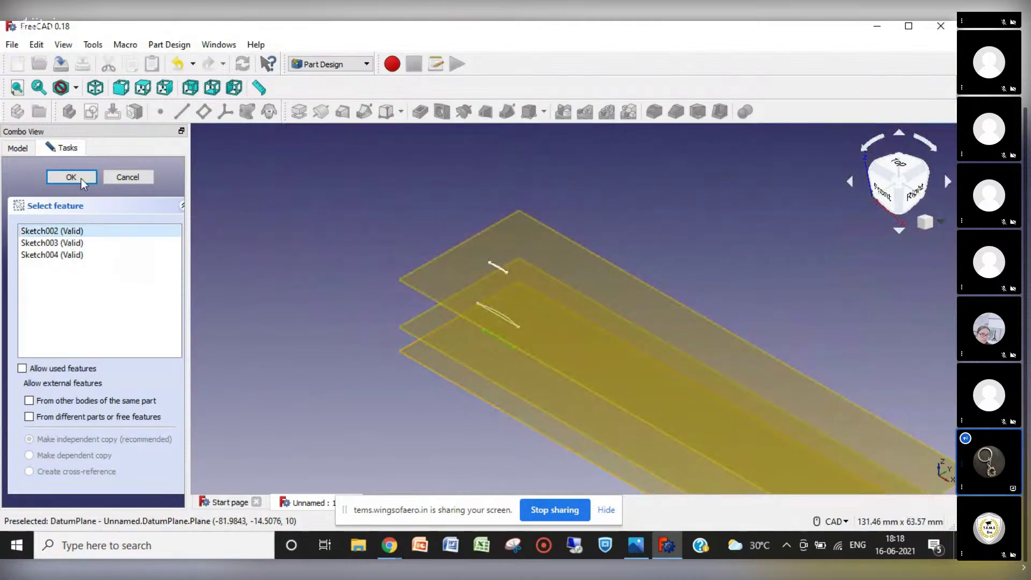
pyautogui.click(72, 177)
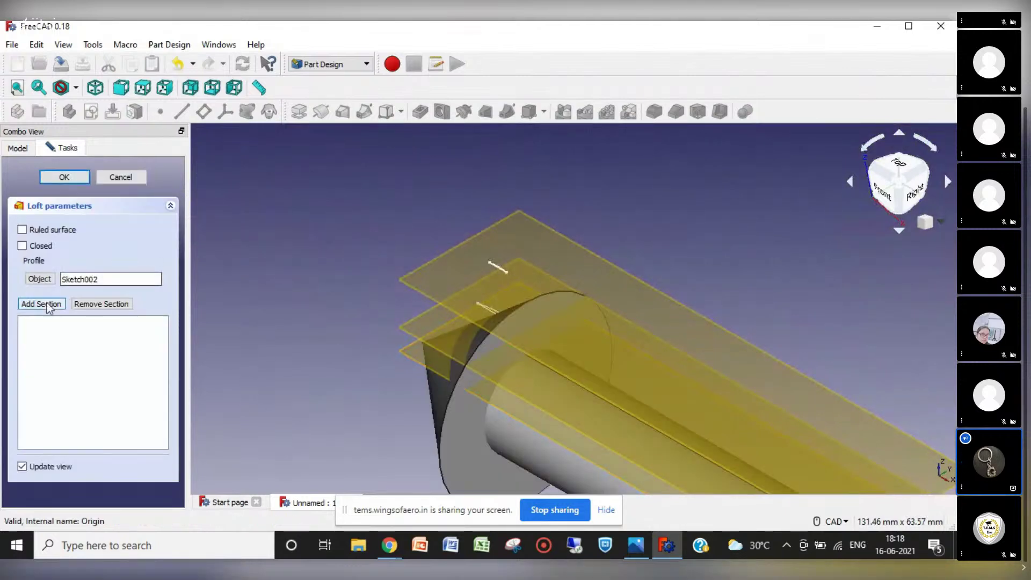
# Step: Add Sketch003, the profile on the 15 mm datum plane, as a section of the loft
pyautogui.click(50, 304)
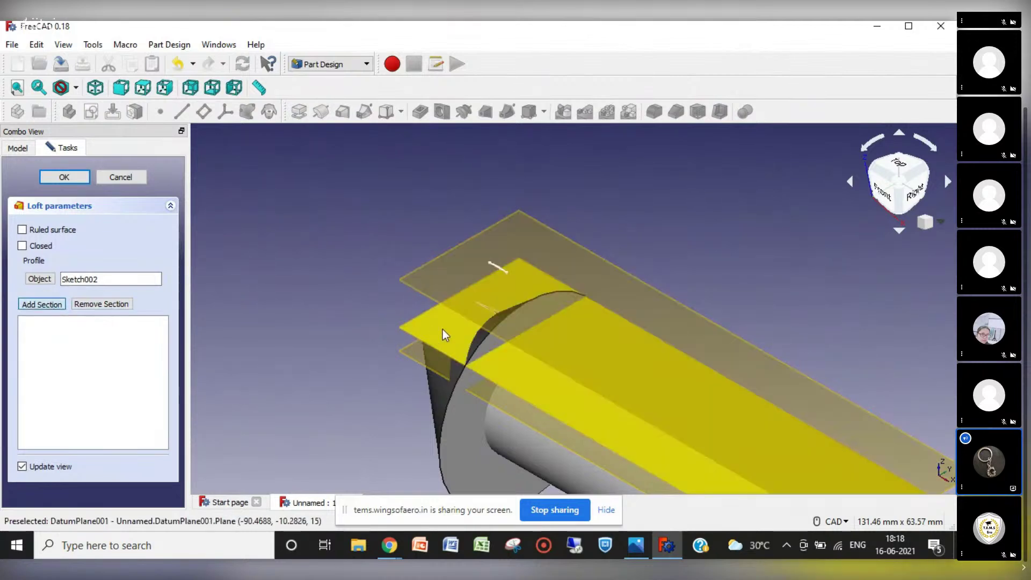
pyautogui.scroll(4, 476, 308)
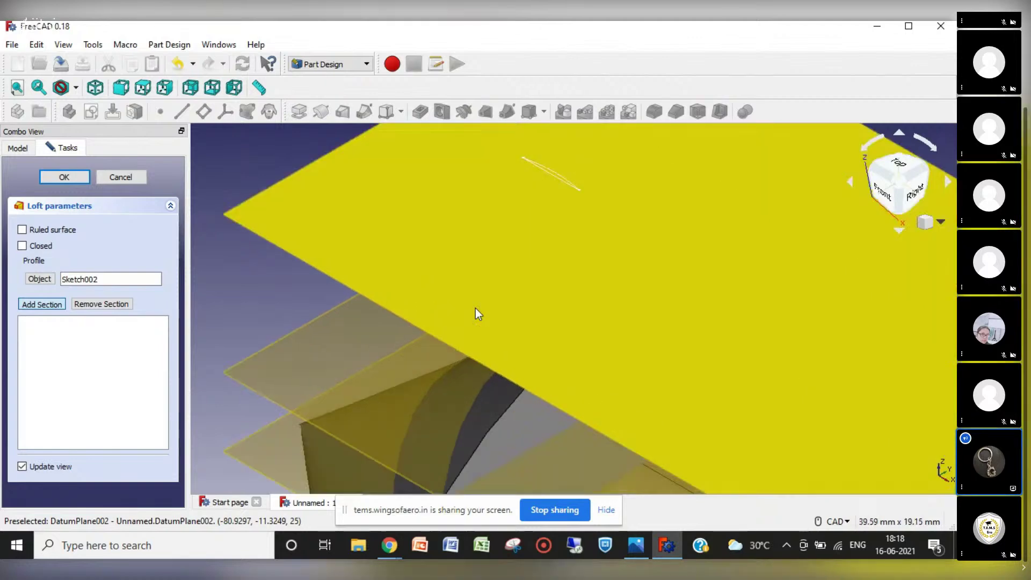
pyautogui.scroll(-4, 475, 309)
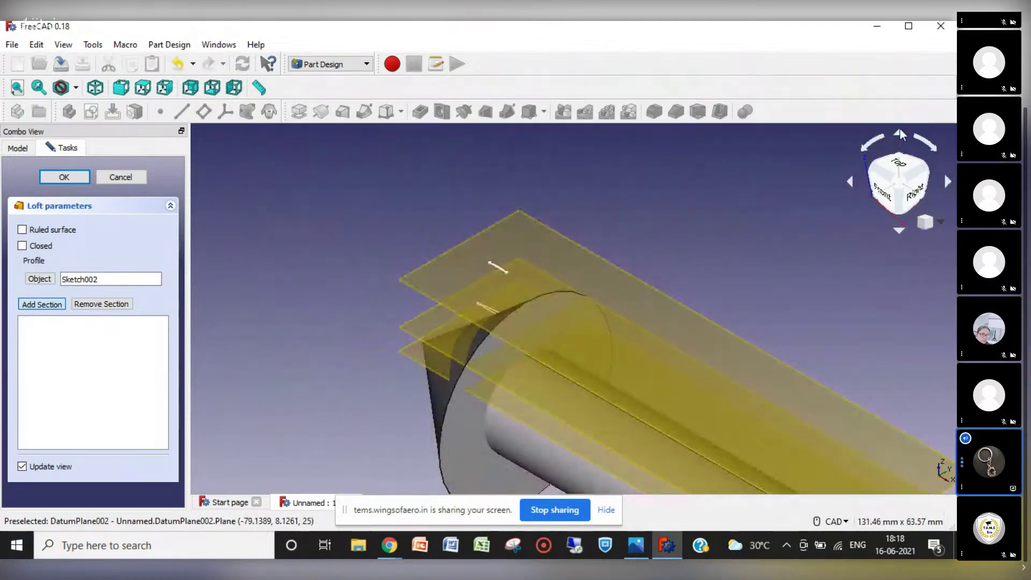
pyautogui.click(900, 136)
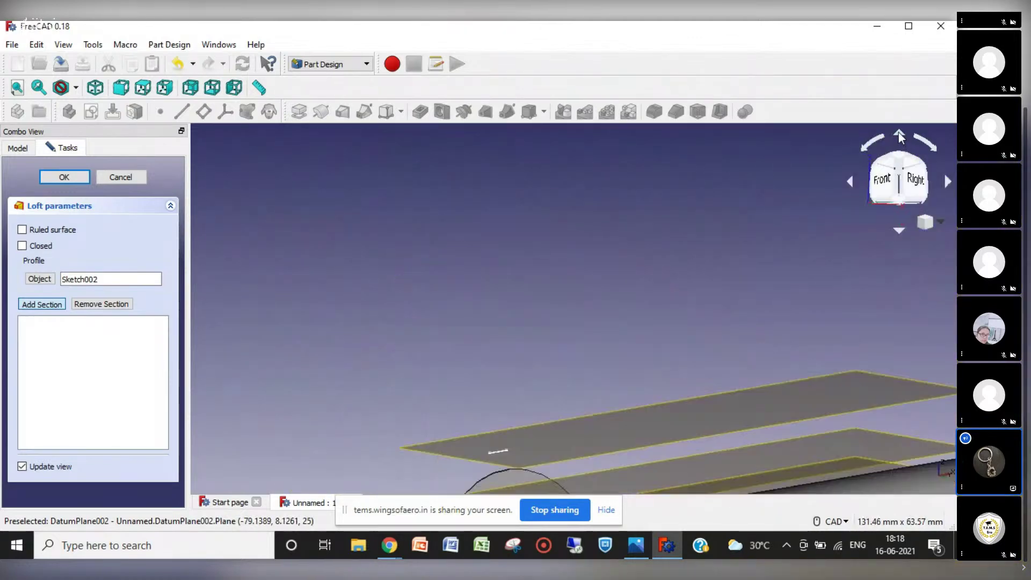
pyautogui.press('Up')
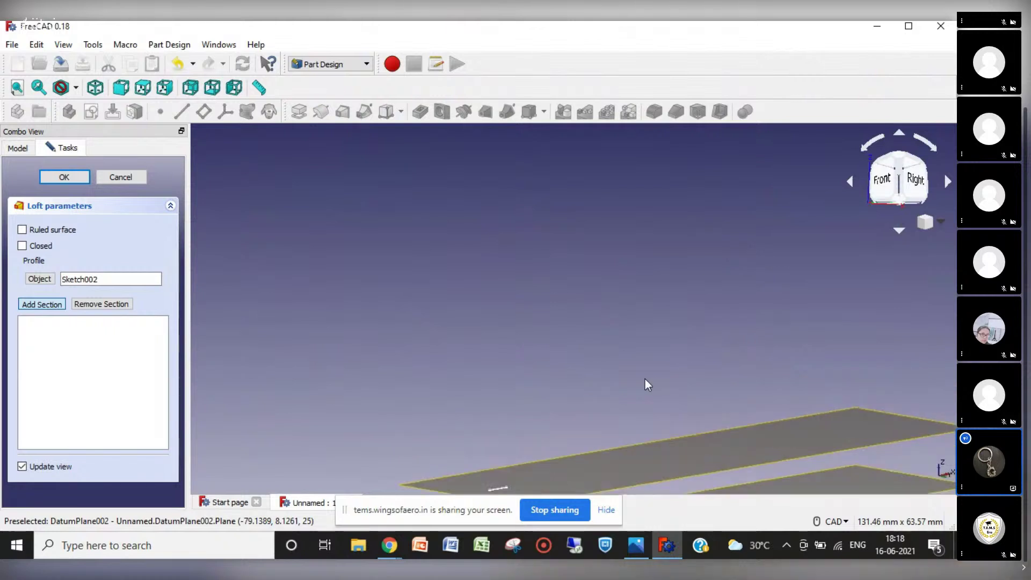
pyautogui.press('Down')
pyautogui.press('Down')
pyautogui.press('Down')
pyautogui.press('Down')
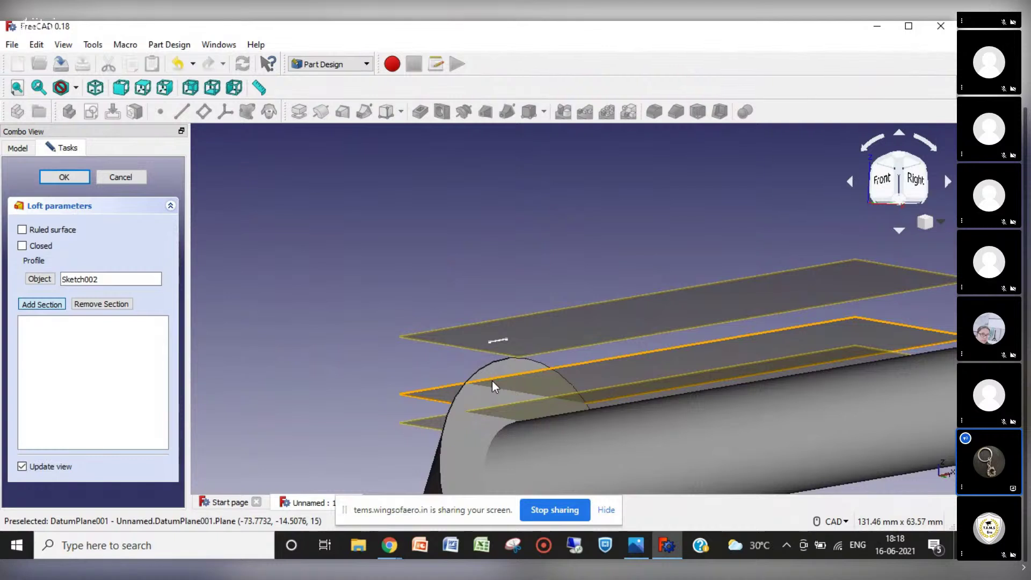
pyautogui.click(947, 183)
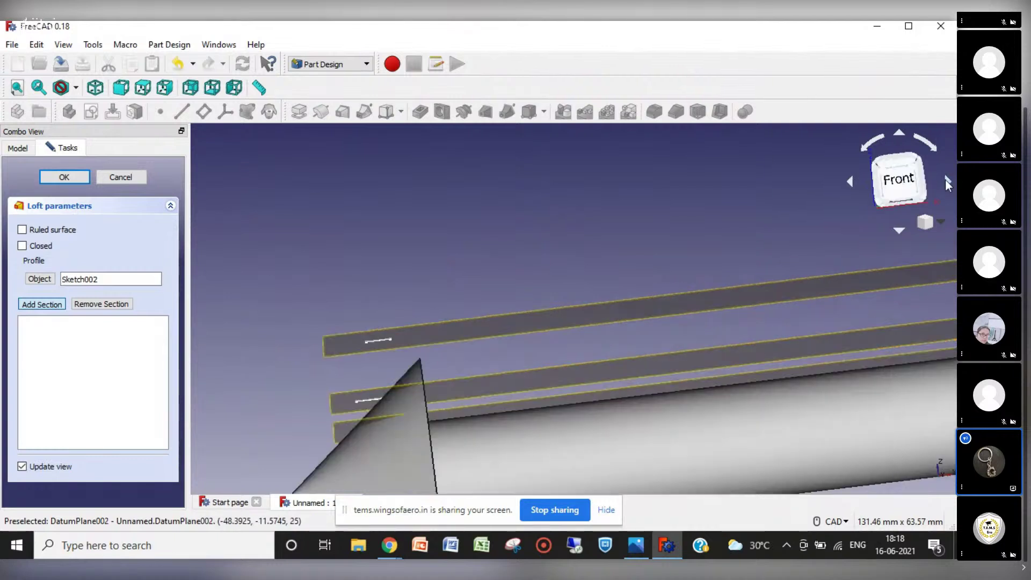
pyautogui.click(361, 401)
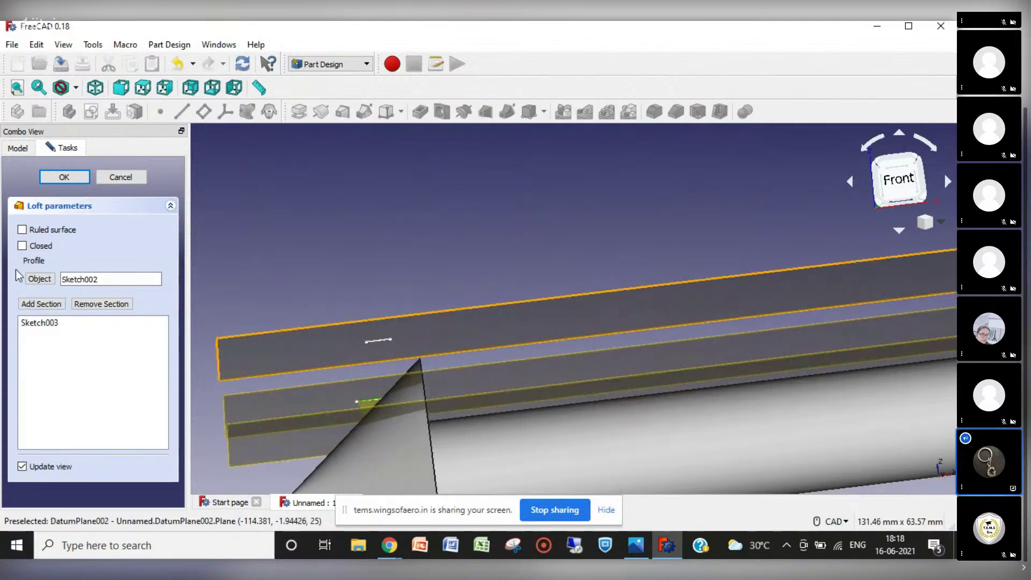
# Step: Add Sketch004 on the 25 mm datum plane as the last loft section and complete the loft
pyautogui.click(46, 304)
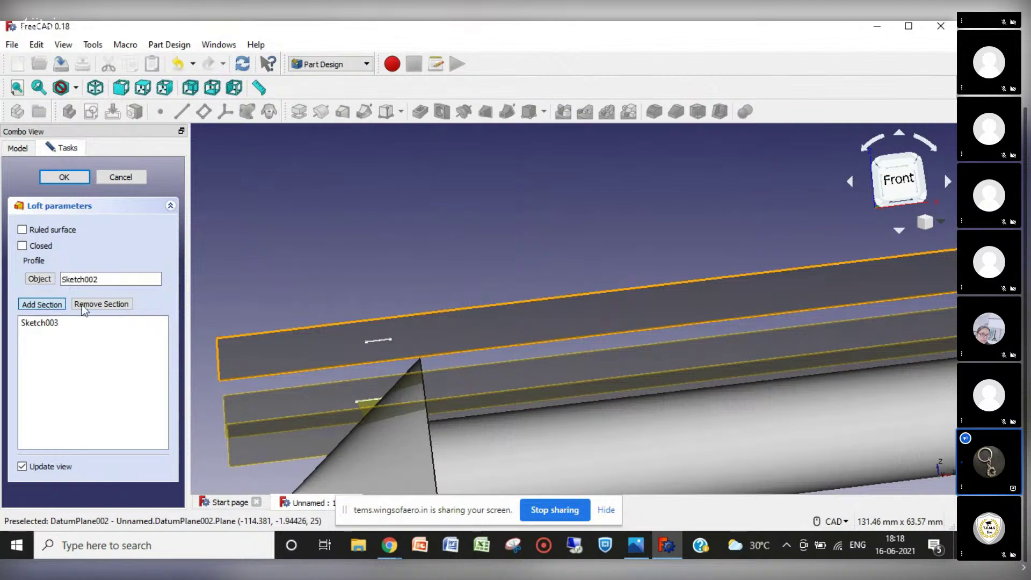
pyautogui.click(376, 342)
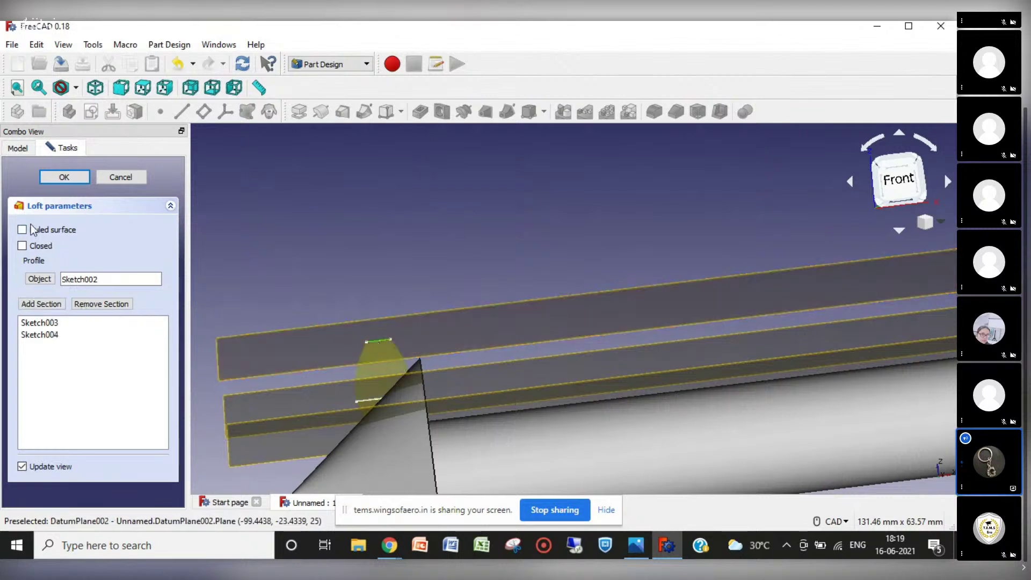
pyautogui.click(65, 179)
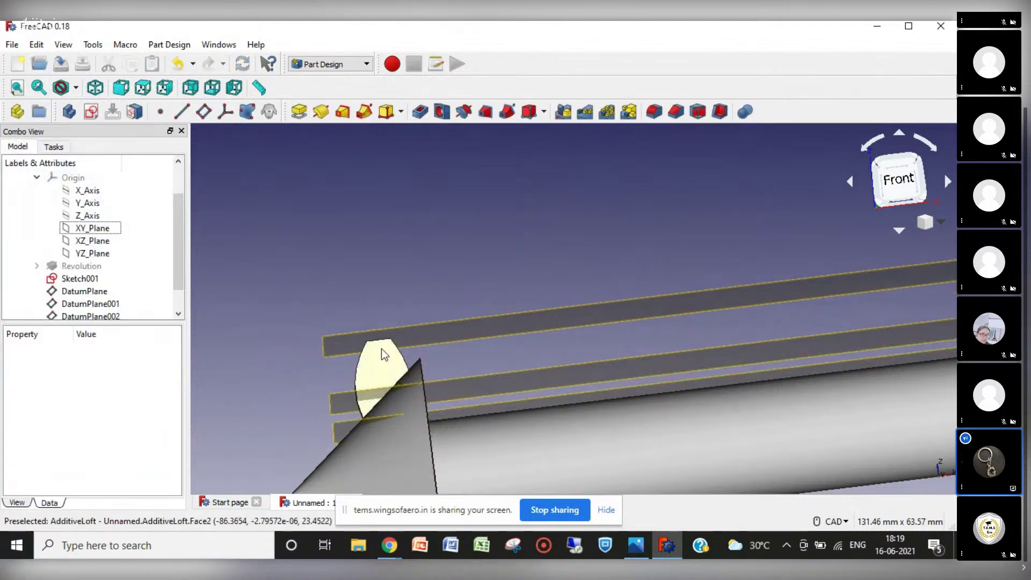
# Step: Open the loft's Sketch004 for editing and delete the horizontal constraint on its line
pyautogui.click(925, 221)
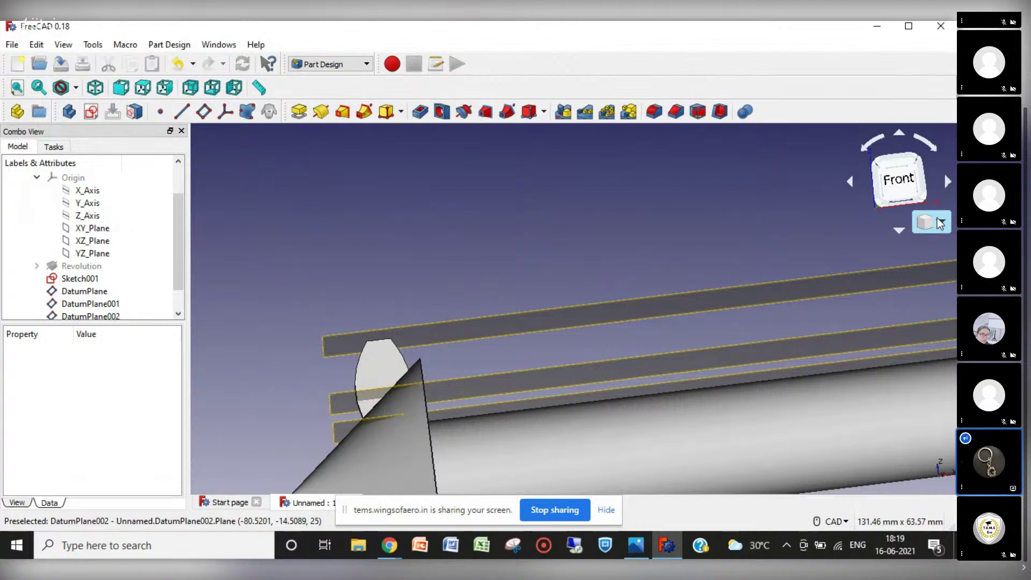
pyautogui.click(908, 259)
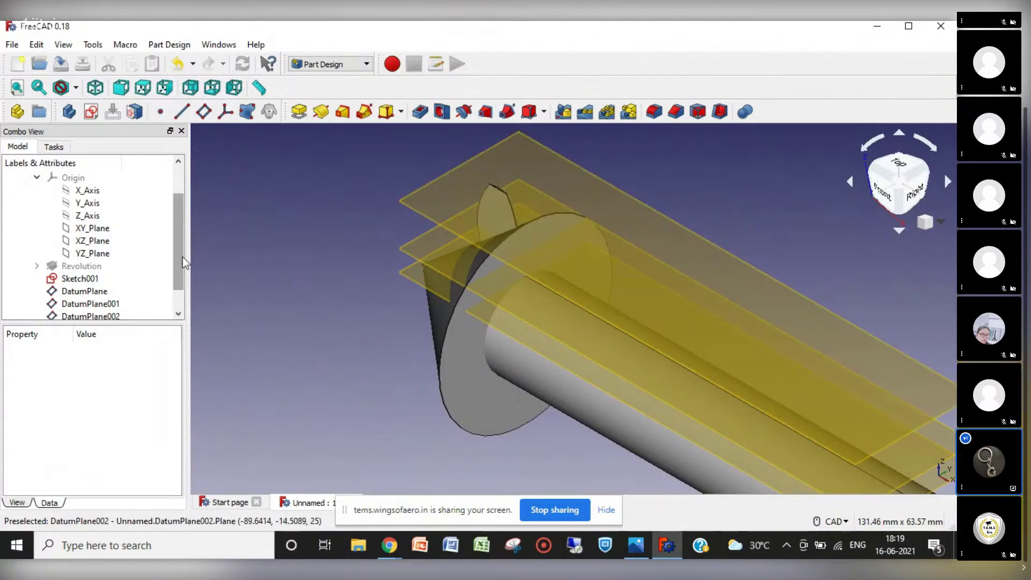
pyautogui.scroll(-1, 182, 256)
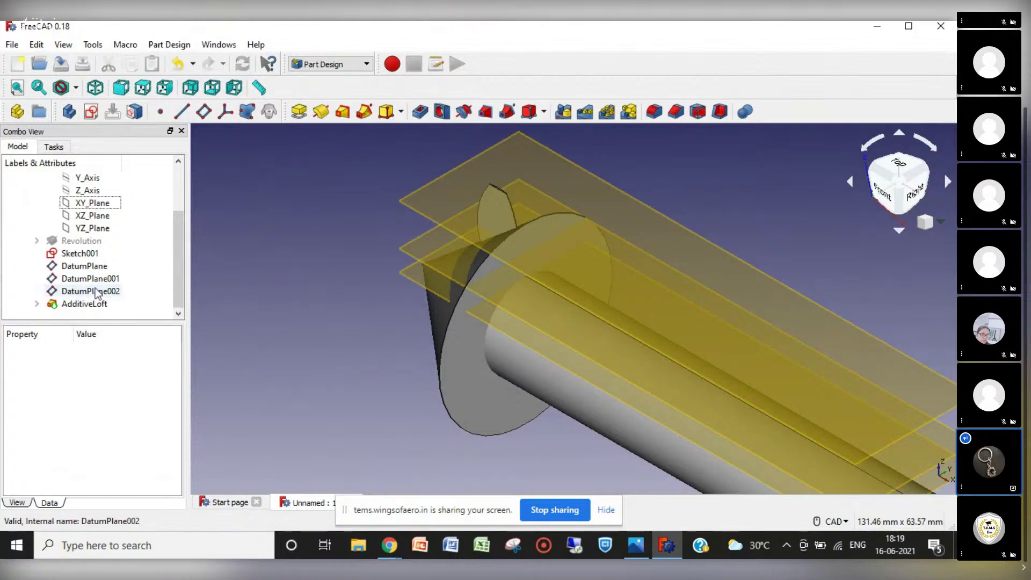
pyautogui.click(37, 303)
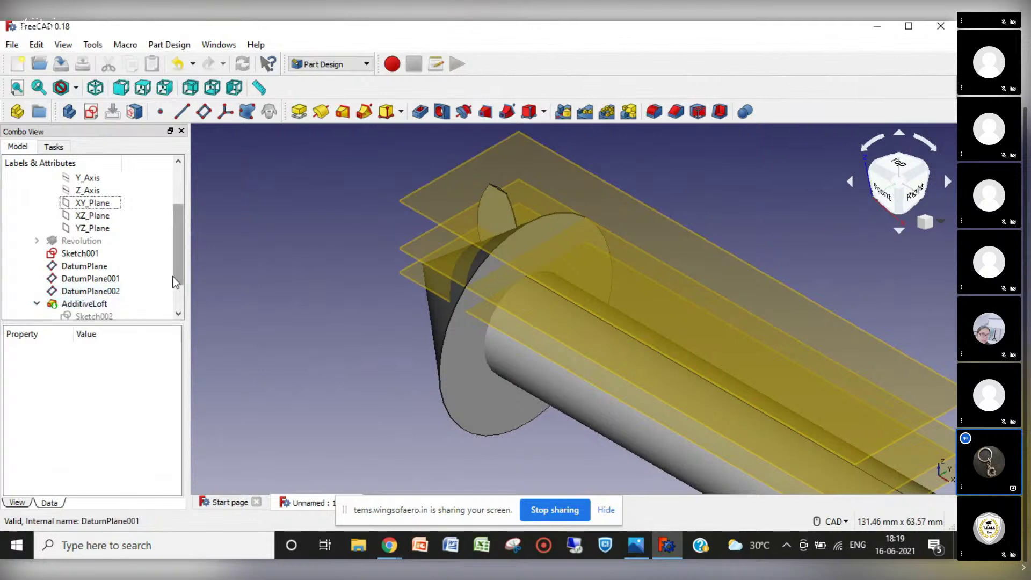
pyautogui.moveTo(174, 280); pyautogui.dragTo(175, 305)
pyautogui.doubleClick(106, 304)
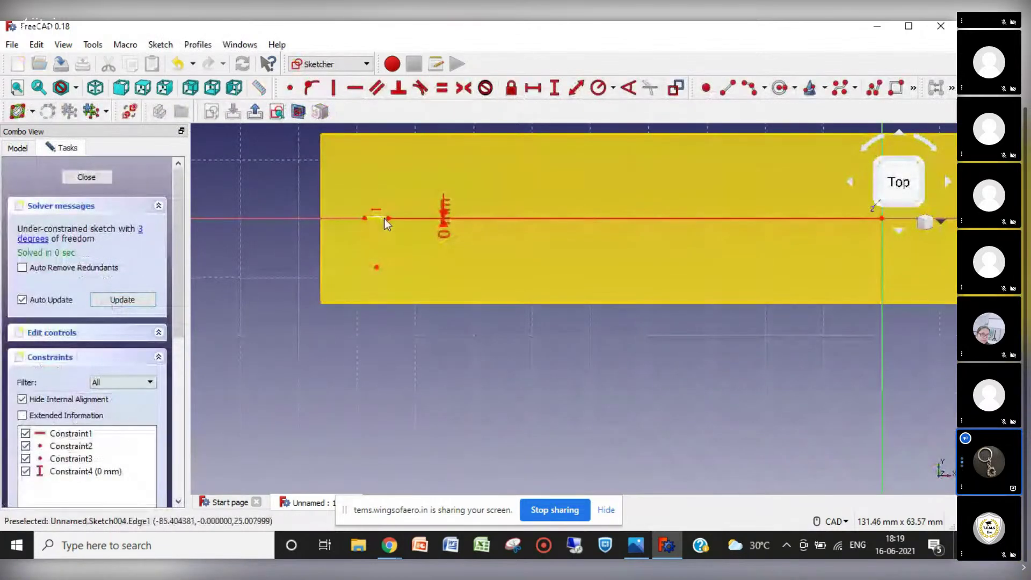
pyautogui.scroll(5, 384, 219)
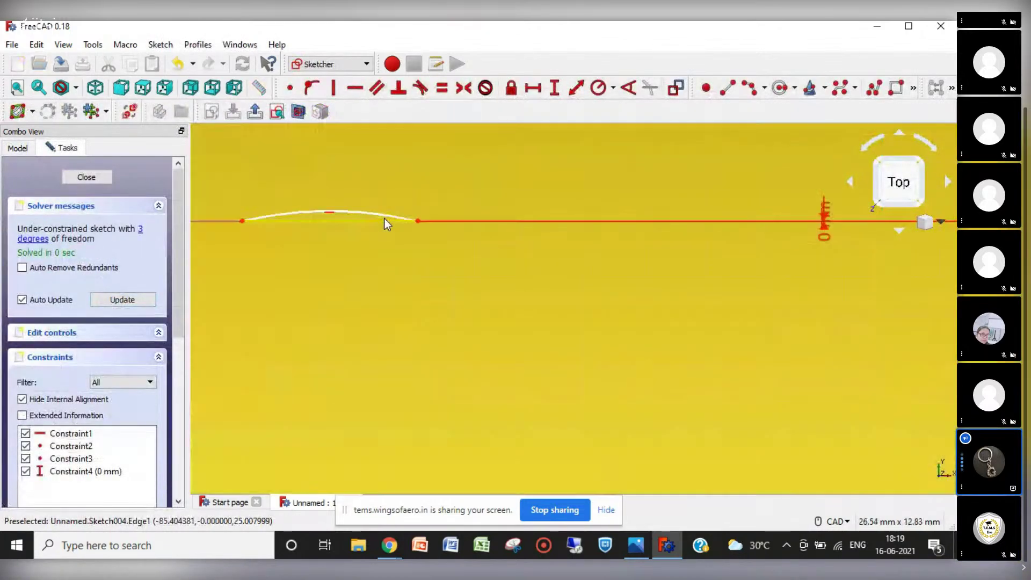
pyautogui.click(330, 212)
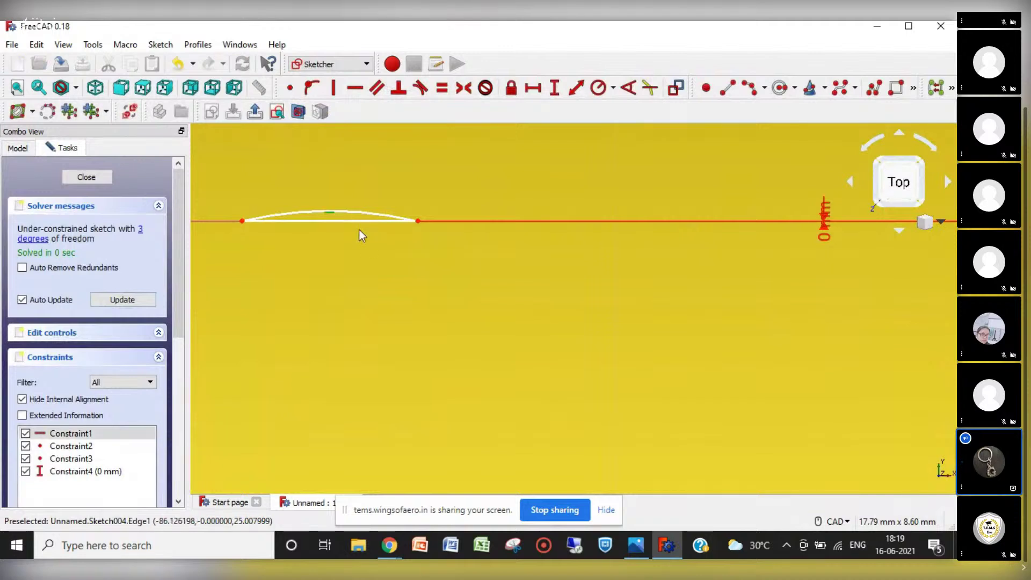
pyautogui.press('Delete')
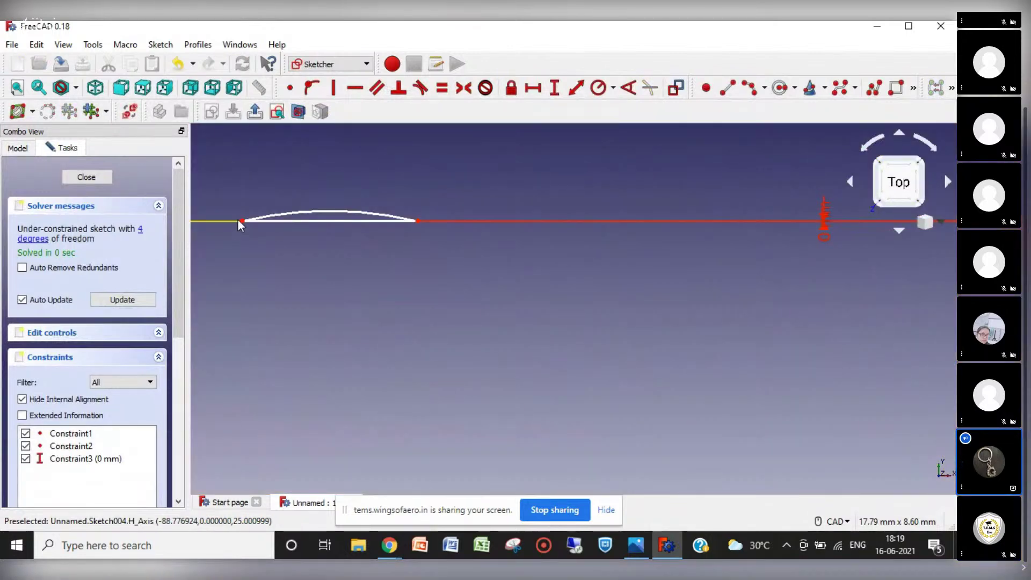
# Step: Pull the small profile's left endpoint below the horizontal axis and delete the 0 mm vertical distance constraint
pyautogui.moveTo(240, 220); pyautogui.dragTo(364, 334)
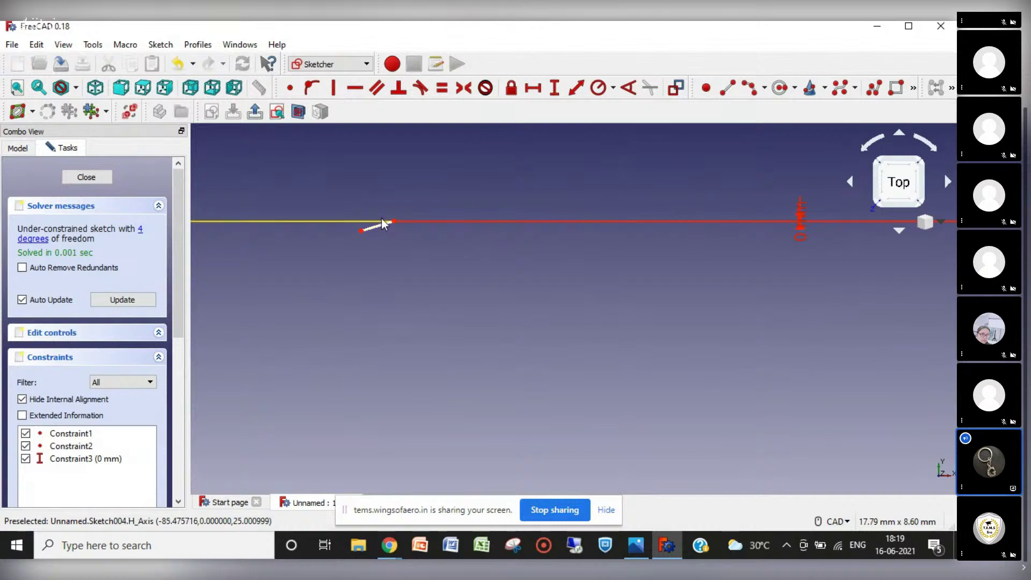
pyautogui.click(801, 227)
pyautogui.press('Delete')
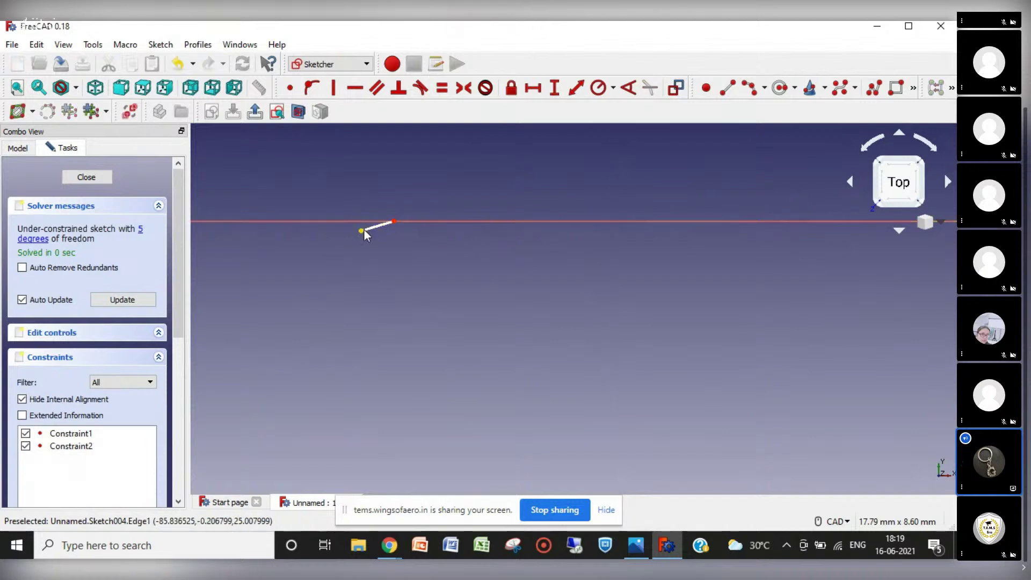
# Step: Tilt the small profile with its left end about 0.6 mm below the horizontal axis and its right end slightly above, then close the sketch
pyautogui.moveTo(363, 230); pyautogui.dragTo(325, 312)
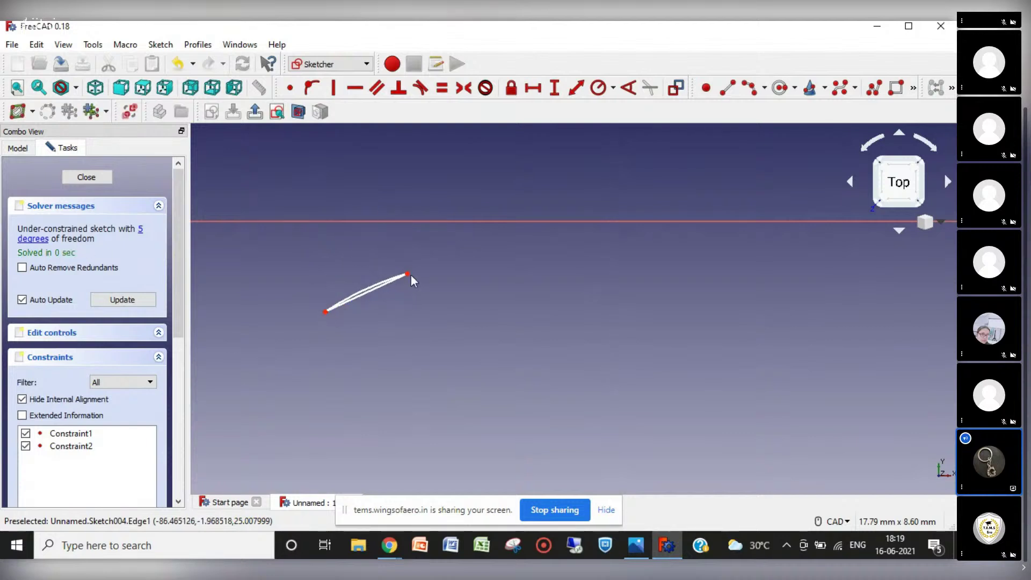
pyautogui.moveTo(410, 275); pyautogui.dragTo(421, 185)
pyautogui.moveTo(286, 256); pyautogui.dragTo(359, 247)
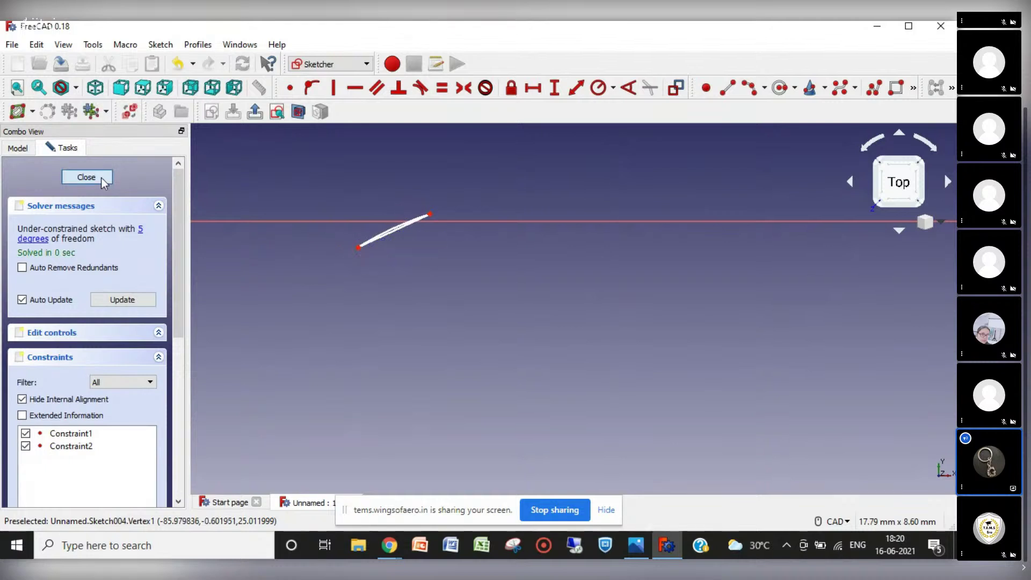
pyautogui.click(101, 178)
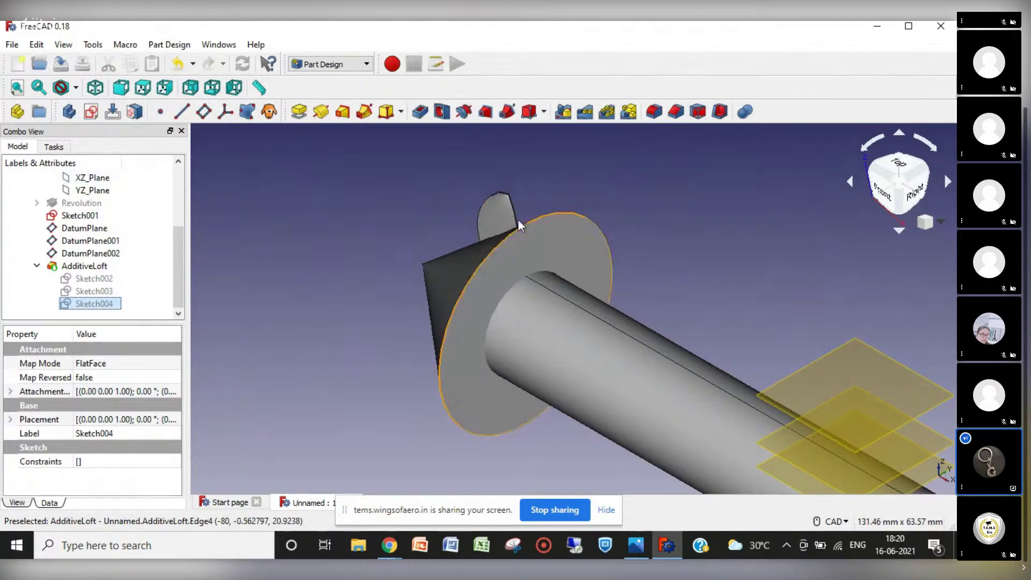
# Step: Open the loft's Sketch003 for editing and delete its 0 mm vertical distance and horizontal constraints
pyautogui.doubleClick(97, 292)
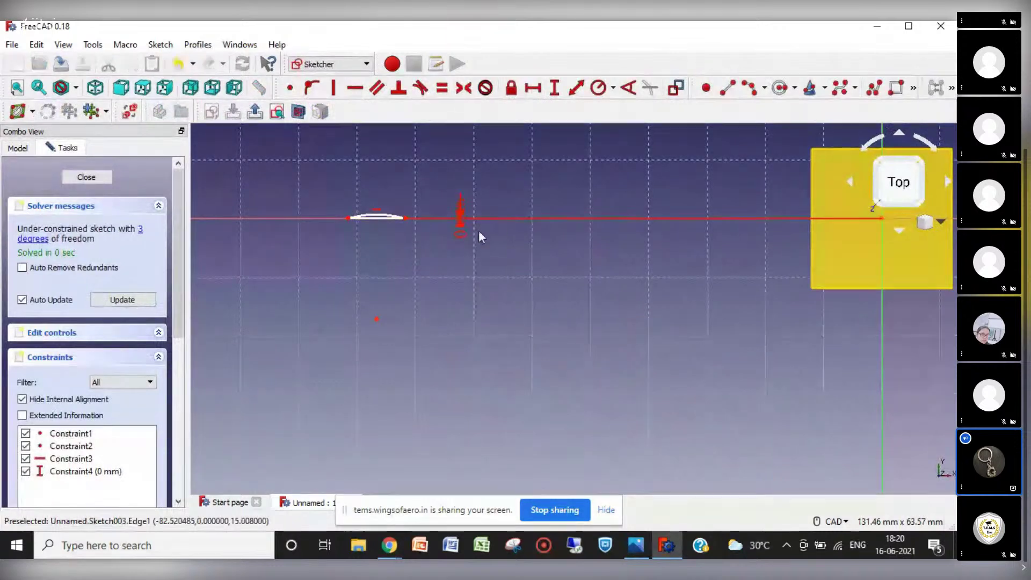
pyautogui.click(459, 231)
pyautogui.press('Delete')
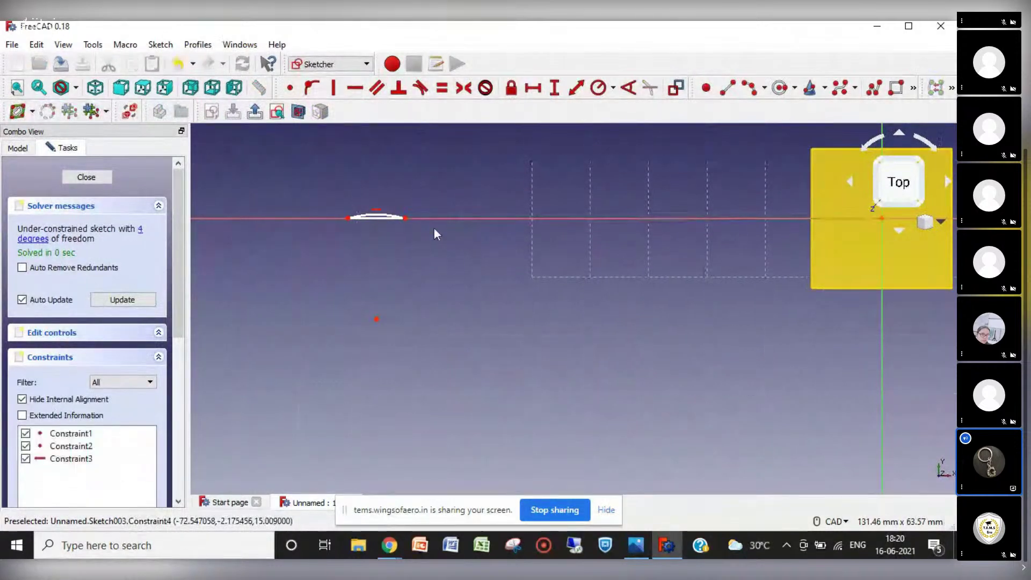
pyautogui.moveTo(349, 218); pyautogui.dragTo(348, 217)
pyautogui.click(375, 209)
pyautogui.press('Delete')
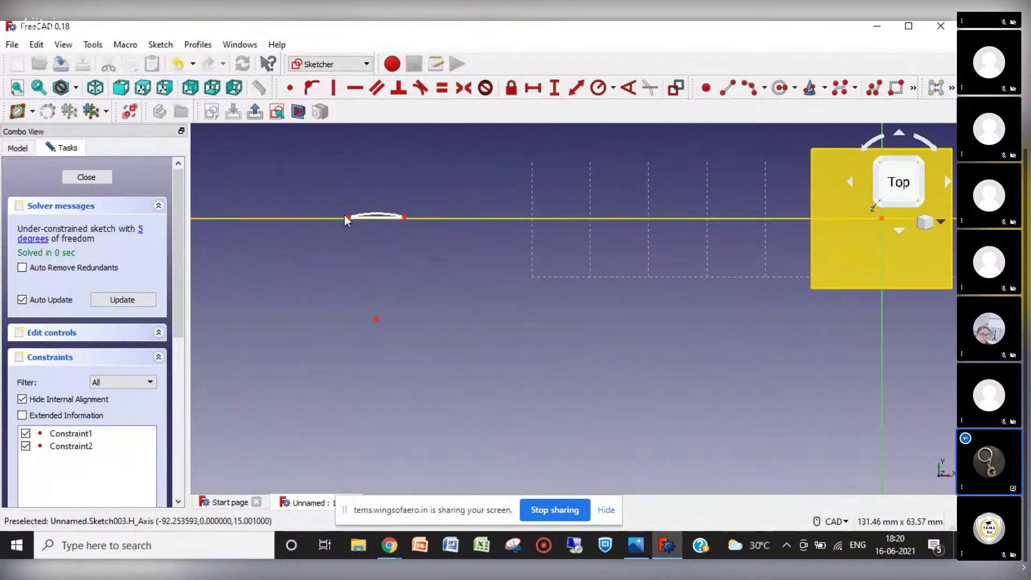
# Step: Reposition the endpoints of the 15 mm plane's profile to tilt it off the horizontal axis and close the sketch
pyautogui.moveTo(348, 220); pyautogui.dragTo(404, 208)
pyautogui.click(87, 177)
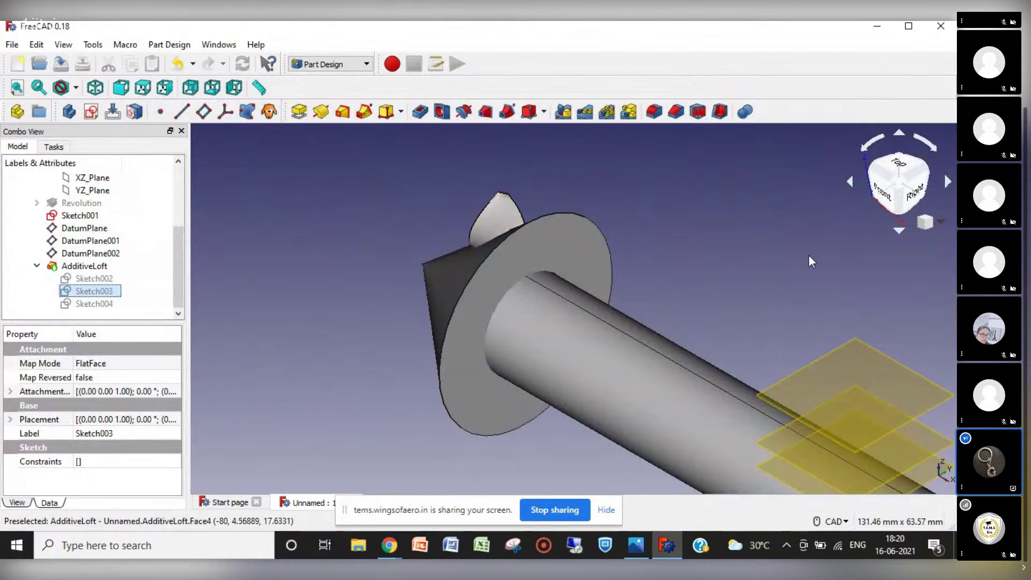
pyautogui.click(942, 221)
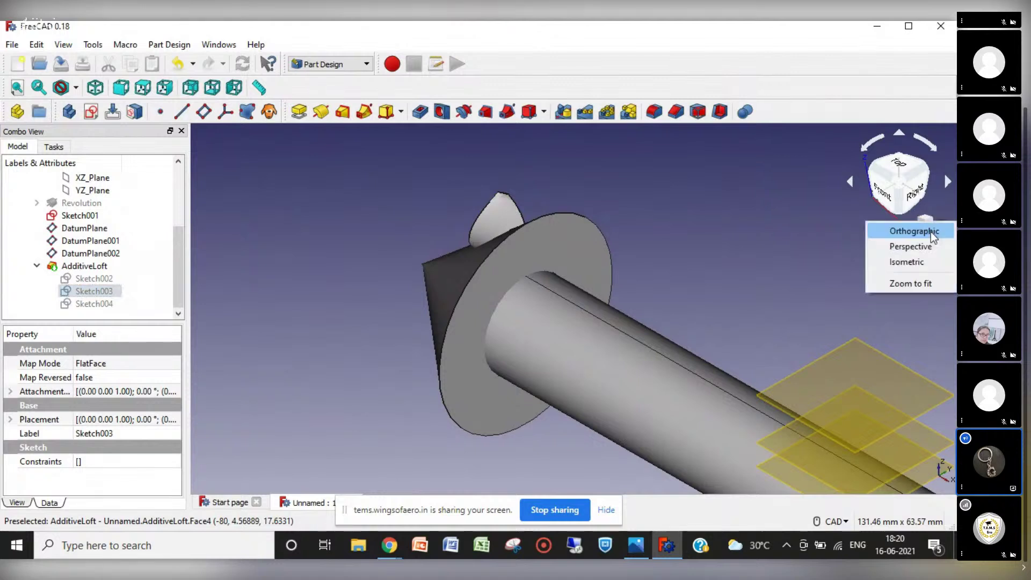
# Step: Set the Z attachment offset of the topmost datum plane, DatumPlane002, to 35 mm
pyautogui.click(915, 262)
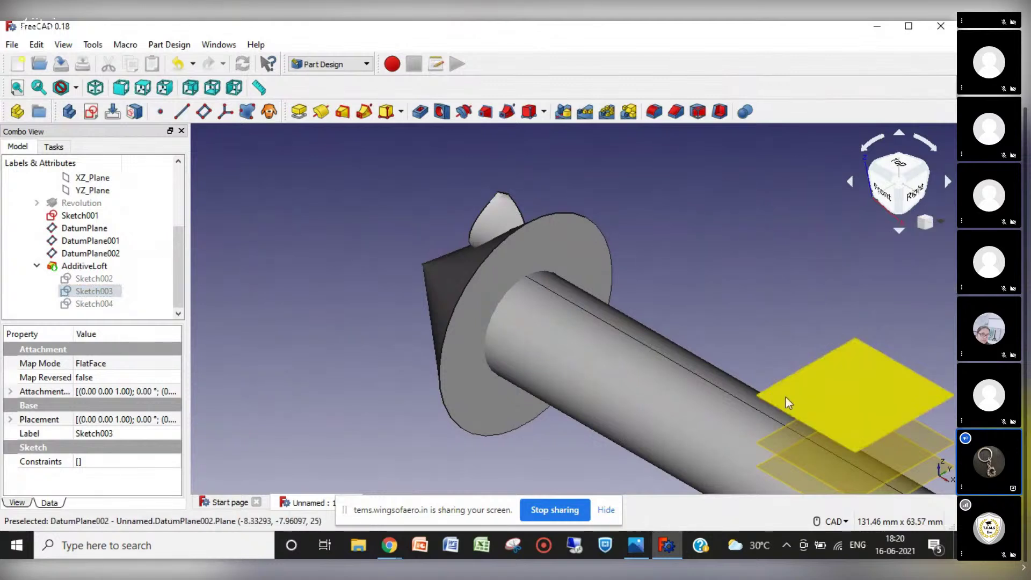
pyautogui.doubleClick(80, 254)
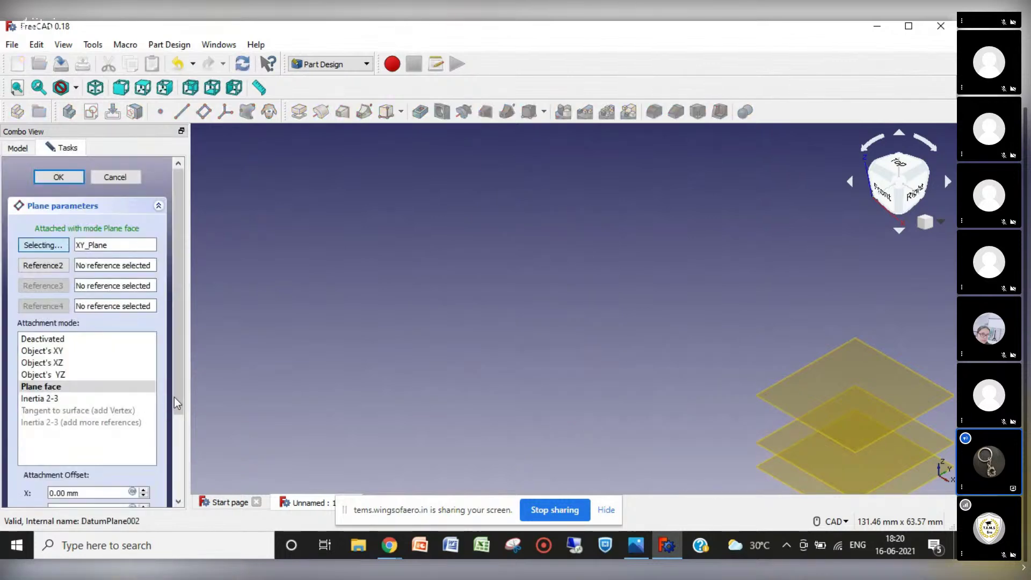
pyautogui.moveTo(176, 397); pyautogui.dragTo(179, 488)
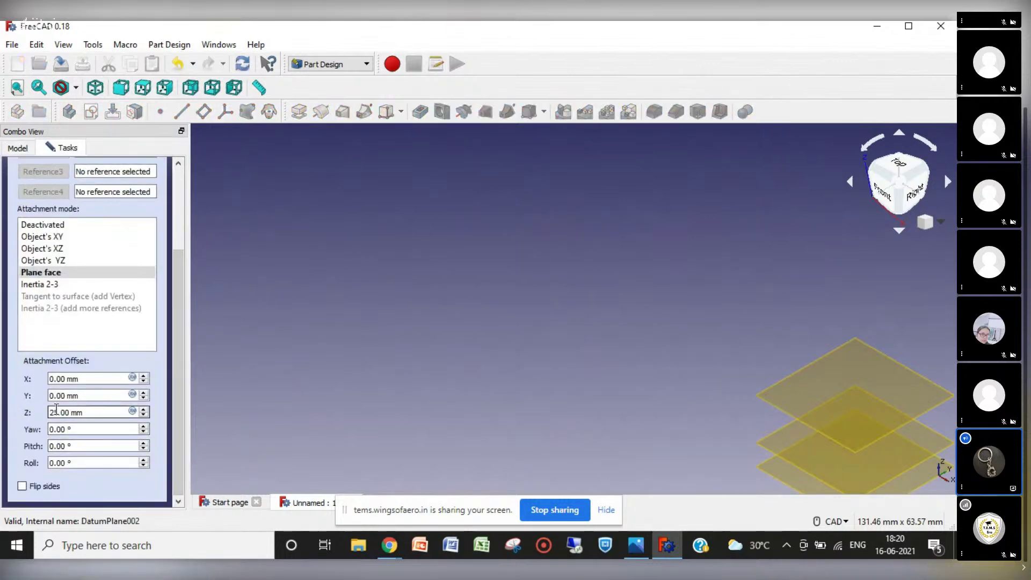
pyautogui.press('BackSpace')
pyautogui.write('3')
pyautogui.press('Return')
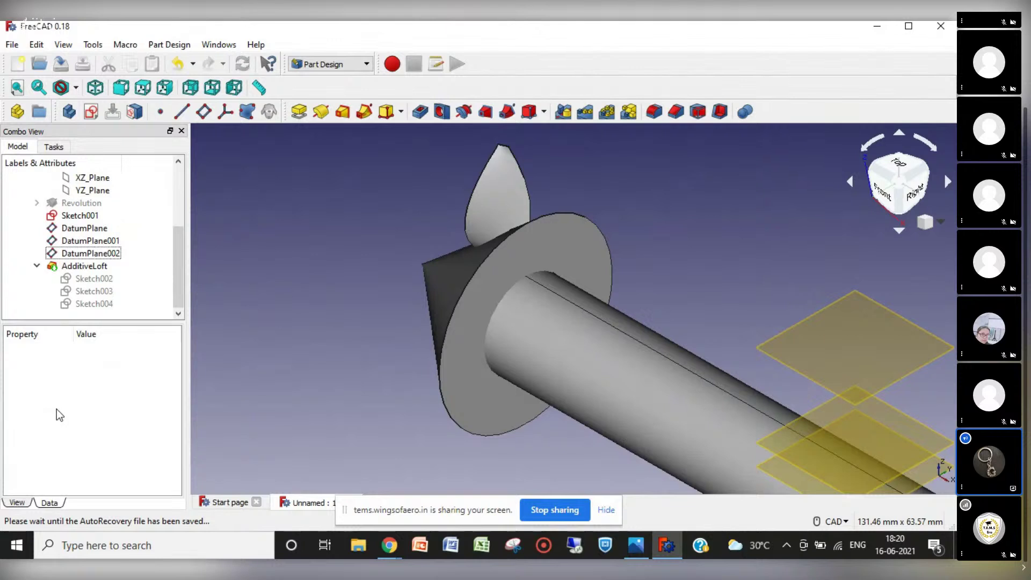
# Step: Set the Z attachment offset of the middle datum plane, DatumPlane001, to 20 mm
pyautogui.click(948, 184)
pyautogui.click(949, 184)
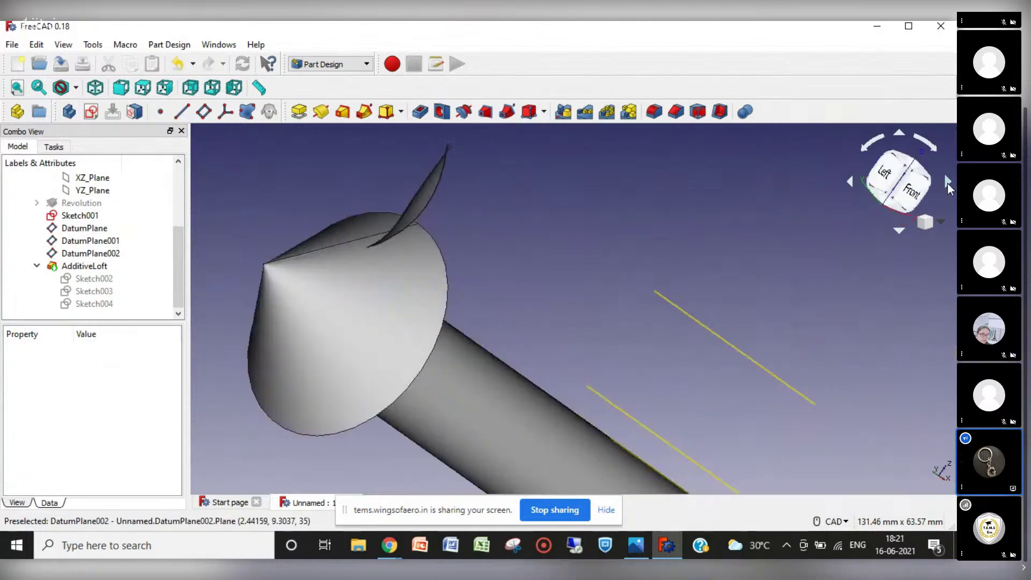
pyautogui.click(948, 185)
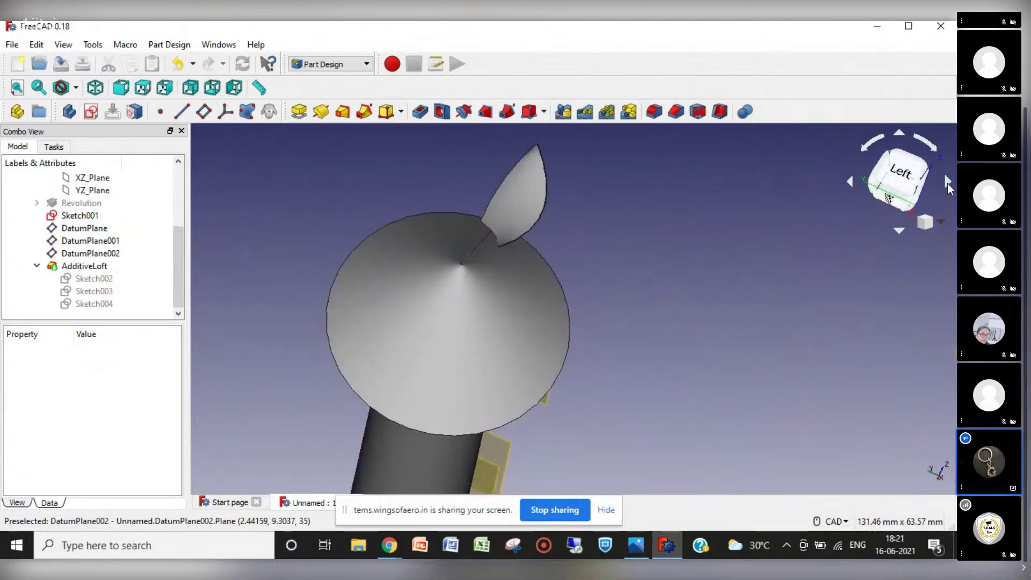
pyautogui.click(850, 186)
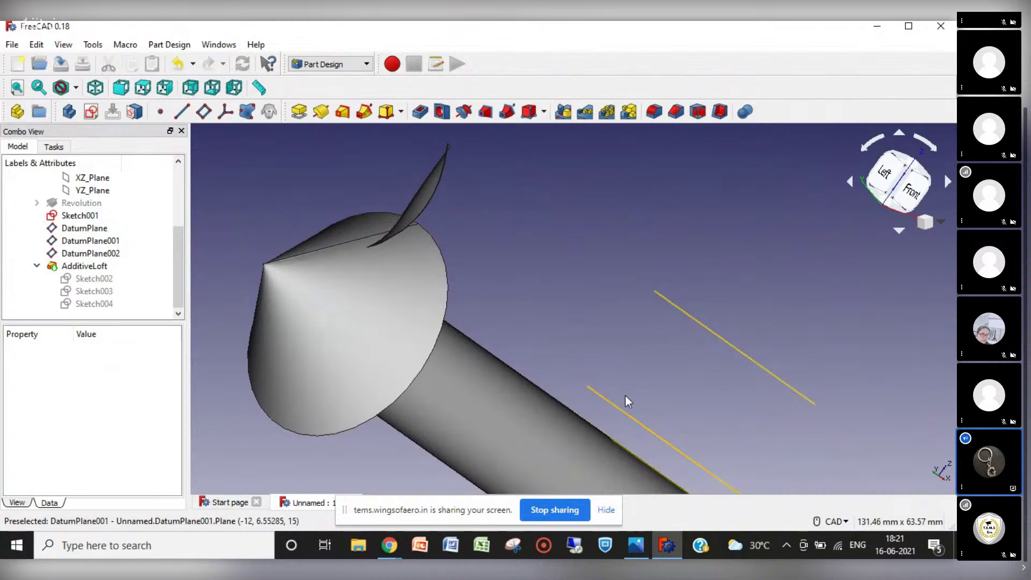
pyautogui.click(941, 221)
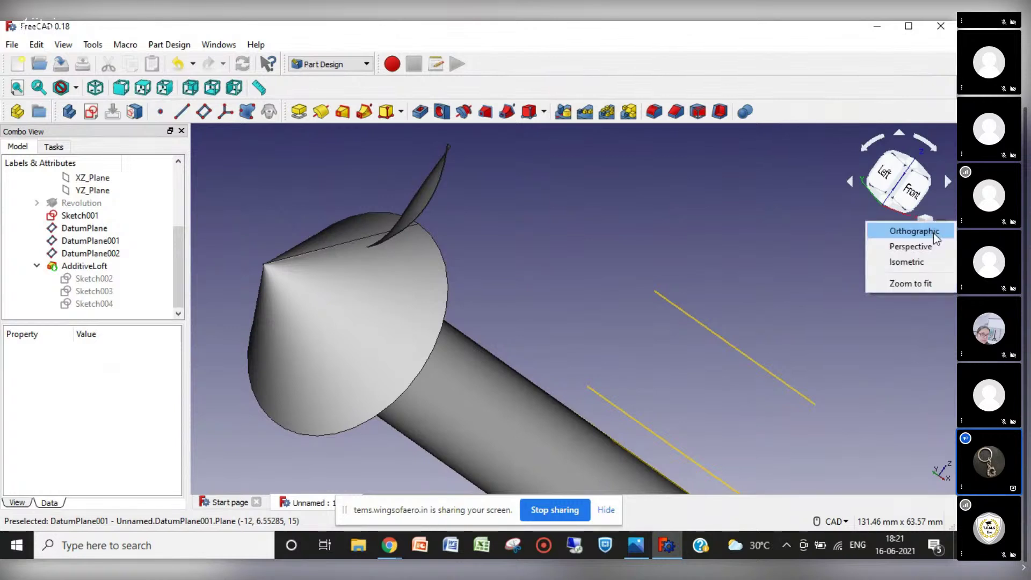
pyautogui.click(908, 263)
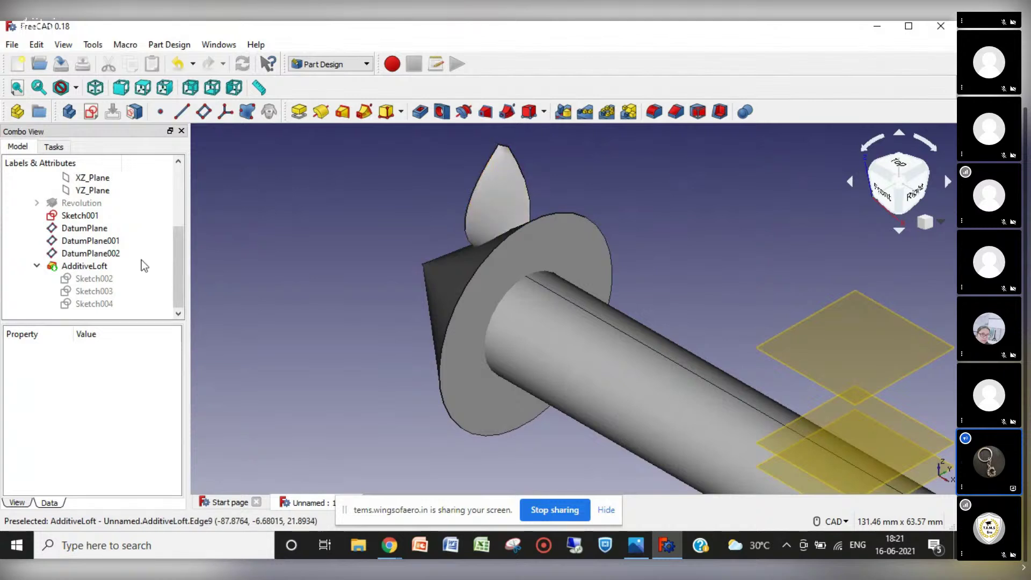
pyautogui.doubleClick(87, 241)
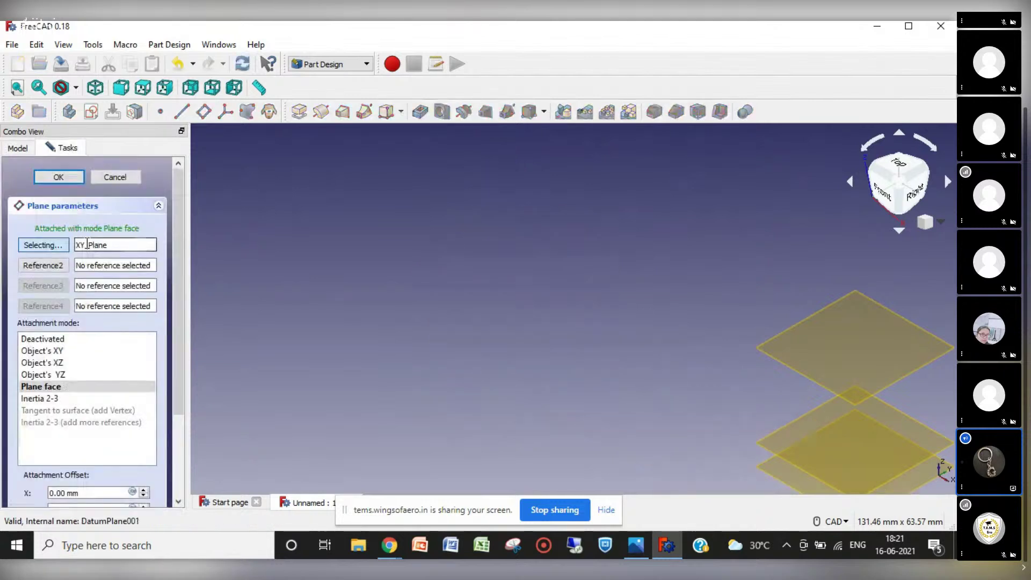
pyautogui.moveTo(176, 396); pyautogui.dragTo(185, 475)
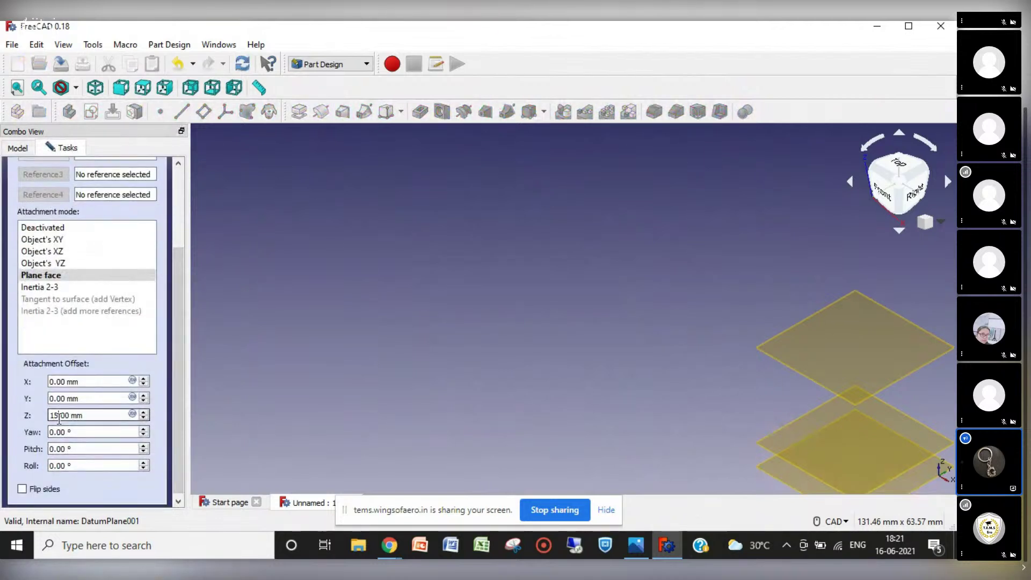
pyautogui.press('BackSpace')
pyautogui.press('BackSpace')
pyautogui.write('20')
pyautogui.press('Return')
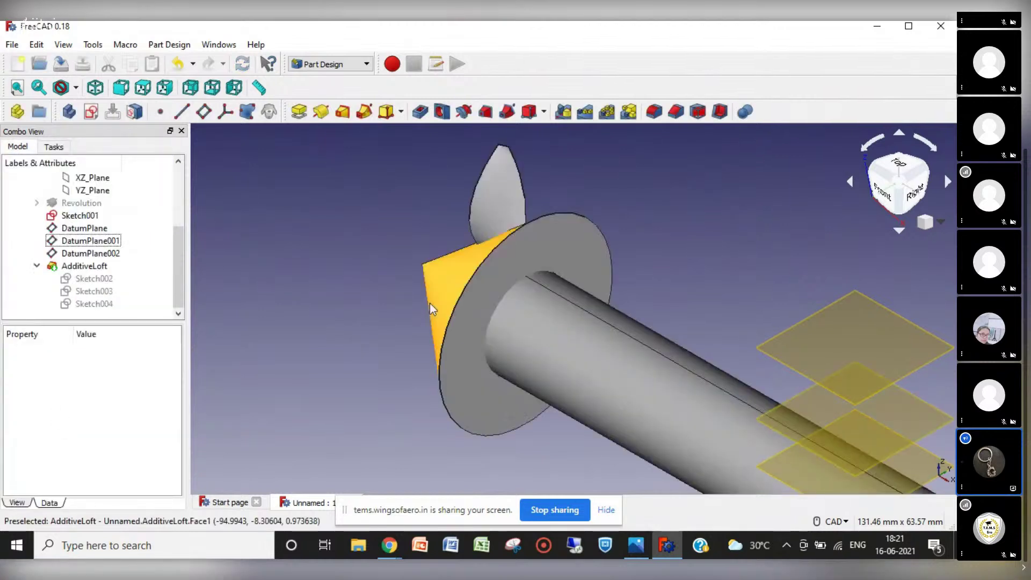
# Step: Set the Z attachment offset of DatumPlane002 to 45 mm to lengthen the blade
pyautogui.doubleClick(102, 253)
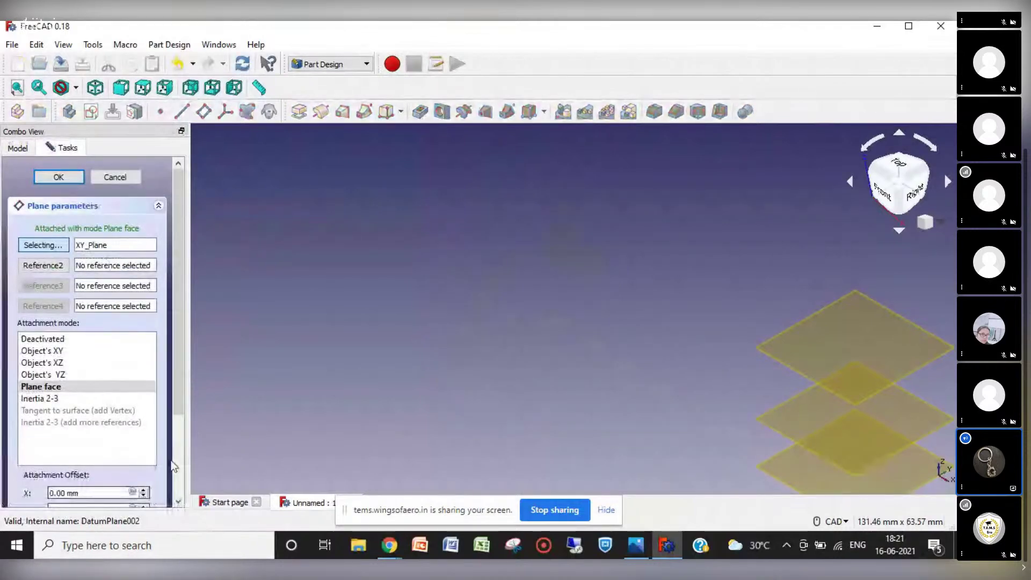
pyautogui.moveTo(180, 388); pyautogui.dragTo(180, 463)
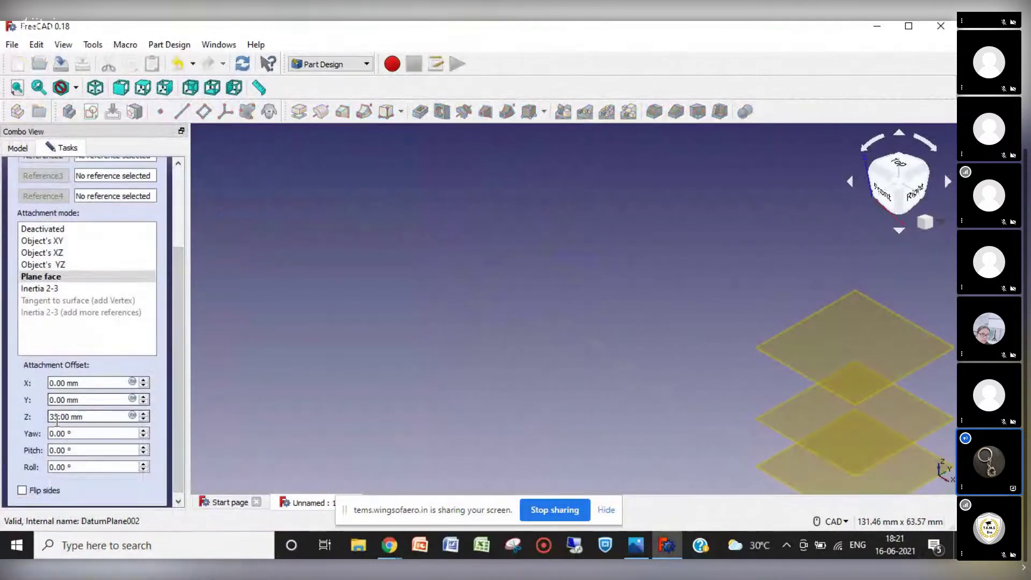
pyautogui.press('BackSpace')
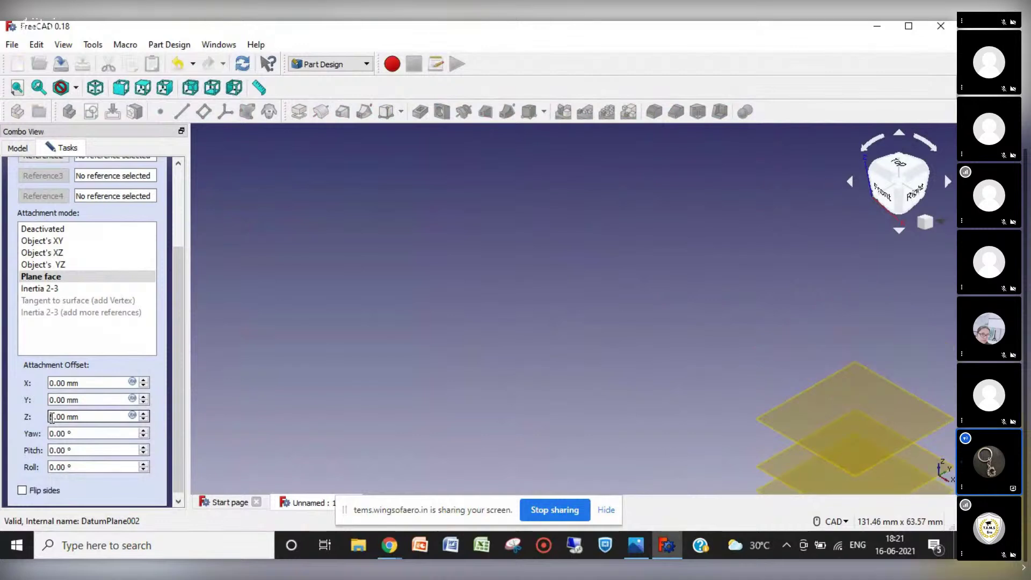
pyautogui.write('5')
pyautogui.press('BackSpace')
pyautogui.write('45')
pyautogui.press('Return')
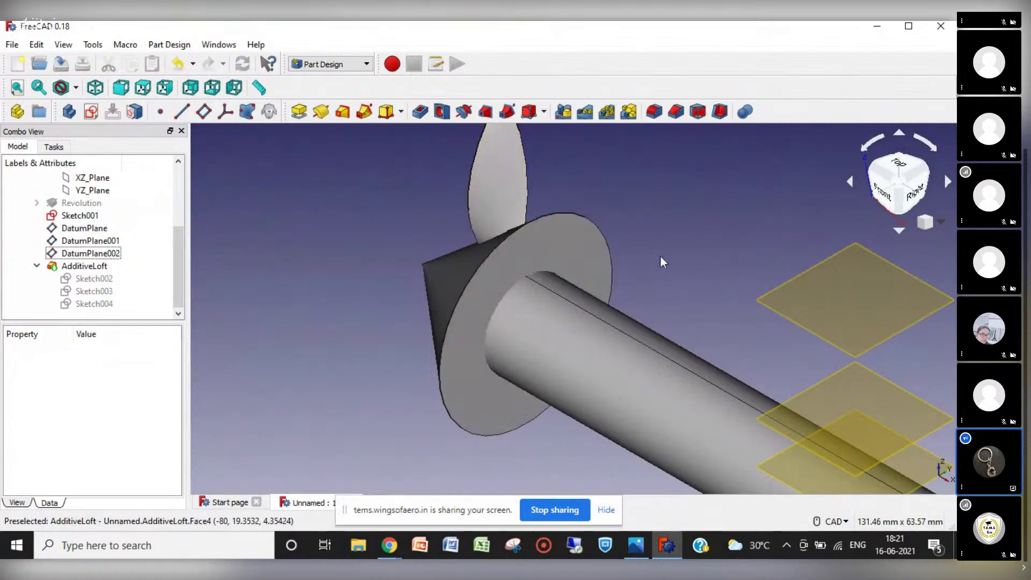
# Step: Raise the middle datum plane, DatumPlane001, to a Z attachment offset of 28 mm and accept the plane parameters
pyautogui.click(890, 191)
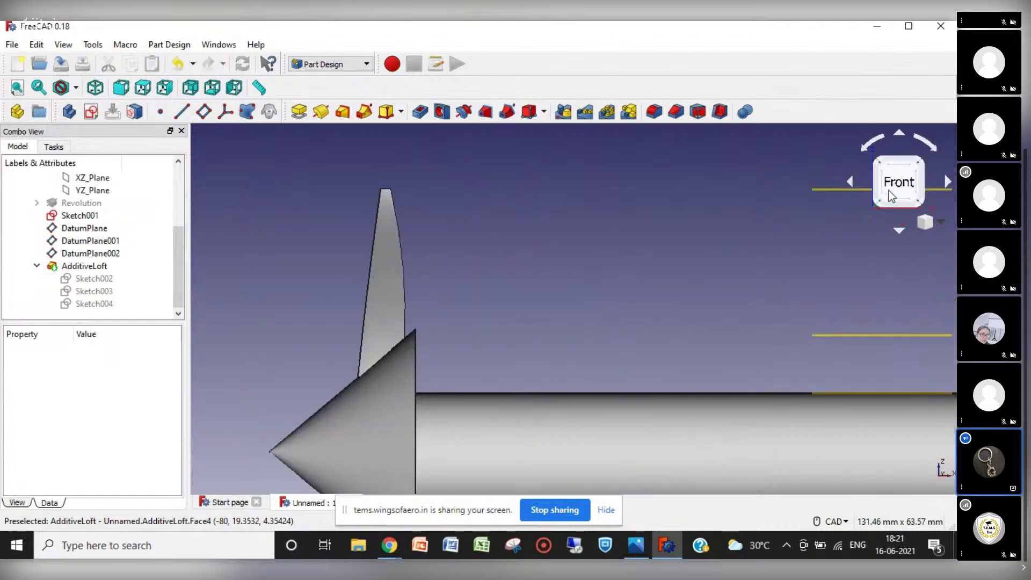
pyautogui.click(851, 180)
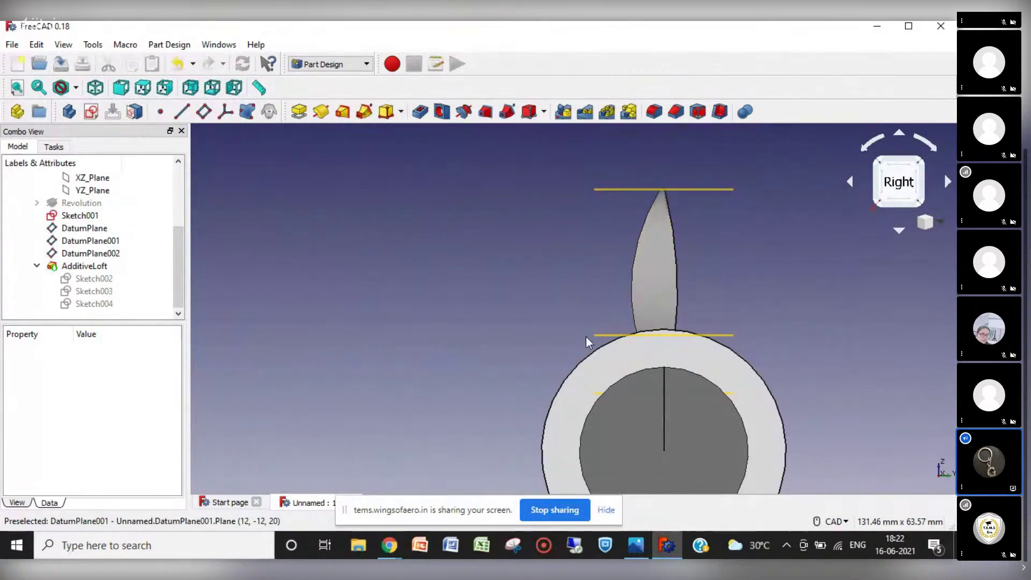
pyautogui.click(622, 336)
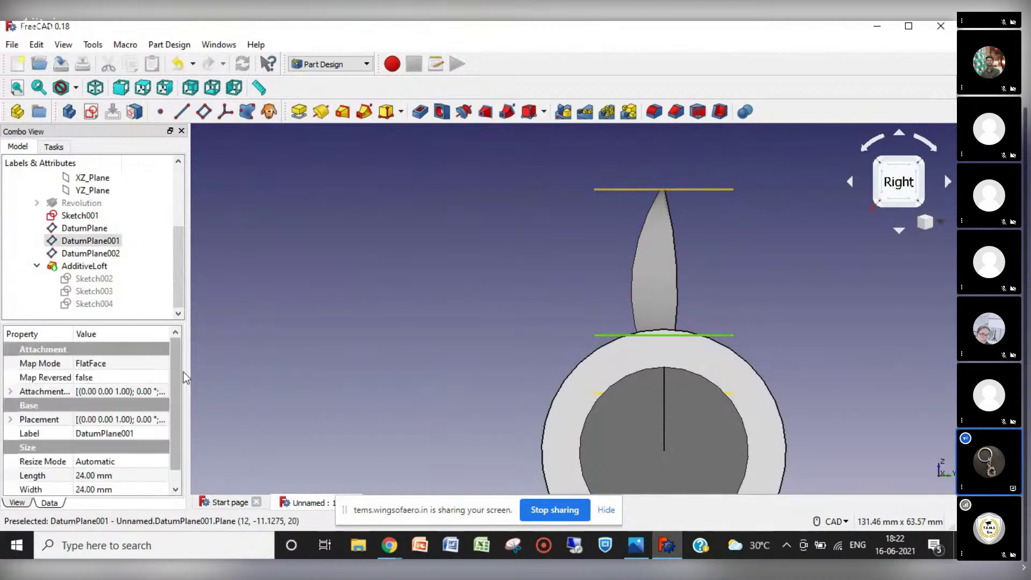
pyautogui.scroll(-1, 177, 429)
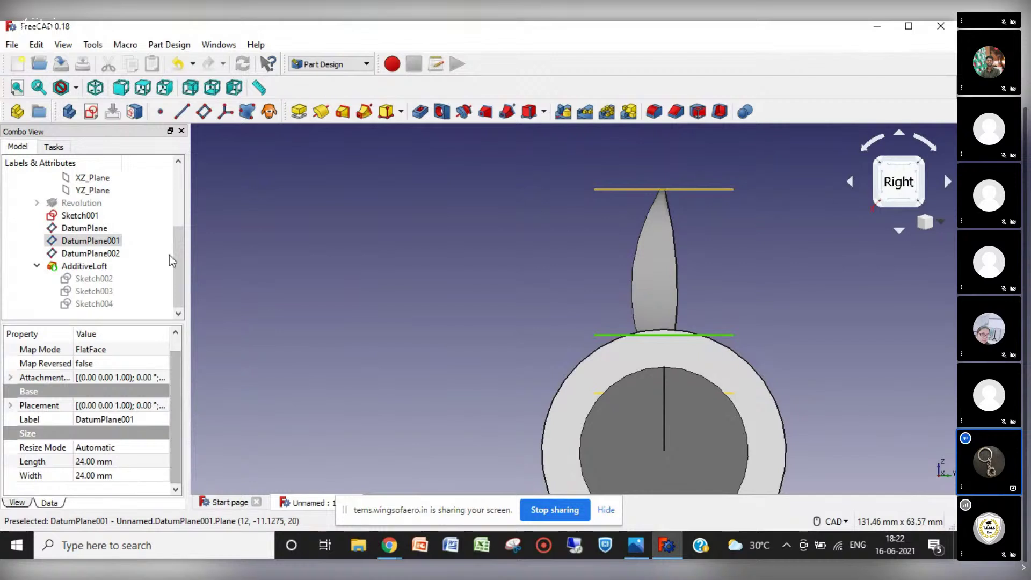
pyautogui.moveTo(175, 399); pyautogui.dragTo(186, 372)
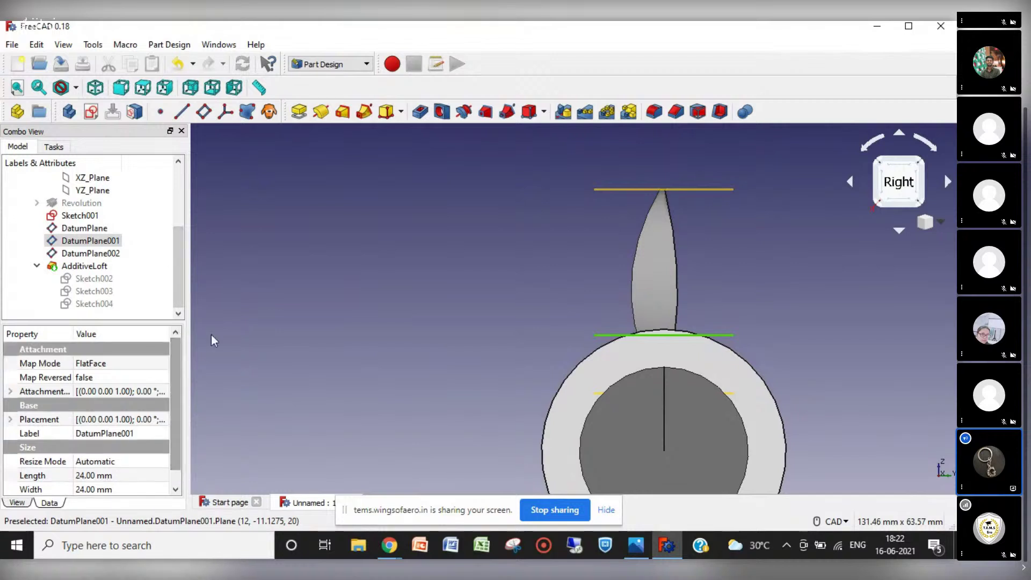
pyautogui.click(244, 335)
pyautogui.doubleClick(106, 242)
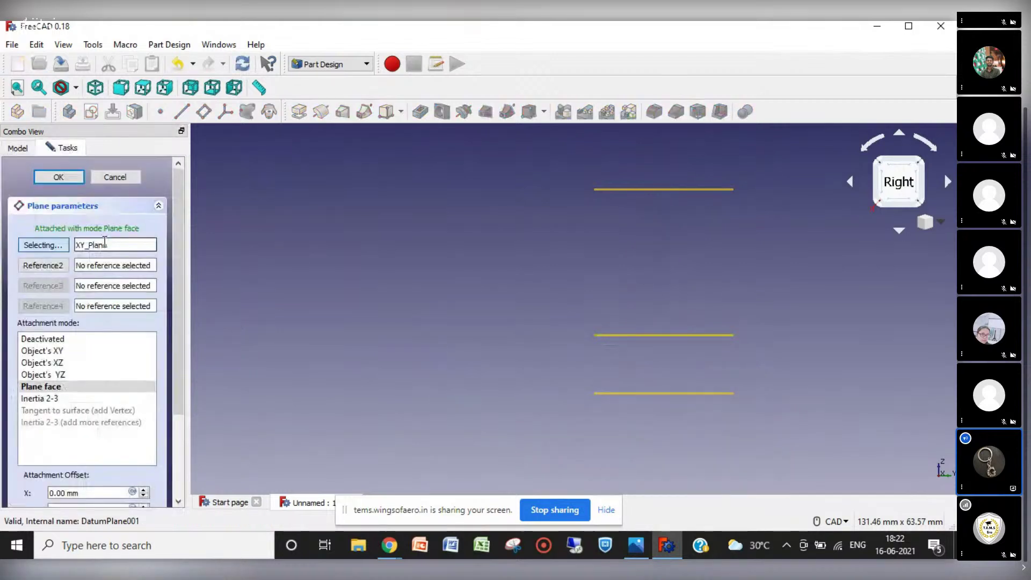
pyautogui.moveTo(175, 392); pyautogui.dragTo(178, 453)
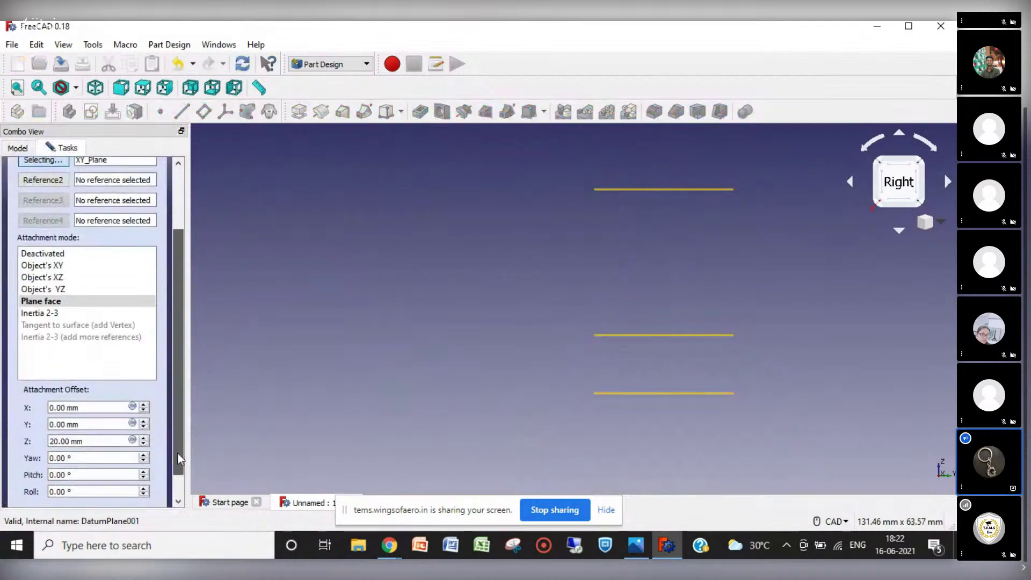
pyautogui.click(144, 439)
pyautogui.click(144, 439)
pyautogui.click(144, 439)
pyautogui.click(145, 439)
pyautogui.click(144, 439)
pyautogui.click(144, 439)
pyautogui.click(145, 439)
pyautogui.click(145, 439)
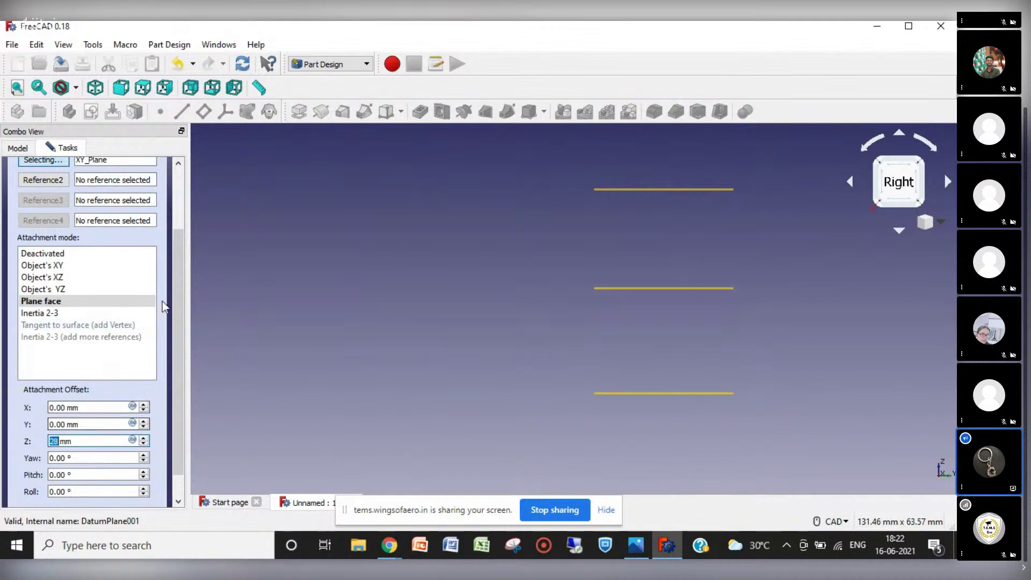
pyautogui.moveTo(178, 309); pyautogui.dragTo(179, 239)
pyautogui.click(59, 178)
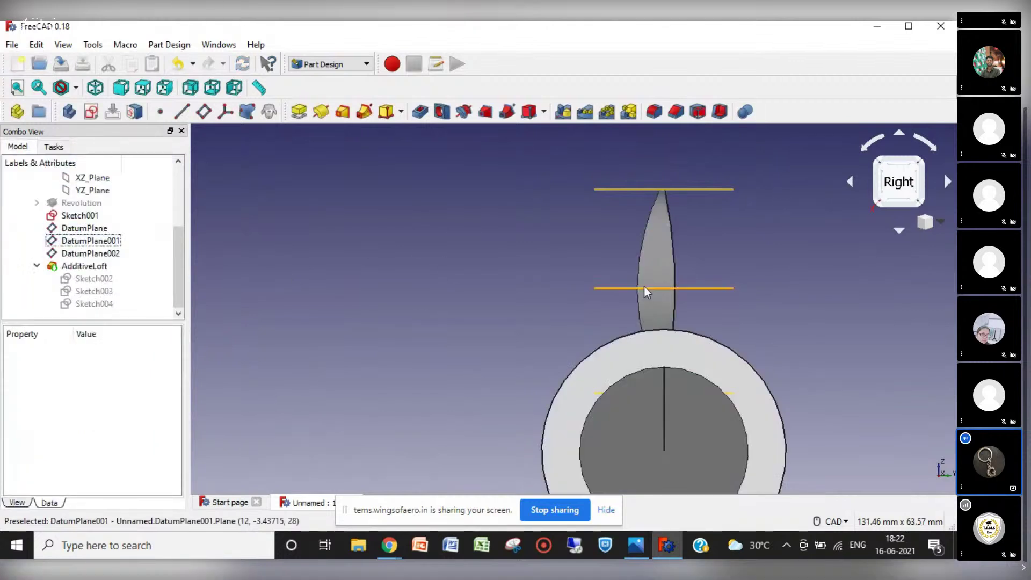
# Step: Open the blade tip profile Sketch004 for editing and pull its endpoint below the horizontal axis
pyautogui.doubleClick(105, 304)
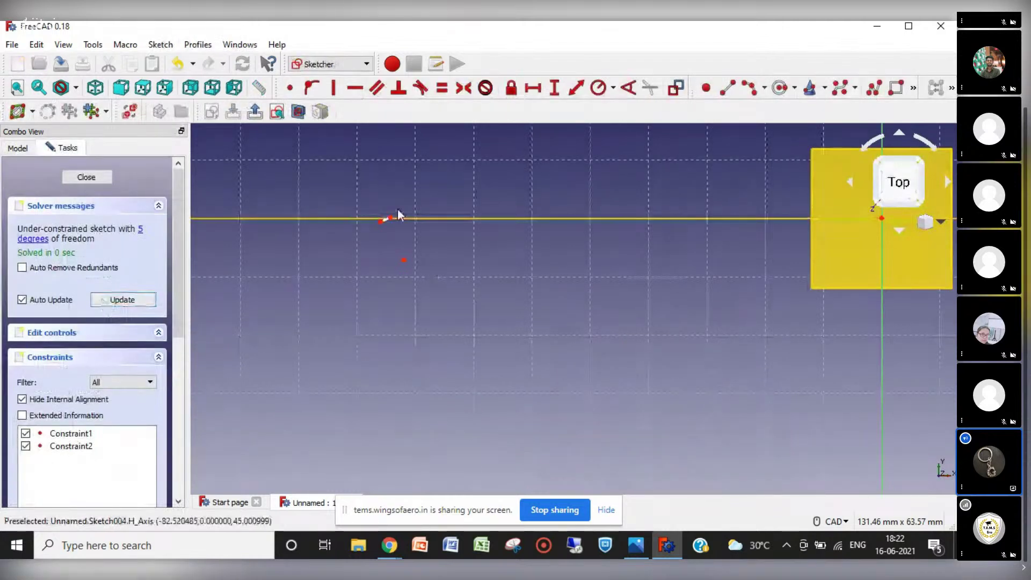
pyautogui.moveTo(391, 217)
pyautogui.mouseDown()
pyautogui.moveTo(400, 208)
pyautogui.moveTo(390, 229)
pyautogui.mouseUp()
# Step: Try a vertical constraint on the tip profile's edge in Sketch004 and undo it
pyautogui.click(398, 230)
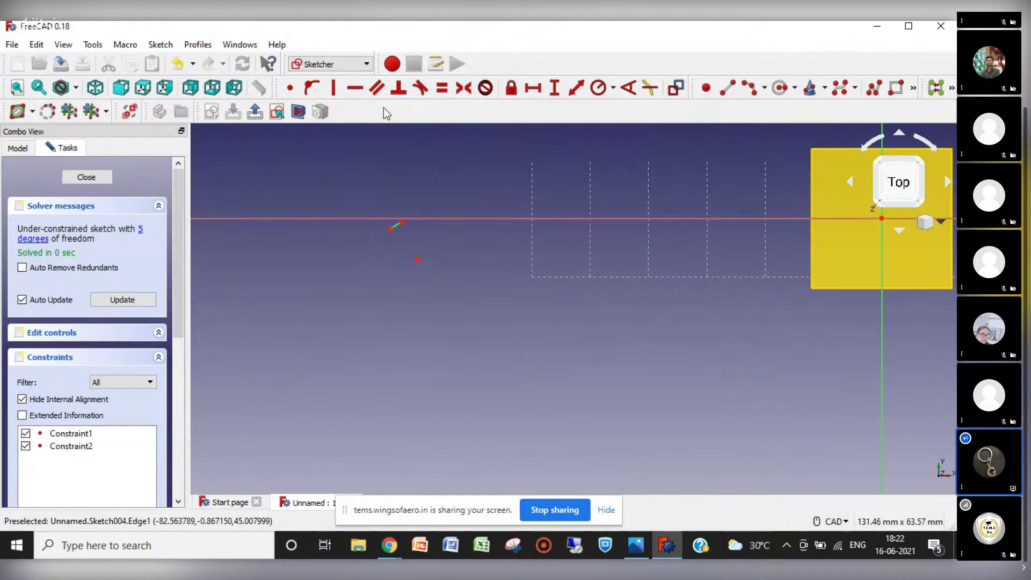
pyautogui.click(333, 88)
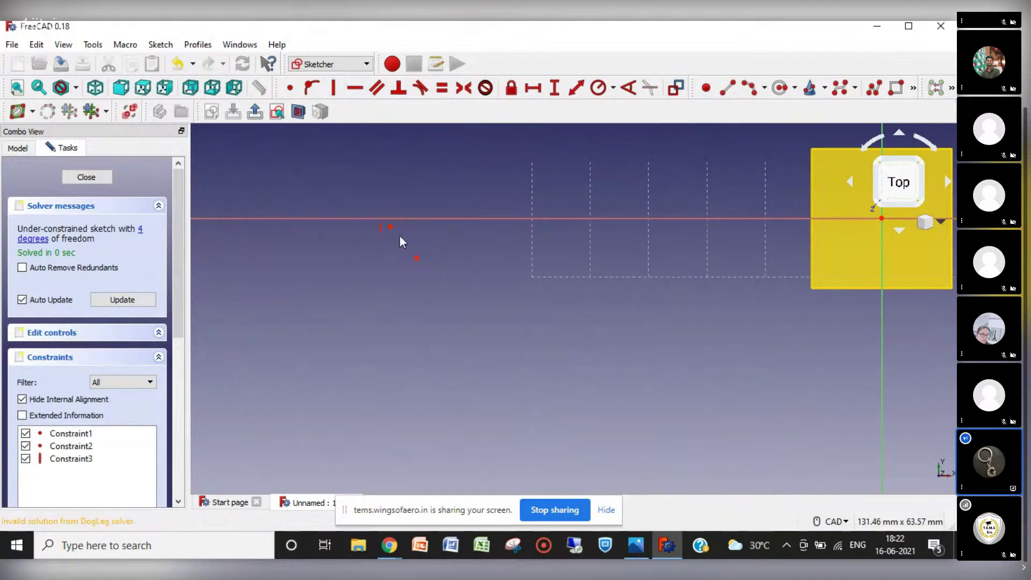
pyautogui.scroll(2, 399, 240)
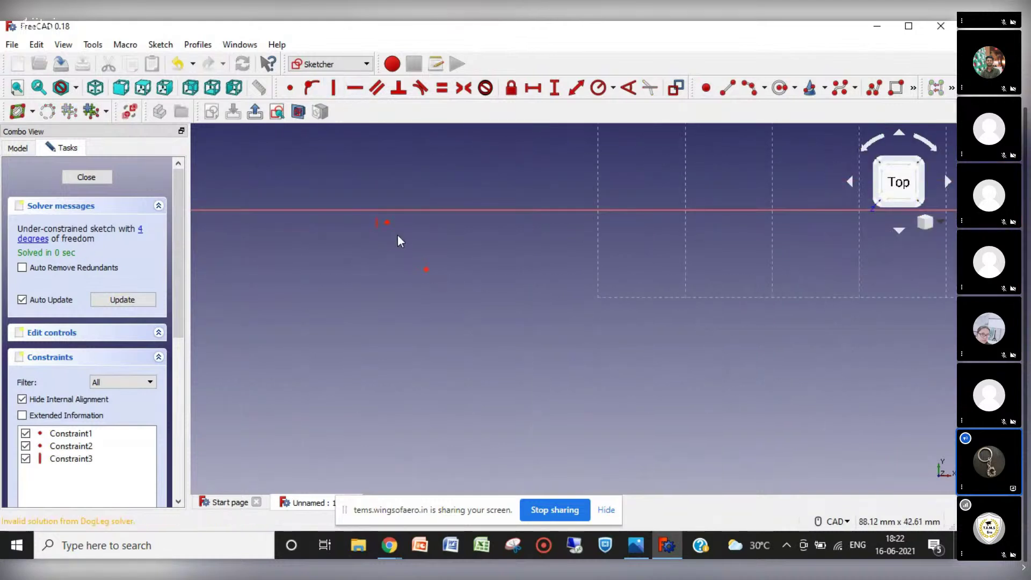
pyautogui.hotkey('ctrl', 'z')
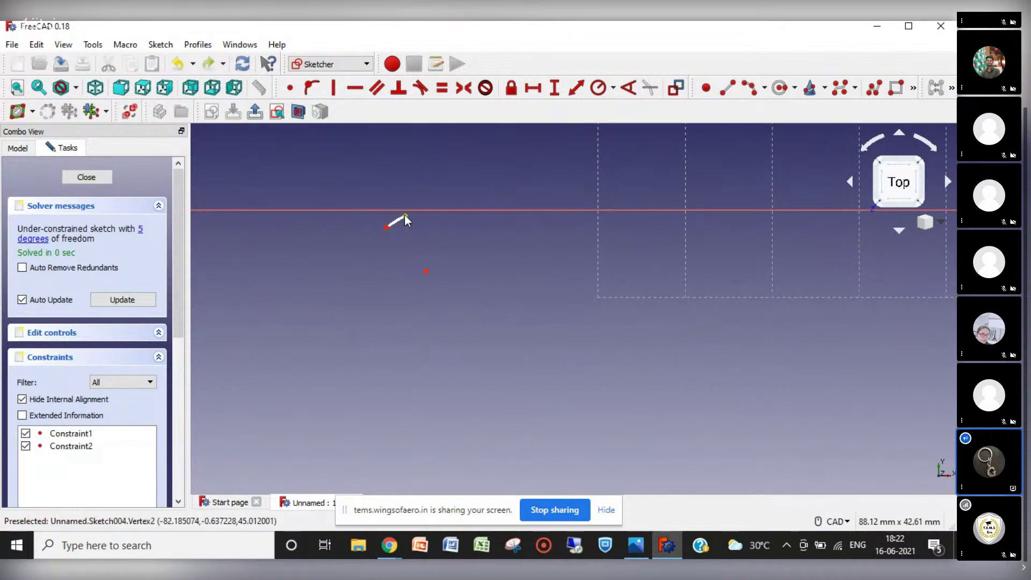
# Step: Reposition the tip profile's endpoints so the tilted profile lies across the horizontal axis, and close the sketch
pyautogui.moveTo(405, 219); pyautogui.dragTo(368, 191)
pyautogui.rightClick(380, 179)
pyautogui.click(368, 196)
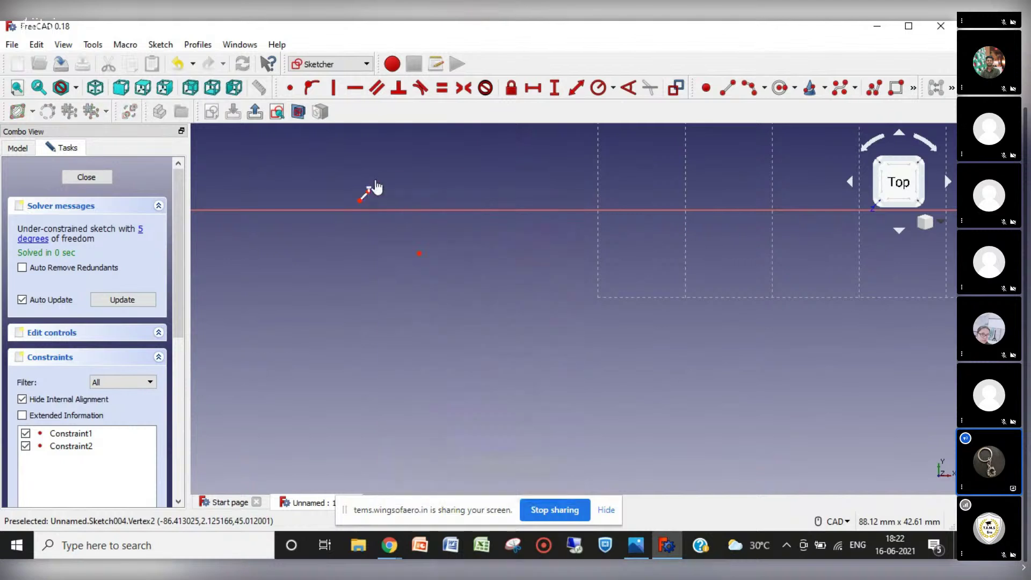
pyautogui.moveTo(368, 194); pyautogui.dragTo(384, 213)
pyautogui.click(108, 177)
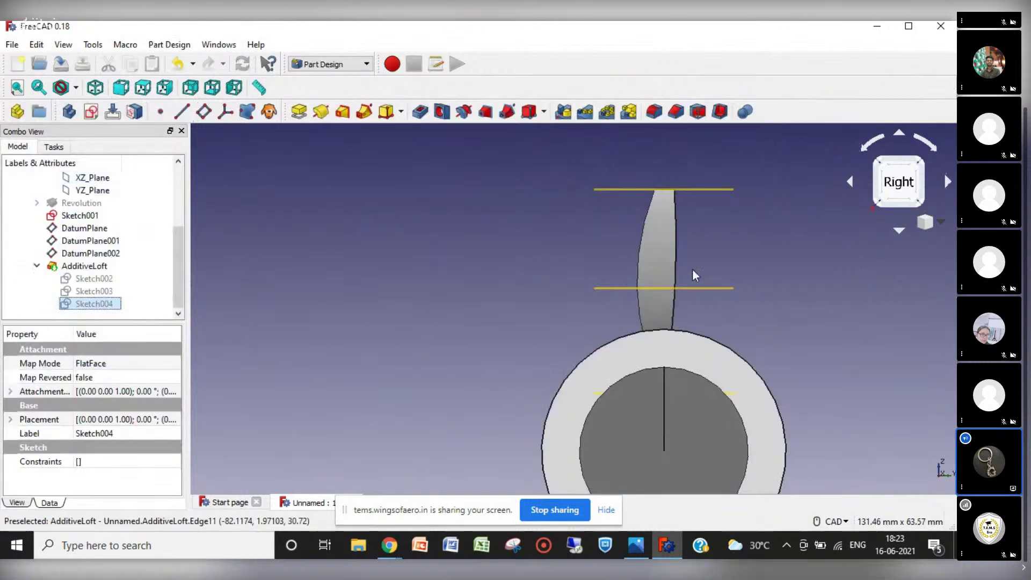
# Step: Open the middle profile Sketch003, reposition its upper endpoint to adjust the tilt across the horizontal axis, and close the sketch
pyautogui.doubleClick(100, 292)
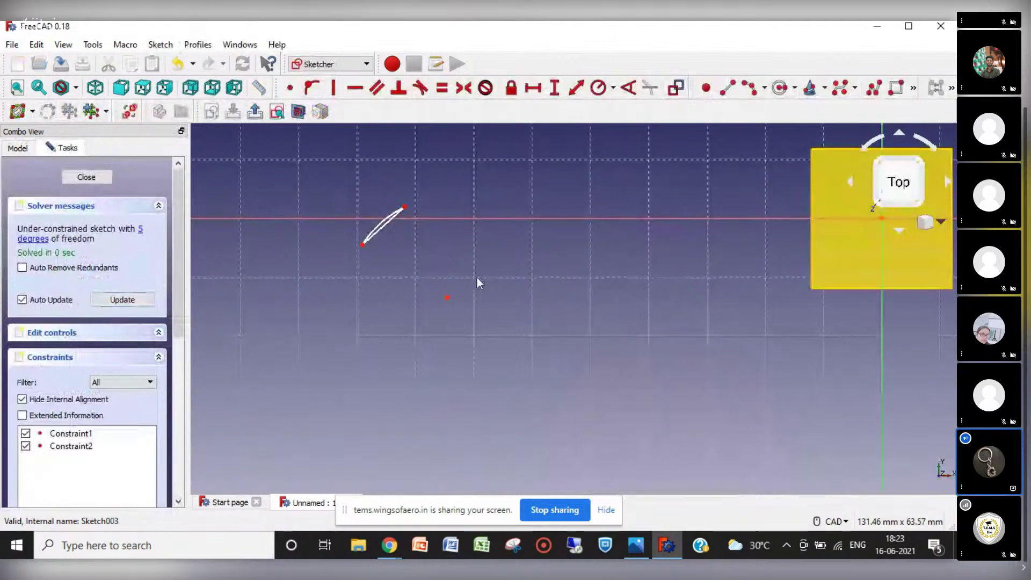
pyautogui.moveTo(406, 208); pyautogui.dragTo(378, 231)
pyautogui.click(84, 178)
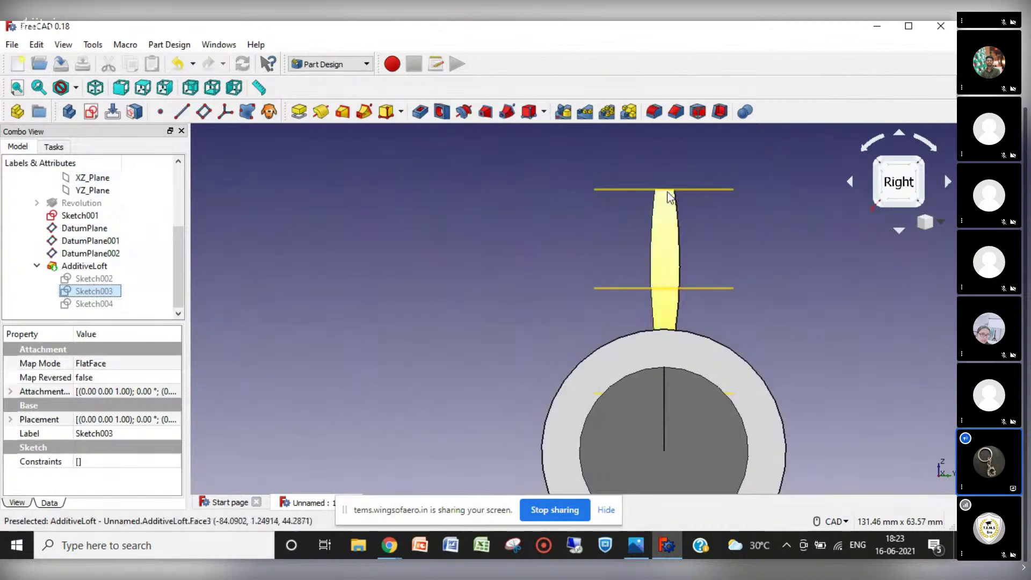
# Step: Open the blade tip profile Sketch004, move its upper endpoint to about (-84.7, 0.7) to adjust the tilt, and close the sketch
pyautogui.click(95, 304)
pyautogui.doubleClick(95, 304)
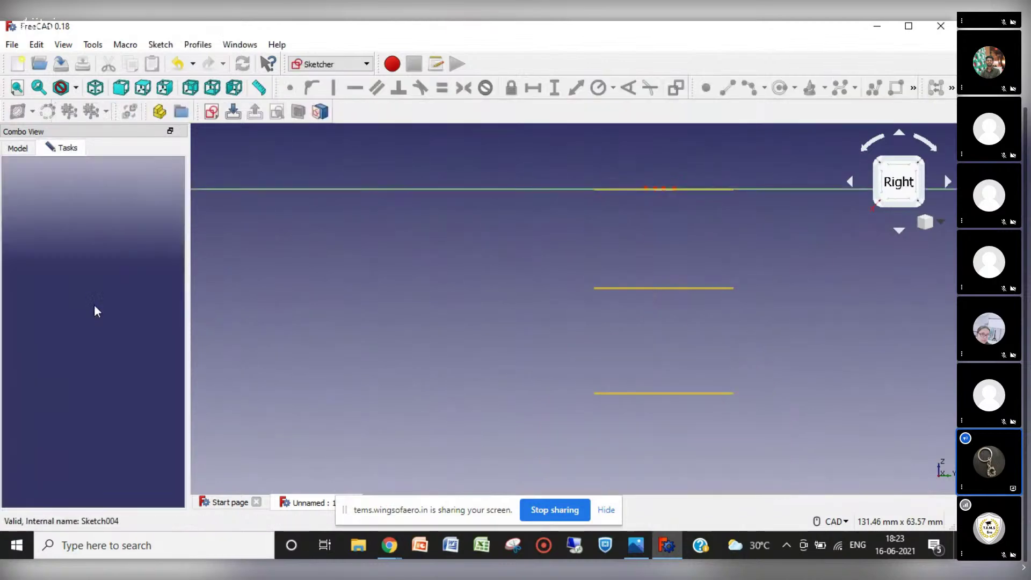
pyautogui.moveTo(393, 208); pyautogui.dragTo(388, 215)
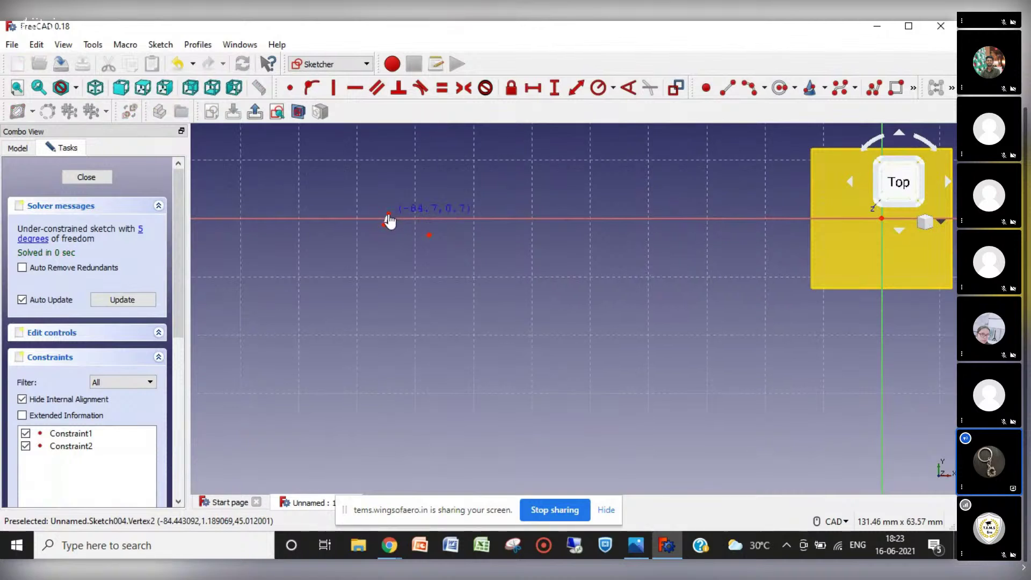
pyautogui.click(87, 177)
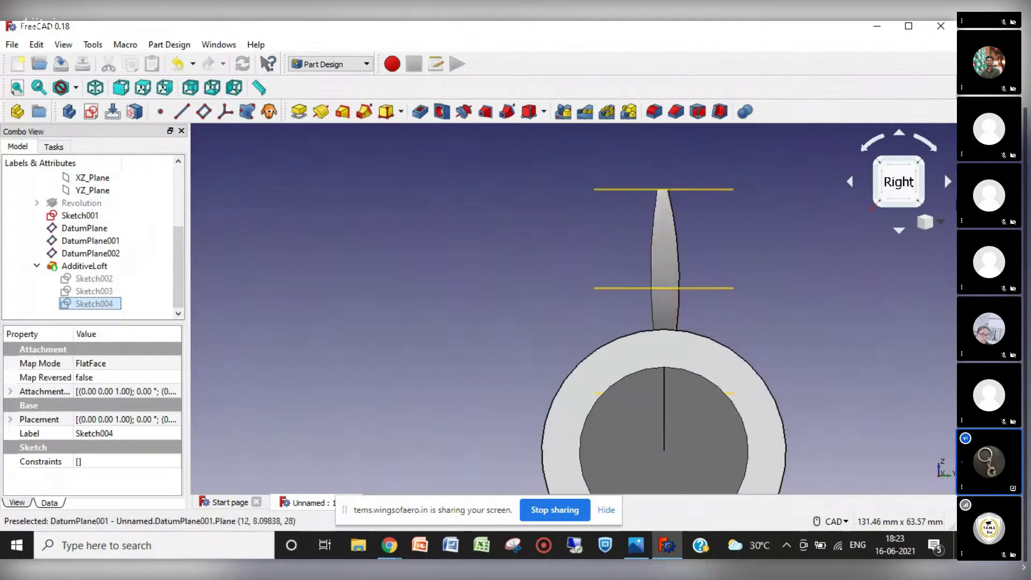
# Step: Examine the twisted blade on the cone from several sides, finishing with an isometric view of the whole shaft
pyautogui.click(939, 221)
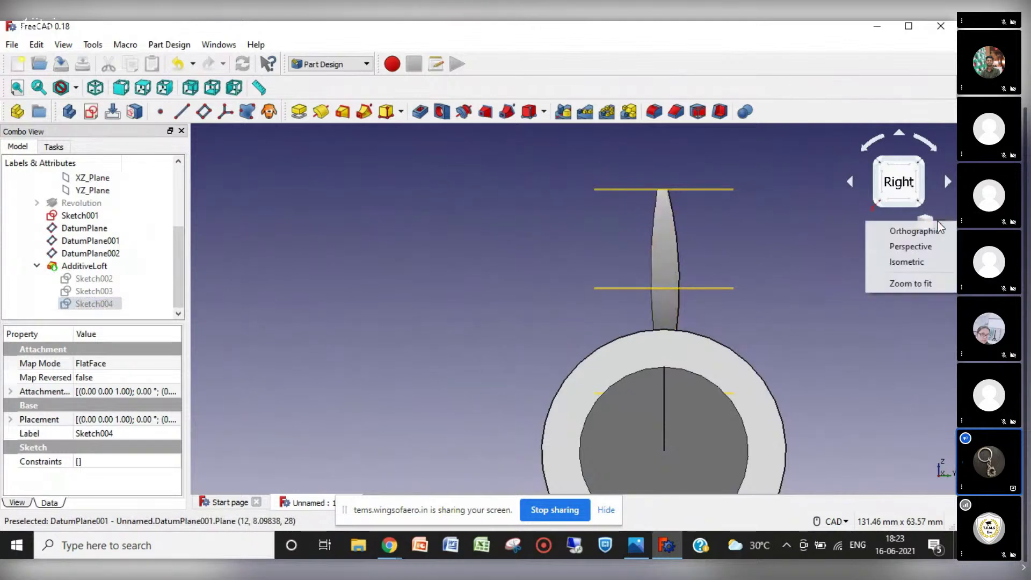
pyautogui.click(913, 262)
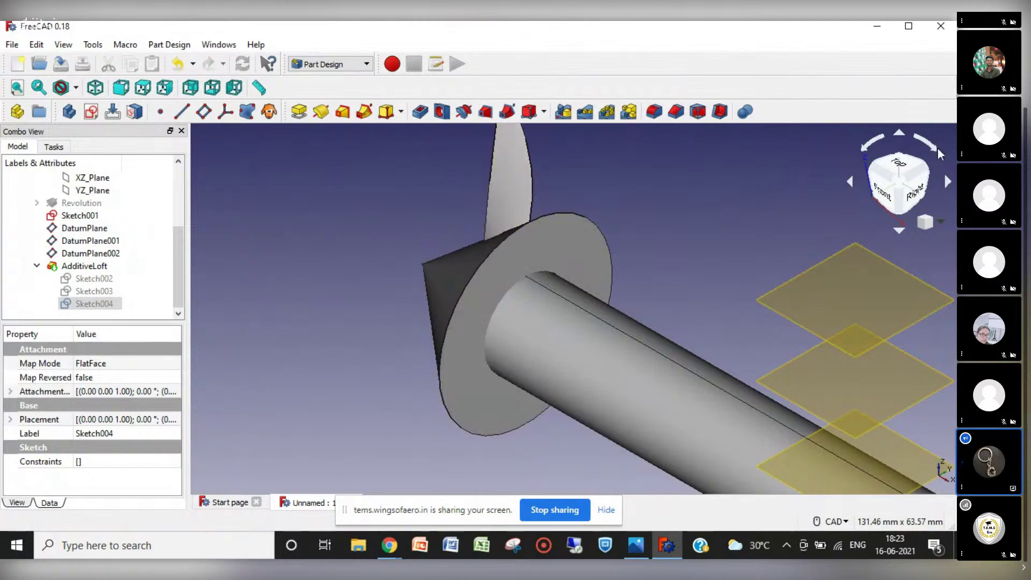
pyautogui.click(950, 185)
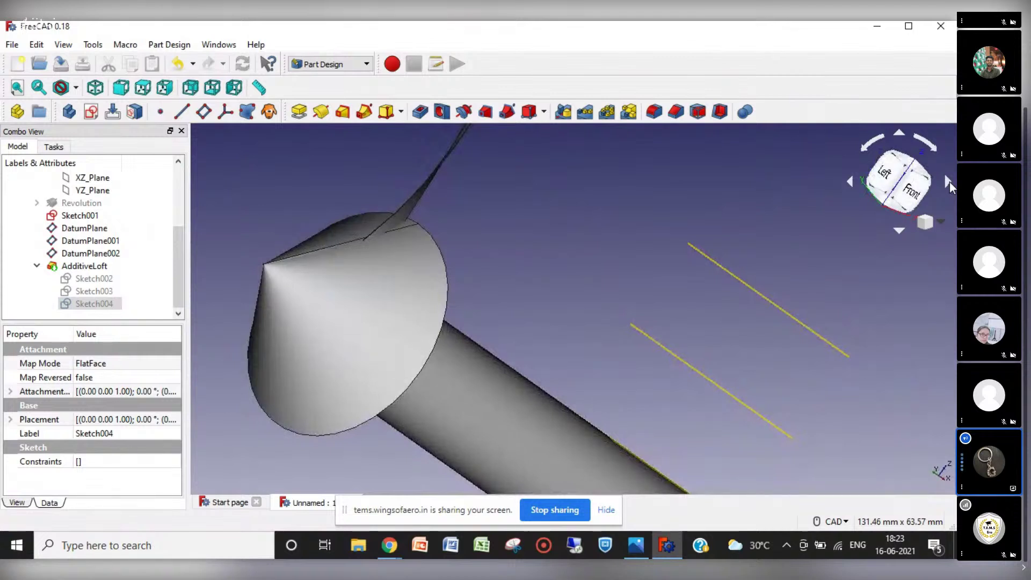
pyautogui.click(950, 185)
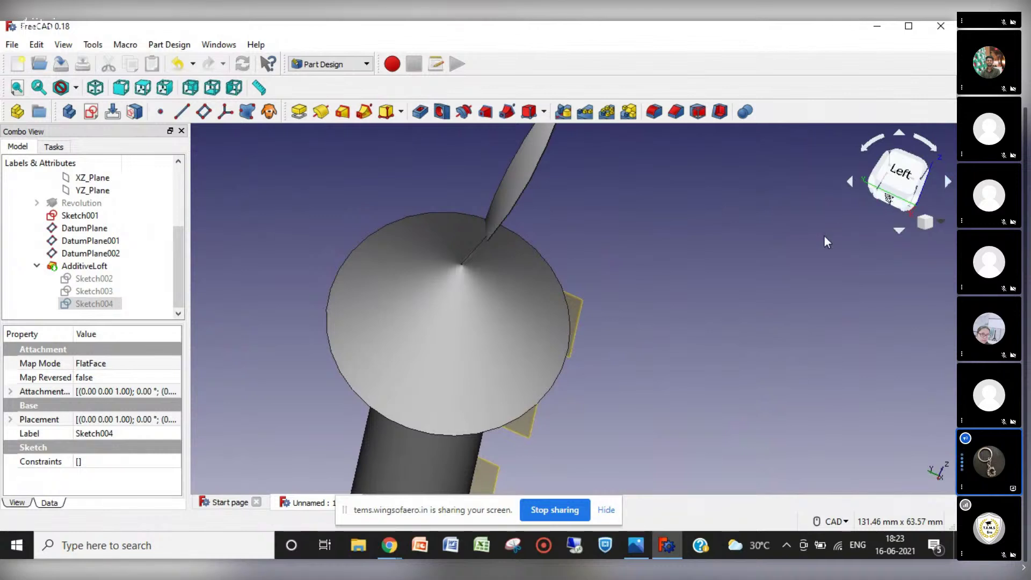
pyautogui.press('Up')
pyautogui.press('Down')
pyautogui.press('Down')
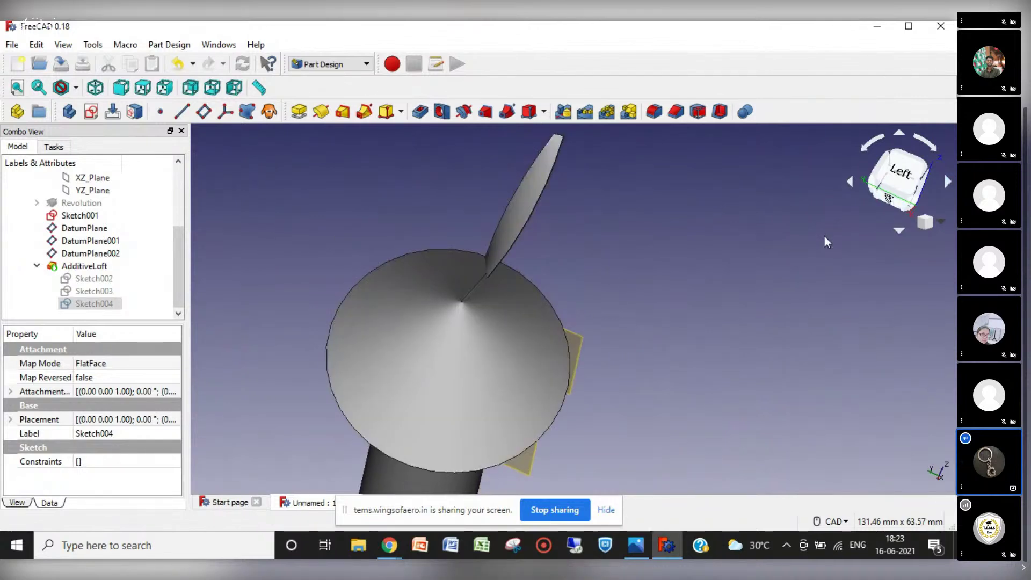
pyautogui.click(948, 185)
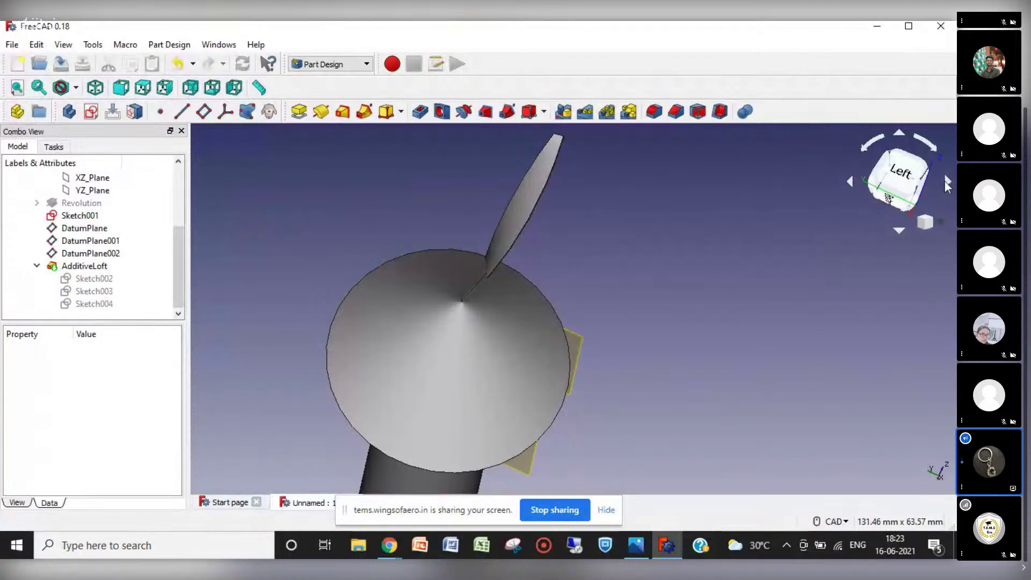
pyautogui.click(948, 183)
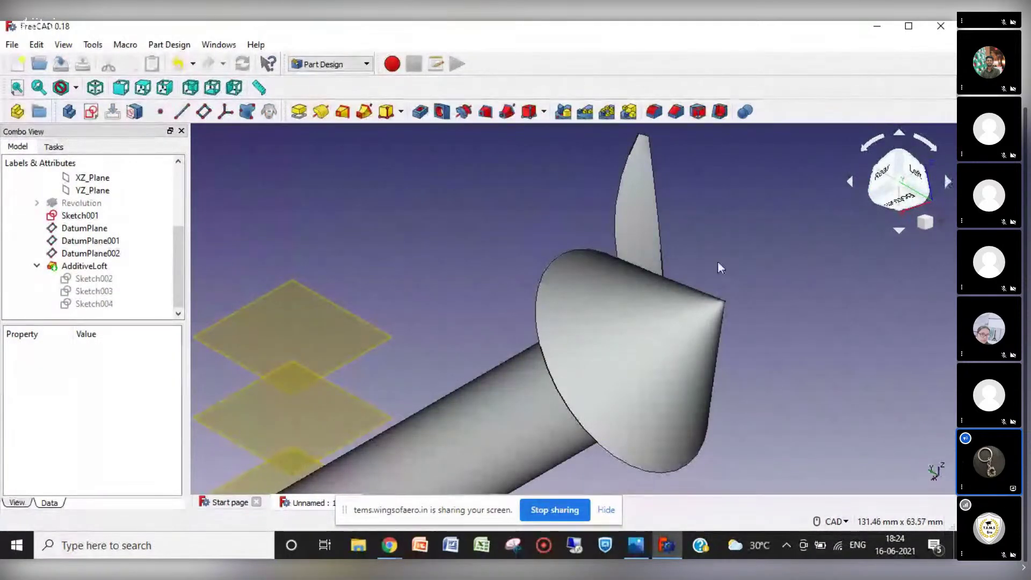
pyautogui.click(925, 221)
pyautogui.click(907, 265)
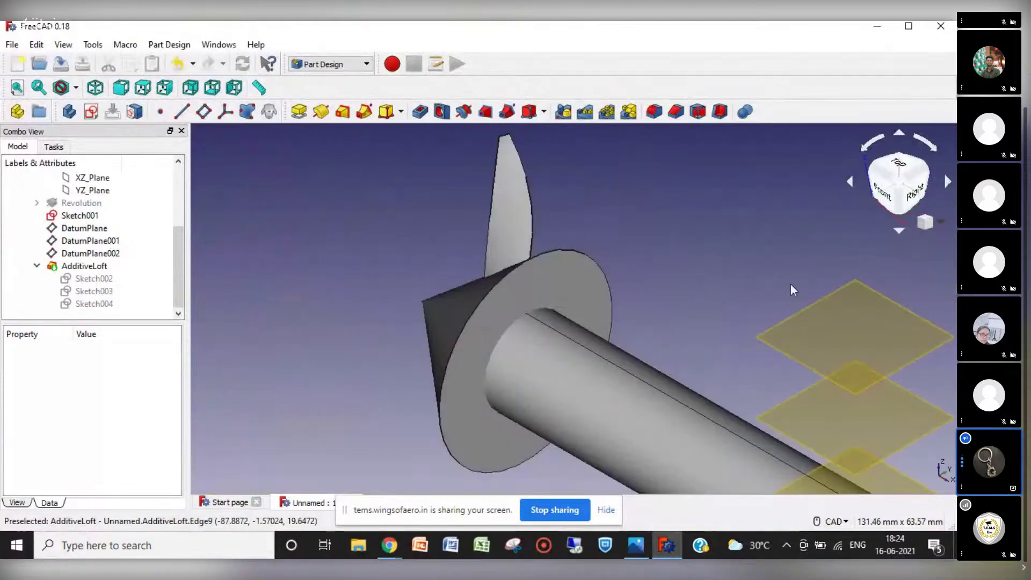
pyautogui.click(946, 222)
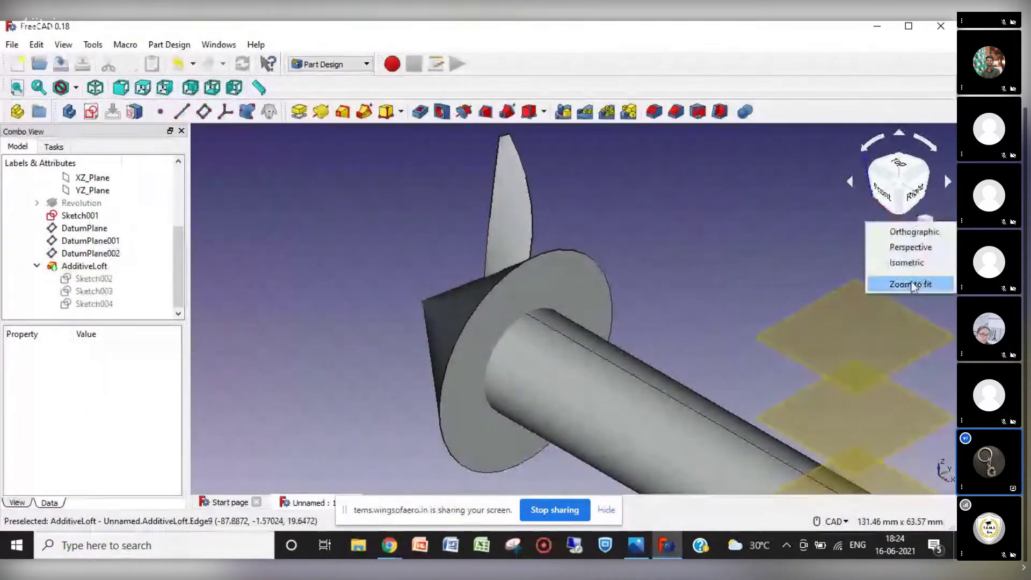
pyautogui.click(910, 283)
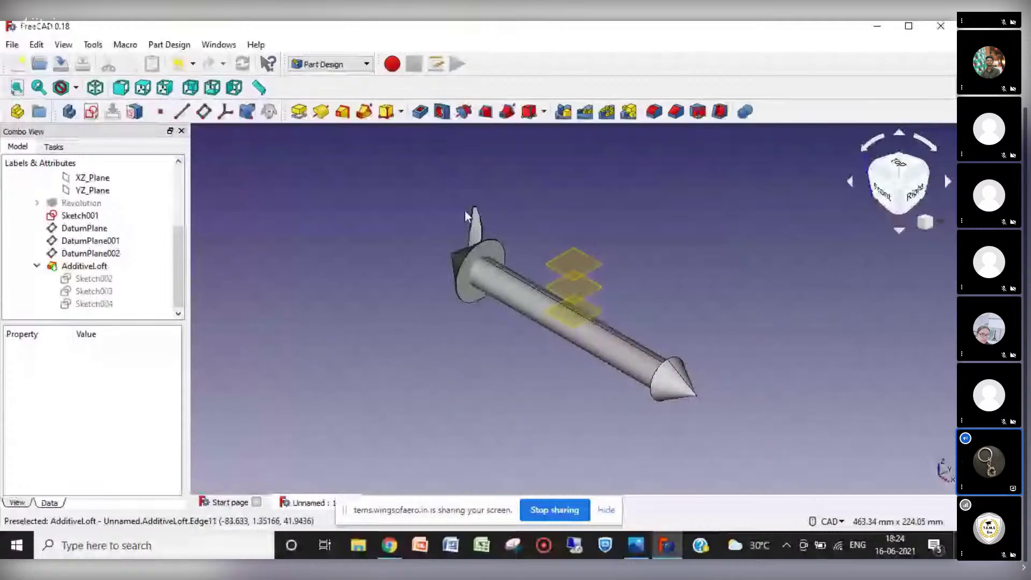
# Step: Set the Z attachment offset of the blade tip's datum plane DatumPlane002 to 55 mm
pyautogui.doubleClick(94, 255)
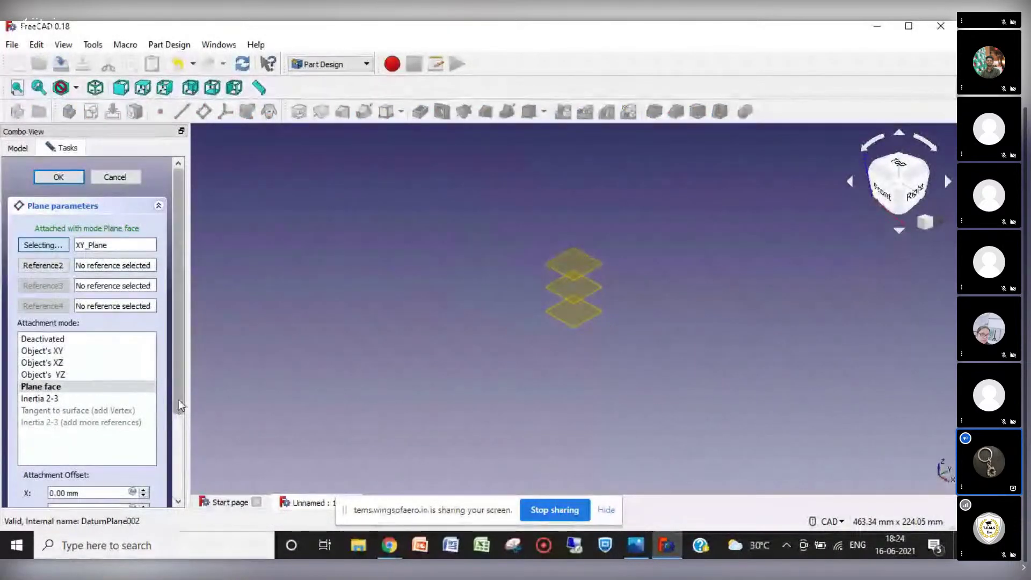
pyautogui.moveTo(178, 400); pyautogui.dragTo(178, 483)
pyautogui.click(55, 413)
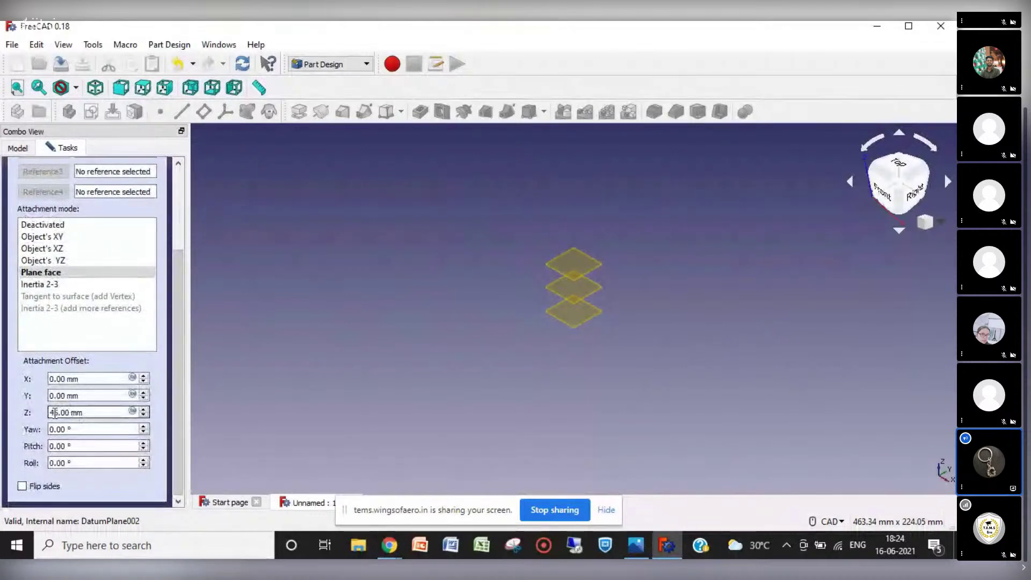
pyautogui.press('BackSpace')
pyautogui.write('5')
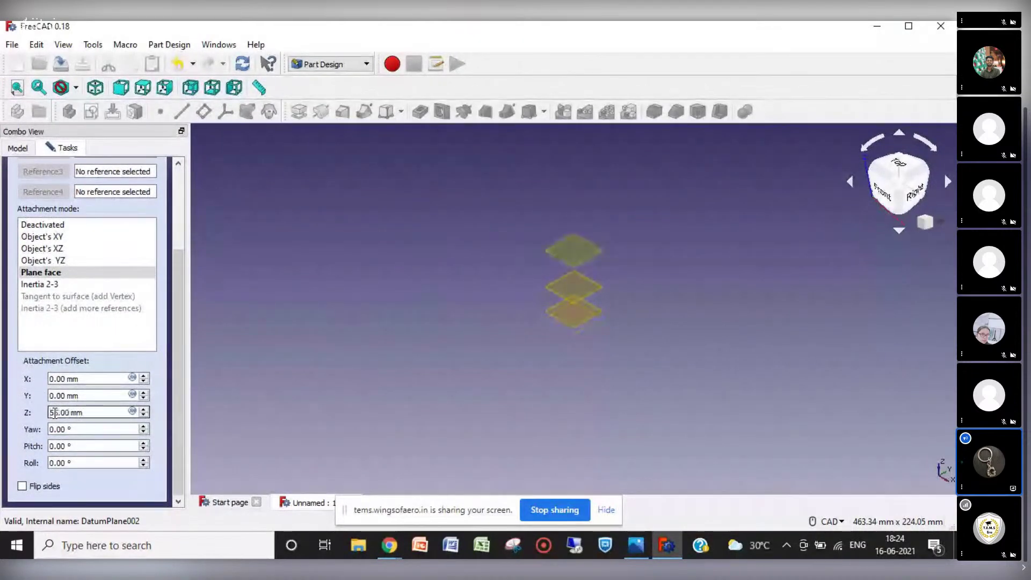
pyautogui.press('Return')
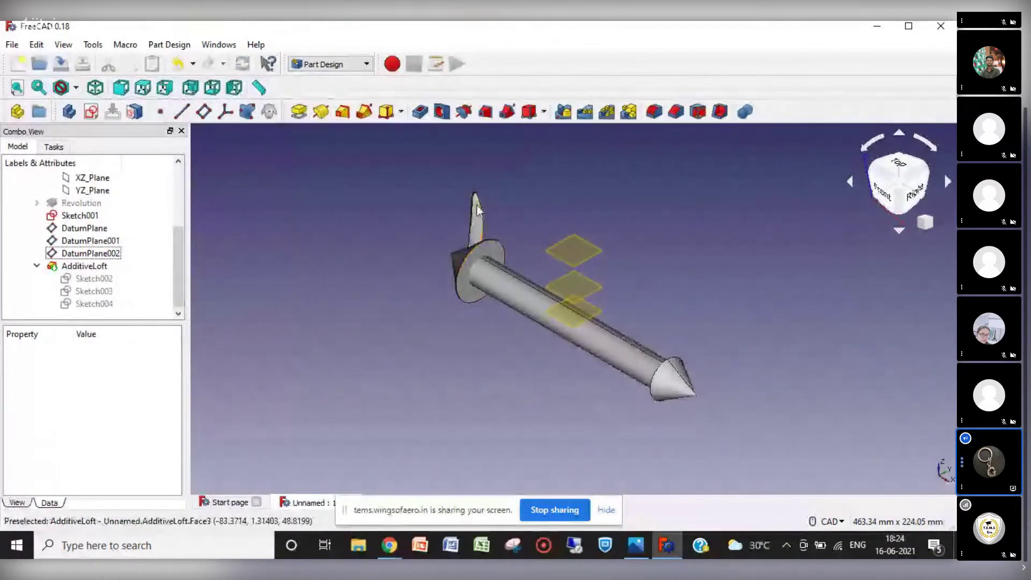
# Step: Hide the three datum planes DatumPlane, DatumPlane001 and DatumPlane002
pyautogui.click(587, 252)
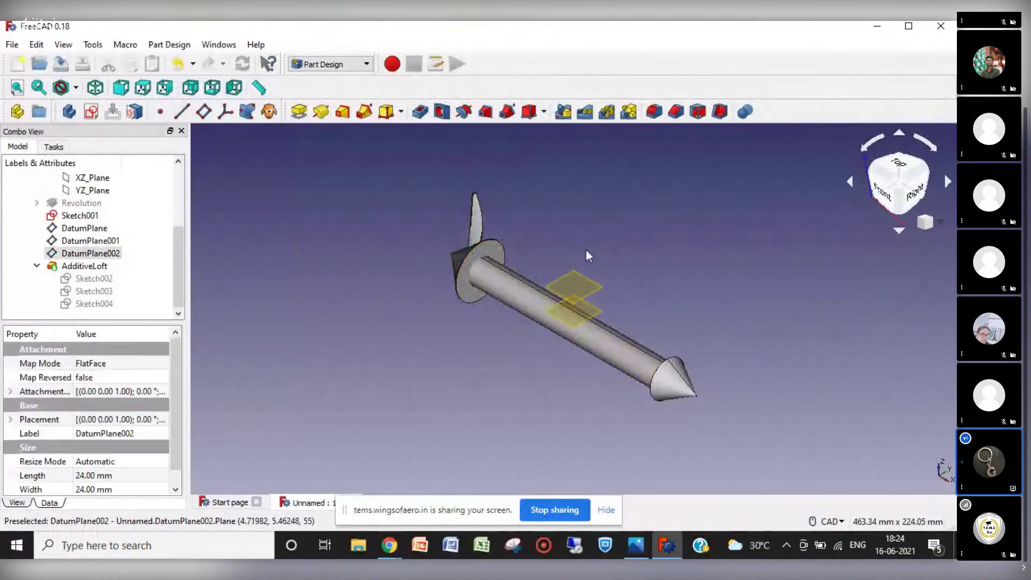
pyautogui.click(573, 280)
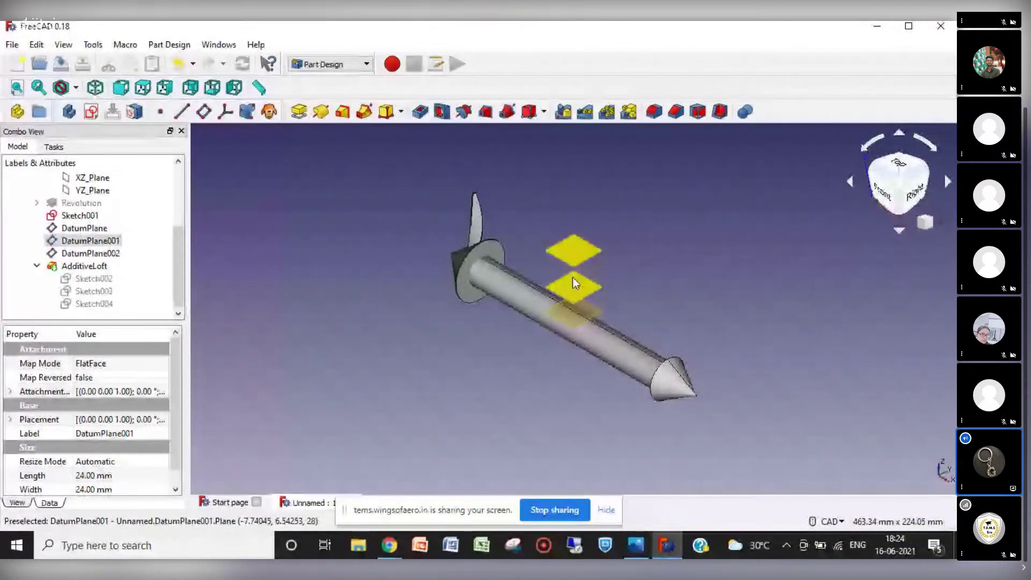
pyautogui.press('space')
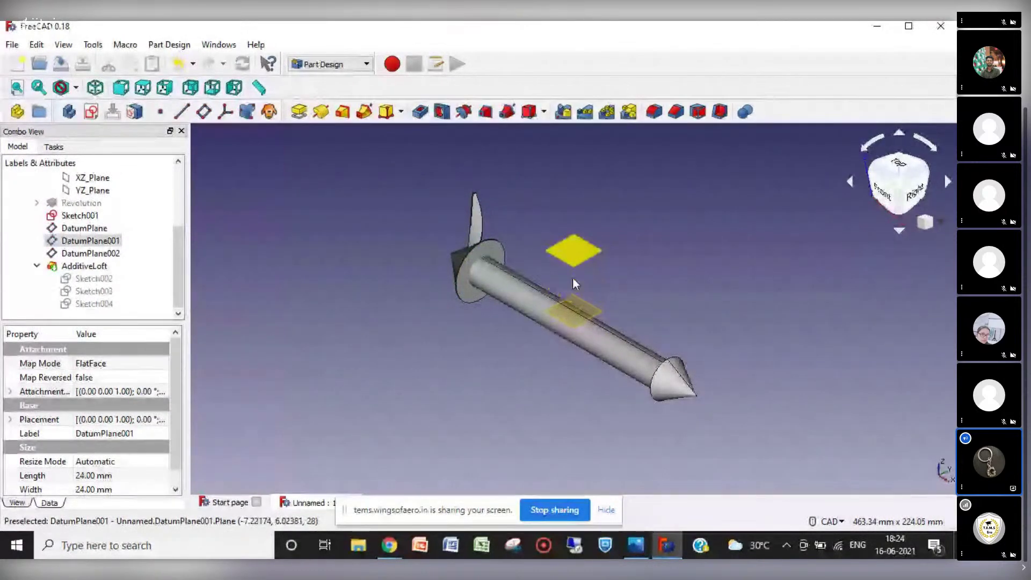
pyautogui.click(587, 252)
pyautogui.press('space')
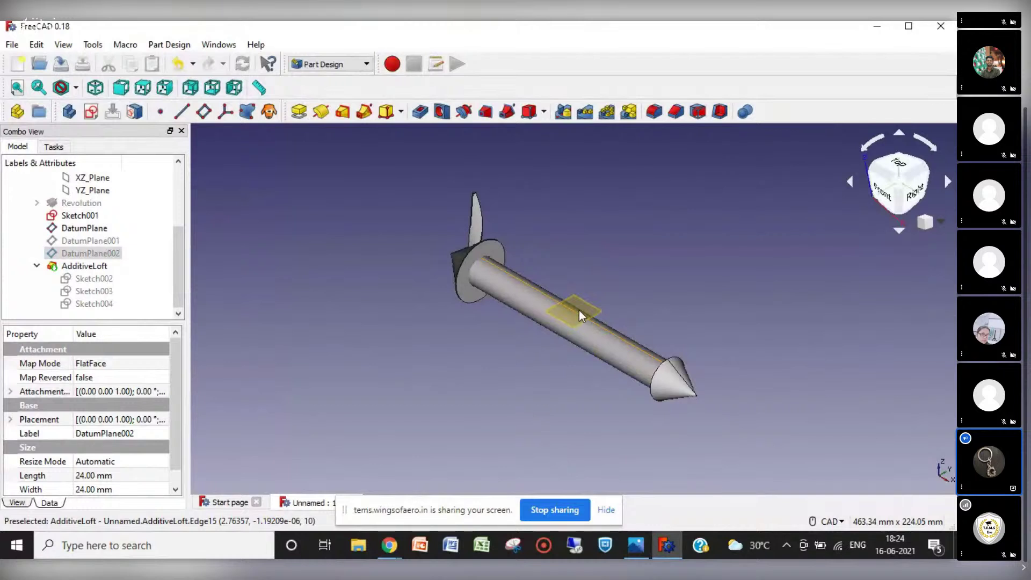
pyautogui.click(592, 306)
pyautogui.press('space')
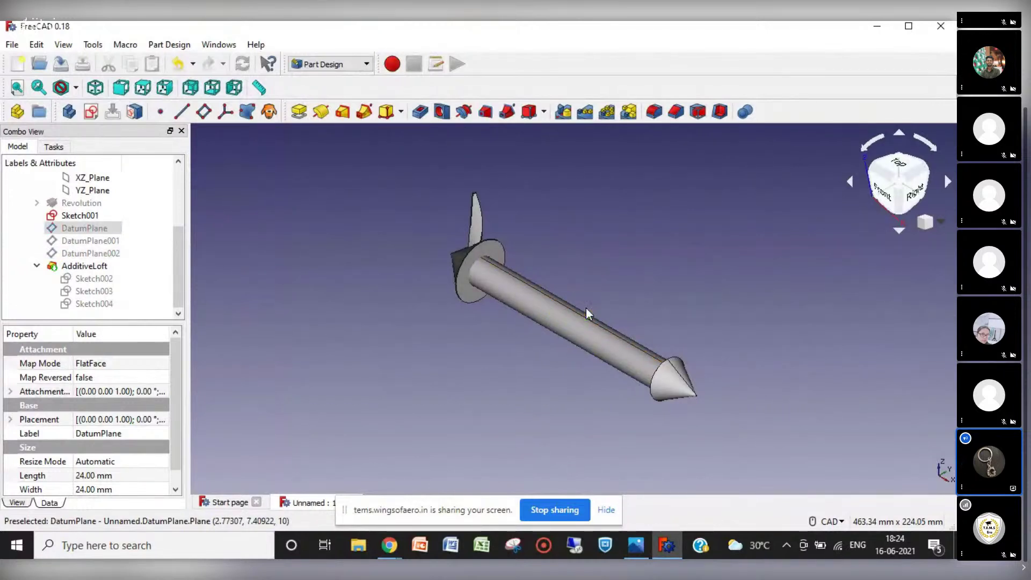
# Step: Create a polar pattern of the lofted blade around the base X axis with 3 occurrences over 360°
pyautogui.click(476, 226)
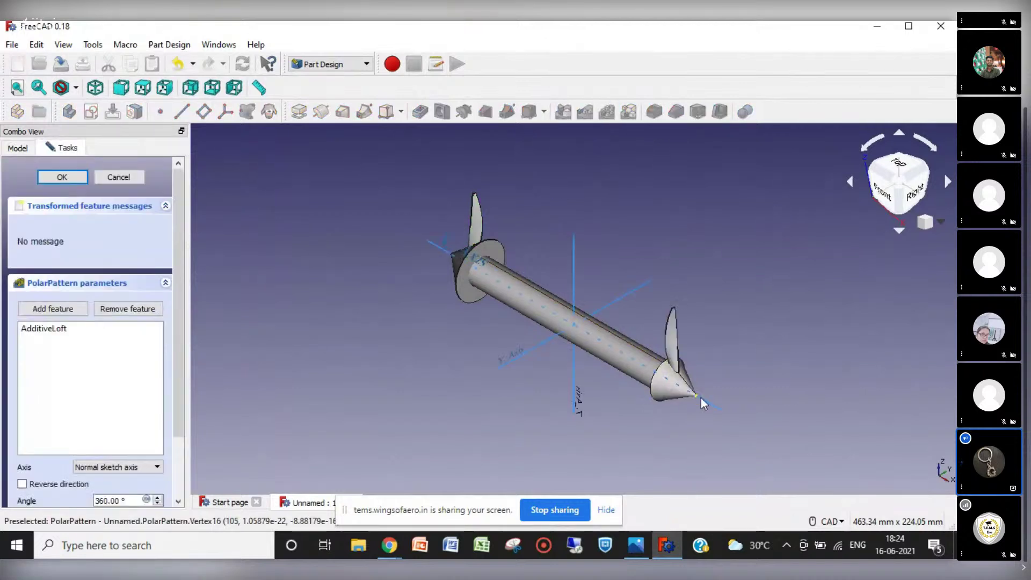
pyautogui.click(703, 405)
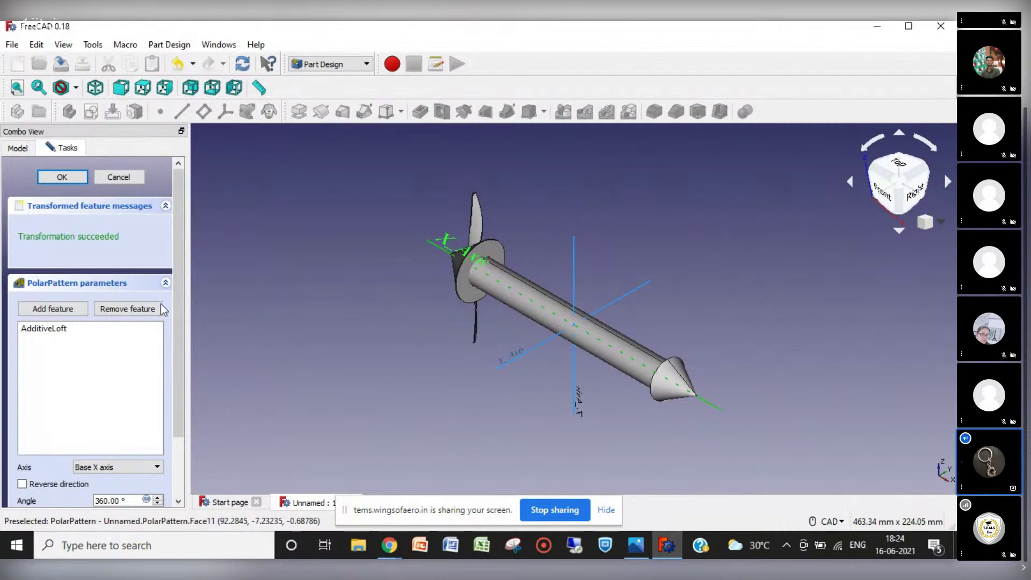
pyautogui.moveTo(180, 350); pyautogui.dragTo(185, 445)
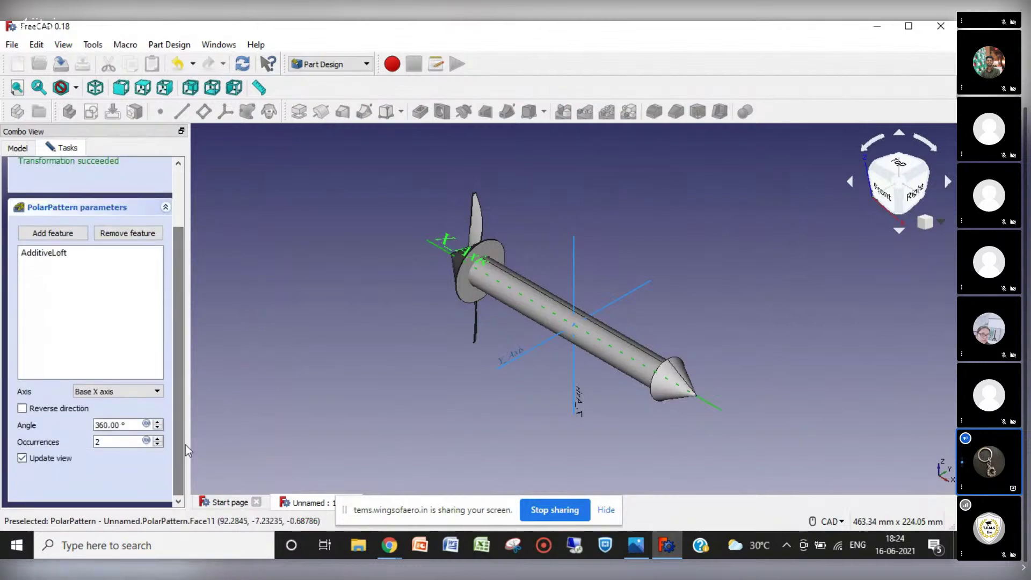
pyautogui.click(158, 439)
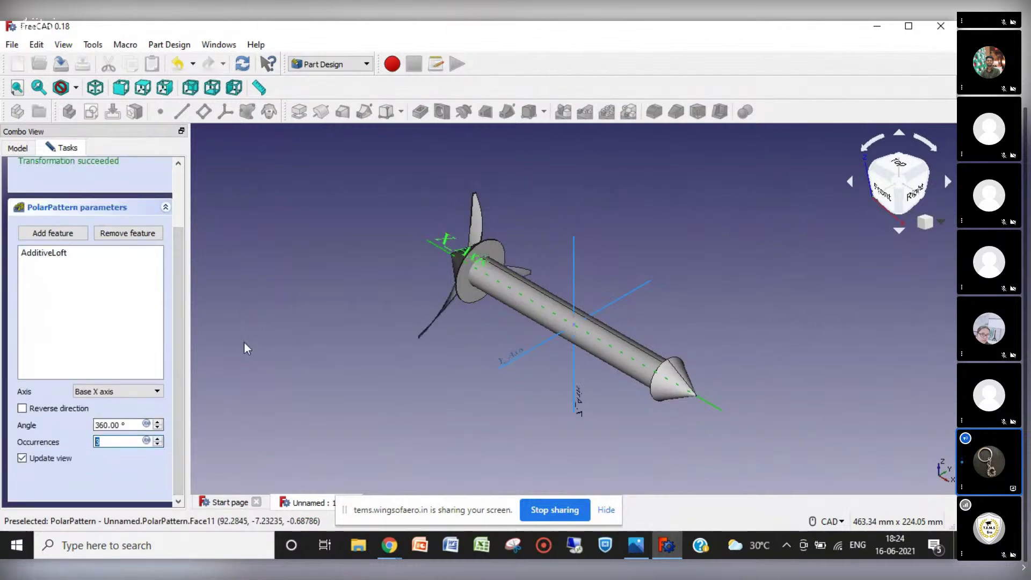
pyautogui.moveTo(179, 448); pyautogui.dragTo(169, 285)
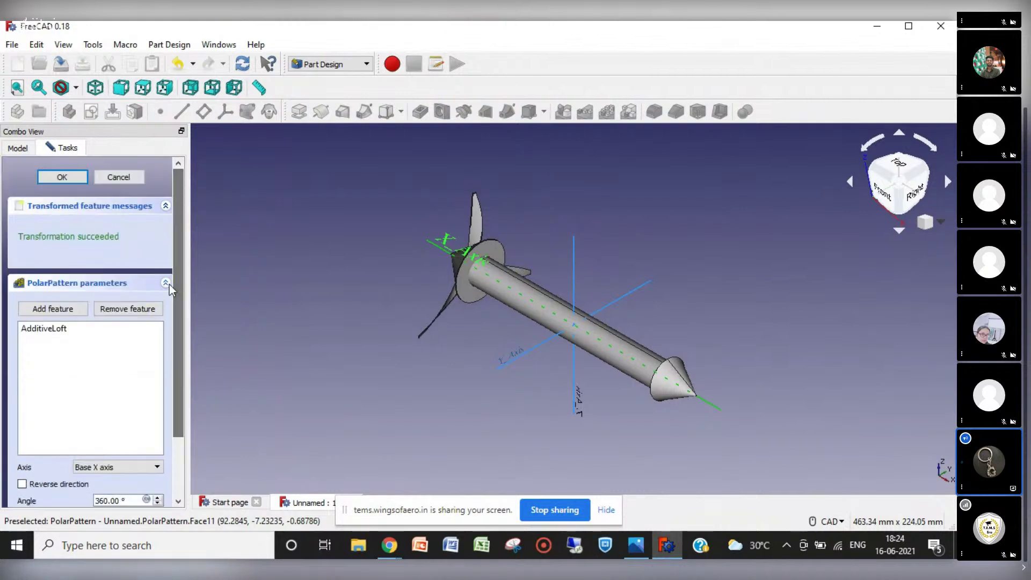
pyautogui.click(63, 178)
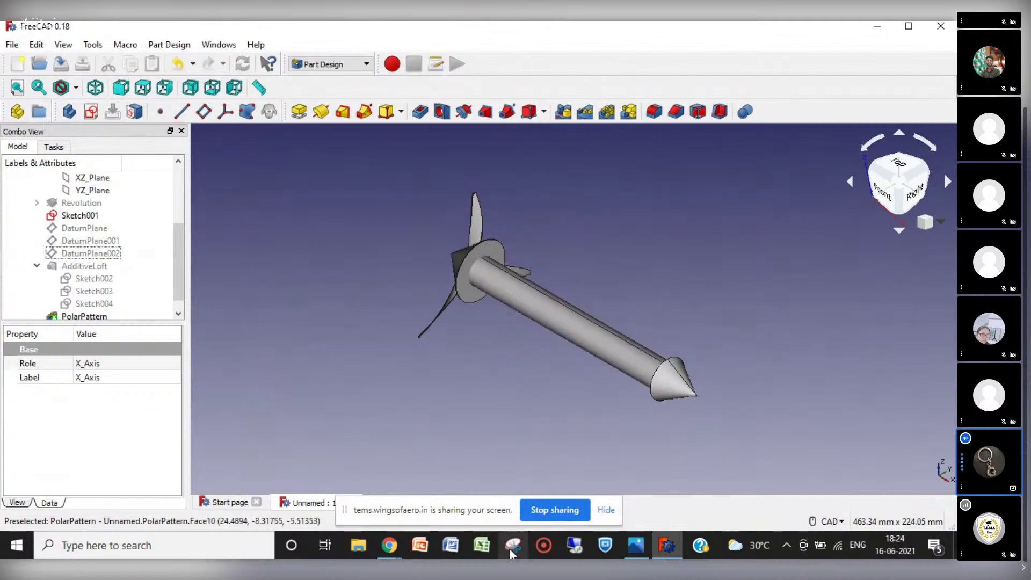
# Step: Start a new sketch on the XZ plane, consulting the engine diagram tbe.jfif in Photos for reference
pyautogui.click(644, 551)
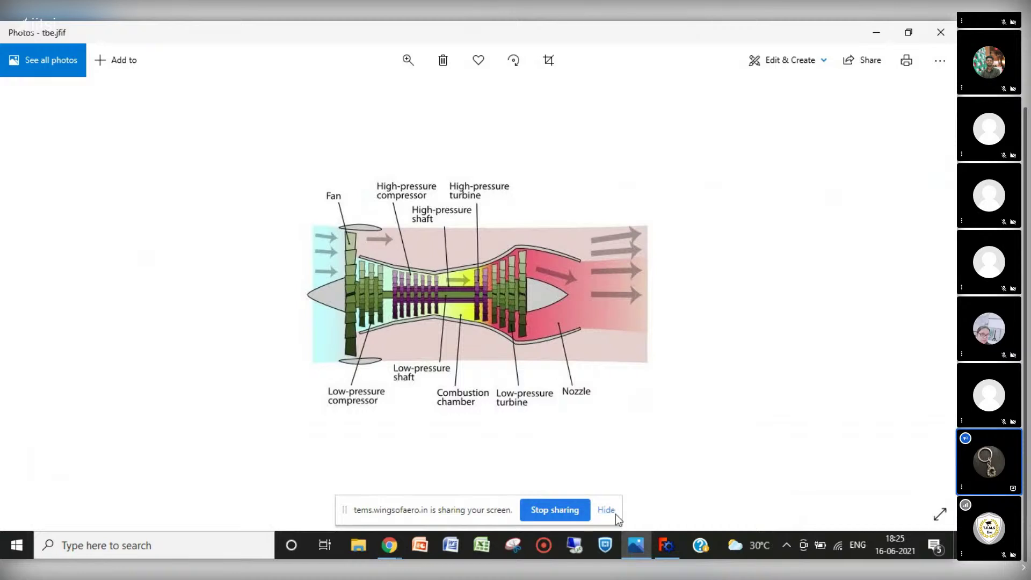
pyautogui.click(666, 546)
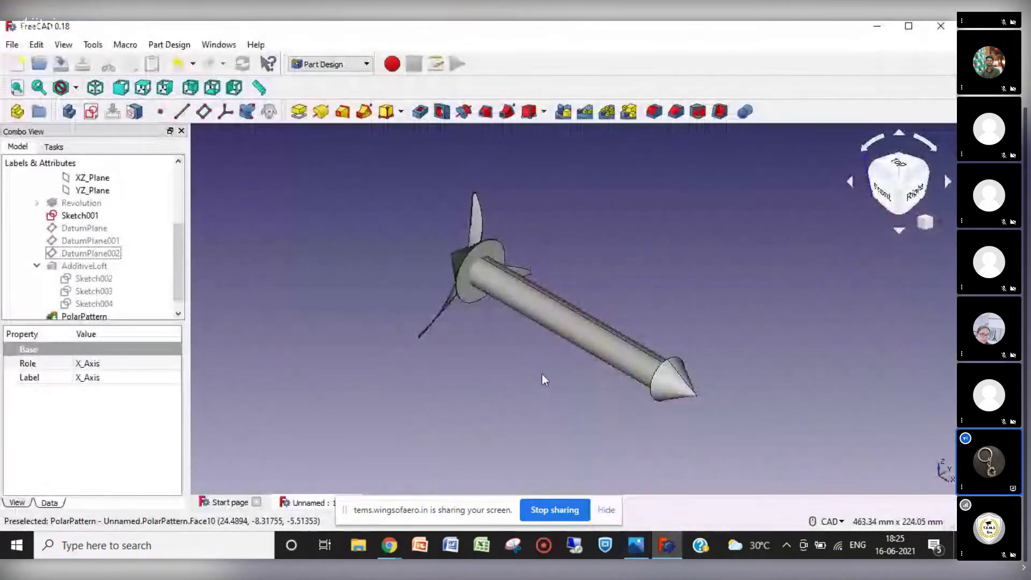
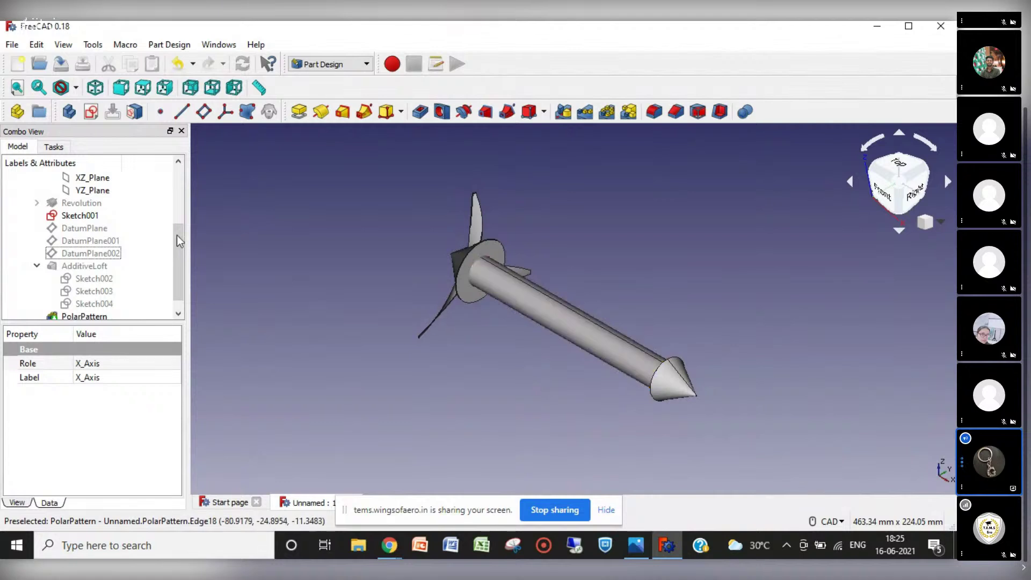
pyautogui.click(92, 177)
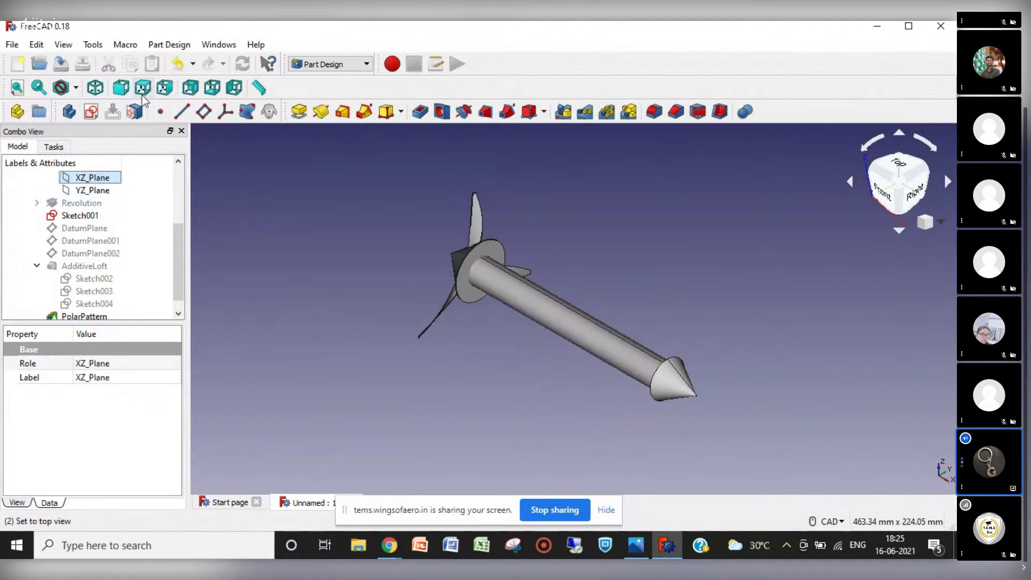
pyautogui.click(91, 112)
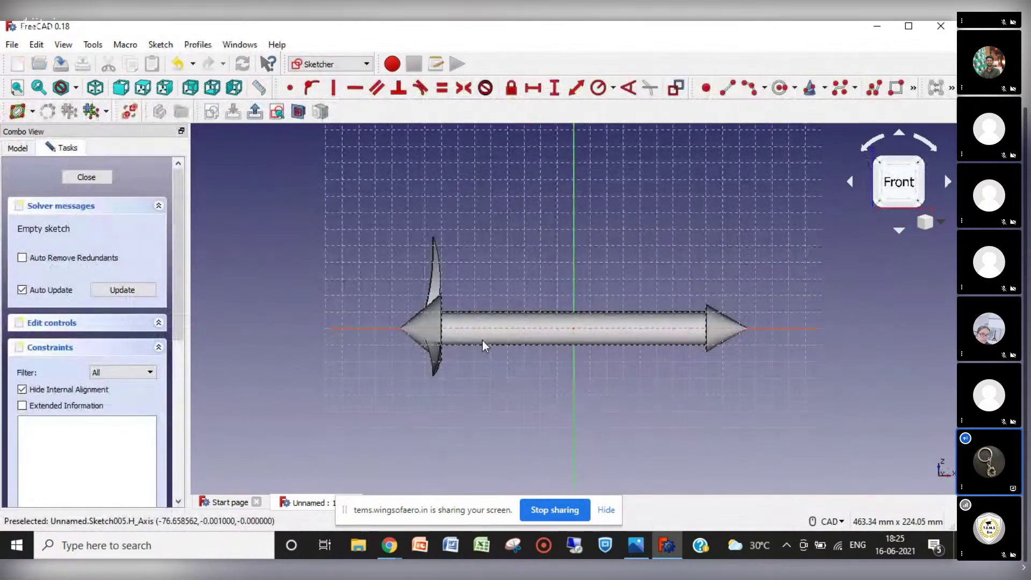
pyautogui.scroll(5, 482, 341)
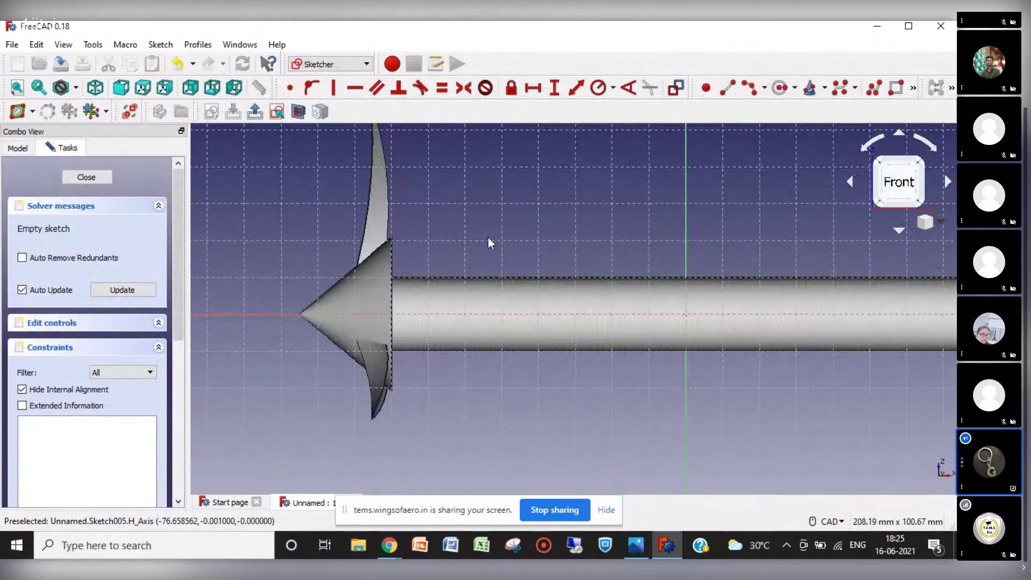
pyautogui.hotkey('alt', 'Tab')
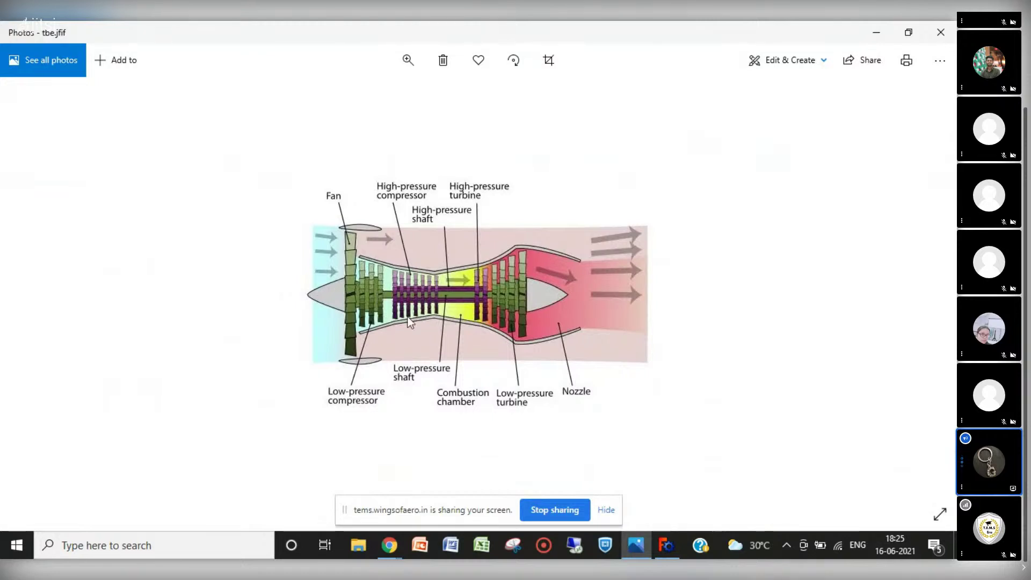
# Step: Return to FreeCAD and sketch a closed four-sided blade profile, about 30 mm tall, on the shaft's upper edge behind the nose cone
pyautogui.click(670, 547)
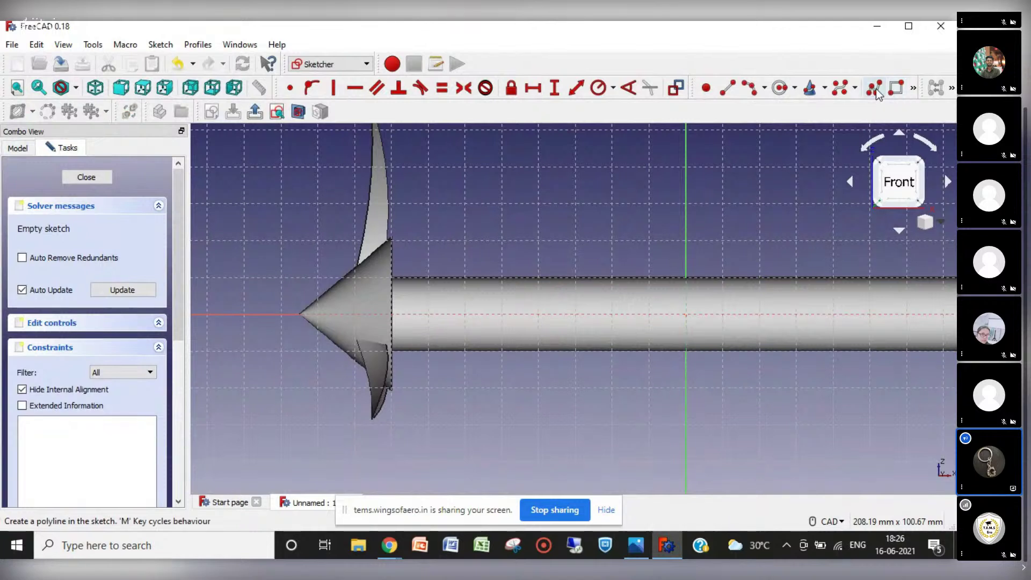
pyautogui.click(875, 88)
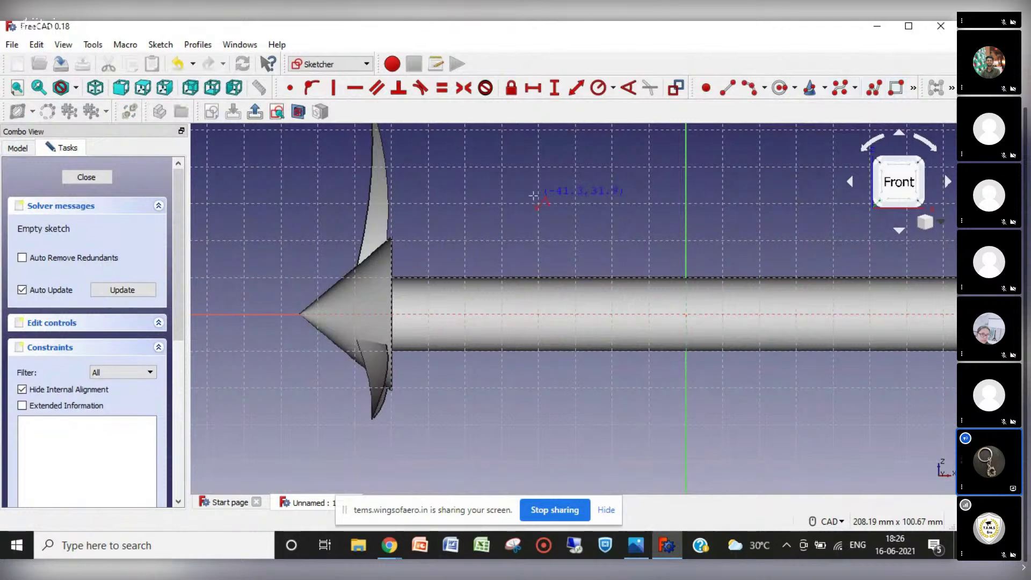
pyautogui.click(429, 278)
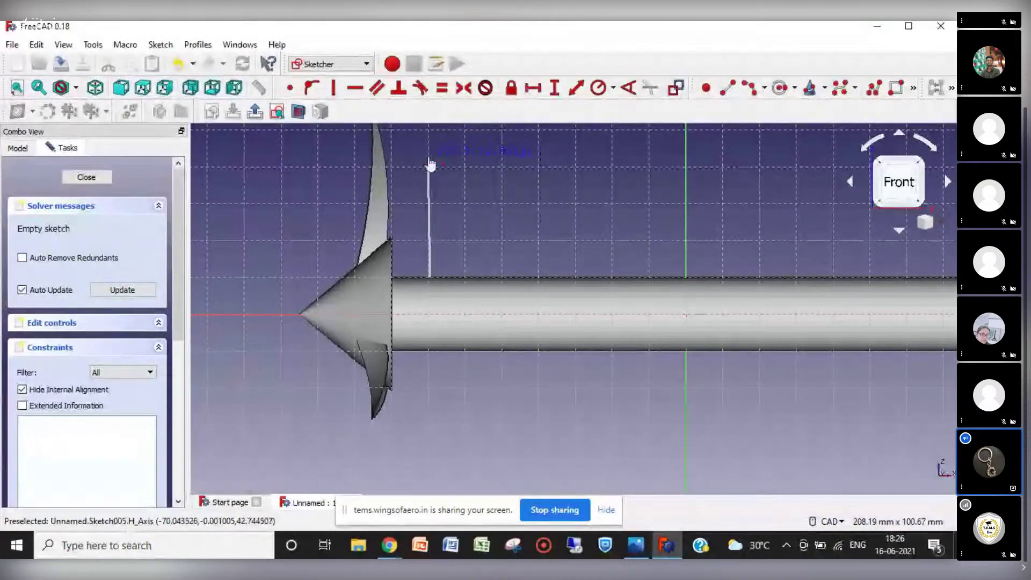
pyautogui.click(429, 159)
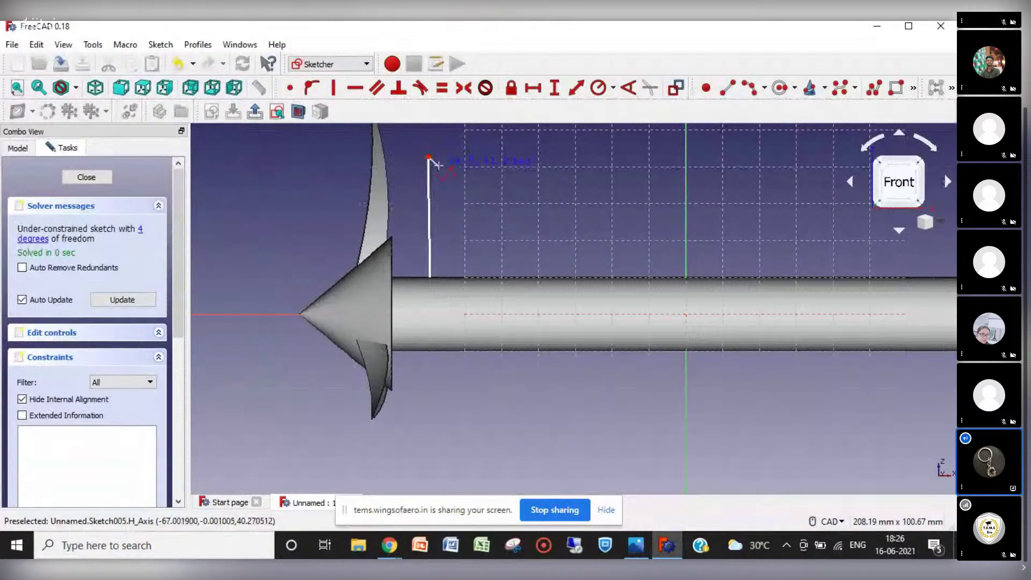
pyautogui.click(440, 166)
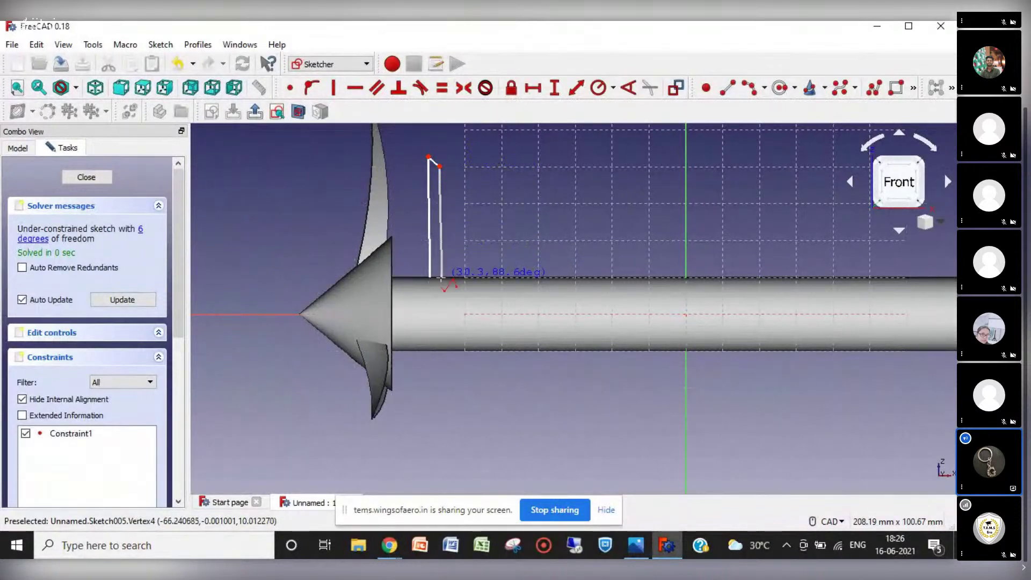
pyautogui.click(441, 279)
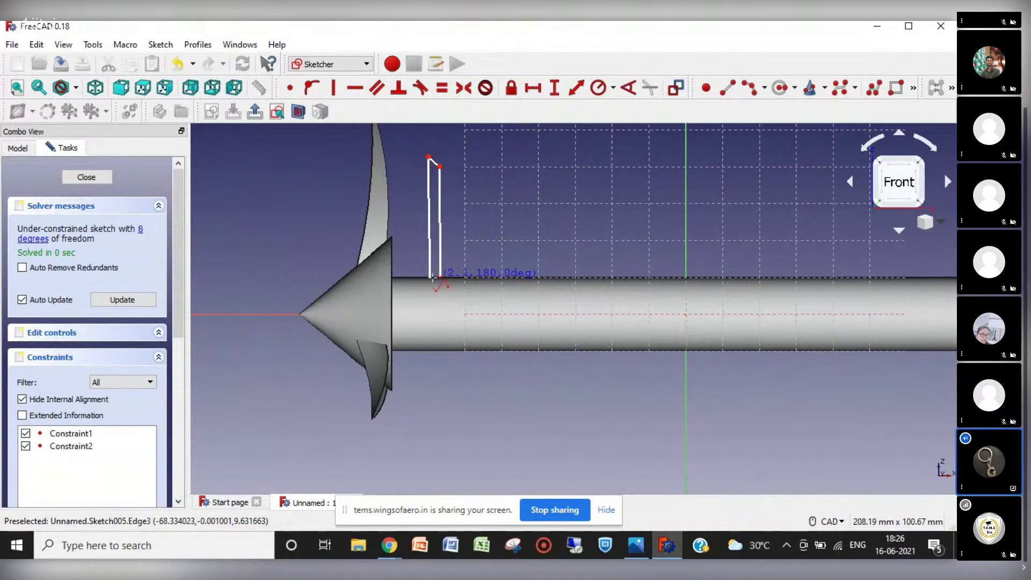
pyautogui.click(431, 278)
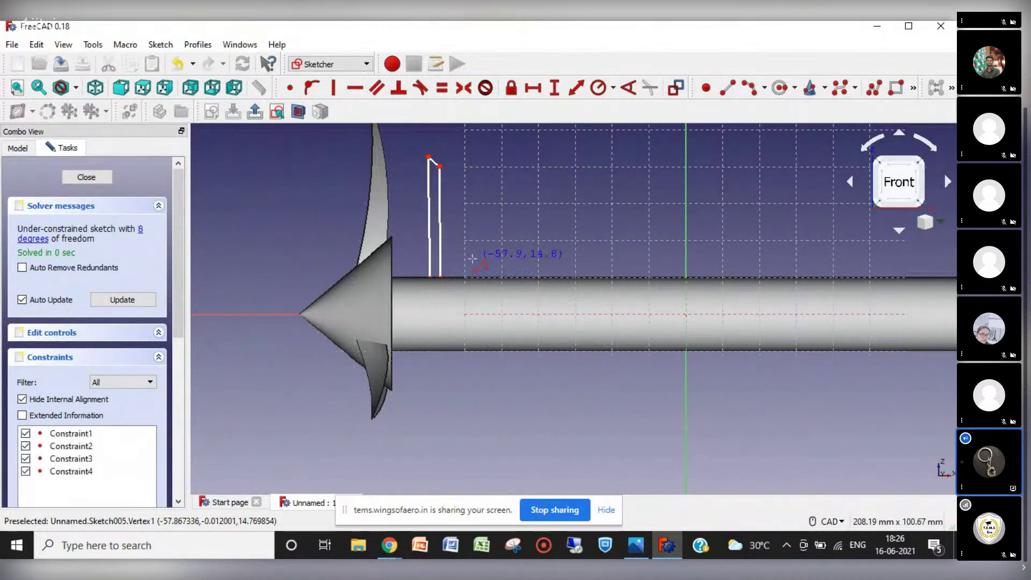
# Step: Sketch a second, slightly shorter closed blade profile with a sloped tip directly behind the first, its front side about 29.5 mm tall
pyautogui.click(450, 278)
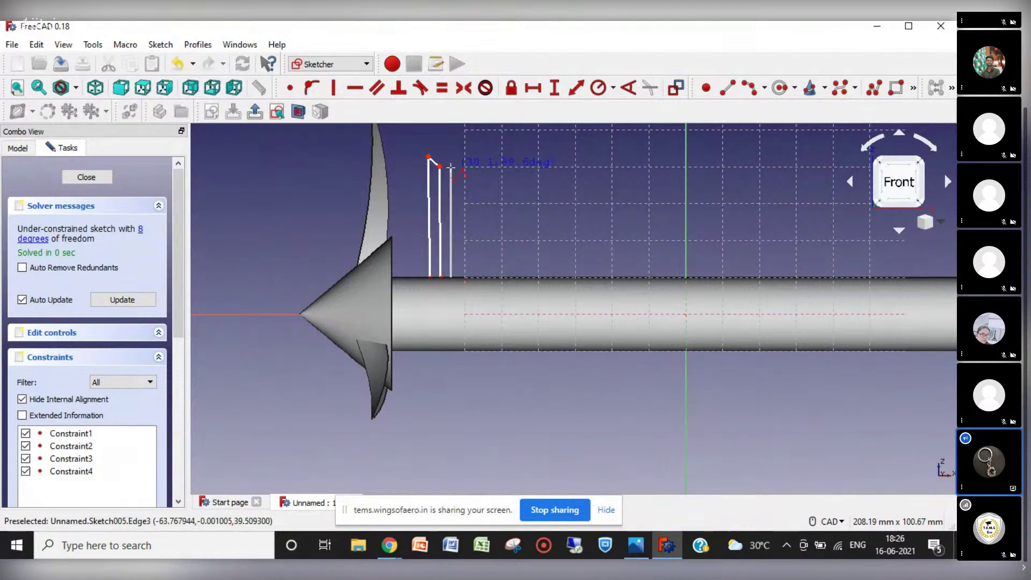
pyautogui.click(449, 169)
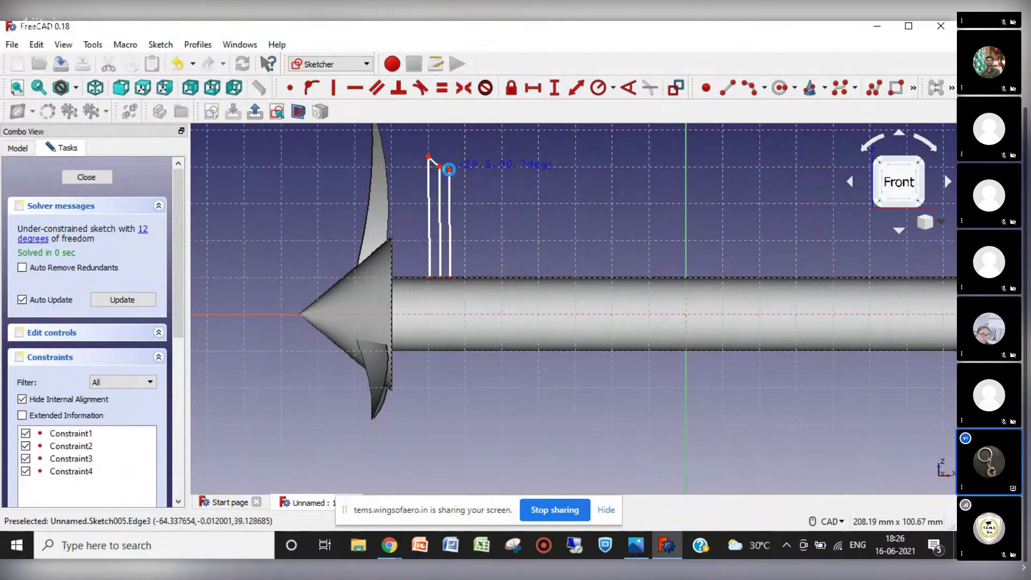
pyautogui.click(460, 178)
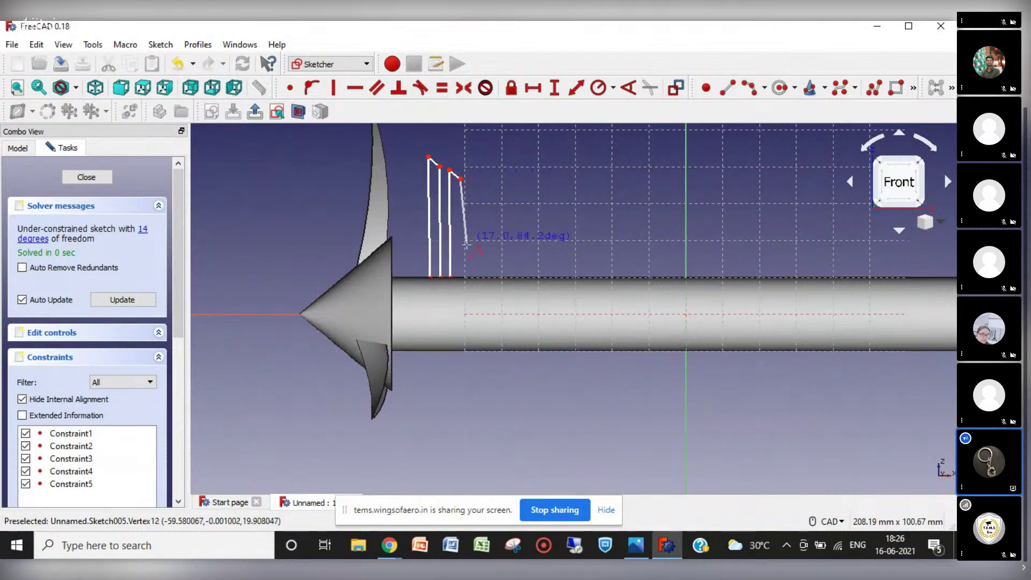
pyautogui.click(461, 278)
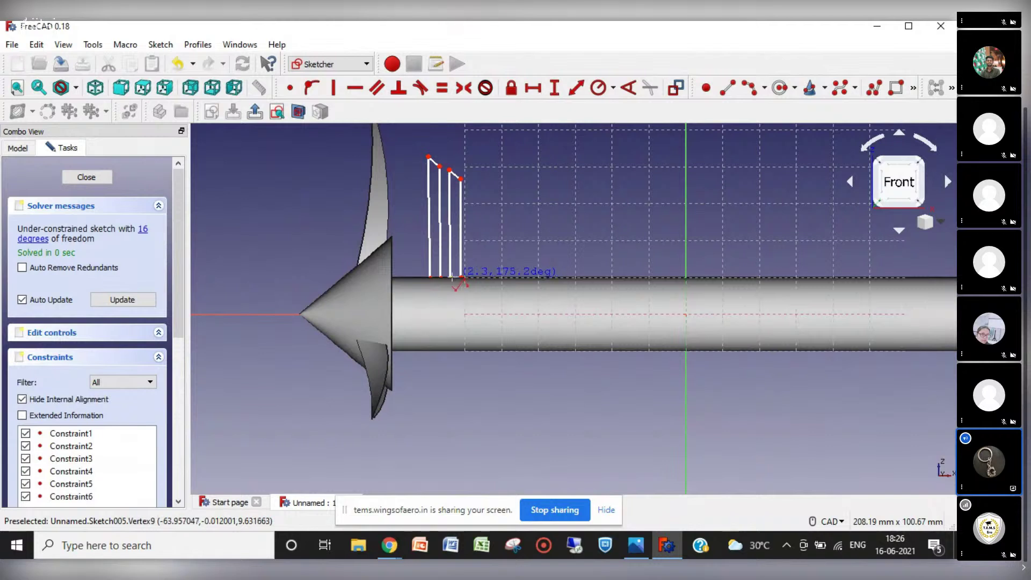
pyautogui.click(452, 278)
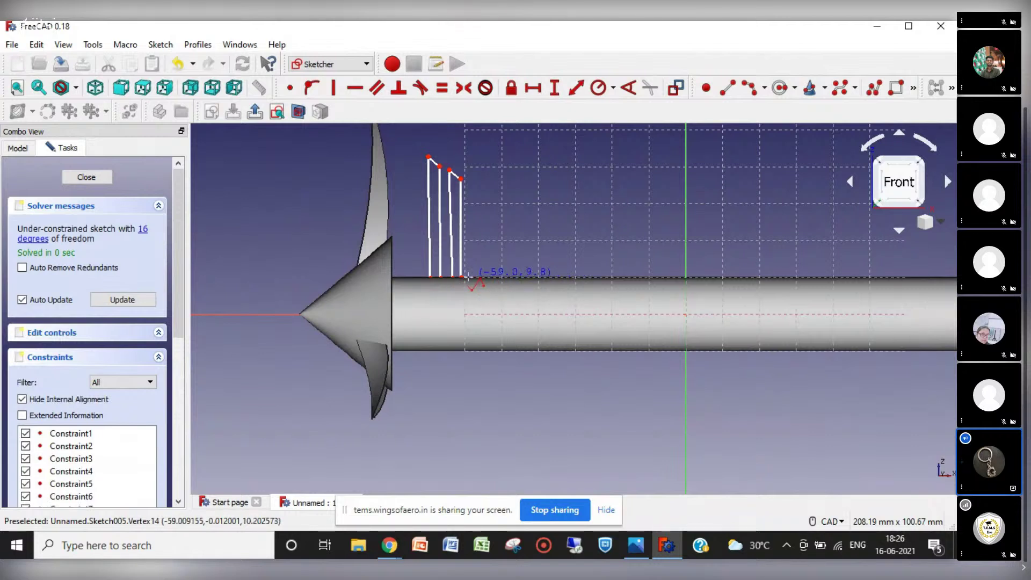
# Step: Sketch a third closed blade profile, about 25 mm tall with a sloped tip, behind the second one on the shaft's upper edge
pyautogui.click(467, 277)
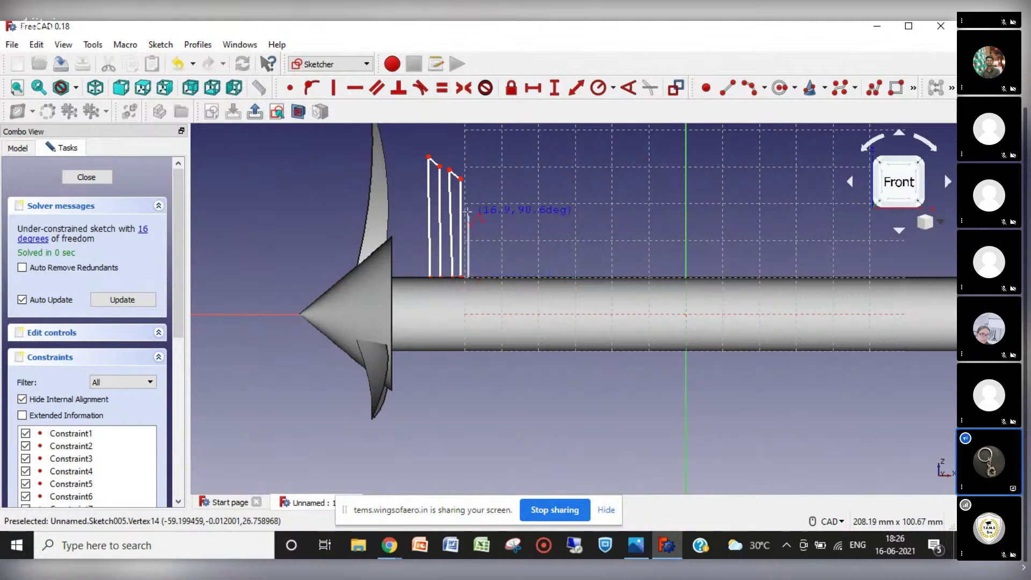
pyautogui.click(468, 184)
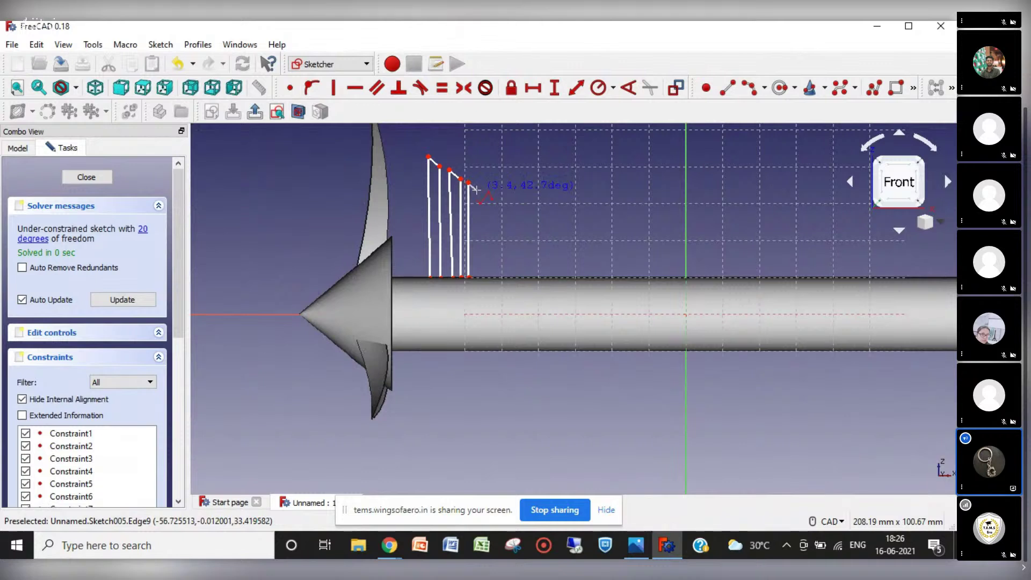
pyautogui.click(477, 190)
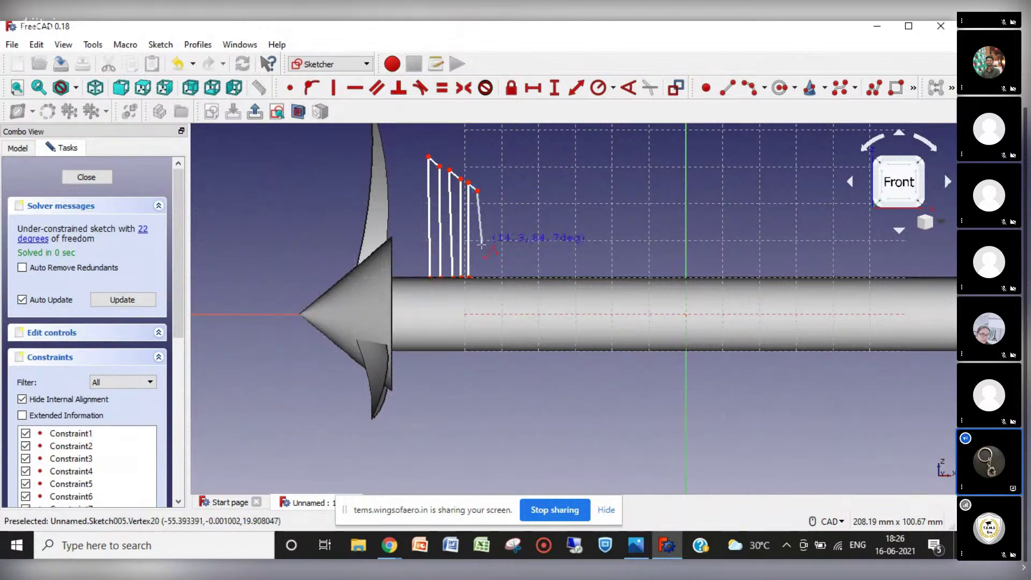
pyautogui.click(477, 277)
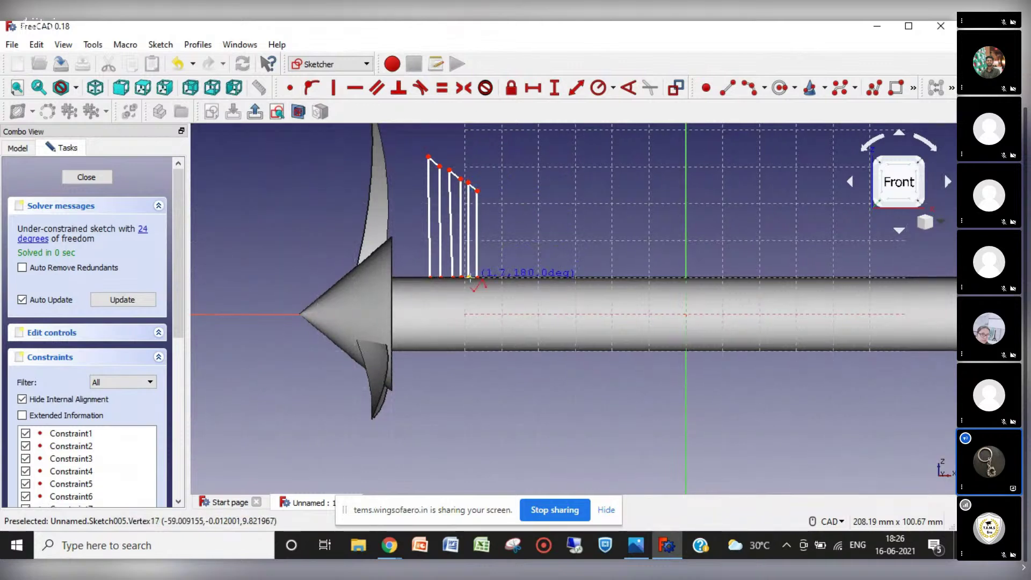
pyautogui.click(469, 278)
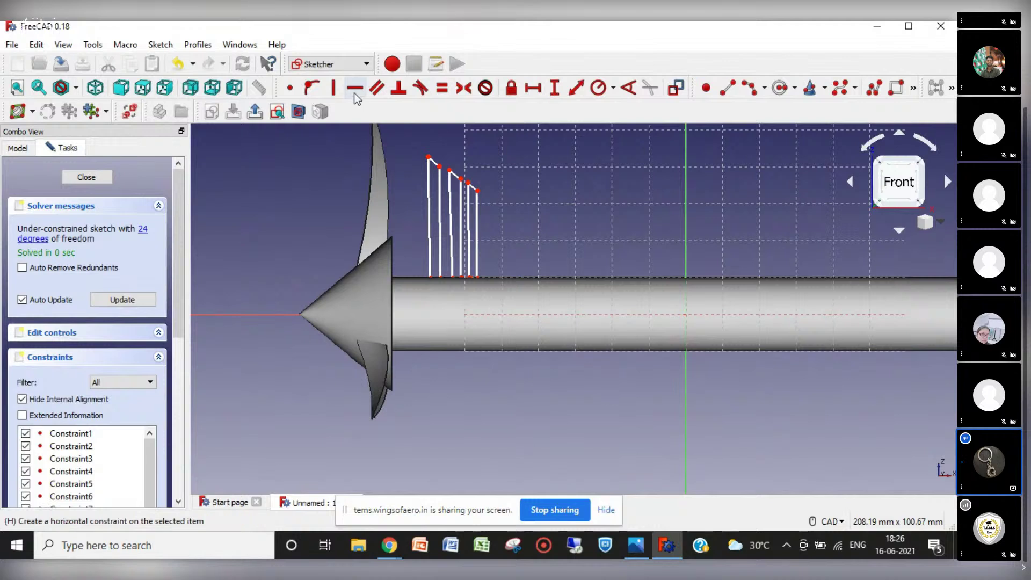
# Step: Apply vertical constraints to the long side edges of the three blade profiles
pyautogui.click(332, 89)
pyautogui.click(430, 255)
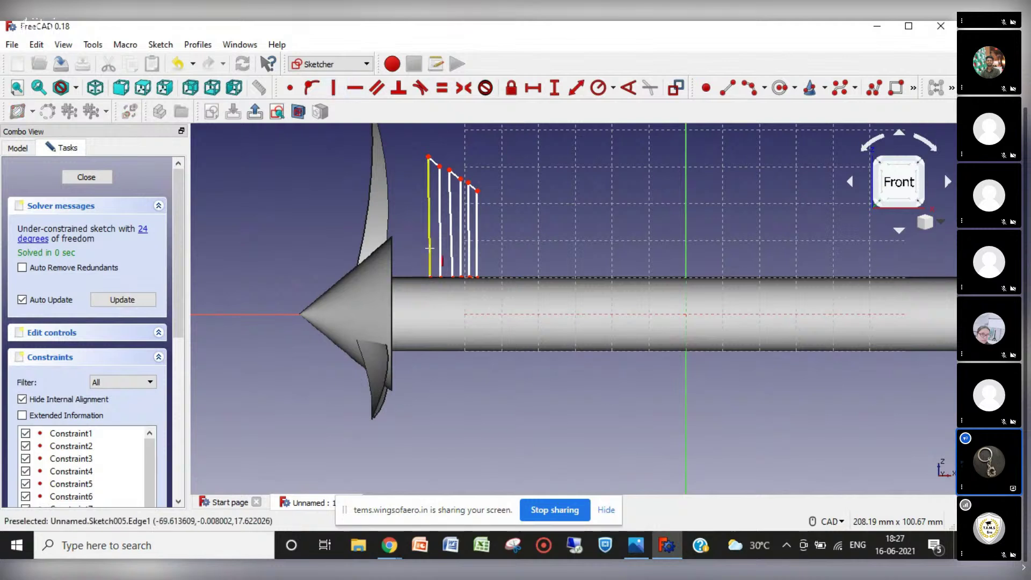
pyautogui.click(440, 247)
pyautogui.click(452, 252)
pyautogui.click(469, 247)
pyautogui.click(477, 253)
pyautogui.press('Escape')
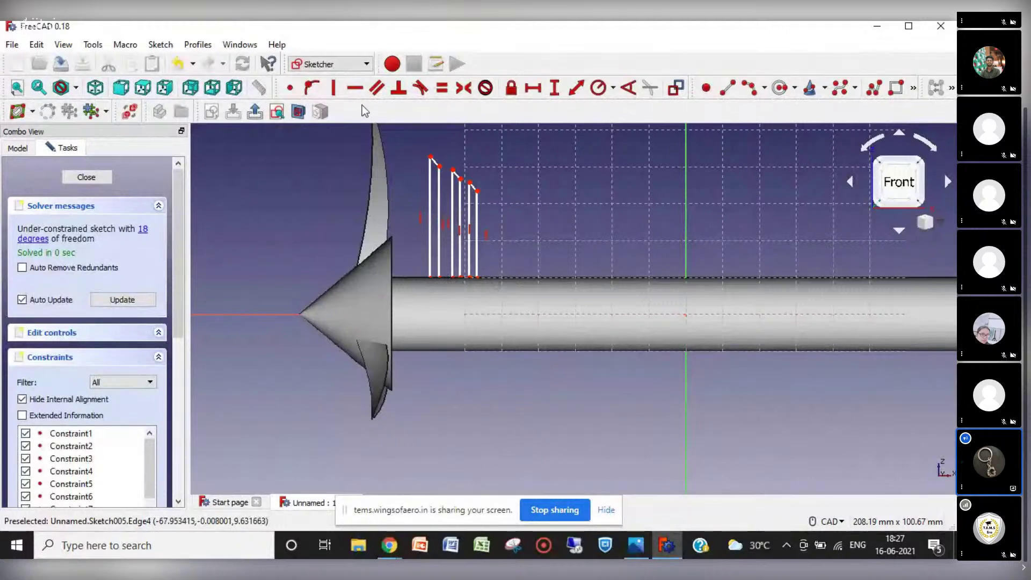
# Step: Apply horizontal constraints to the base edges of the first and third blade profiles
pyautogui.click(355, 88)
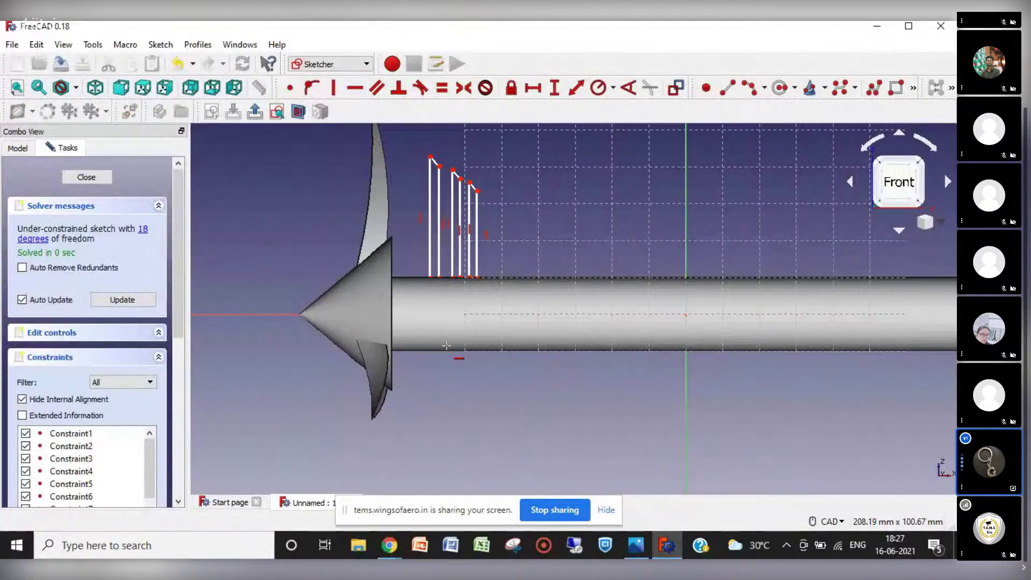
pyautogui.click(438, 279)
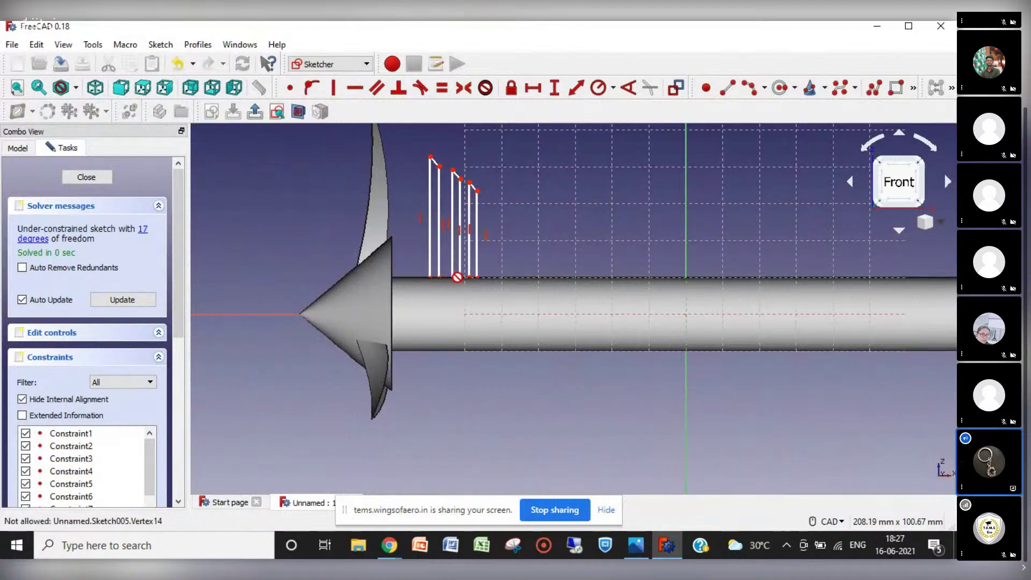
pyautogui.scroll(5, 458, 277)
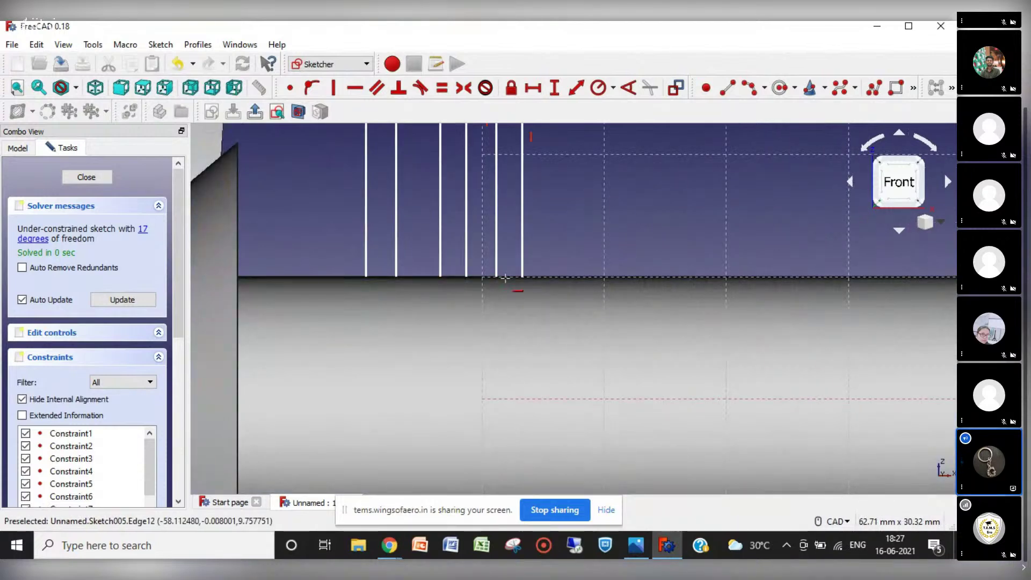
pyautogui.click(522, 270)
pyautogui.scroll(-5, 524, 270)
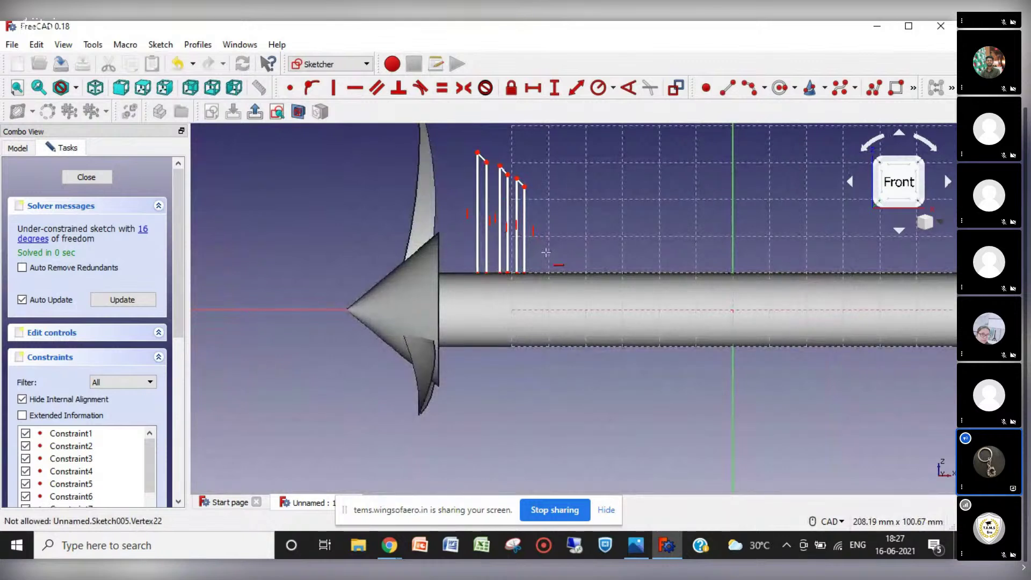
pyautogui.press('Escape')
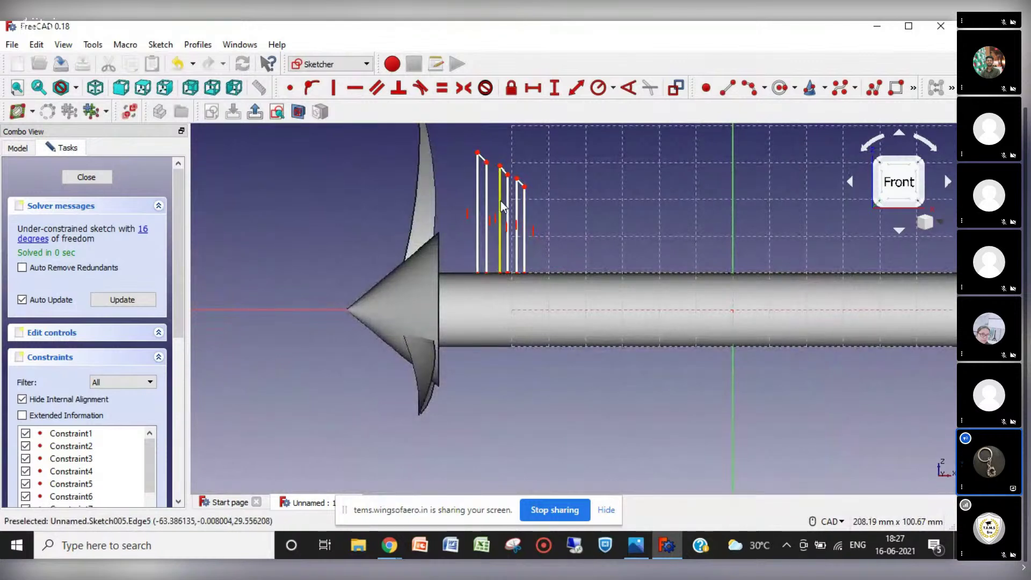
# Step: Move the second and third blade profiles closer to the first, and constrain the middle profile's base edge horizontal
pyautogui.moveTo(502, 206)
pyautogui.mouseDown()
pyautogui.moveTo(524, 244)
pyautogui.moveTo(496, 274)
pyautogui.mouseUp()
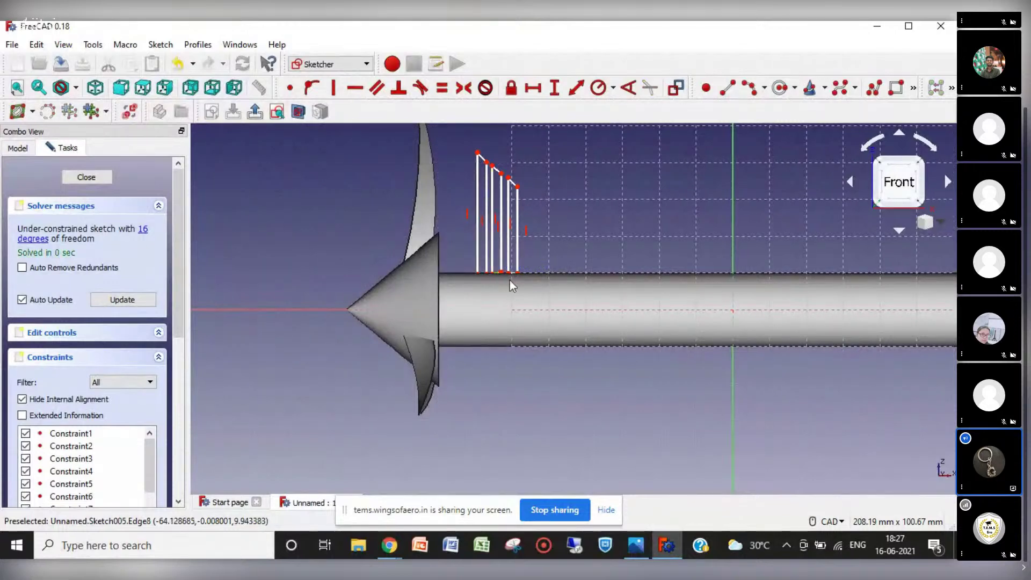
pyautogui.scroll(5, 496, 276)
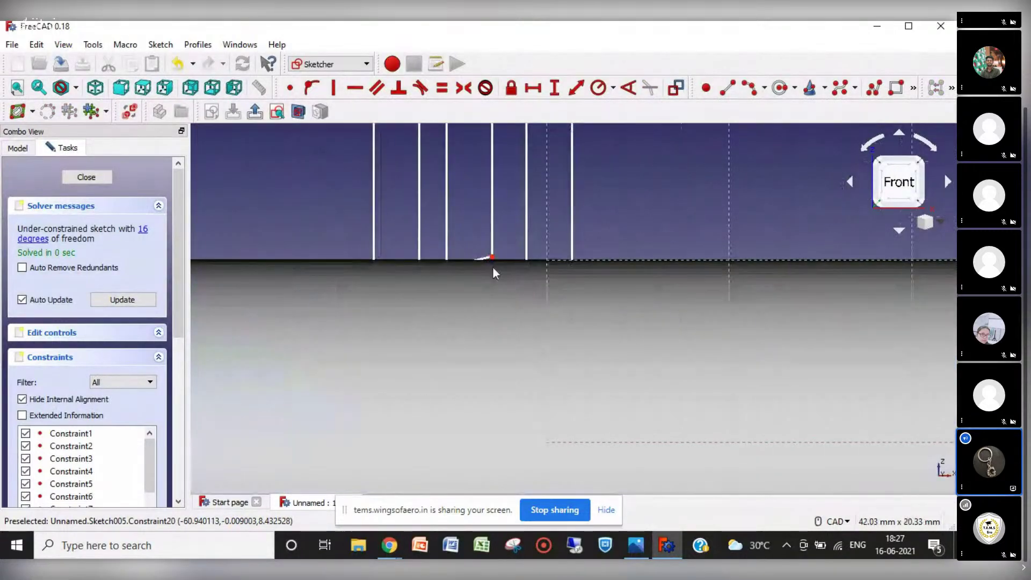
pyautogui.click(484, 259)
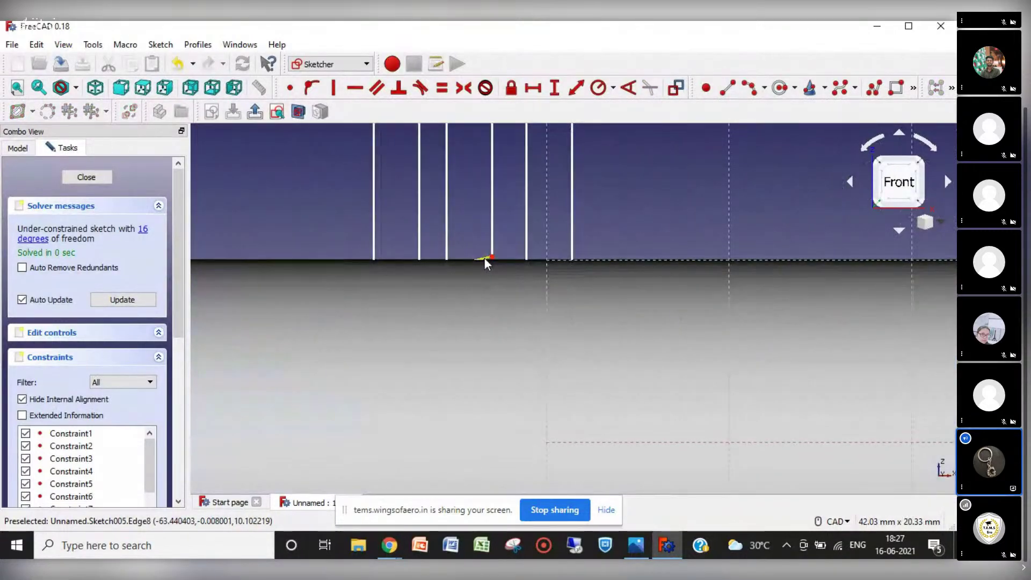
pyautogui.click(356, 88)
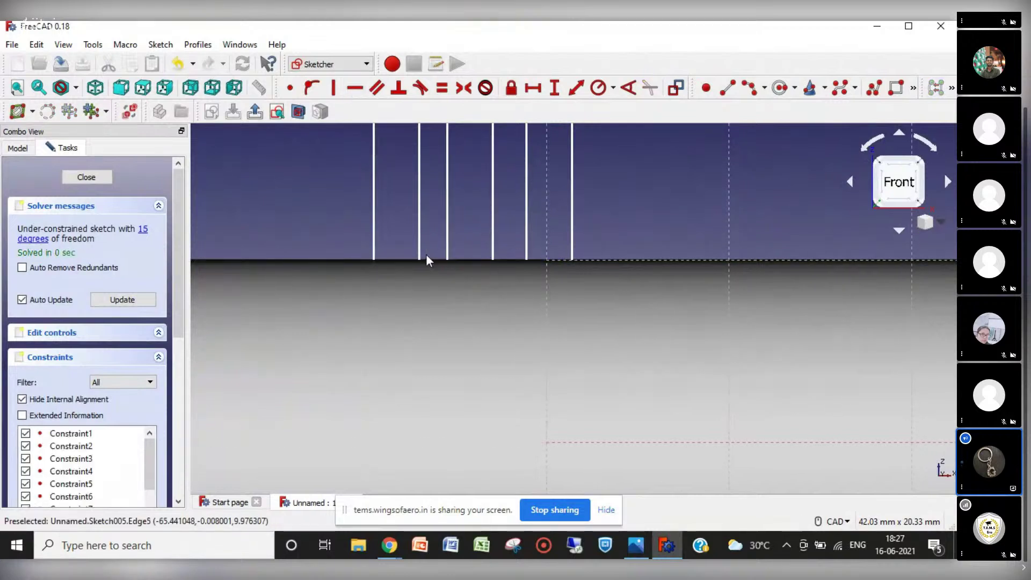
# Step: Shift the side edges of the three blade profiles along the shaft to even out their widths and gaps
pyautogui.moveTo(420, 253)
pyautogui.mouseDown()
pyautogui.moveTo(418, 241)
pyautogui.moveTo(404, 266)
pyautogui.mouseUp()
pyautogui.moveTo(532, 256); pyautogui.dragTo(565, 255)
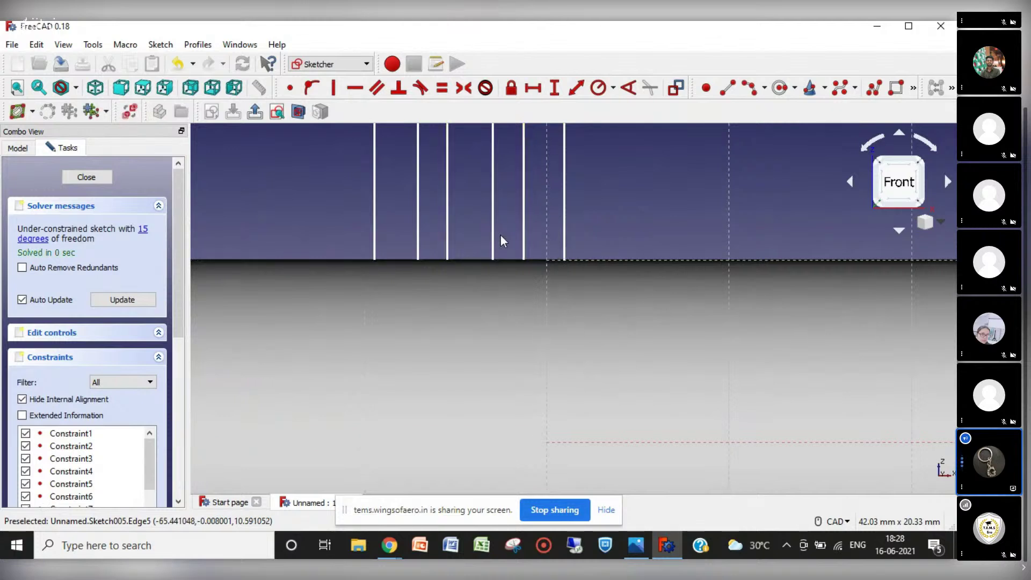
pyautogui.moveTo(492, 244); pyautogui.dragTo(487, 245)
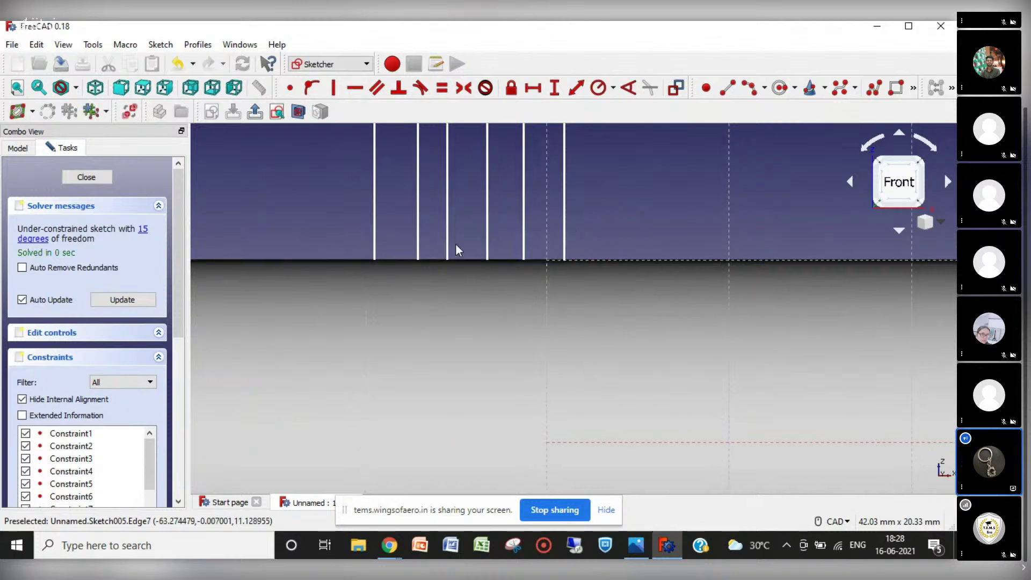
pyautogui.moveTo(418, 244); pyautogui.dragTo(411, 245)
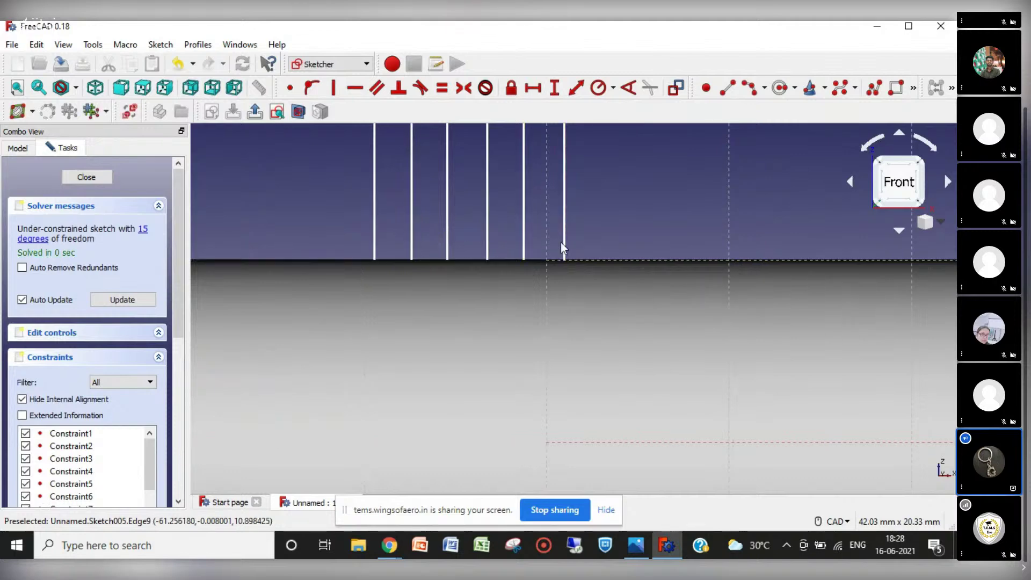
pyautogui.scroll(-5, 561, 243)
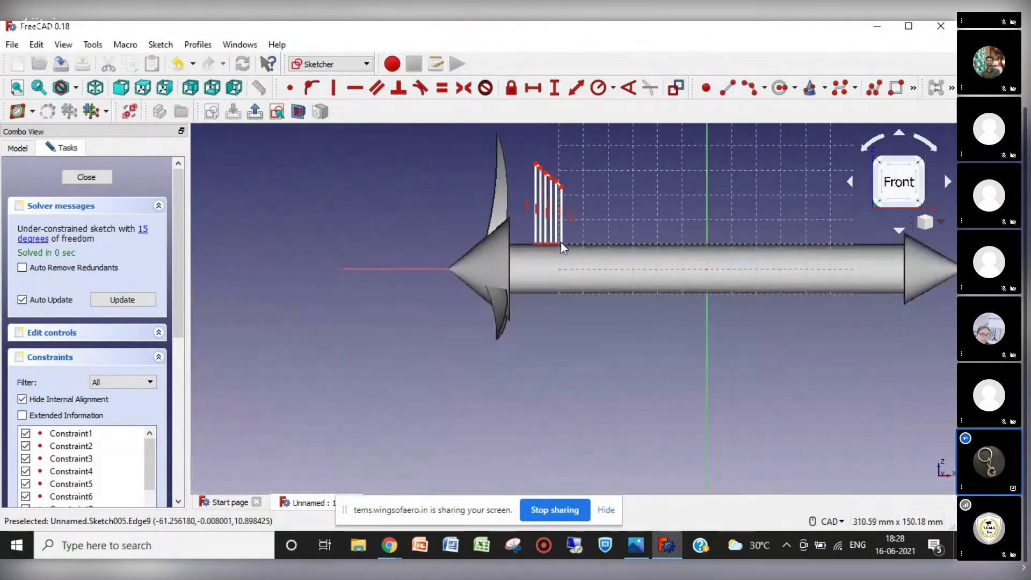
# Step: Sketch a narrow slanted-top polyline blade profile on the shaft's upper edge at about X -50 mm, behind the three existing profiles
pyautogui.scroll(3, 575, 218)
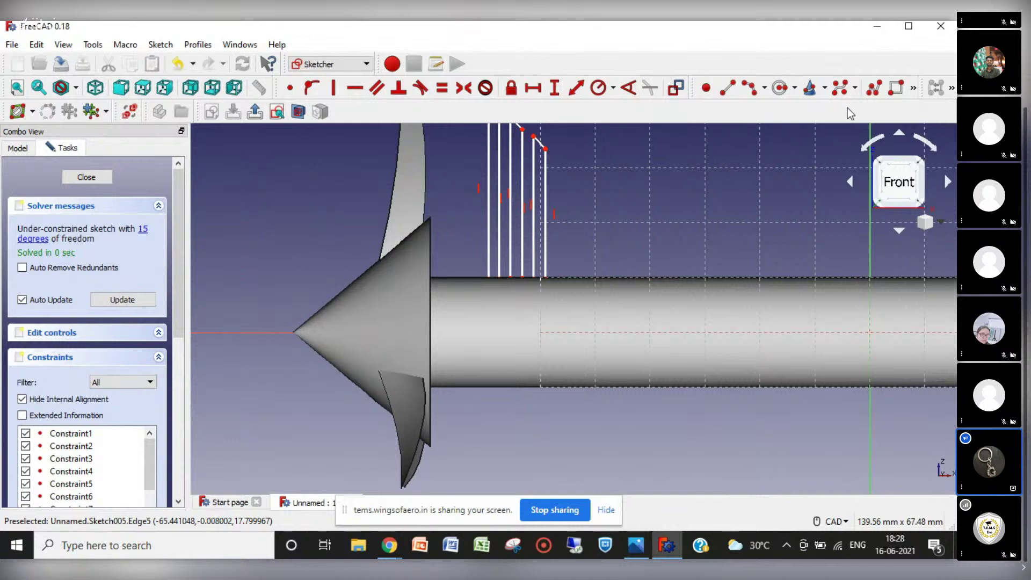
pyautogui.click(874, 91)
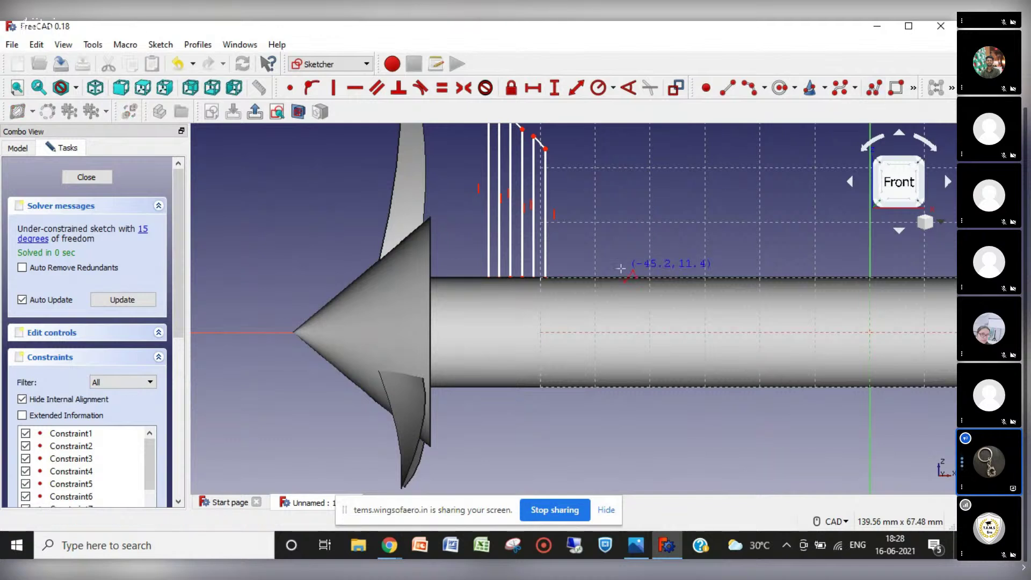
pyautogui.click(595, 278)
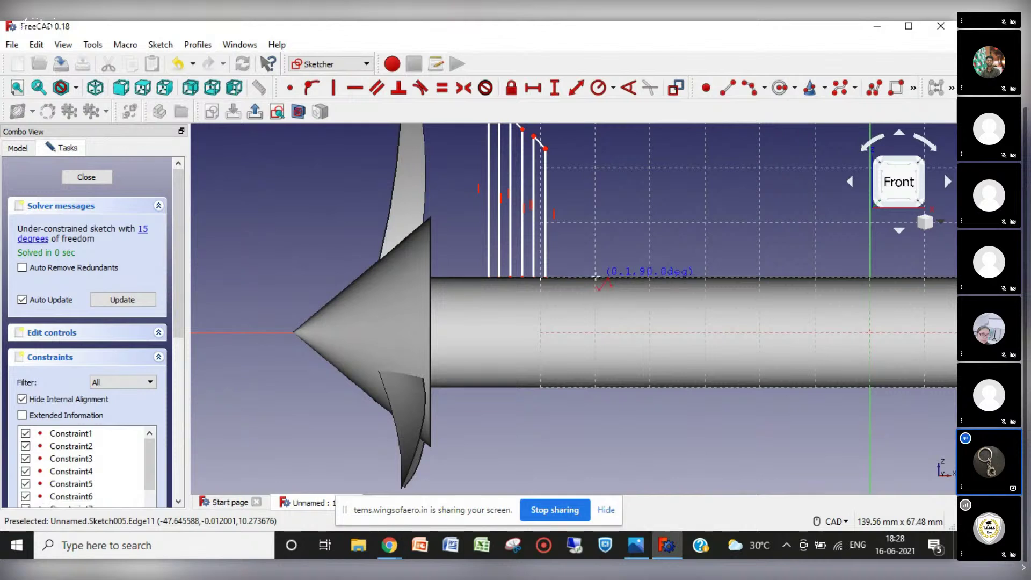
pyautogui.click(596, 170)
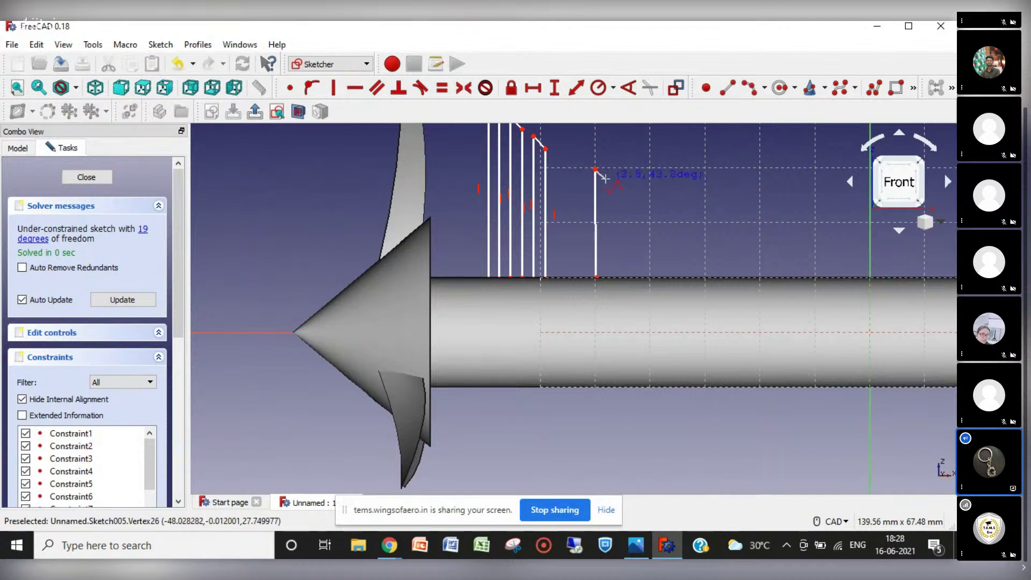
pyautogui.click(605, 179)
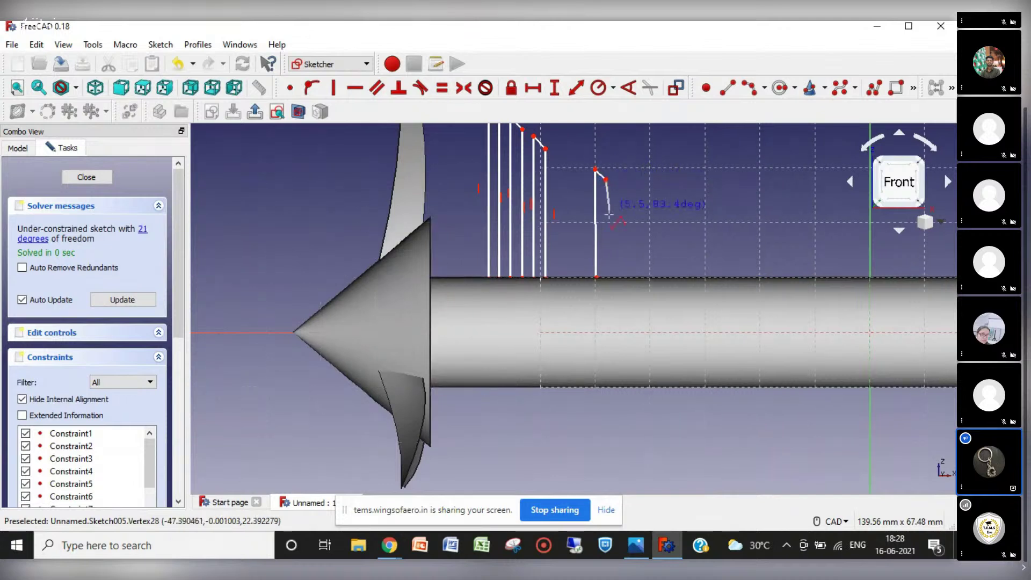
pyautogui.click(606, 278)
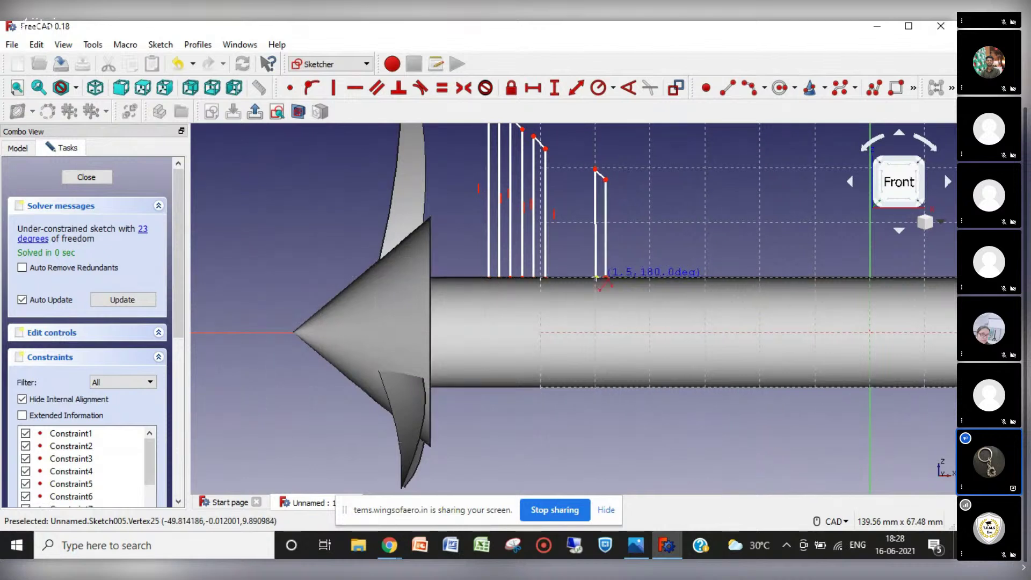
# Step: Sketch two successively shorter slanted-top blade profiles with bases on the shaft's upper edge, starting at about X -46 mm and X -42 mm
pyautogui.click(619, 277)
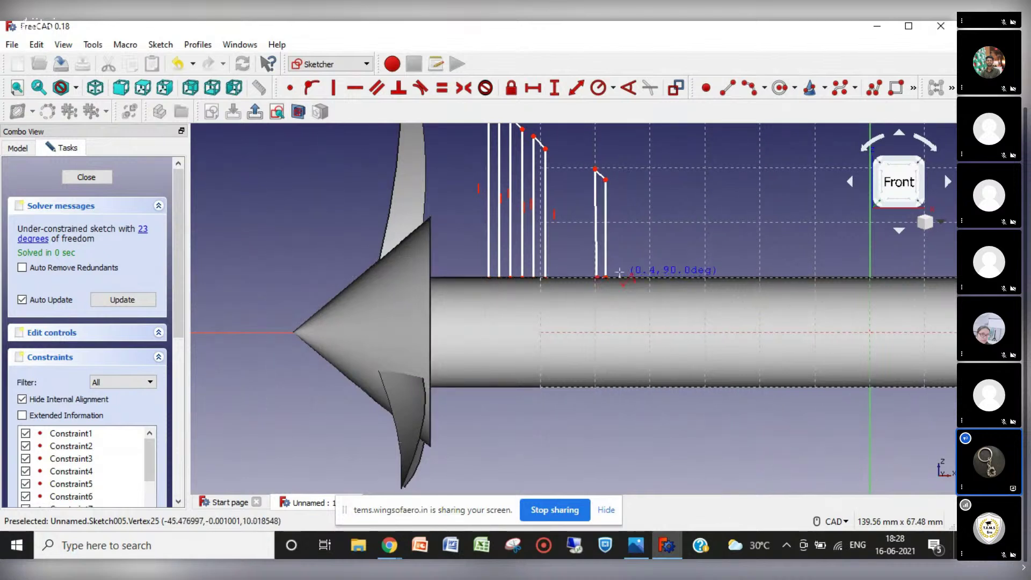
pyautogui.click(618, 187)
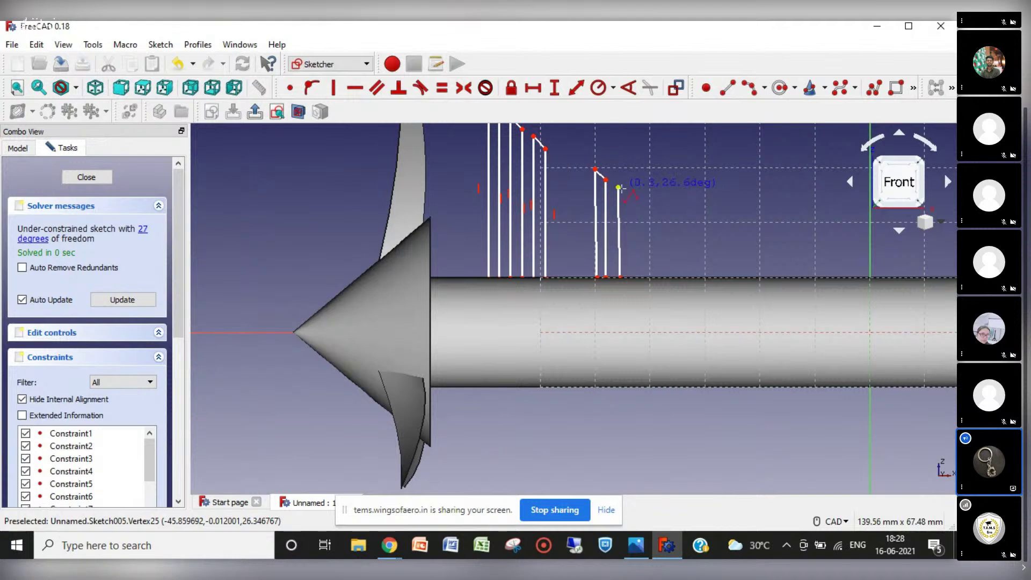
pyautogui.click(629, 194)
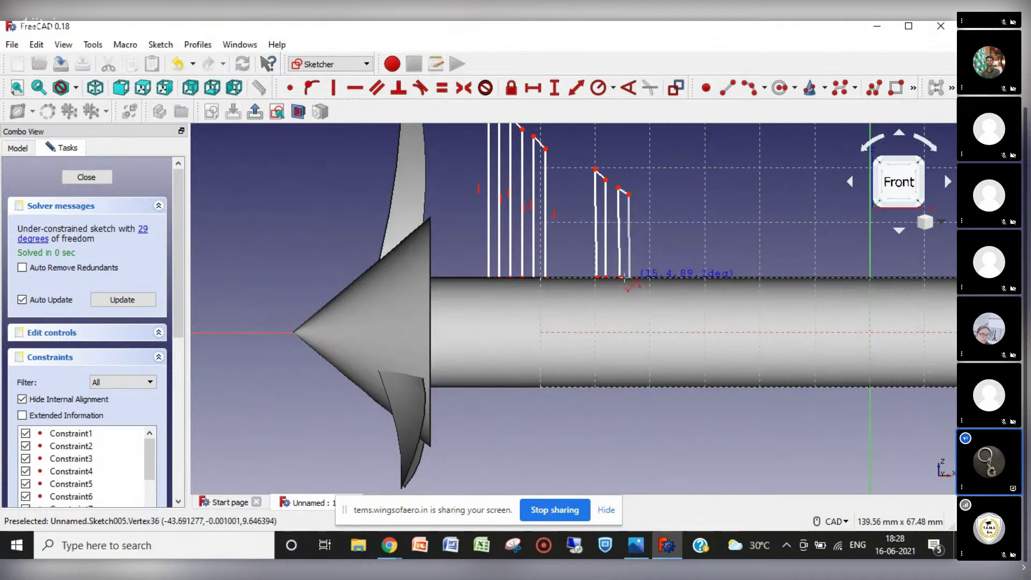
pyautogui.click(628, 277)
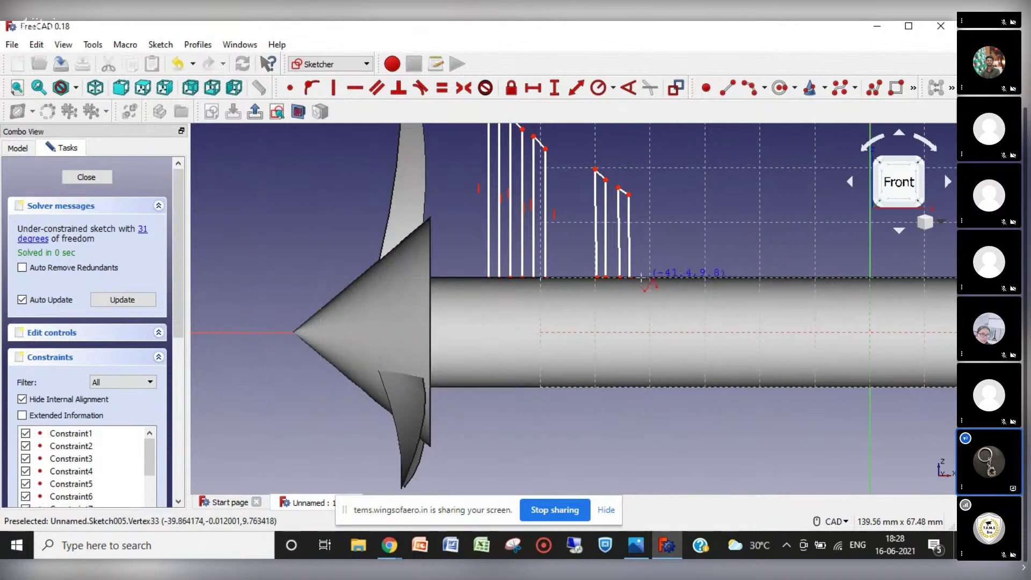
pyautogui.click(640, 277)
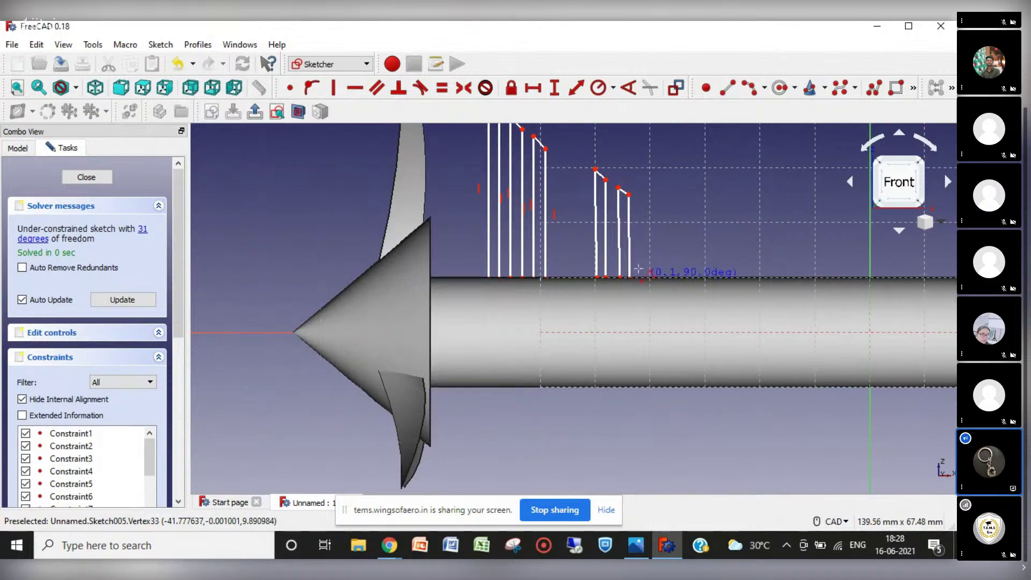
pyautogui.click(640, 202)
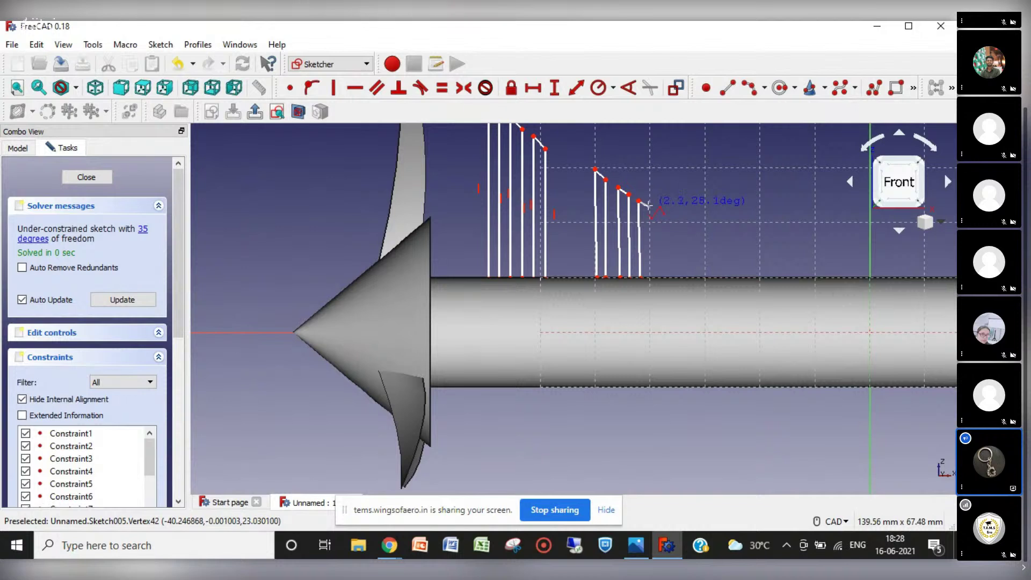
pyautogui.click(649, 206)
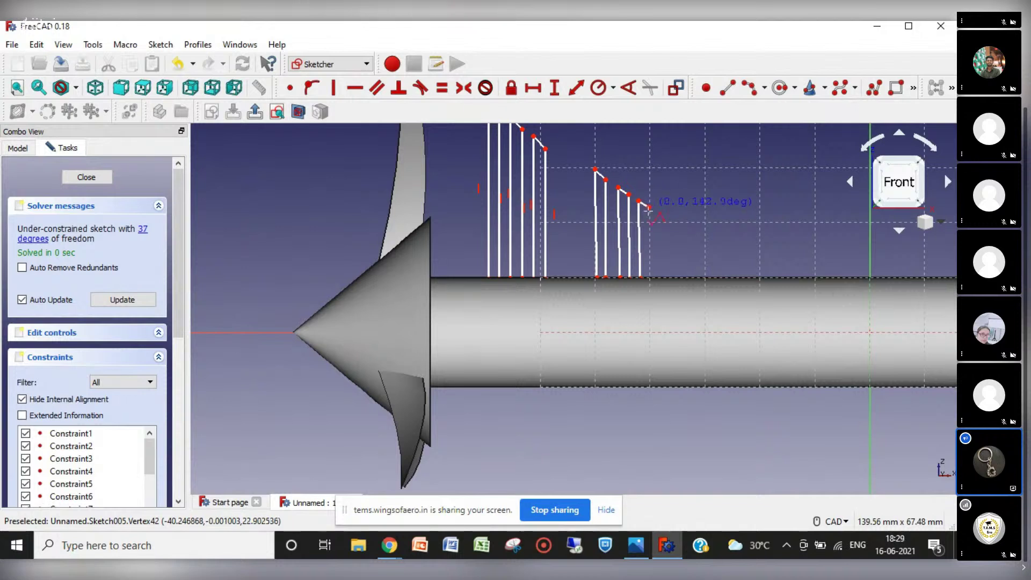
pyautogui.click(650, 277)
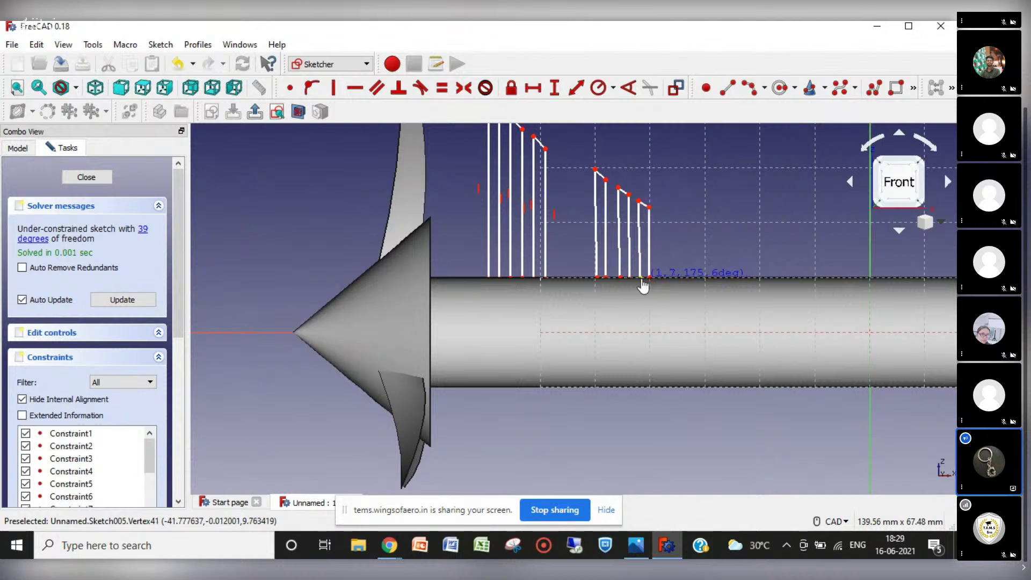
# Step: Add the fourth and fifth slanted-top blade profiles on the shaft's upper edge, continuing the descending height toward about X -32 mm
pyautogui.click(661, 277)
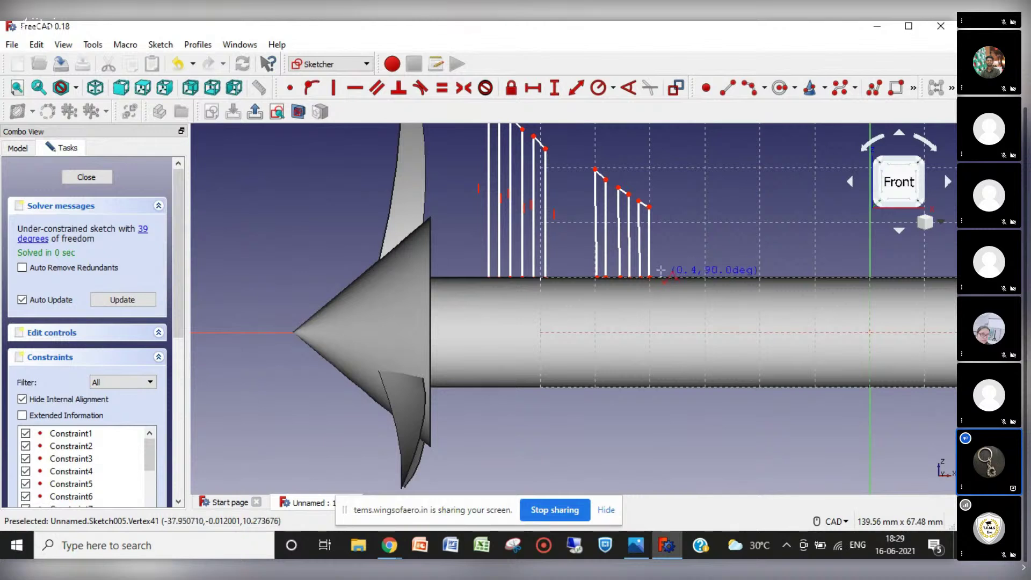
pyautogui.click(661, 211)
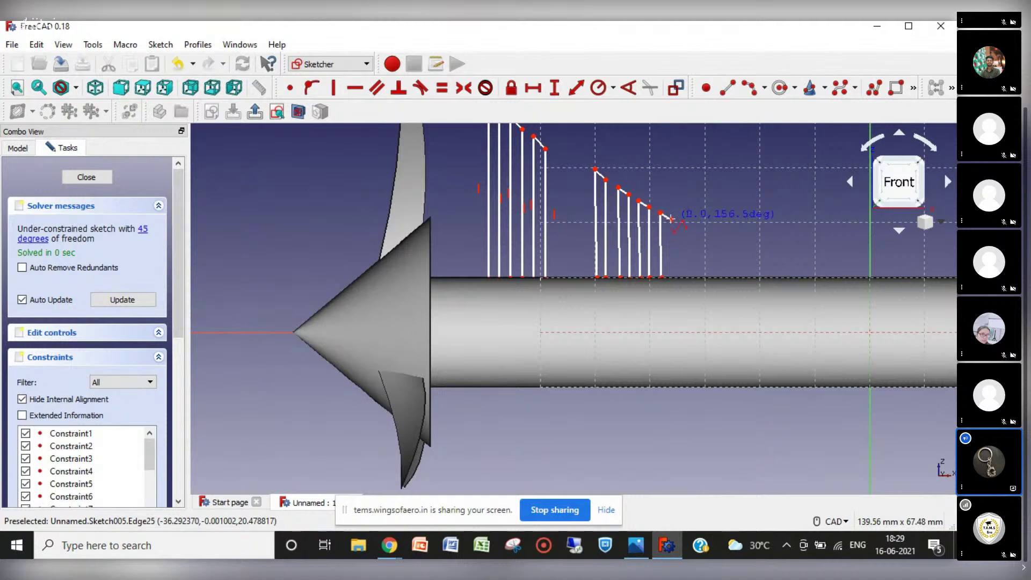
pyautogui.click(672, 277)
pyautogui.click(662, 278)
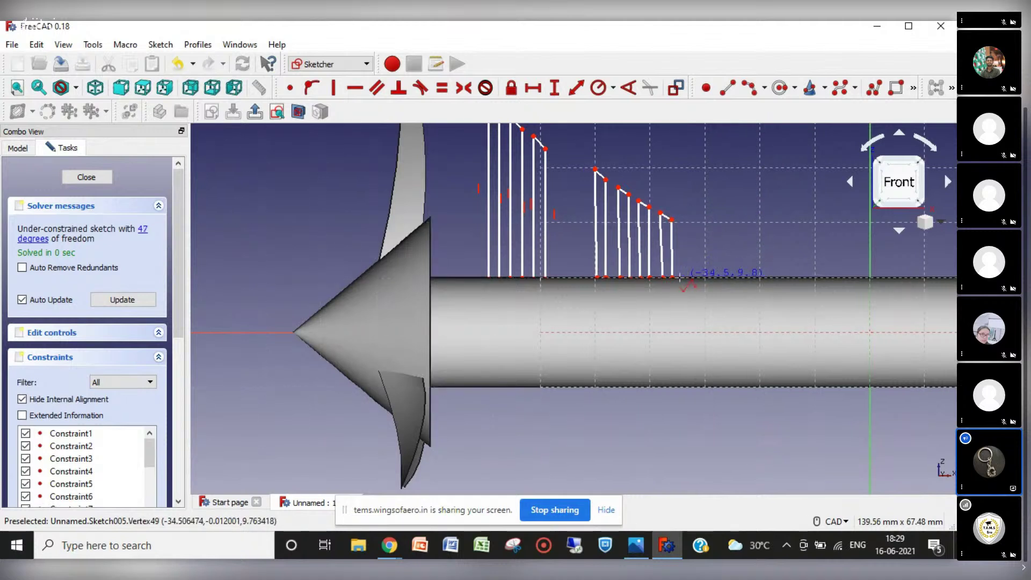
pyautogui.click(682, 278)
pyautogui.click(681, 222)
pyautogui.click(692, 228)
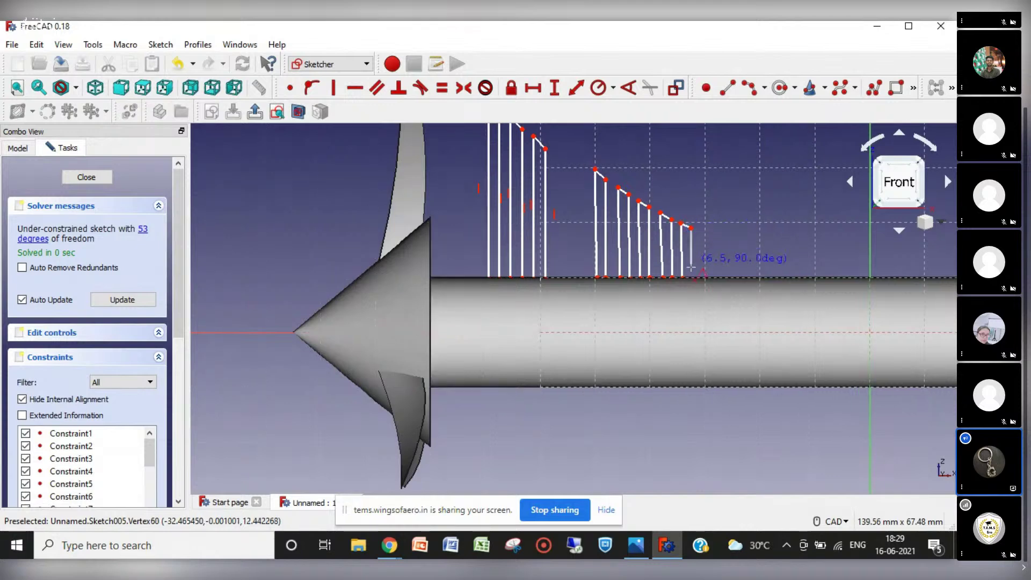
pyautogui.click(693, 278)
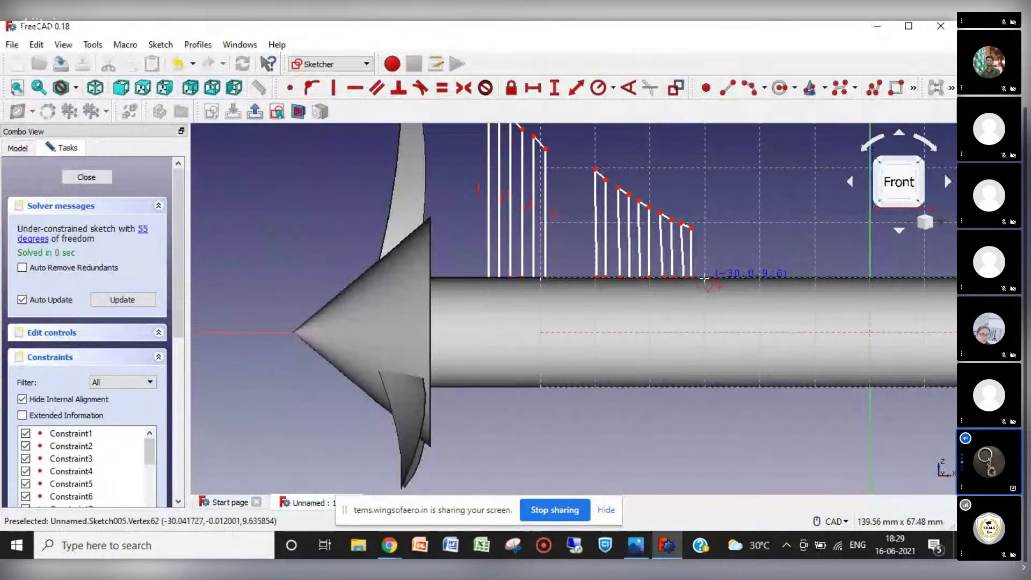
pyautogui.press('Escape')
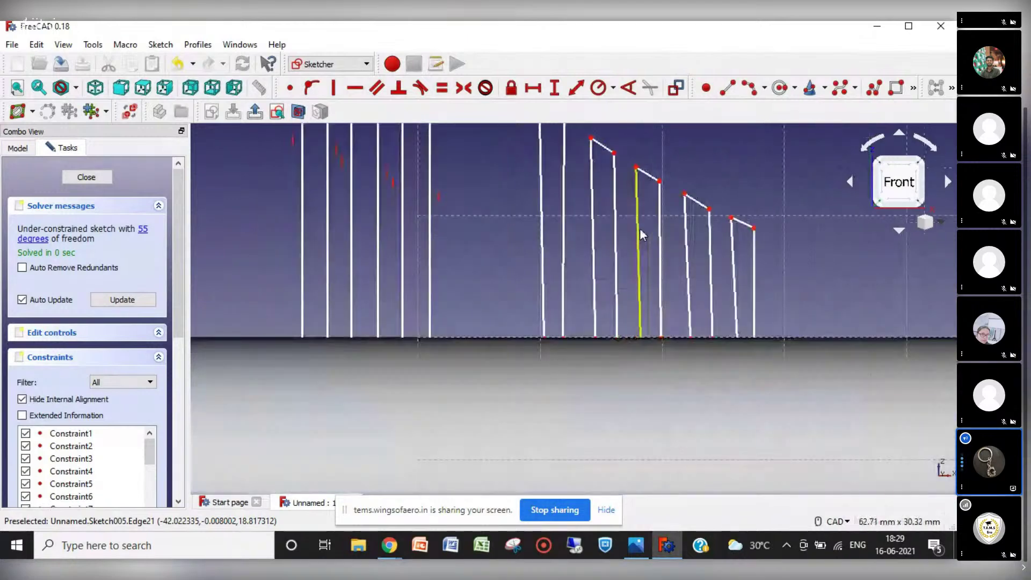
# Step: Apply a vertical constraint to the front side edge of the tallest profile in the new five-blade group
pyautogui.click(336, 90)
pyautogui.click(575, 265)
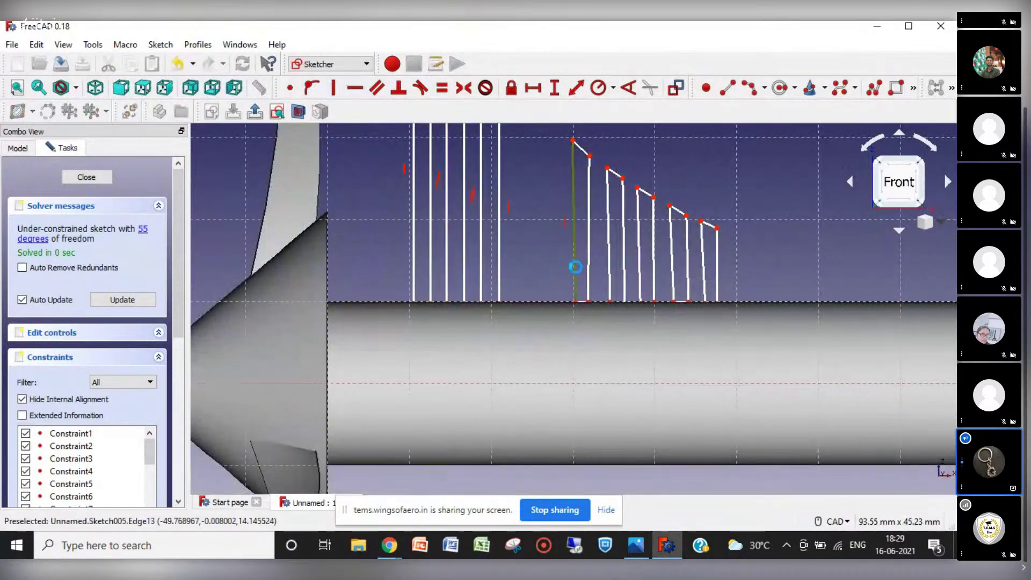
# Step: Apply vertical constraints to the slanted side edges of the five narrow profiles in the shorter group above the shaft
pyautogui.click(589, 269)
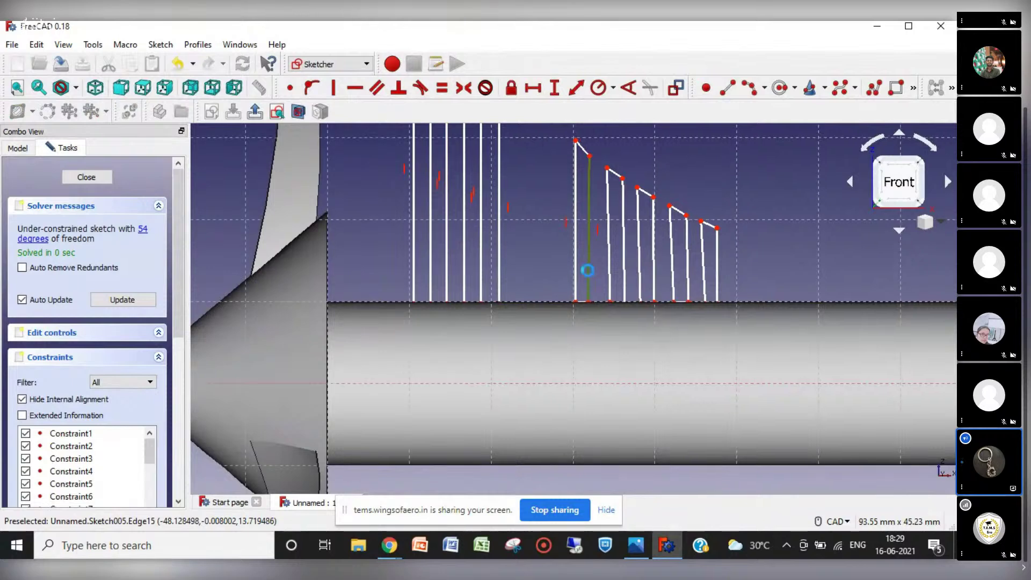
pyautogui.click(623, 274)
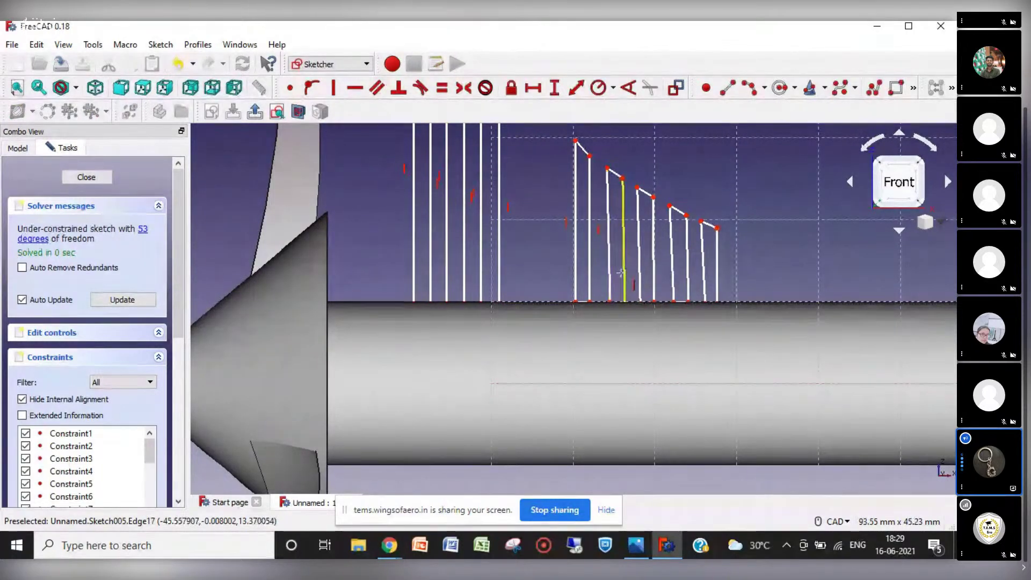
pyautogui.click(623, 275)
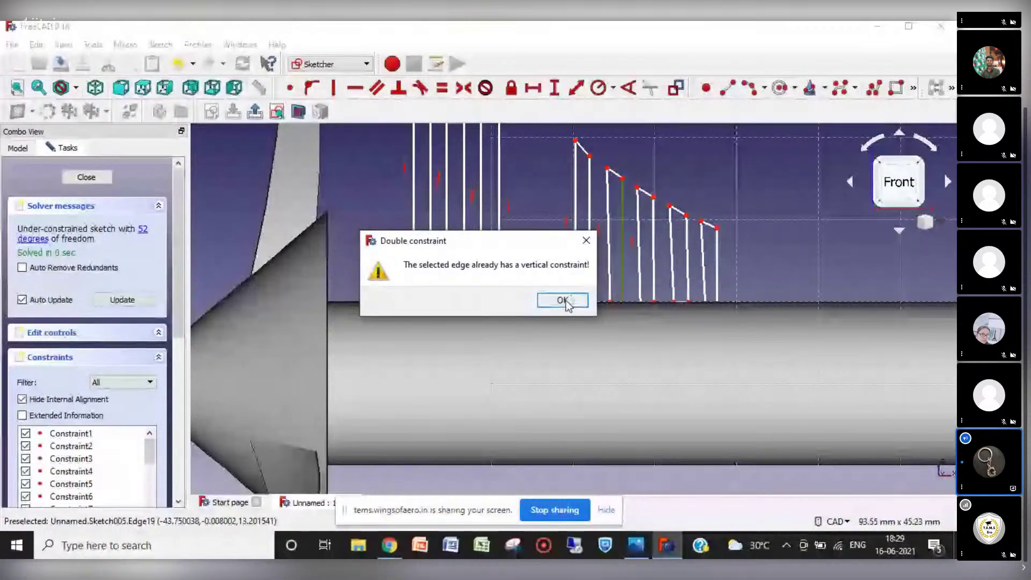
pyautogui.click(563, 301)
pyautogui.click(640, 267)
pyautogui.click(654, 258)
pyautogui.click(671, 272)
pyautogui.click(688, 266)
pyautogui.click(698, 273)
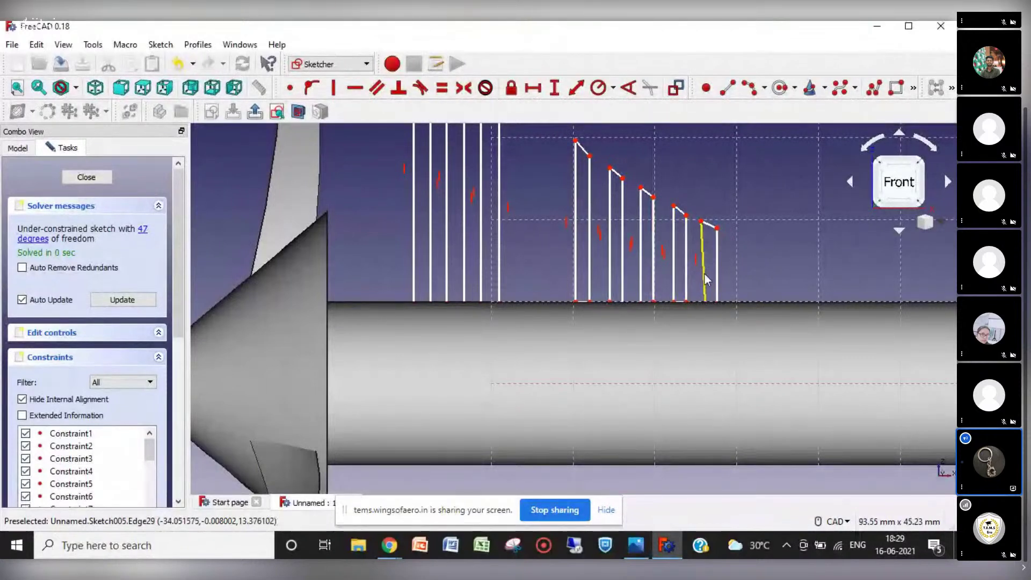
pyautogui.click(718, 277)
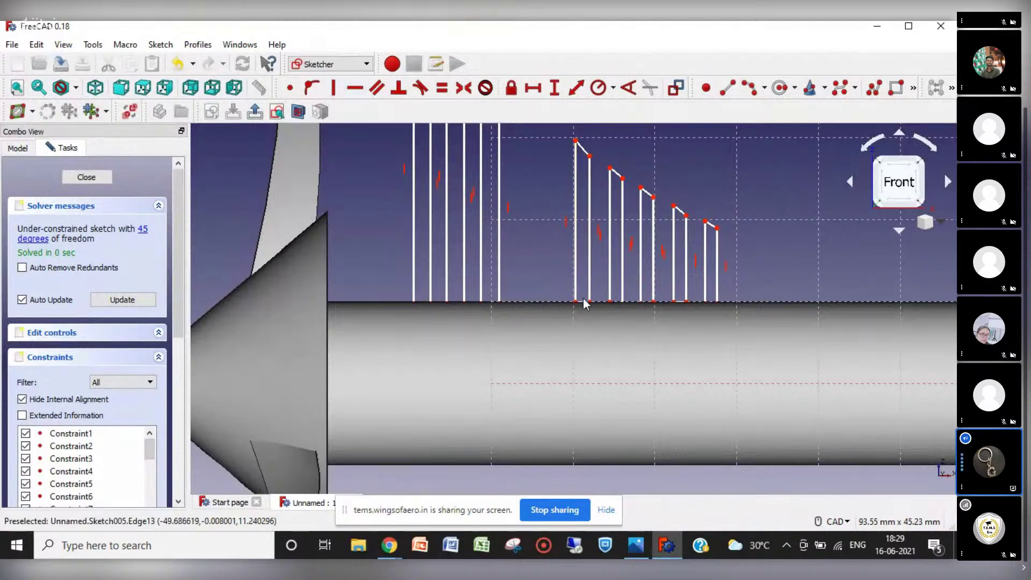
# Step: Raise the bases of the five shorter profiles off the shaft, constrain their bottom edges horizontally, and leave the sketch
pyautogui.moveTo(584, 302); pyautogui.dragTo(701, 296)
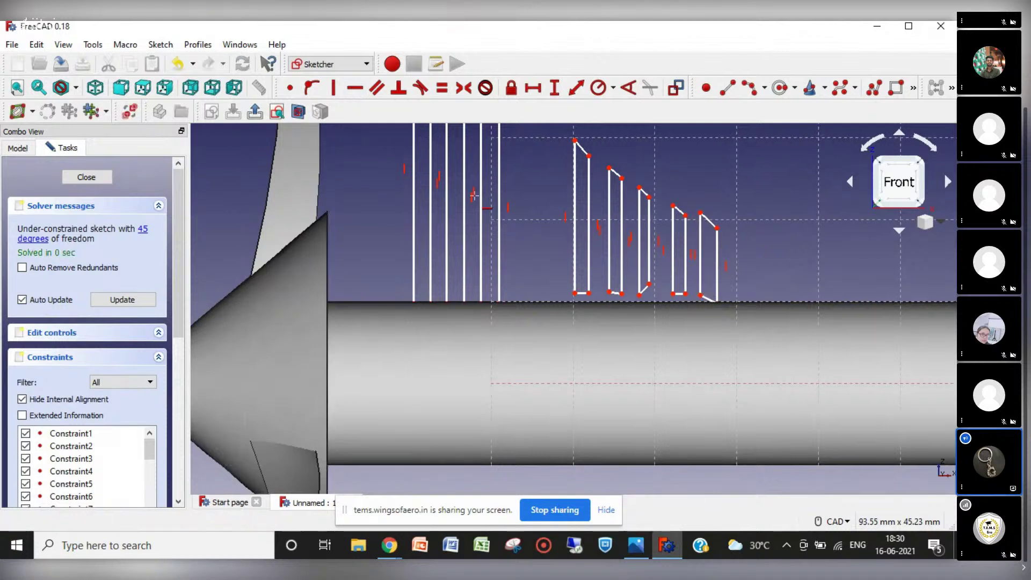
pyautogui.click(580, 294)
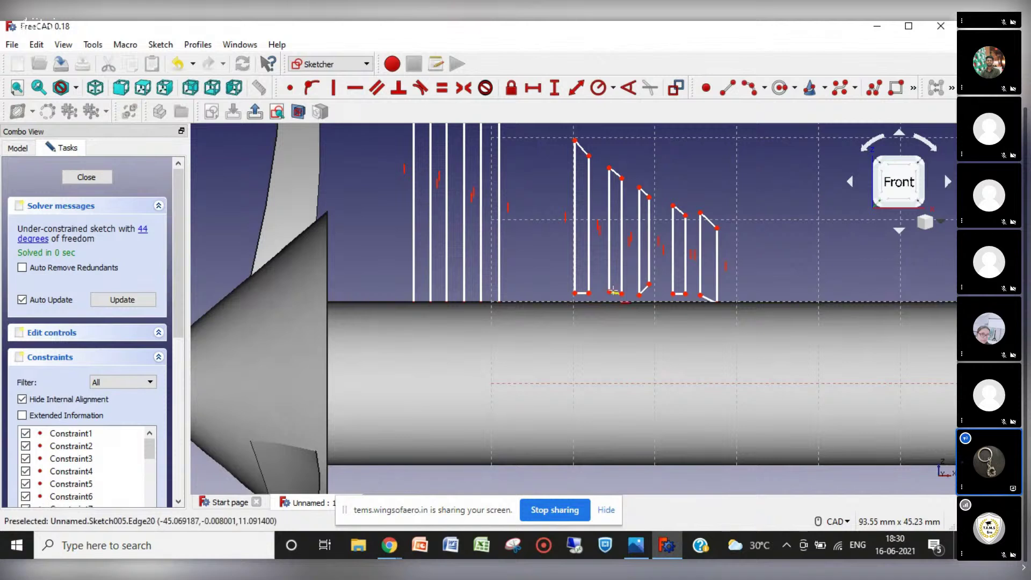
pyautogui.click(614, 294)
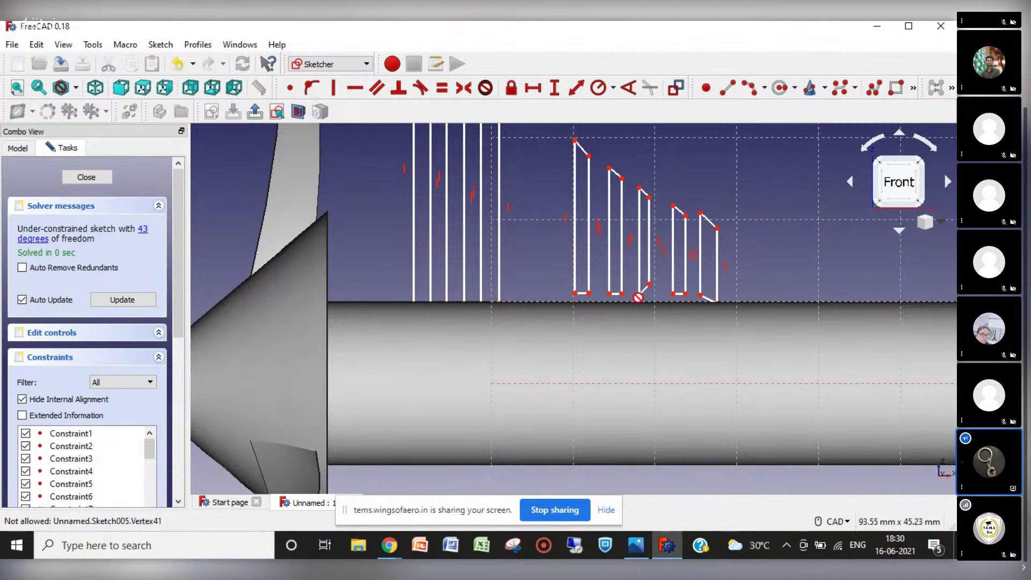
pyautogui.click(643, 293)
pyautogui.click(680, 294)
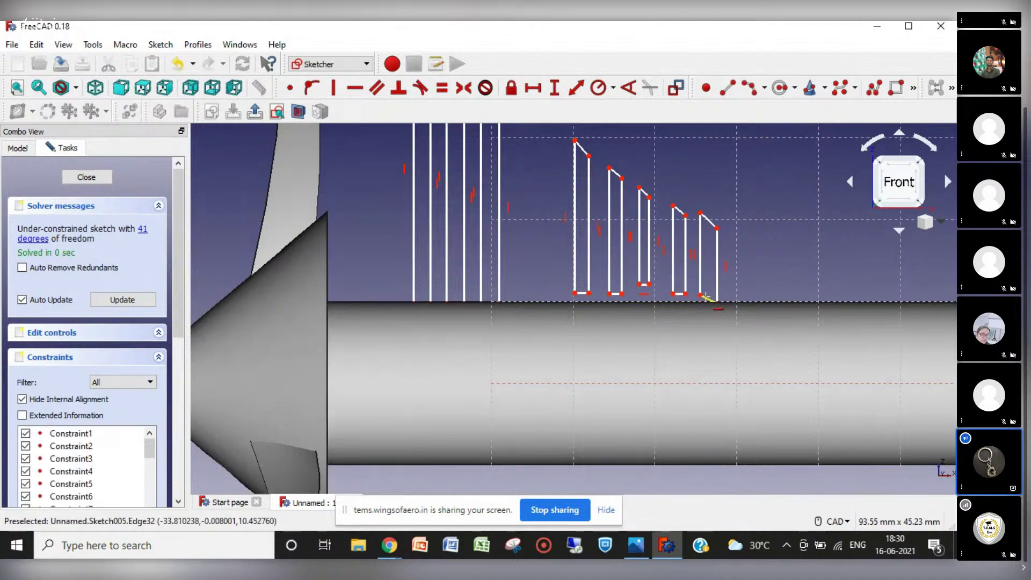
pyautogui.click(679, 293)
pyautogui.click(580, 300)
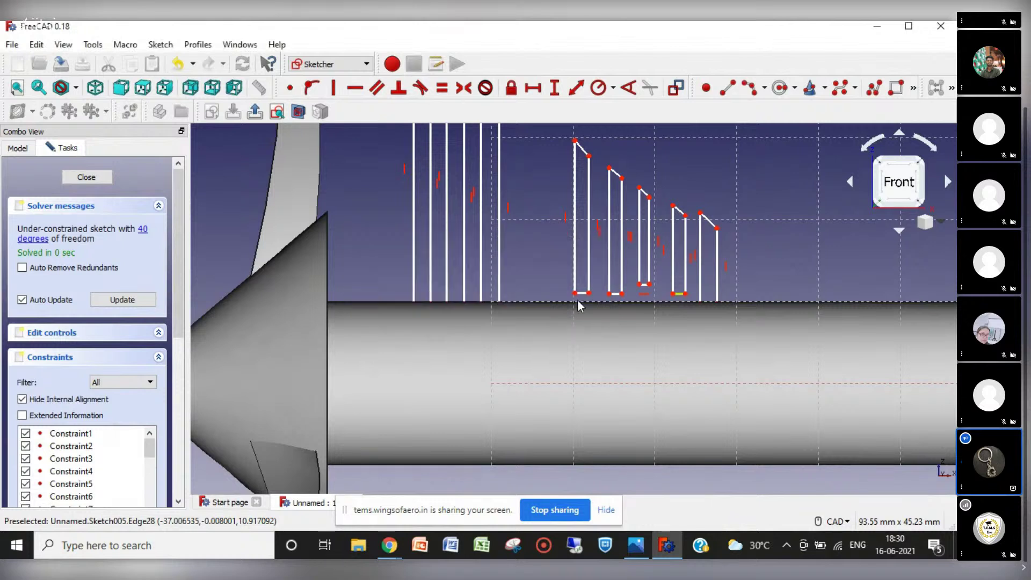
pyautogui.click(581, 295)
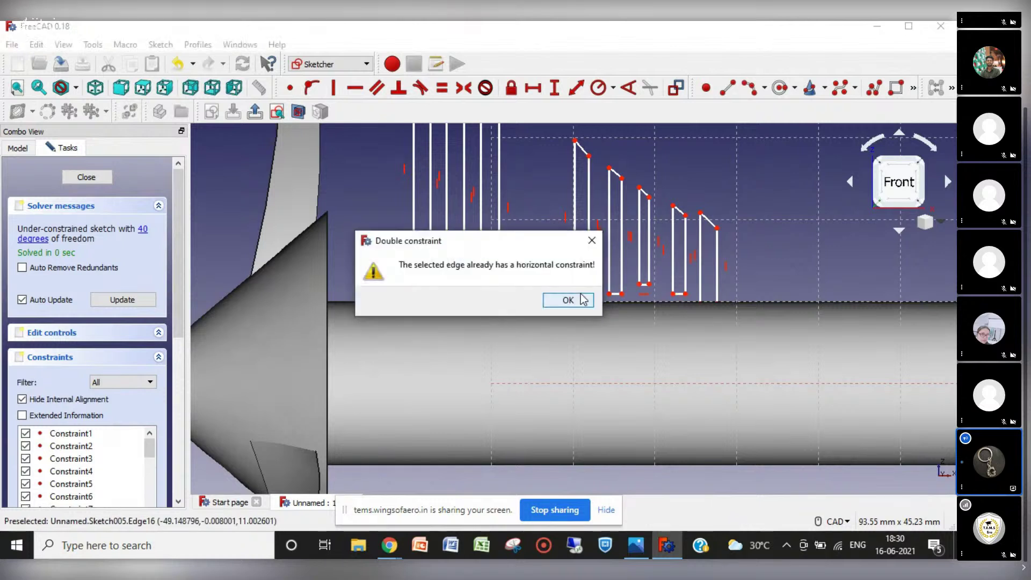
pyautogui.click(568, 307)
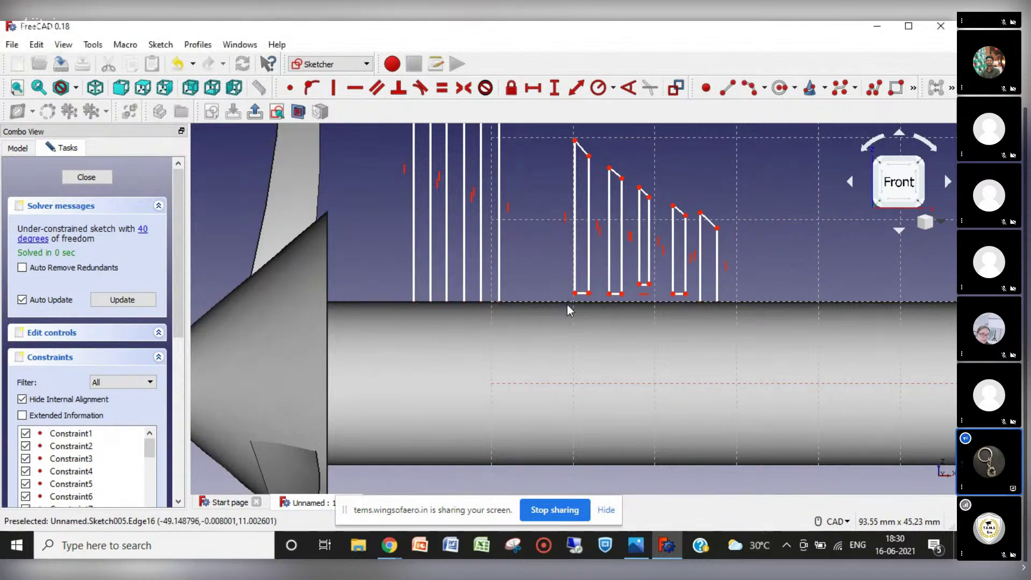
pyautogui.press('Escape')
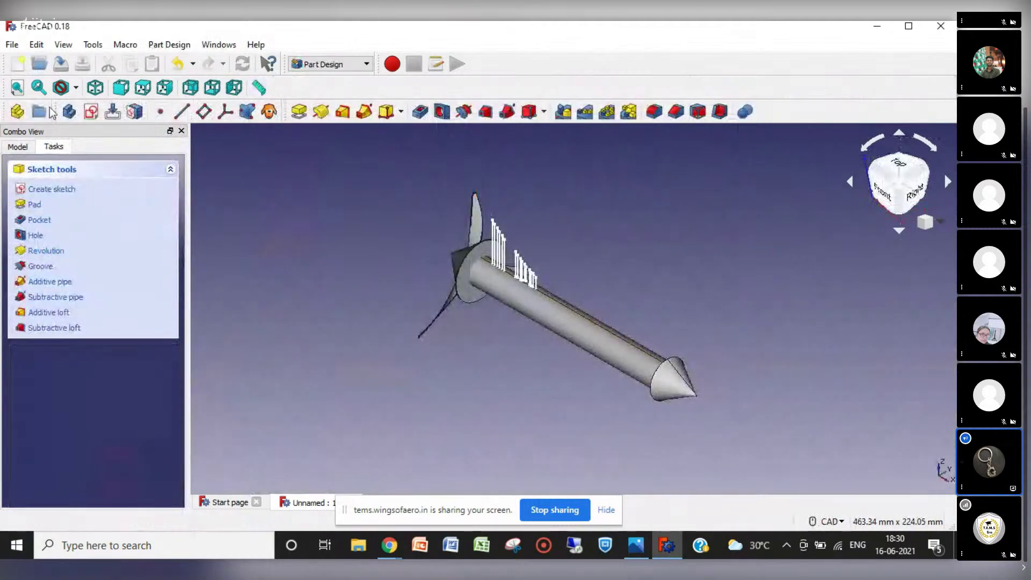
# Step: Reopen Sketch005 and move the shorter profiles closer together with their bottom edges on the shaft's upper surface
pyautogui.click(19, 147)
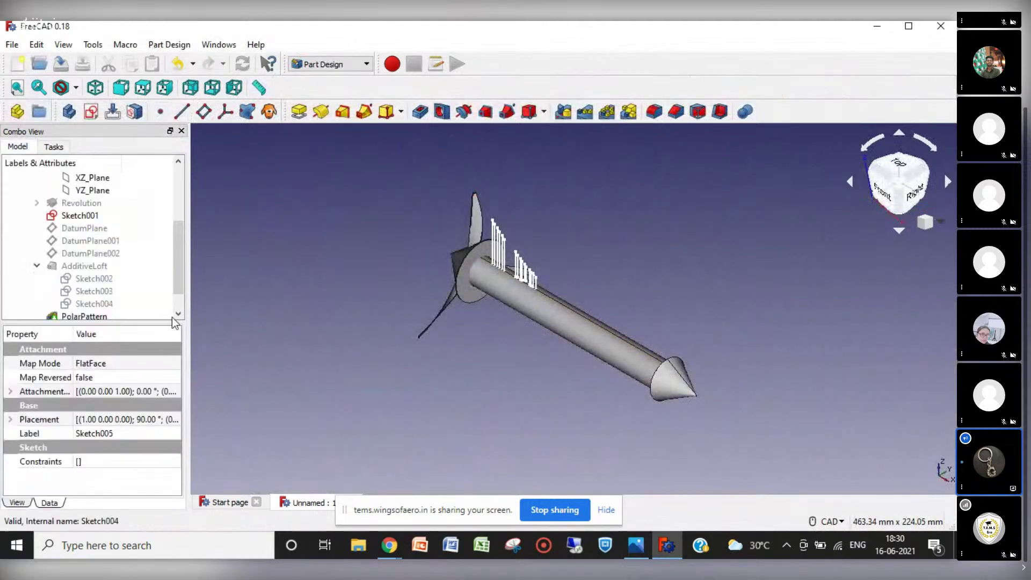
pyautogui.scroll(-1, 178, 314)
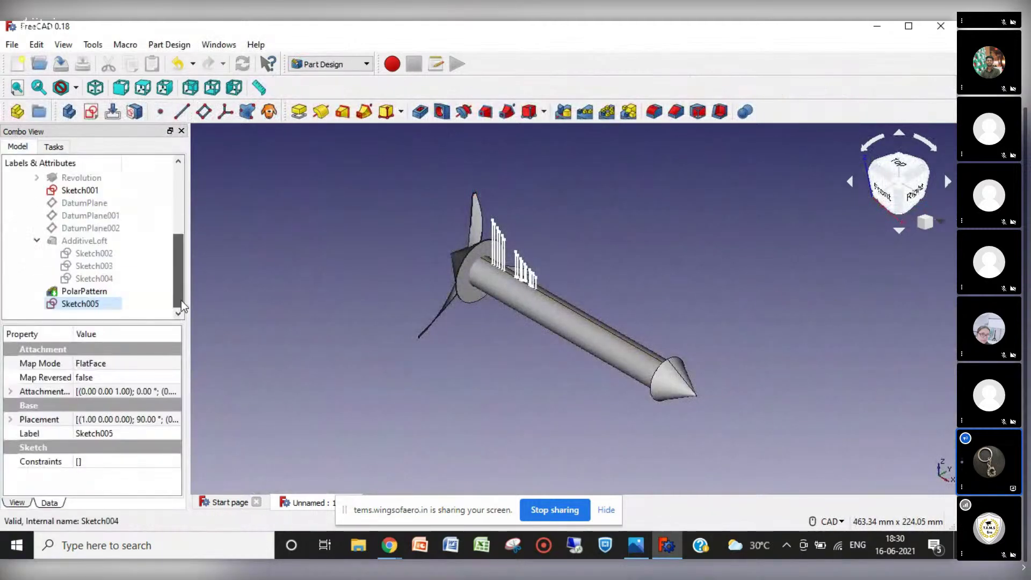
pyautogui.doubleClick(81, 304)
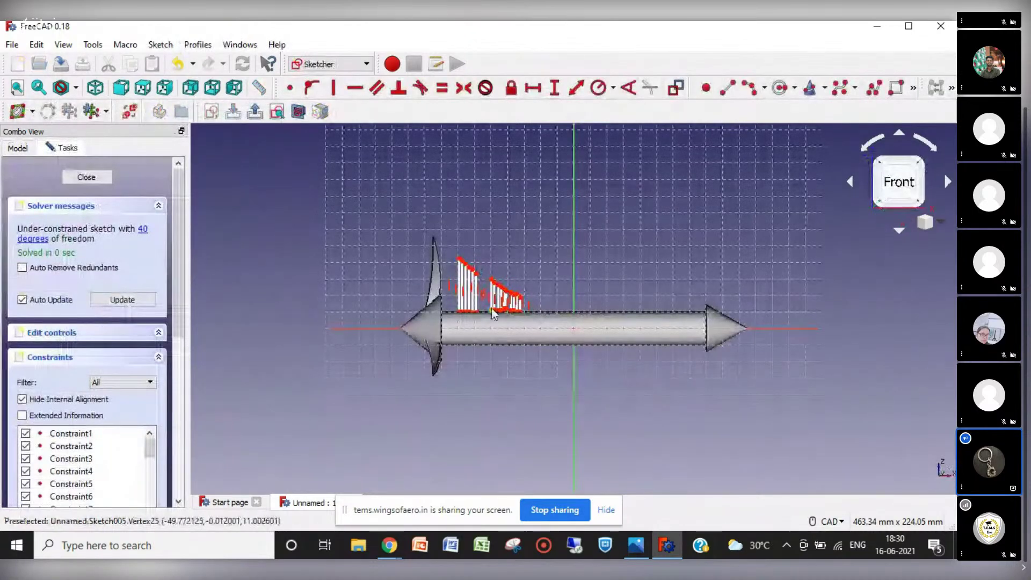
pyautogui.scroll(5, 493, 314)
pyautogui.scroll(2, 493, 315)
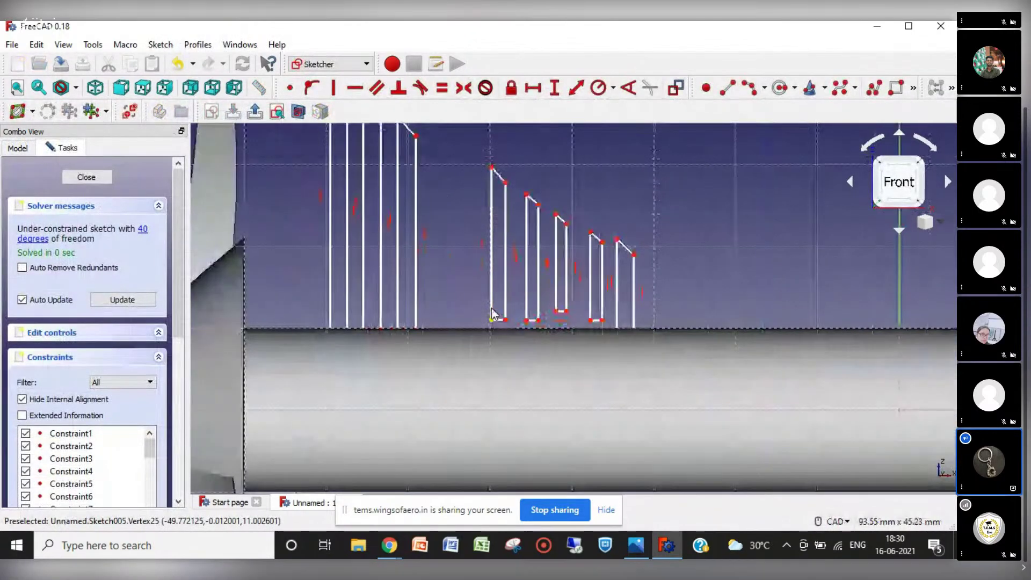
pyautogui.moveTo(501, 330)
pyautogui.mouseDown()
pyautogui.moveTo(535, 335)
pyautogui.moveTo(514, 321)
pyautogui.moveTo(526, 325)
pyautogui.mouseUp()
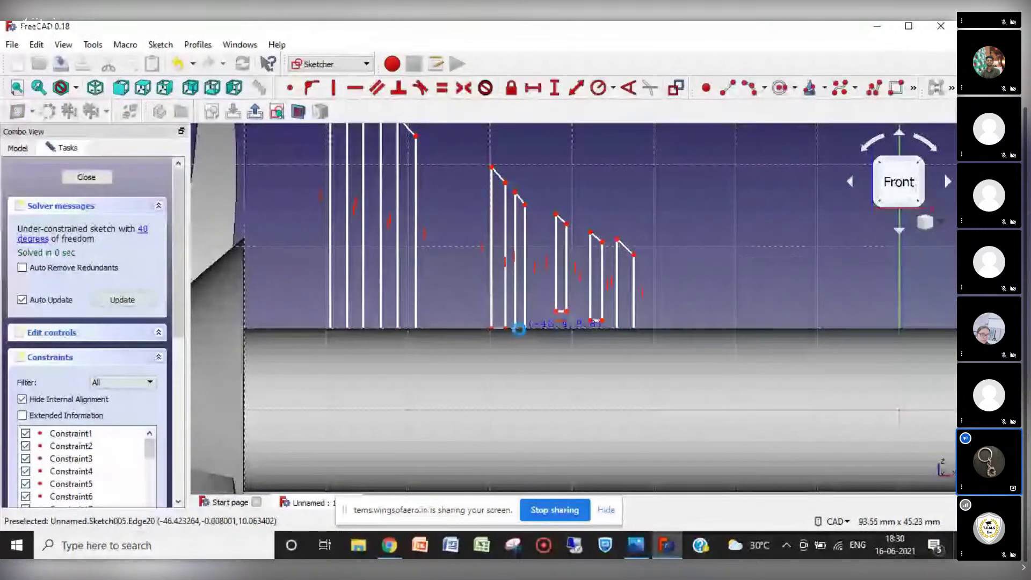
pyautogui.moveTo(556, 293); pyautogui.dragTo(565, 322)
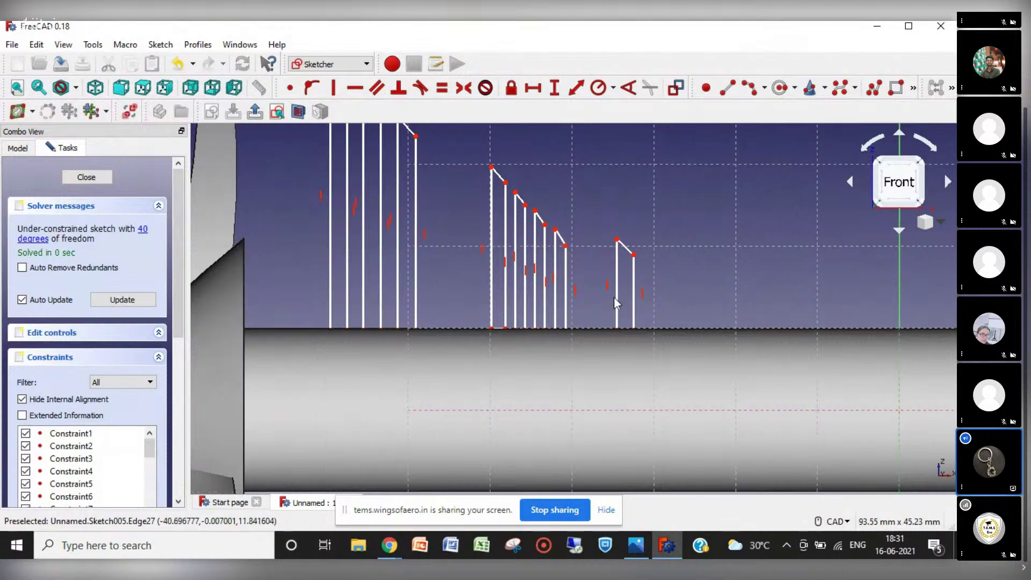
pyautogui.moveTo(615, 298); pyautogui.dragTo(585, 301)
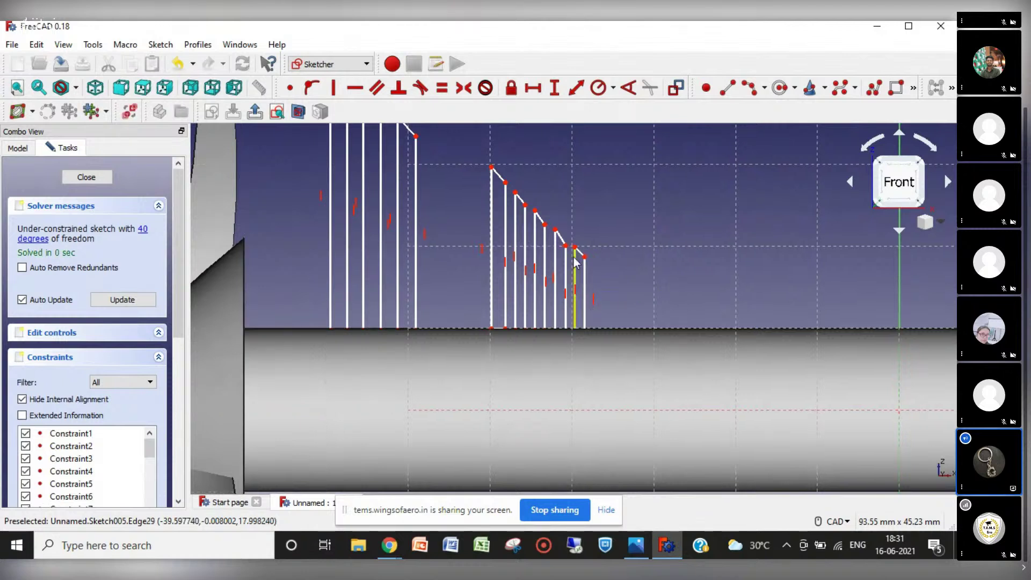
# Step: Fine-tune the side edges and upper corners of the shorter profiles to form a narrow, evenly stepped row with sloping tops
pyautogui.moveTo(574, 248); pyautogui.dragTo(575, 248)
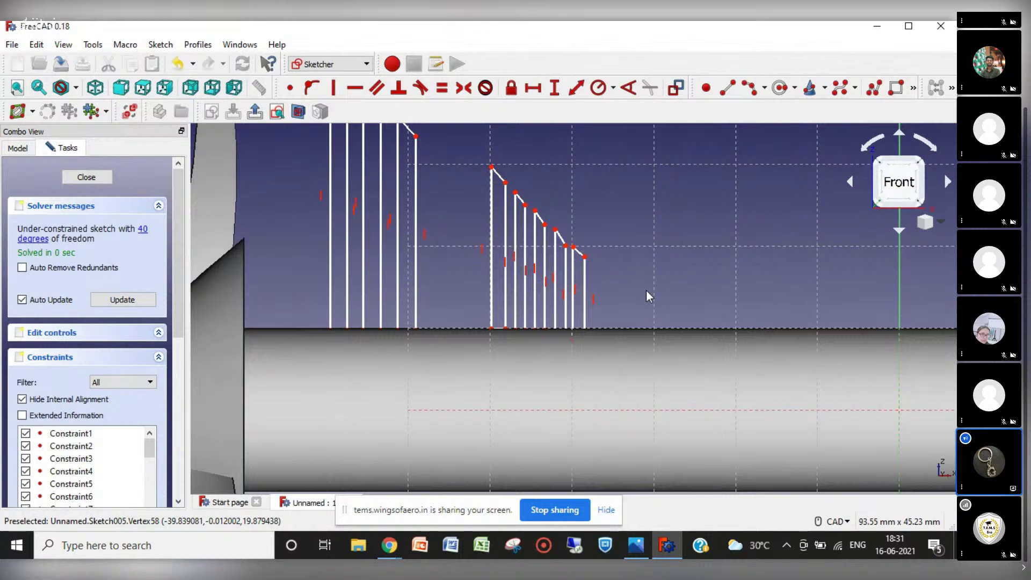
pyautogui.moveTo(567, 247); pyautogui.dragTo(587, 258)
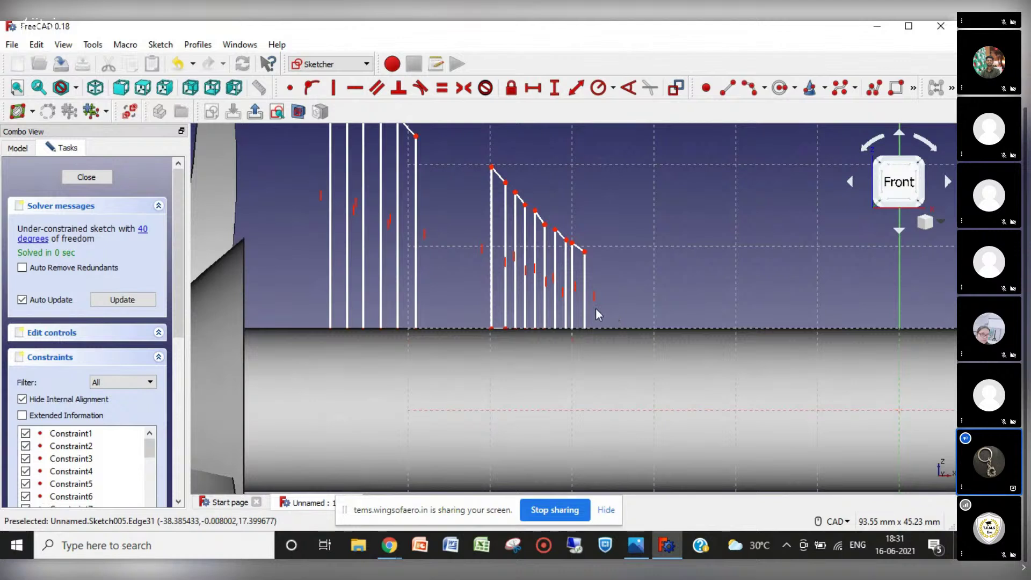
pyautogui.moveTo(585, 308); pyautogui.dragTo(581, 305)
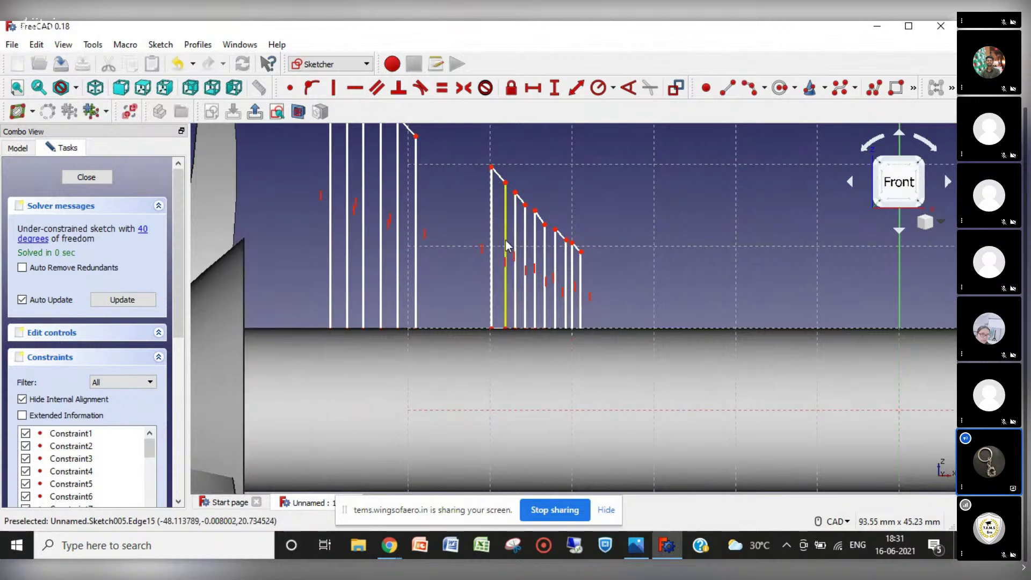
pyautogui.moveTo(505, 240); pyautogui.dragTo(505, 249)
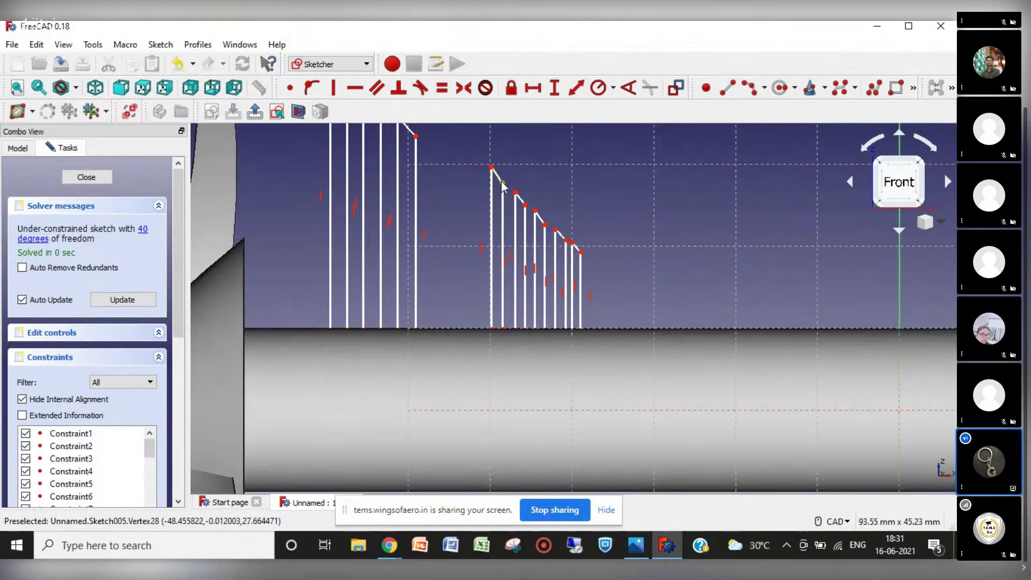
pyautogui.moveTo(505, 189); pyautogui.dragTo(574, 248)
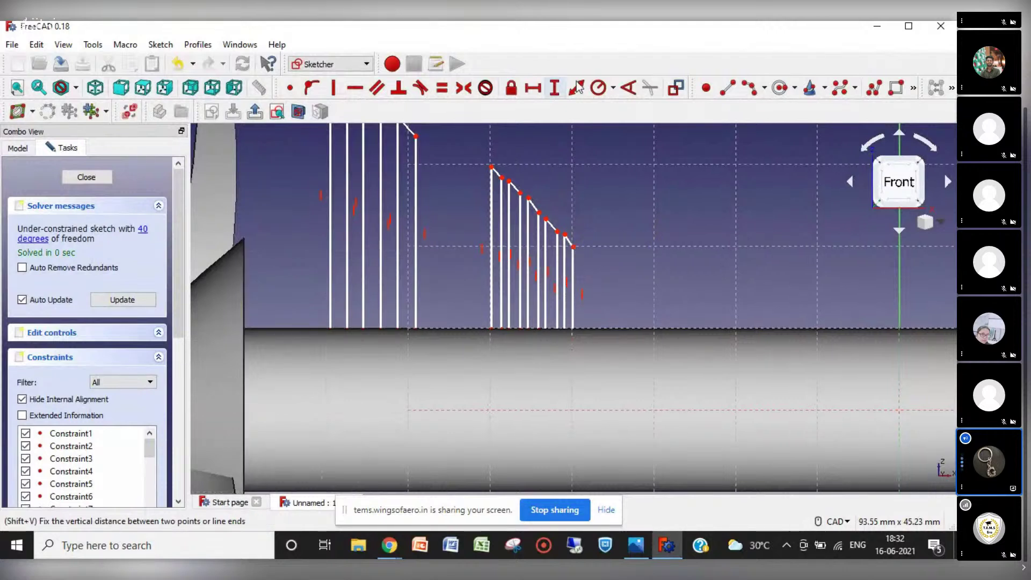
# Step: Draw a closed polyline profile about 9.7 mm tall with a sloping top after the shortest profile, and close the sketch
pyautogui.click(874, 88)
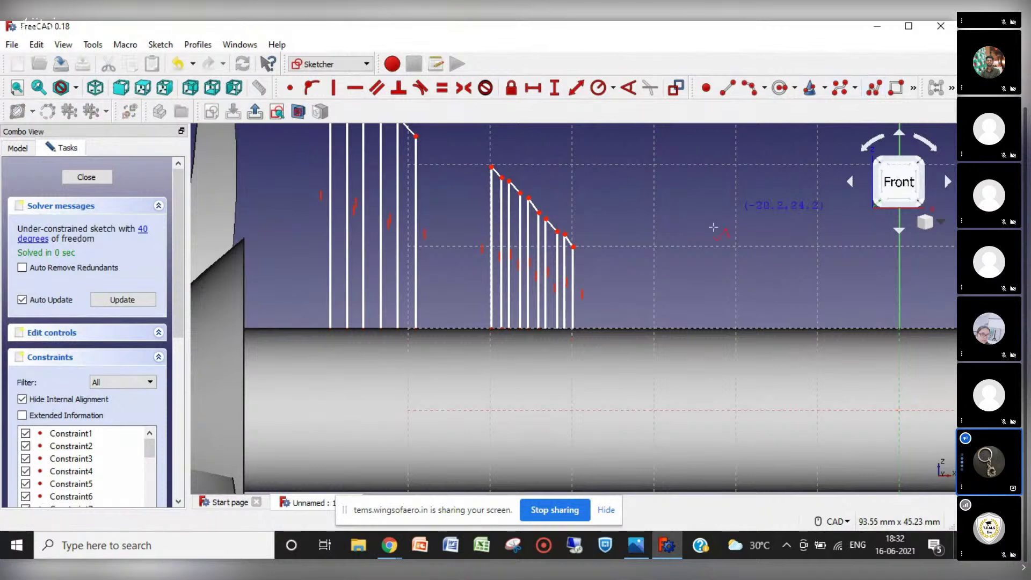
pyautogui.click(582, 327)
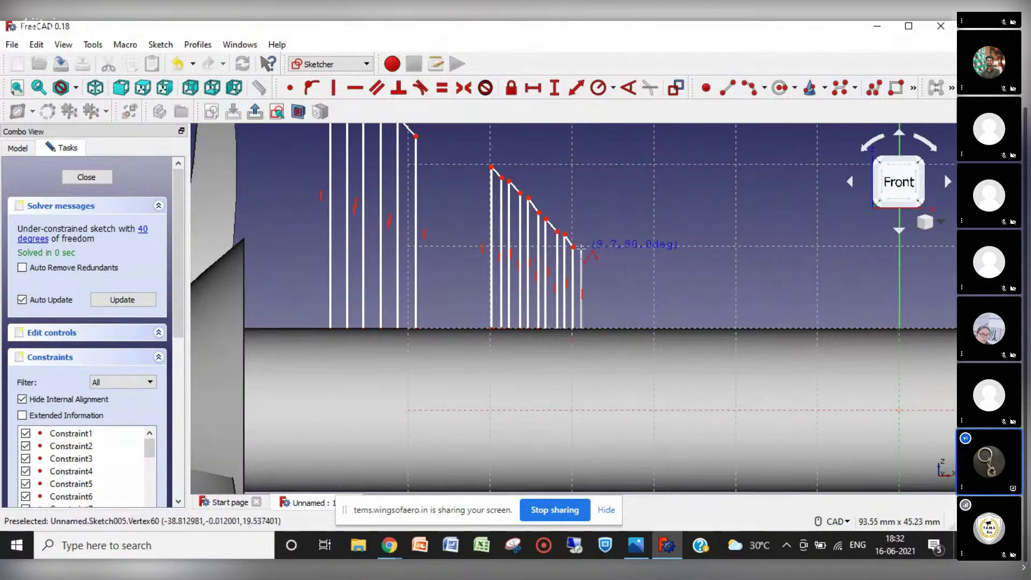
pyautogui.click(582, 249)
pyautogui.click(591, 257)
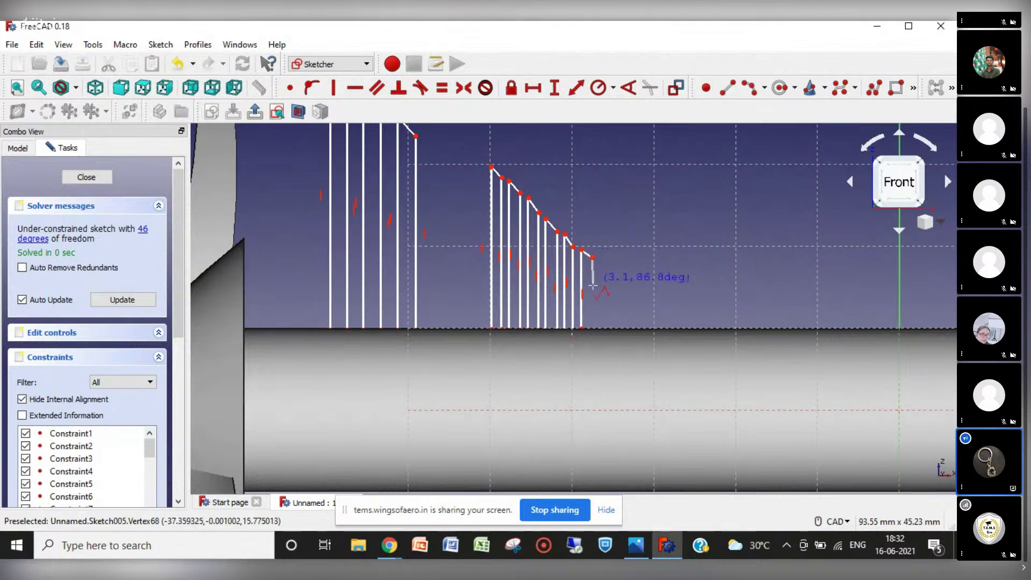
pyautogui.click(592, 328)
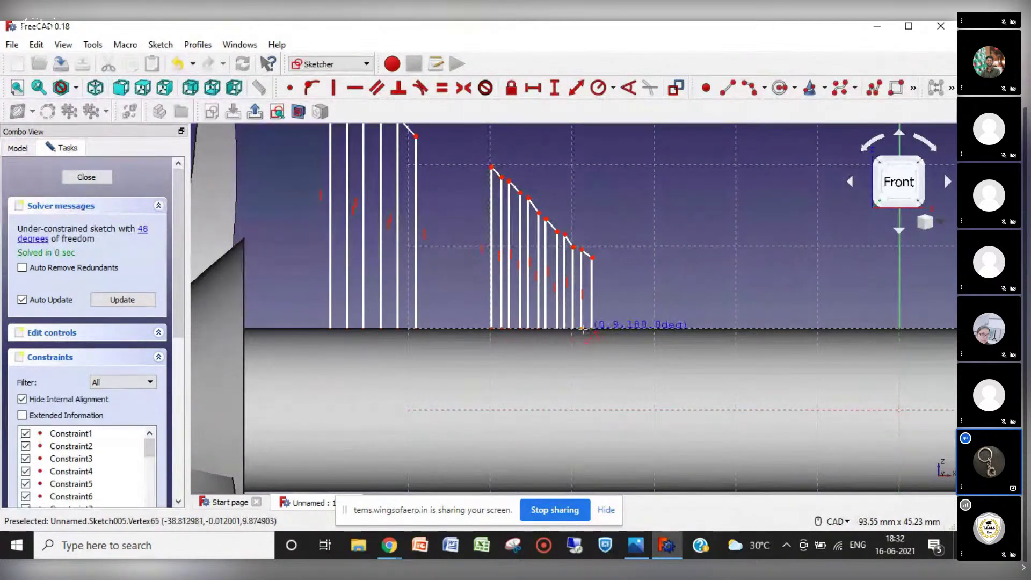
pyautogui.rightClick(585, 337)
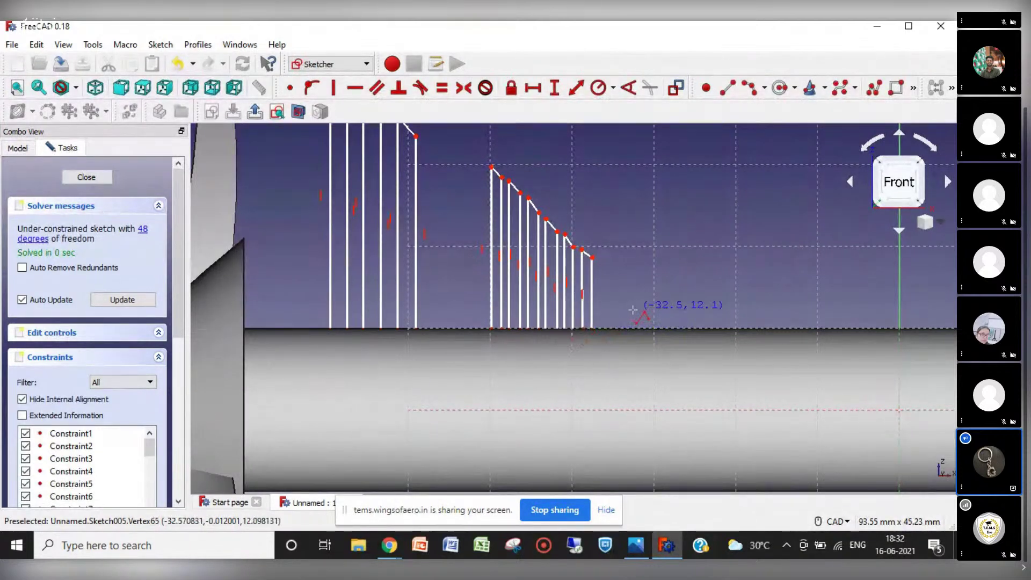
pyautogui.click(89, 180)
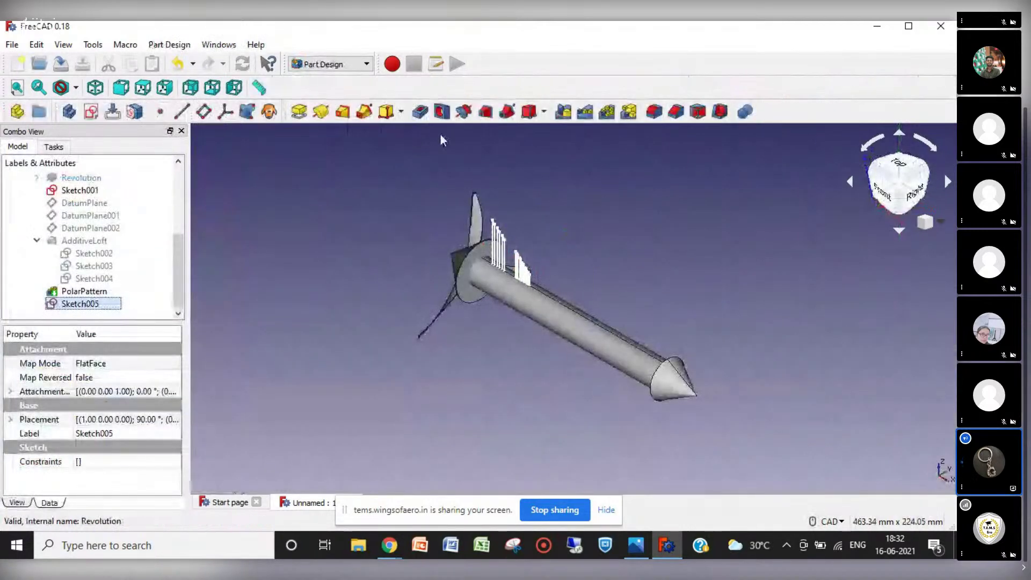
# Step: Try to revolve Sketch005 by 360° about the base X axis, and undo the revolution
pyautogui.click(321, 113)
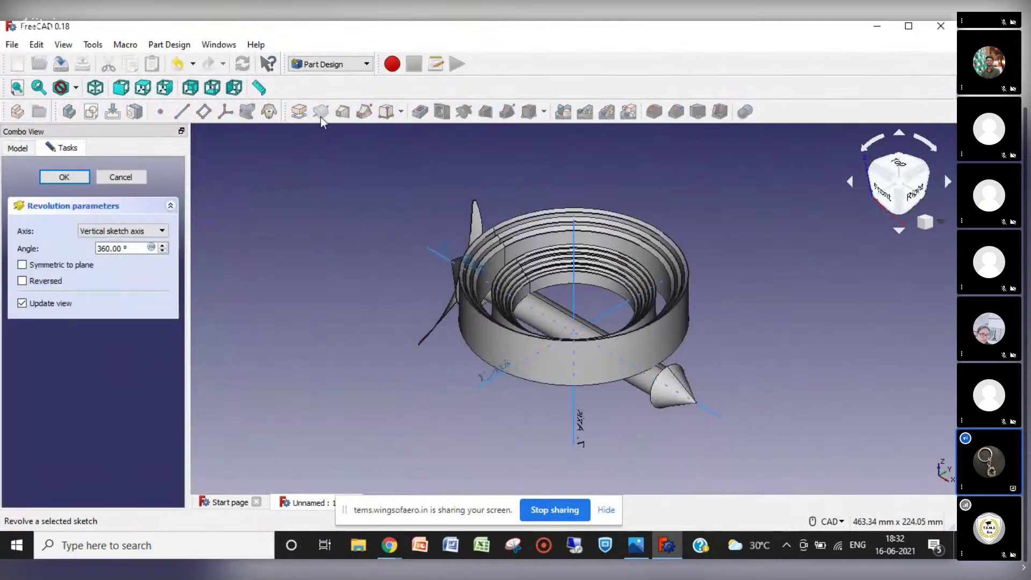
pyautogui.click(436, 251)
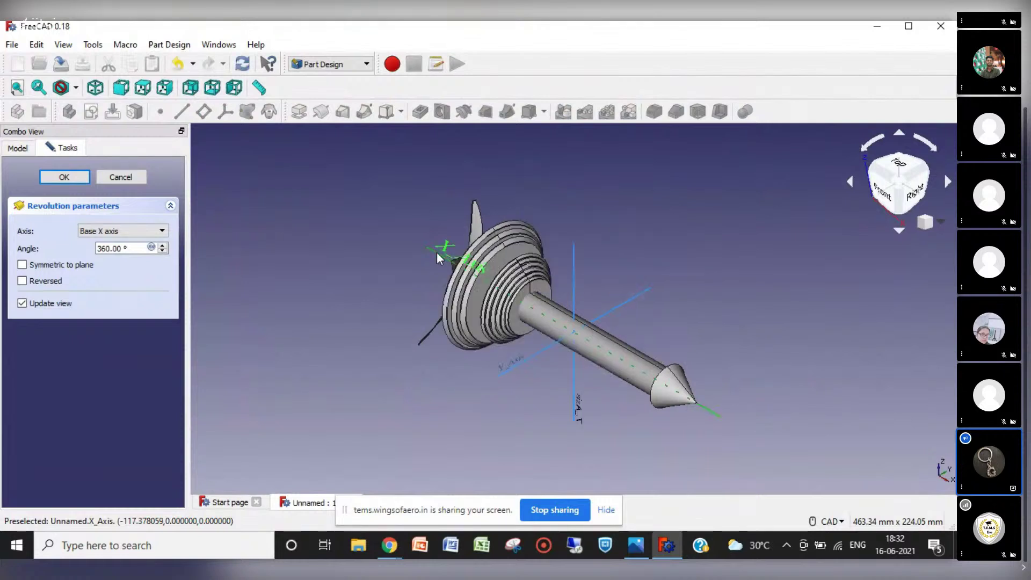
pyautogui.click(64, 177)
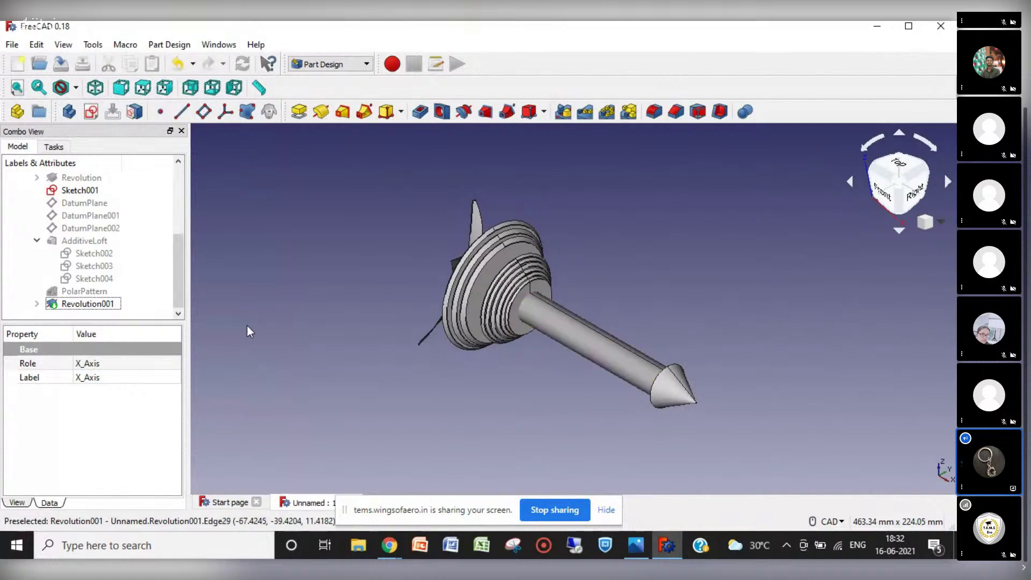
pyautogui.hotkey('ctrl', 'z')
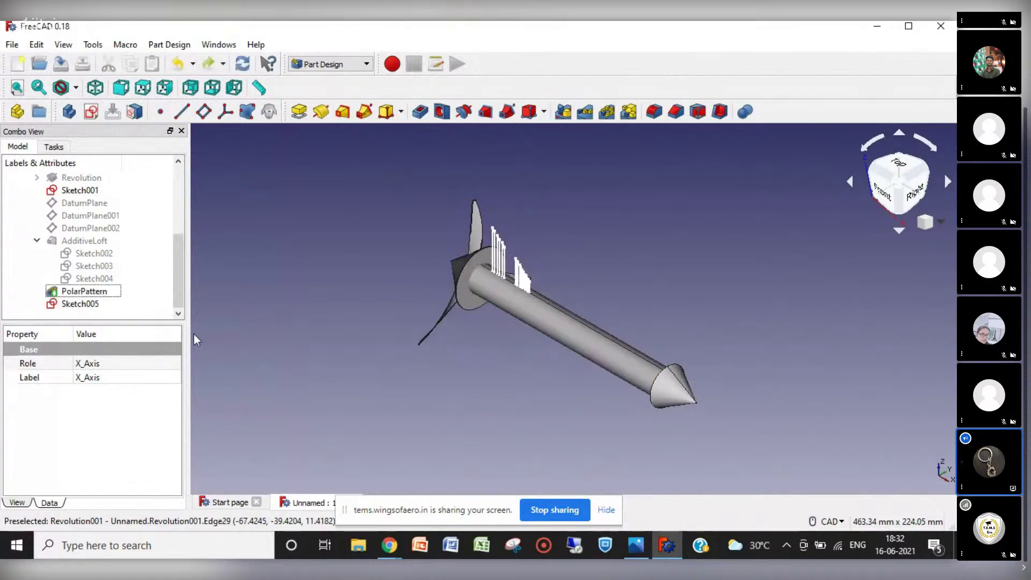
# Step: Pad Sketch005 symmetrically to its plane with a length of 4 mm
pyautogui.click(302, 115)
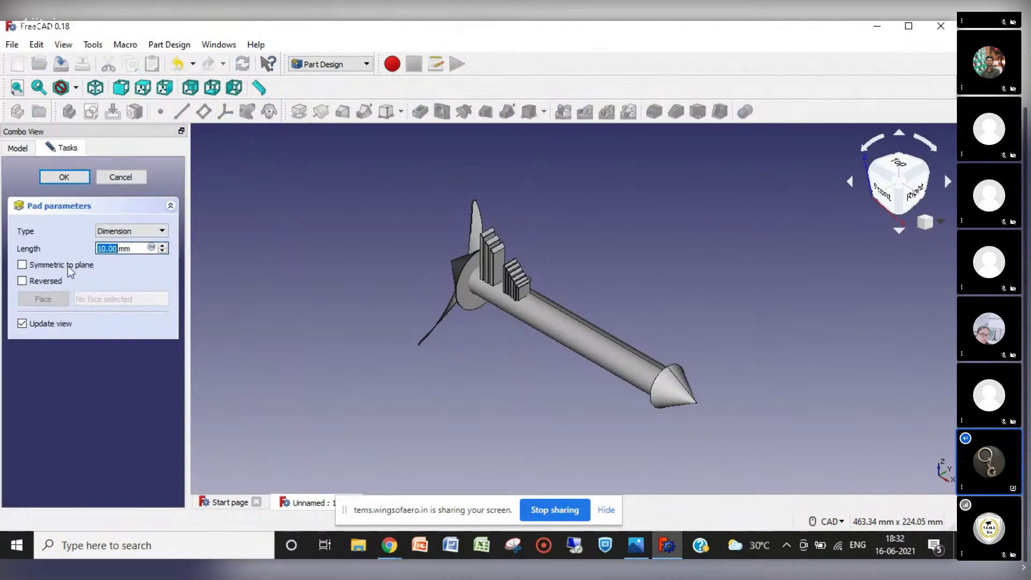
pyautogui.click(45, 266)
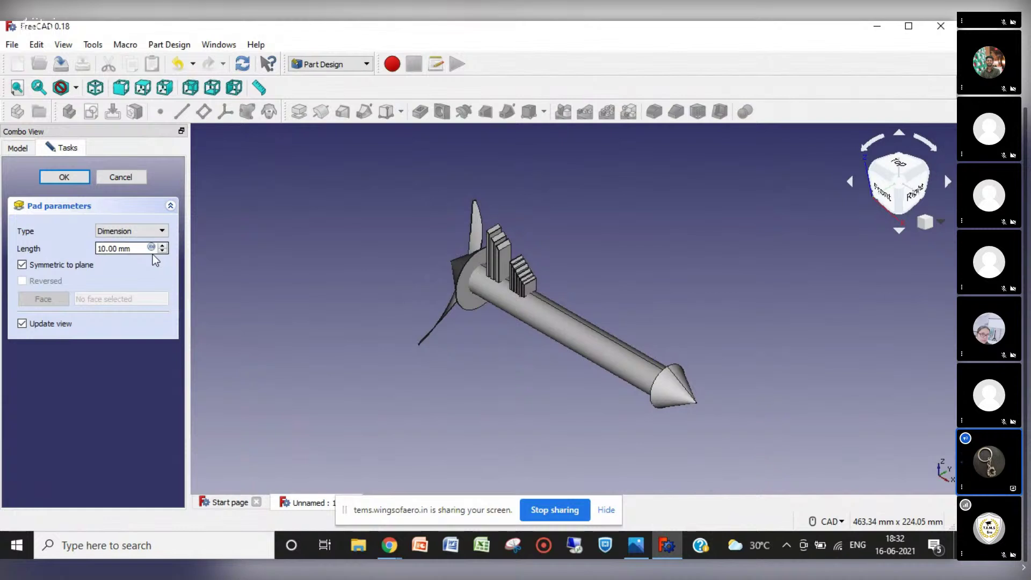
pyautogui.press('Delete')
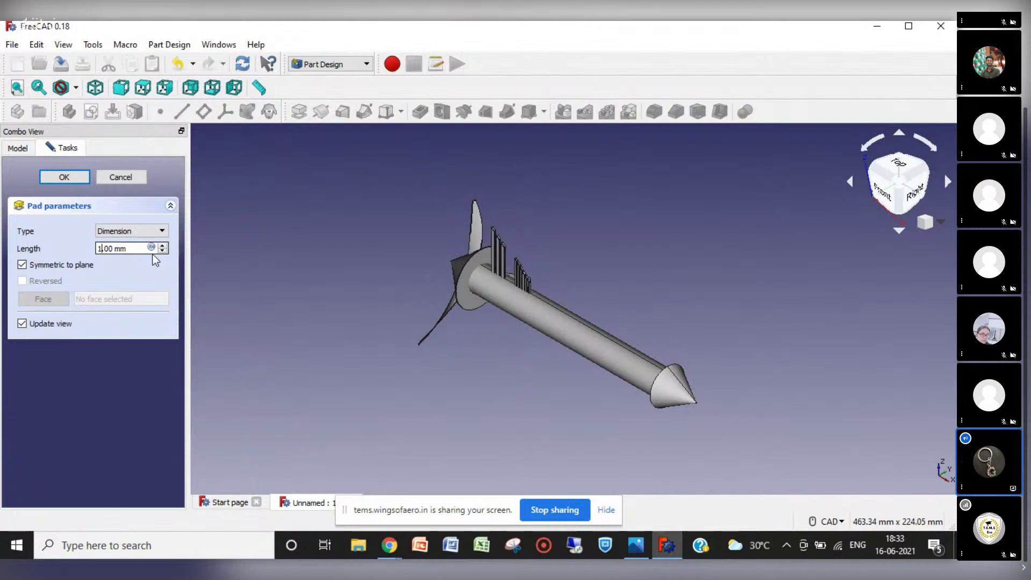
pyautogui.press('BackSpace')
pyautogui.write('2')
pyautogui.press('BackSpace')
pyautogui.write('3')
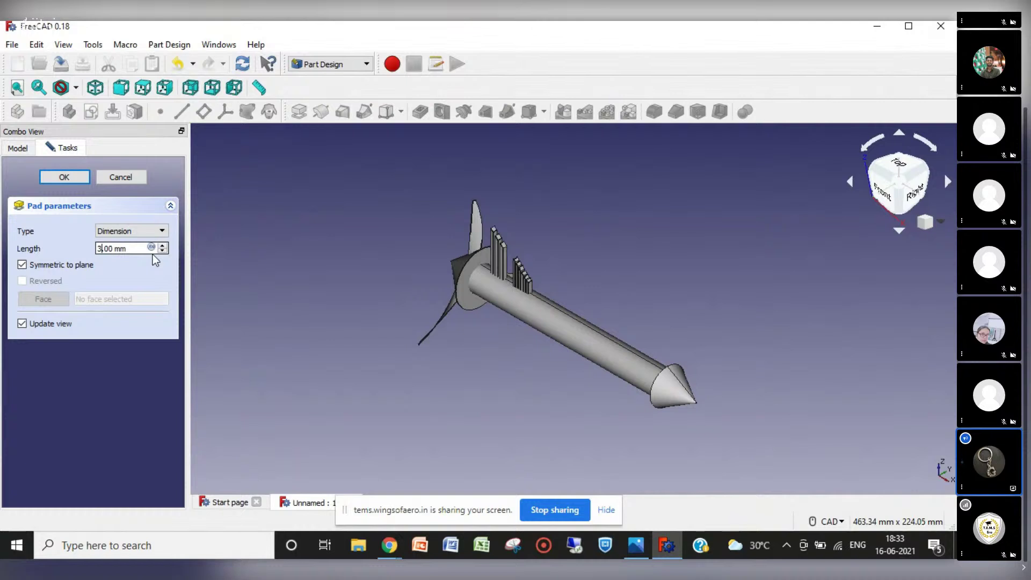
pyautogui.press('Delete')
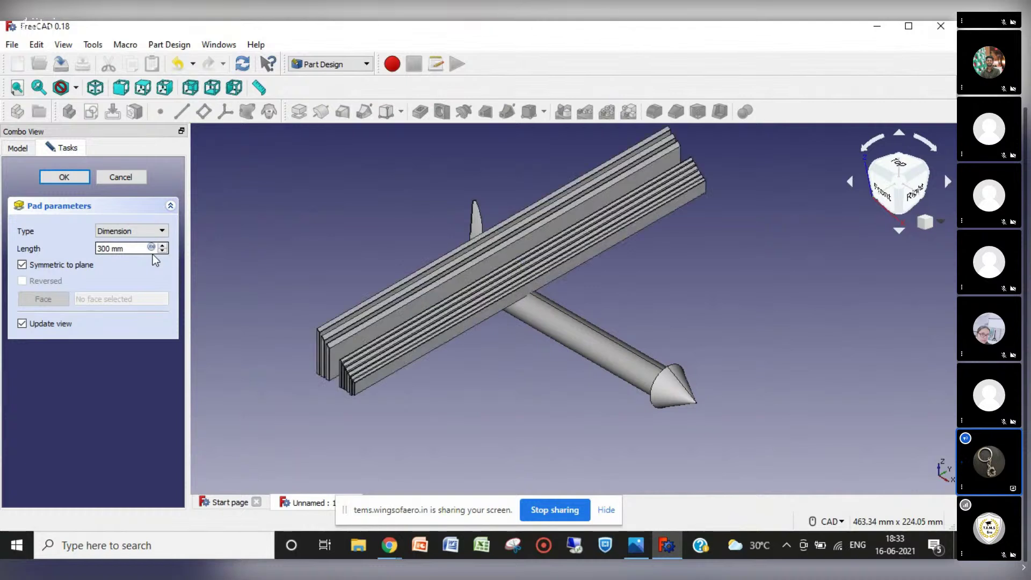
pyautogui.press('BackSpace')
pyautogui.press('Right')
pyautogui.press('Right')
pyautogui.press('BackSpace')
pyautogui.press('BackSpace')
pyautogui.press('BackSpace')
pyautogui.write('4')
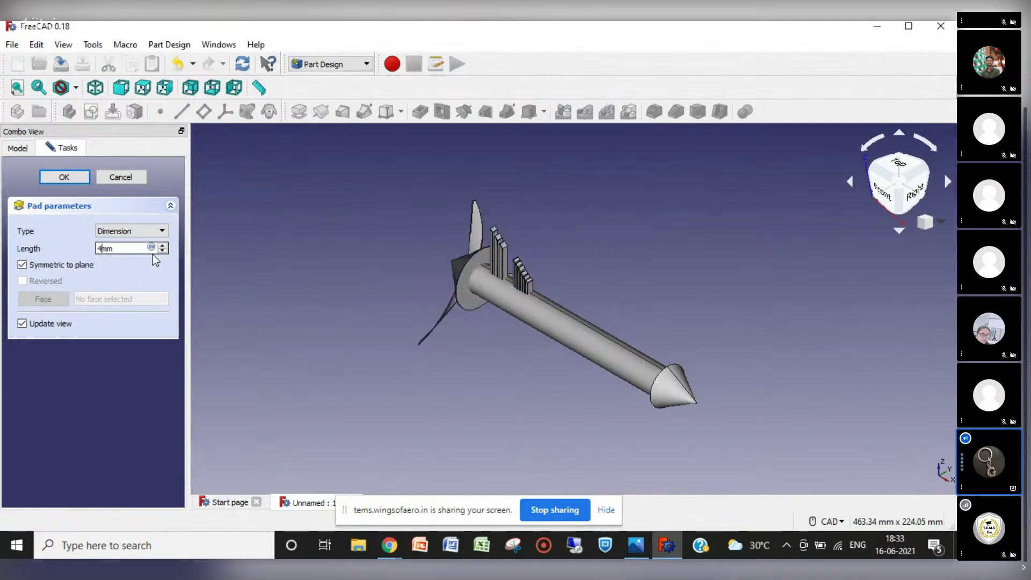
pyautogui.press('Return')
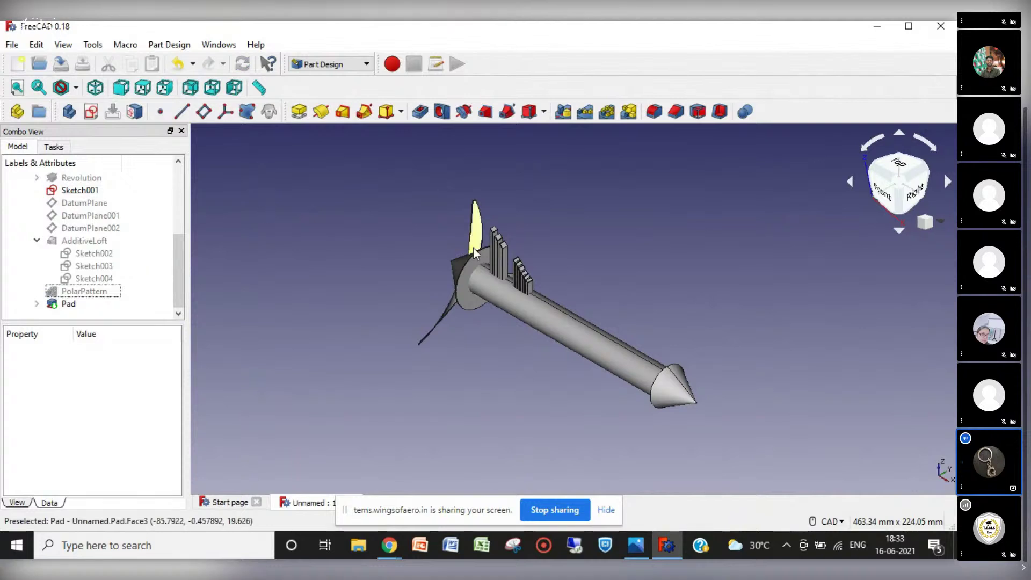
# Step: Create a polar pattern of the Pad about the base X axis over 360° with 12 occurrences
pyautogui.click(70, 305)
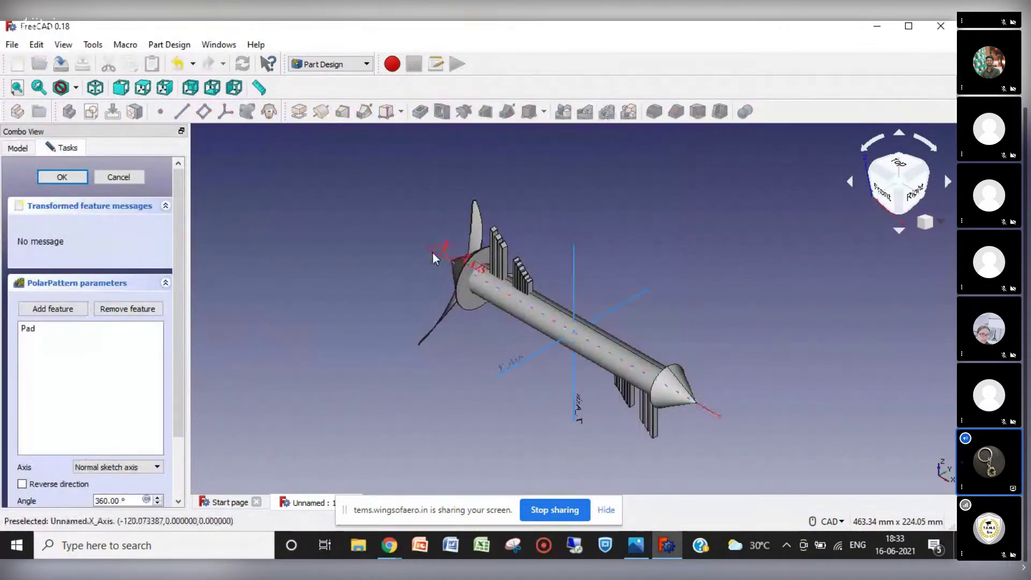
pyautogui.click(433, 253)
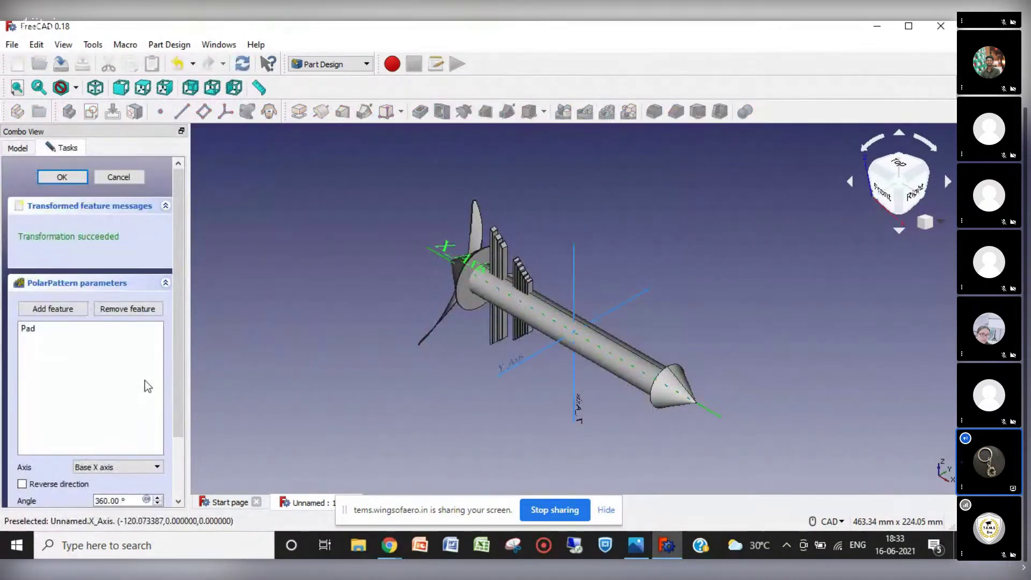
pyautogui.moveTo(183, 399); pyautogui.dragTo(172, 458)
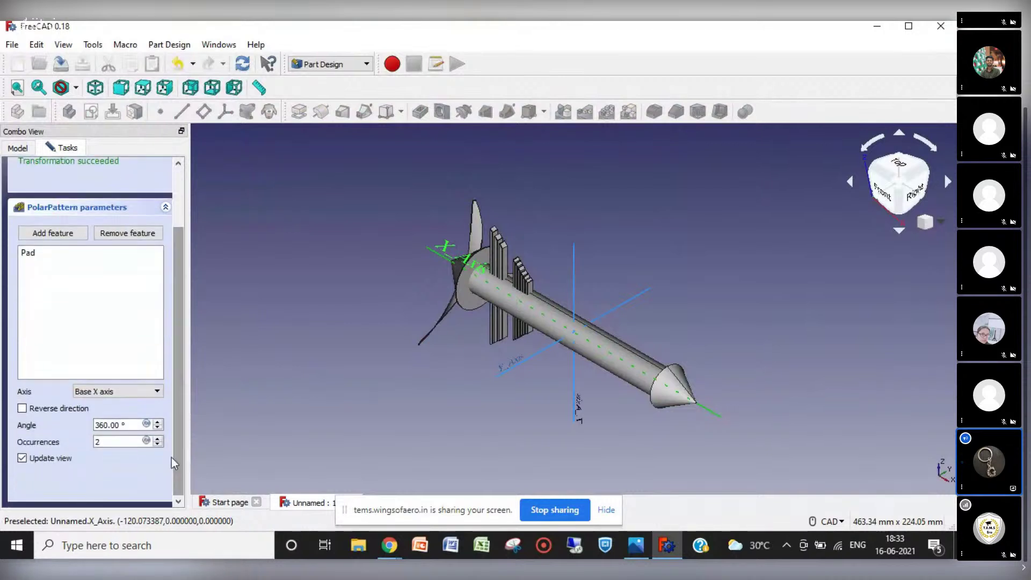
pyautogui.click(160, 444)
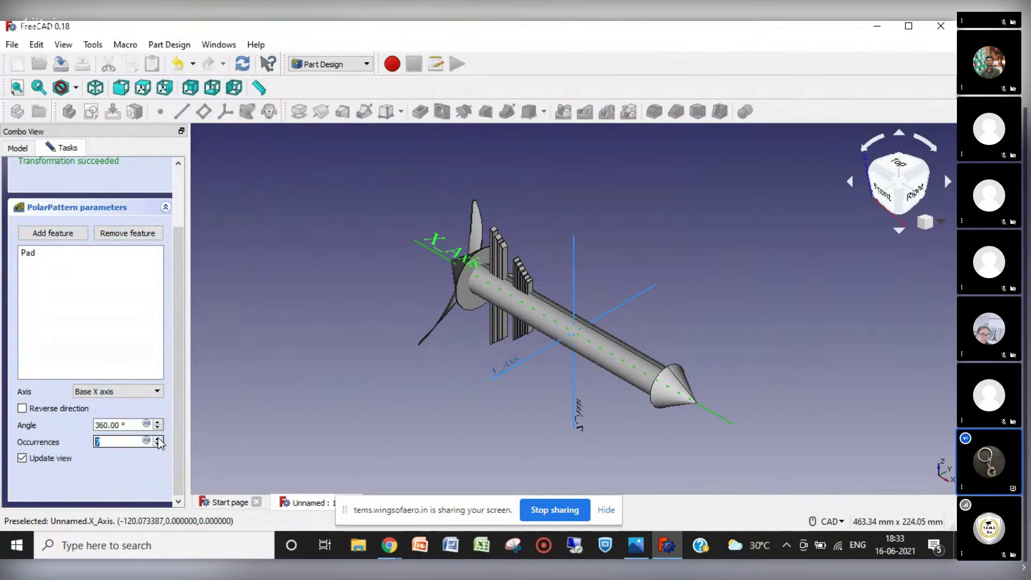
pyautogui.click(159, 439)
pyautogui.click(158, 439)
pyautogui.click(159, 439)
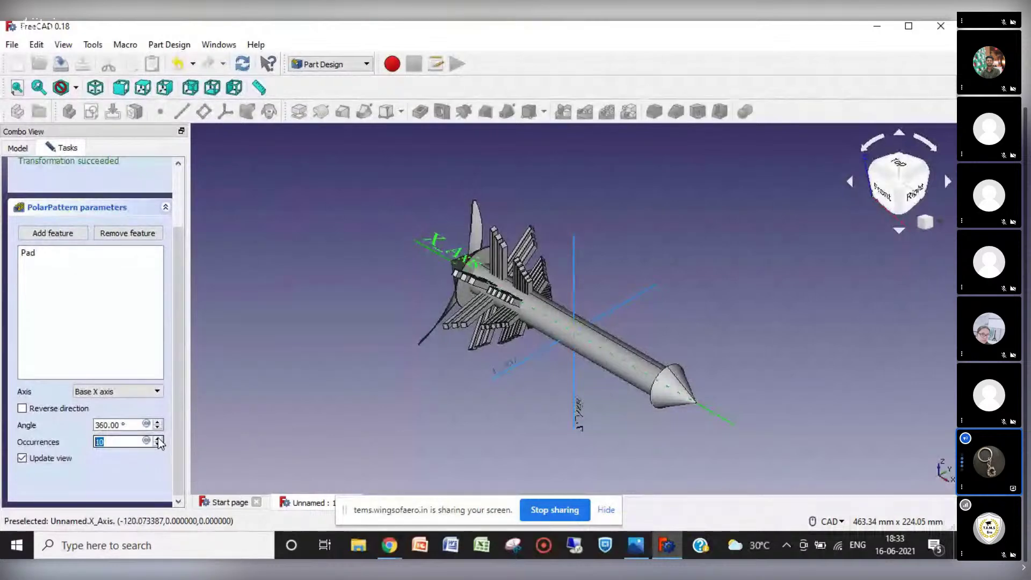
pyautogui.click(158, 439)
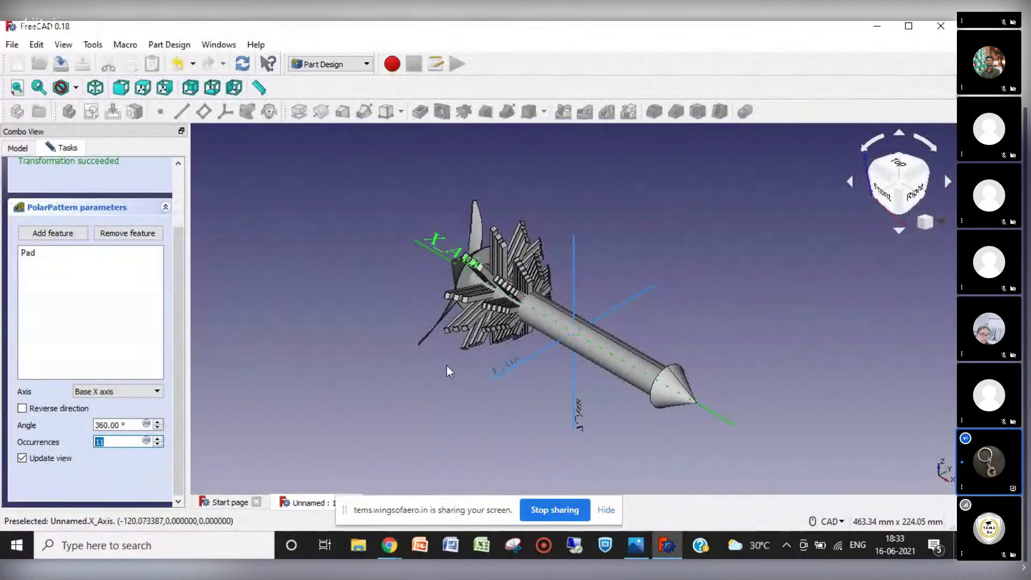
pyautogui.press('Up')
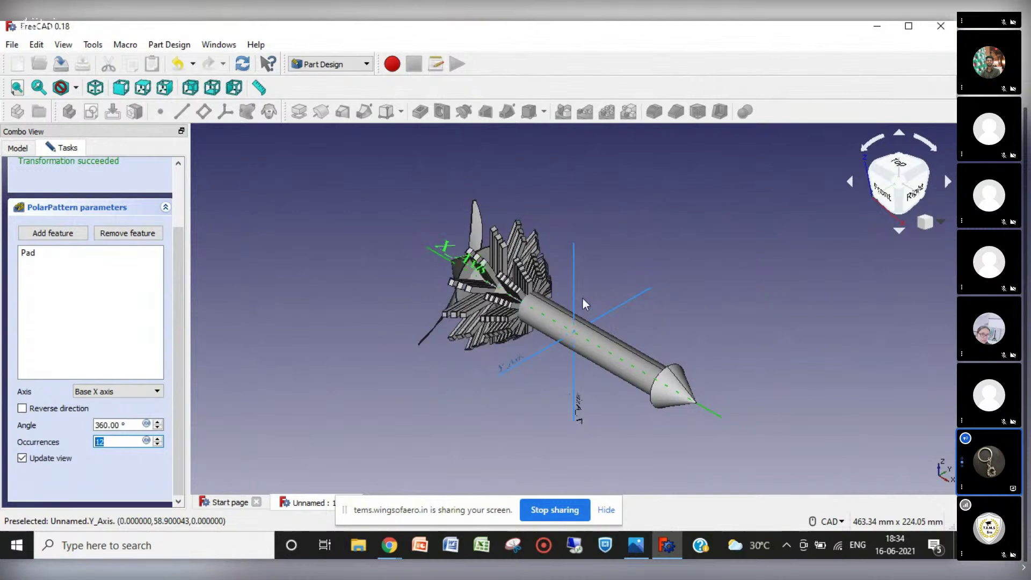
# Step: Check the blade pattern from the front and right views, and set its occurrences to 25
pyautogui.click(888, 191)
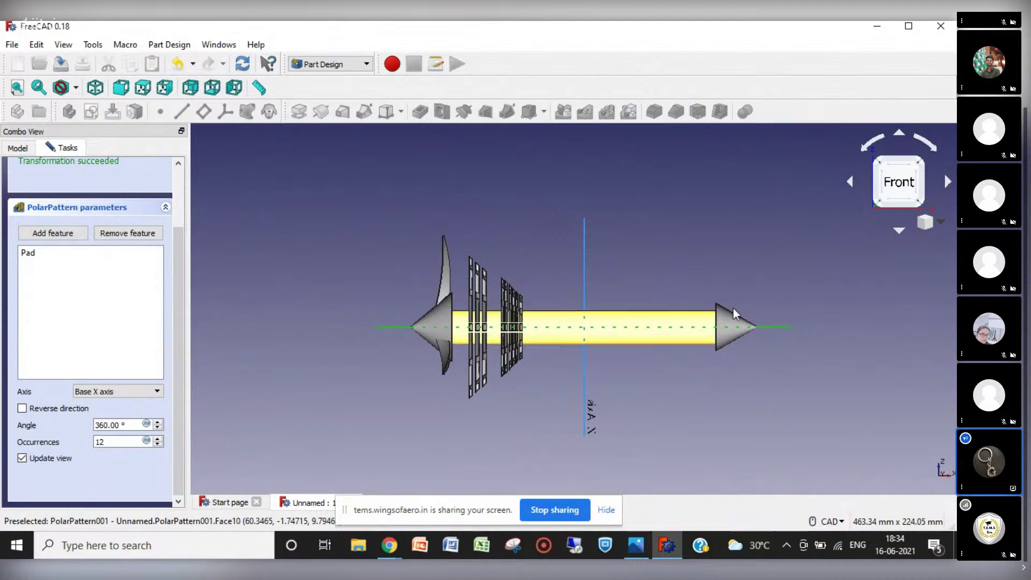
pyautogui.click(851, 183)
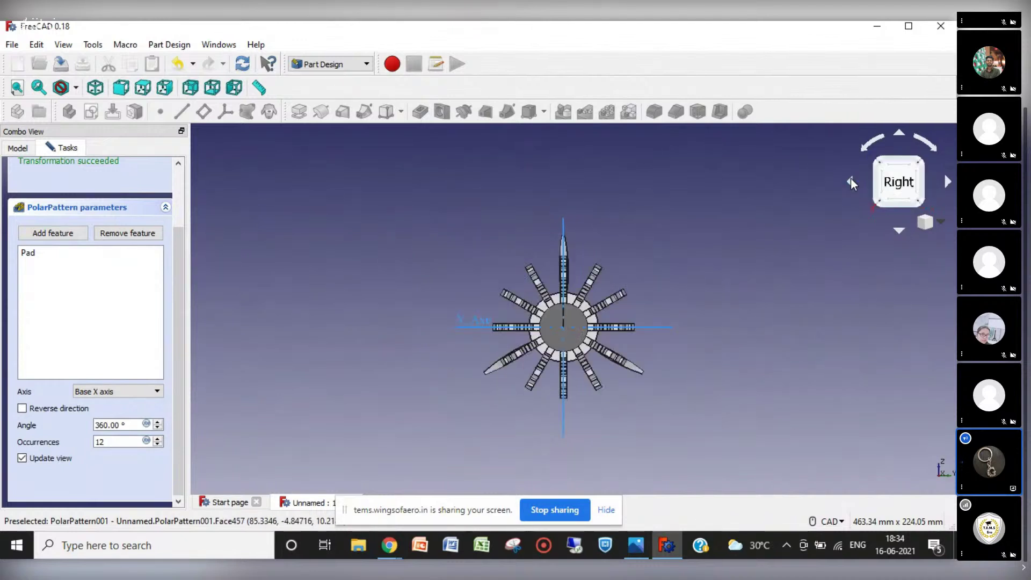
pyautogui.click(158, 438)
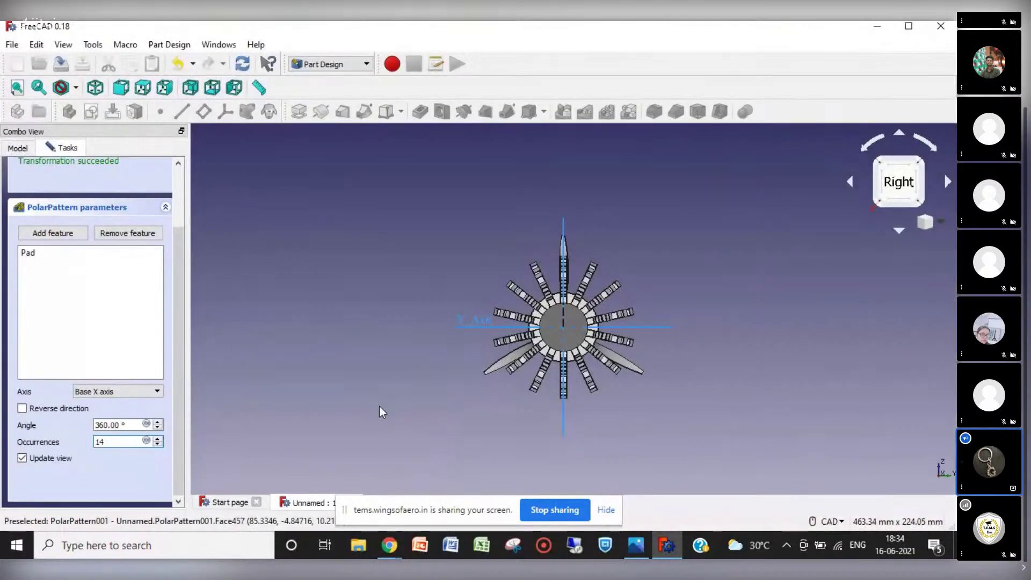
pyautogui.press('BackSpace')
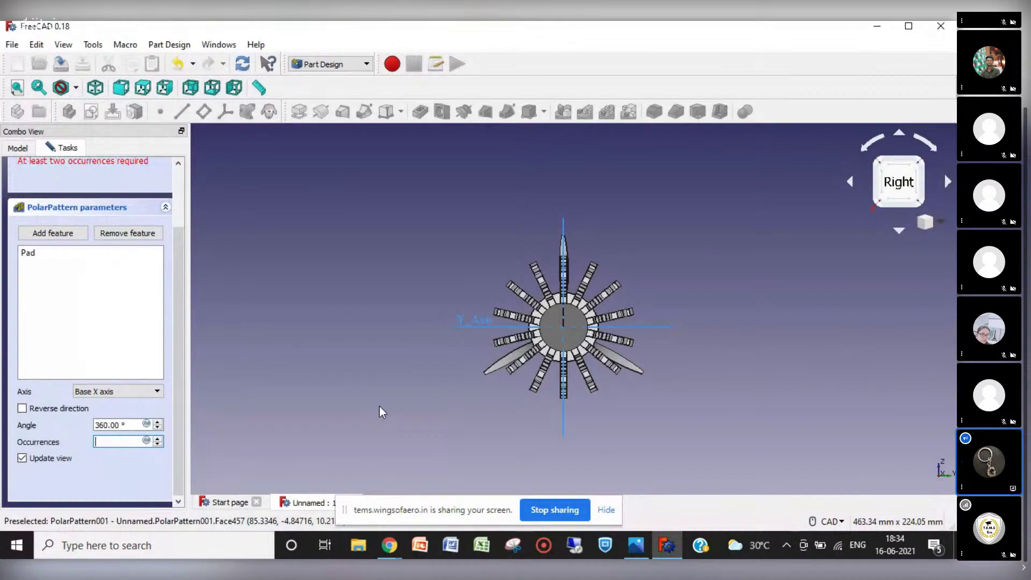
pyautogui.write('25')
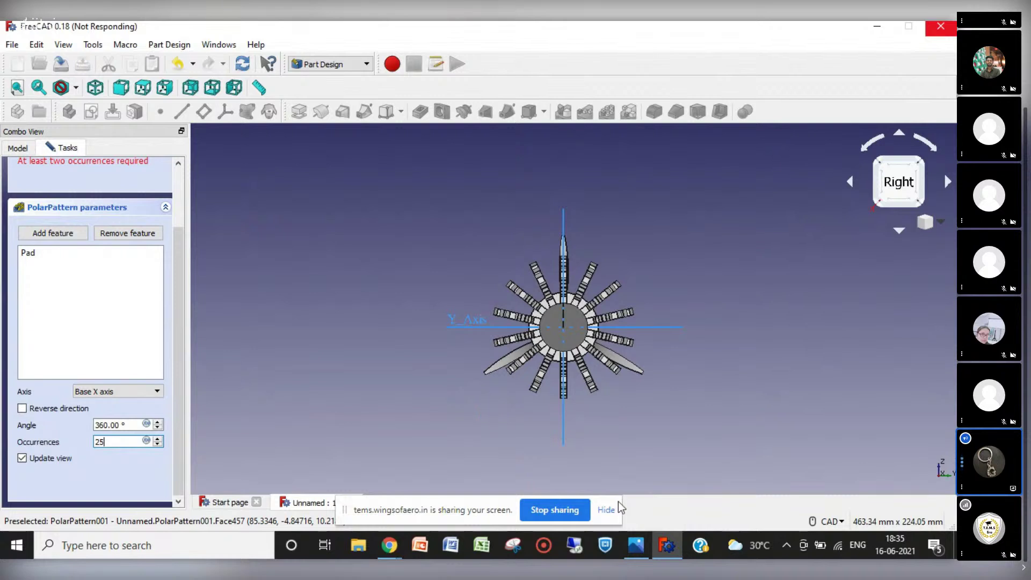
# Step: Switch to Photos to examine the compressor and turbine stages in the engine diagram, and return to FreeCAD
pyautogui.click(636, 545)
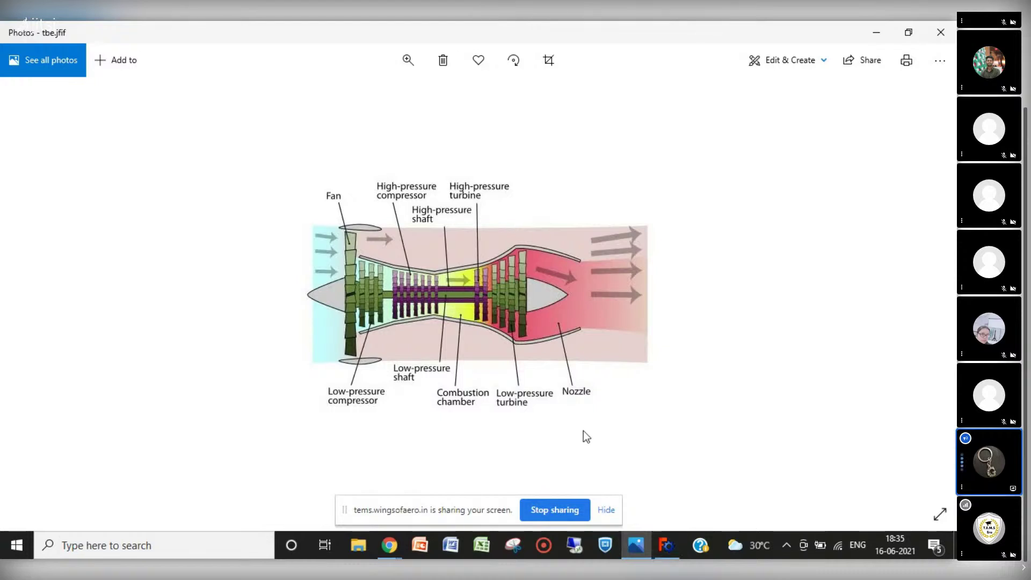
pyautogui.click(668, 547)
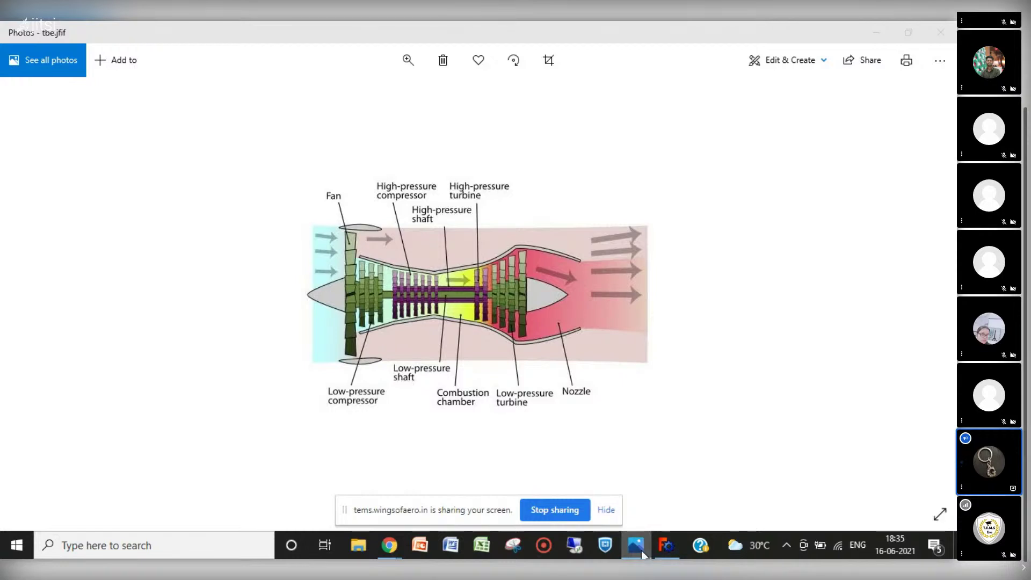
pyautogui.click(669, 546)
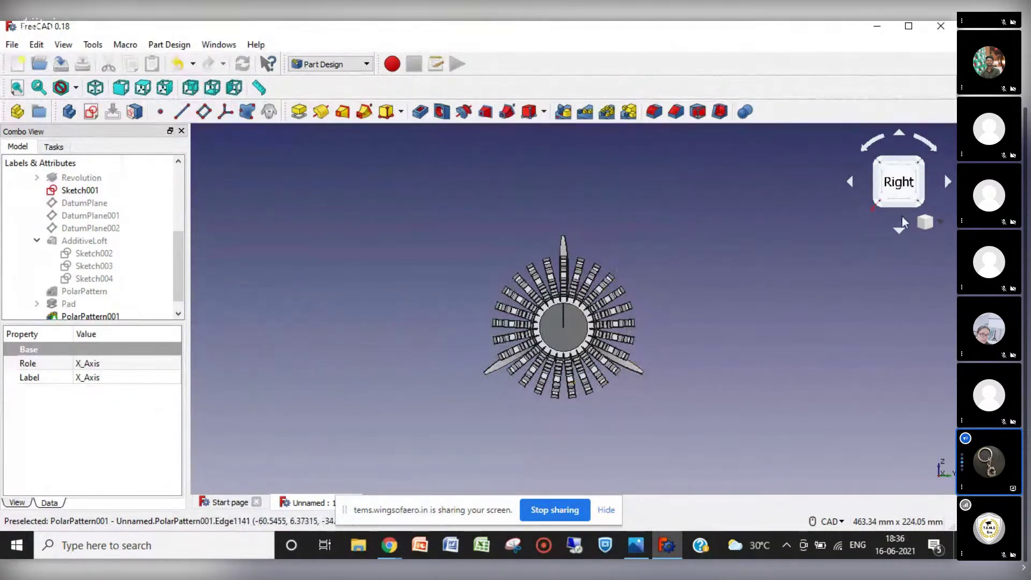
# Step: Create a new sketch on the XZ plane, seen from the front
pyautogui.click(936, 225)
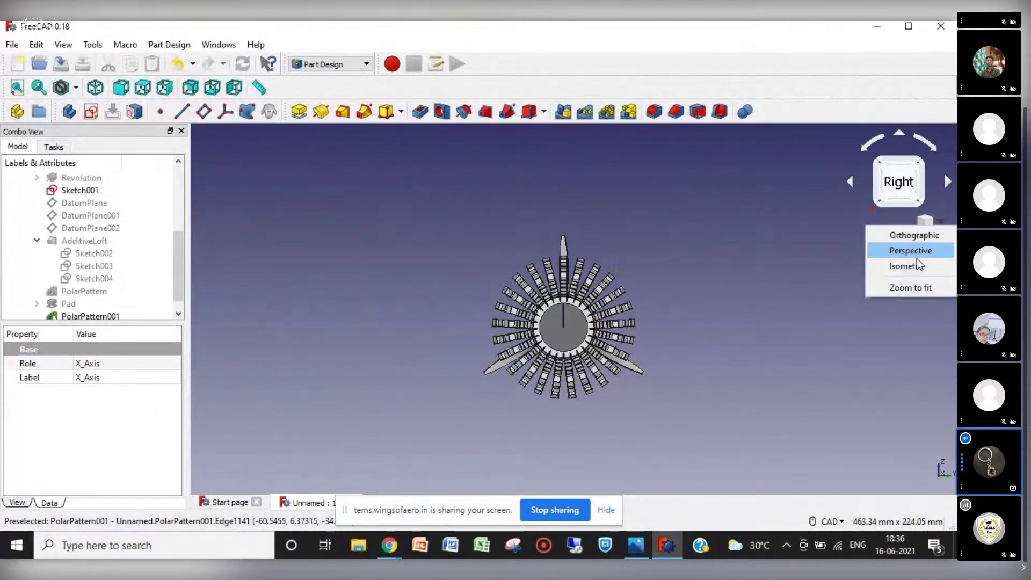
pyautogui.click(913, 266)
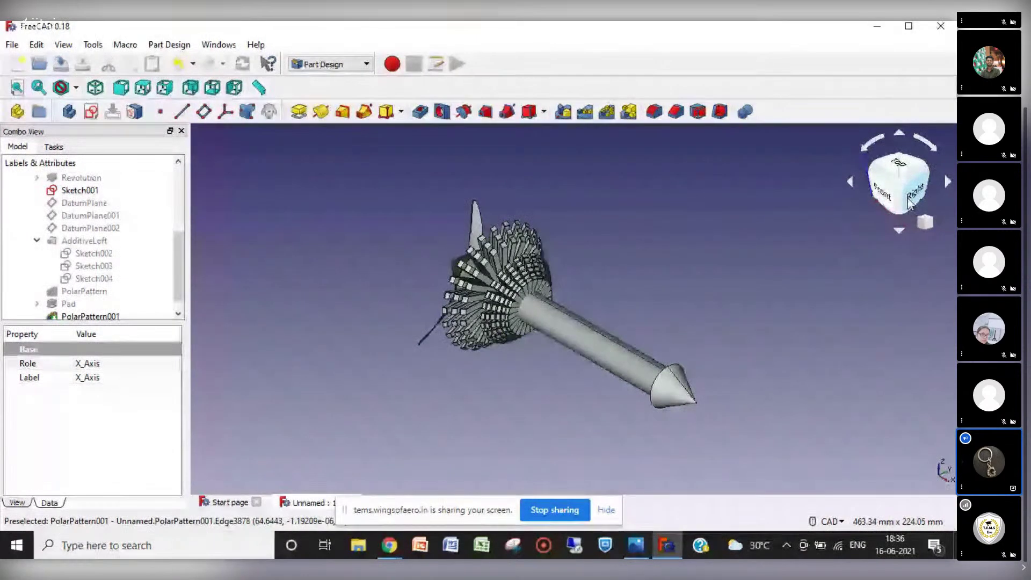
pyautogui.click(884, 193)
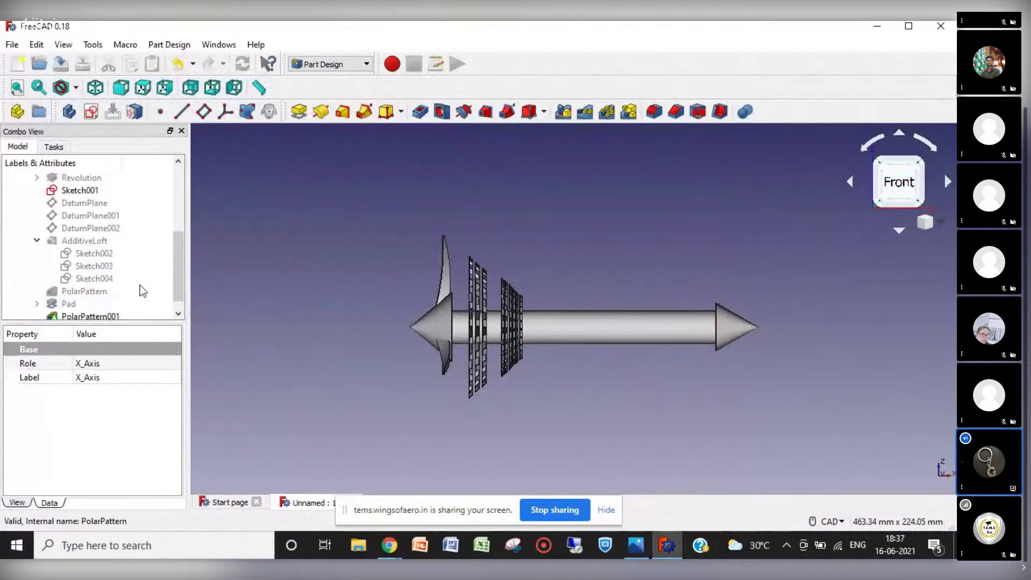
pyautogui.click(178, 162)
pyautogui.click(178, 162)
pyautogui.click(179, 161)
pyautogui.click(93, 192)
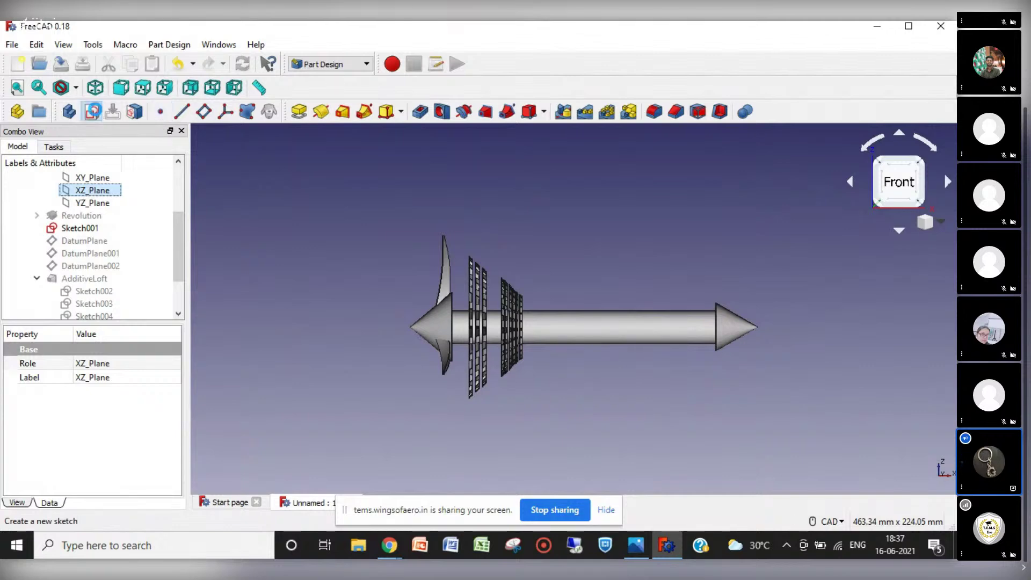
pyautogui.click(92, 112)
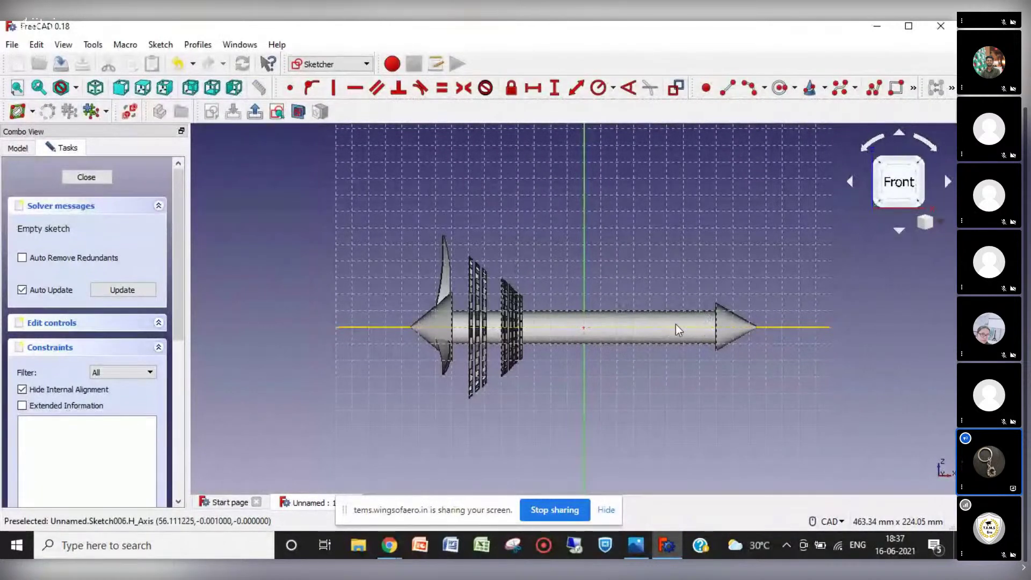
# Step: Draw a closed polyline blade profile about 15 mm tall on the shaft's upper edge between origin and tail cone, its top rising toward the cone
pyautogui.scroll(4, 660, 320)
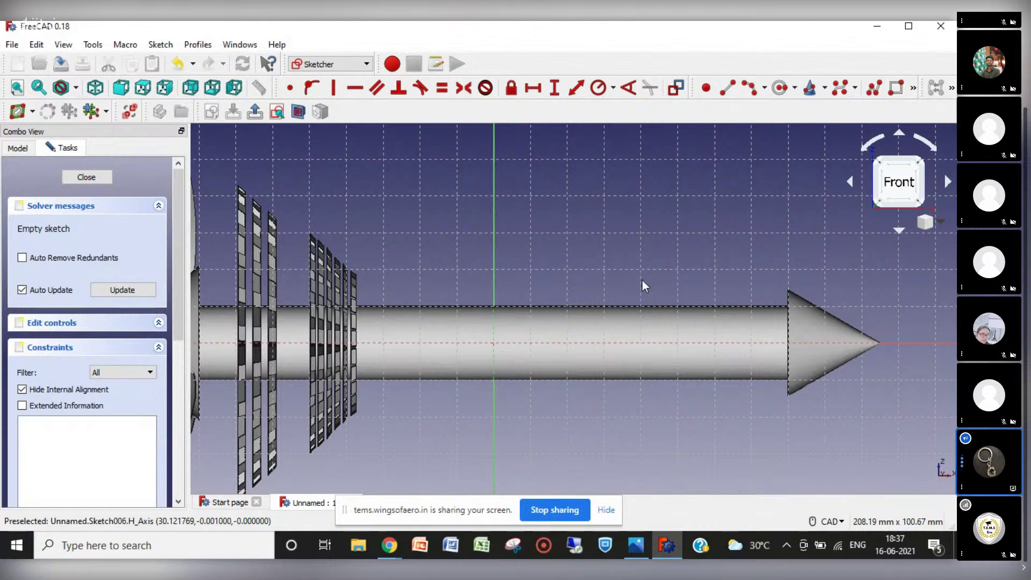
pyautogui.click(875, 88)
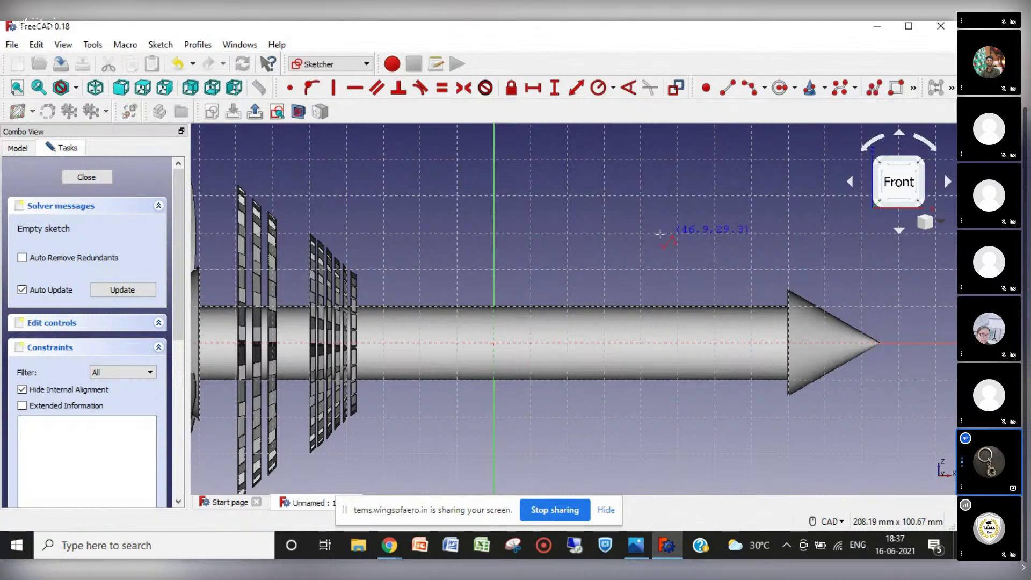
pyautogui.click(622, 306)
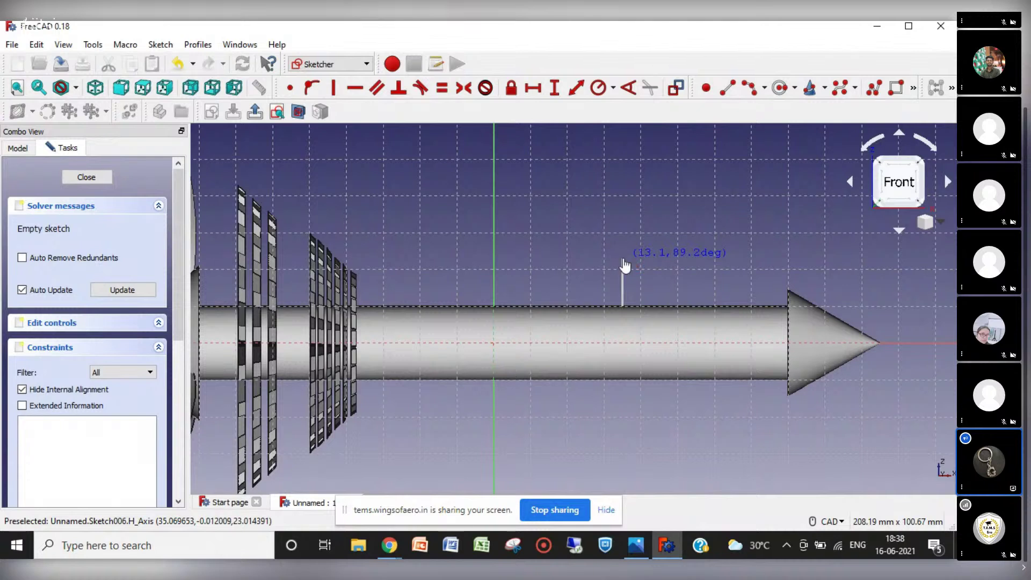
pyautogui.click(622, 257)
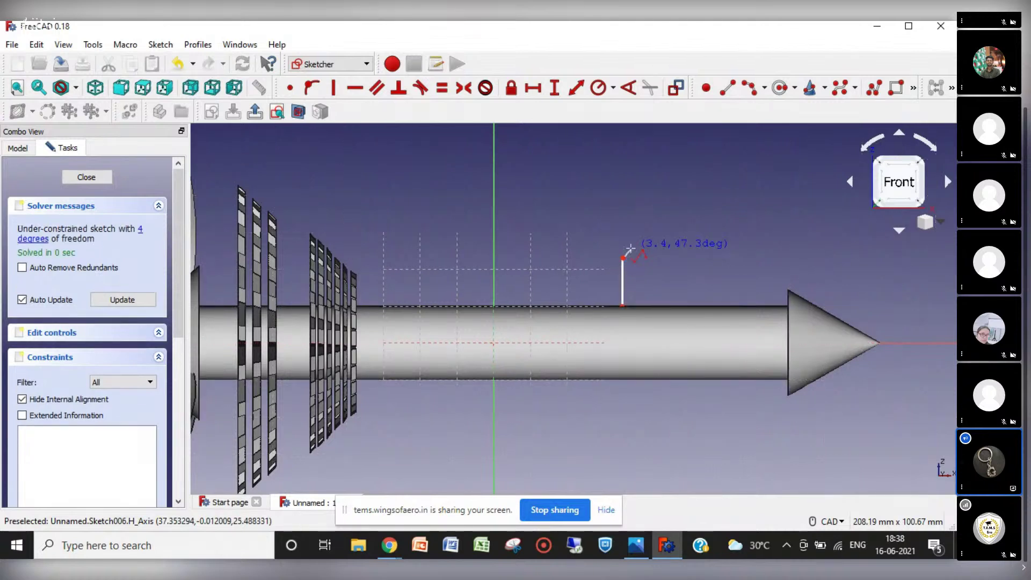
pyautogui.click(632, 252)
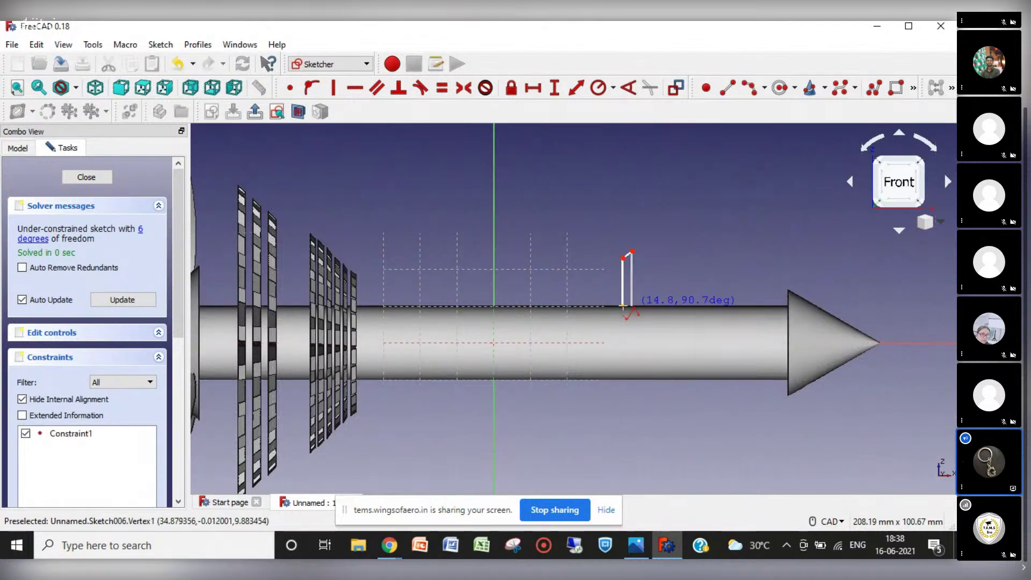
pyautogui.click(623, 306)
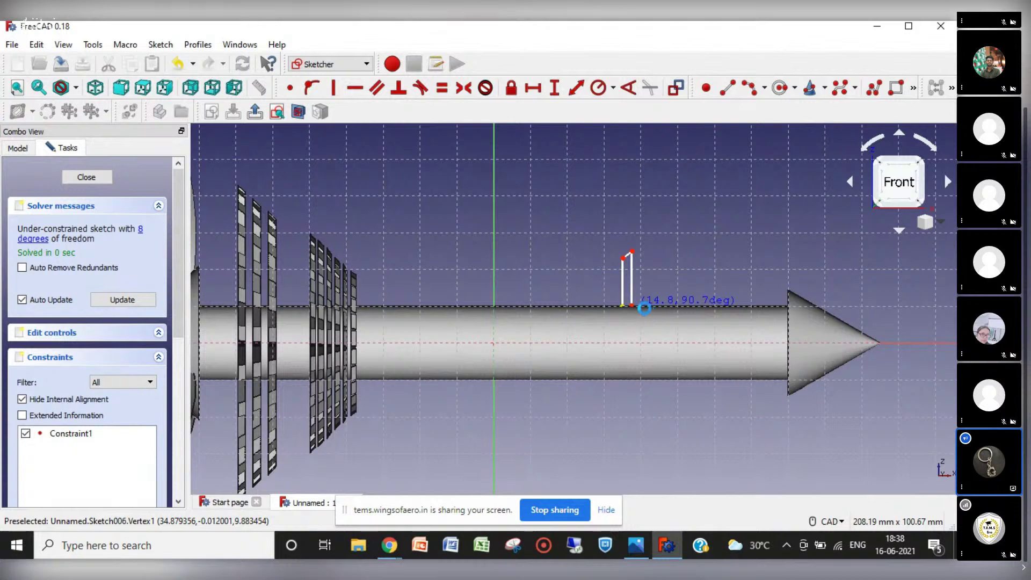
# Step: Draw a second closed polyline blade profile just tail-ward of the first on the shaft's upper edge, its height rising from about 16 to 19 mm
pyautogui.click(641, 306)
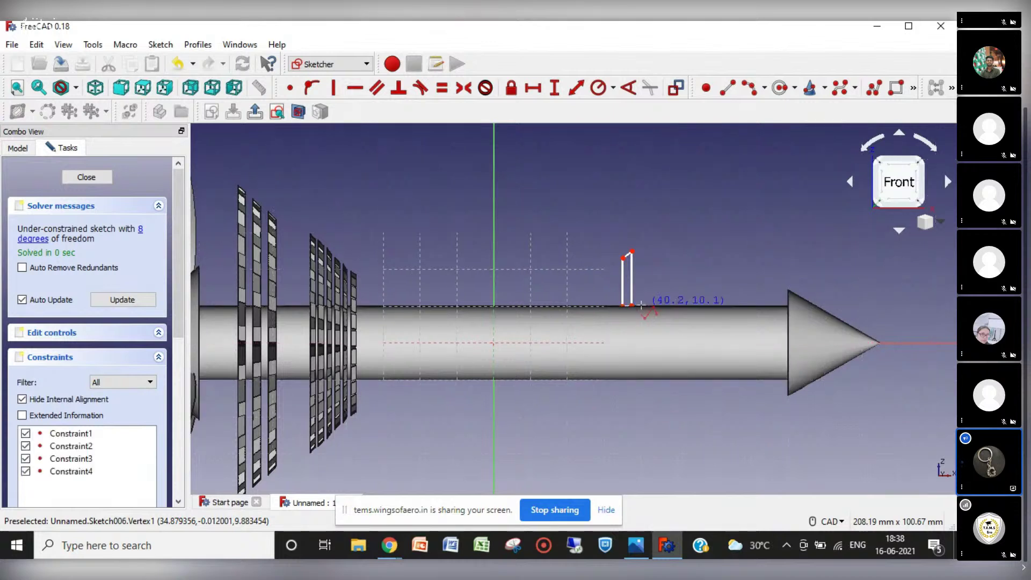
pyautogui.click(642, 247)
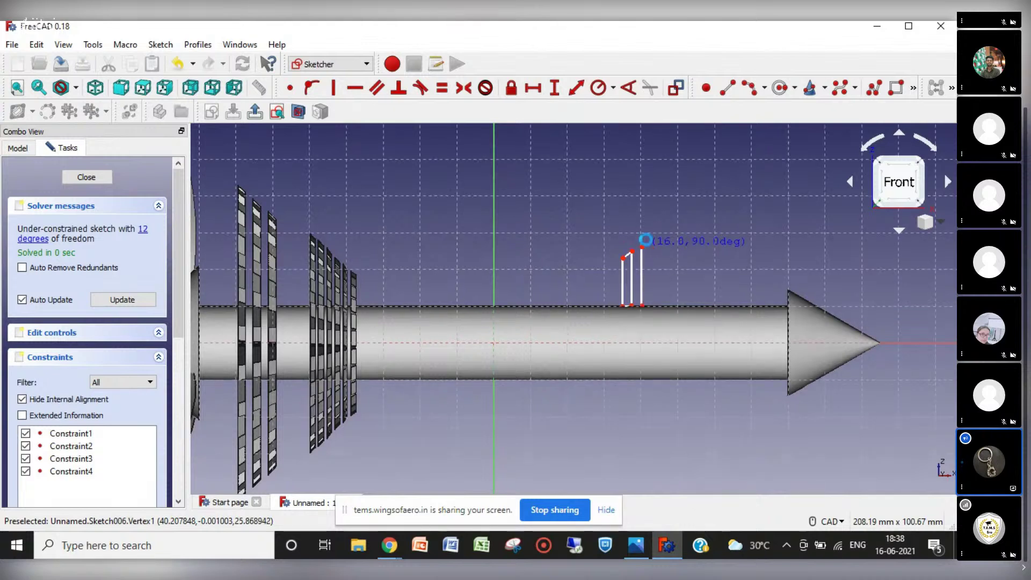
pyautogui.click(648, 238)
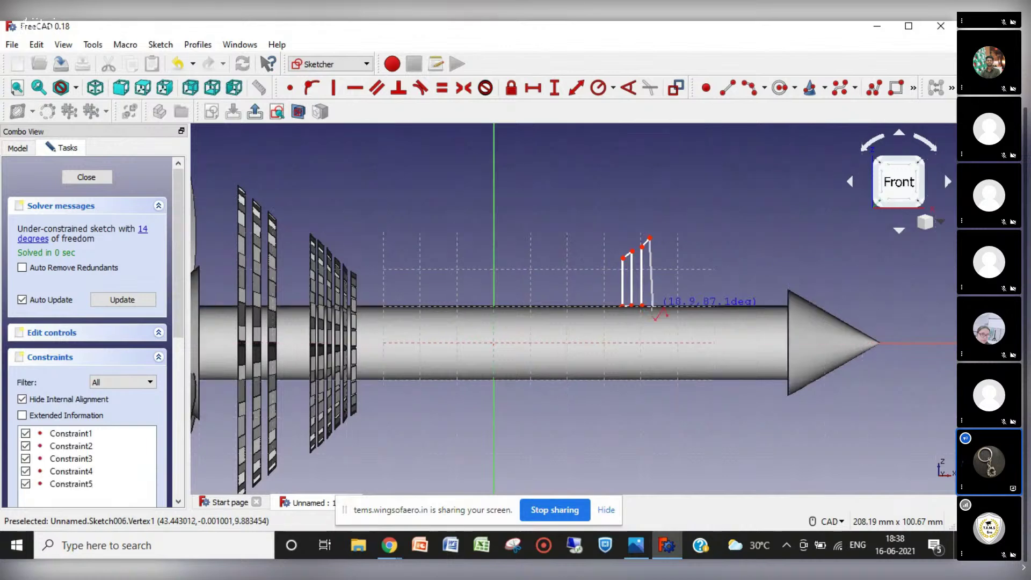
pyautogui.click(644, 306)
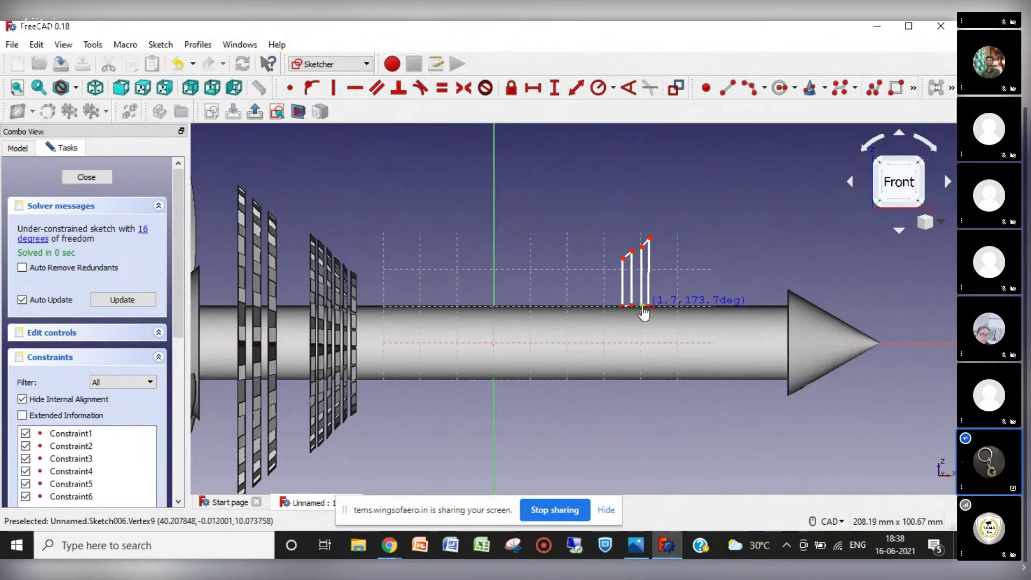
pyautogui.click(642, 306)
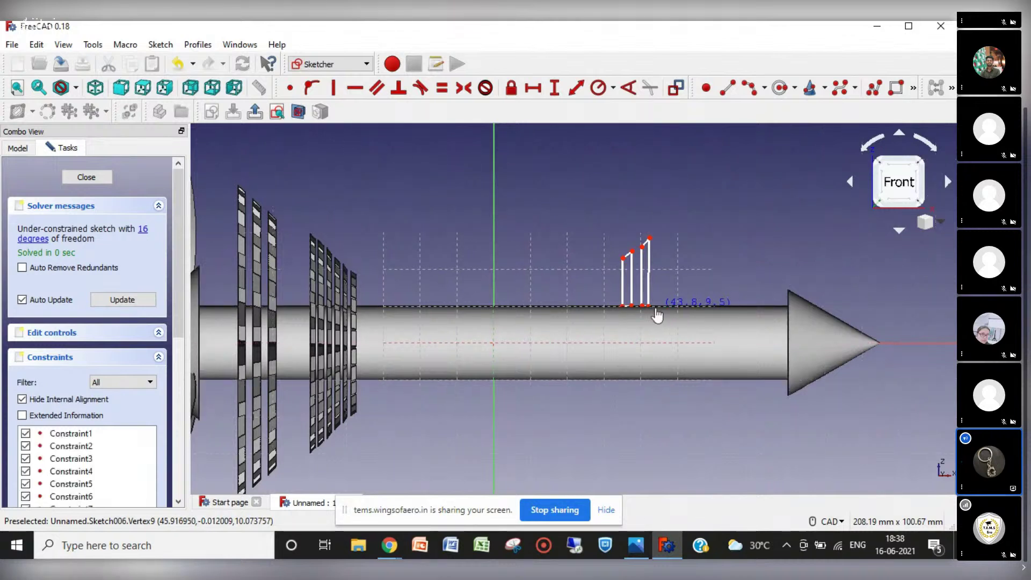
# Step: Draw a third closed blade profile beside the second on the shaft's upper edge, its height rising from about 20 to 21.5 mm
pyautogui.click(655, 306)
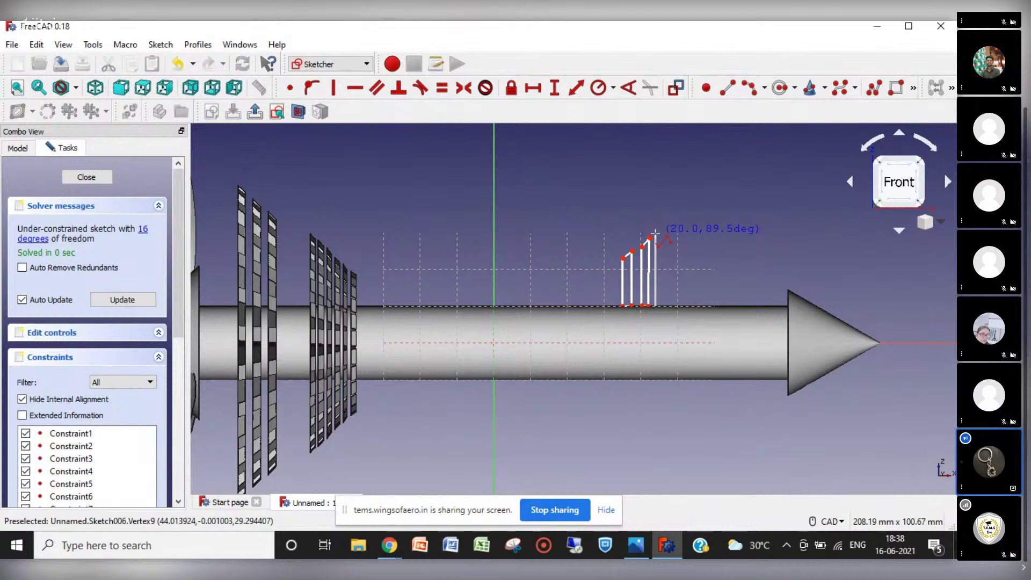
pyautogui.click(655, 233)
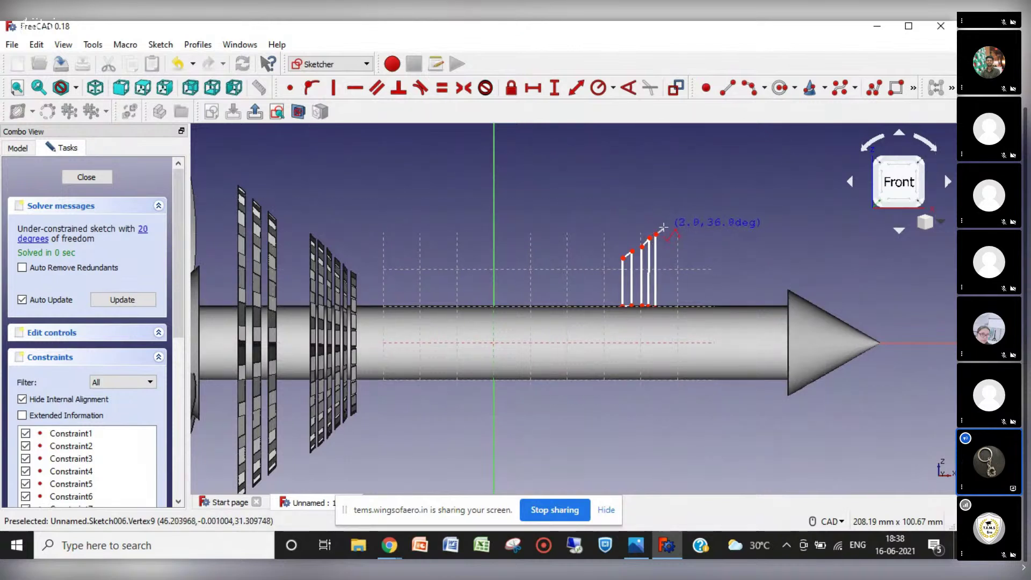
pyautogui.click(664, 229)
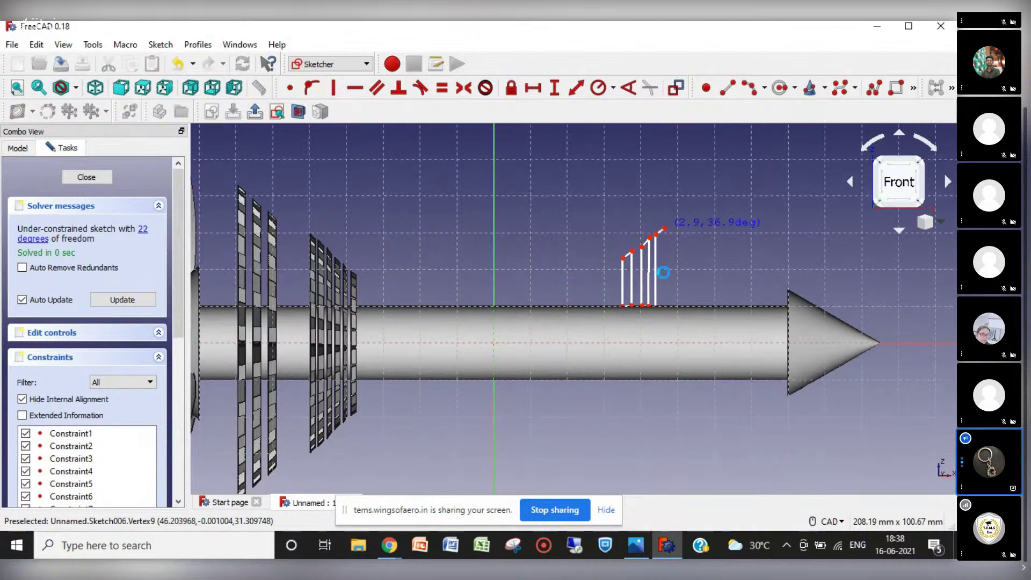
pyautogui.click(665, 306)
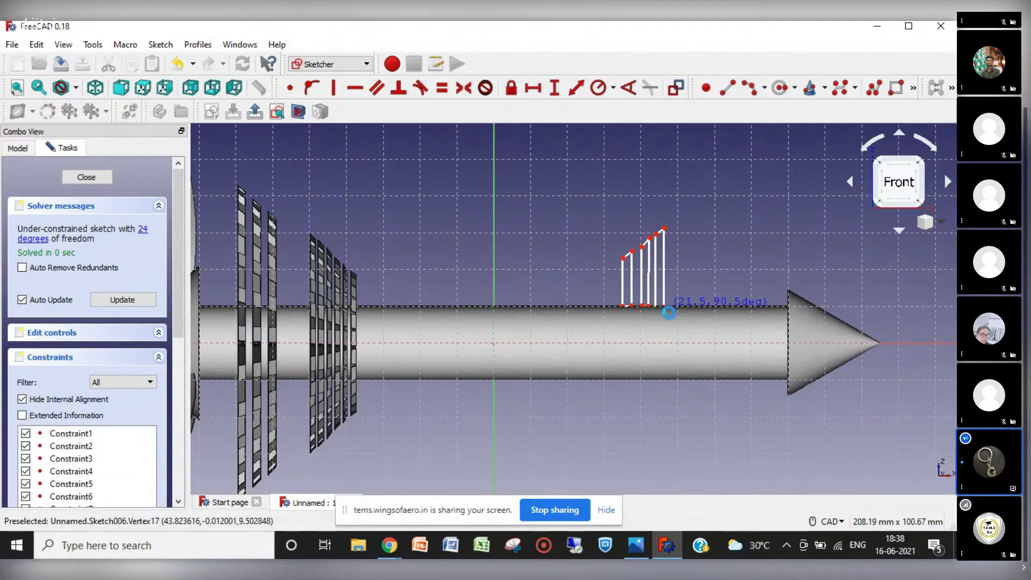
pyautogui.rightClick(675, 313)
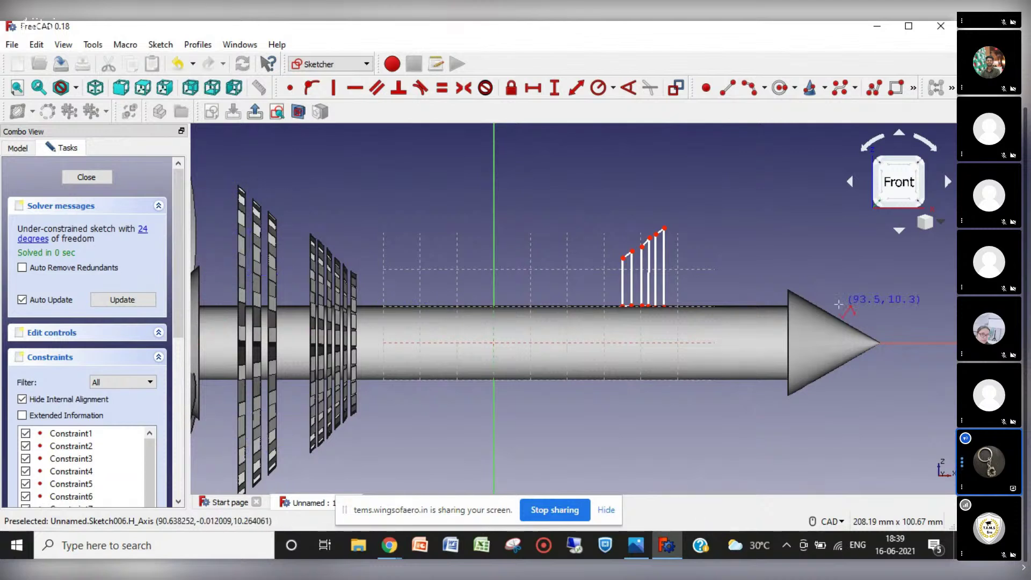
# Step: Start a second blade group nearer the tail cone with a closed polyline profile rising from about 26 to 29.5 mm tall
pyautogui.click(696, 306)
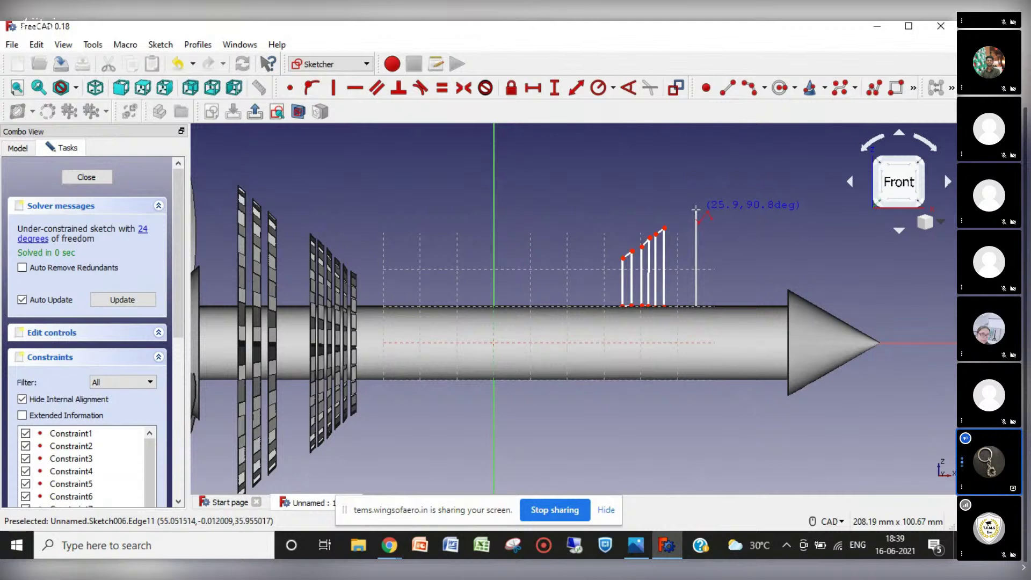
pyautogui.click(696, 207)
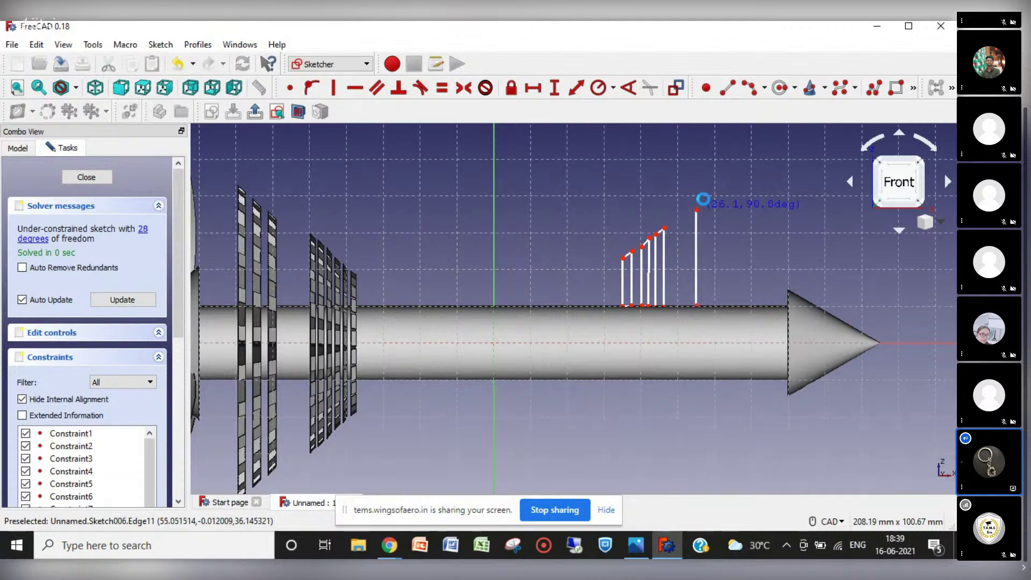
pyautogui.click(707, 200)
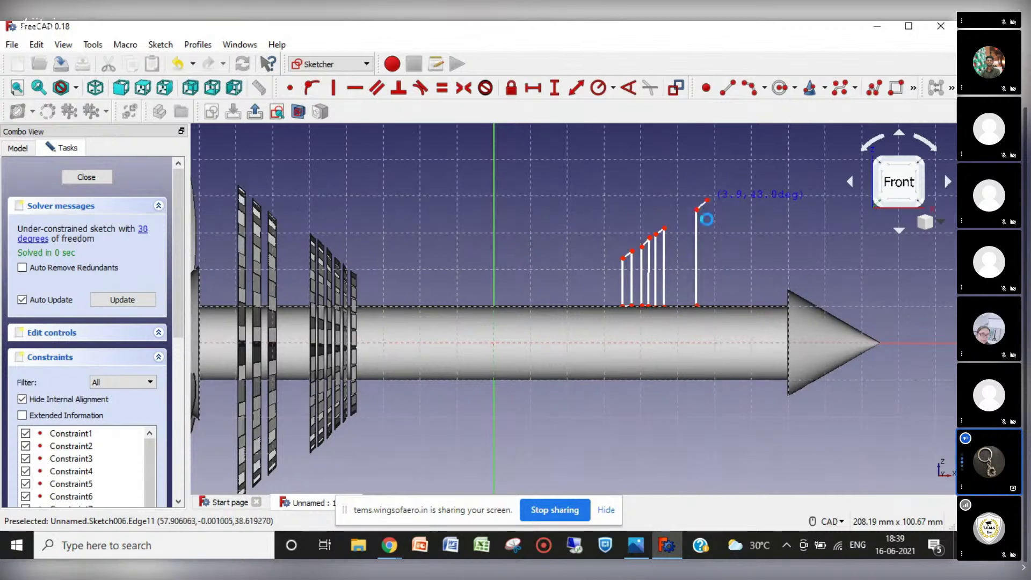
pyautogui.click(707, 307)
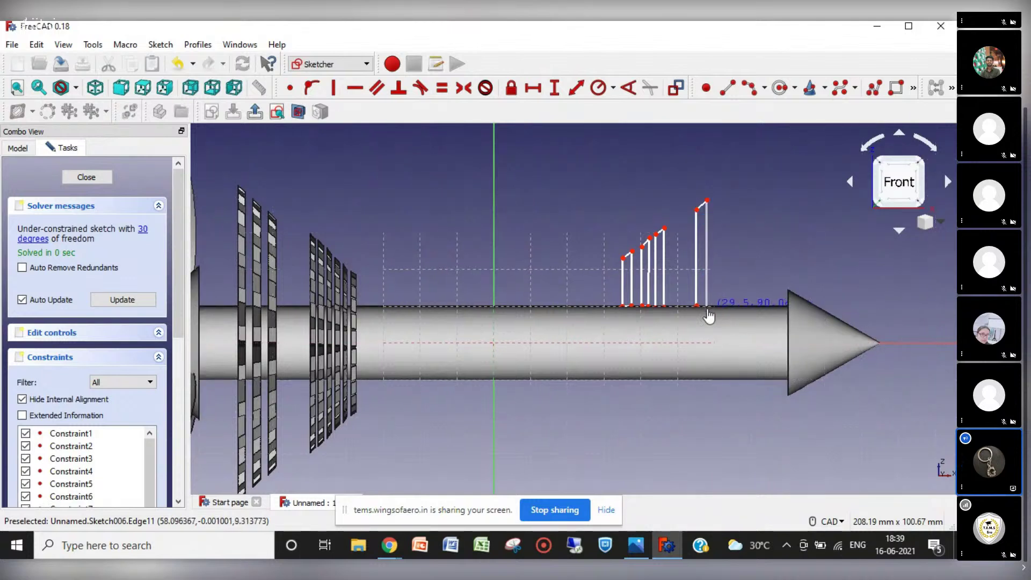
pyautogui.click(696, 305)
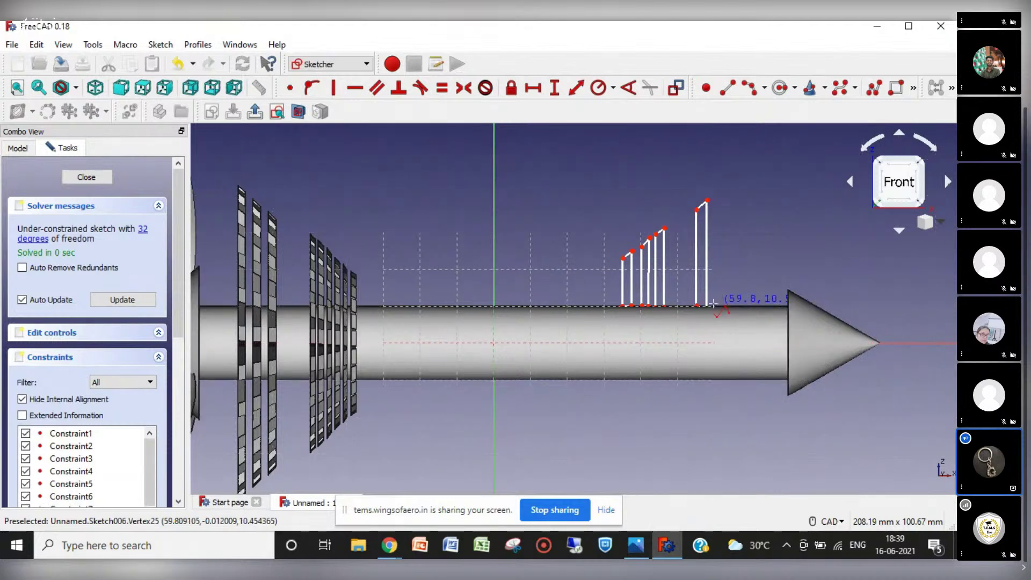
# Step: Draw another closed blade profile beside the first one of the rear group, its sloped top reaching about 32 mm above the shaft edge
pyautogui.click(714, 305)
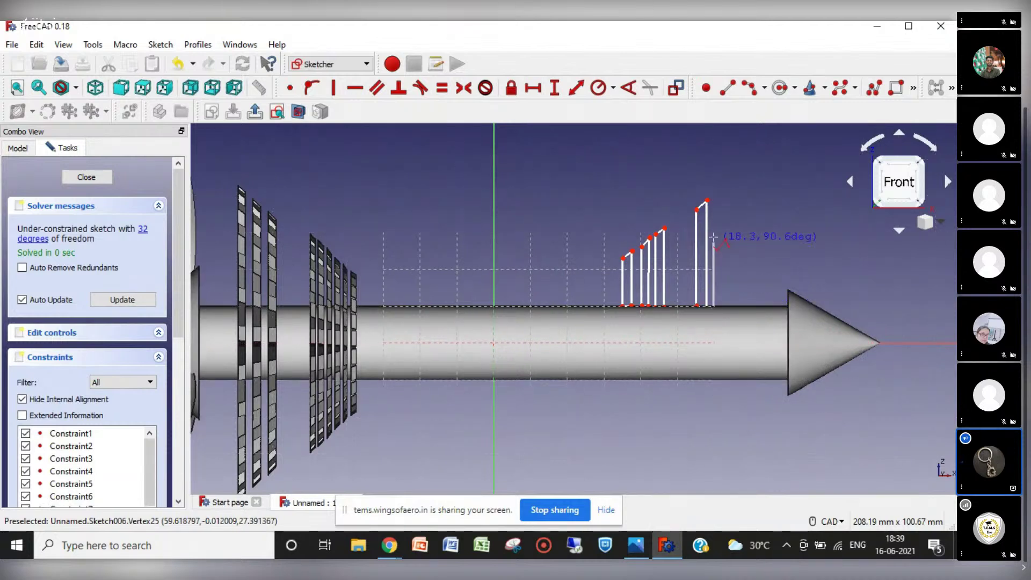
pyautogui.click(714, 196)
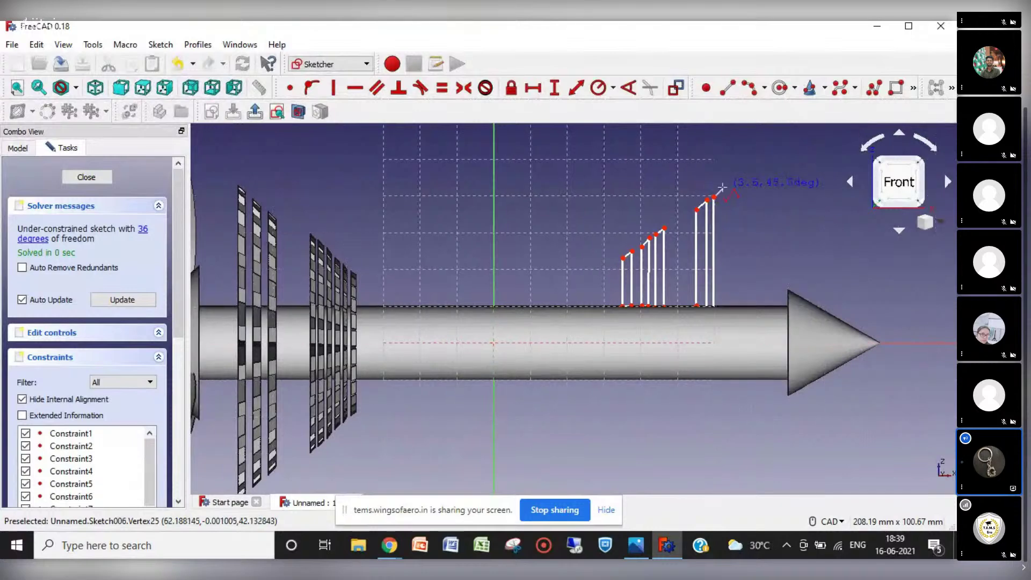
pyautogui.click(723, 189)
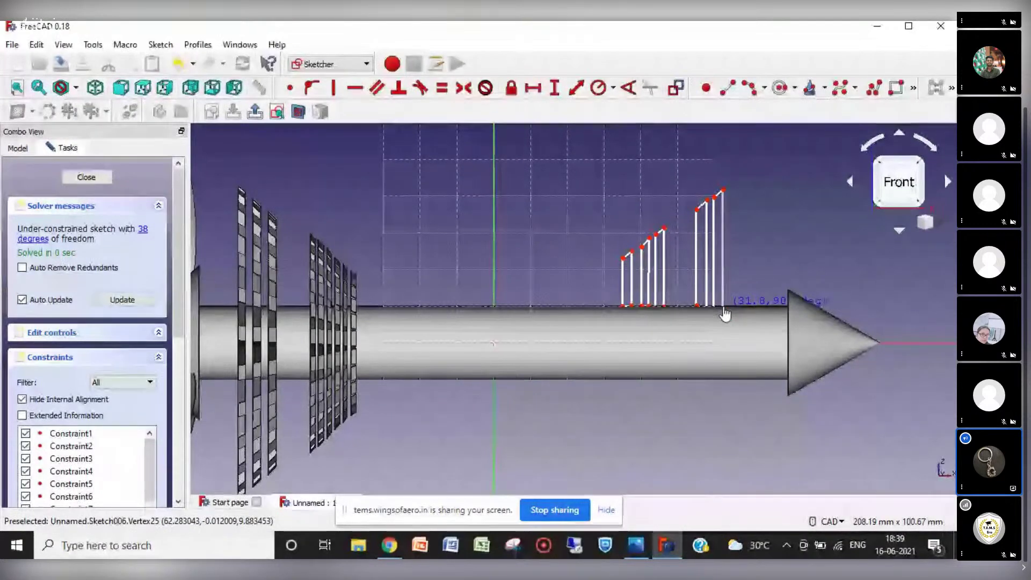
pyautogui.click(719, 308)
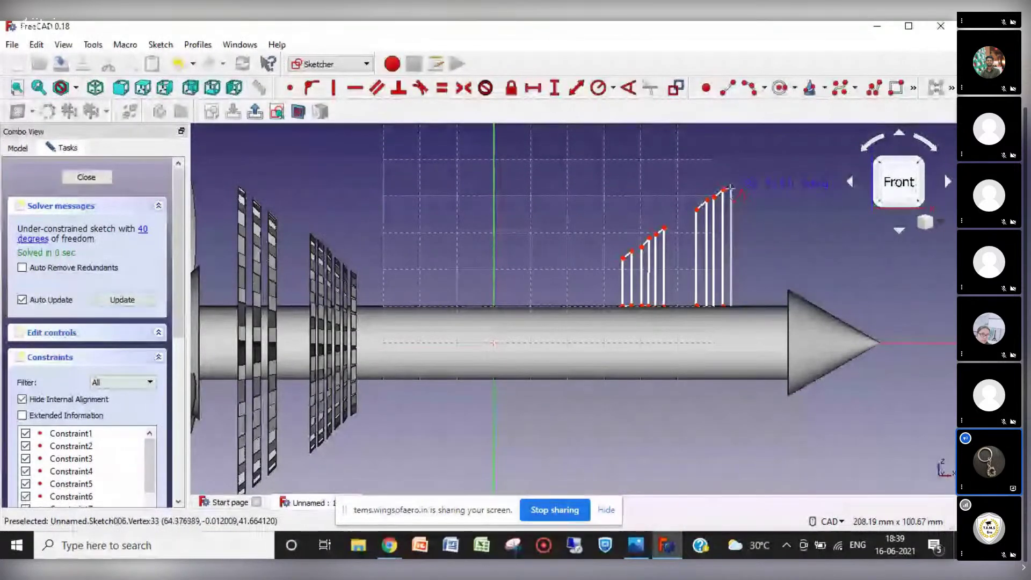
# Step: Draw two more closed blade profiles toward the tail cone, continuing the rising top line, the last one about 36 mm tall
pyautogui.click(730, 187)
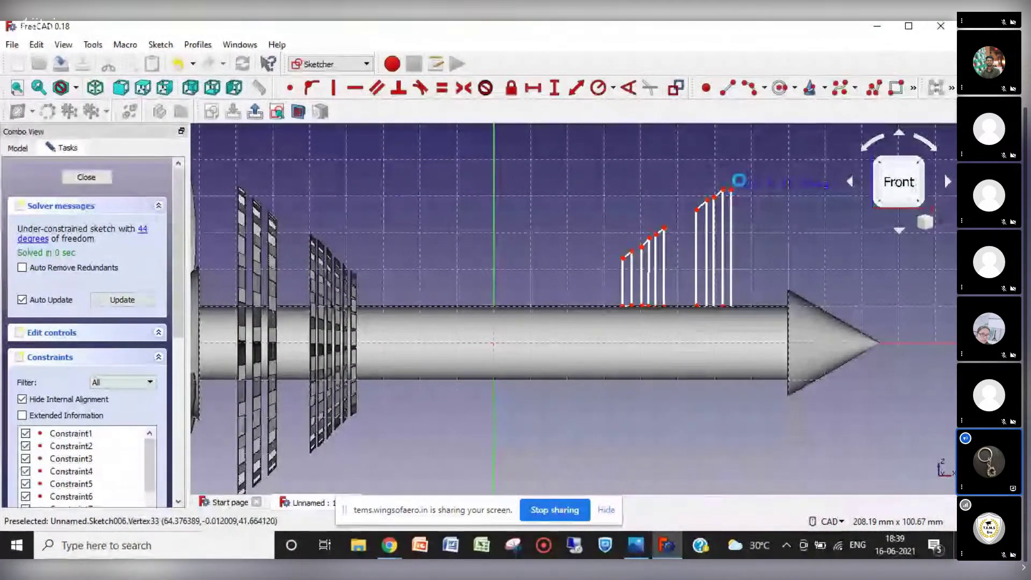
pyautogui.click(738, 183)
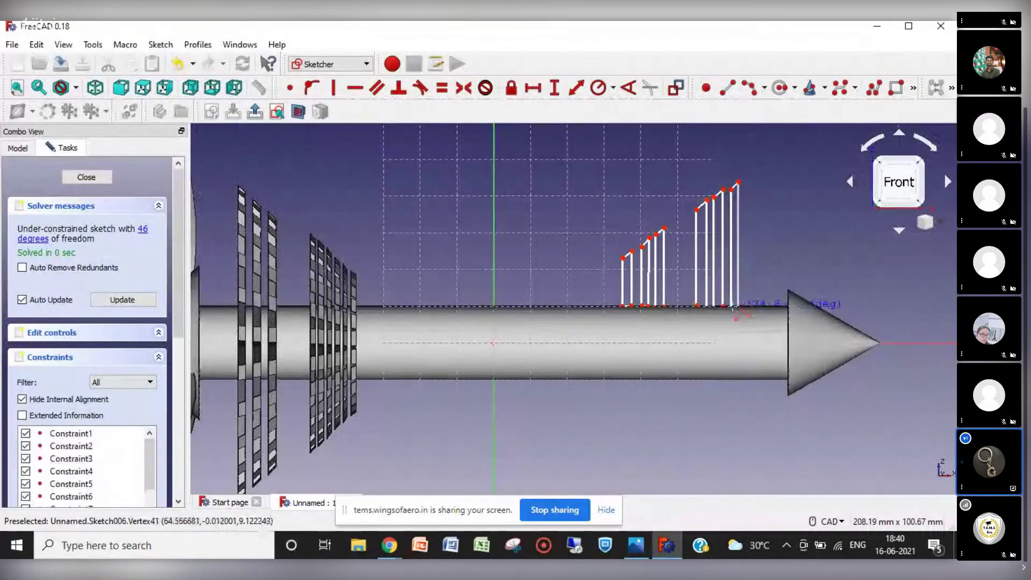
pyautogui.click(738, 307)
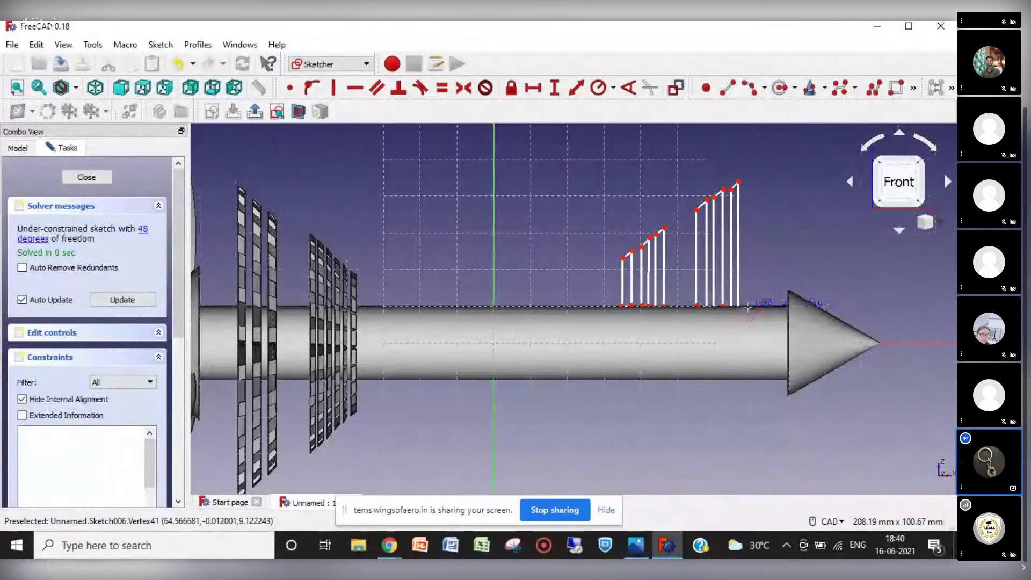
pyautogui.click(746, 307)
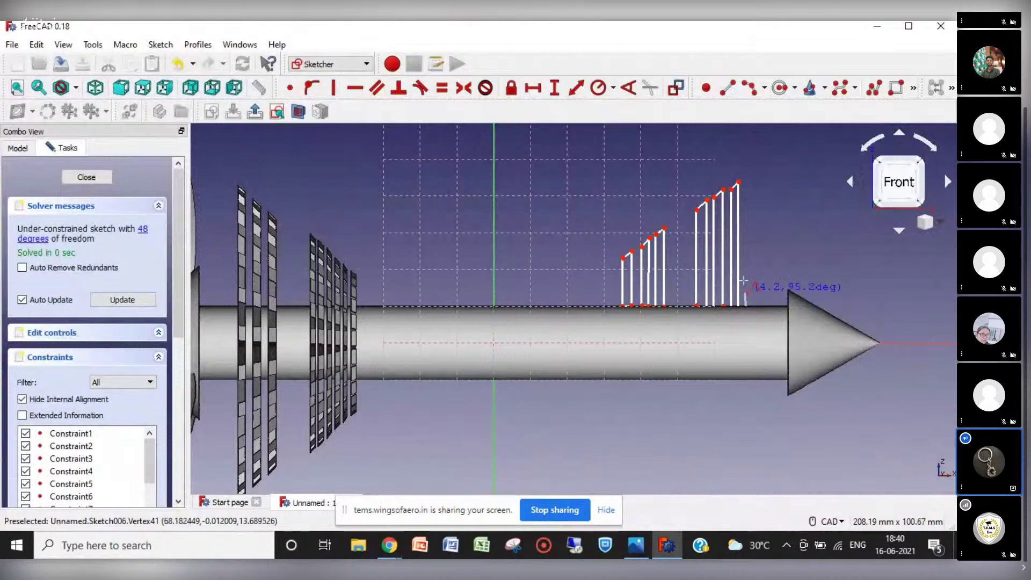
pyautogui.click(746, 183)
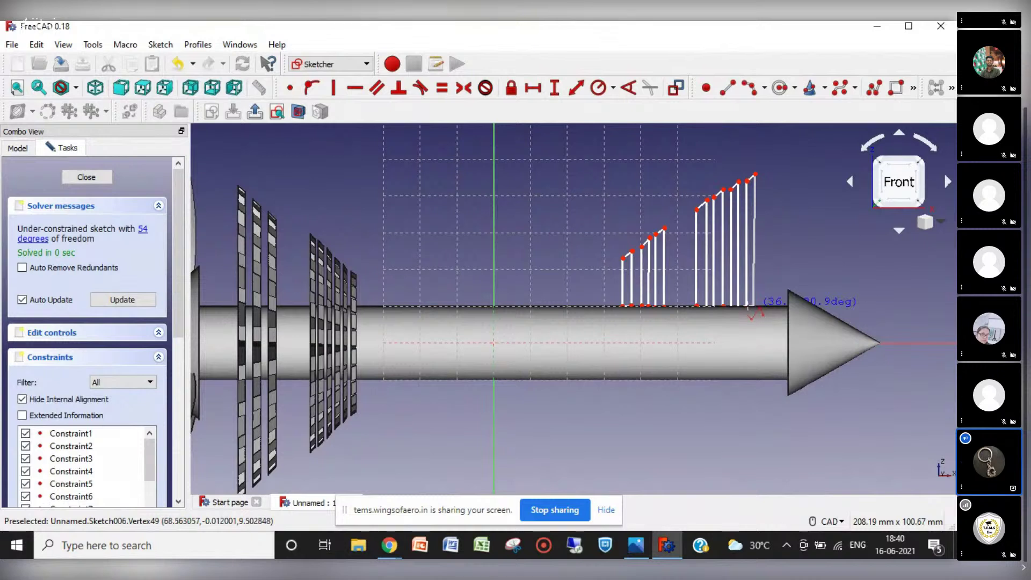
pyautogui.click(752, 307)
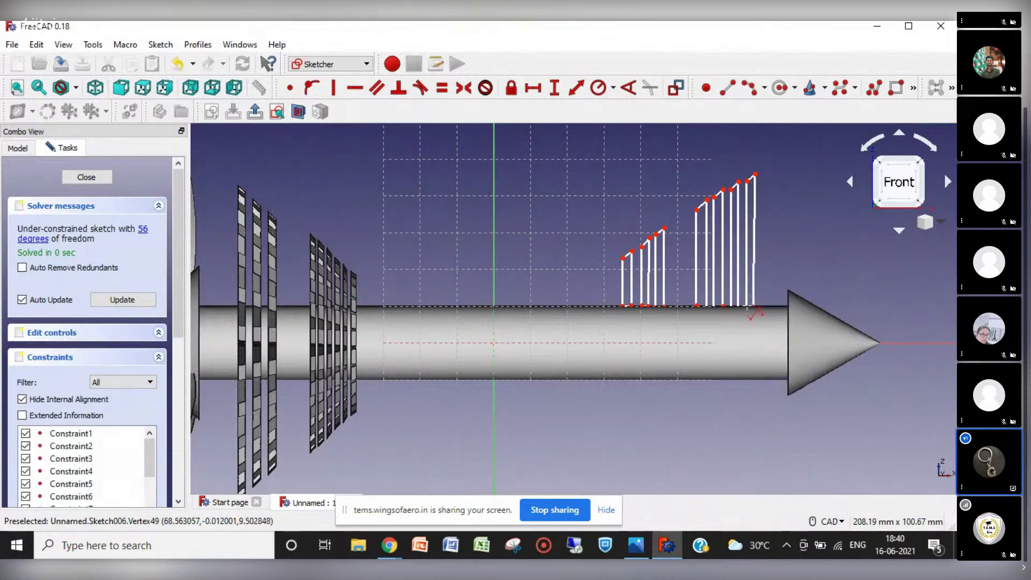
pyautogui.rightClick(578, 262)
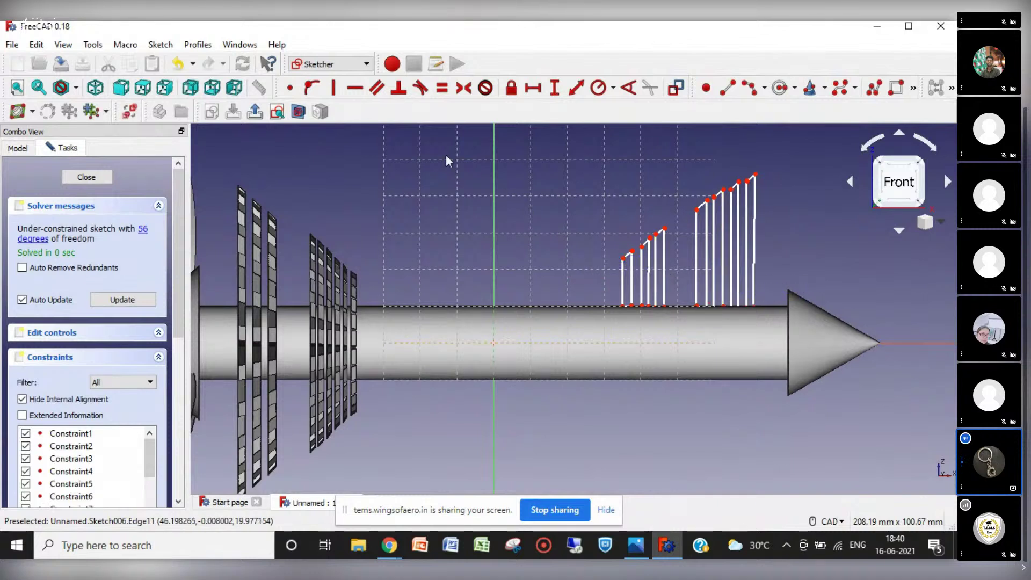
# Step: Apply vertical constraints to the long side edges of the three blade profiles in the shorter group
pyautogui.click(333, 88)
pyautogui.click(622, 285)
pyautogui.click(631, 288)
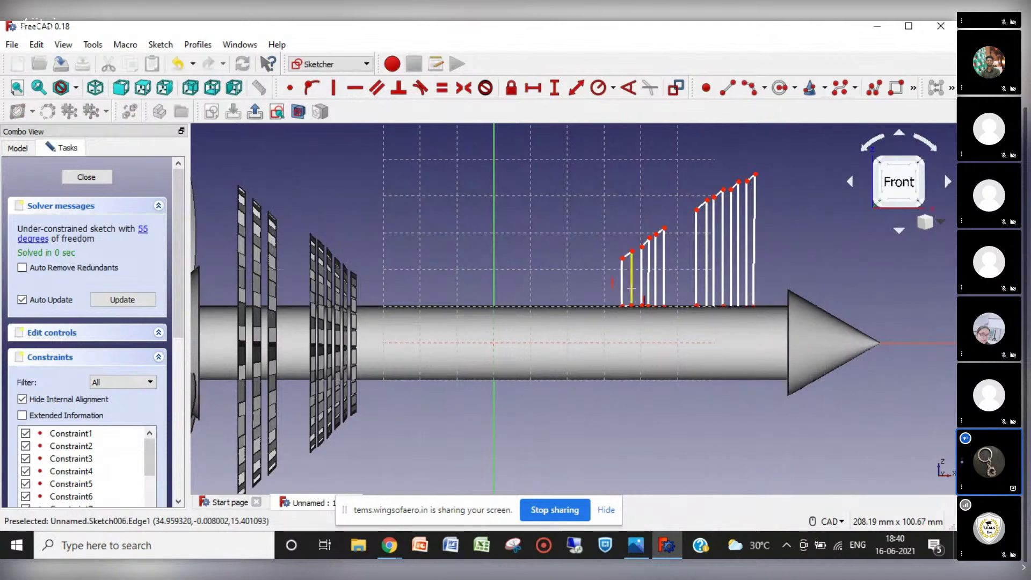
pyautogui.click(642, 289)
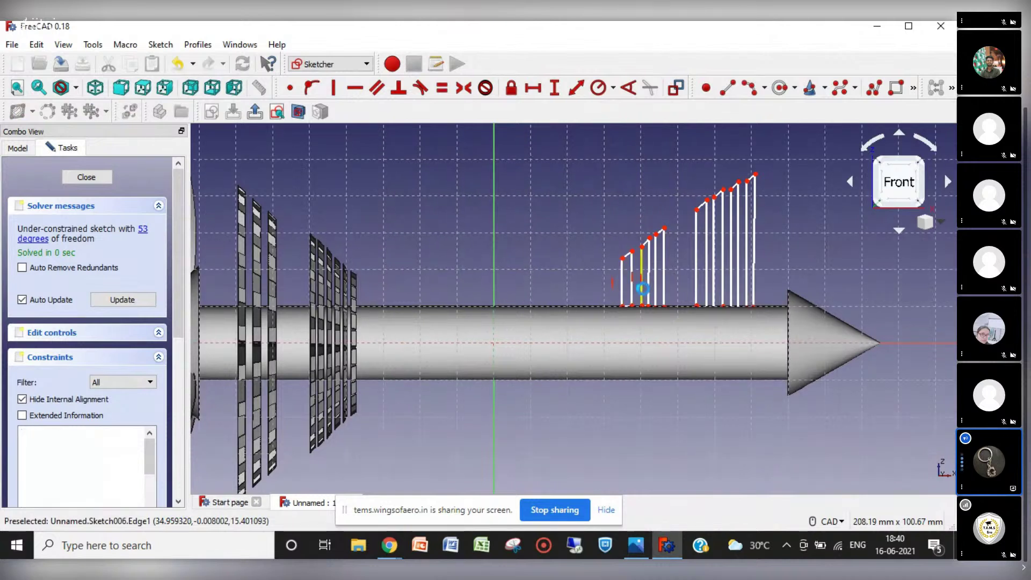
pyautogui.click(641, 284)
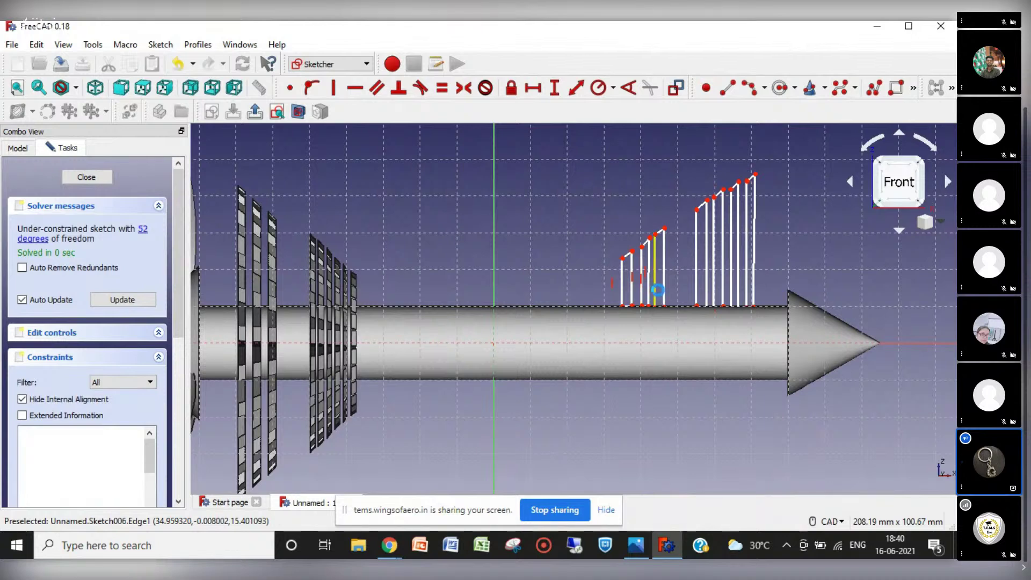
pyautogui.click(652, 290)
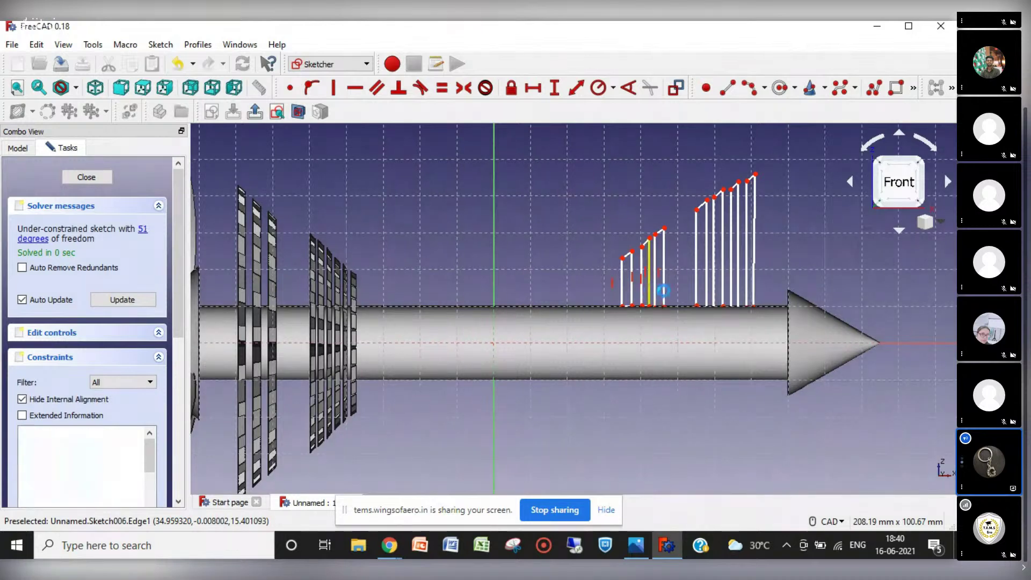
pyautogui.click(664, 291)
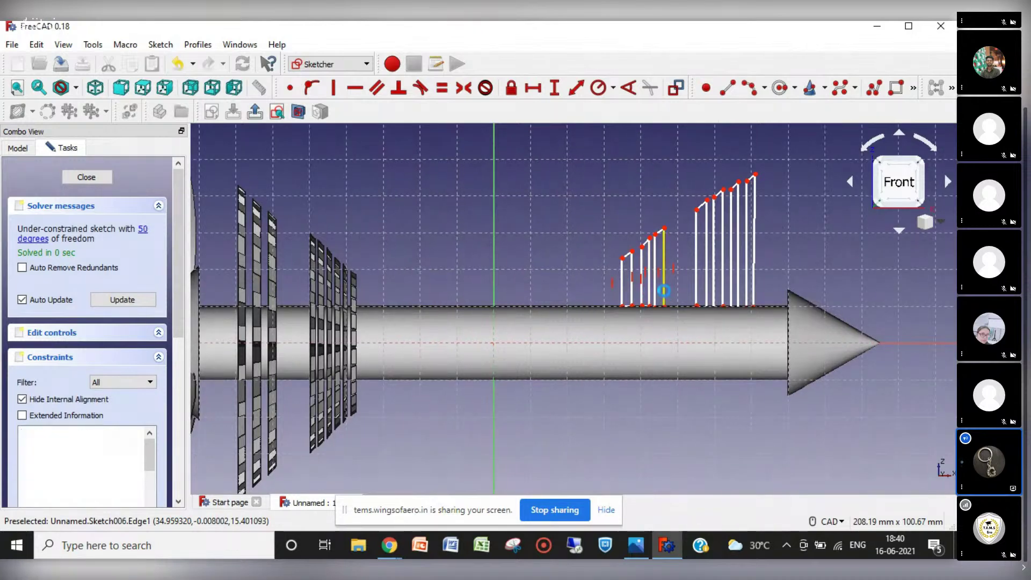
# Step: Apply vertical constraints to the long side edges of the four blade profiles in the taller rear group
pyautogui.click(697, 287)
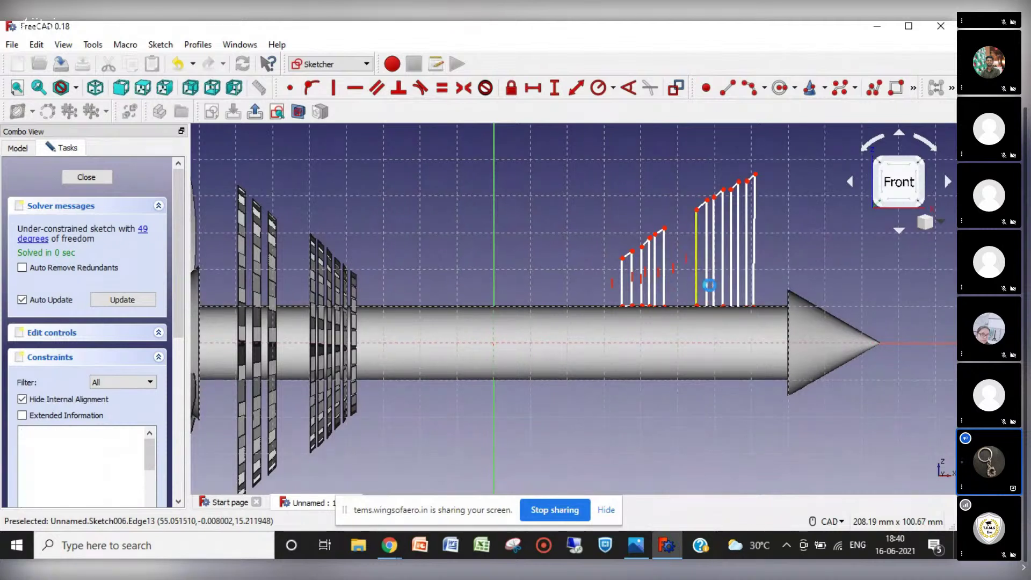
pyautogui.click(708, 286)
pyautogui.click(715, 285)
pyautogui.click(724, 285)
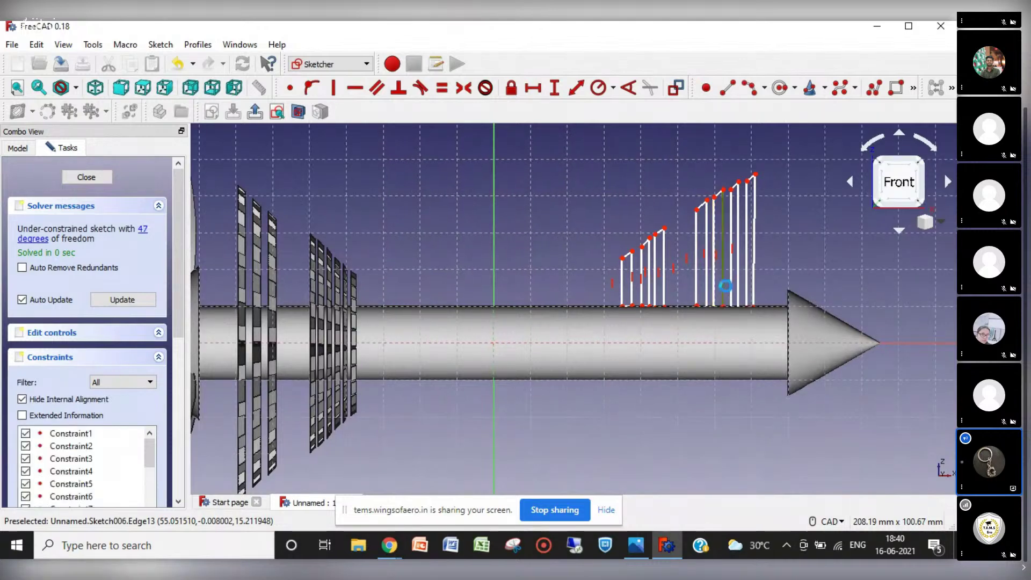
pyautogui.click(734, 284)
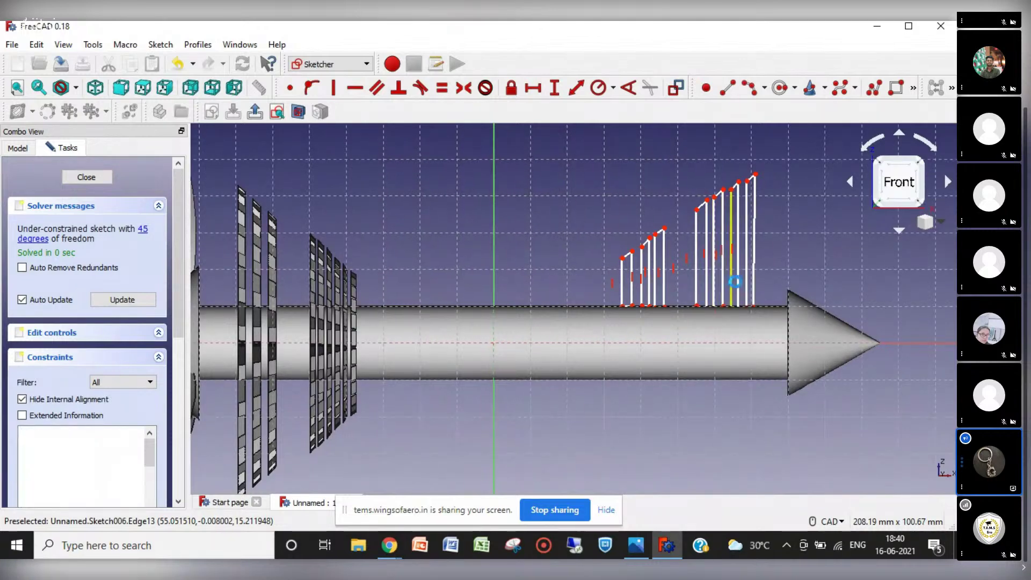
pyautogui.click(740, 283)
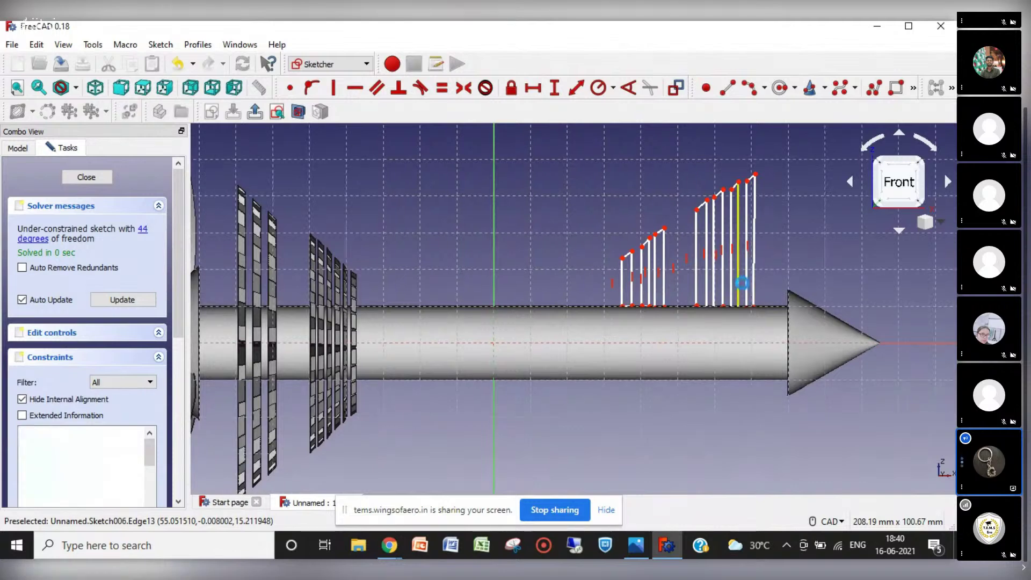
pyautogui.click(748, 284)
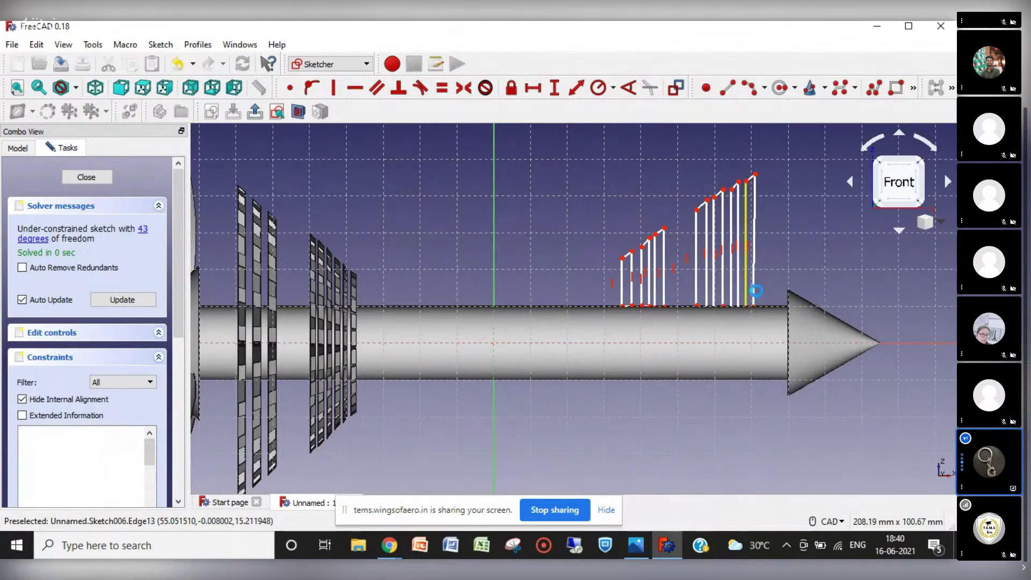
pyautogui.click(755, 290)
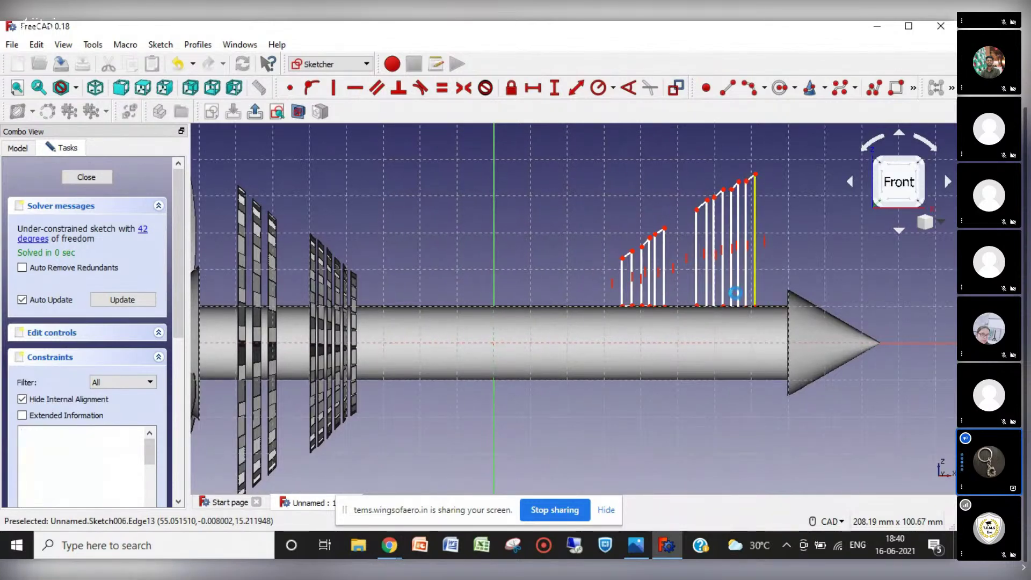
pyautogui.rightClick(664, 302)
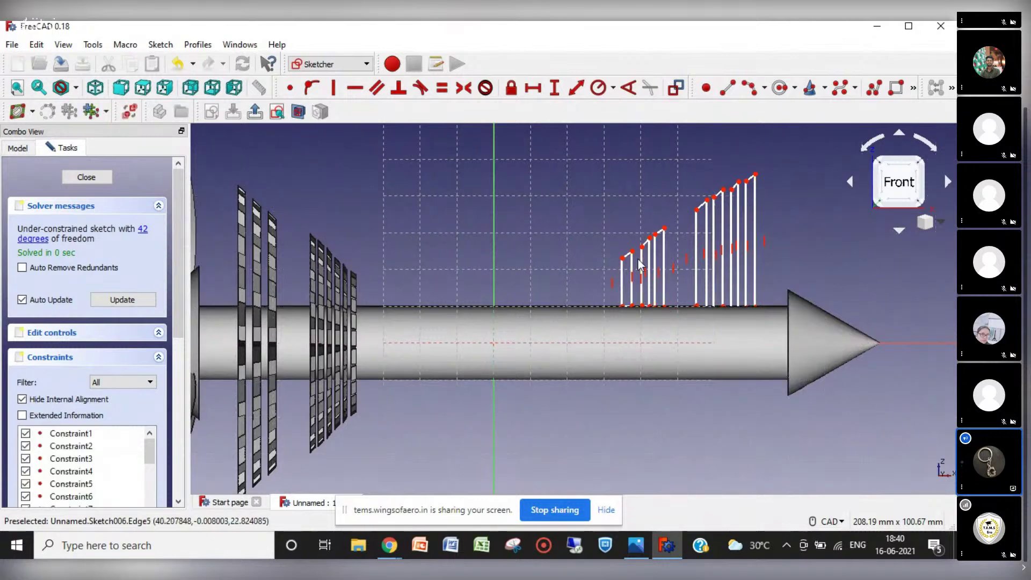
# Step: Constrain the base edges of the three shorter blade profiles horizontally and lower them back to the shaft surface
pyautogui.scroll(4, 638, 260)
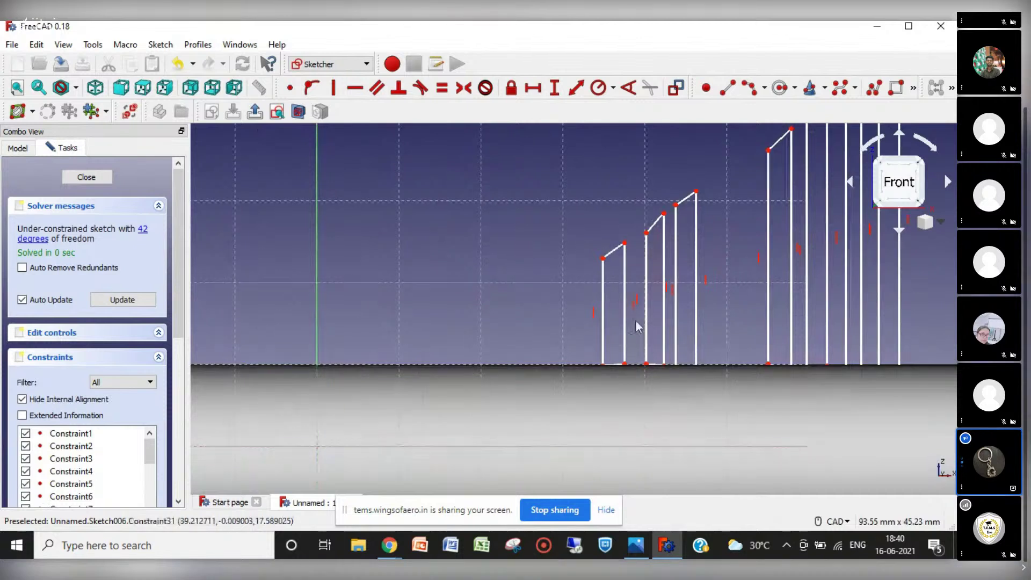
pyautogui.moveTo(612, 366); pyautogui.dragTo(688, 351)
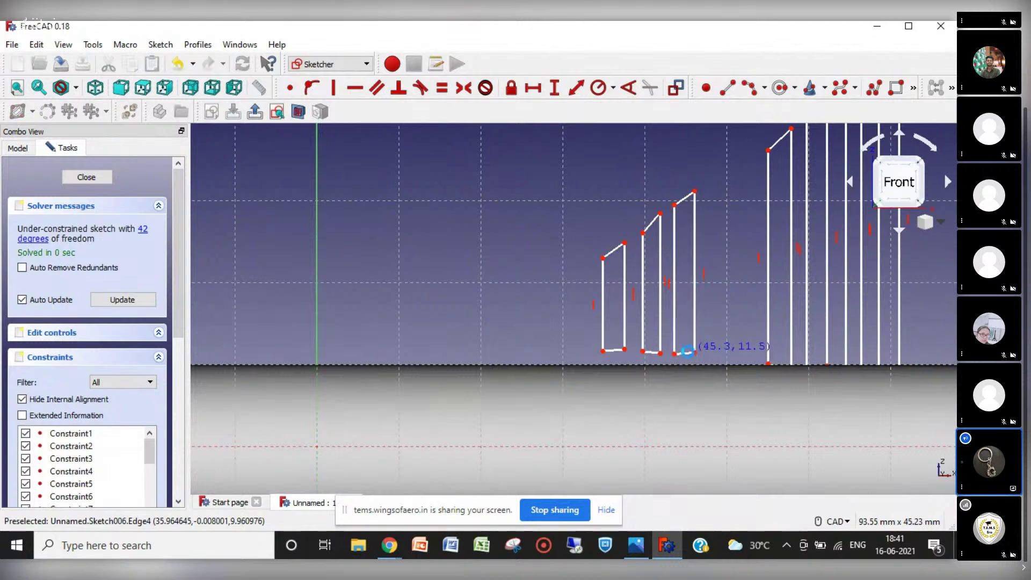
pyautogui.click(355, 90)
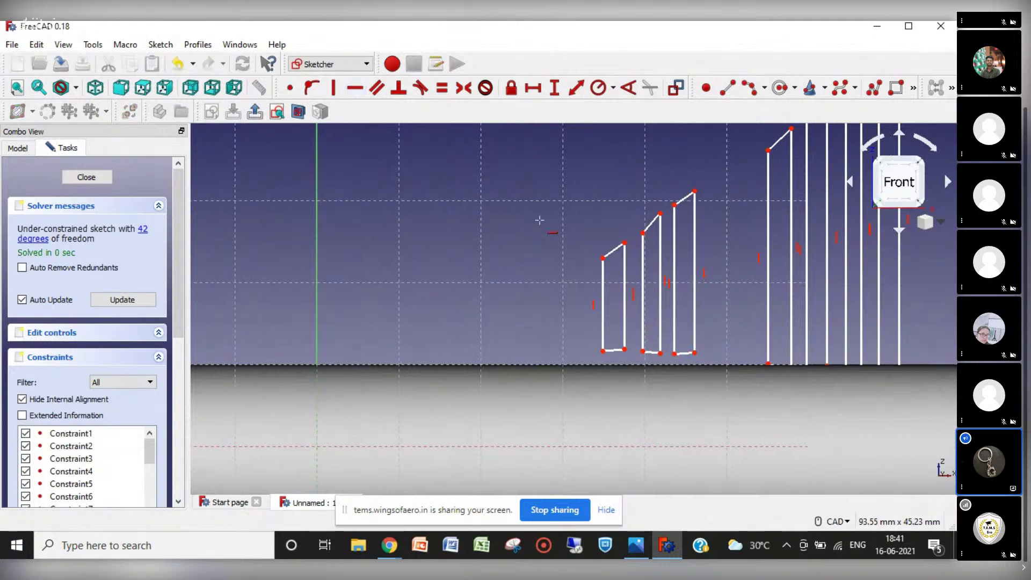
pyautogui.click(617, 350)
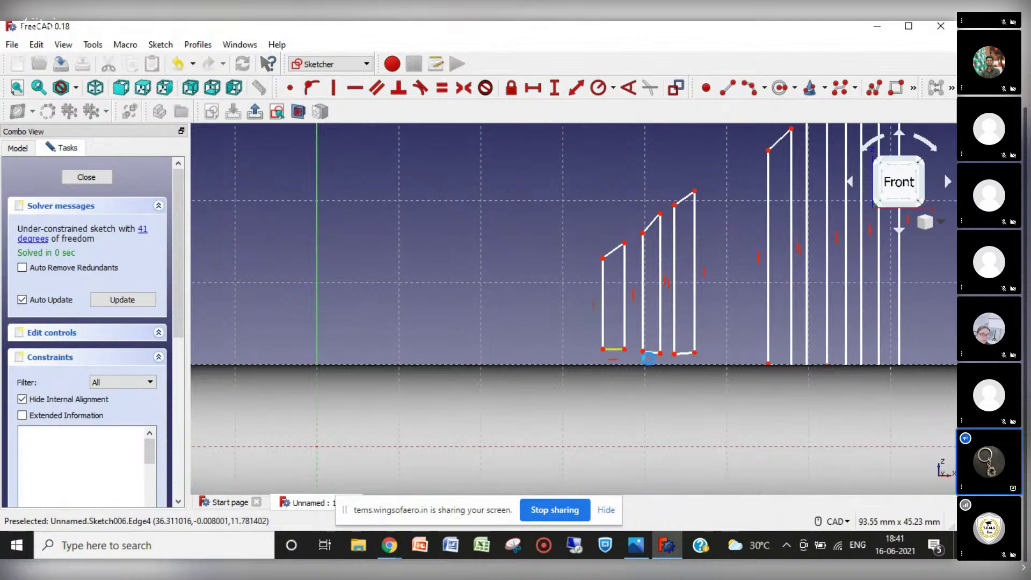
pyautogui.click(652, 353)
pyautogui.moveTo(617, 350); pyautogui.dragTo(682, 366)
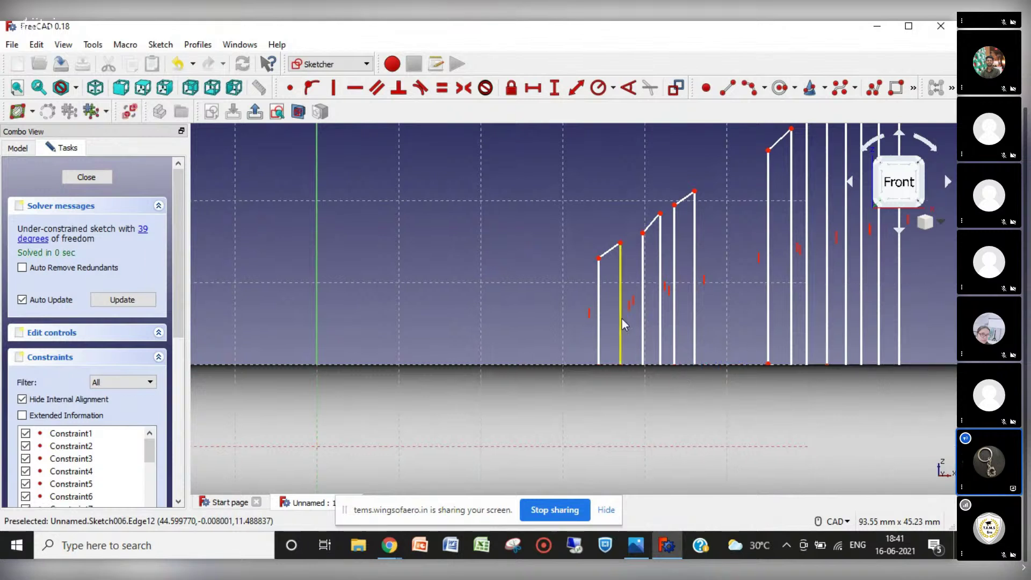
# Step: Narrow and evenly space the three shorter profiles, placing the rear edges of the second and third at about x = 39.6 and 43.2 mm
pyautogui.moveTo(621, 330)
pyautogui.mouseDown()
pyautogui.moveTo(622, 317)
pyautogui.moveTo(648, 336)
pyautogui.moveTo(641, 326)
pyautogui.mouseUp()
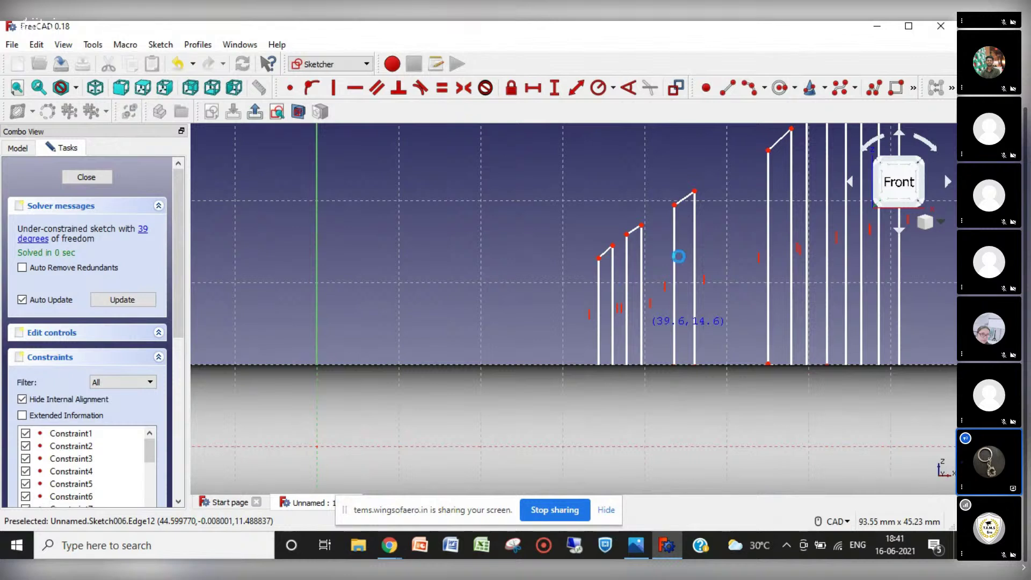
pyautogui.moveTo(675, 287); pyautogui.dragTo(653, 285)
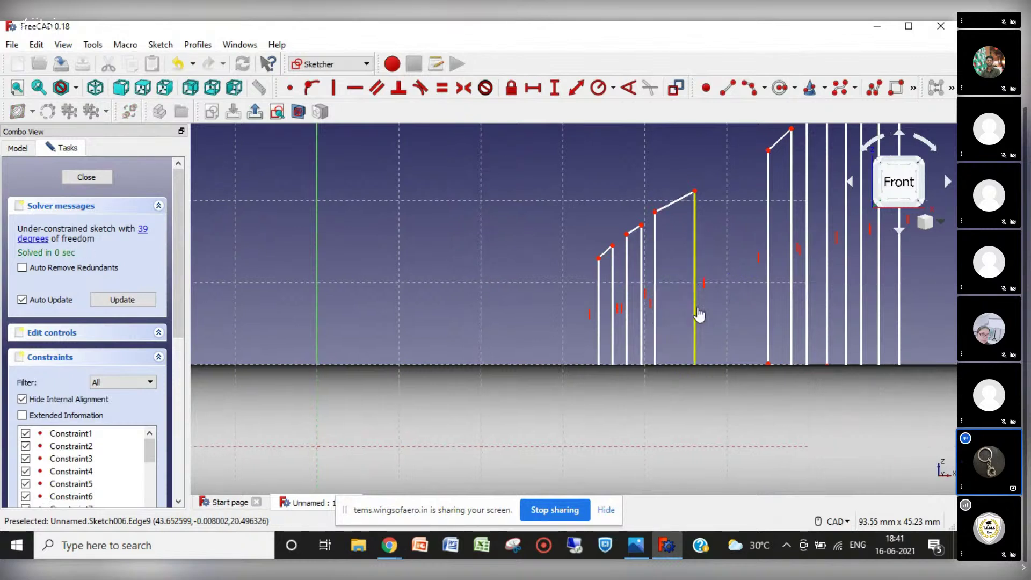
pyautogui.moveTo(697, 316); pyautogui.dragTo(670, 318)
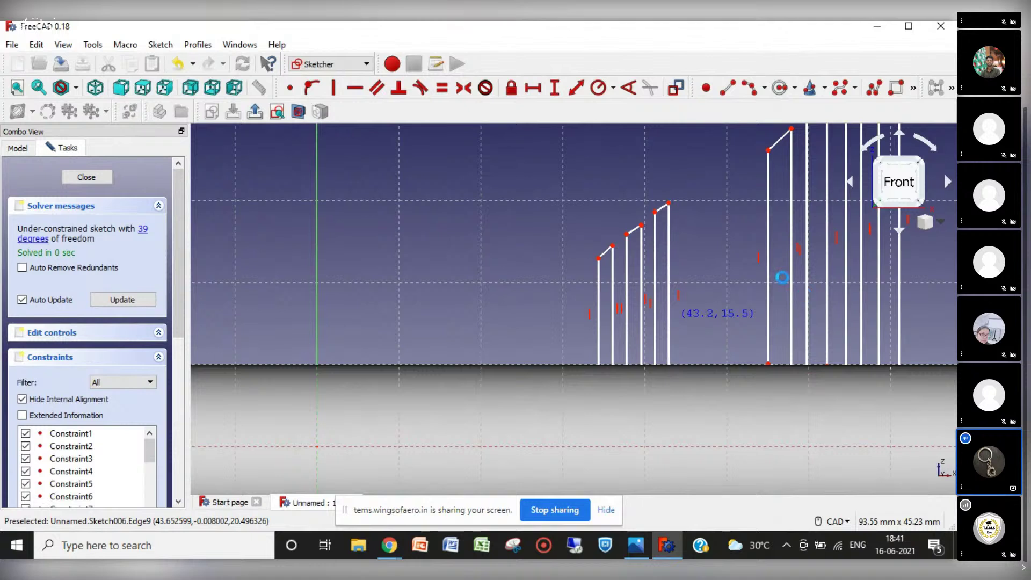
# Step: Reposition the side and base edges of the four taller blade profiles, and apply horizontal constraints to their base edges
pyautogui.moveTo(768, 285); pyautogui.dragTo(729, 291)
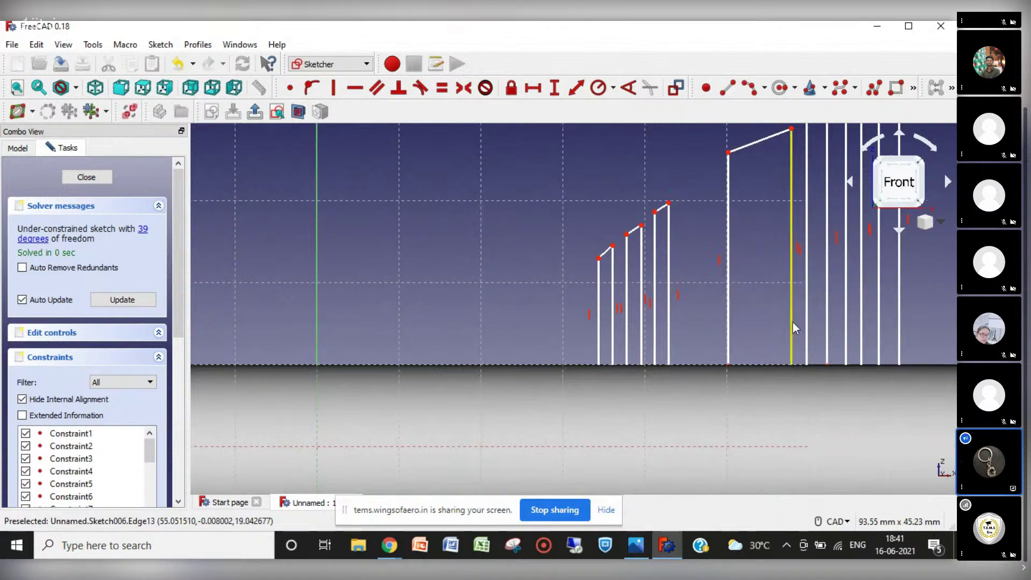
pyautogui.moveTo(792, 328)
pyautogui.mouseDown()
pyautogui.moveTo(743, 331)
pyautogui.moveTo(746, 321)
pyautogui.moveTo(781, 324)
pyautogui.moveTo(777, 342)
pyautogui.moveTo(860, 338)
pyautogui.moveTo(879, 350)
pyautogui.mouseUp()
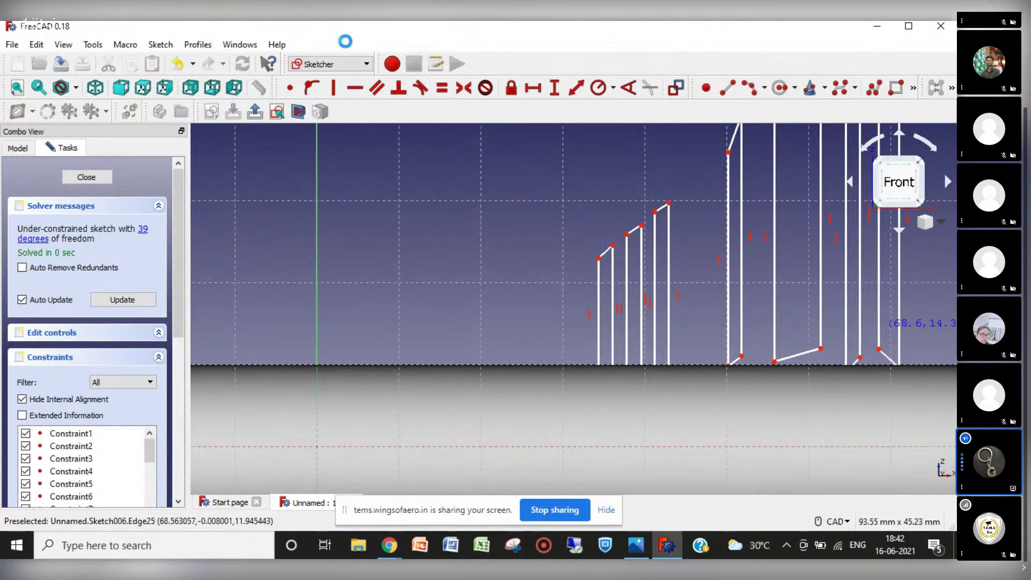
pyautogui.click(355, 88)
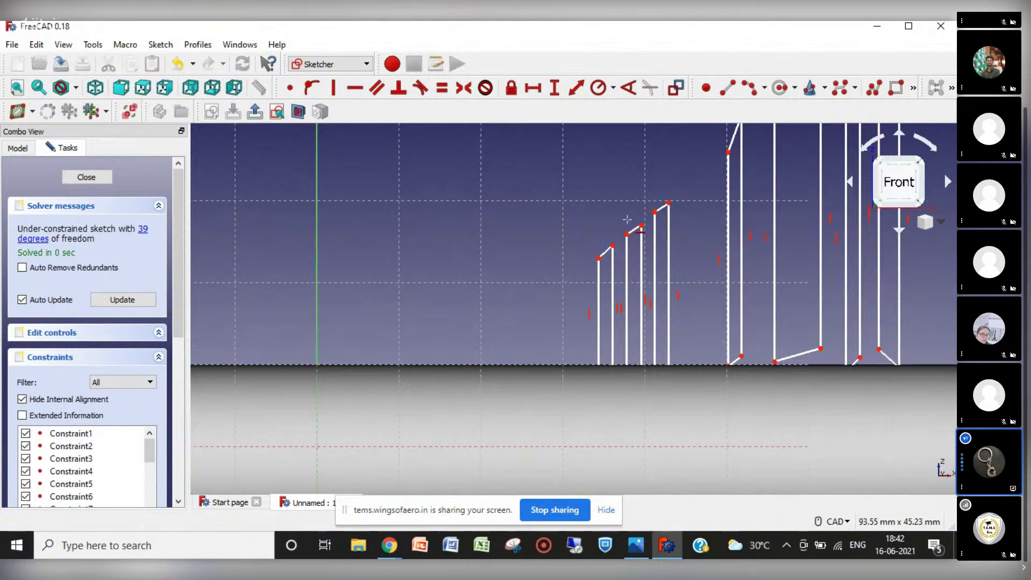
pyautogui.click(735, 360)
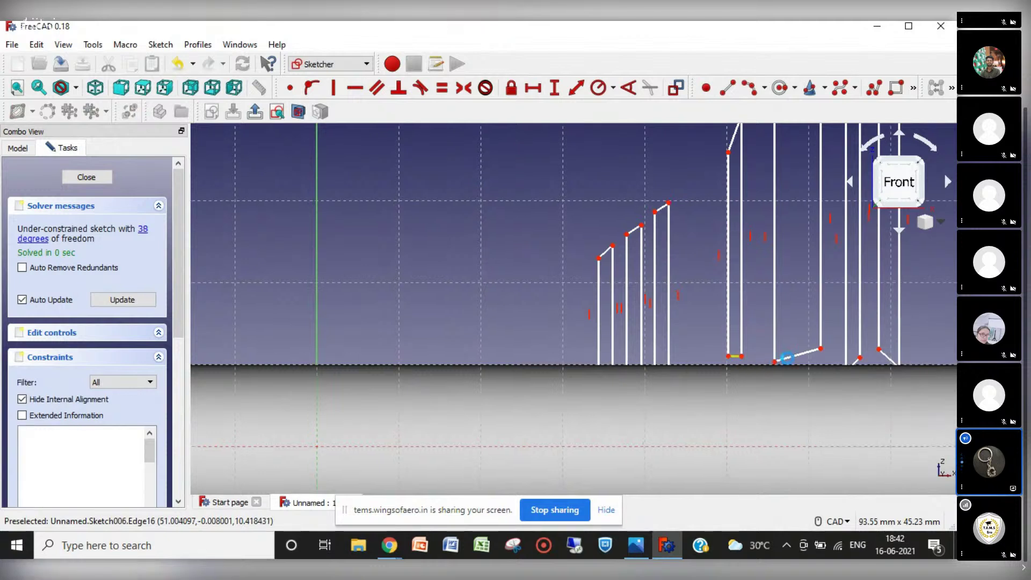
pyautogui.click(789, 358)
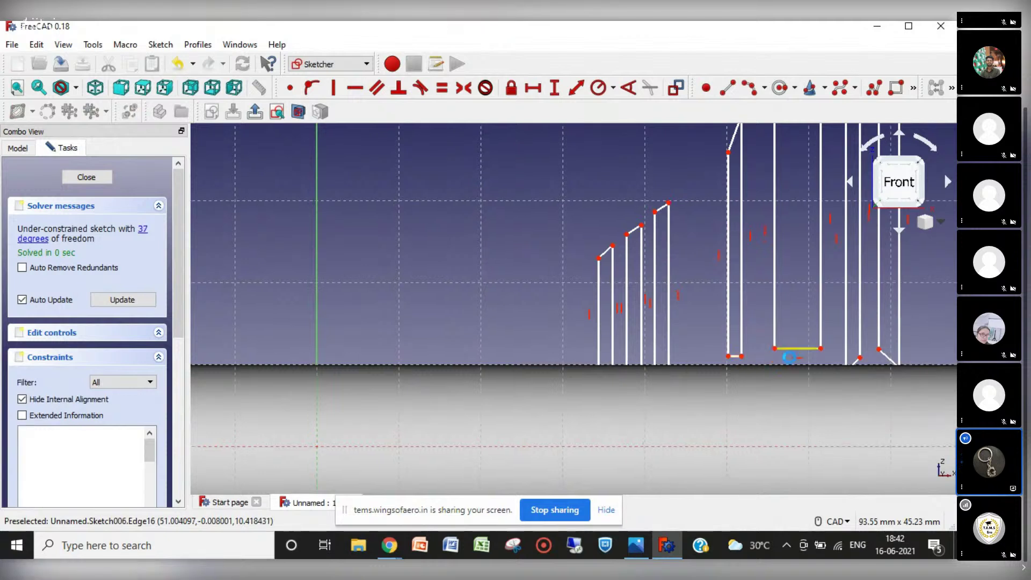
pyautogui.click(855, 360)
pyautogui.click(887, 356)
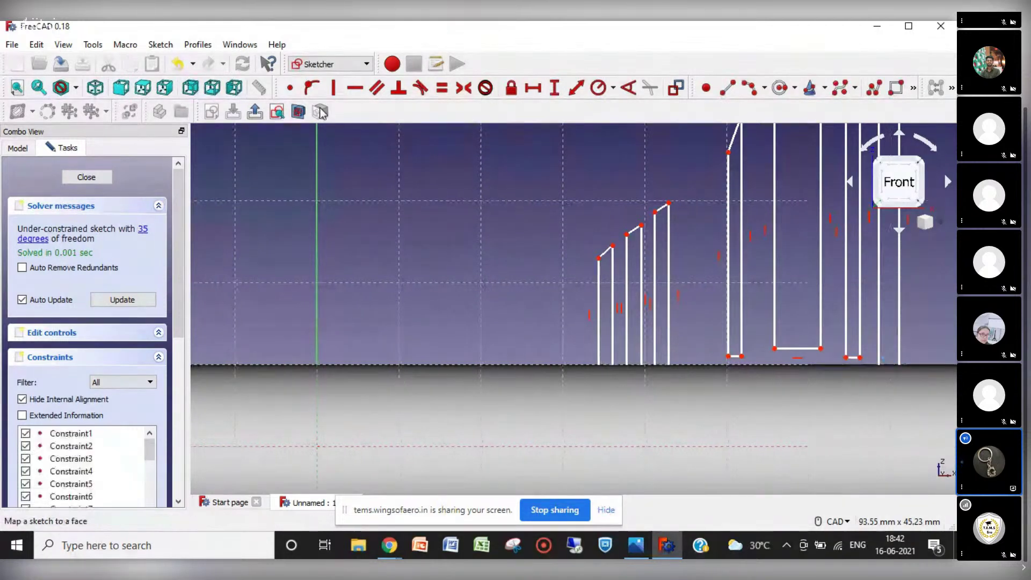
pyautogui.press('Escape')
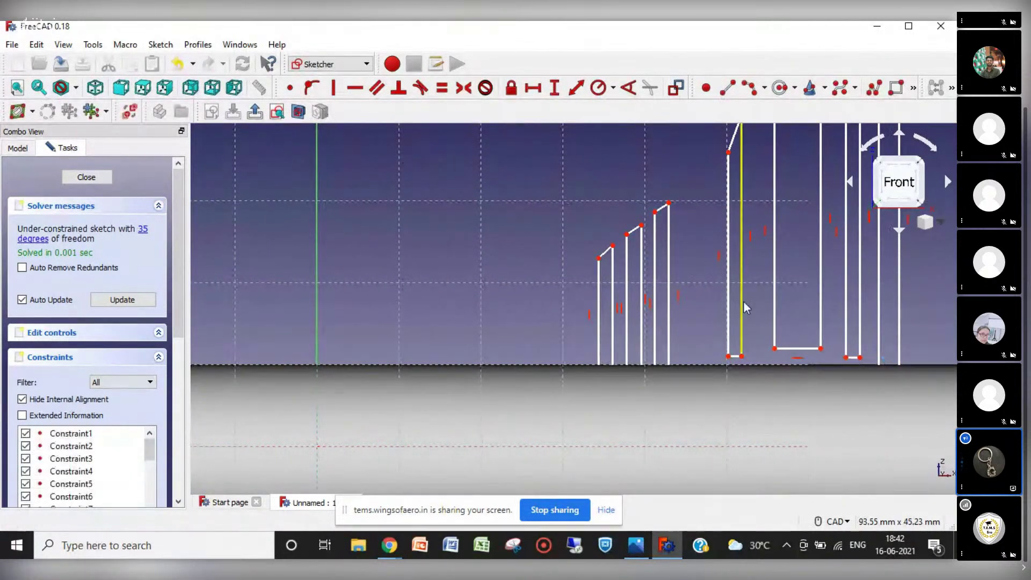
# Step: Narrow the first two taller profiles, seat their bases on the shaft, and align their tops in a gentle upward slope
pyautogui.scroll(-4, 722, 310)
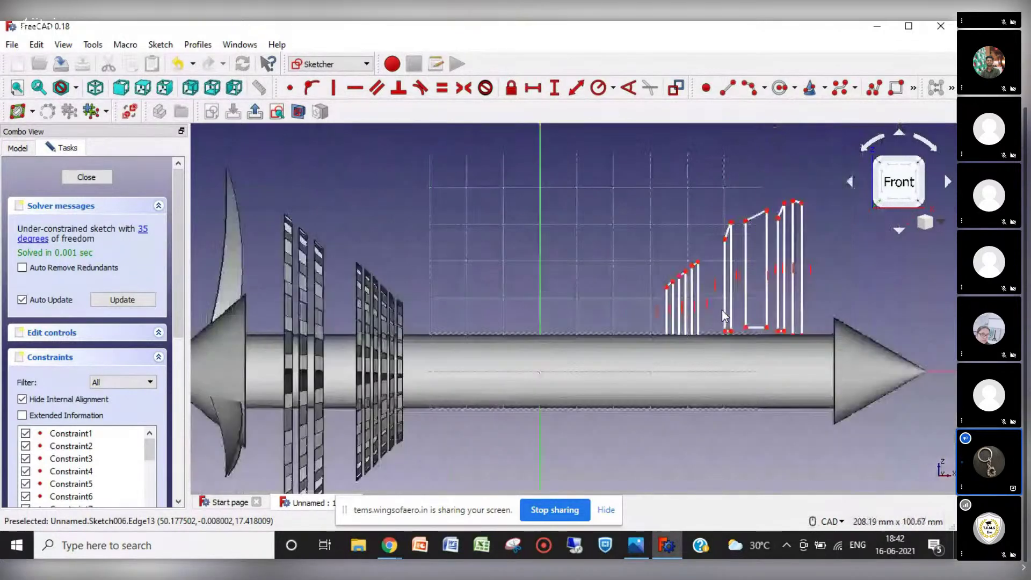
pyautogui.scroll(4, 801, 272)
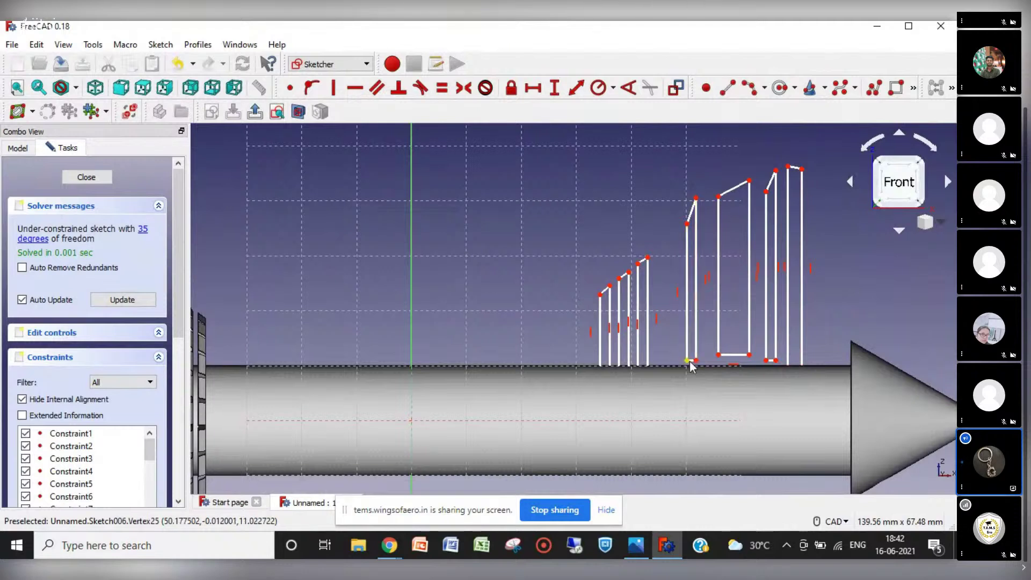
pyautogui.moveTo(689, 363); pyautogui.dragTo(687, 368)
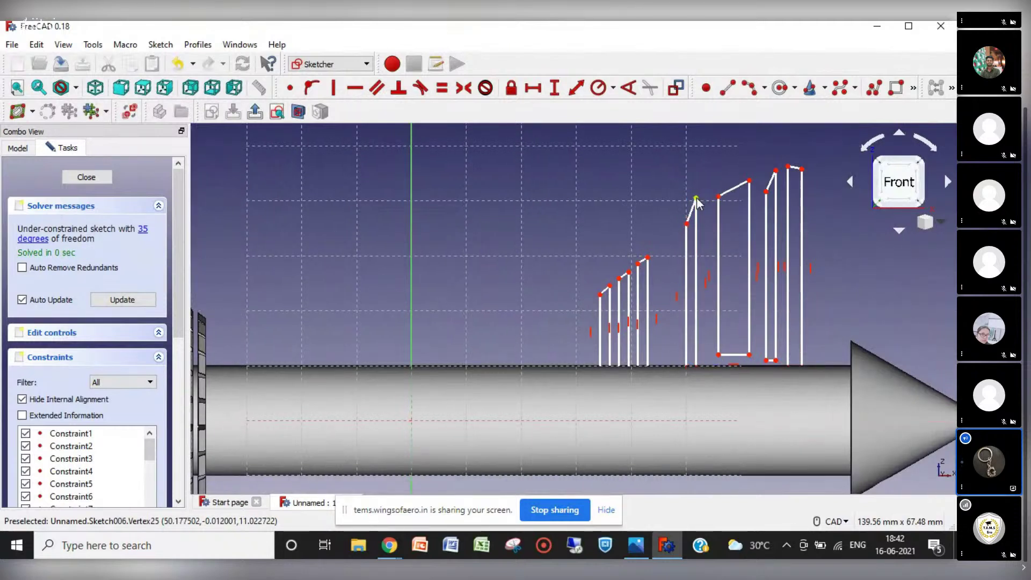
pyautogui.moveTo(696, 199); pyautogui.dragTo(696, 215)
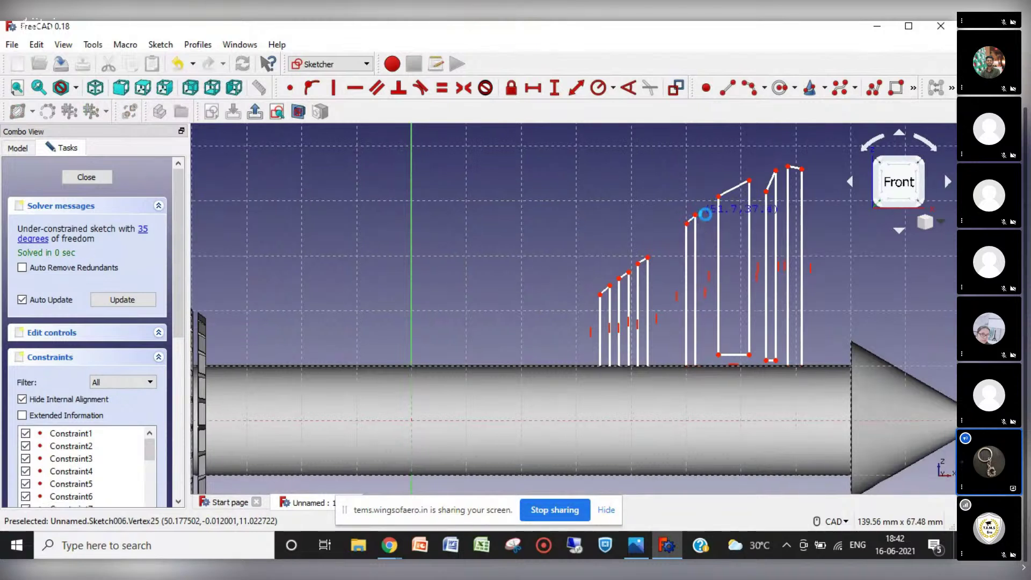
pyautogui.moveTo(721, 211); pyautogui.dragTo(705, 248)
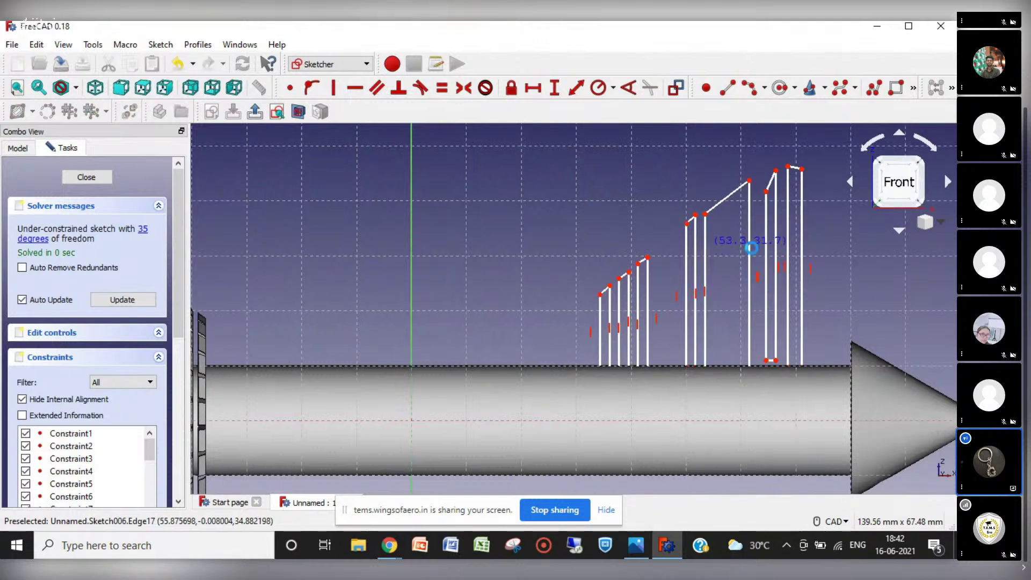
pyautogui.moveTo(749, 182); pyautogui.dragTo(720, 207)
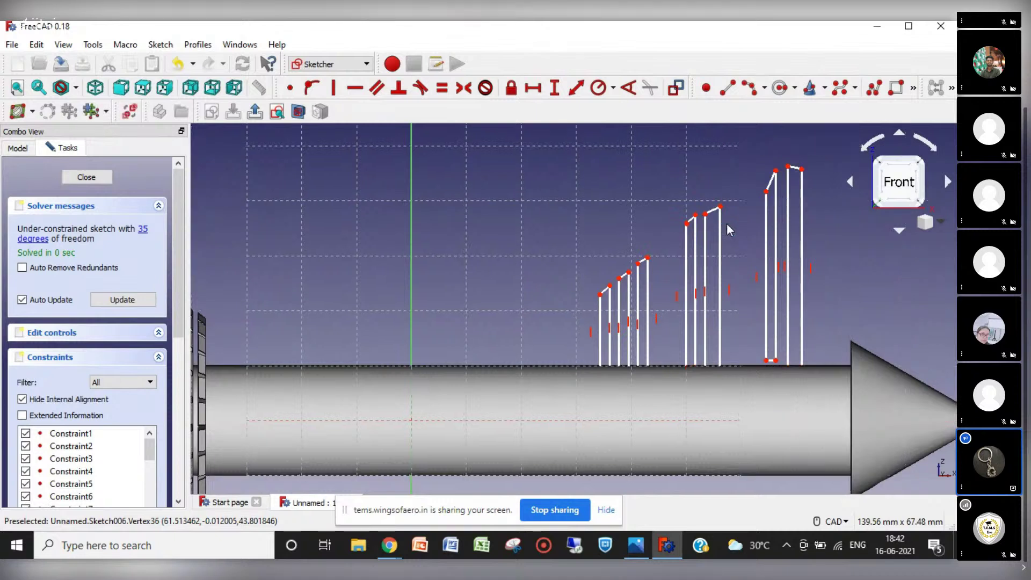
# Step: Move the last two taller profiles closer and narrow them along the rising top line, and narrow the second profile to match
pyautogui.moveTo(759, 243); pyautogui.dragTo(732, 255)
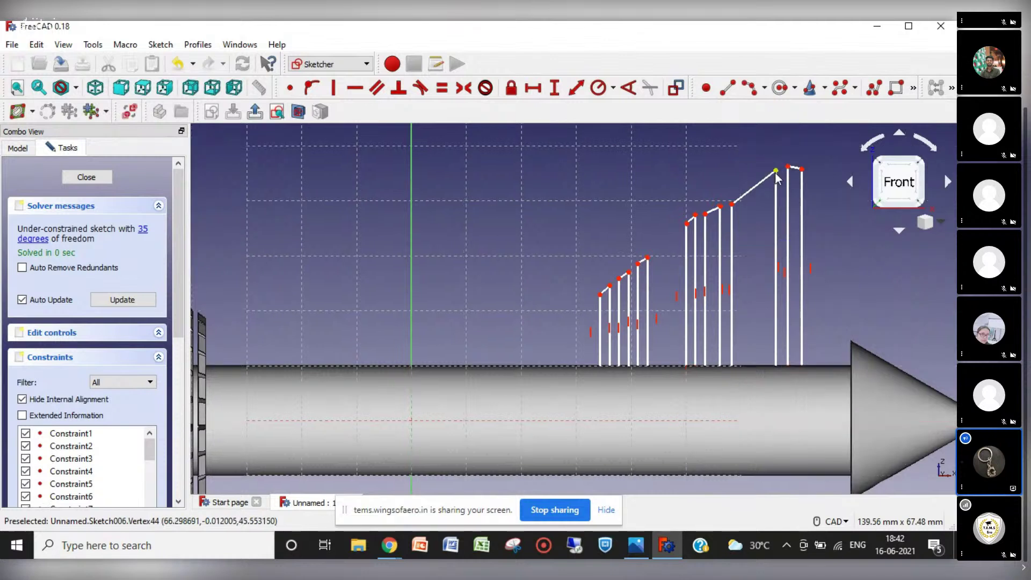
pyautogui.moveTo(775, 172); pyautogui.dragTo(747, 205)
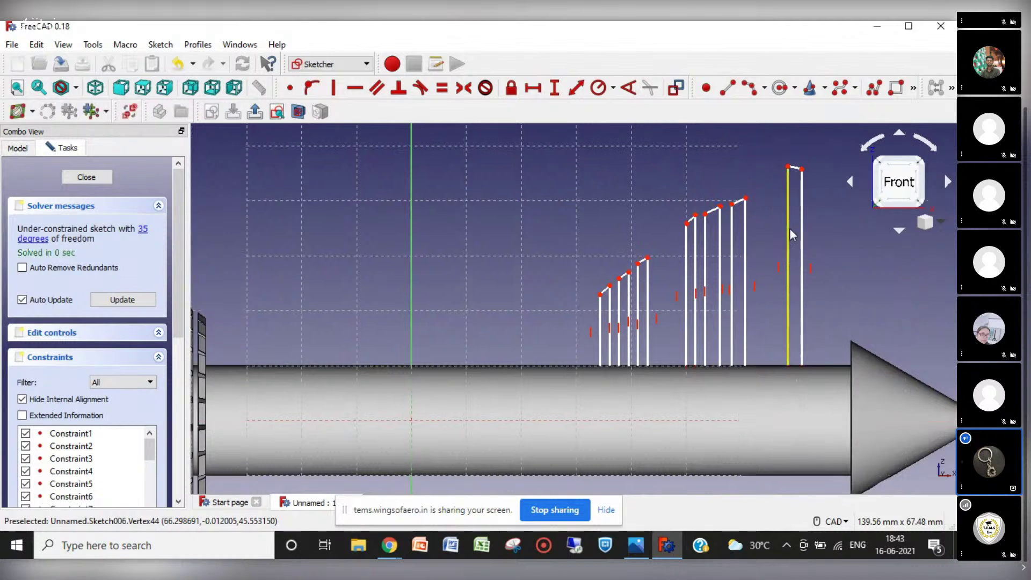
pyautogui.moveTo(789, 228); pyautogui.dragTo(761, 248)
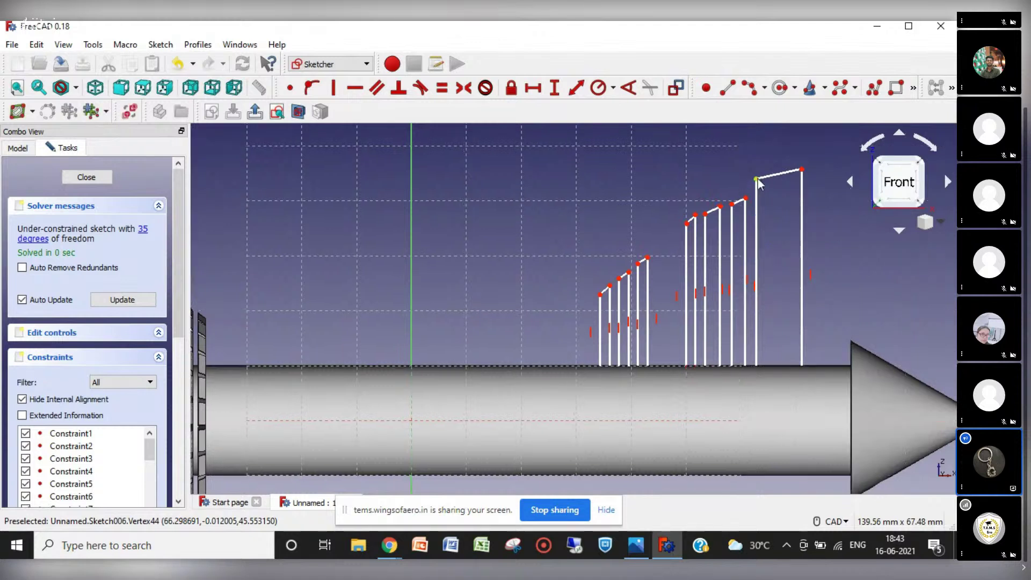
pyautogui.moveTo(757, 179); pyautogui.dragTo(758, 202)
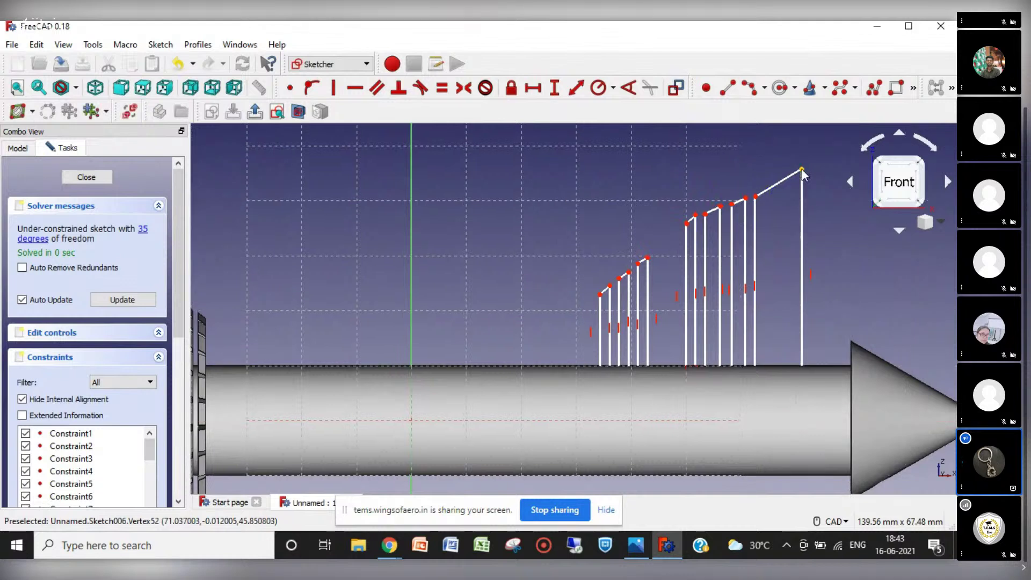
pyautogui.moveTo(803, 170); pyautogui.dragTo(768, 194)
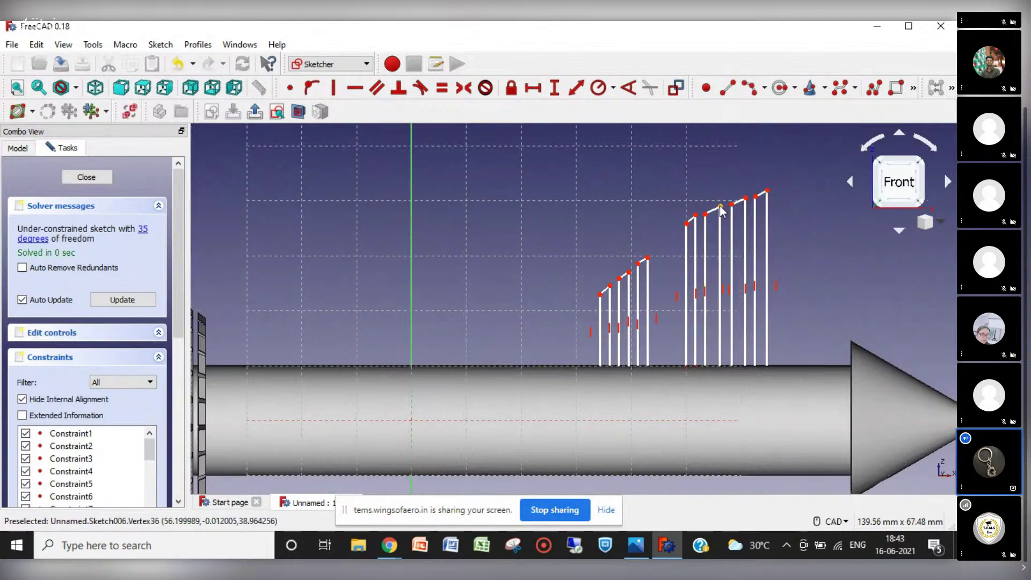
pyautogui.moveTo(722, 211); pyautogui.dragTo(699, 226)
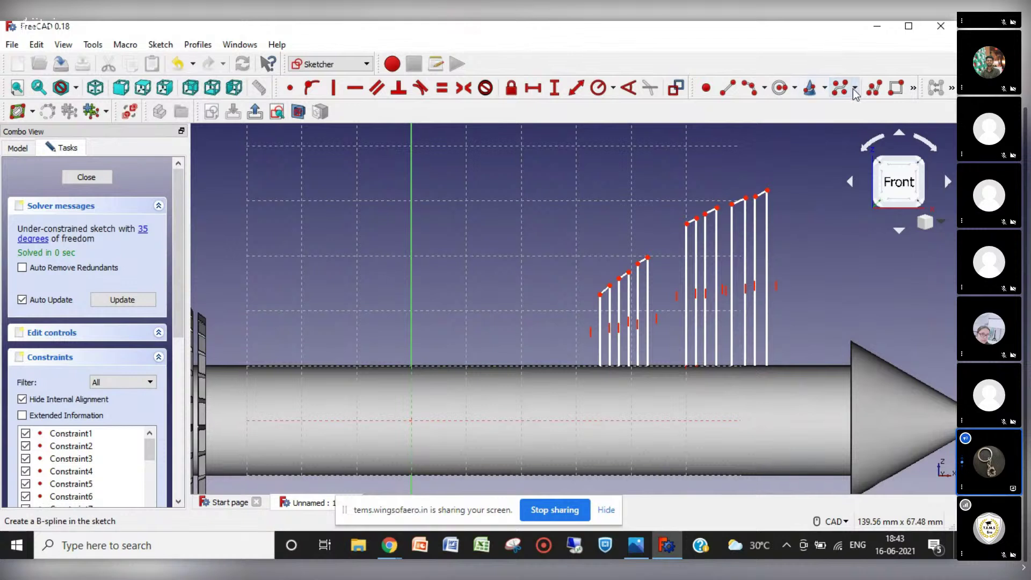
# Step: Sketch a fifth taller blade profile about 2 mm wide behind the existing four, with a sloped top and shaft-level base, and close the sketch
pyautogui.click(869, 89)
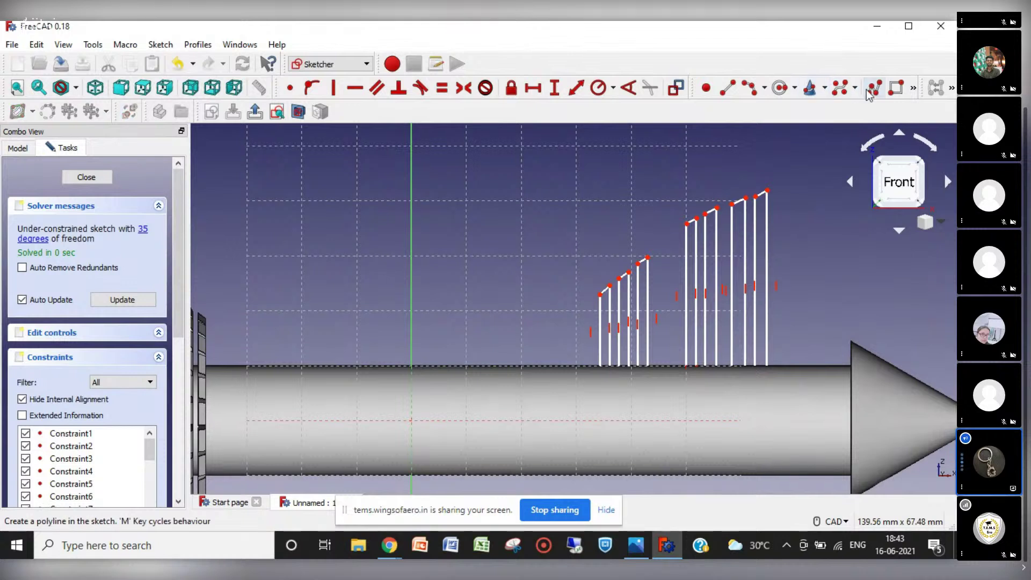
pyautogui.click(779, 369)
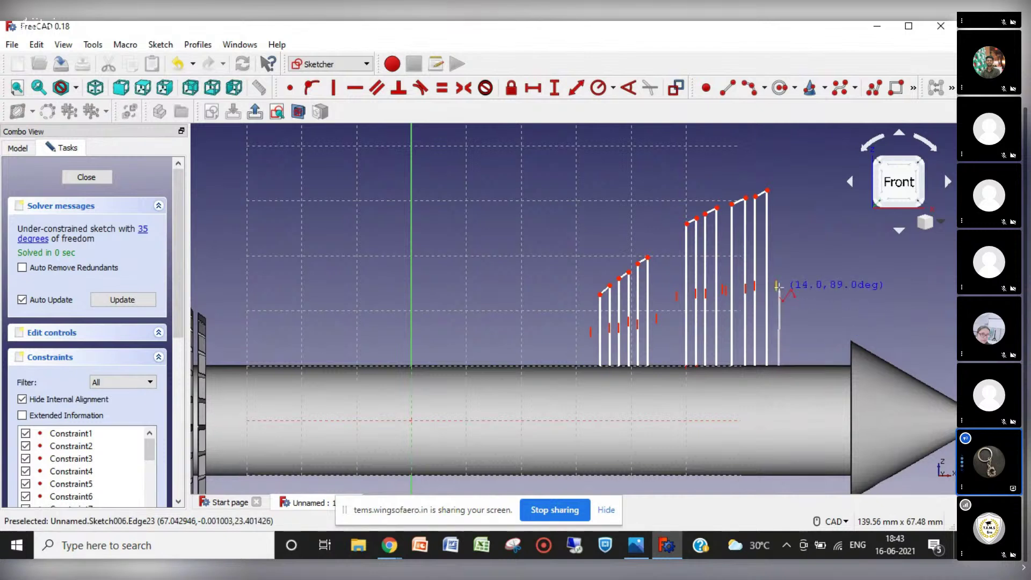
pyautogui.click(777, 190)
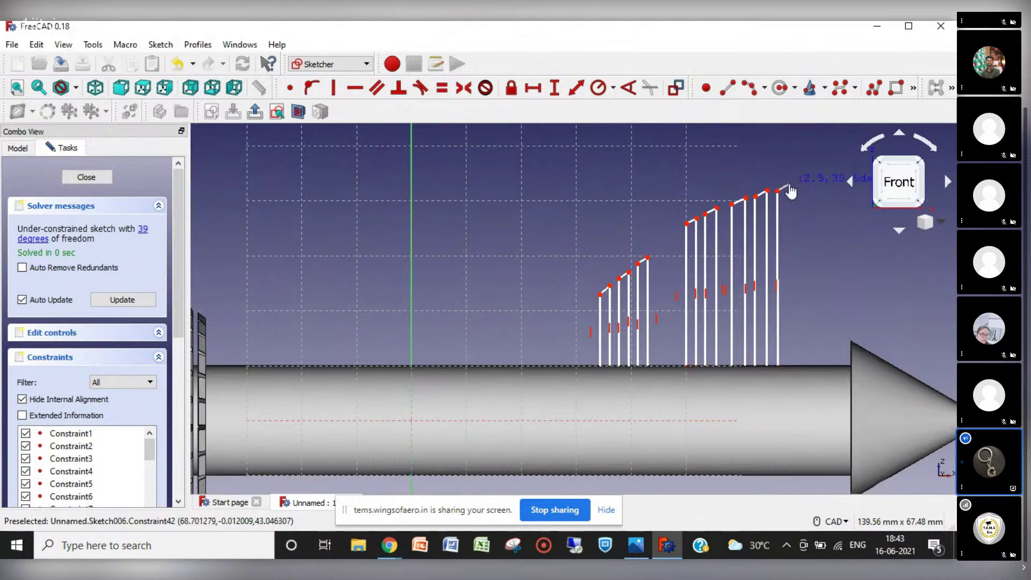
pyautogui.click(788, 183)
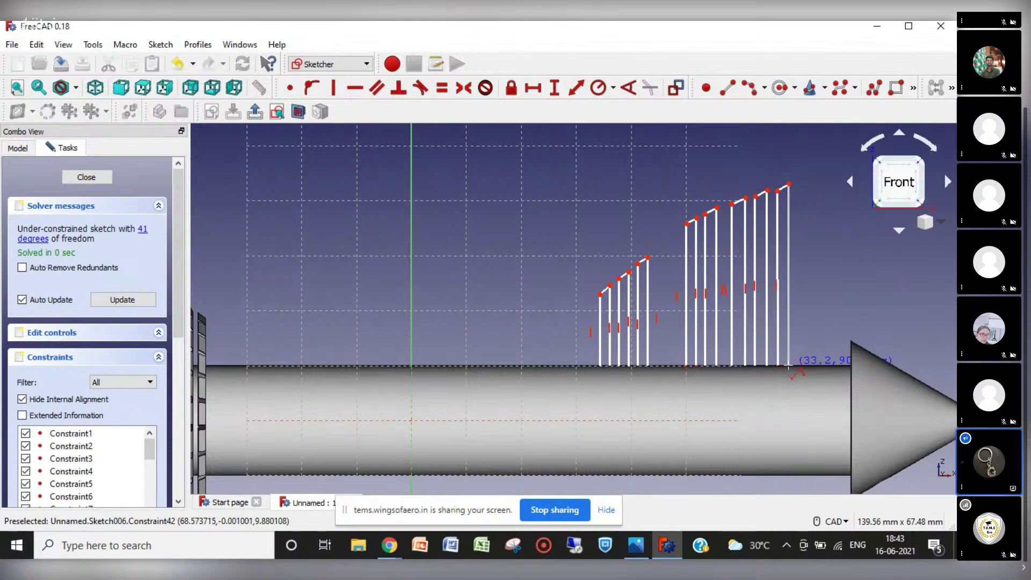
pyautogui.click(788, 366)
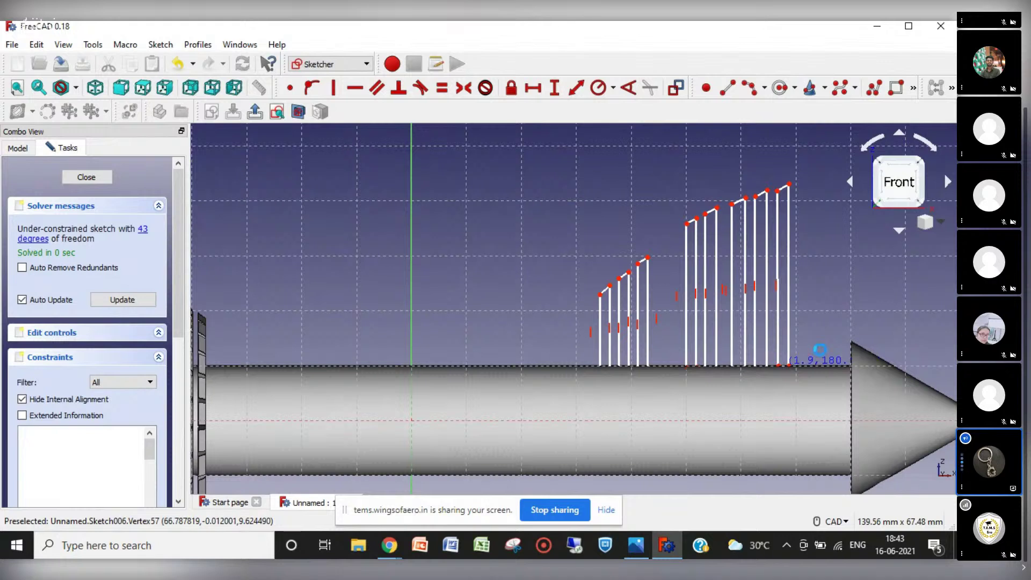
pyautogui.press('Escape')
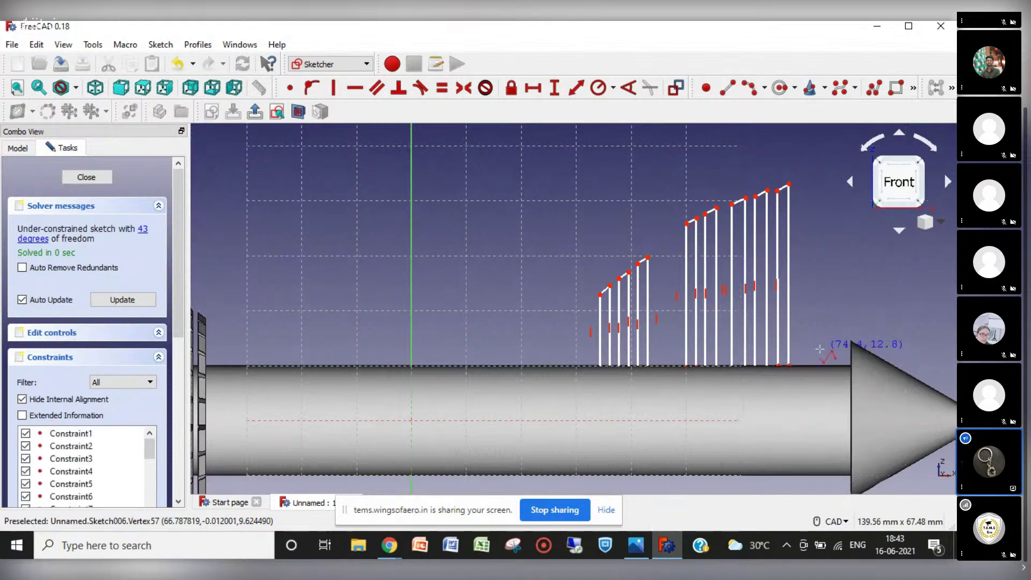
pyautogui.press('Escape')
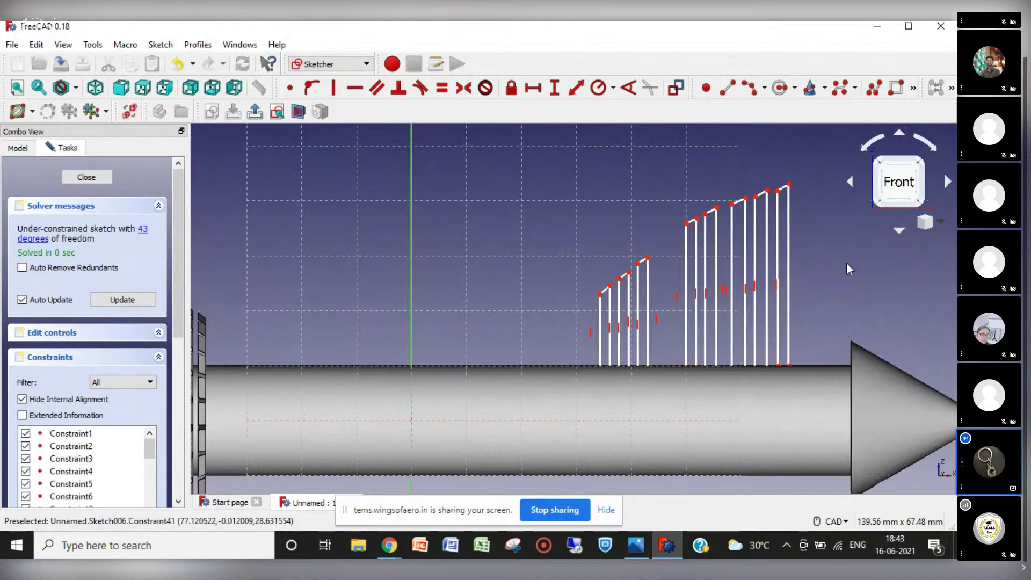
pyautogui.click(92, 176)
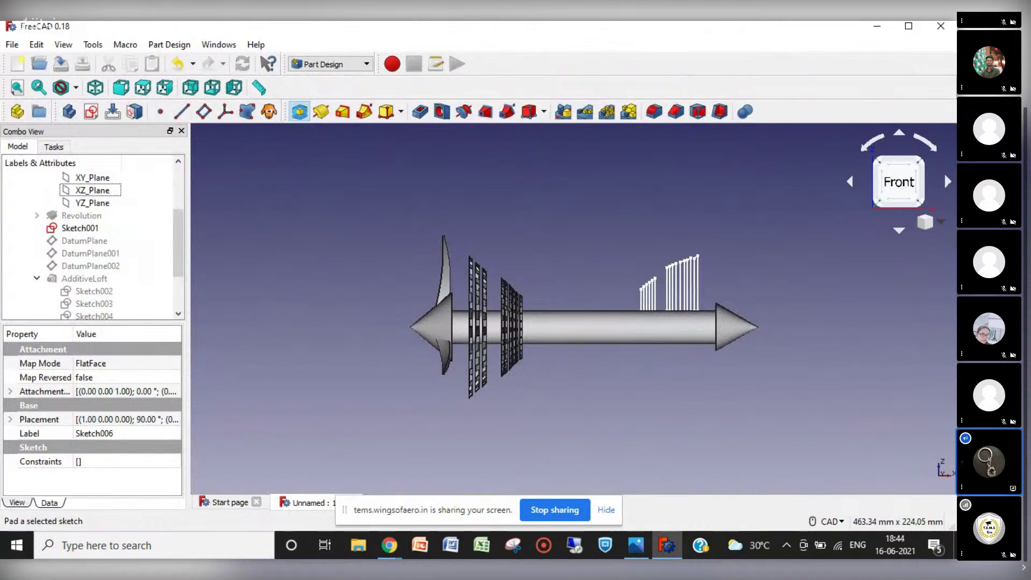
# Step: Pad the turbine blade sketch to a length of 4 mm
pyautogui.click(300, 112)
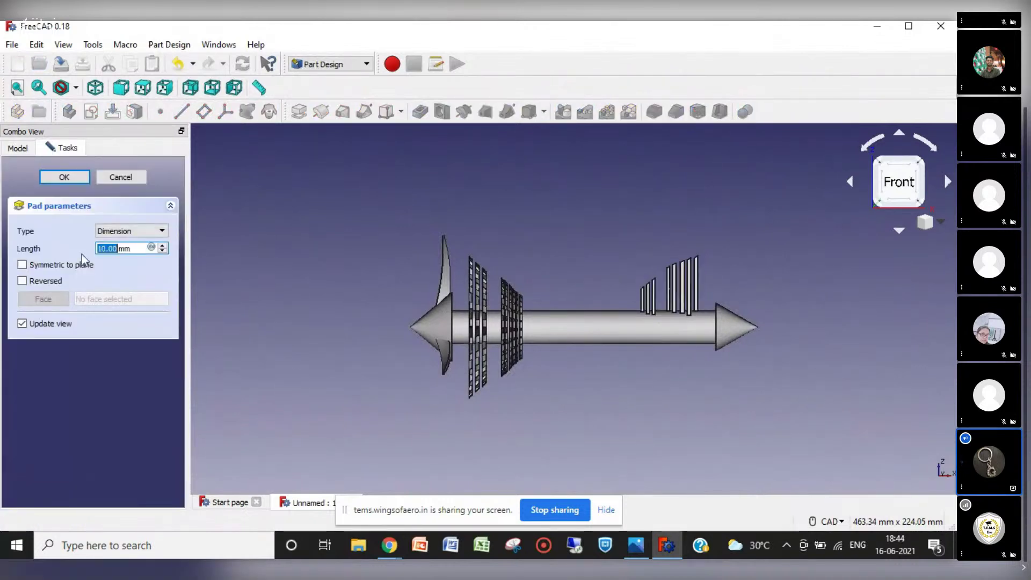
pyautogui.click(108, 249)
pyautogui.press('BackSpace')
pyautogui.press('BackSpace')
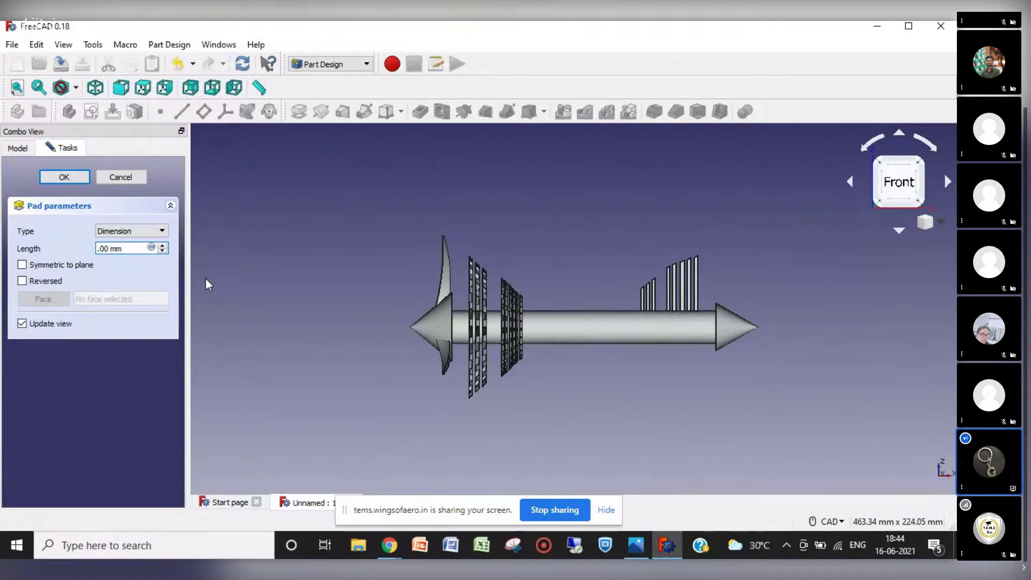
pyautogui.write('4')
pyautogui.press('Return')
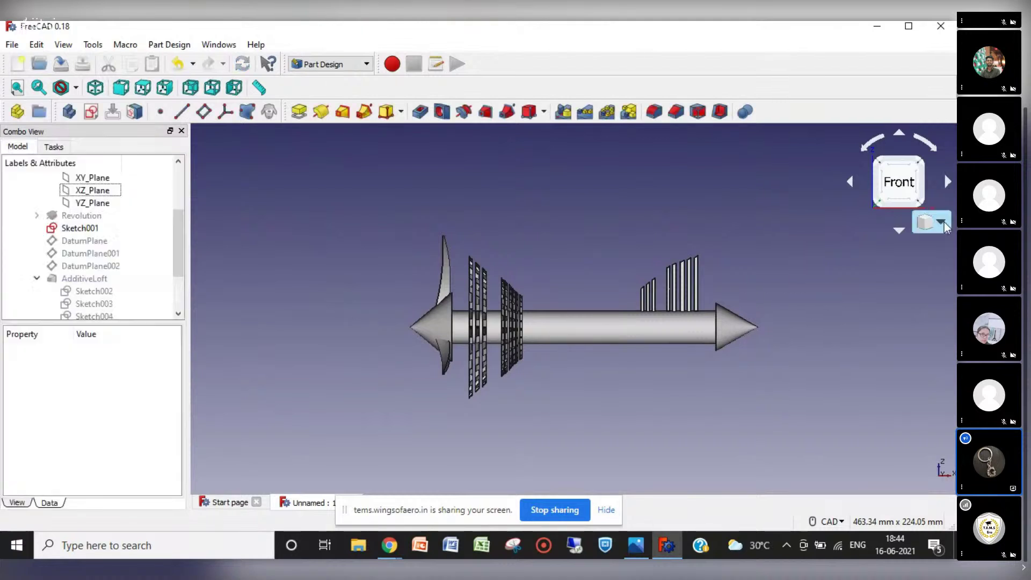
# Step: Polar-pattern the turbine blade pad around the base X axis over 360° with 28 occurrences, working from an isometric view
pyautogui.click(942, 220)
pyautogui.click(910, 259)
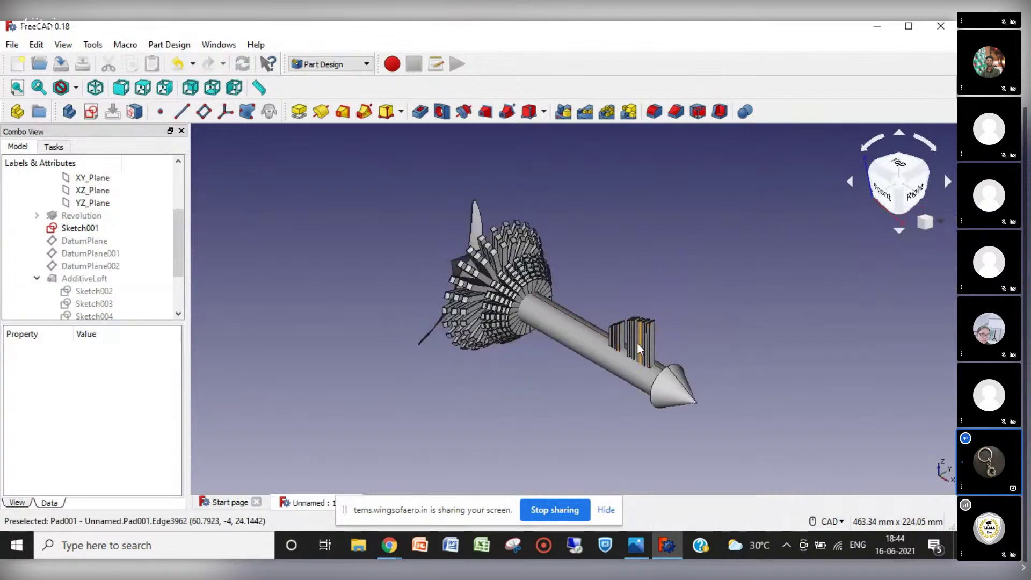
pyautogui.moveTo(179, 268); pyautogui.dragTo(175, 301)
pyautogui.click(86, 302)
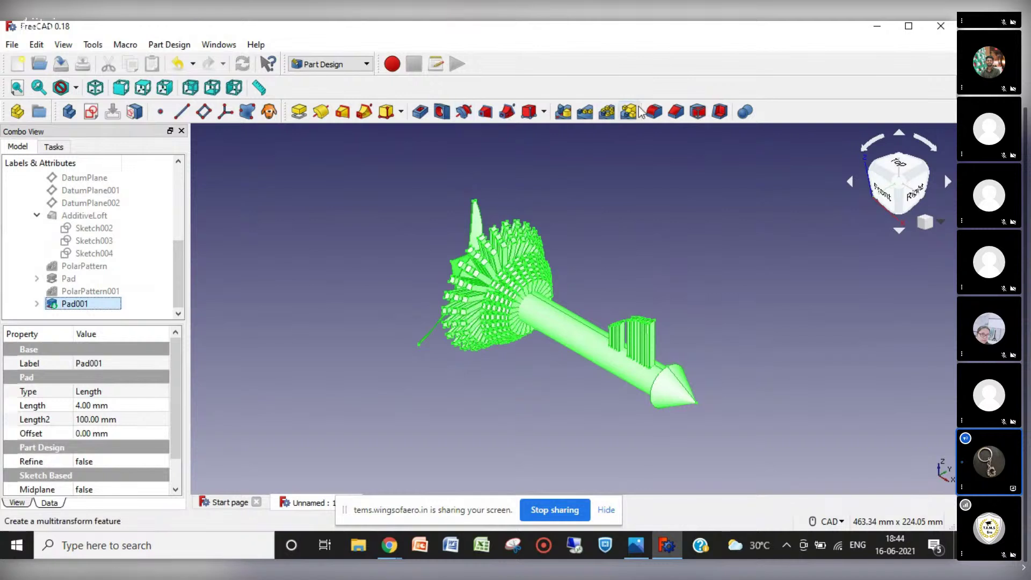
pyautogui.click(608, 113)
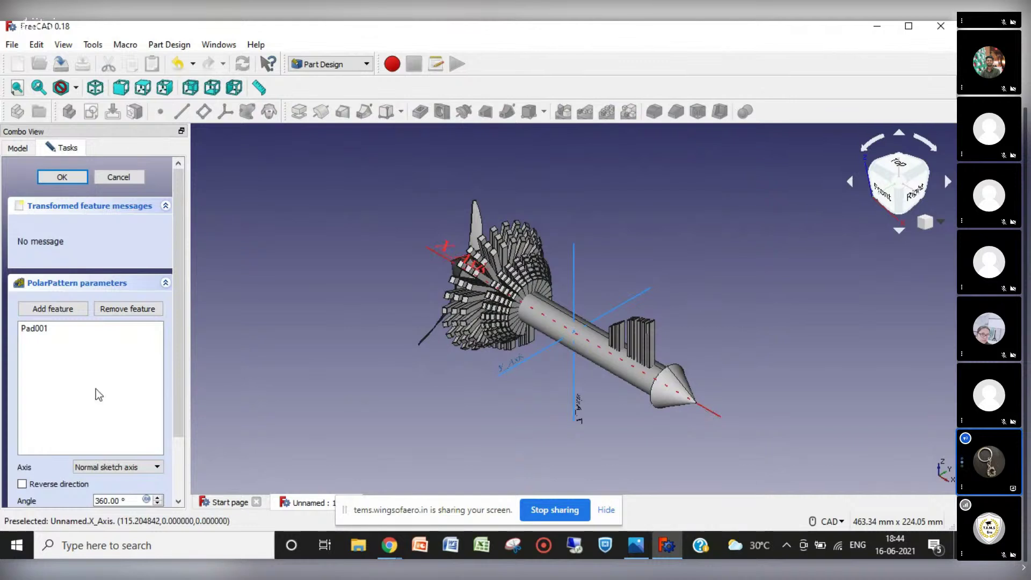
pyautogui.moveTo(179, 414); pyautogui.dragTo(179, 489)
pyautogui.click(105, 442)
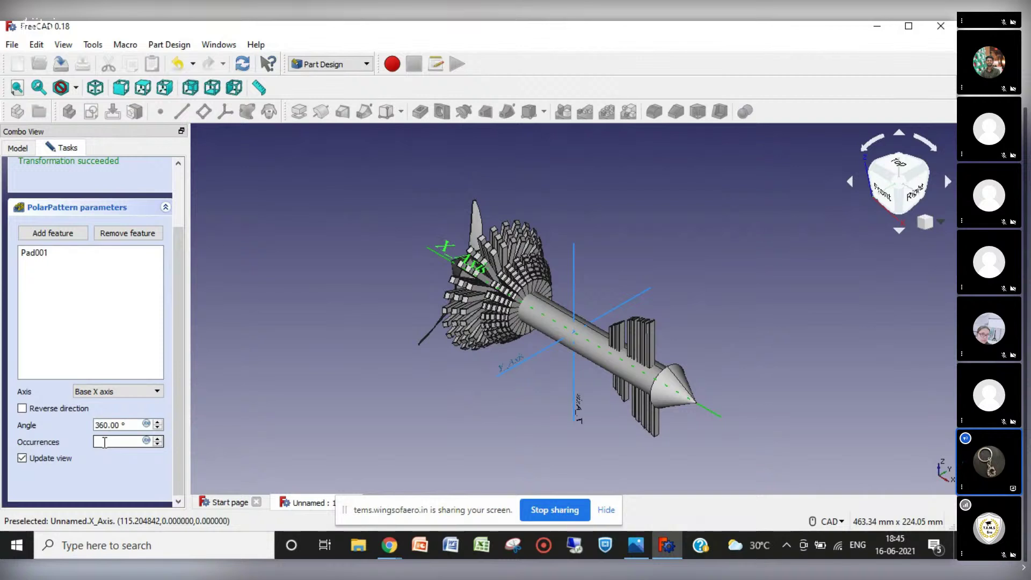
pyautogui.write('8')
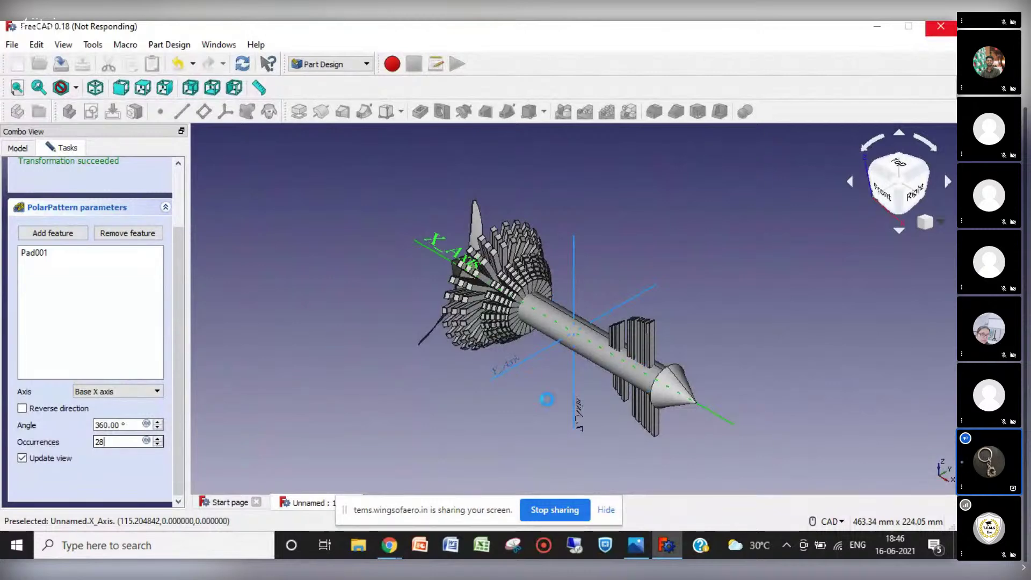
pyautogui.click(643, 553)
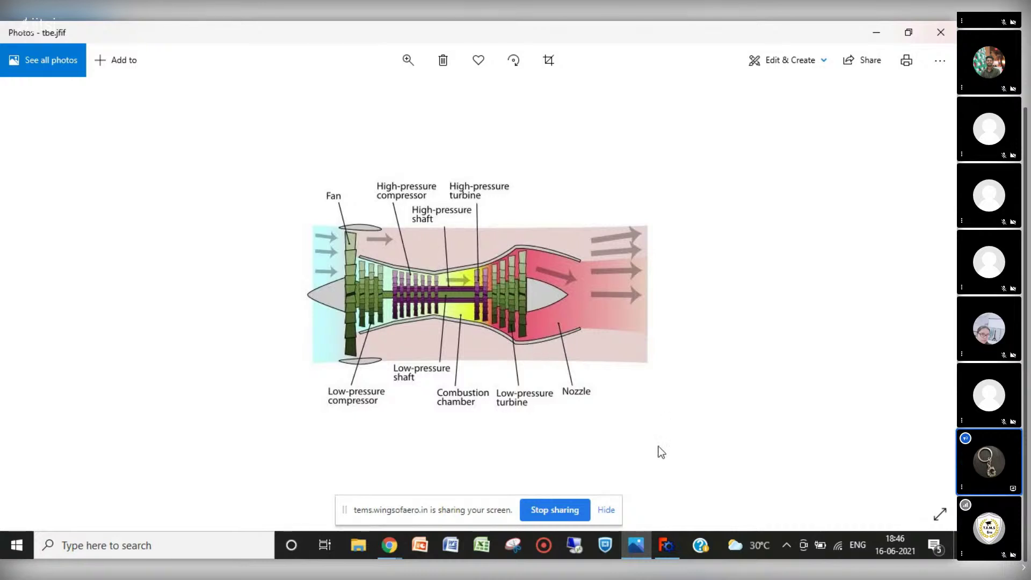
pyautogui.click(671, 544)
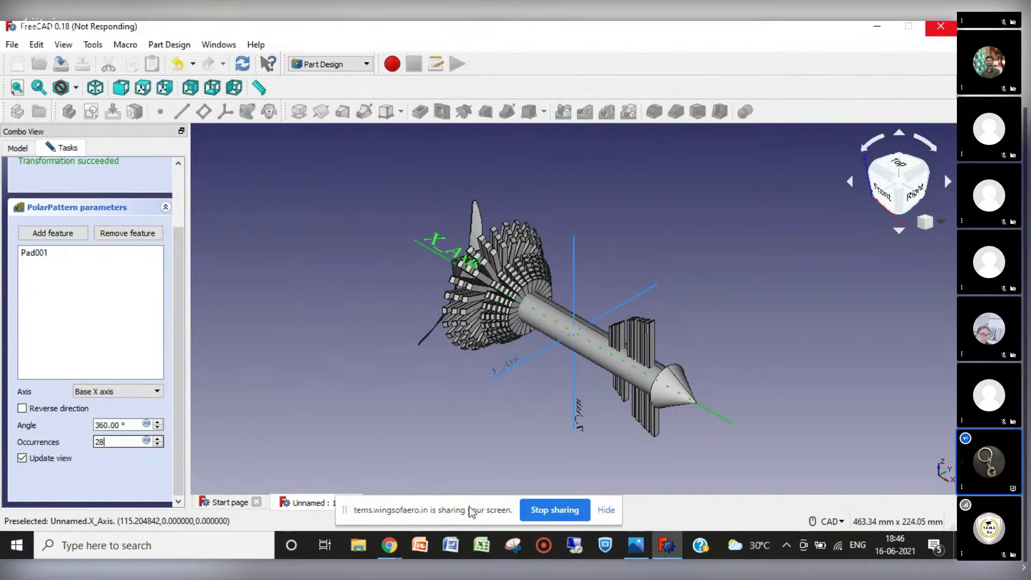
pyautogui.moveTo(381, 532)
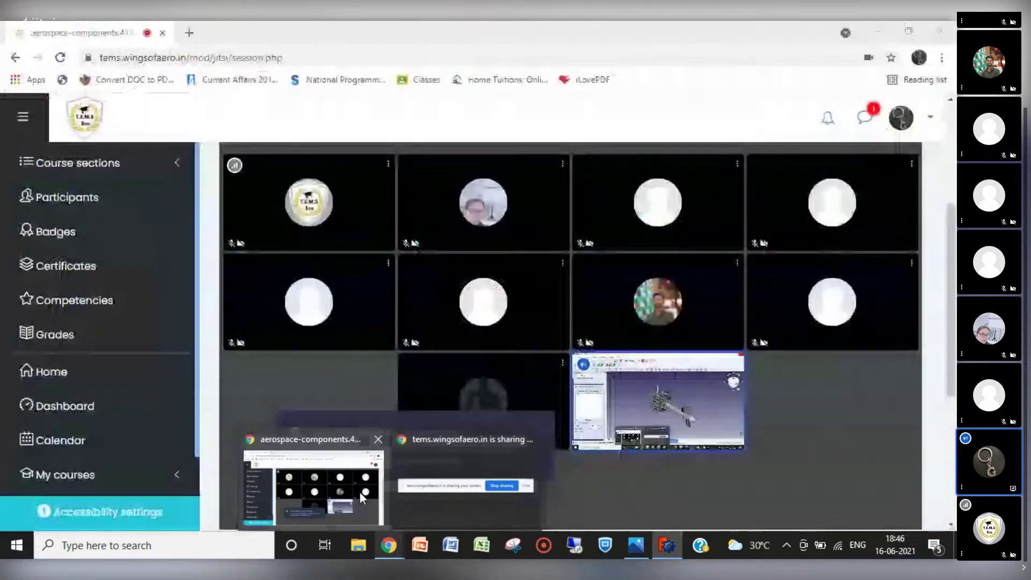
pyautogui.click(360, 491)
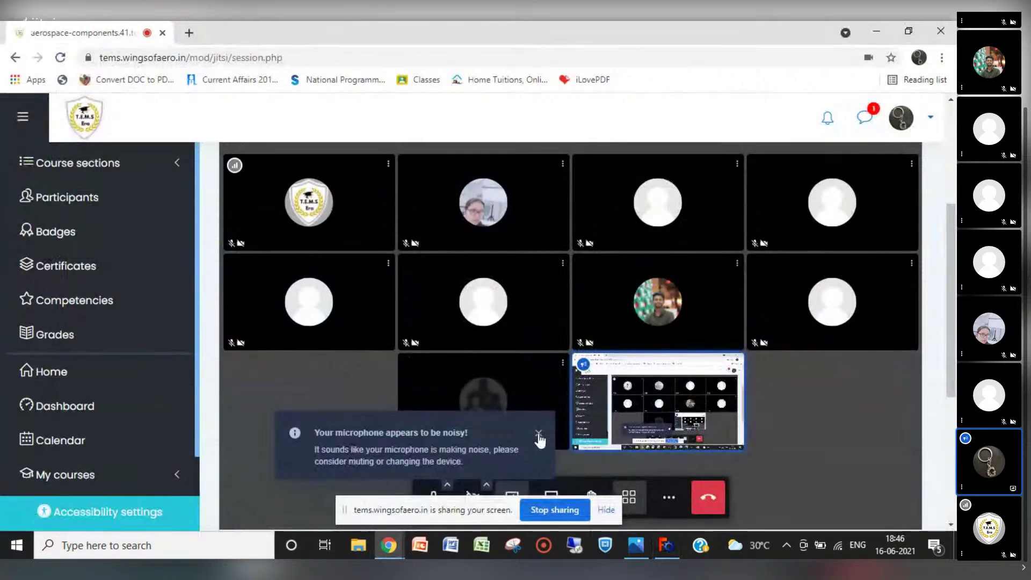
pyautogui.click(538, 434)
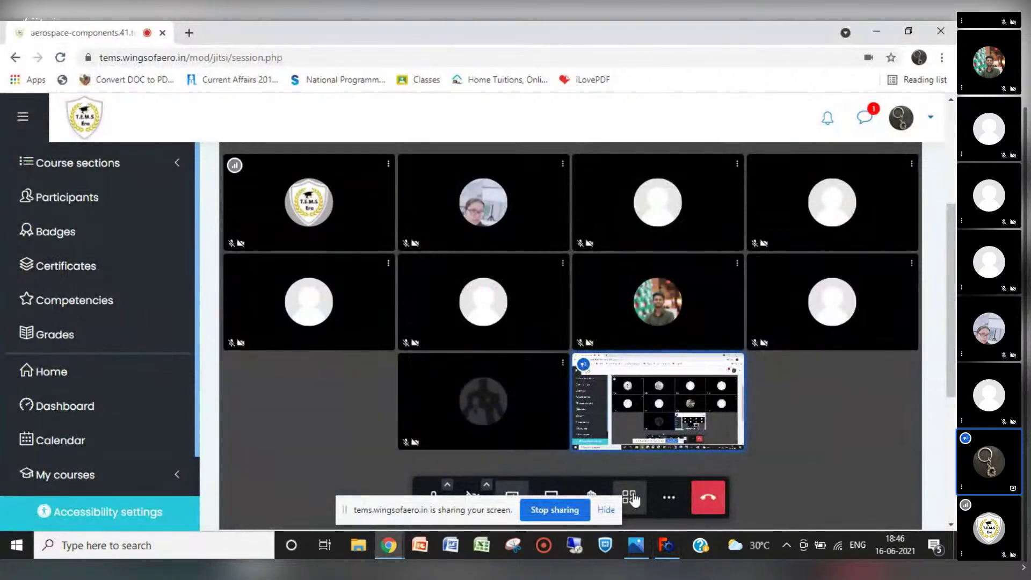
pyautogui.click(667, 545)
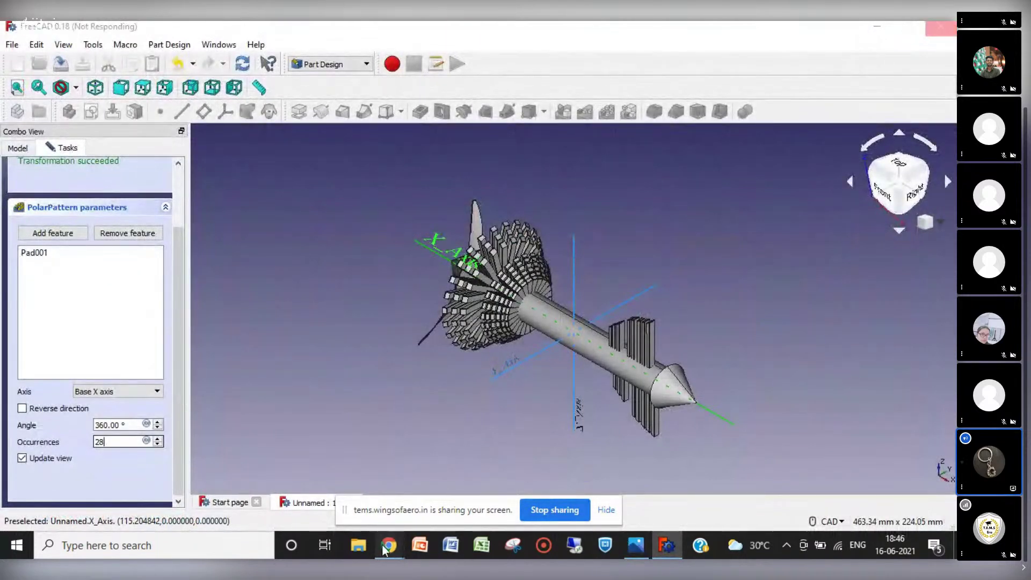
pyautogui.moveTo(385, 547)
pyautogui.moveTo(349, 498)
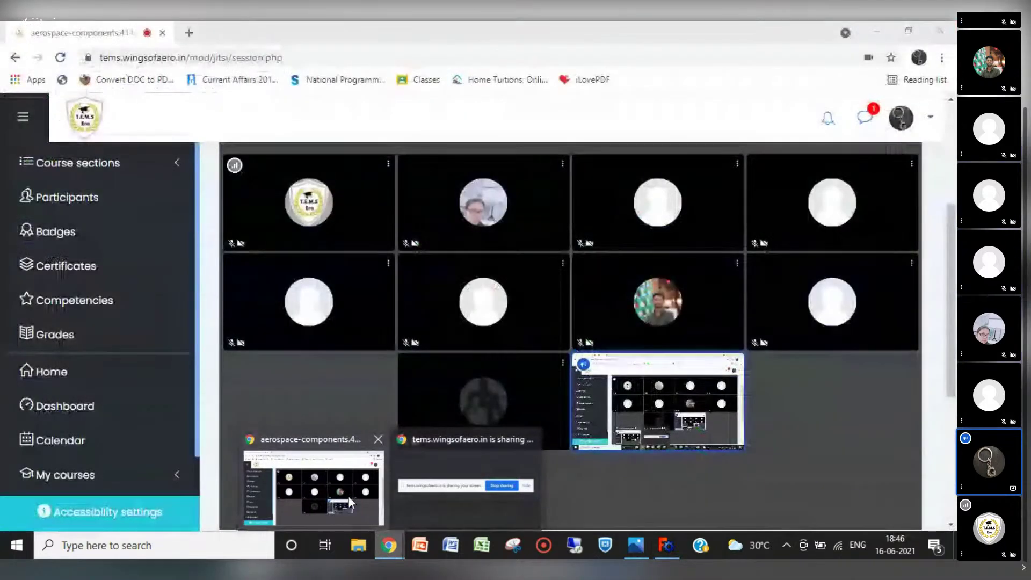
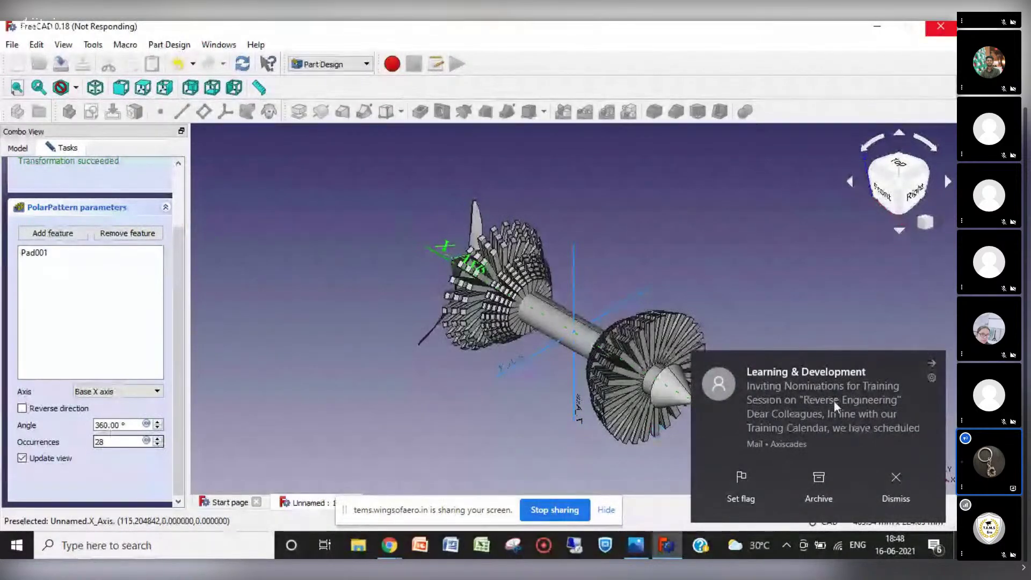
pyautogui.click(931, 363)
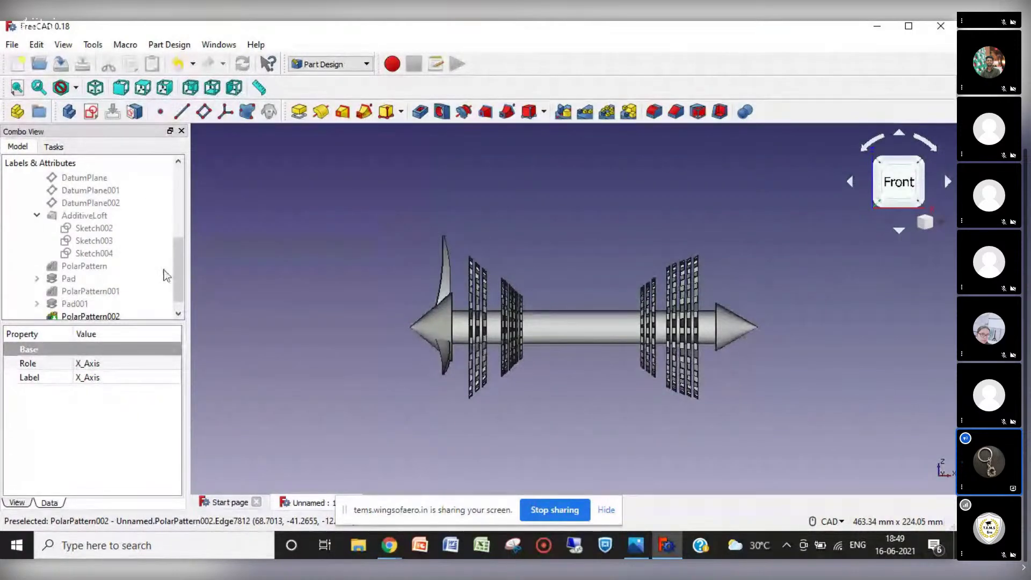
# Step: Create a new sketch on the XZ plane
pyautogui.moveTo(179, 281); pyautogui.dragTo(177, 239)
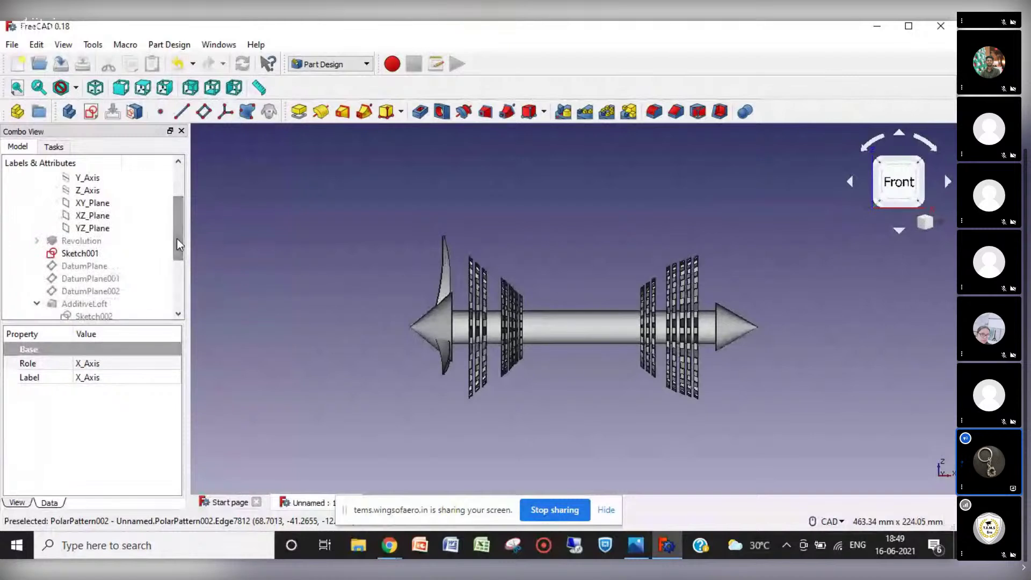
pyautogui.click(92, 218)
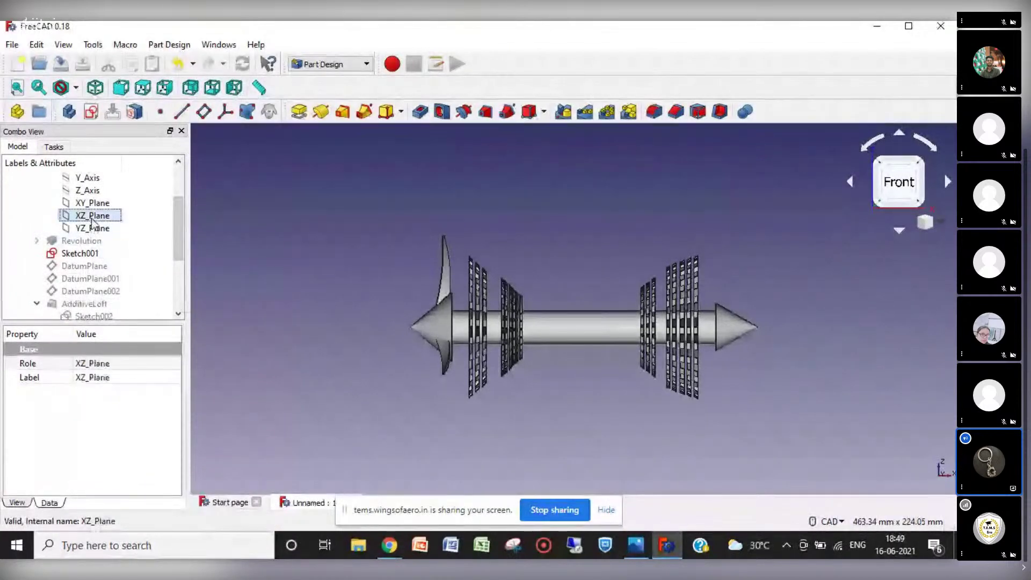
pyautogui.click(91, 112)
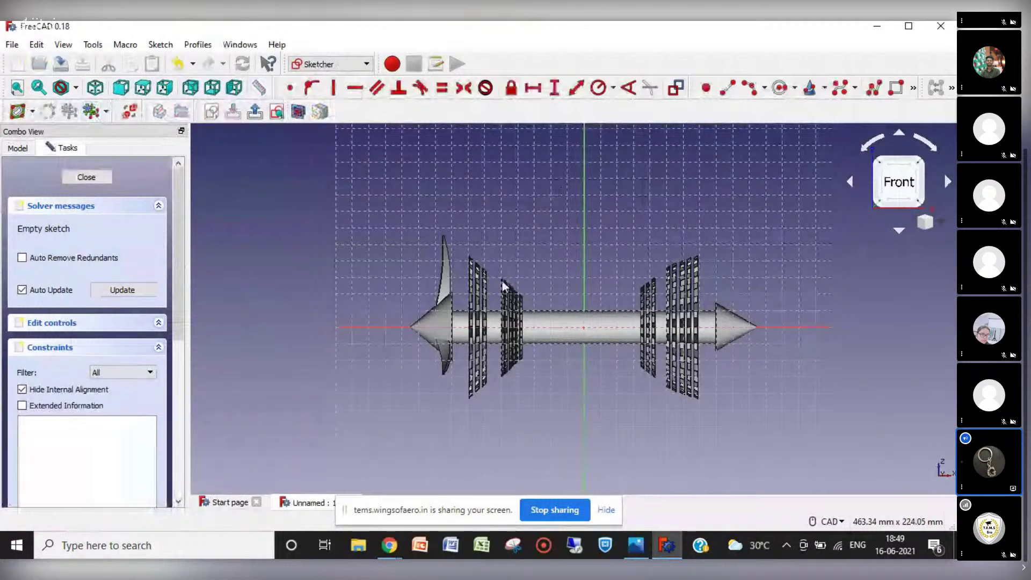
# Step: Draw a three-point arc sloping down over the front compressor blades, from about x = -76 to x = -43 mm
pyautogui.click(728, 90)
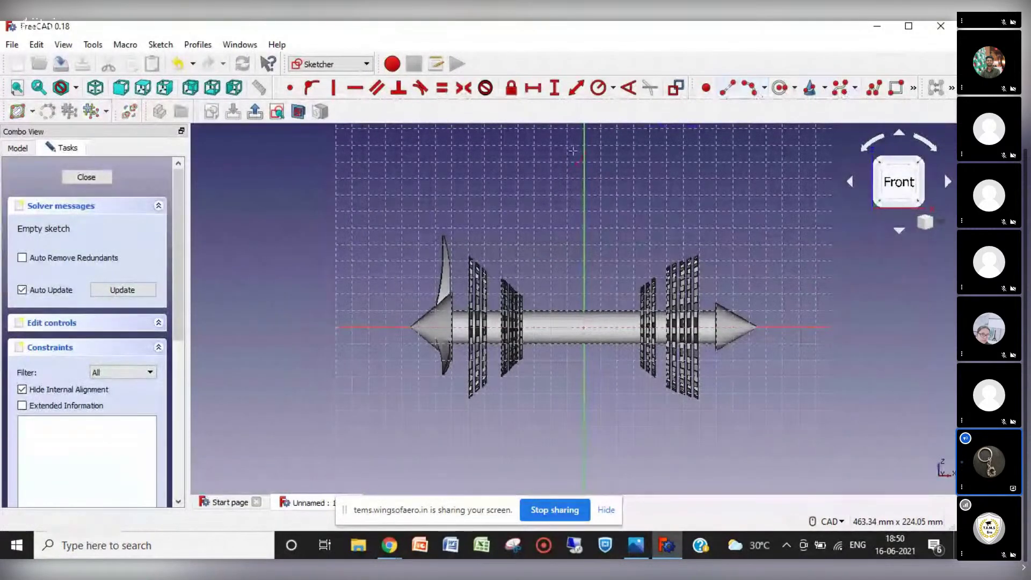
pyautogui.click(749, 93)
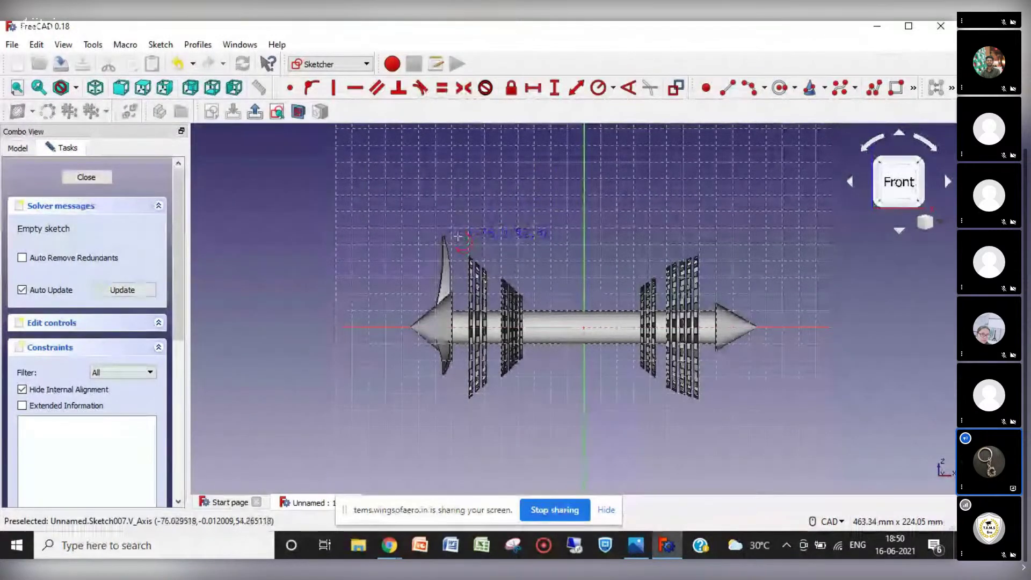
pyautogui.click(485, 250)
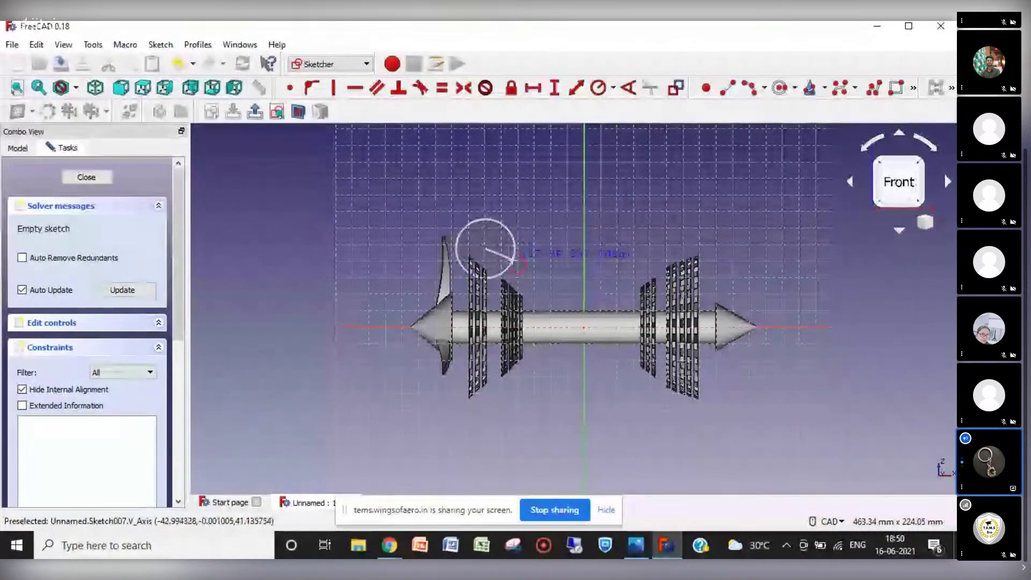
pyautogui.click(517, 265)
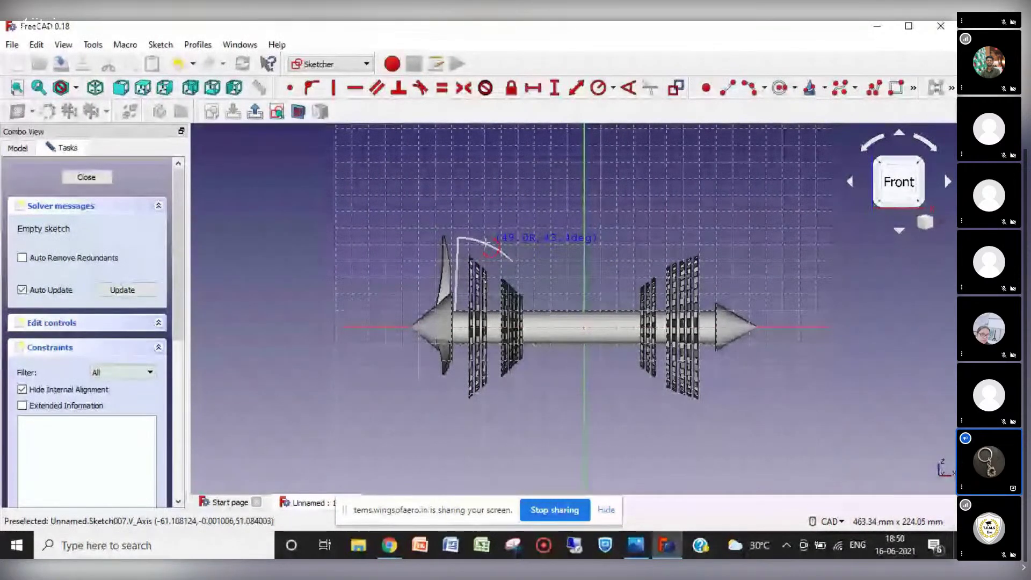
pyautogui.click(490, 248)
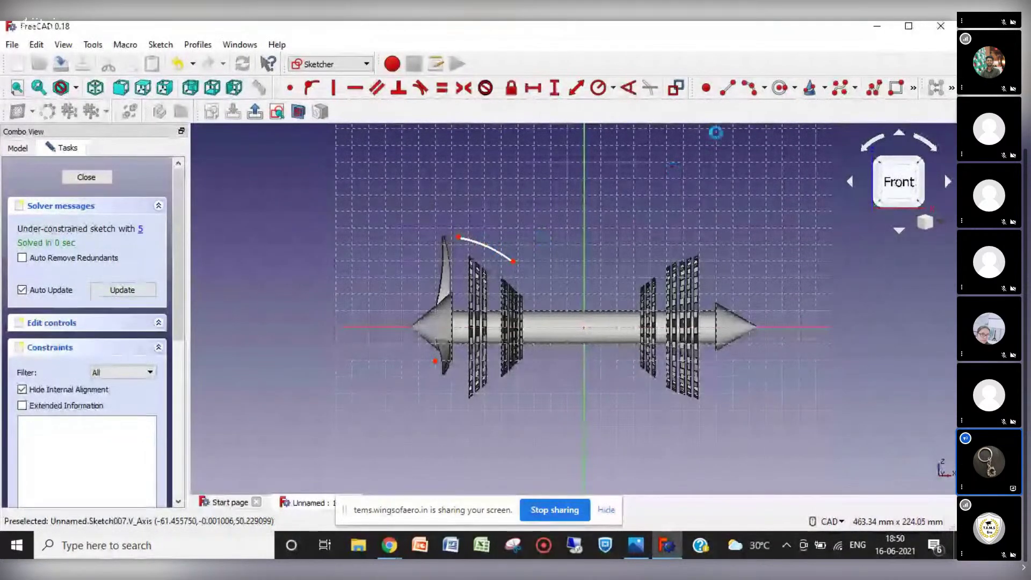
# Step: Draw connected lines from the front arc's end: down to about x = -29 mm, level along the shaft, and up over the turbine blades to x = 76 mm
pyautogui.click(726, 92)
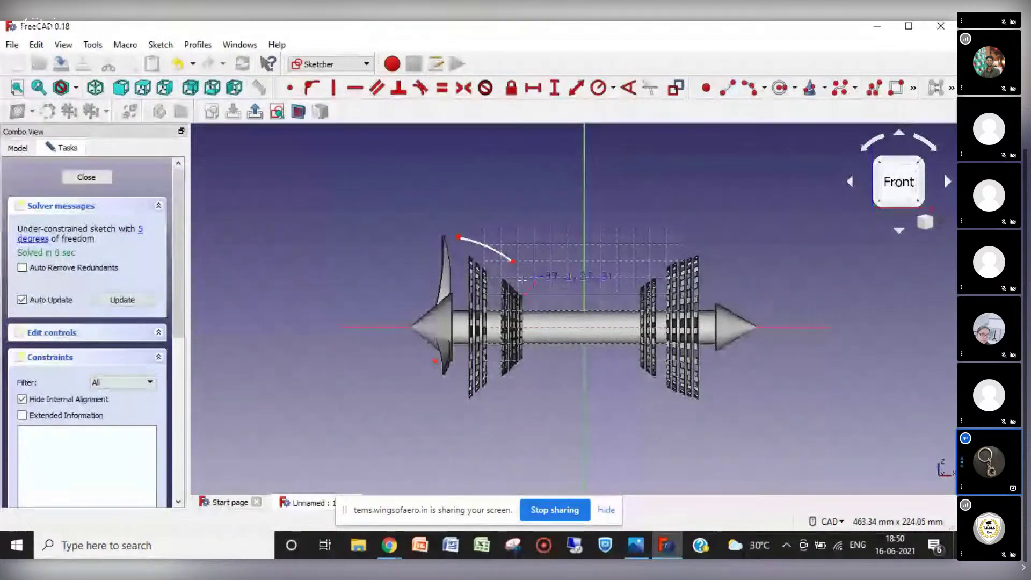
pyautogui.click(514, 262)
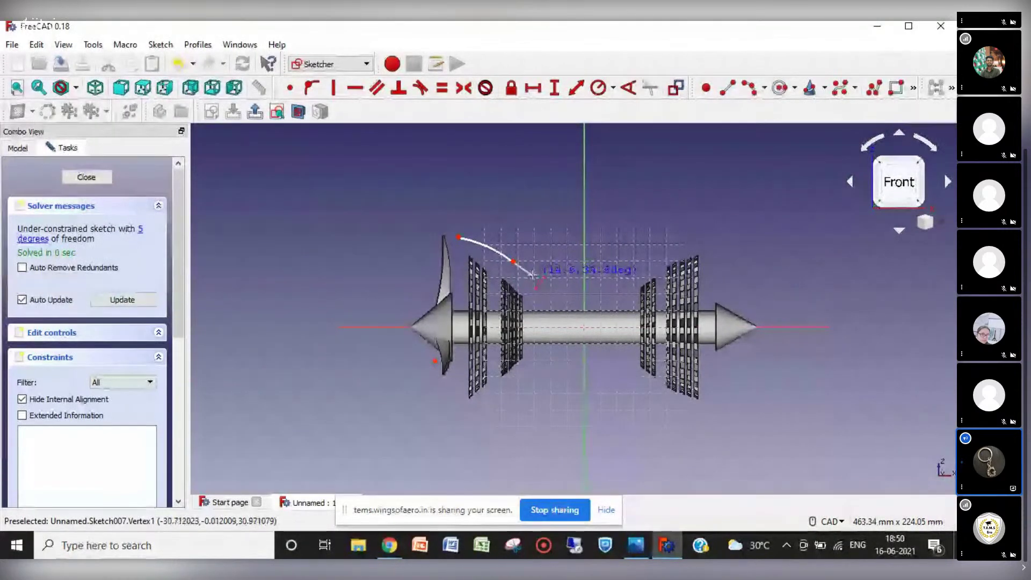
pyautogui.click(535, 276)
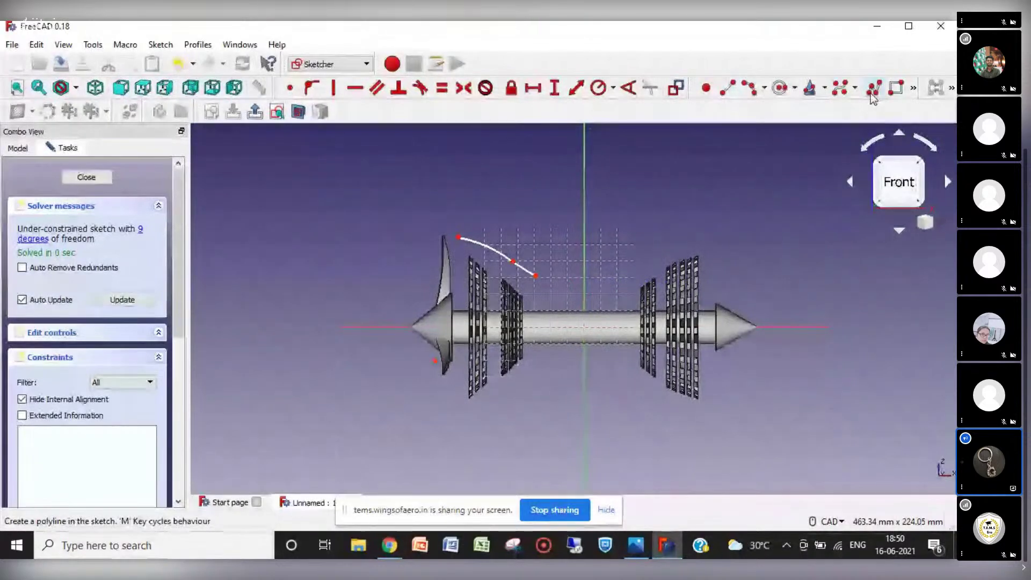
pyautogui.click(537, 277)
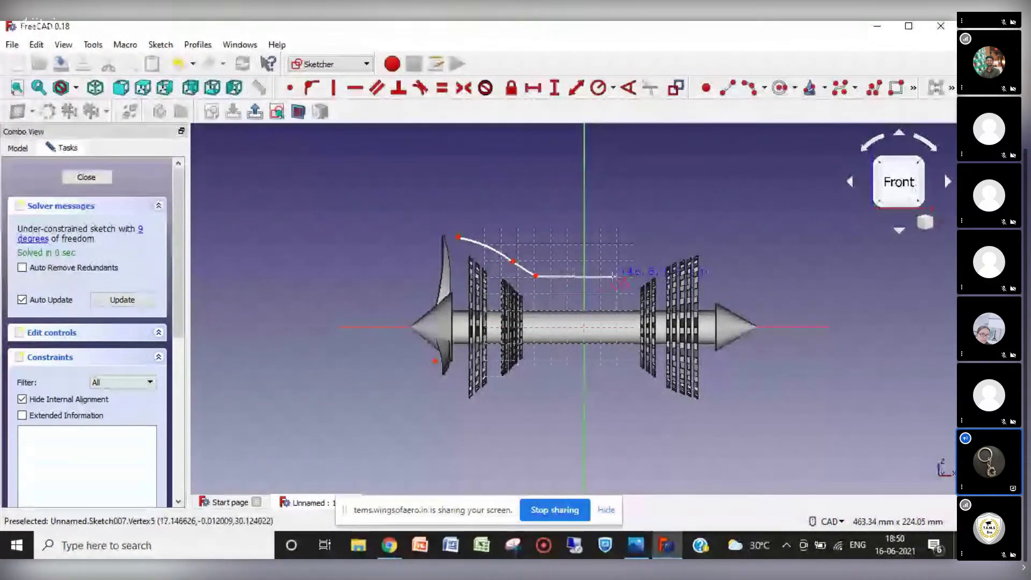
pyautogui.click(621, 276)
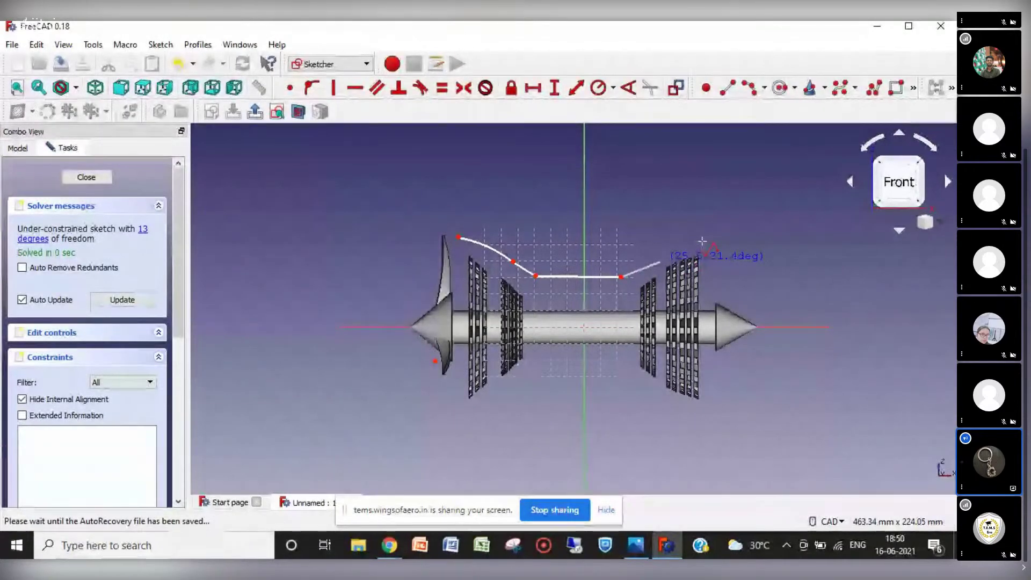
pyautogui.click(702, 241)
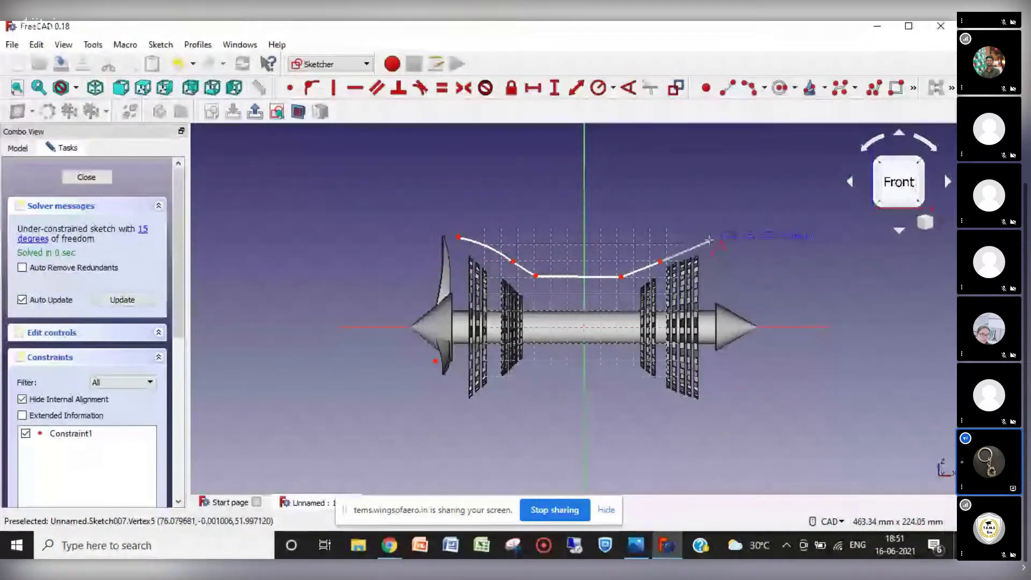
pyautogui.click(709, 240)
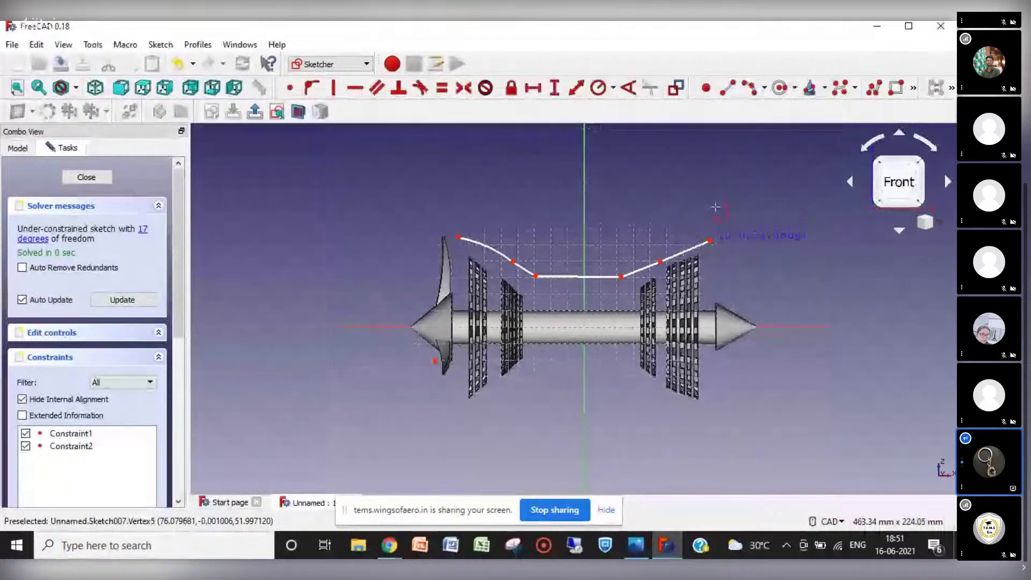
# Step: Draw a three-point arc sloping down behind the turbine blades, from the last line's end at about x = 76 to x = 125 mm
pyautogui.click(712, 241)
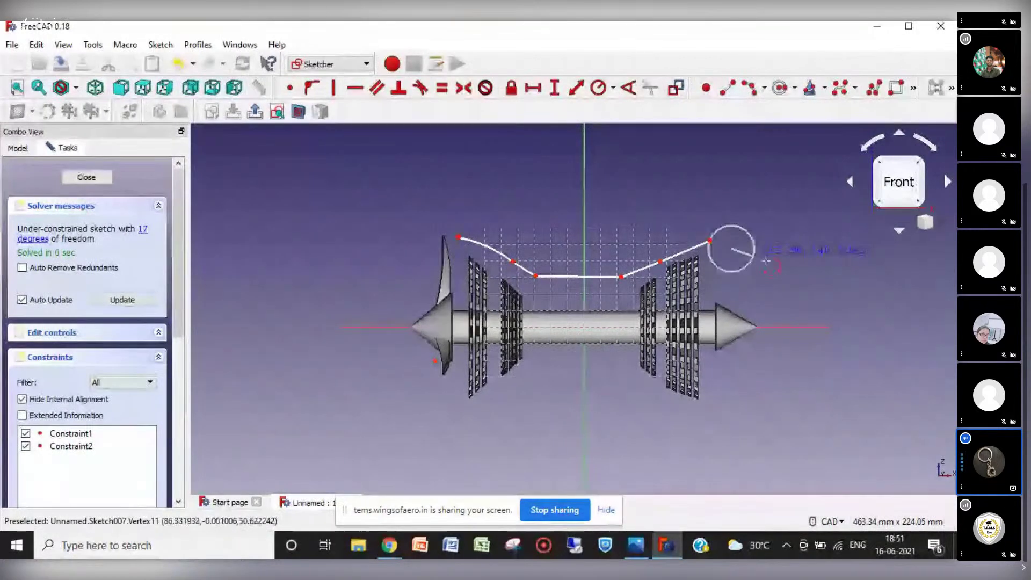
pyautogui.click(792, 293)
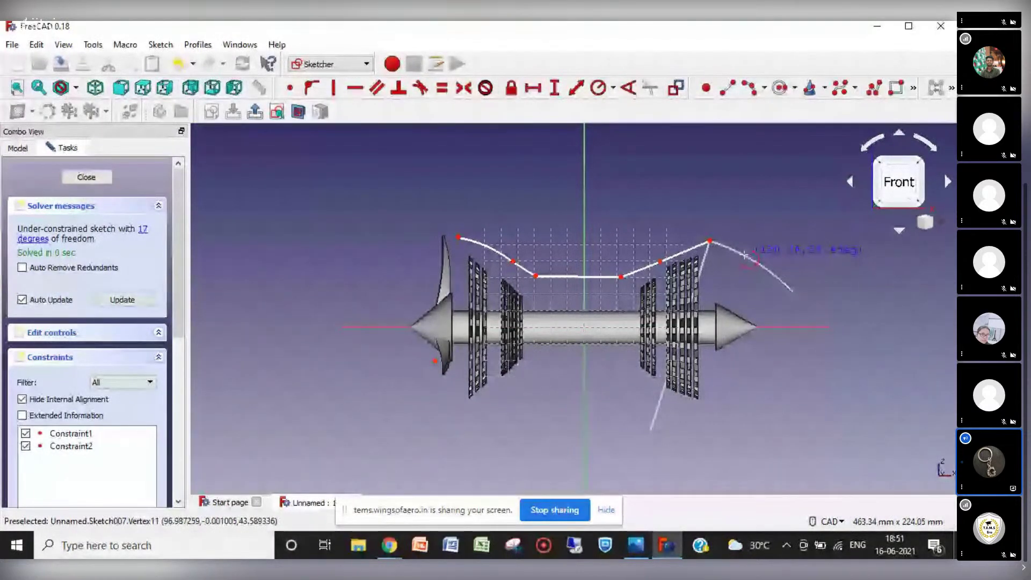
pyautogui.click(744, 256)
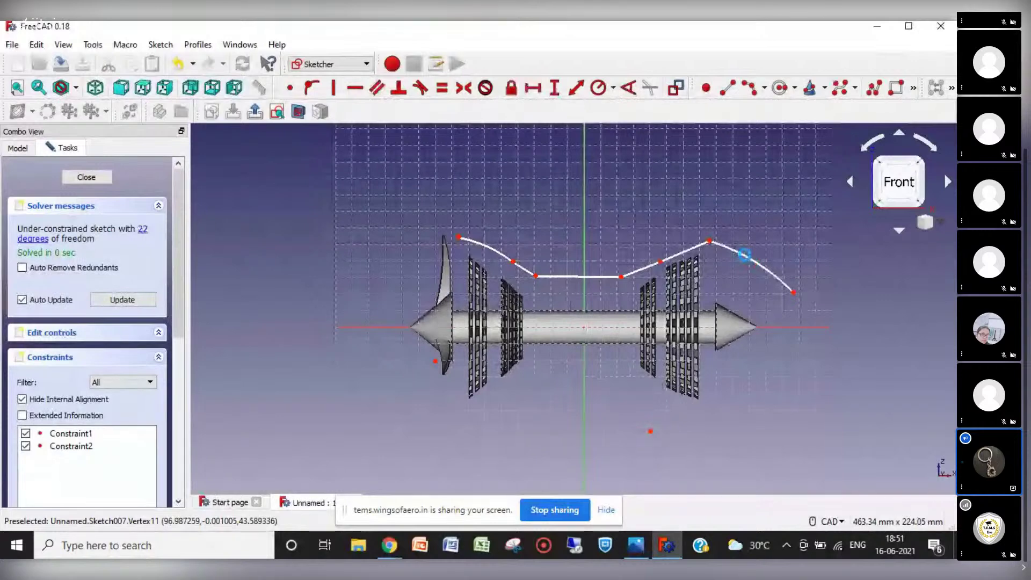
pyautogui.press('Escape')
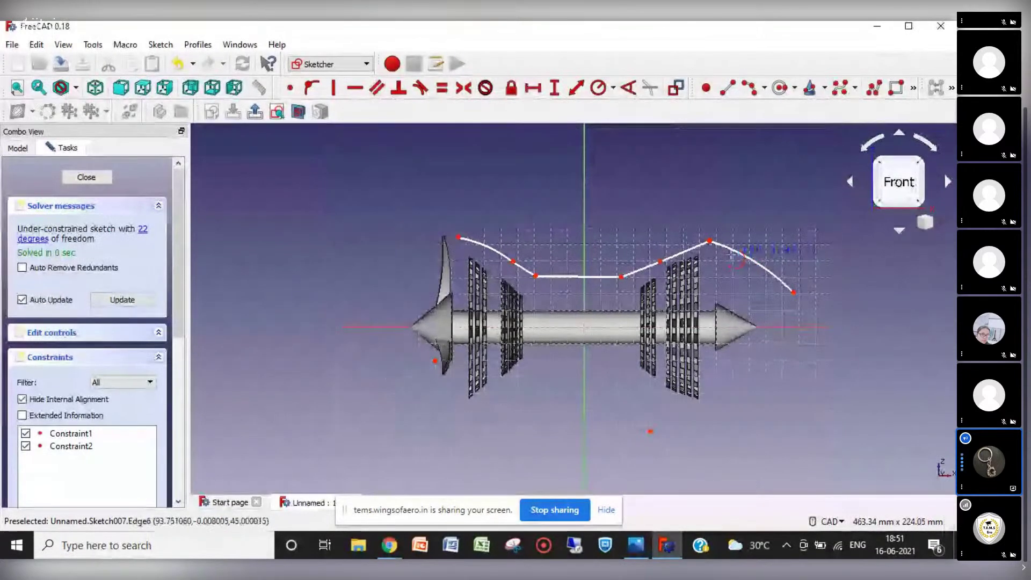
pyautogui.press('Escape')
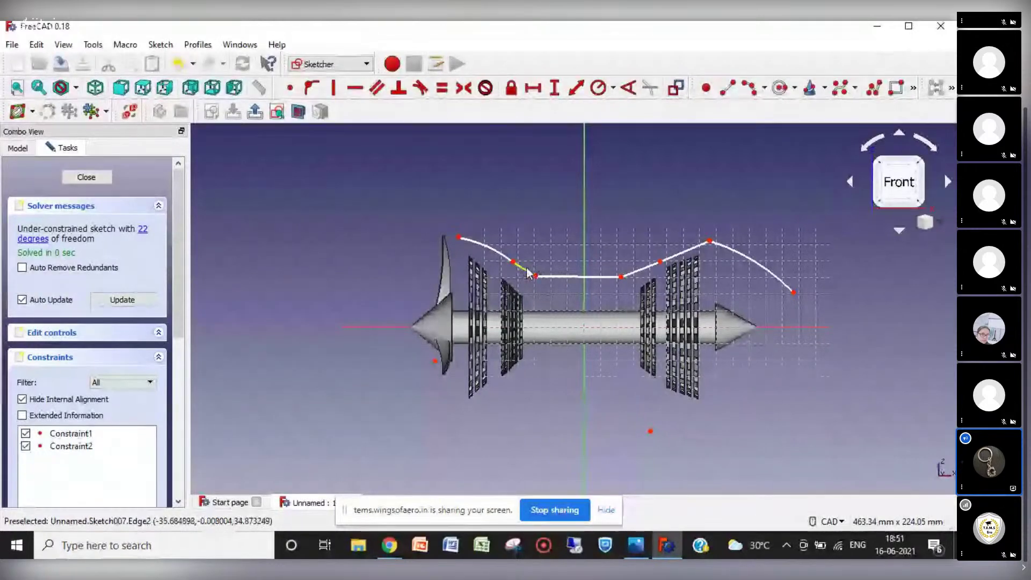
# Step: Pull the loose contour segments apart and join their open endpoints with coincident constraints at the front arc, short front line, middle line and rear arc
pyautogui.moveTo(535, 273); pyautogui.dragTo(541, 263)
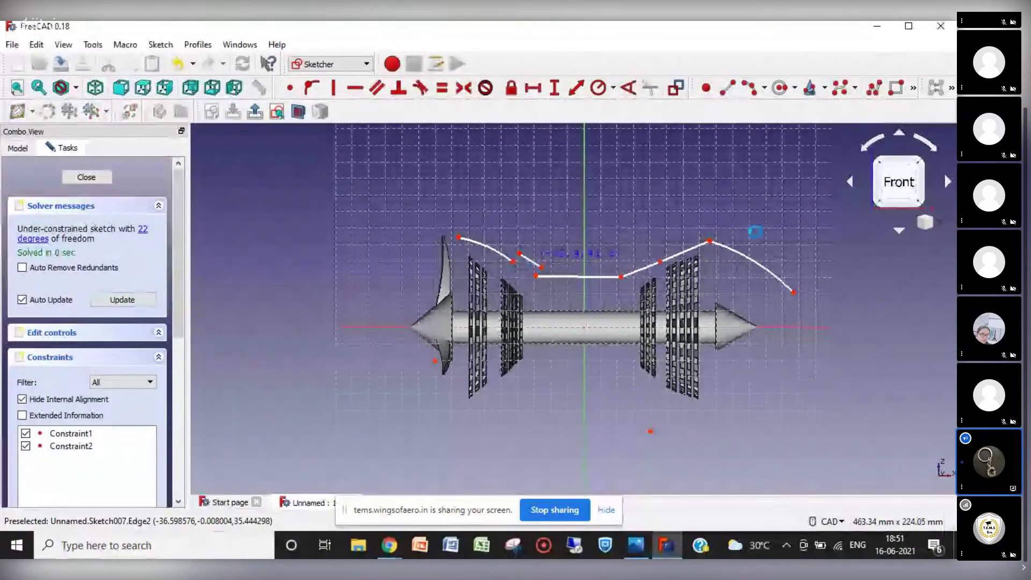
pyautogui.moveTo(730, 244); pyautogui.dragTo(737, 238)
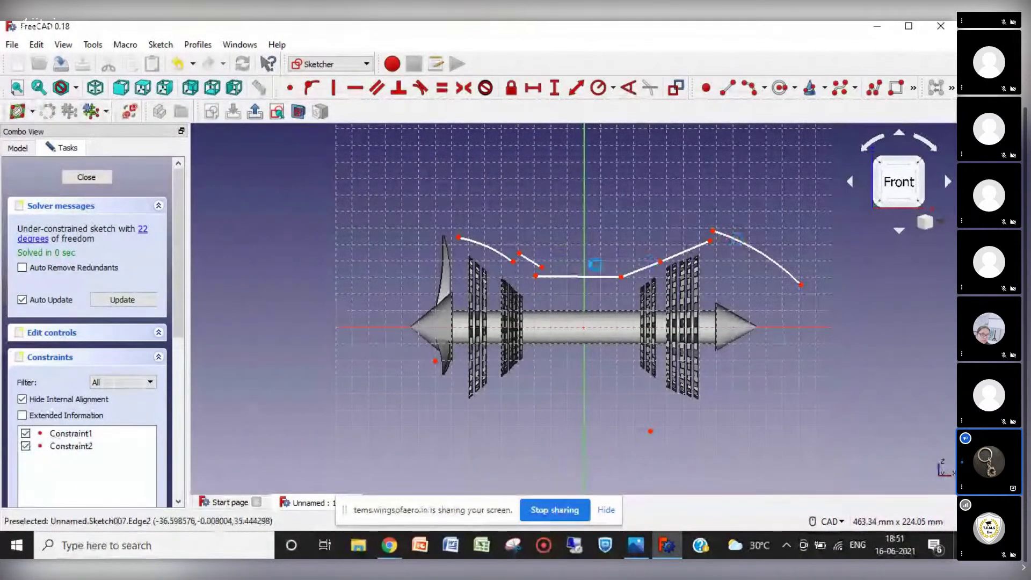
pyautogui.click(291, 91)
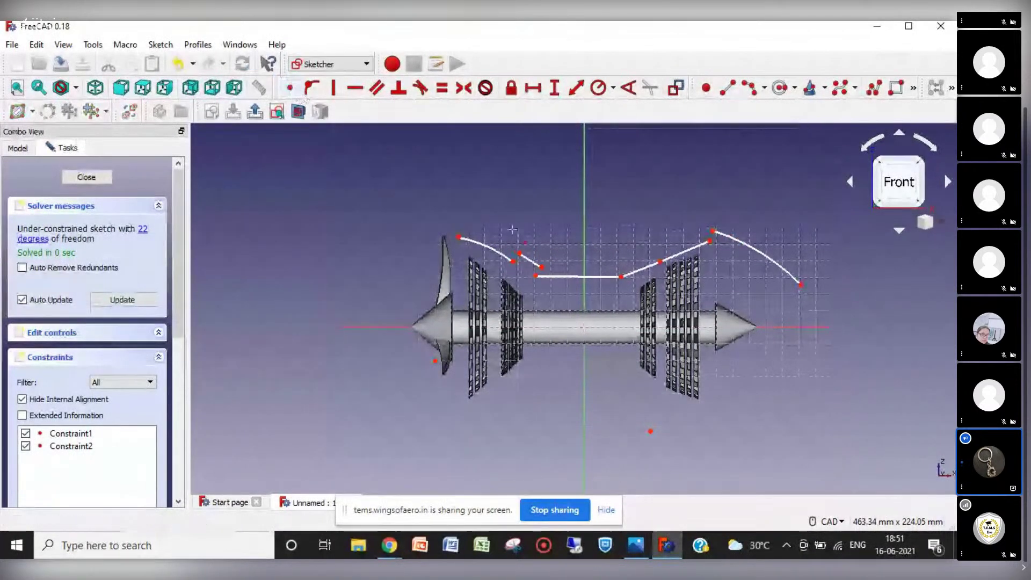
pyautogui.click(515, 263)
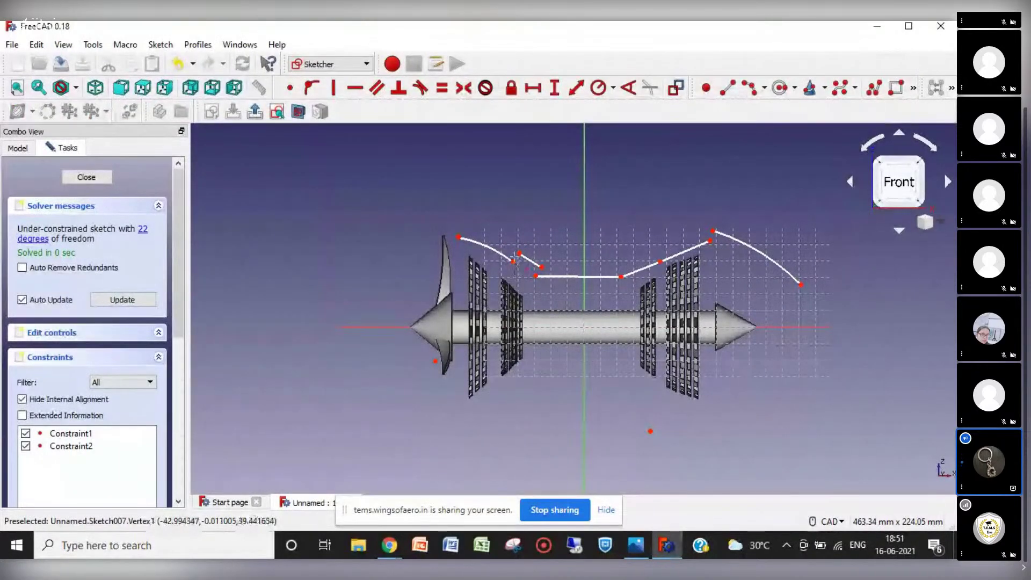
pyautogui.click(519, 254)
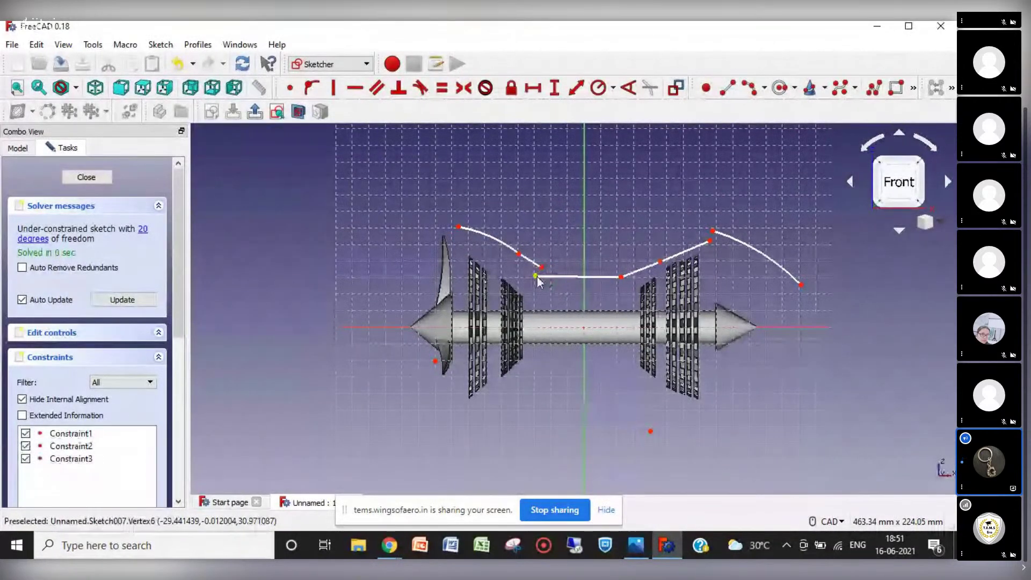
pyautogui.click(542, 267)
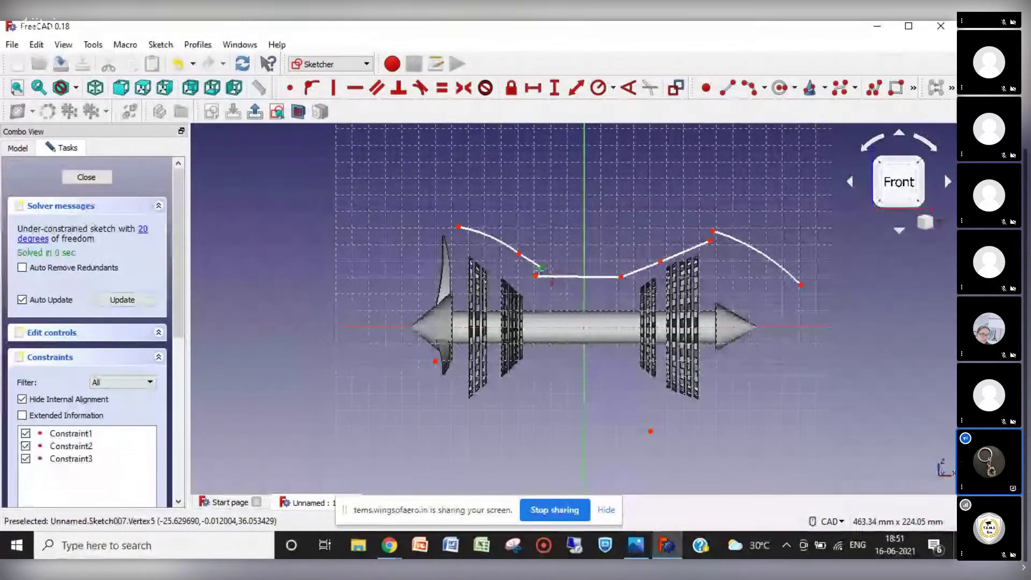
pyautogui.click(535, 276)
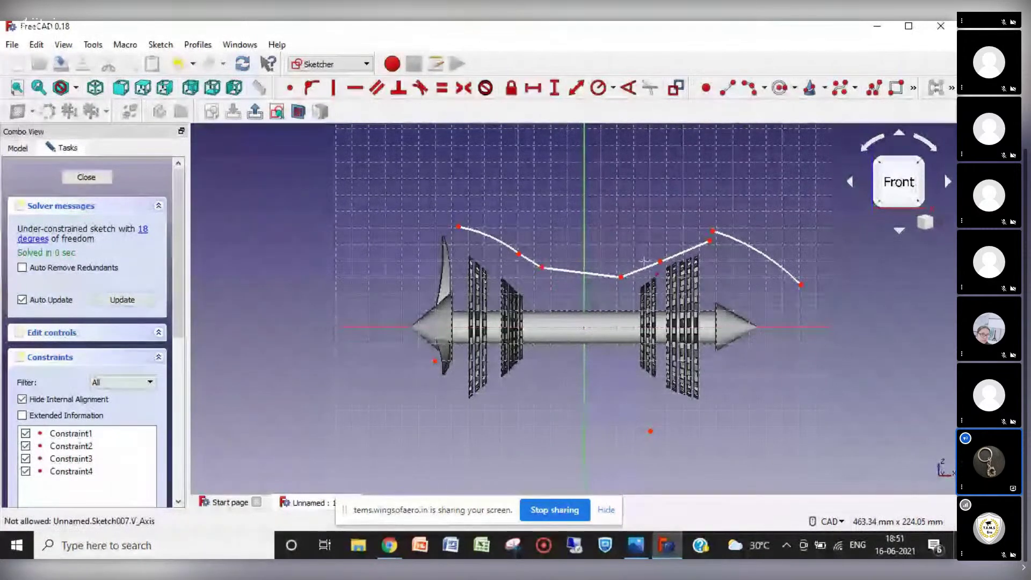
pyautogui.click(710, 241)
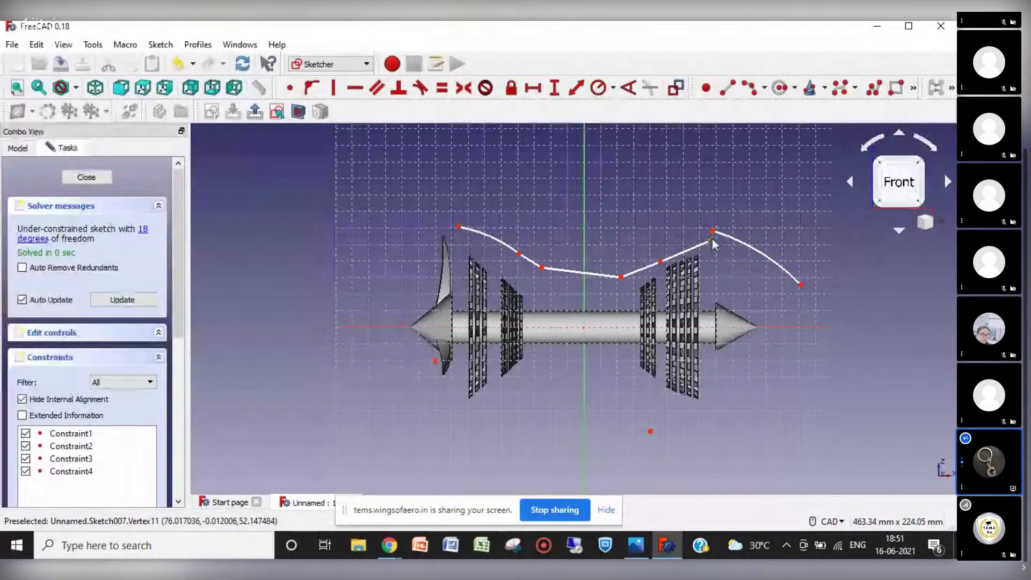
pyautogui.click(712, 232)
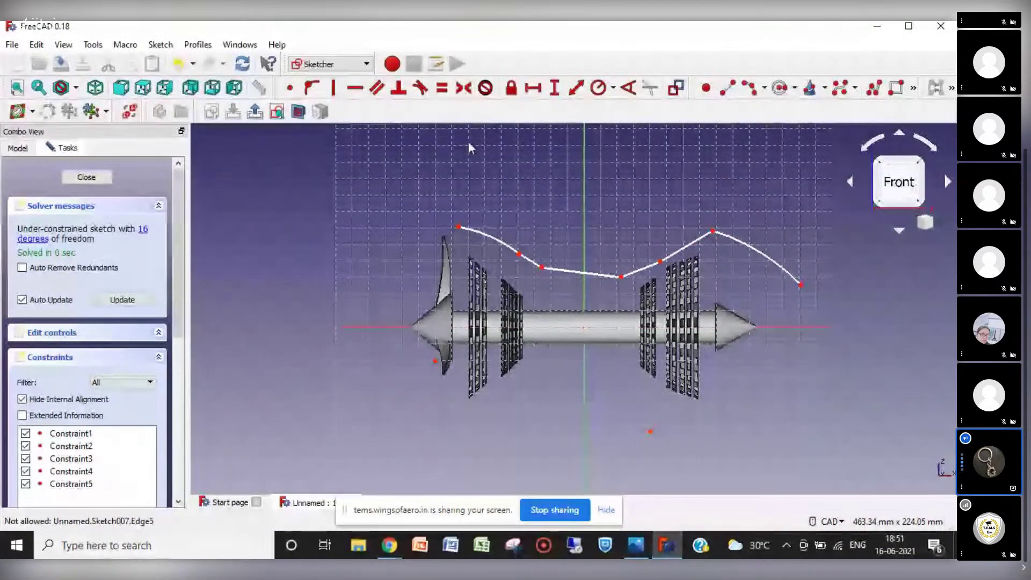
# Step: Make the rear arc tangent to its adjoining line and the front arc tangent to the short line behind it
pyautogui.click(421, 86)
pyautogui.click(741, 246)
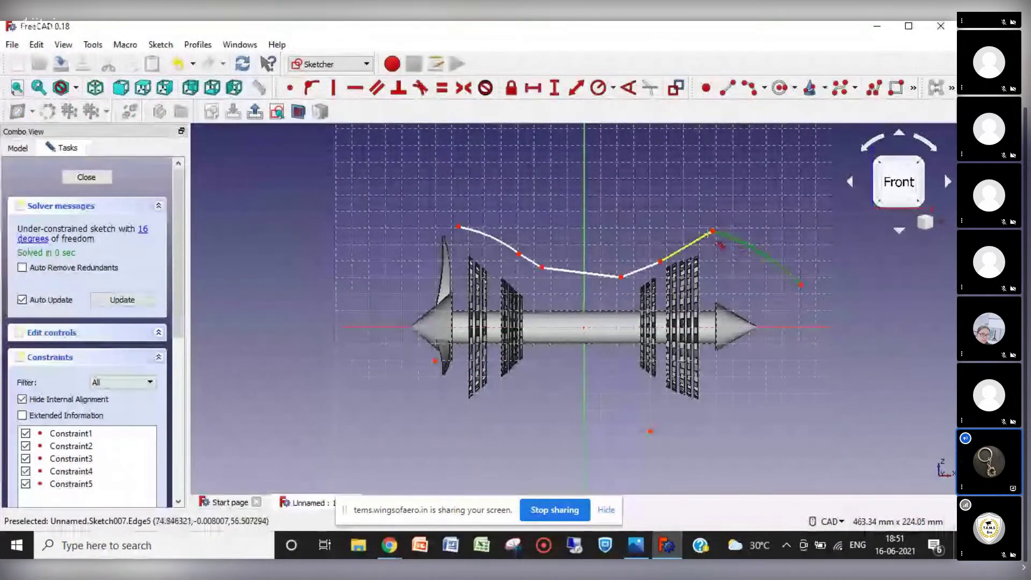
pyautogui.click(707, 238)
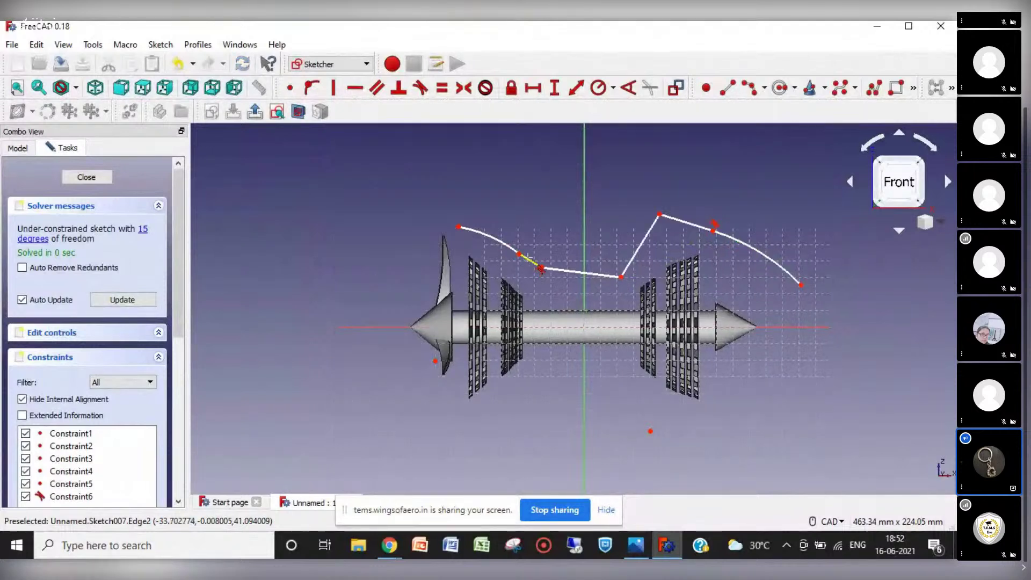
pyautogui.click(526, 262)
pyautogui.click(510, 248)
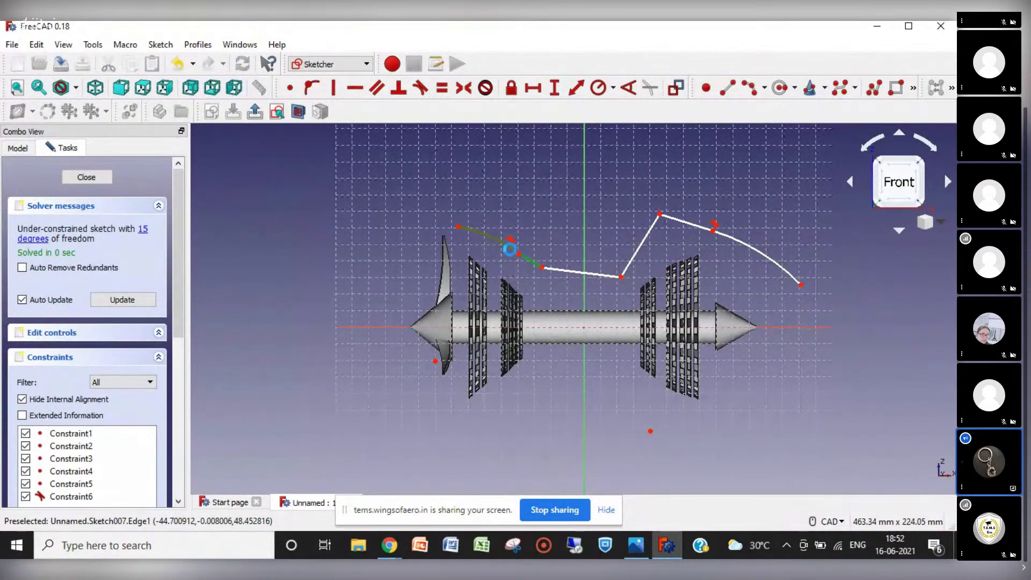
pyautogui.press('t')
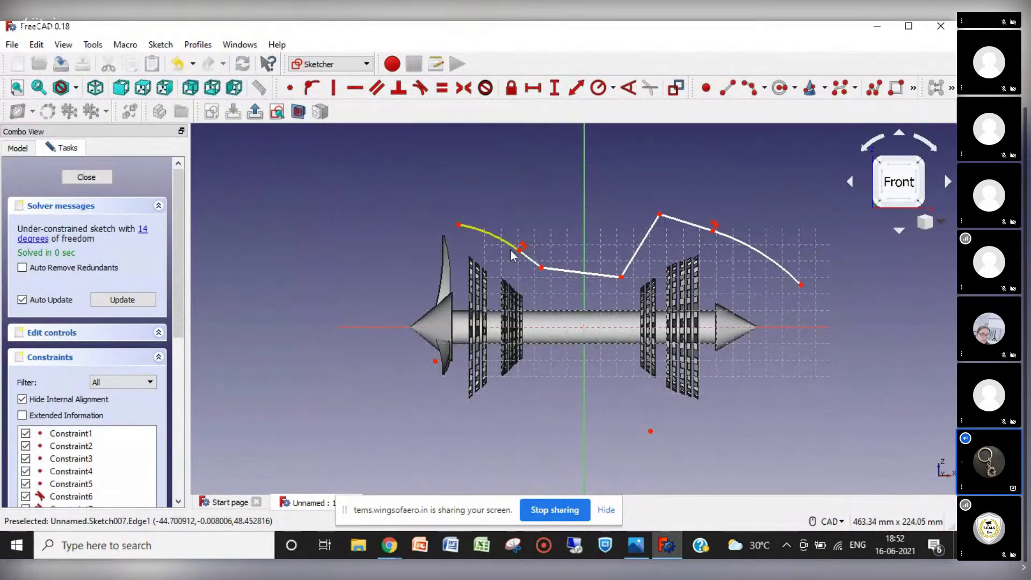
pyautogui.rightClick(558, 223)
# Step: Reshape the front arc by moving its front end beside the fan and its rear end to about (-45, 42), and constrain the middle line horizontally
pyautogui.moveTo(459, 225)
pyautogui.mouseDown()
pyautogui.moveTo(447, 228)
pyautogui.moveTo(461, 241)
pyautogui.mouseUp()
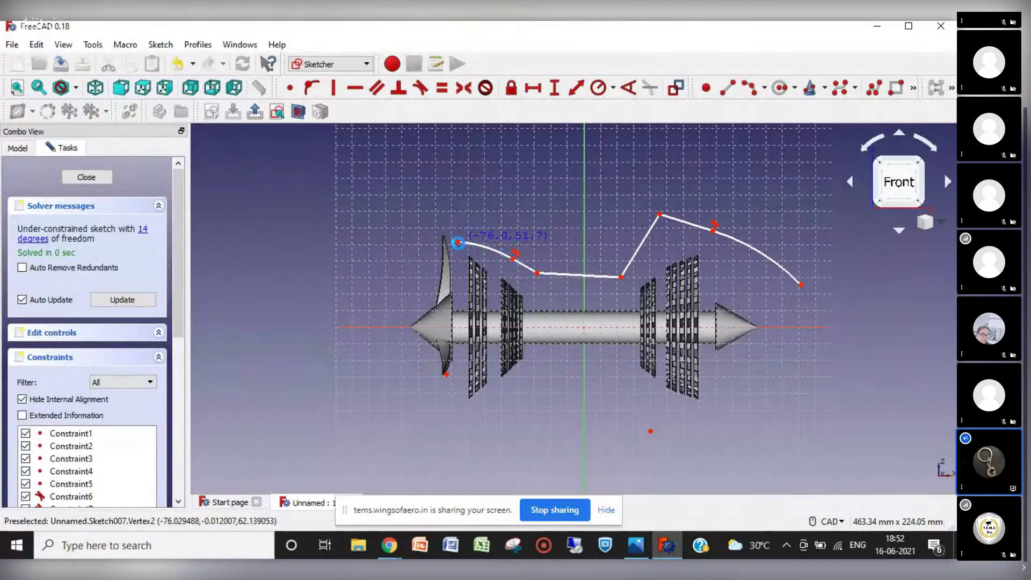
pyautogui.moveTo(457, 241); pyautogui.dragTo(454, 236)
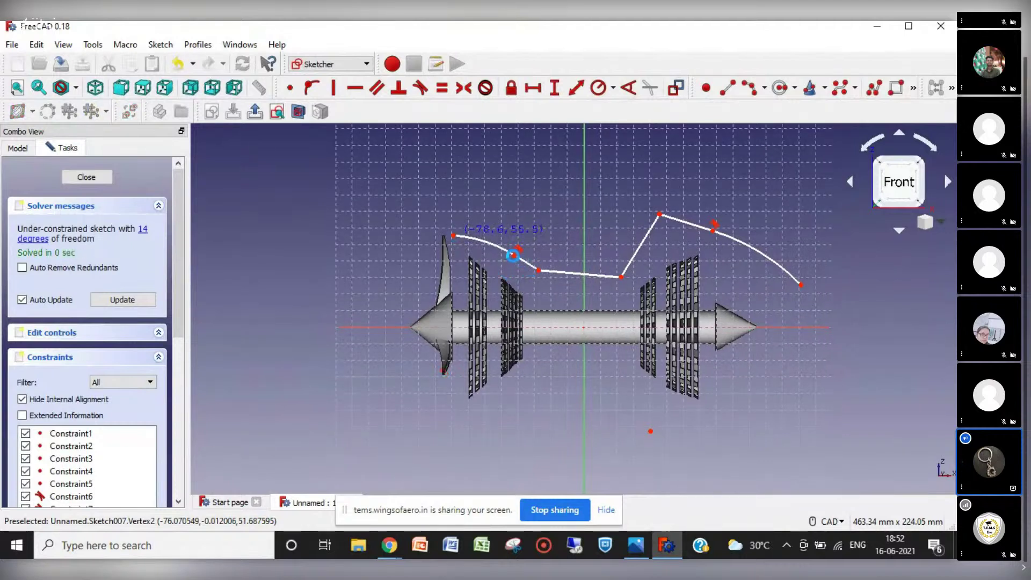
pyautogui.moveTo(513, 256); pyautogui.dragTo(544, 272)
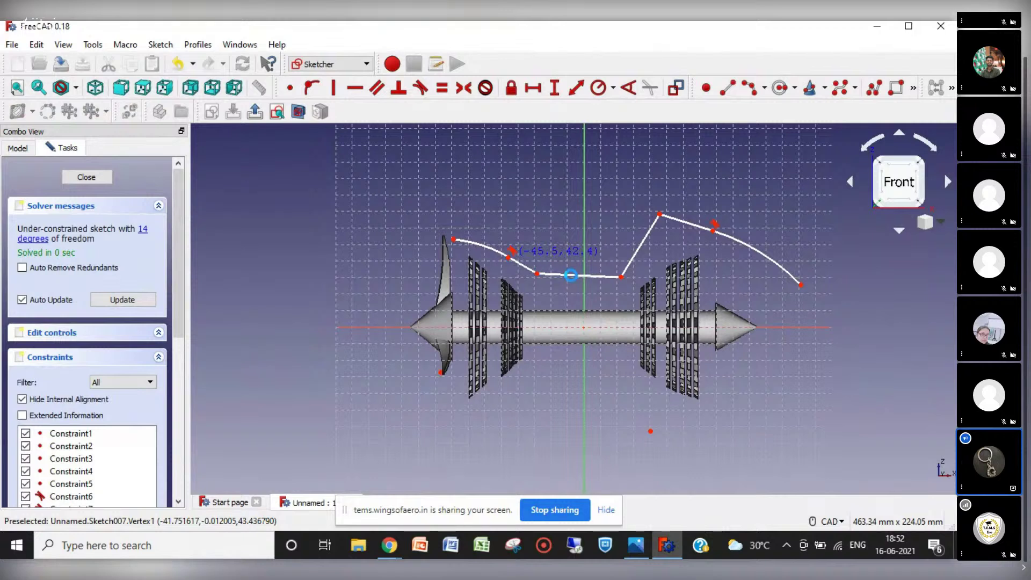
pyautogui.click(356, 87)
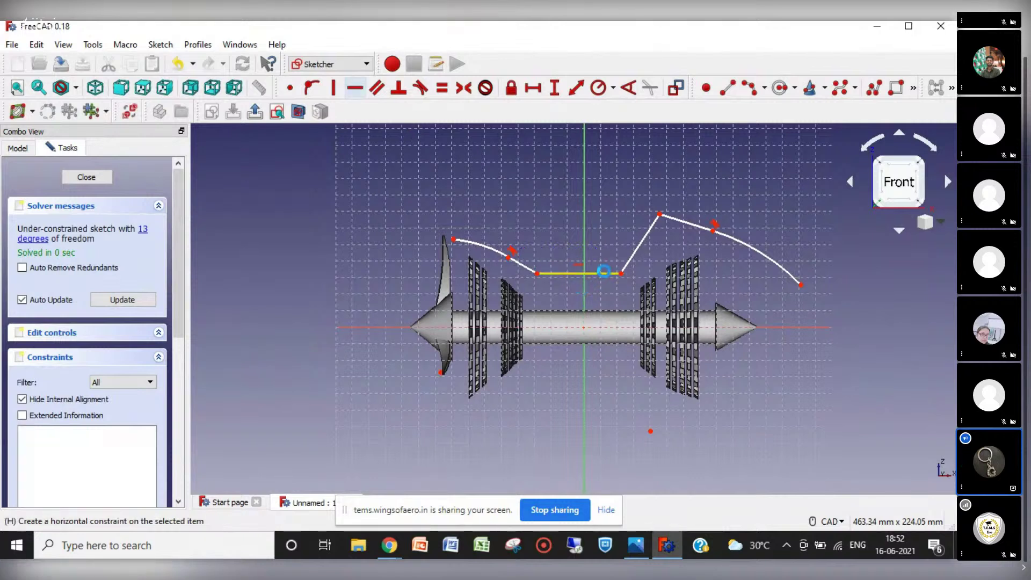
pyautogui.press('Escape')
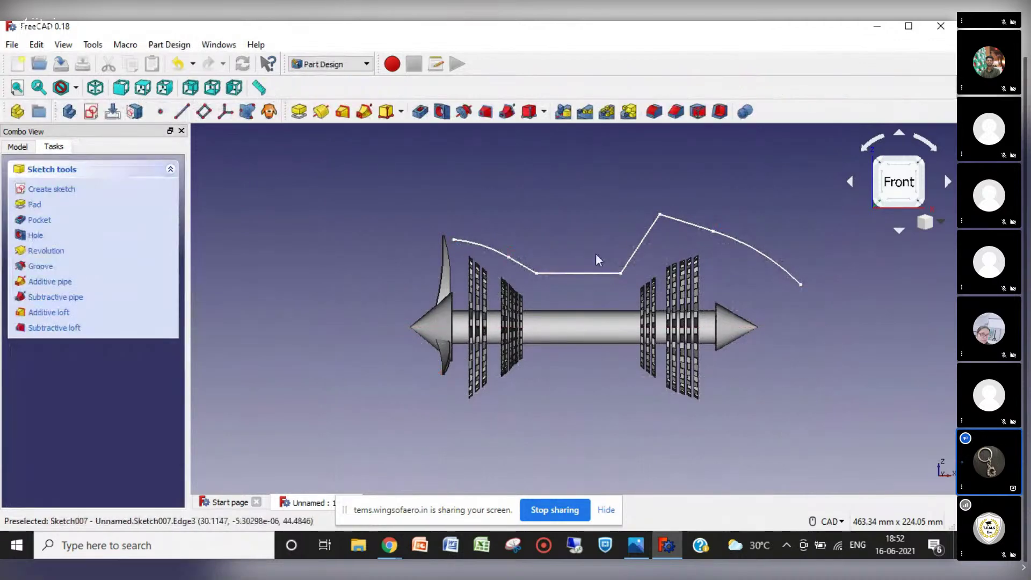
# Step: Reopen the casing sketch and lower the peak over the turbine blades to about (69, 50), moving the rear arc's start and end points to suit
pyautogui.click(19, 146)
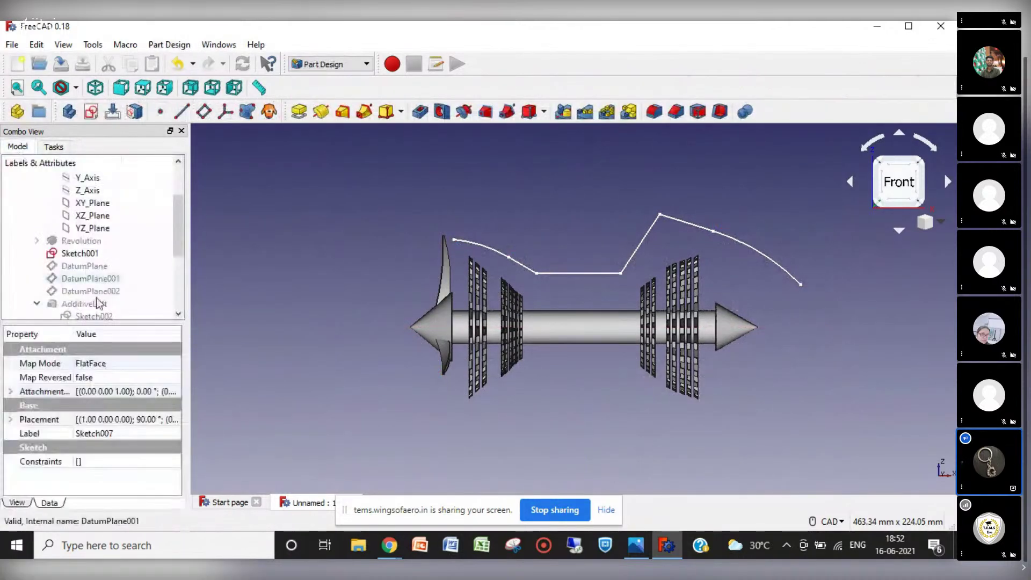
pyautogui.moveTo(184, 250); pyautogui.dragTo(184, 307)
pyautogui.doubleClick(105, 302)
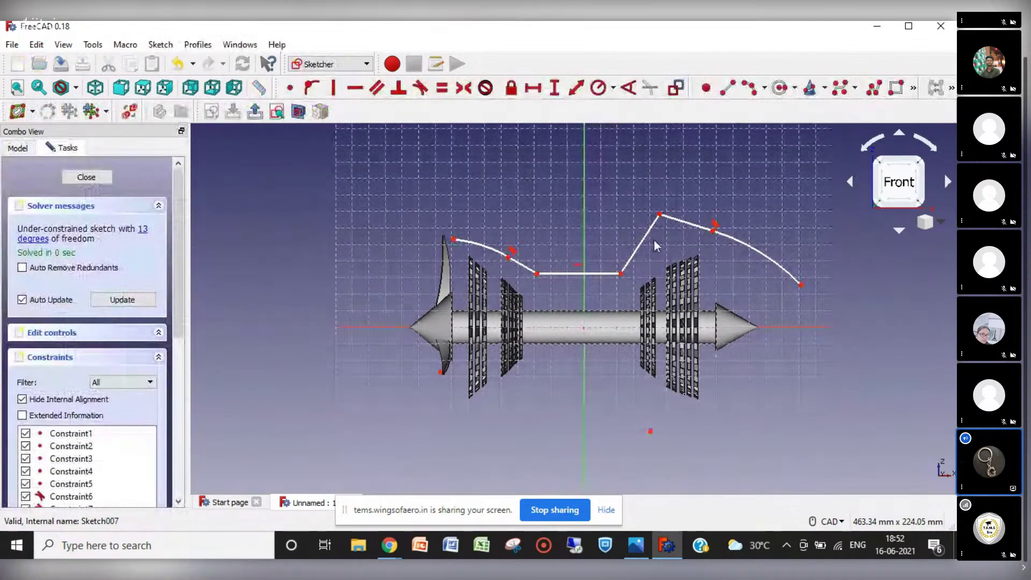
pyautogui.moveTo(660, 217)
pyautogui.mouseDown()
pyautogui.moveTo(702, 251)
pyautogui.moveTo(698, 243)
pyautogui.mouseUp()
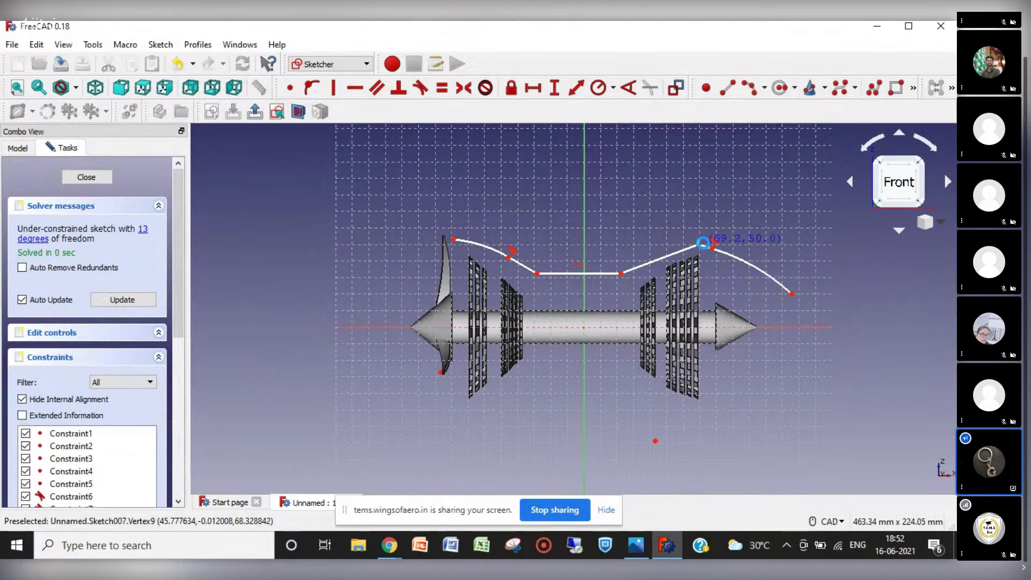
pyautogui.moveTo(712, 249); pyautogui.dragTo(724, 256)
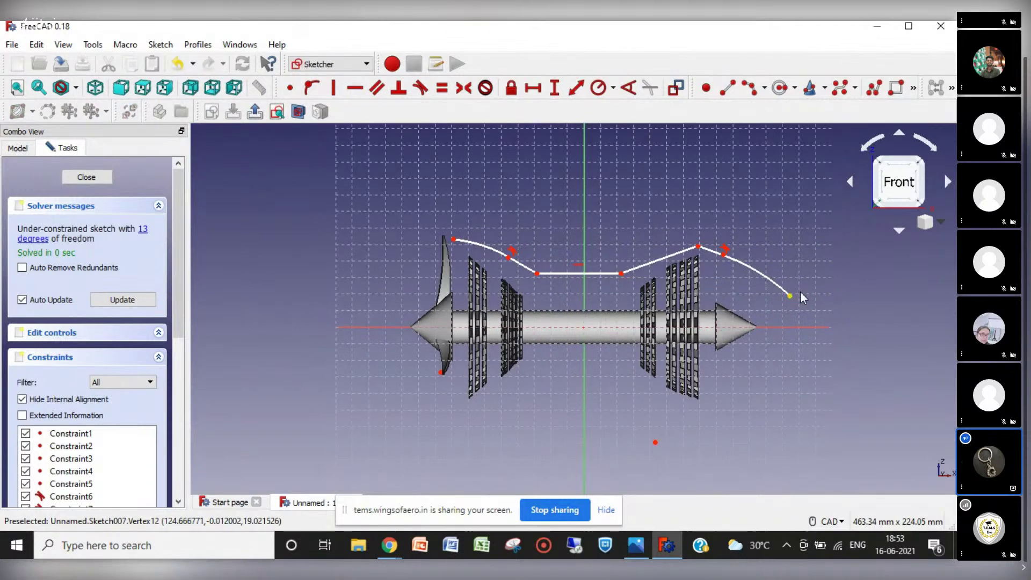
pyautogui.moveTo(800, 299)
pyautogui.mouseDown()
pyautogui.moveTo(777, 290)
pyautogui.moveTo(817, 309)
pyautogui.moveTo(795, 302)
pyautogui.mouseUp()
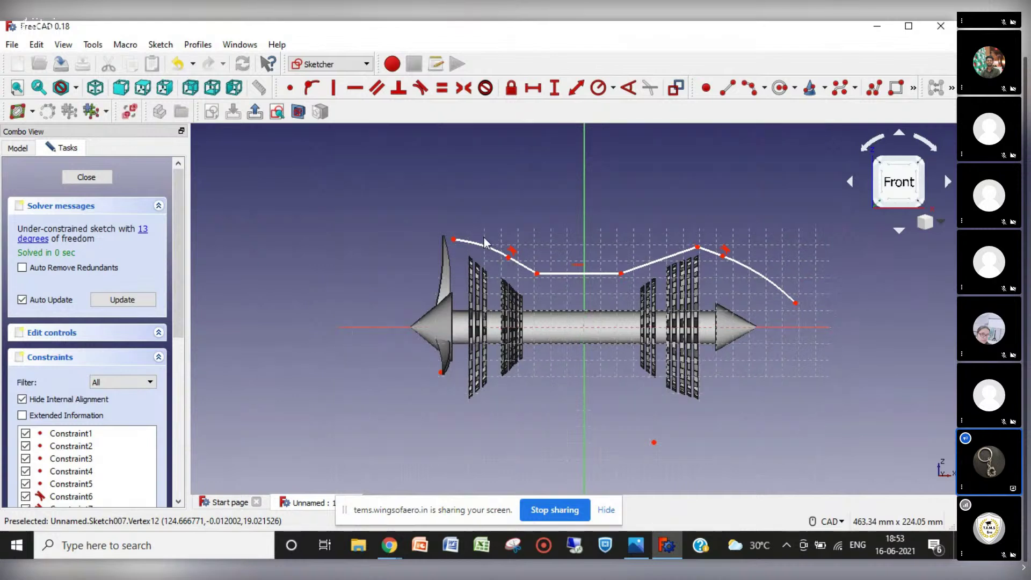
# Step: Draw an outer three-point arc over the casing contour from its front end to its rear end, with a radius of about 270 mm
pyautogui.click(751, 95)
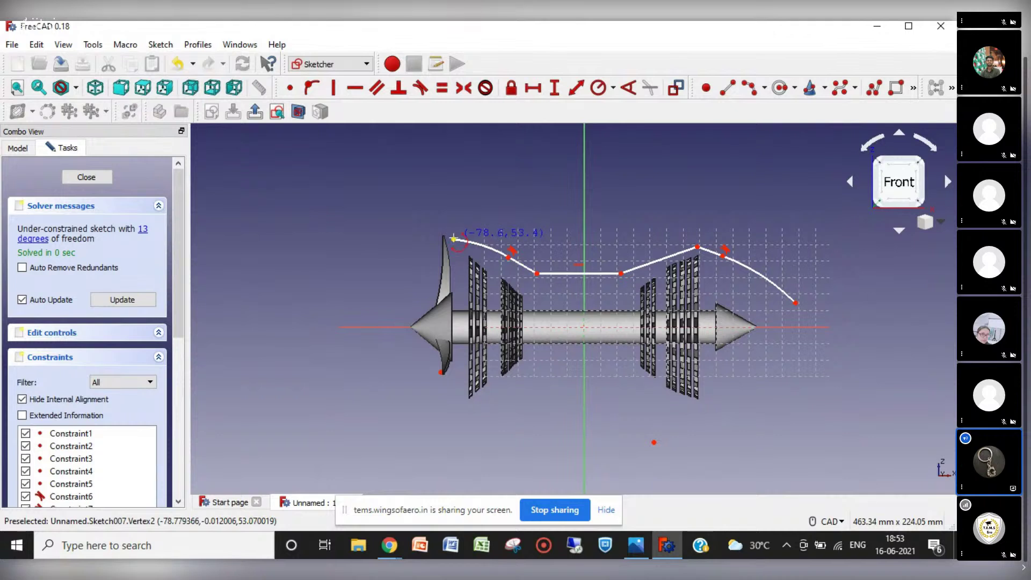
pyautogui.click(454, 238)
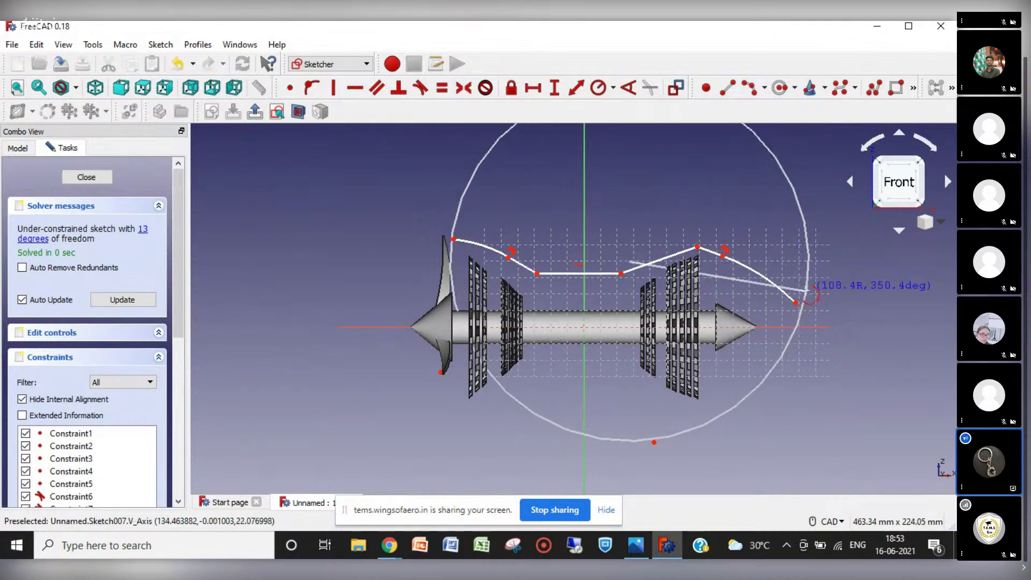
pyautogui.click(797, 301)
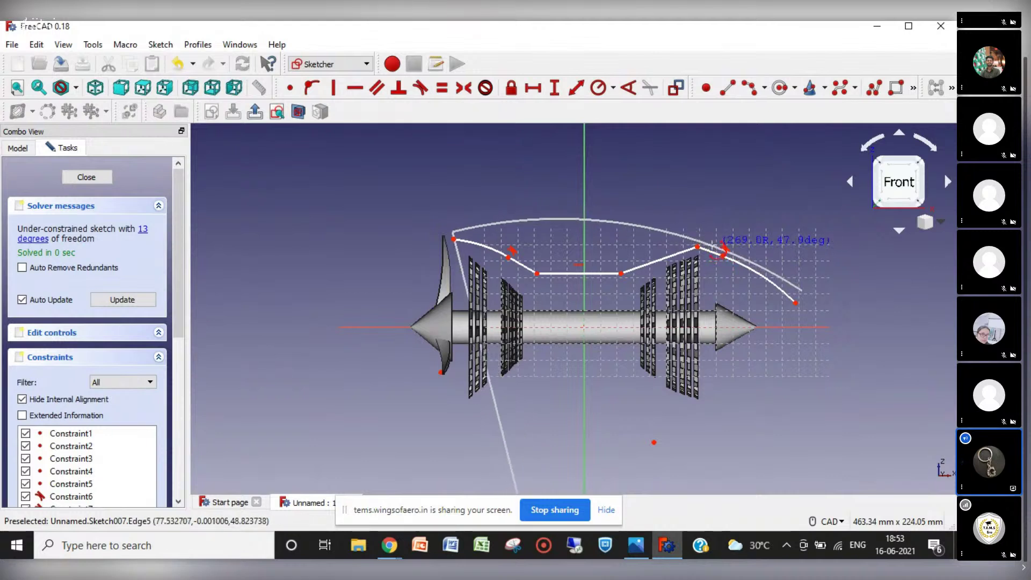
pyautogui.click(720, 250)
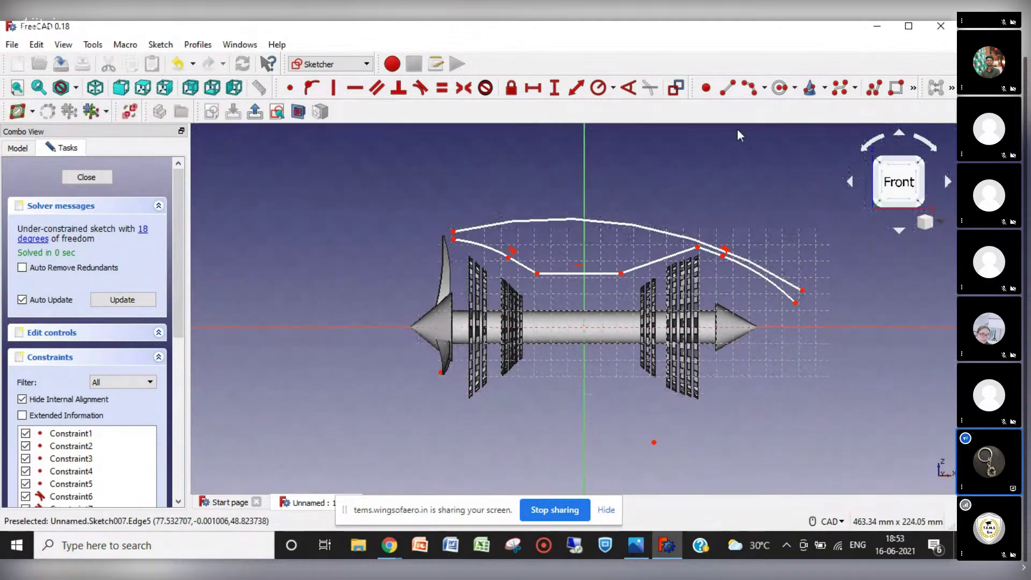
# Step: Draw short closing lines between the outer arc and the inner contour at the front and rear ends of the casing profile
pyautogui.click(727, 89)
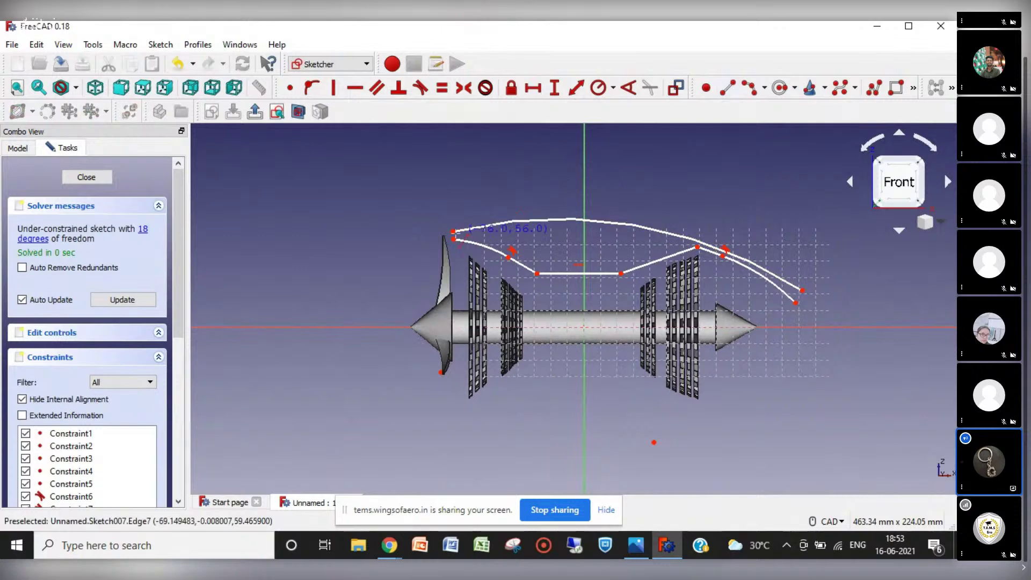
pyautogui.click(453, 233)
pyautogui.click(453, 240)
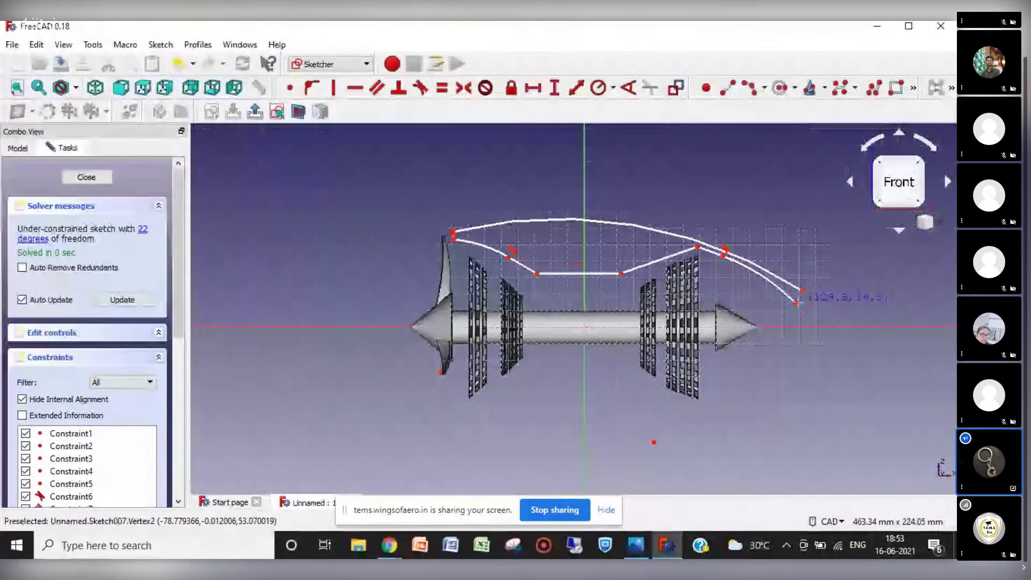
pyautogui.click(798, 304)
pyautogui.click(804, 291)
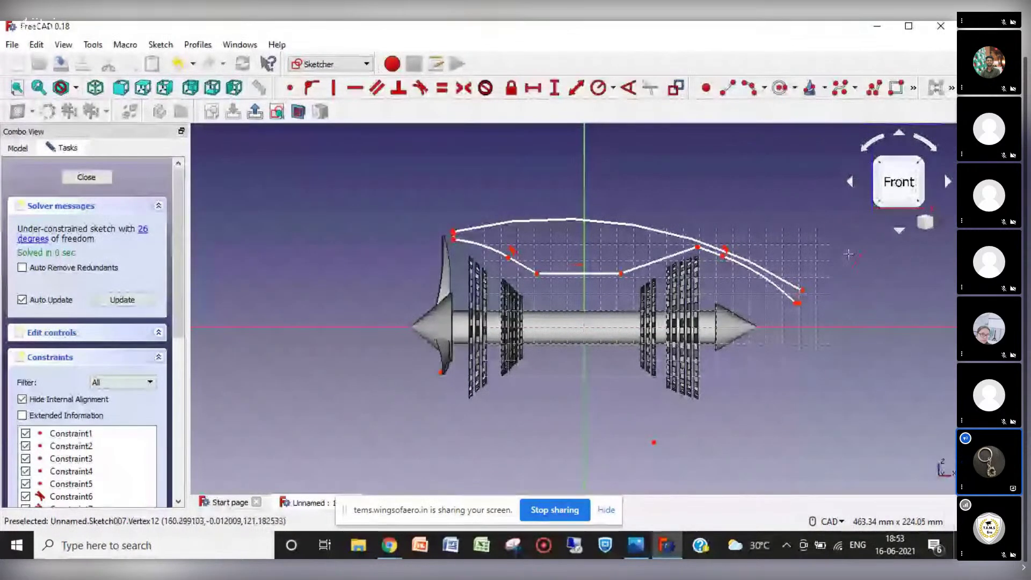
pyautogui.rightClick(843, 365)
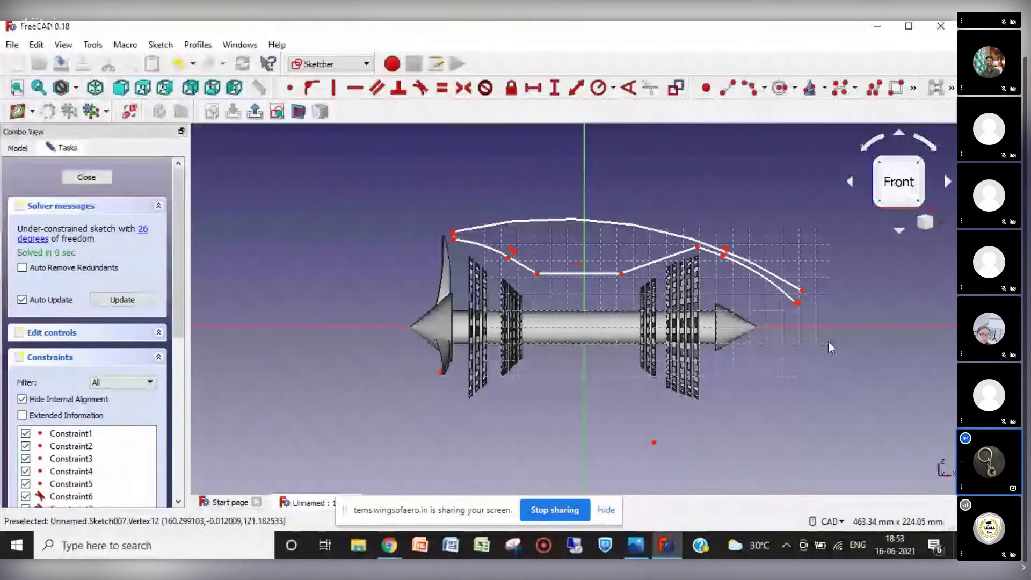
# Step: Pull the rear closing line clear of the arcs and join its ends to the outer and inner arcs with coincident constraints
pyautogui.moveTo(799, 305); pyautogui.dragTo(812, 294)
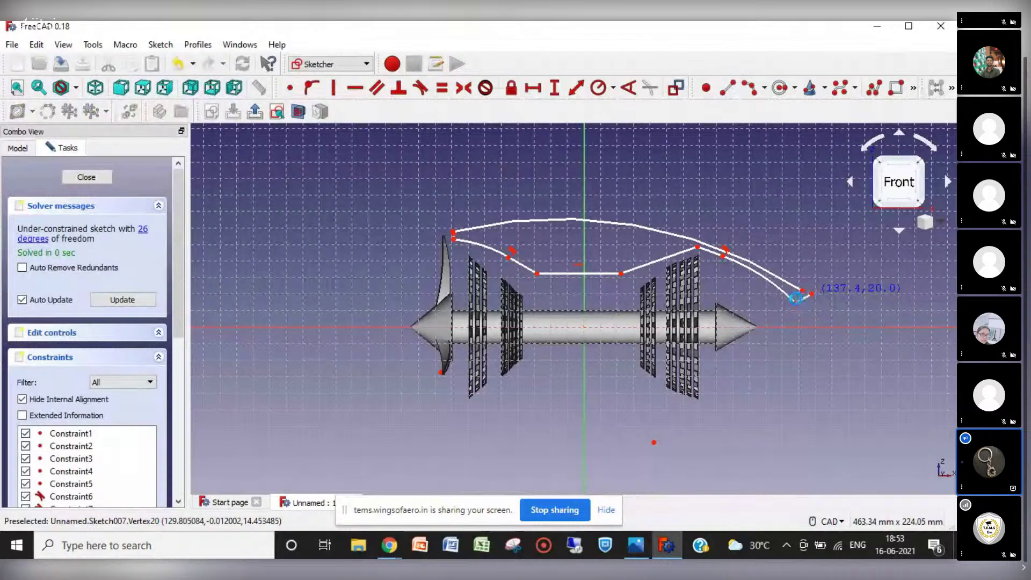
pyautogui.moveTo(804, 300); pyautogui.dragTo(809, 306)
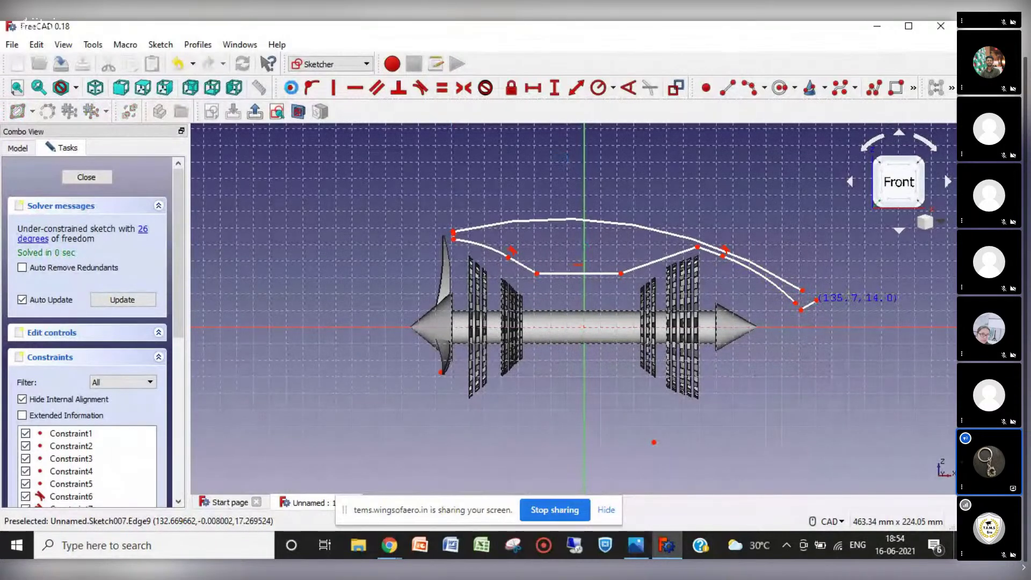
pyautogui.click(289, 87)
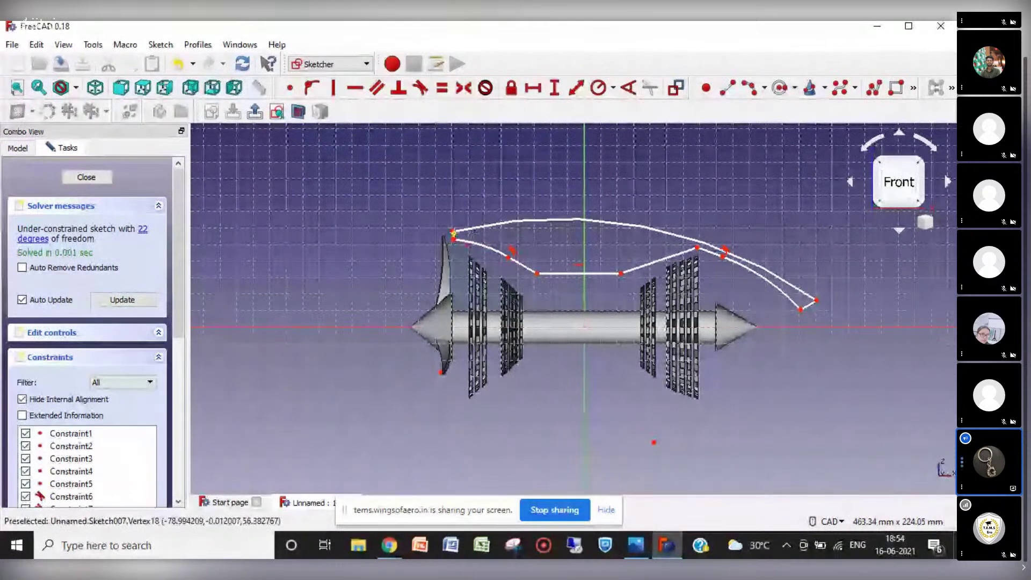
# Step: Join the front closing line's ends to the outer arc and the inner front arc with coincident constraints
pyautogui.scroll(6, 455, 233)
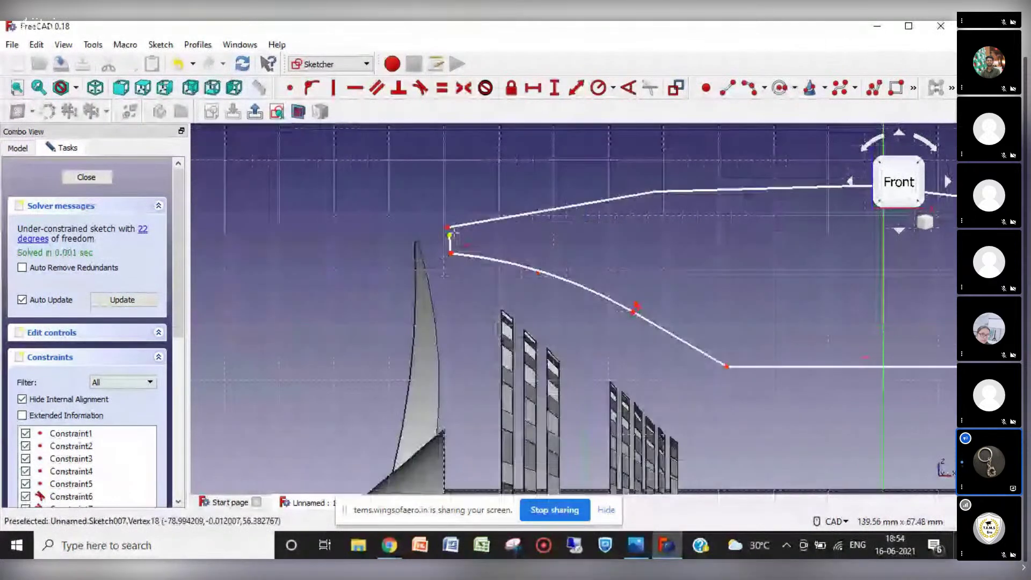
pyautogui.scroll(2, 450, 235)
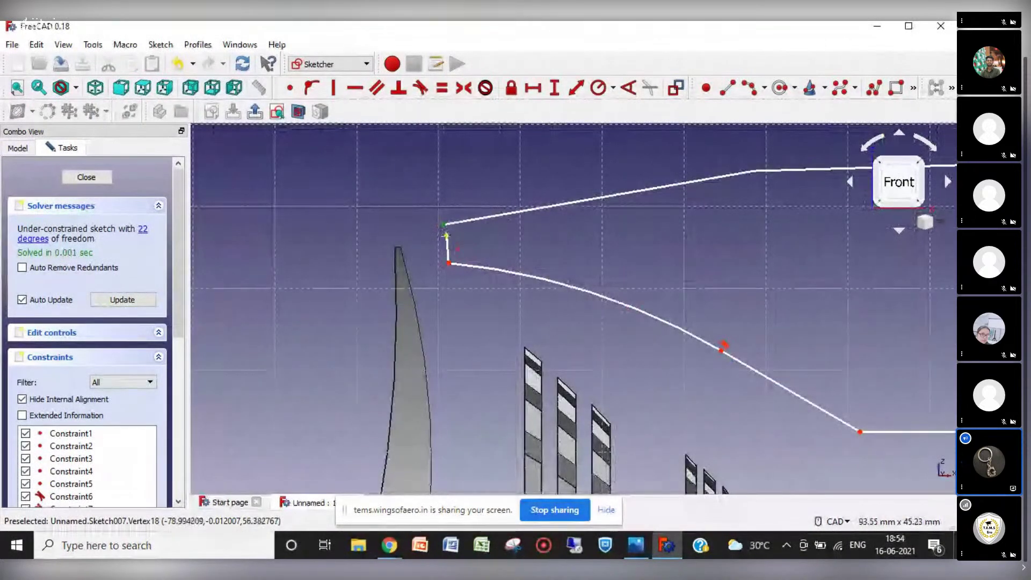
pyautogui.click(446, 235)
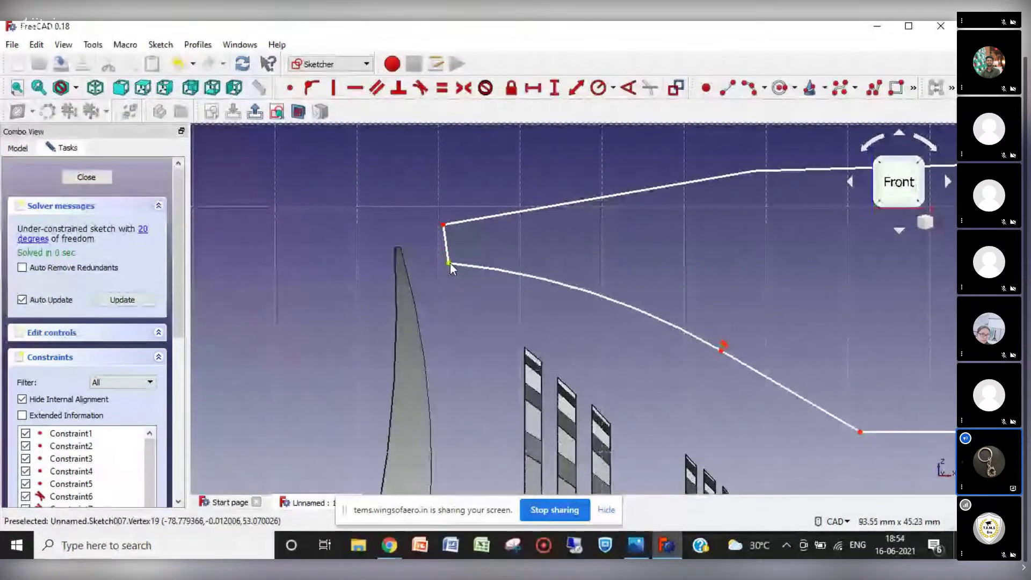
pyautogui.moveTo(449, 263); pyautogui.dragTo(442, 263)
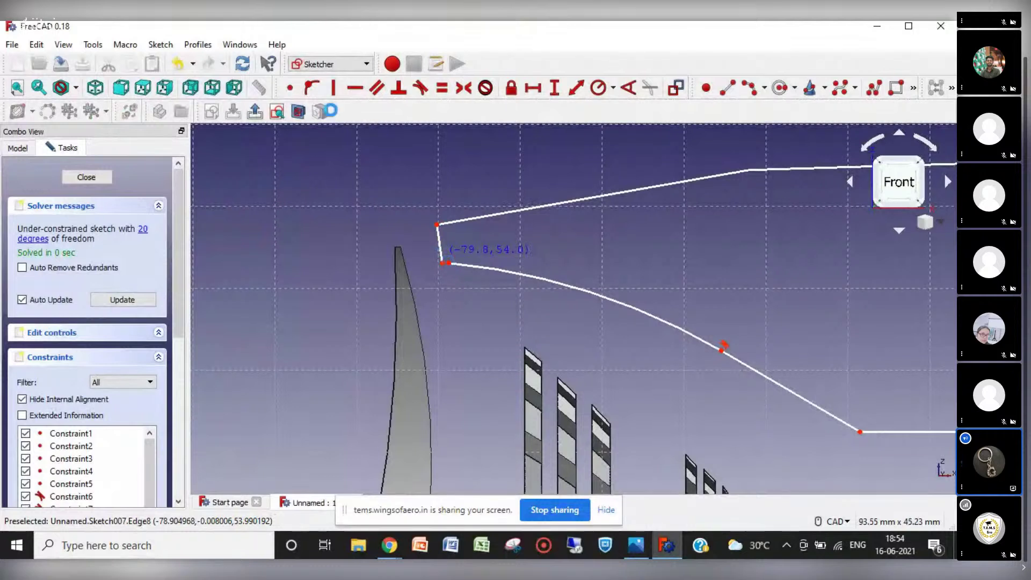
pyautogui.click(289, 88)
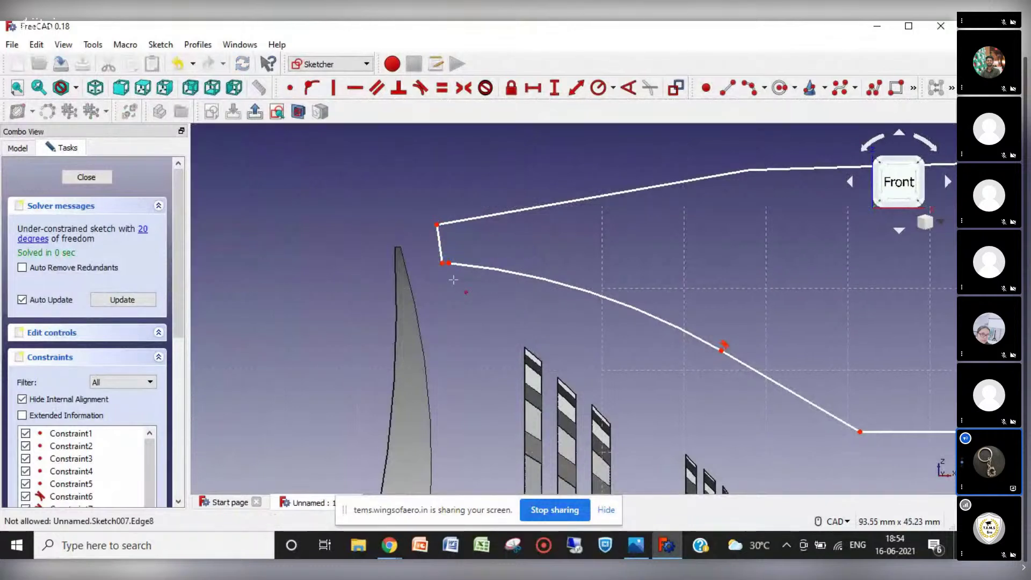
pyautogui.click(446, 264)
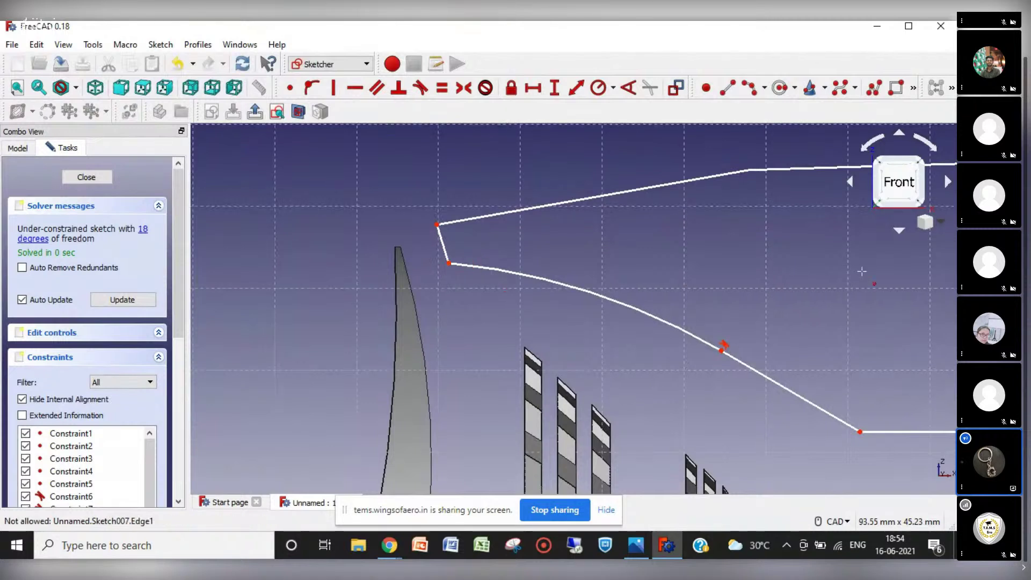
pyautogui.click(941, 221)
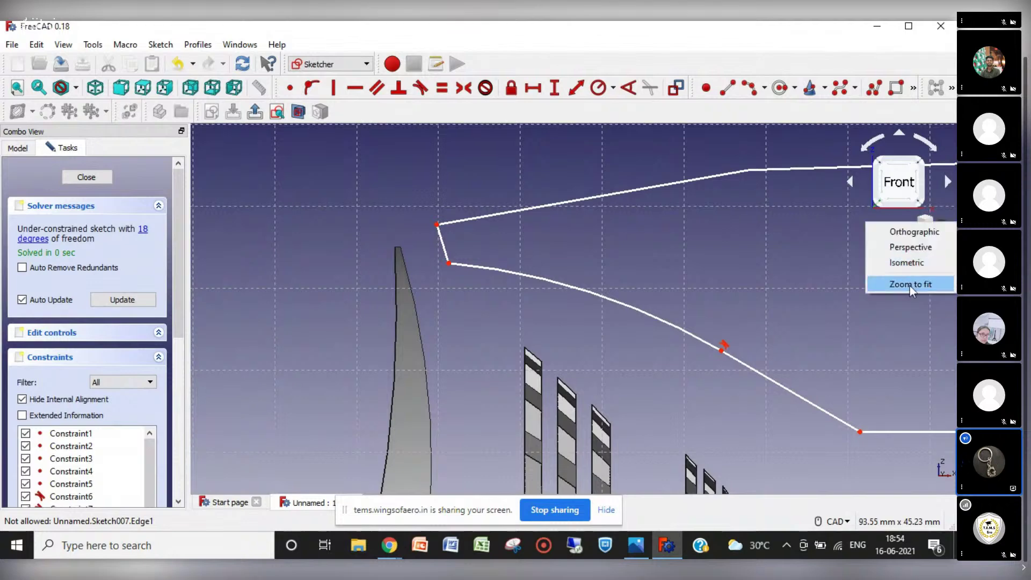
pyautogui.click(910, 286)
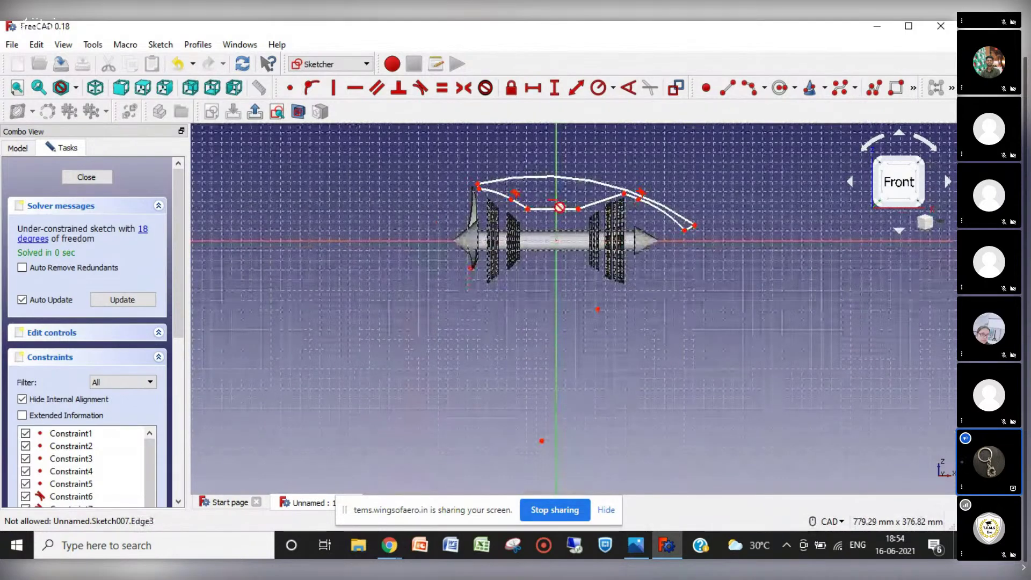
pyautogui.scroll(5, 560, 207)
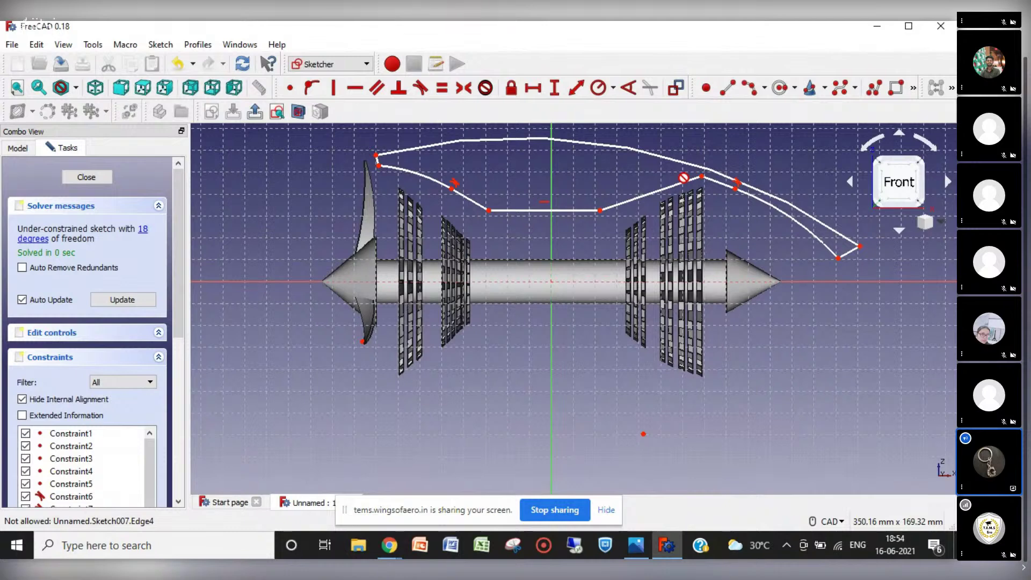
pyautogui.press('Escape')
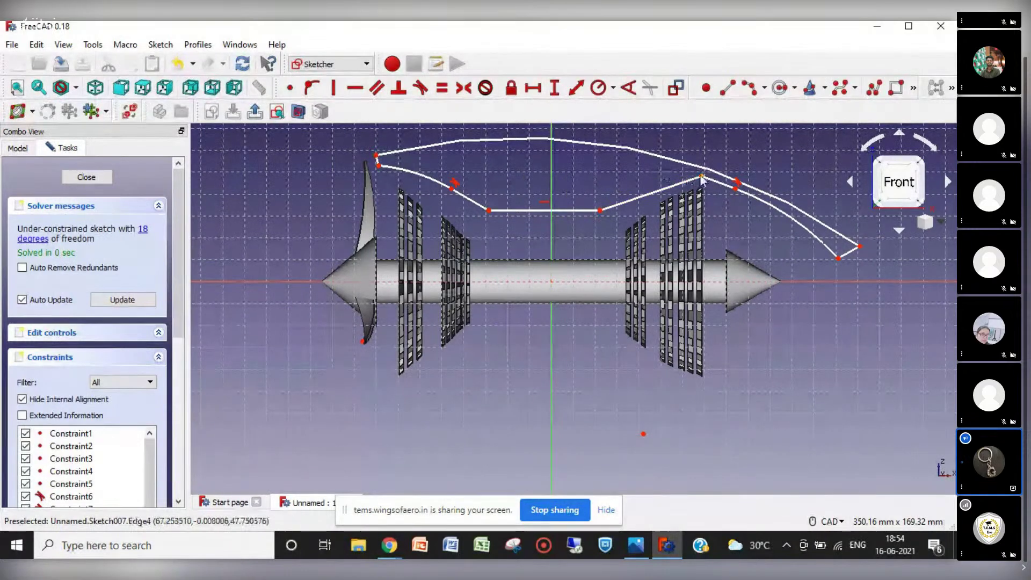
# Step: Lower the inner peak over the turbine, pull the outer arc's rear end forward, extend the middle line rearward, and close the sketch
pyautogui.moveTo(701, 177); pyautogui.dragTo(704, 181)
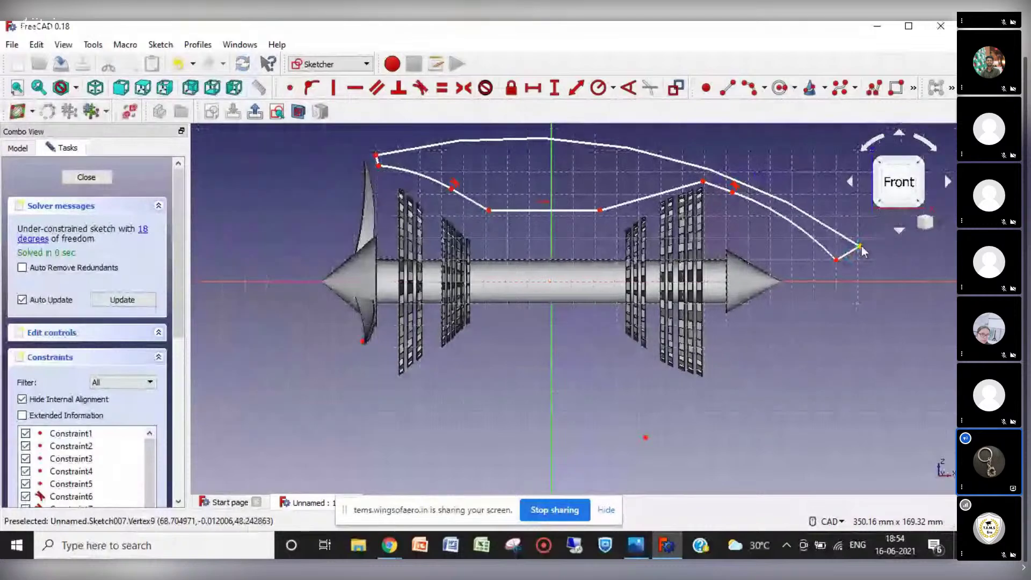
pyautogui.moveTo(860, 248); pyautogui.dragTo(819, 224)
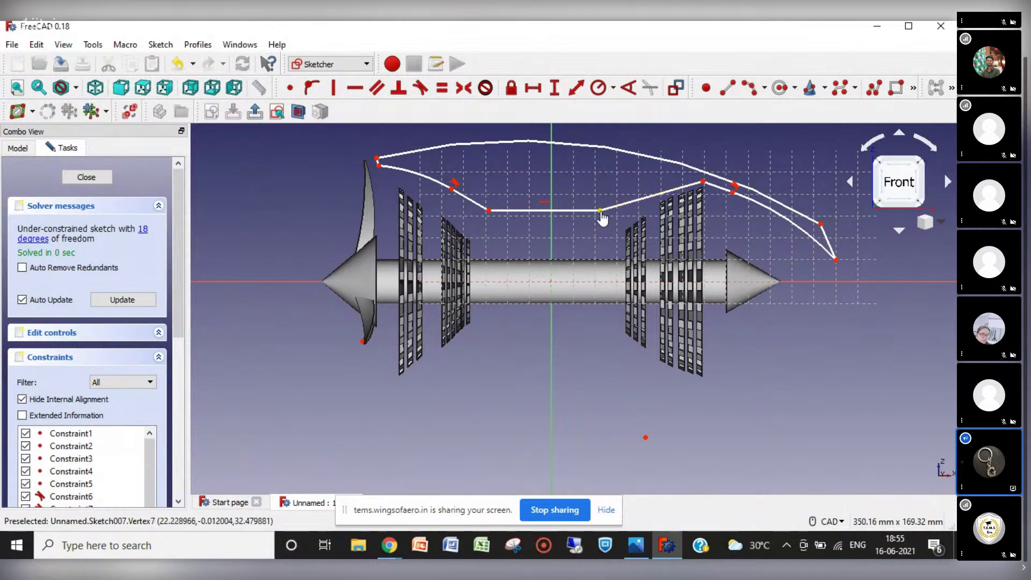
pyautogui.moveTo(601, 211); pyautogui.dragTo(613, 212)
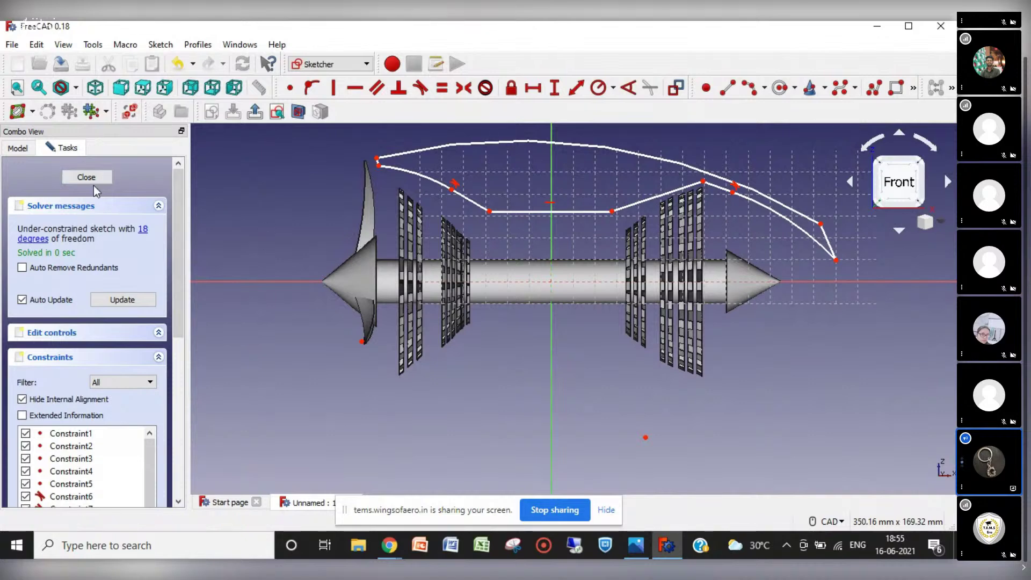
pyautogui.click(89, 179)
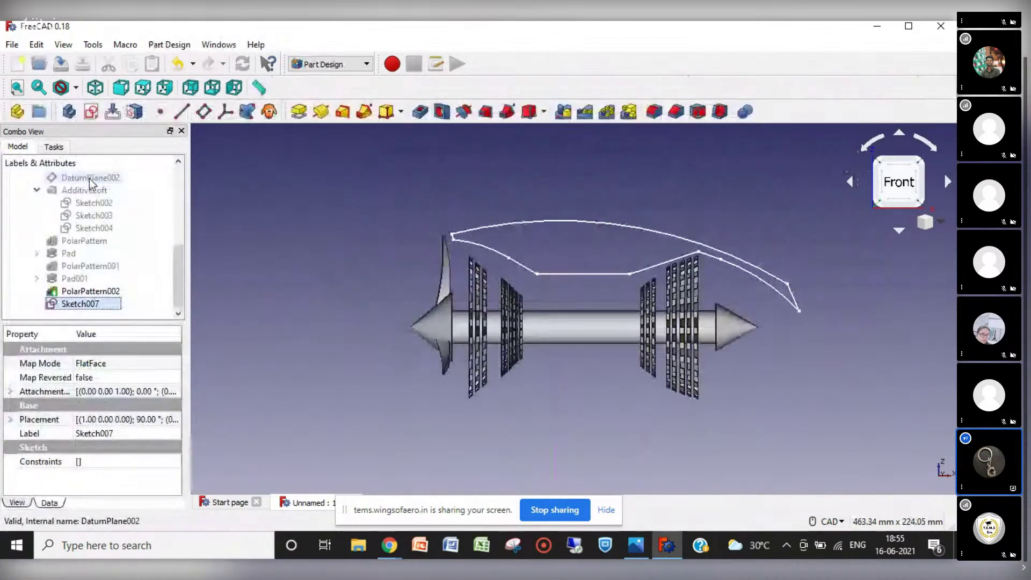
# Step: Try to revolve the casing sketch by 360°
pyautogui.click(323, 112)
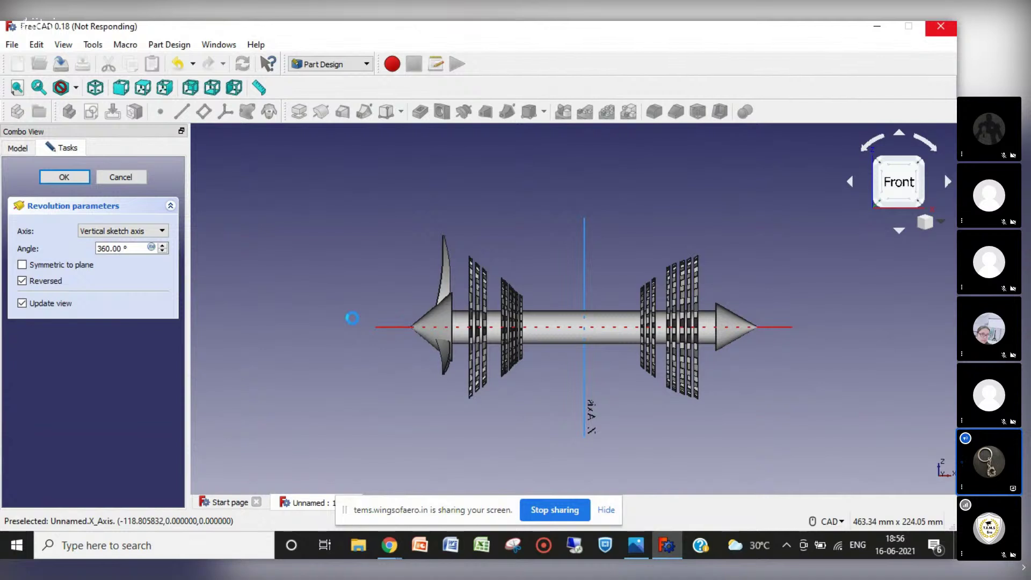
pyautogui.click(124, 181)
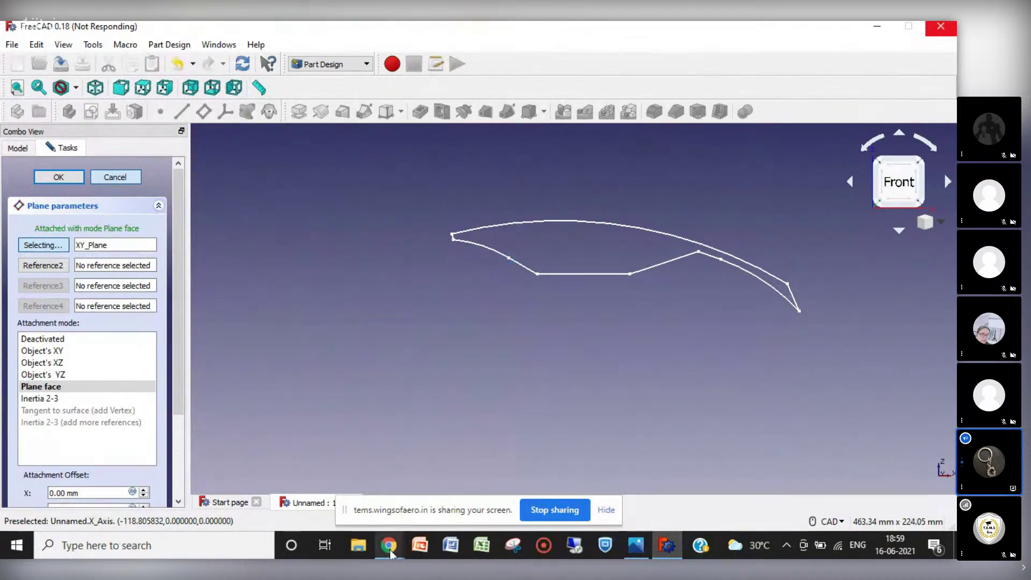
# Step: Switch to the training meeting page in Chrome, look over the participant tiles, and return to FreeCAD
pyautogui.moveTo(390, 550)
pyautogui.click(349, 479)
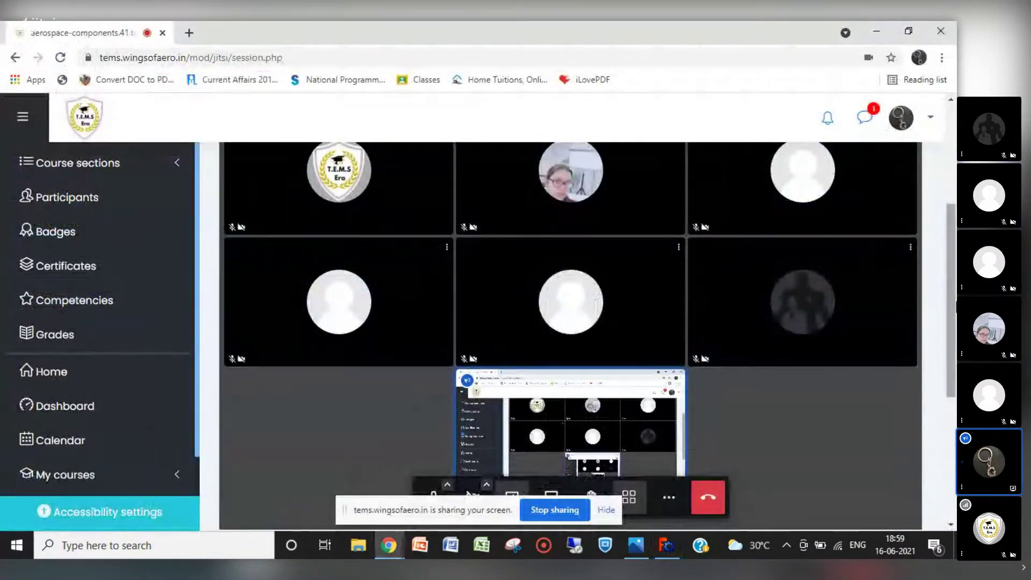
pyautogui.moveTo(950, 309); pyautogui.dragTo(949, 234)
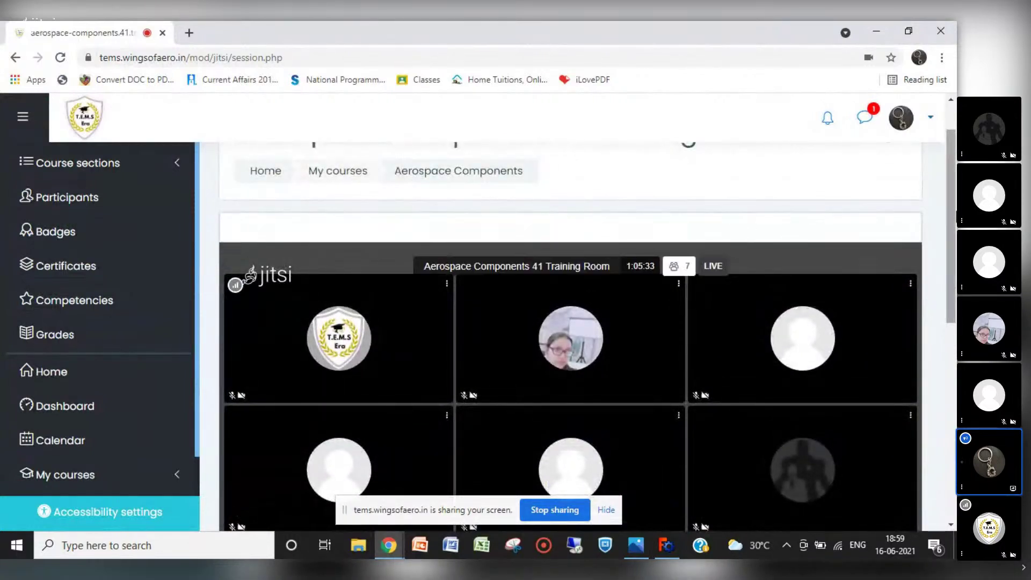
pyautogui.moveTo(954, 216); pyautogui.dragTo(954, 346)
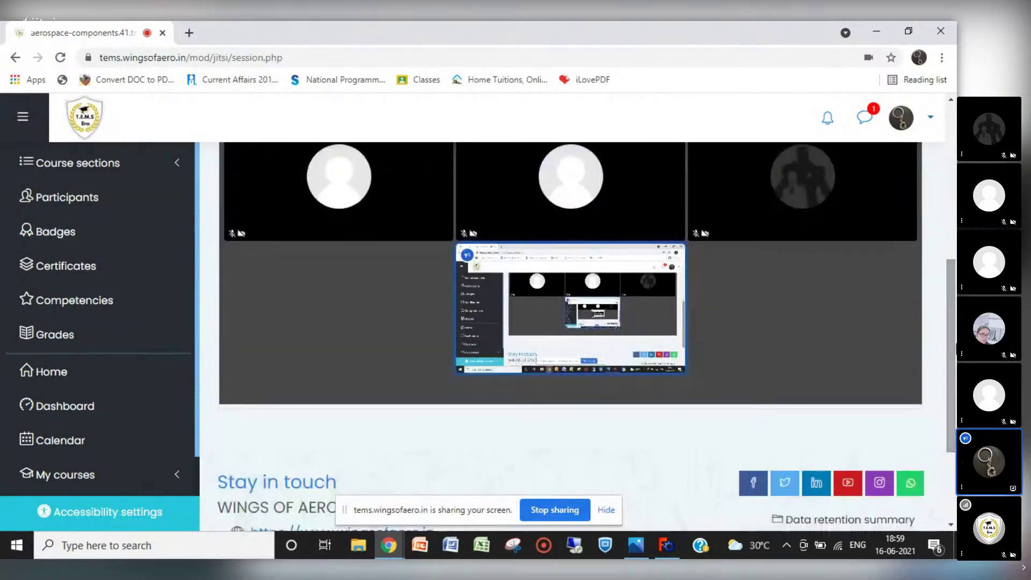
pyautogui.click(678, 553)
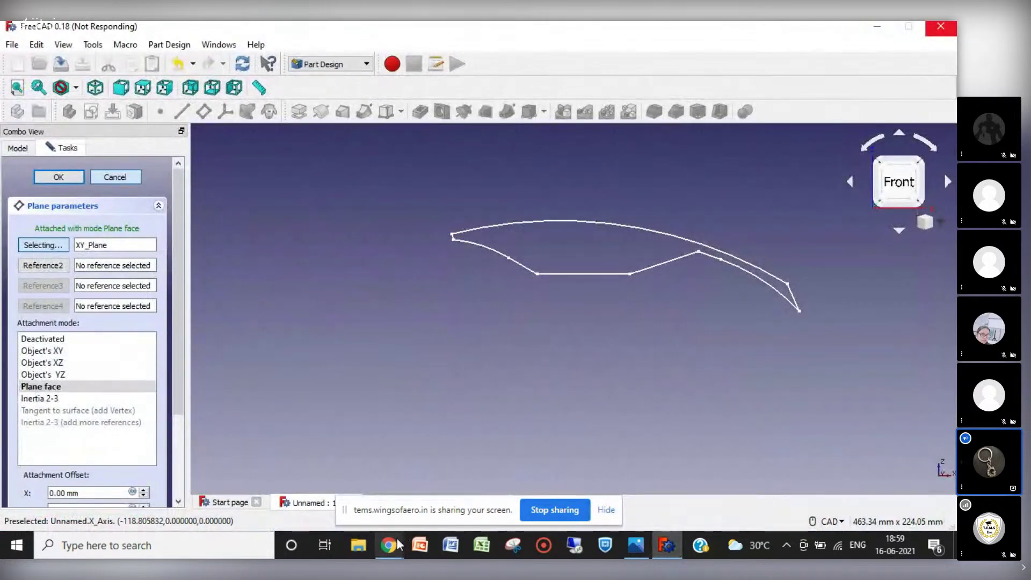
# Step: Switch back to the meeting in Chrome, open its chat and read the participants' messages
pyautogui.moveTo(392, 547)
pyautogui.click(343, 490)
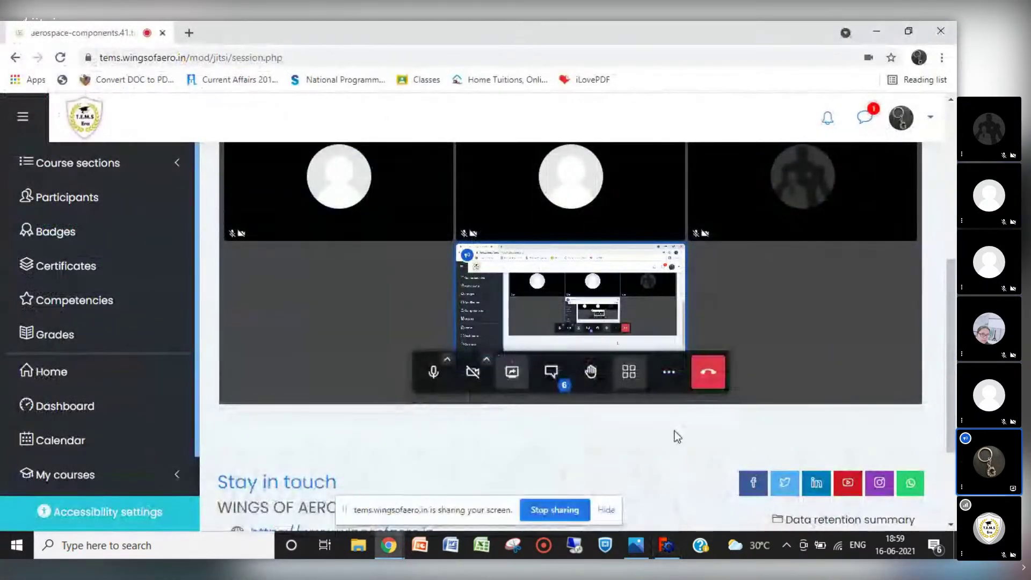
pyautogui.click(551, 385)
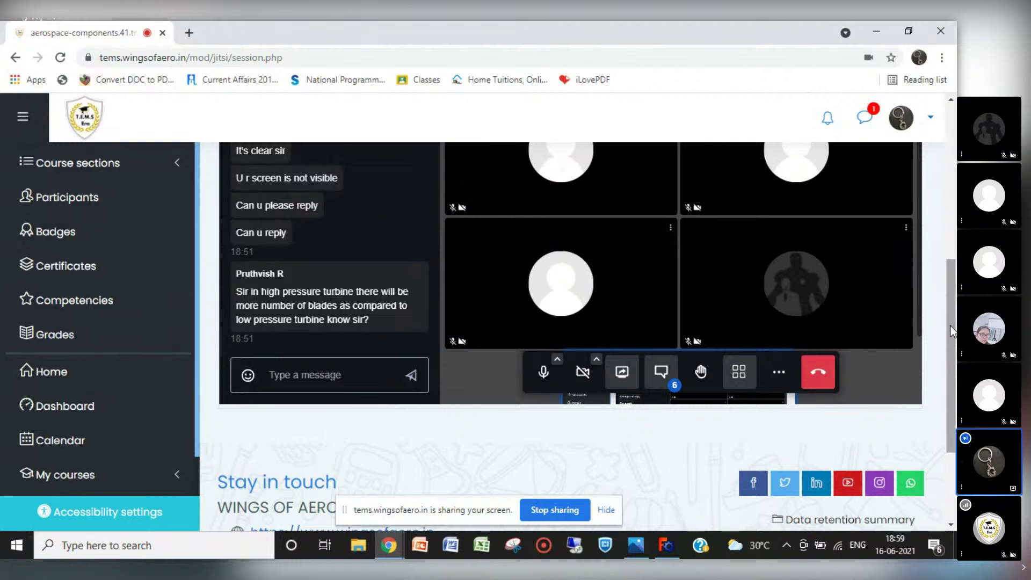
pyautogui.moveTo(951, 330); pyautogui.dragTo(940, 265)
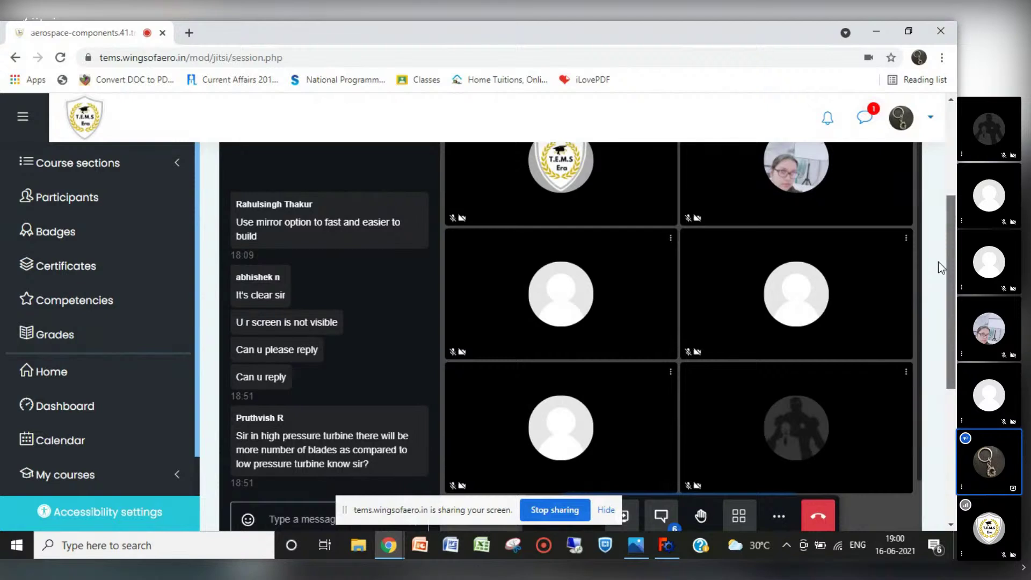
pyautogui.scroll(-2, 939, 262)
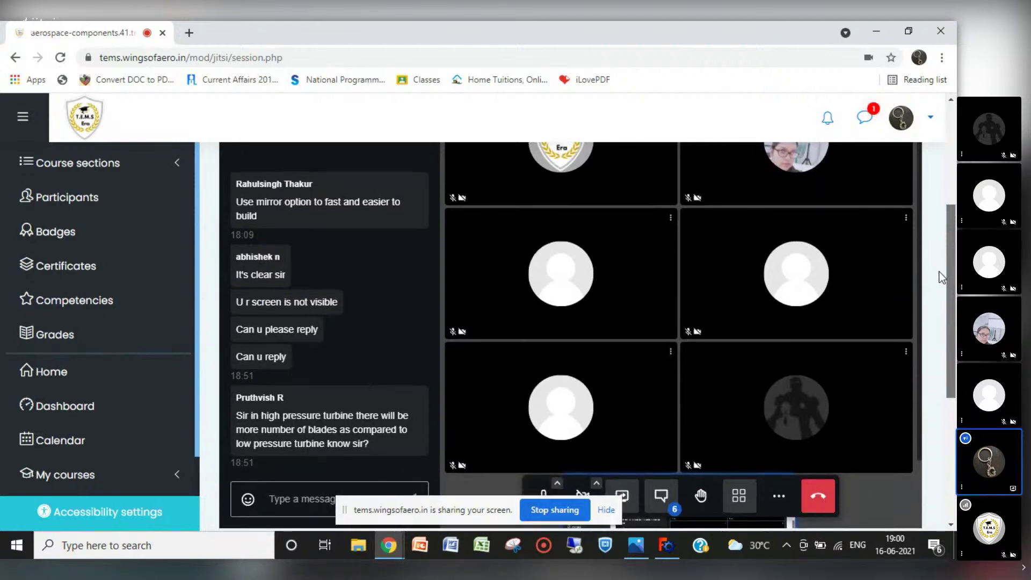
# Step: Look over the rest of the chat and participant tiles on the meeting page, and return to FreeCAD
pyautogui.scroll(-1, 941, 290)
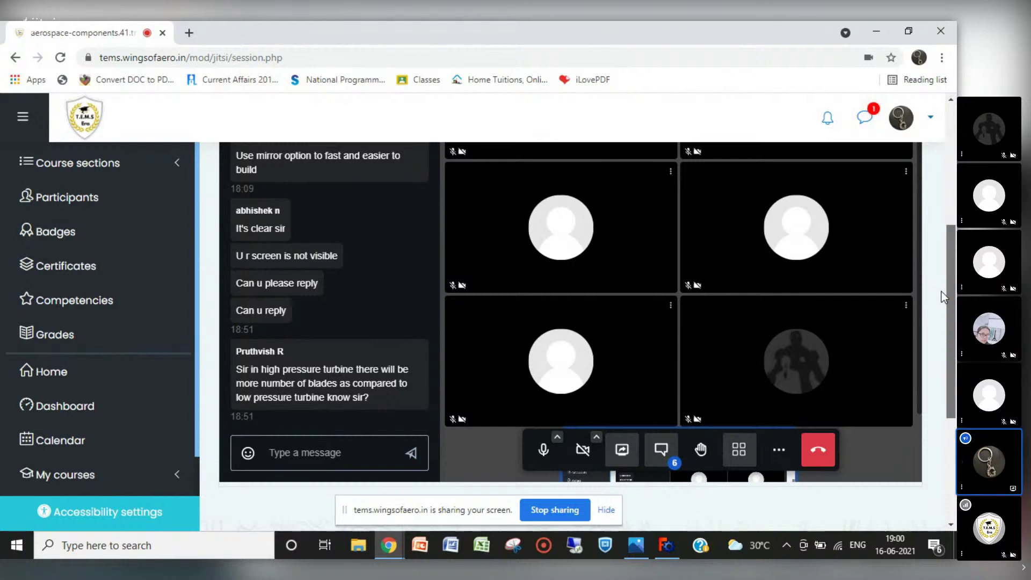
pyautogui.scroll(-2, 943, 295)
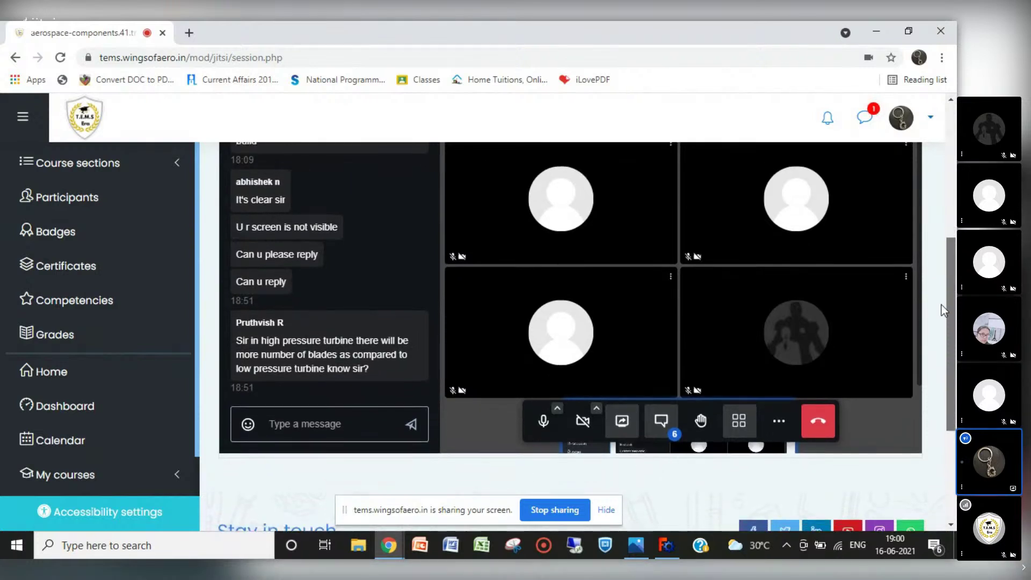
pyautogui.scroll(-3, 944, 328)
pyautogui.scroll(3, 944, 357)
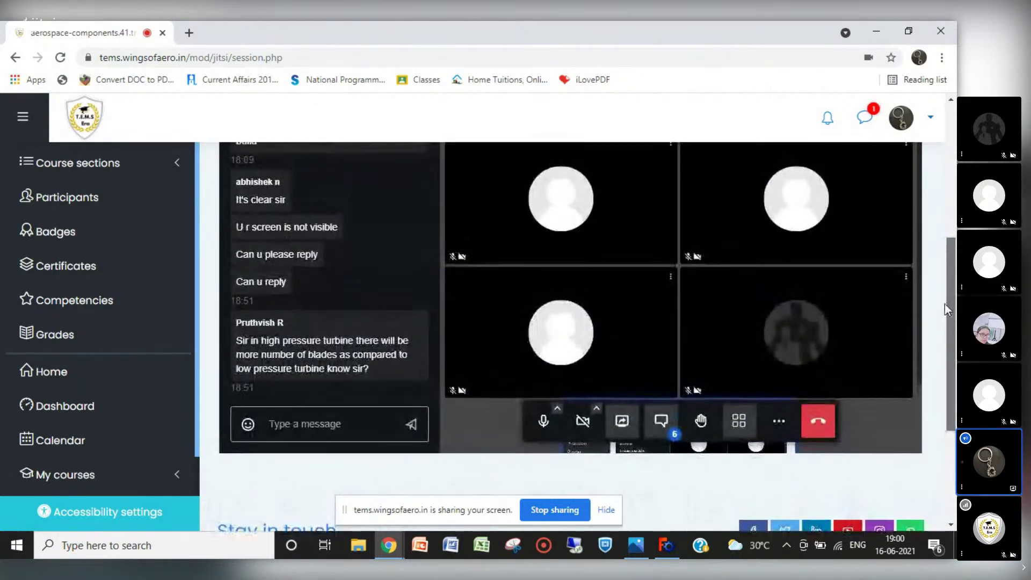
pyautogui.scroll(-1, 944, 310)
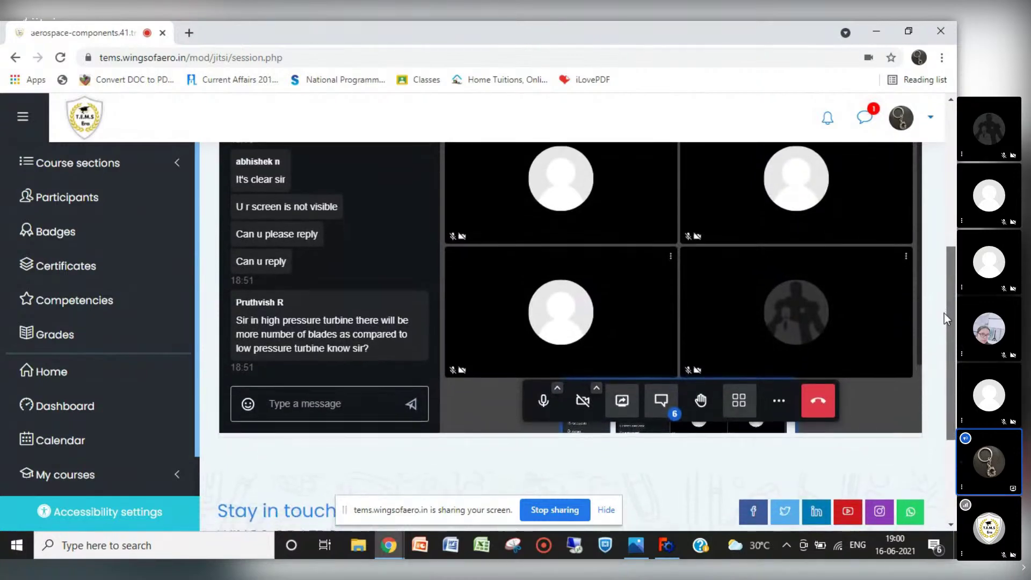
pyautogui.click(667, 545)
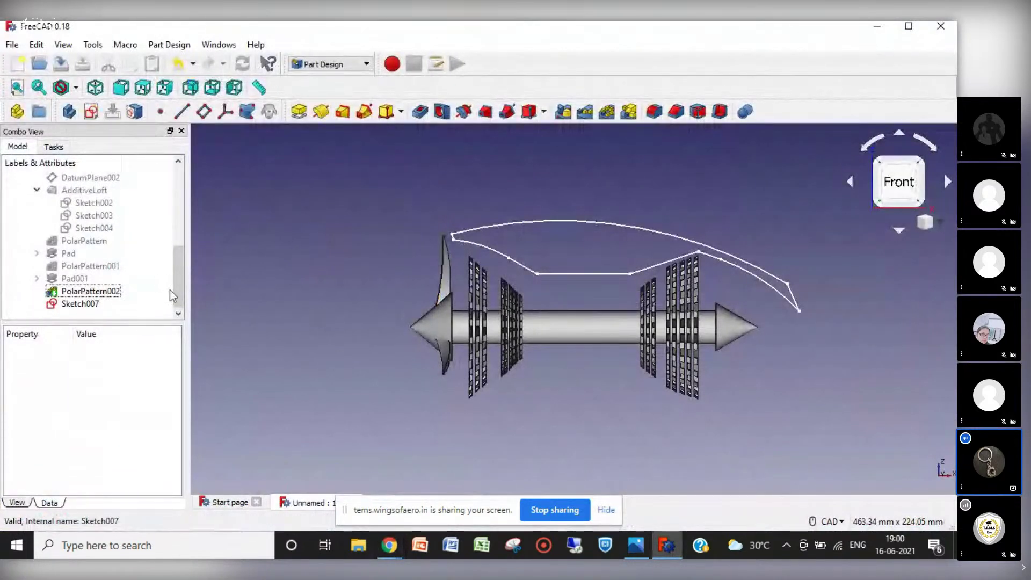
# Step: Create a new body beside the engine body and start a sketch on its XZ plane
pyautogui.moveTo(181, 287); pyautogui.dragTo(163, 208)
pyautogui.click(23, 202)
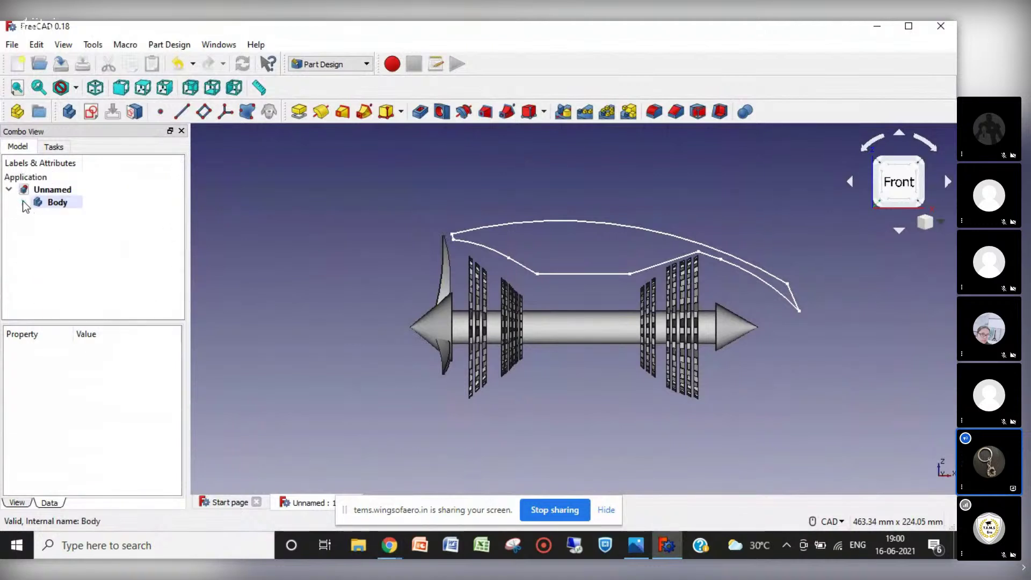
pyautogui.click(70, 113)
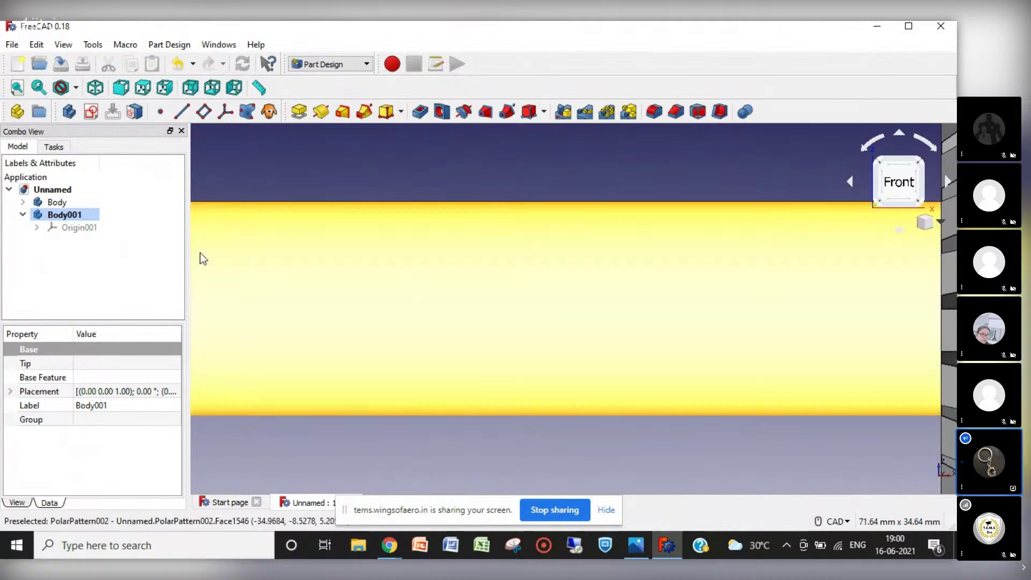
pyautogui.scroll(-8, 439, 295)
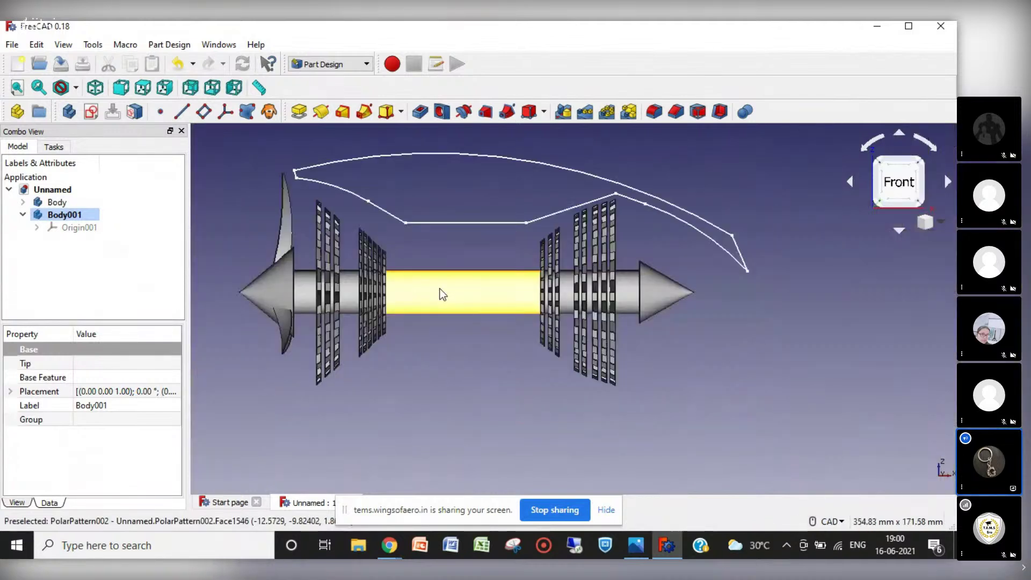
pyautogui.click(35, 228)
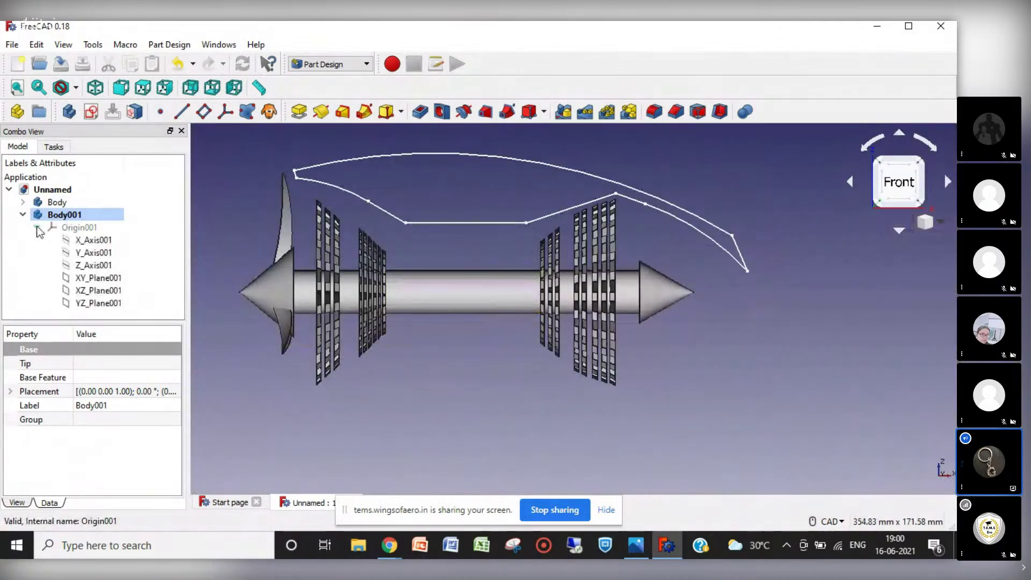
pyautogui.click(99, 291)
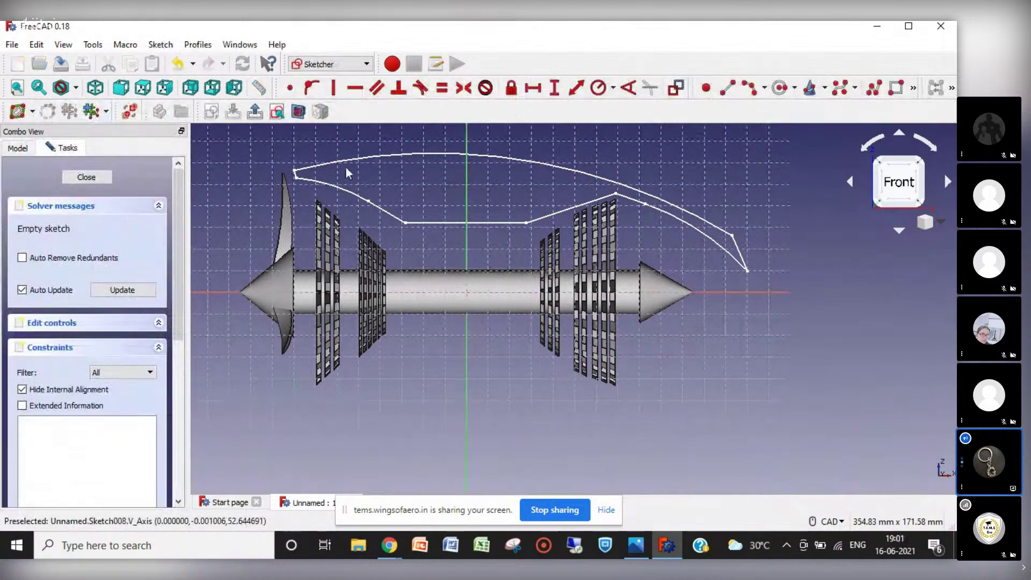
# Step: Trace the straight inner edges of the old casing profile with a four-segment polyline from the compressor to behind the turbine
pyautogui.click(874, 89)
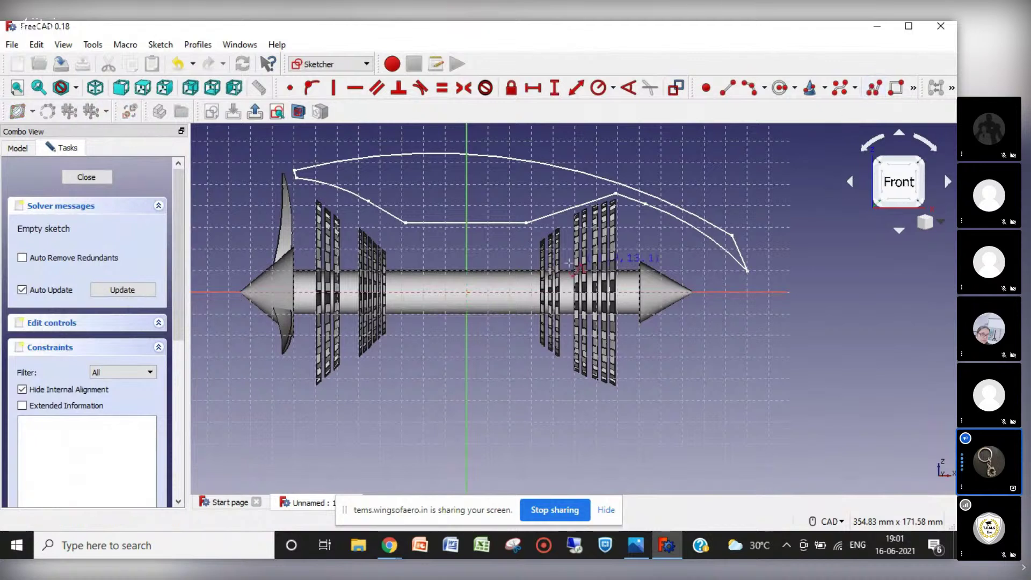
pyautogui.click(369, 202)
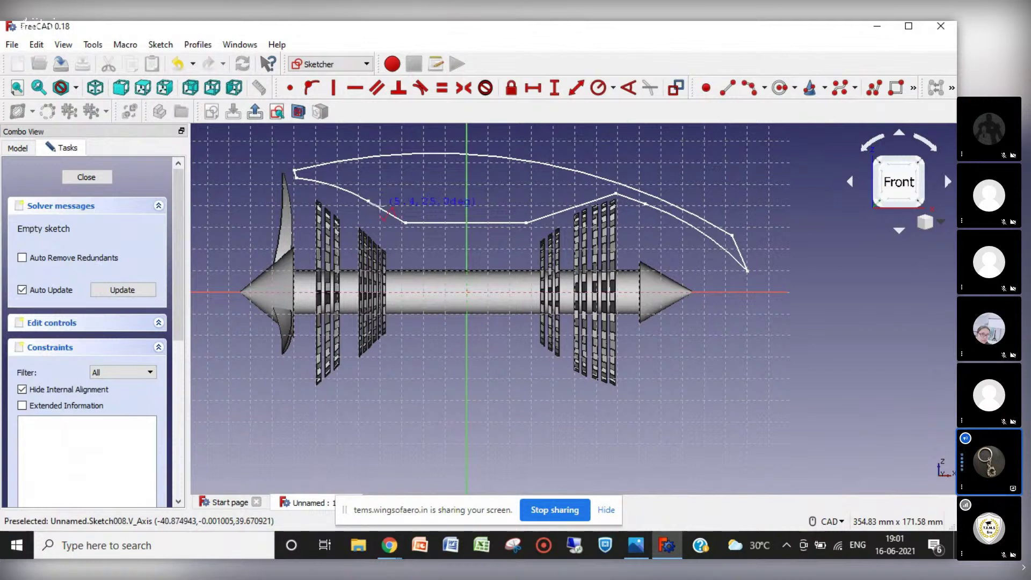
pyautogui.click(406, 223)
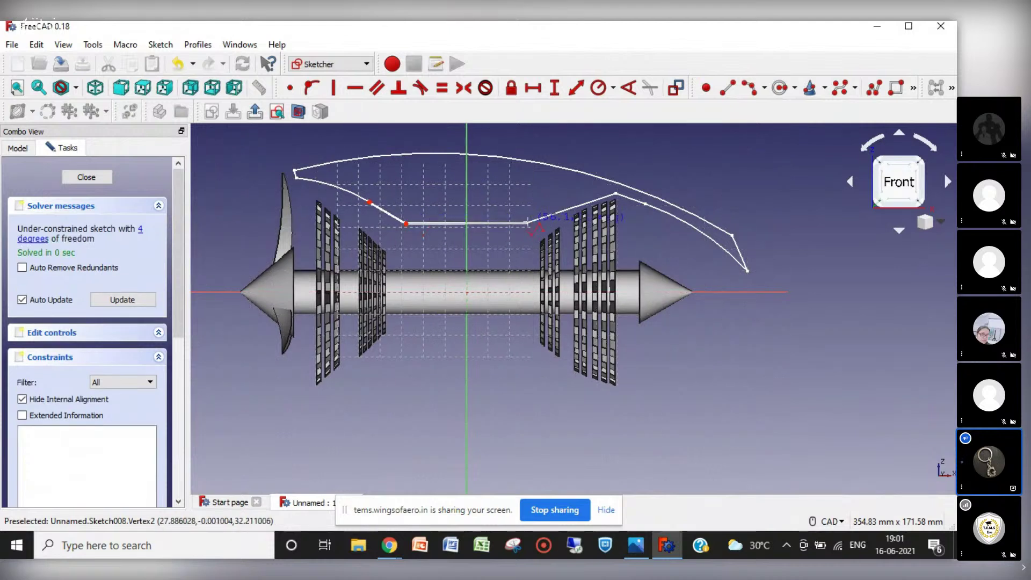
pyautogui.click(529, 222)
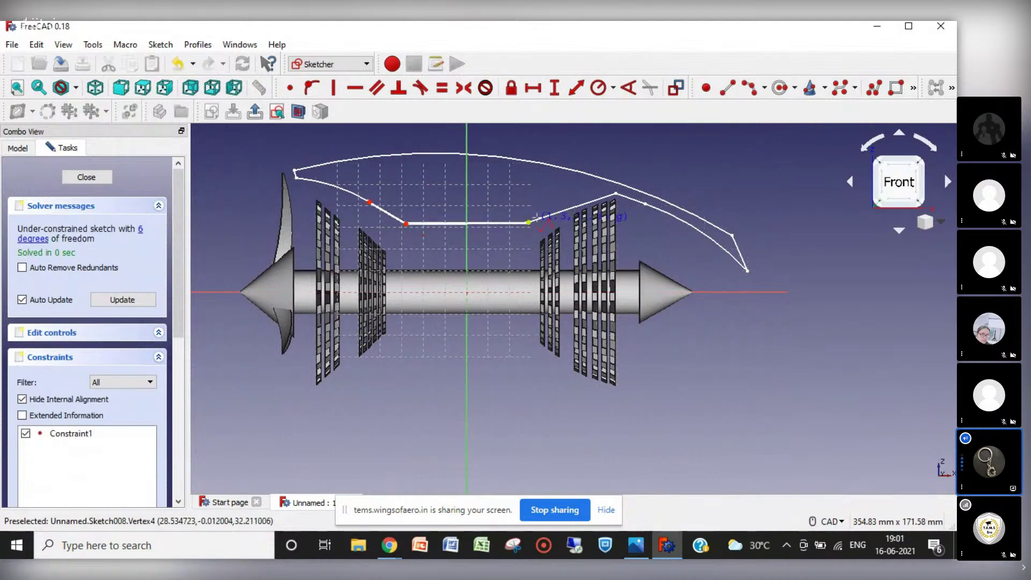
pyautogui.click(616, 193)
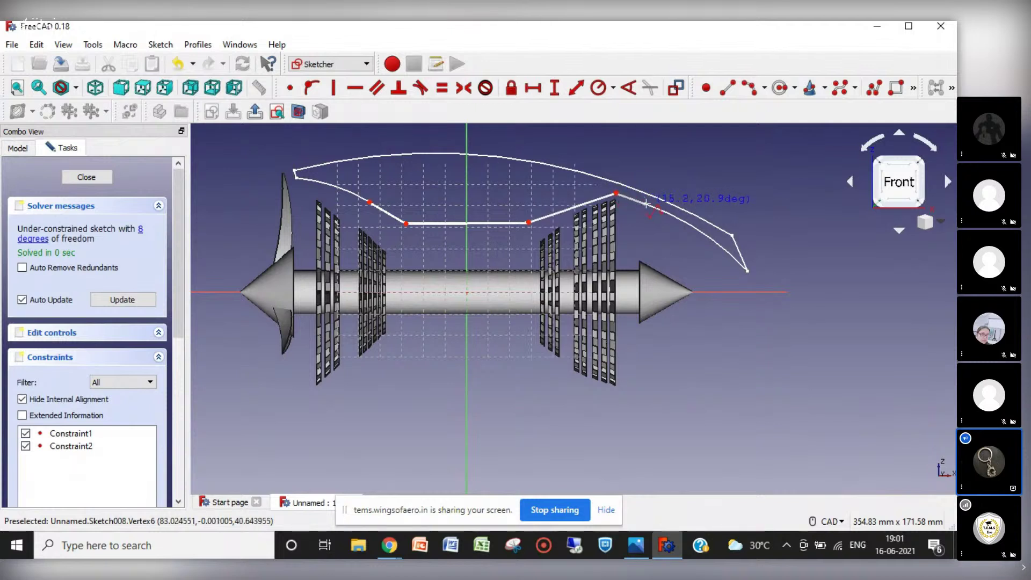
pyautogui.click(647, 204)
pyautogui.rightClick(732, 186)
# Step: Trace the inner rear and front curves with arcs from the polyline's ends to the profile's rear tip and front edge
pyautogui.click(750, 88)
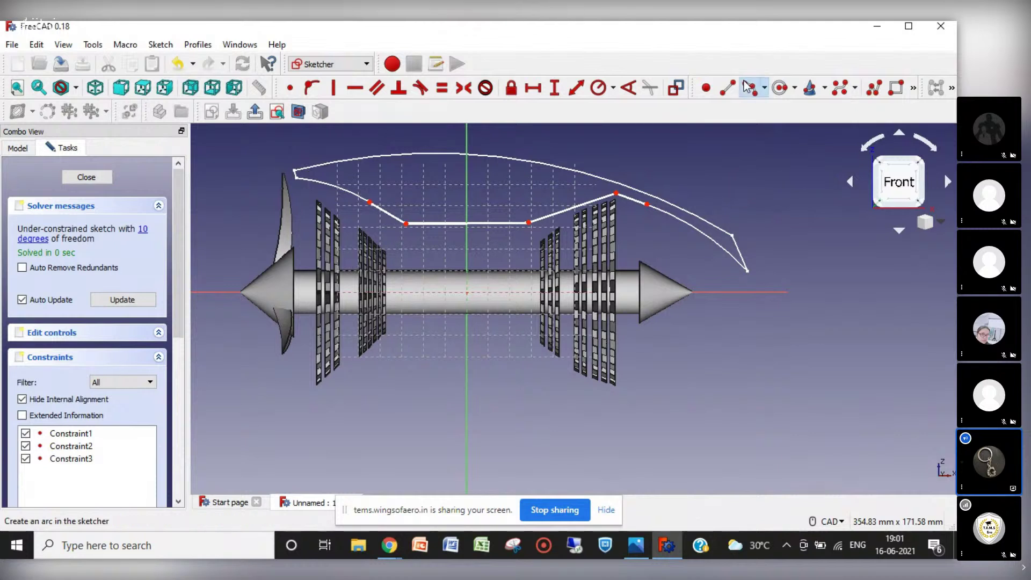
pyautogui.click(647, 204)
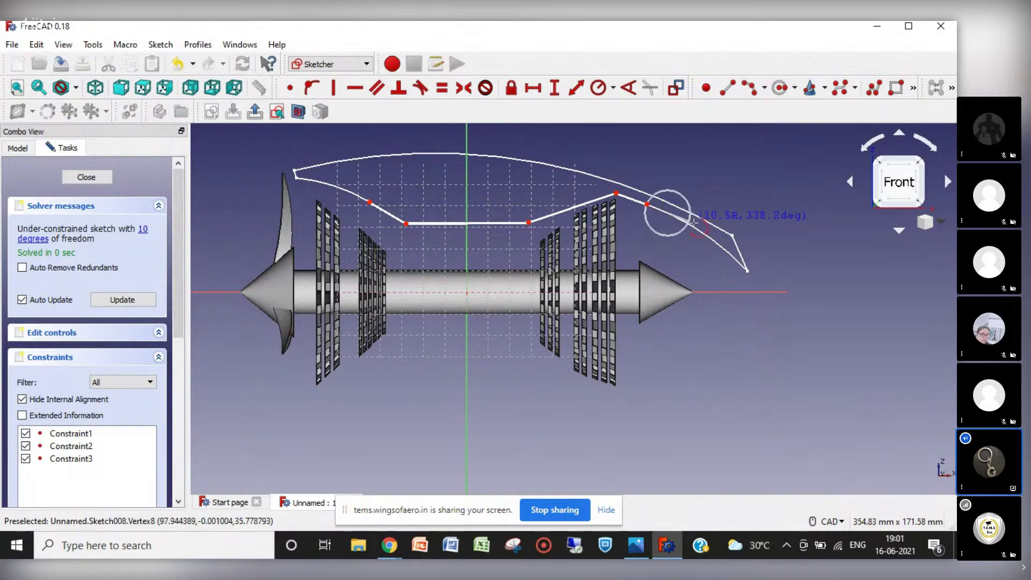
pyautogui.click(751, 274)
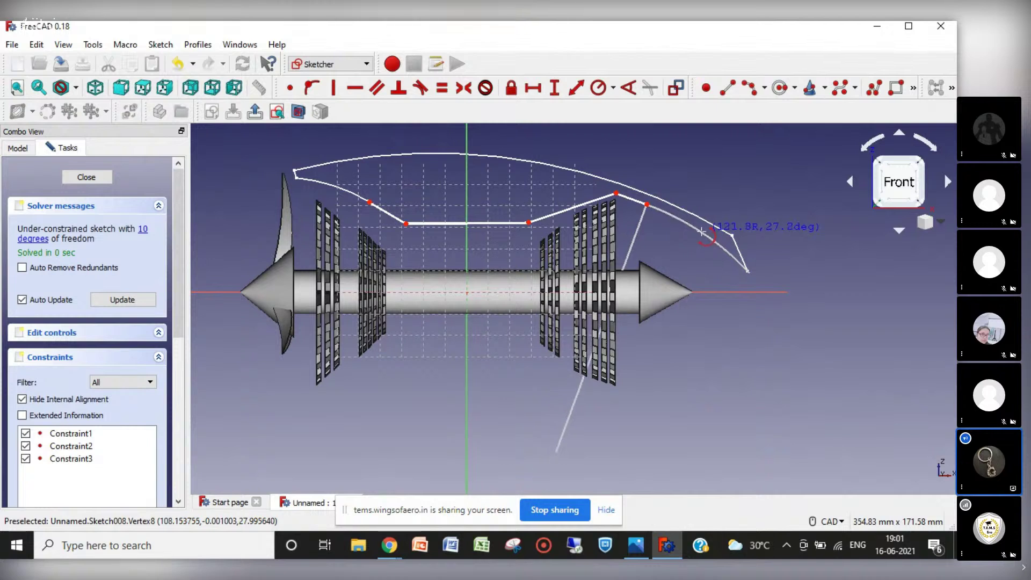
pyautogui.click(702, 231)
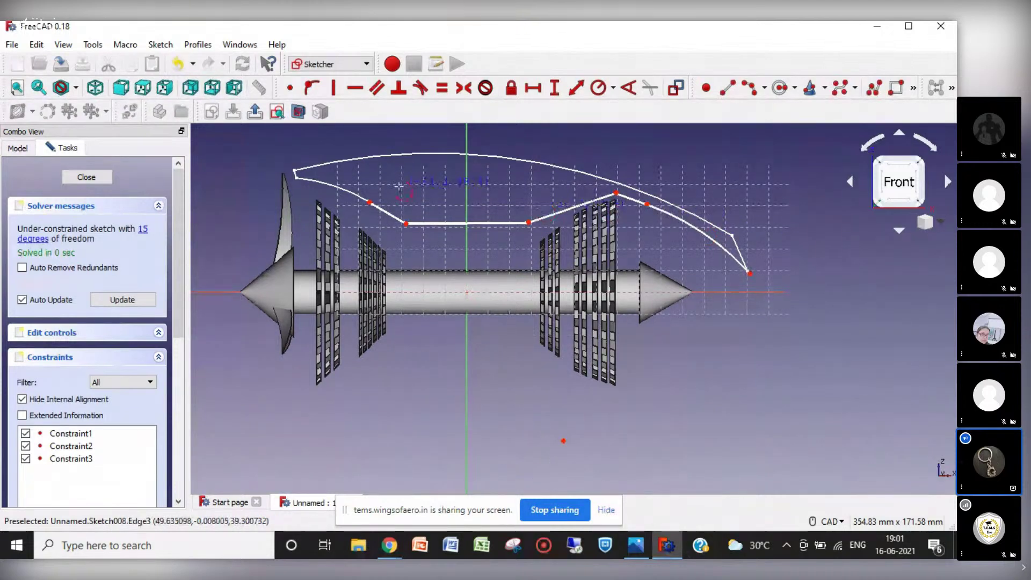
pyautogui.click(371, 204)
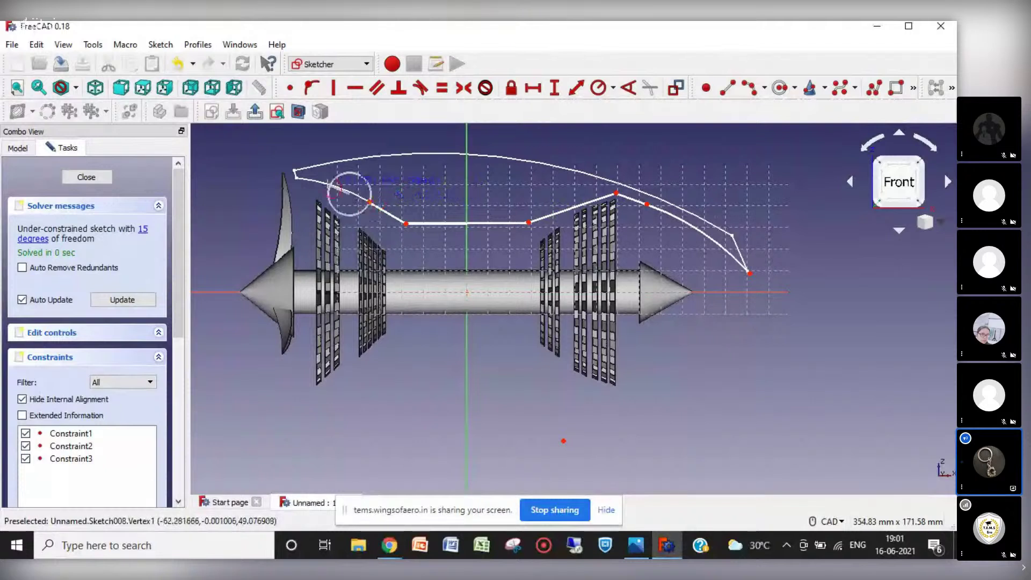
pyautogui.click(296, 171)
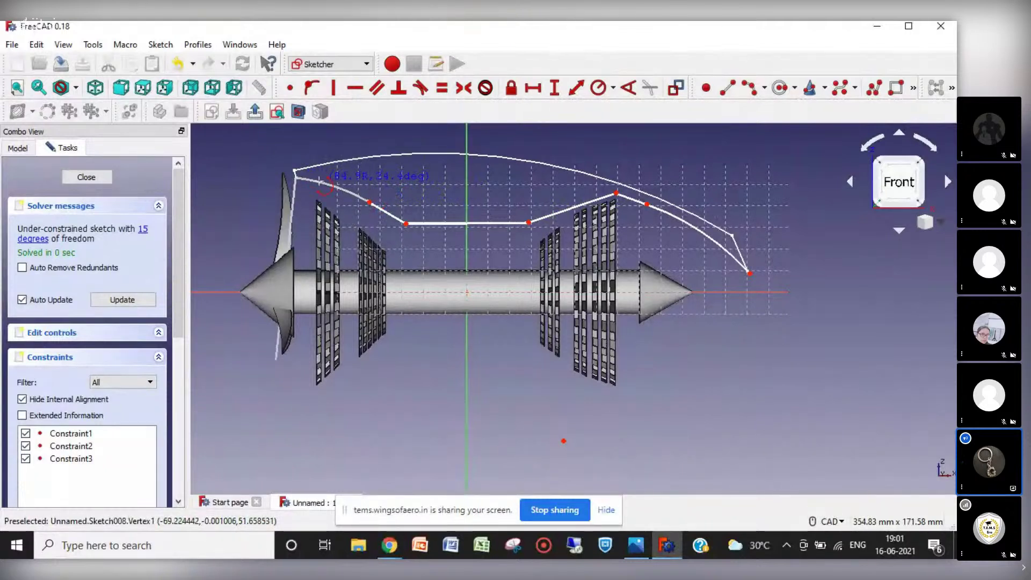
pyautogui.click(327, 184)
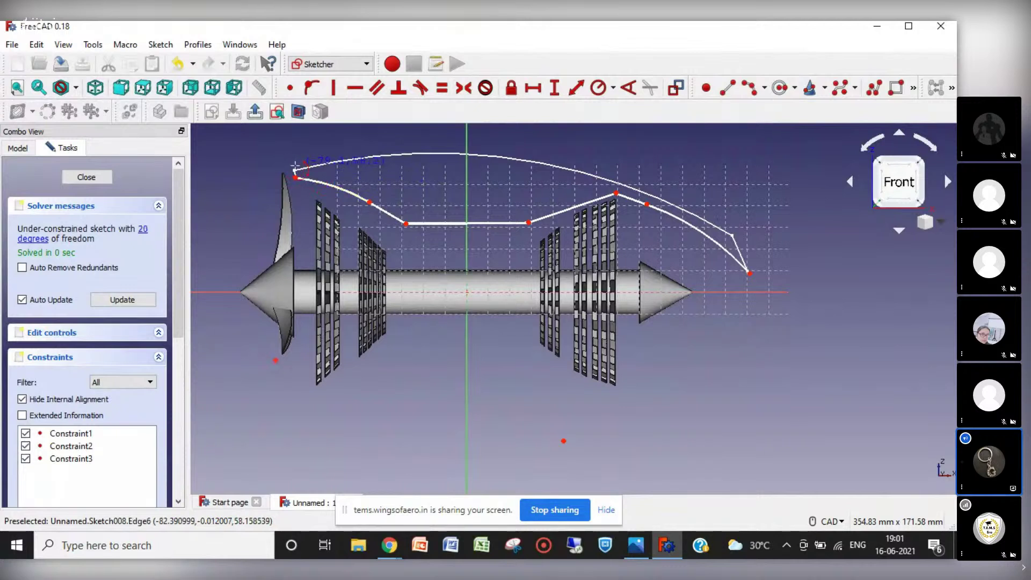
# Step: Draw the long outer arc over the old profile, from its front edge to its upper rear corner
pyautogui.click(518, 203)
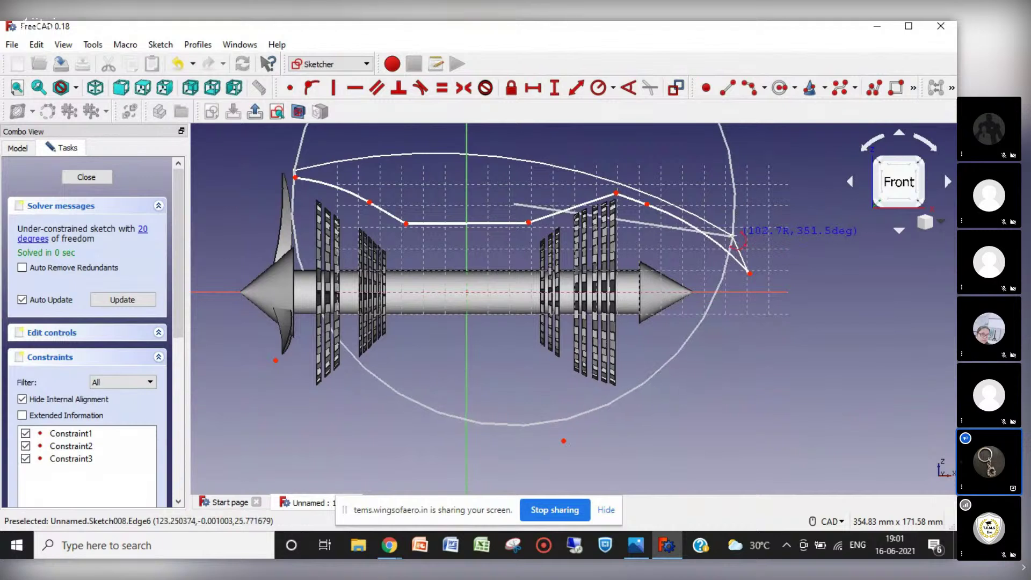
pyautogui.click(736, 240)
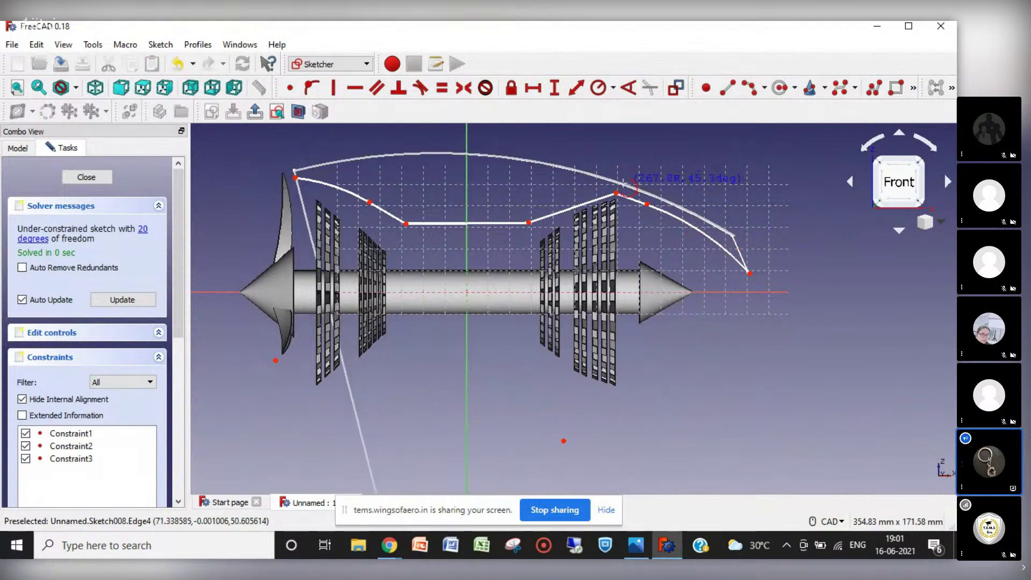
pyautogui.click(628, 187)
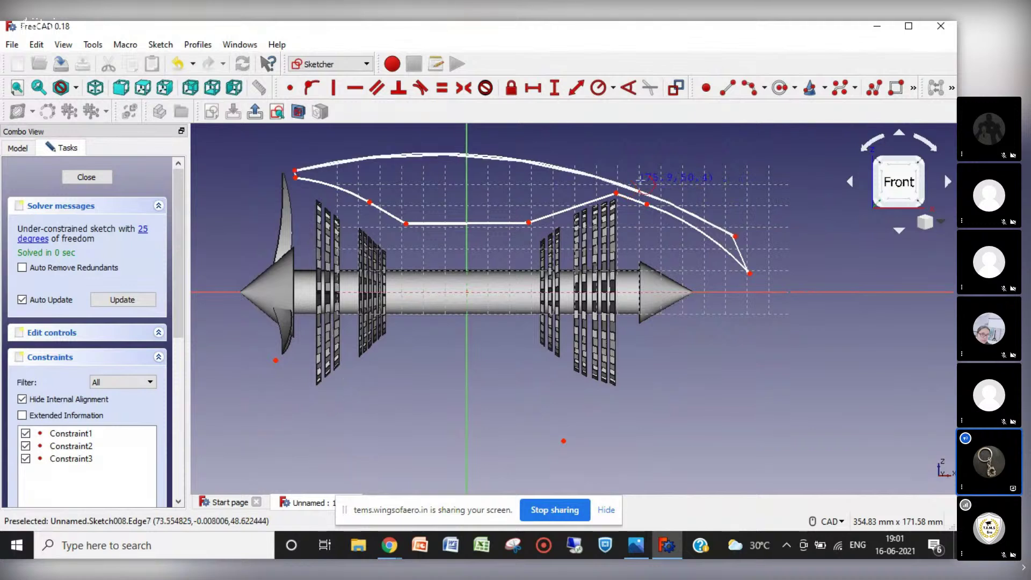
pyautogui.rightClick(663, 179)
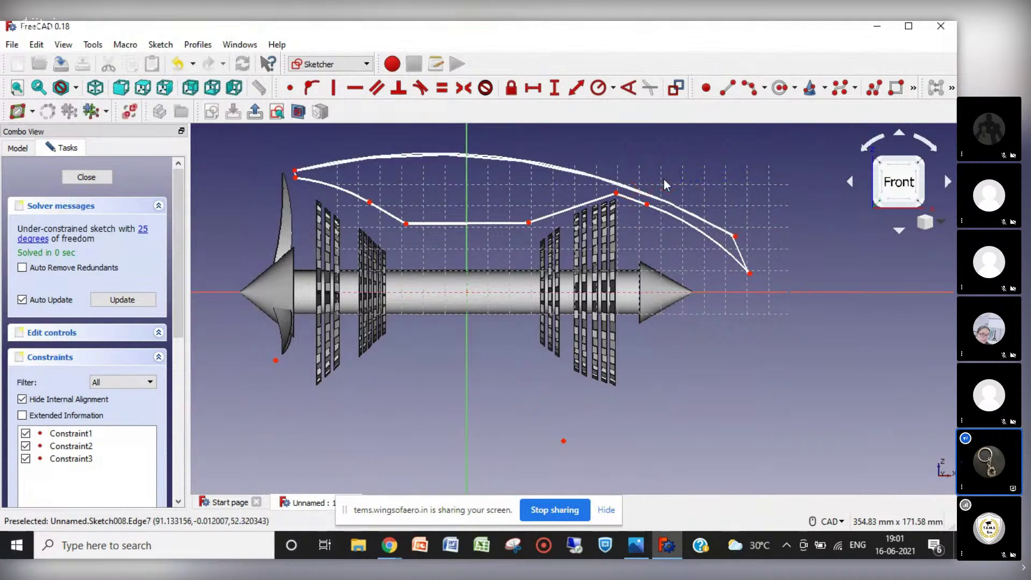
# Step: Draw a short line at the rear from the outer arc's end to the inner rear arc's tip
pyautogui.click(728, 87)
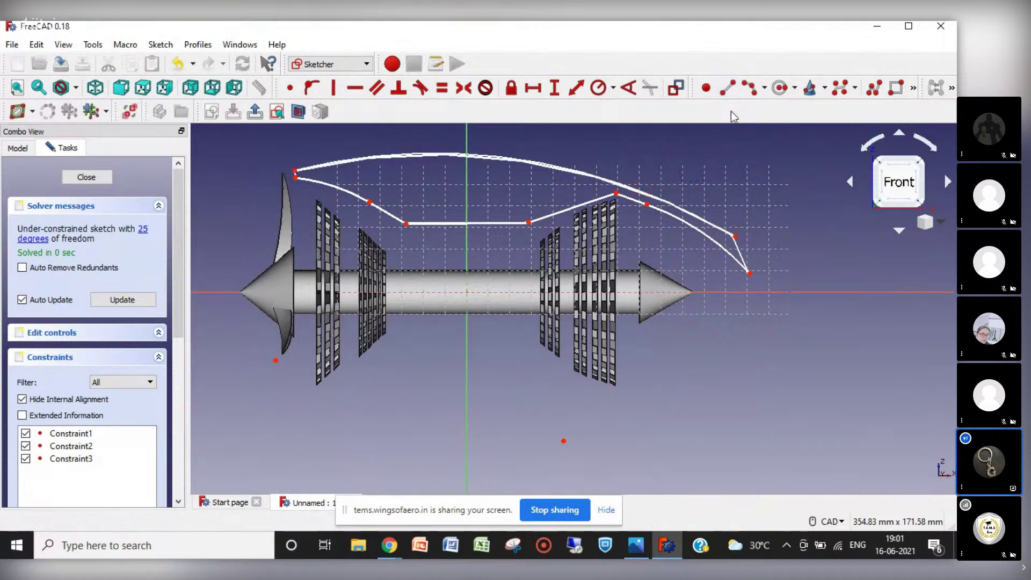
pyautogui.click(736, 237)
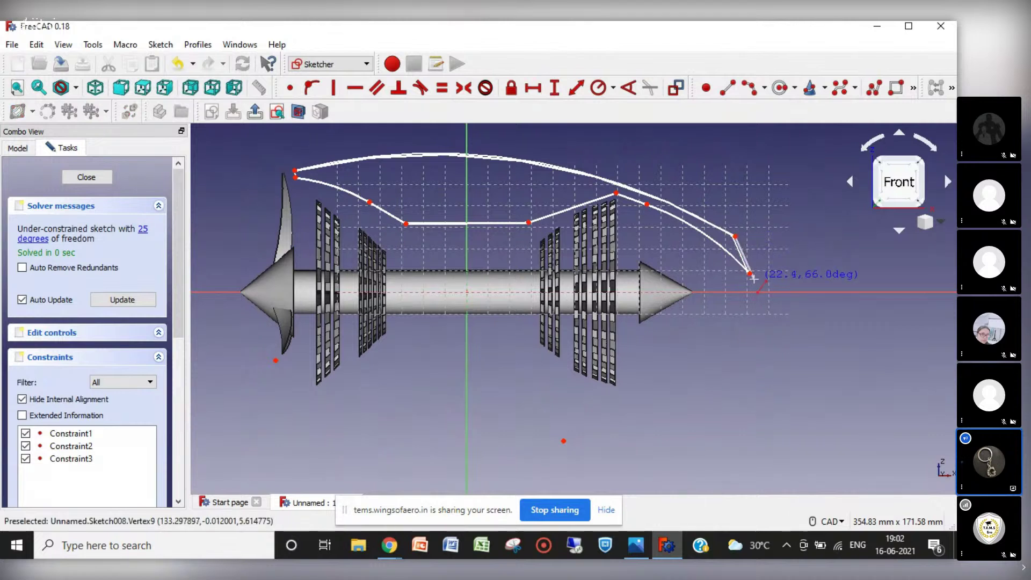
pyautogui.click(750, 273)
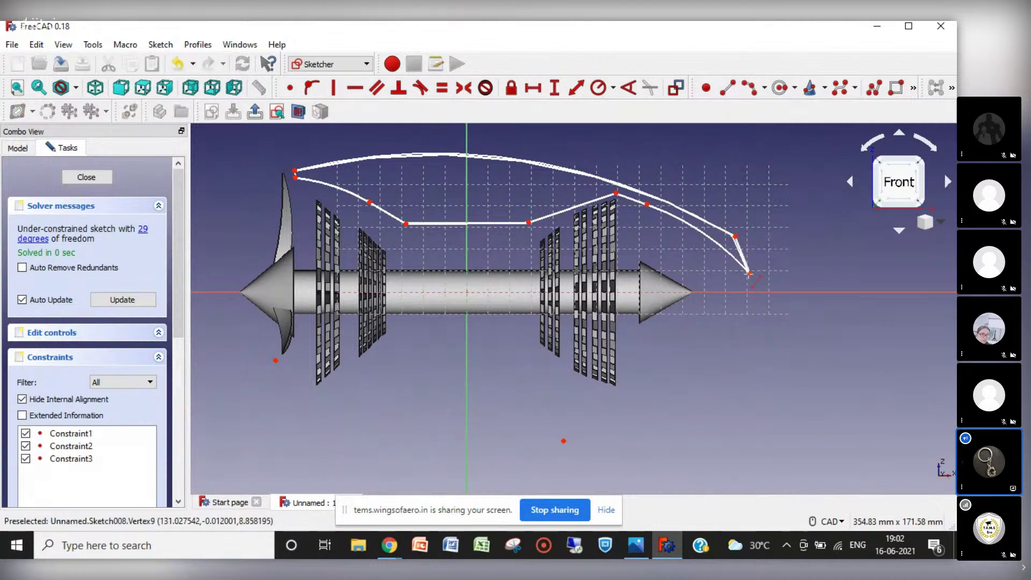
pyautogui.press('Escape')
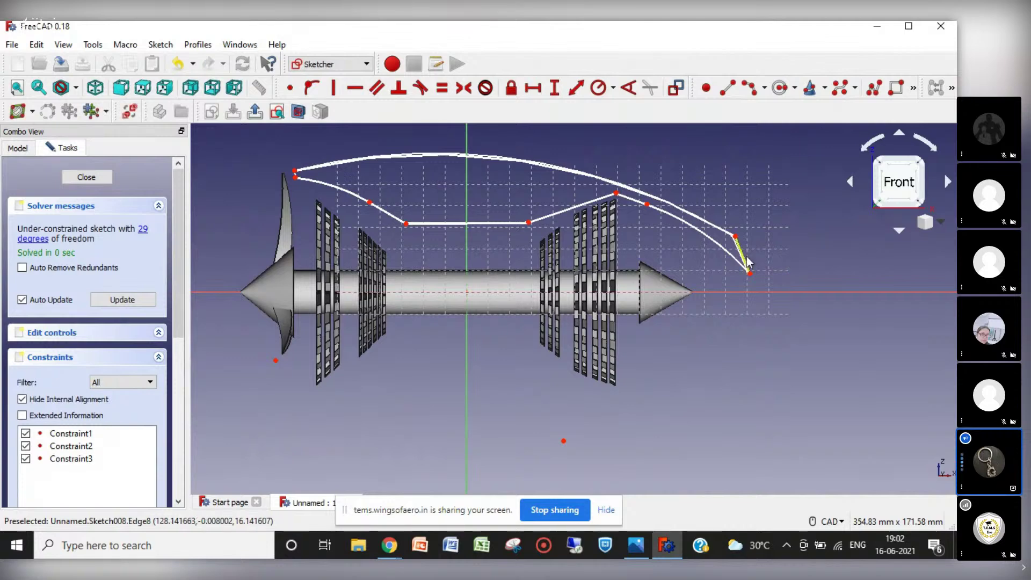
# Step: Separate the short rear line from the arc ends, and join its ends to the outer arc and inner rear arc with coincident constraints
pyautogui.scroll(5, 747, 258)
pyautogui.moveTo(736, 271); pyautogui.dragTo(748, 266)
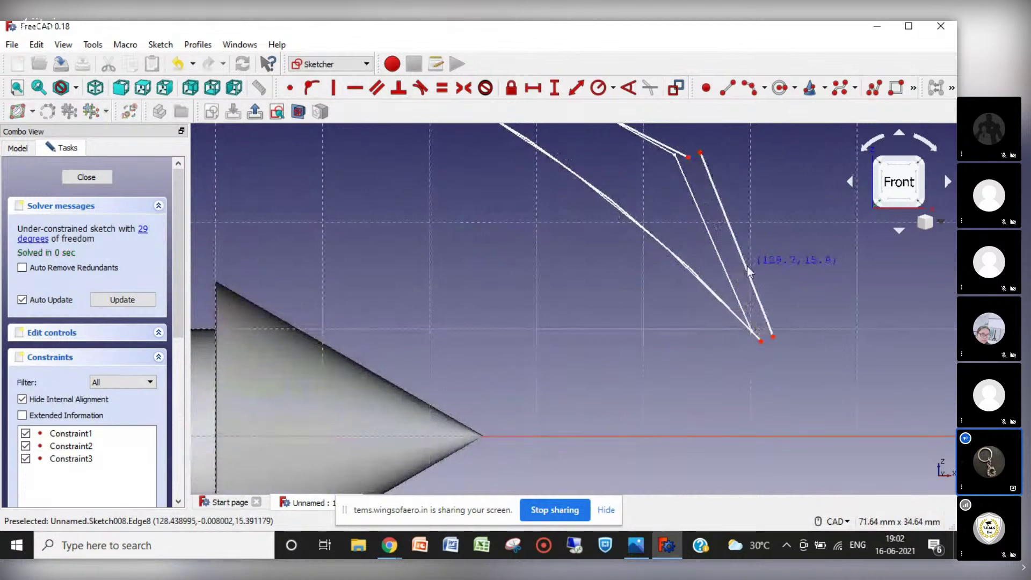
pyautogui.click(292, 89)
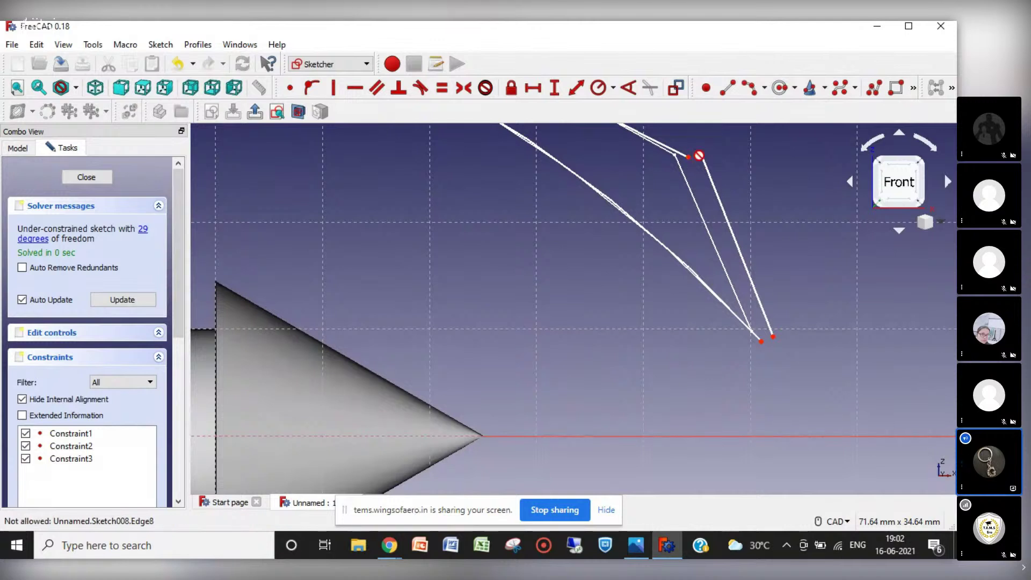
pyautogui.click(701, 154)
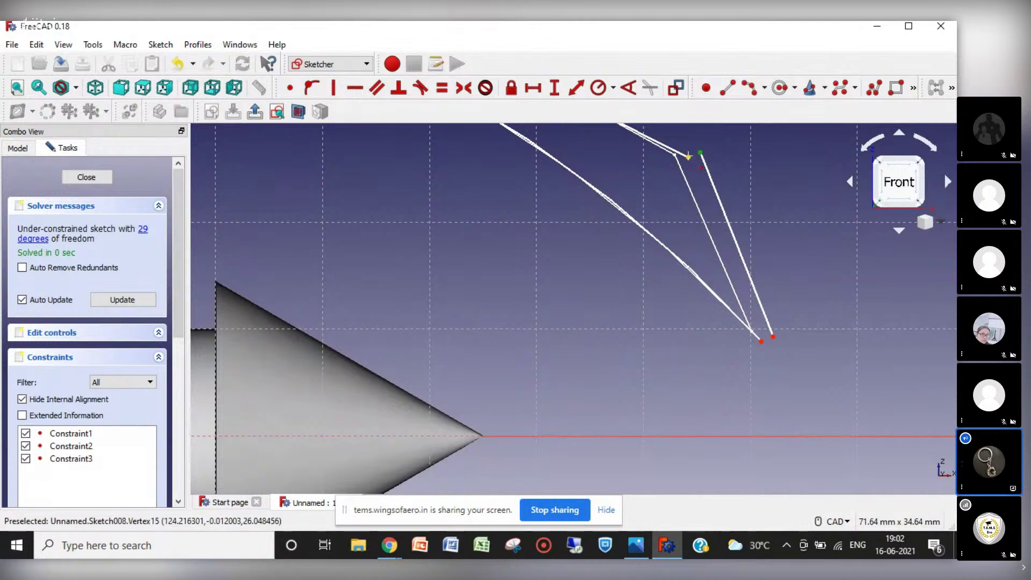
pyautogui.click(690, 157)
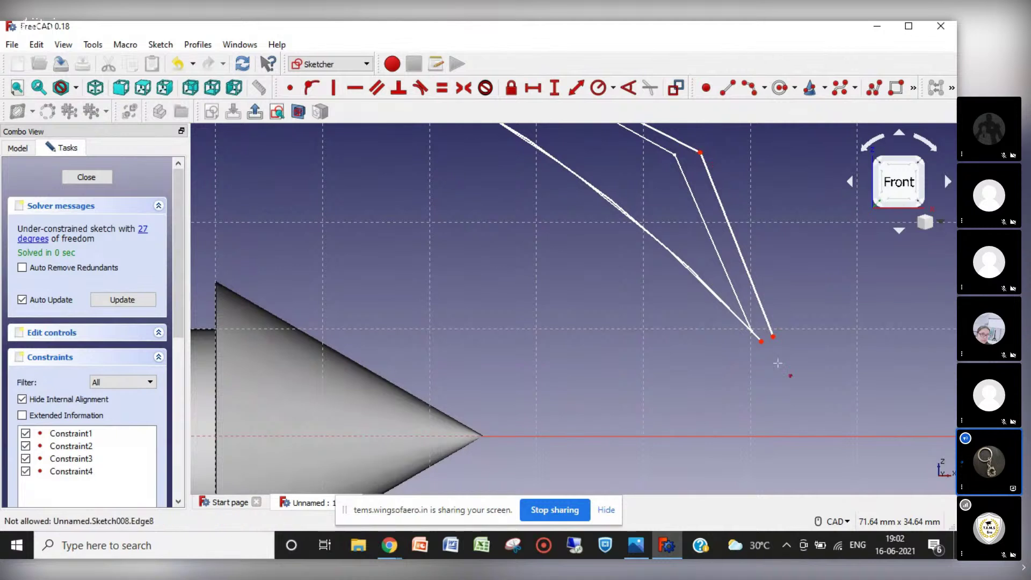
pyautogui.click(762, 342)
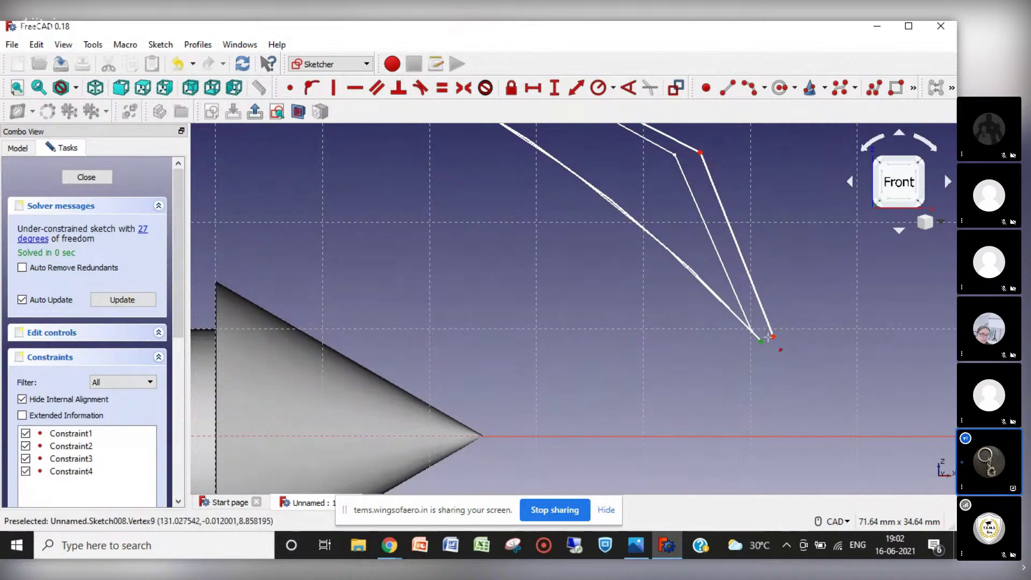
pyautogui.click(774, 337)
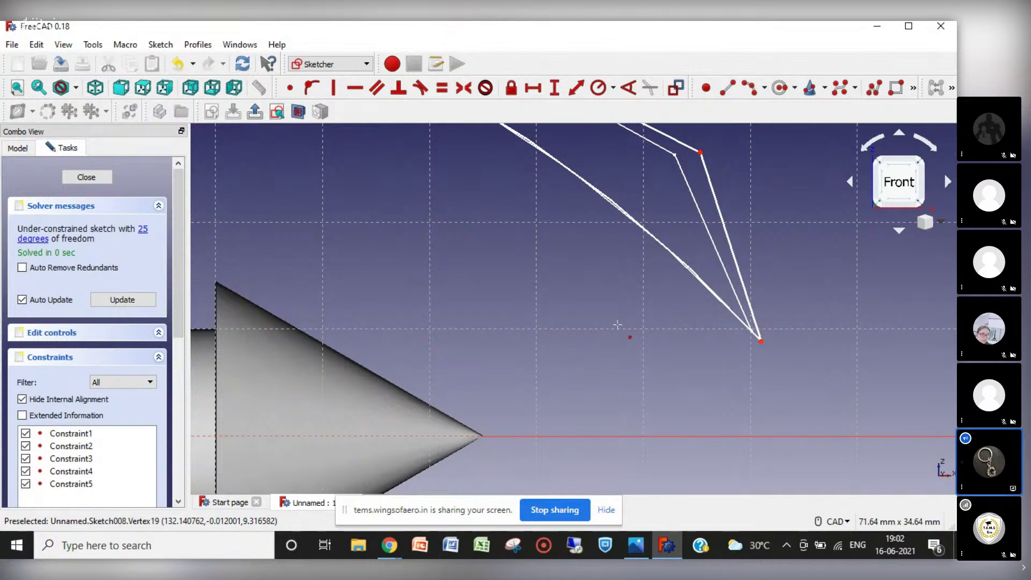
# Step: Move the upper rear corner and the rear tip of the new profile onto the matching corners of the old casing outline
pyautogui.scroll(4, 618, 325)
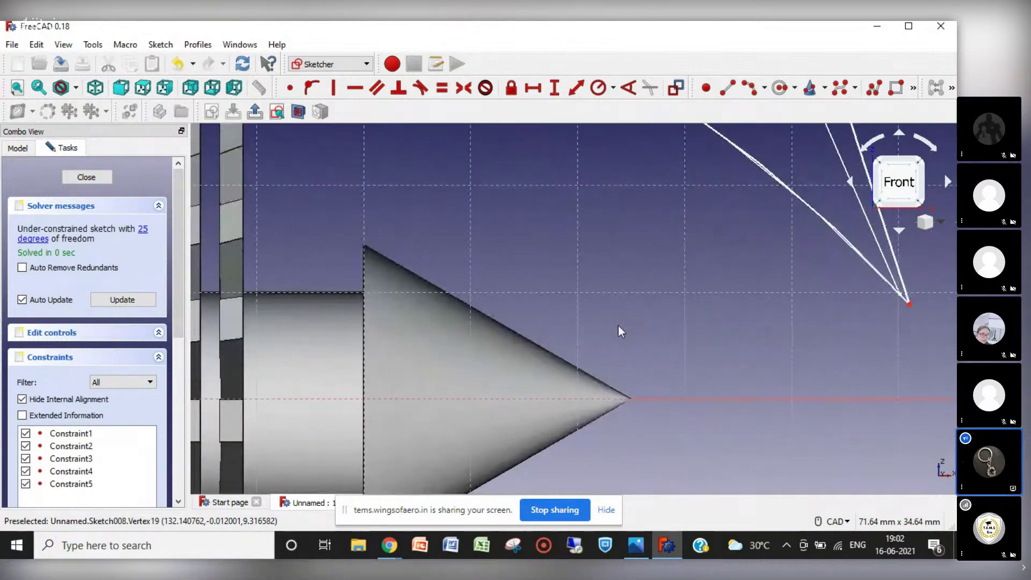
pyautogui.press('Up')
pyautogui.press('Up')
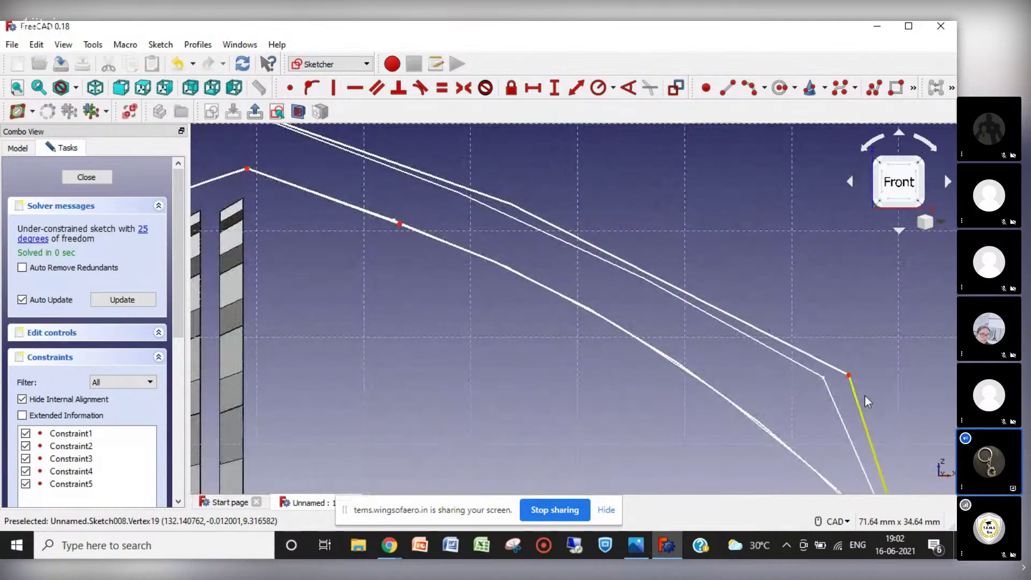
pyautogui.moveTo(850, 375); pyautogui.dragTo(823, 378)
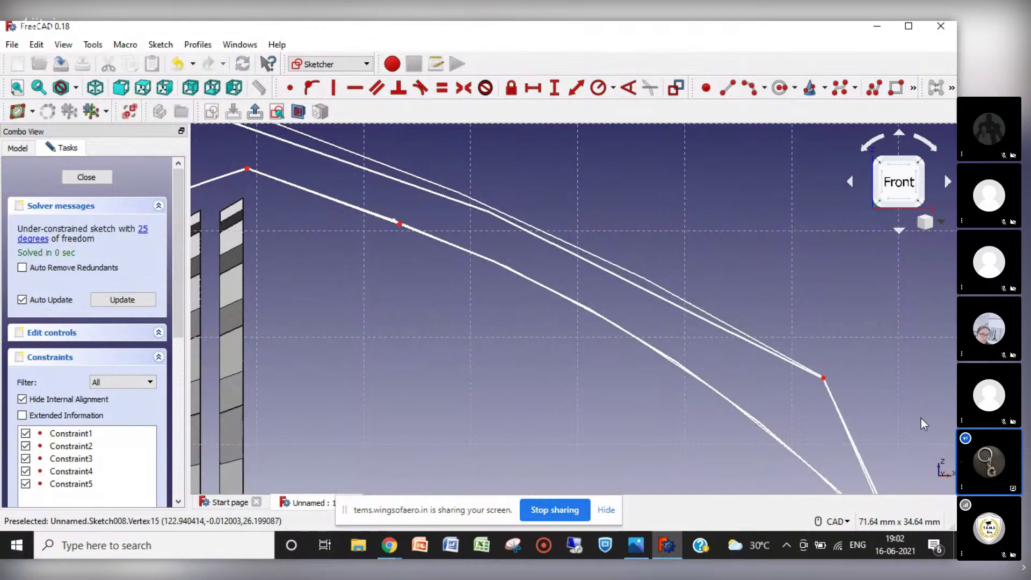
pyautogui.press('Right')
pyautogui.press('Up')
pyautogui.press('Down')
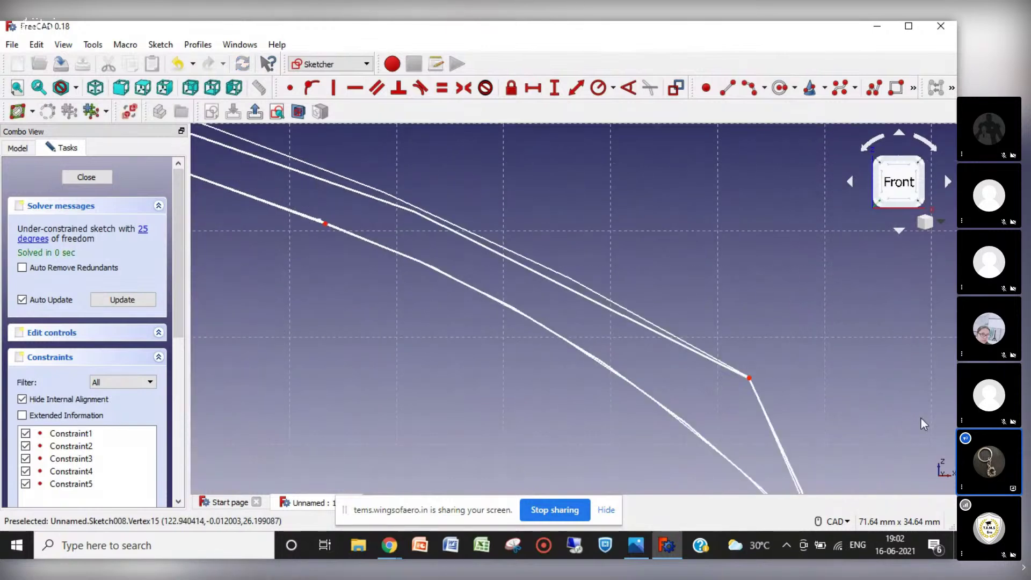
pyautogui.press('Down')
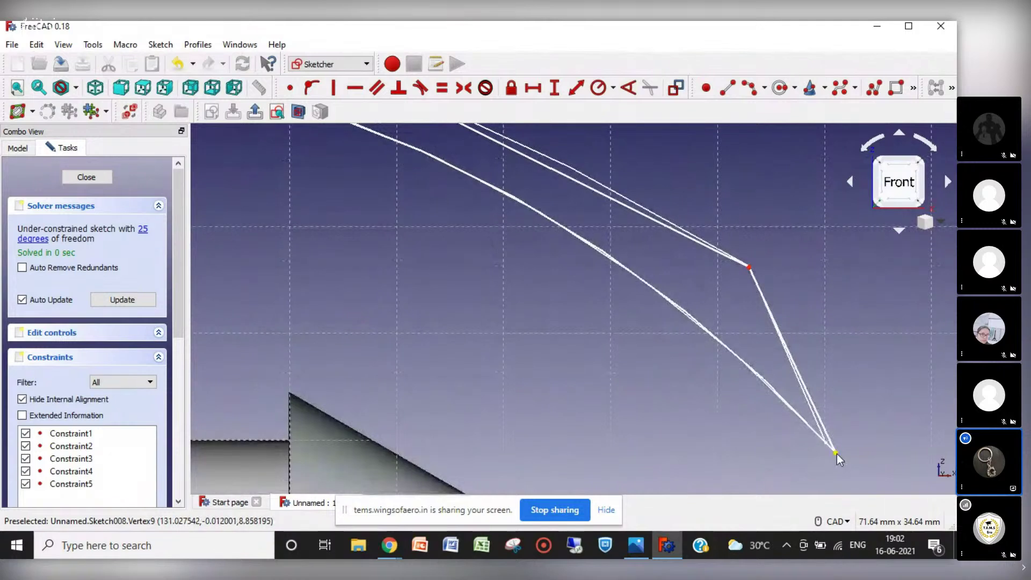
pyautogui.moveTo(832, 451); pyautogui.dragTo(828, 446)
# Step: Separate the inner rear arc's front end from the polyline's rear end, make the two points coincident, and leave the sketch
pyautogui.press('Left')
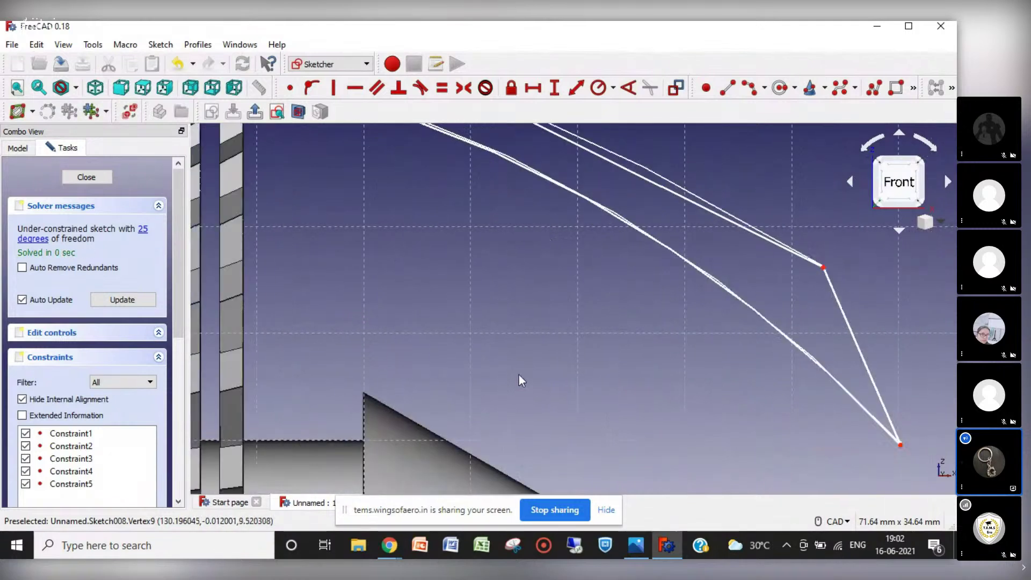
pyautogui.press('Left')
pyautogui.press('Down')
pyautogui.press('Up')
pyautogui.press('Up')
pyautogui.press('Up')
pyautogui.press('Up')
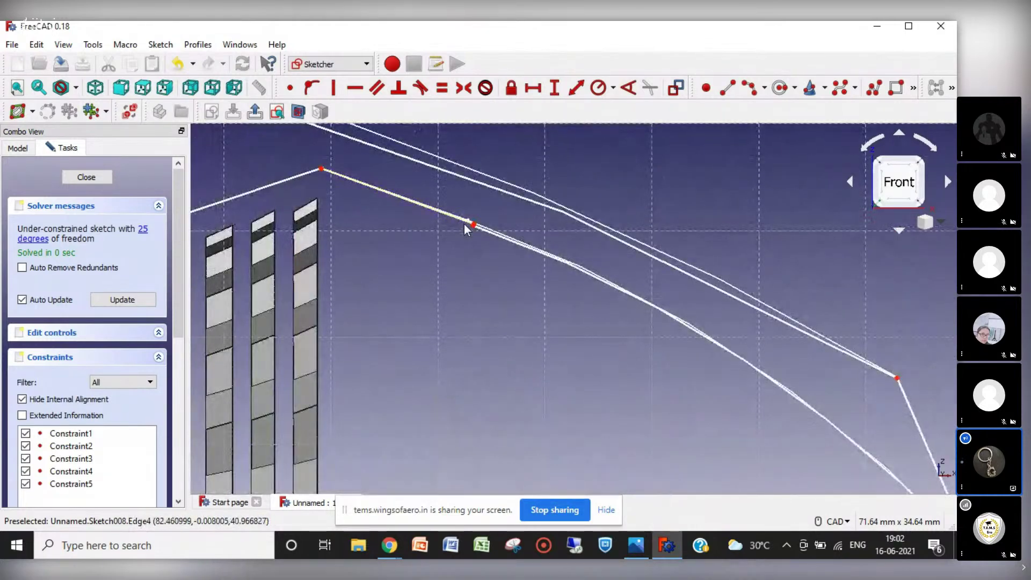
pyautogui.moveTo(473, 236); pyautogui.dragTo(472, 234)
pyautogui.click(474, 224)
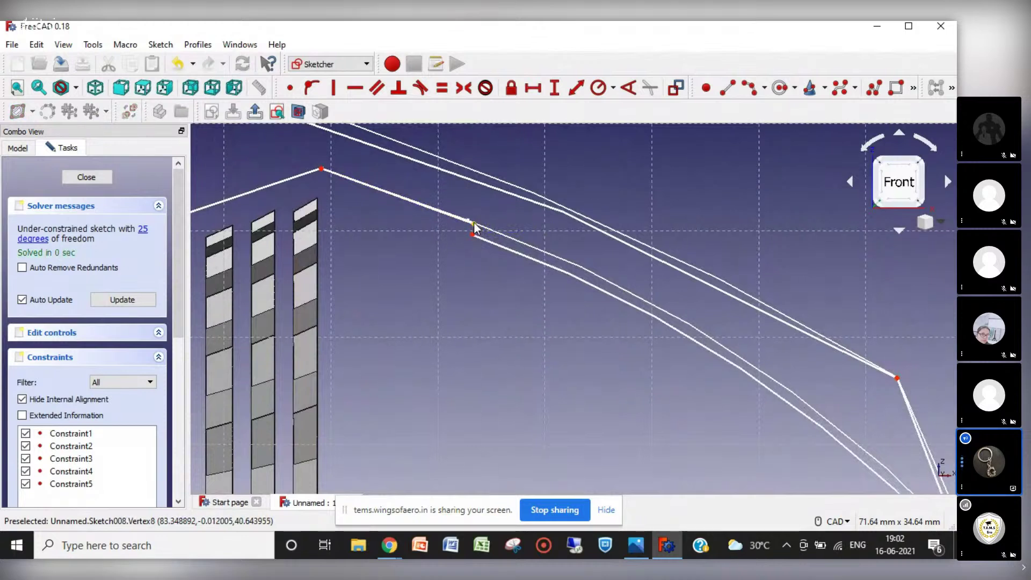
pyautogui.click(290, 88)
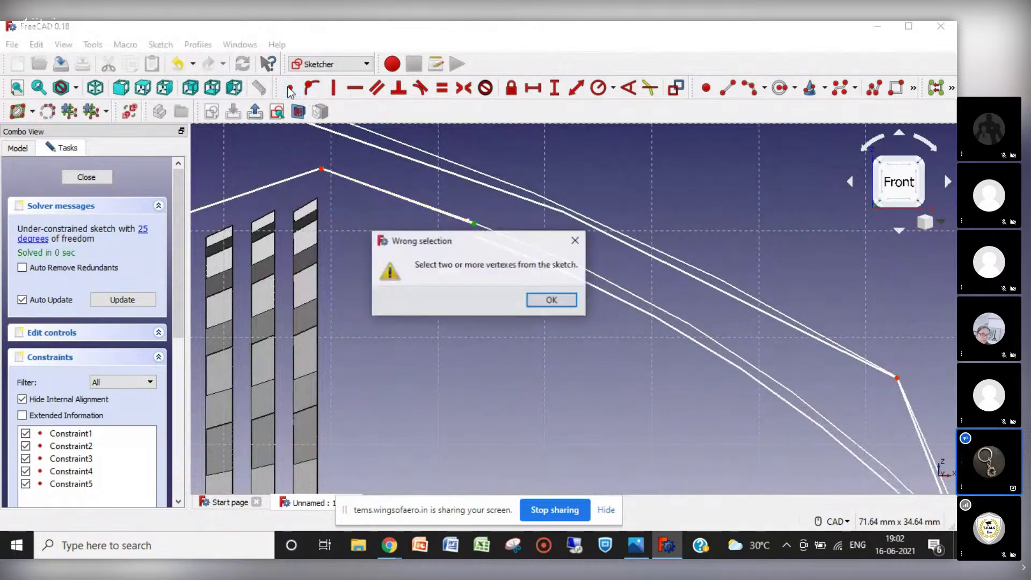
pyautogui.click(553, 300)
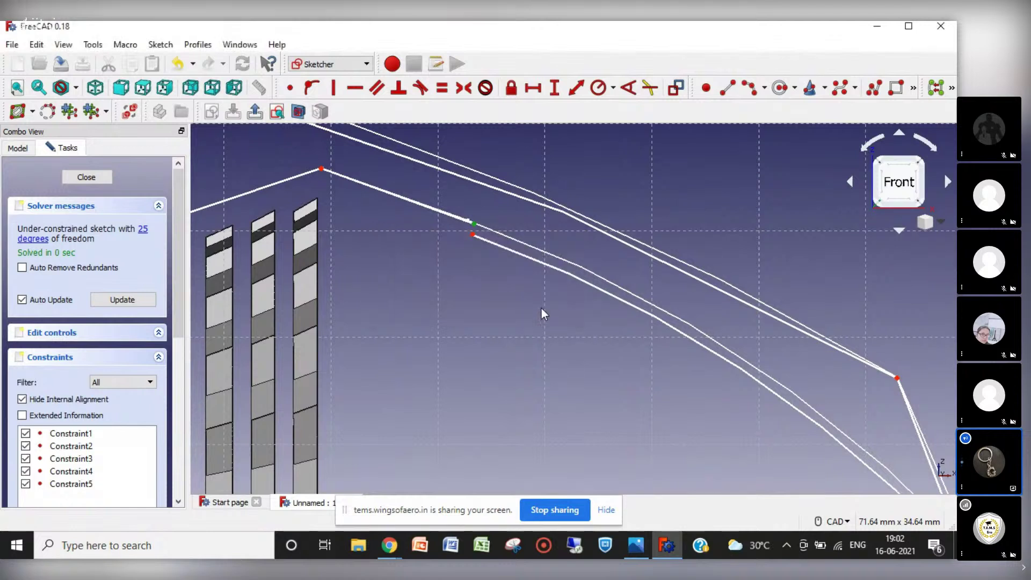
pyautogui.click(474, 223)
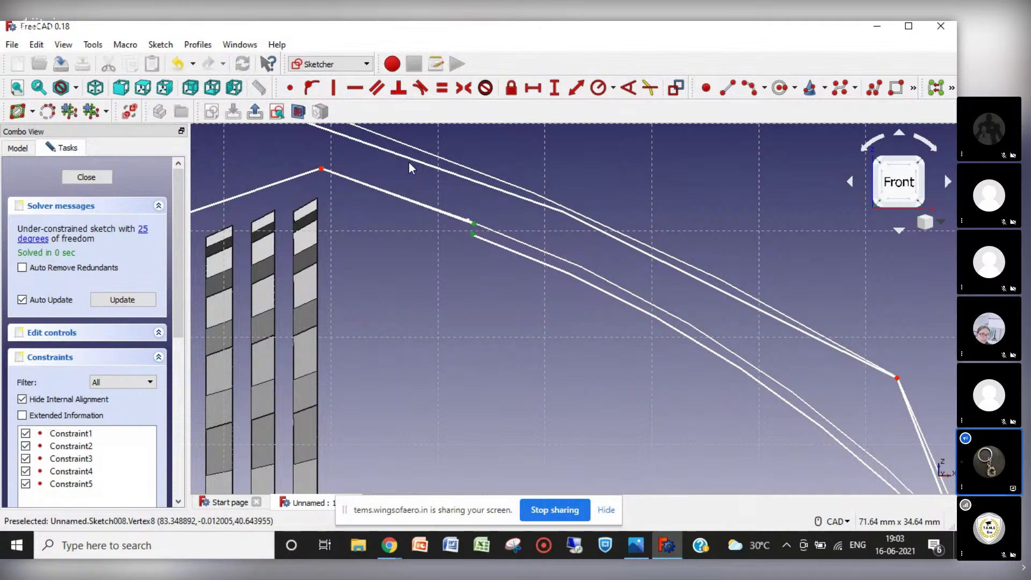
pyautogui.click(289, 88)
pyautogui.press('Escape')
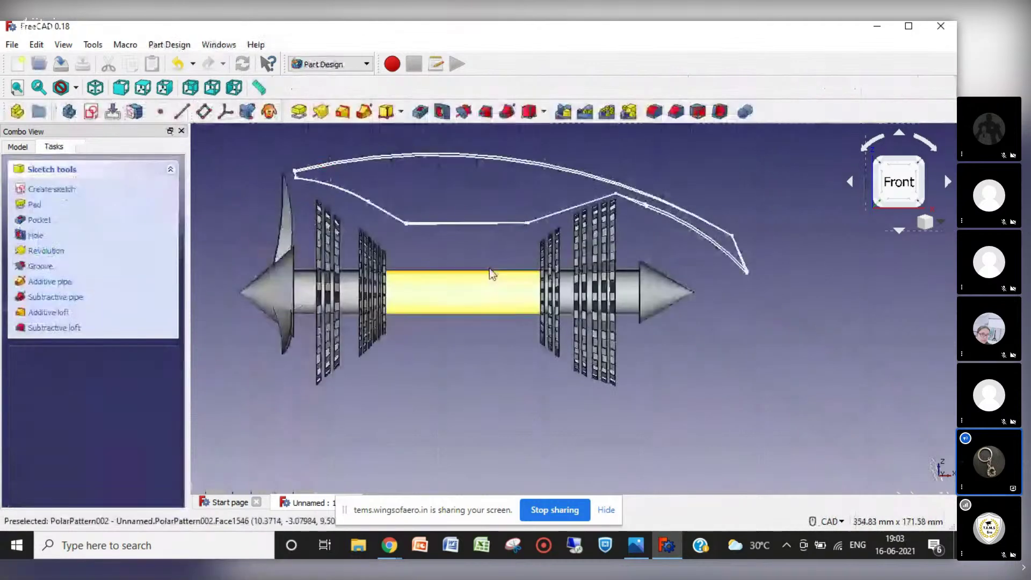
# Step: Reopen Sketch008 and move the joint between the polyline and the inner rear arc onto the old casing profile
pyautogui.click(16, 148)
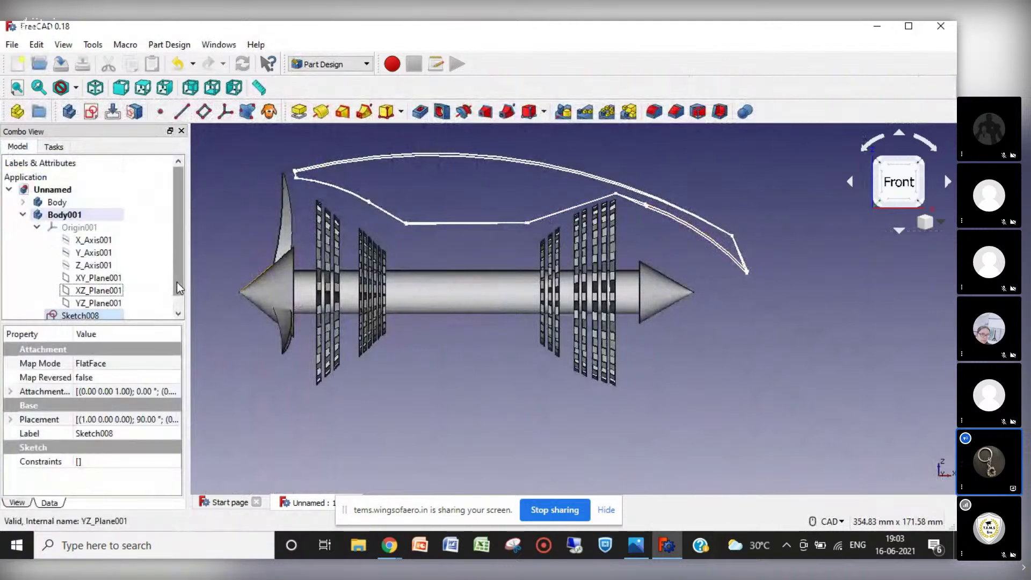
pyautogui.scroll(-1, 177, 282)
pyautogui.click(89, 305)
pyautogui.doubleClick(87, 303)
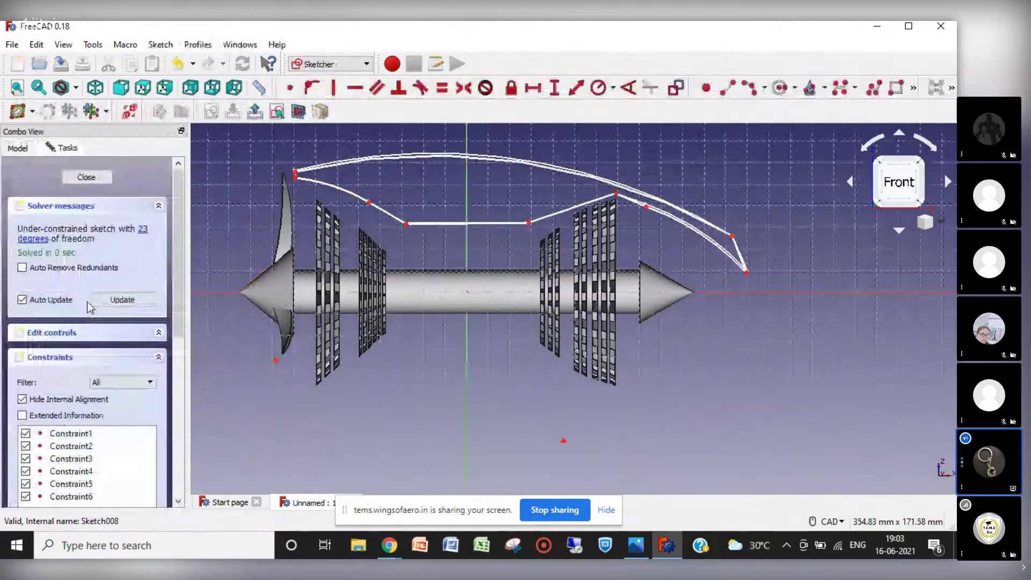
pyautogui.scroll(10, 649, 208)
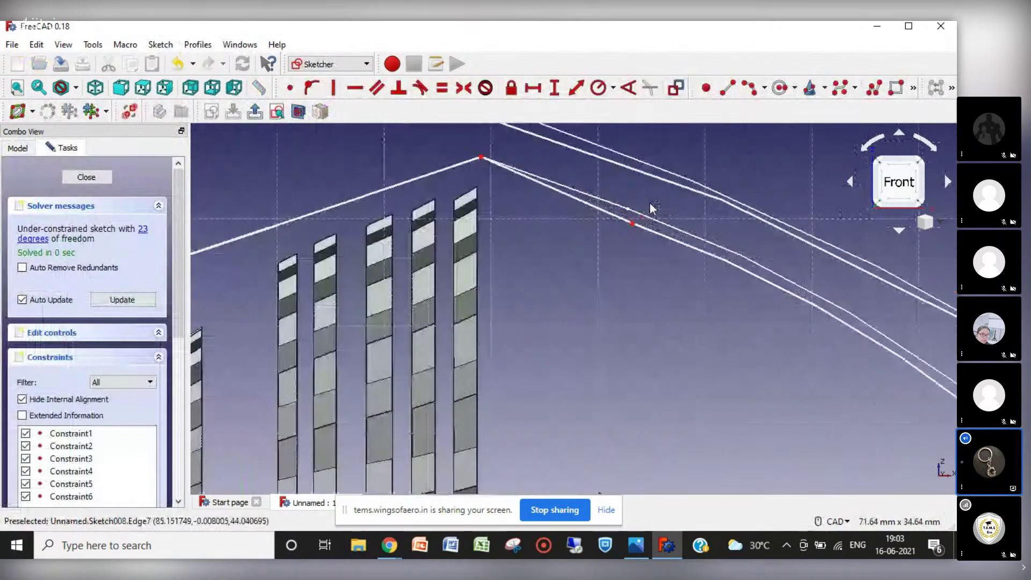
pyautogui.moveTo(624, 235); pyautogui.dragTo(618, 213)
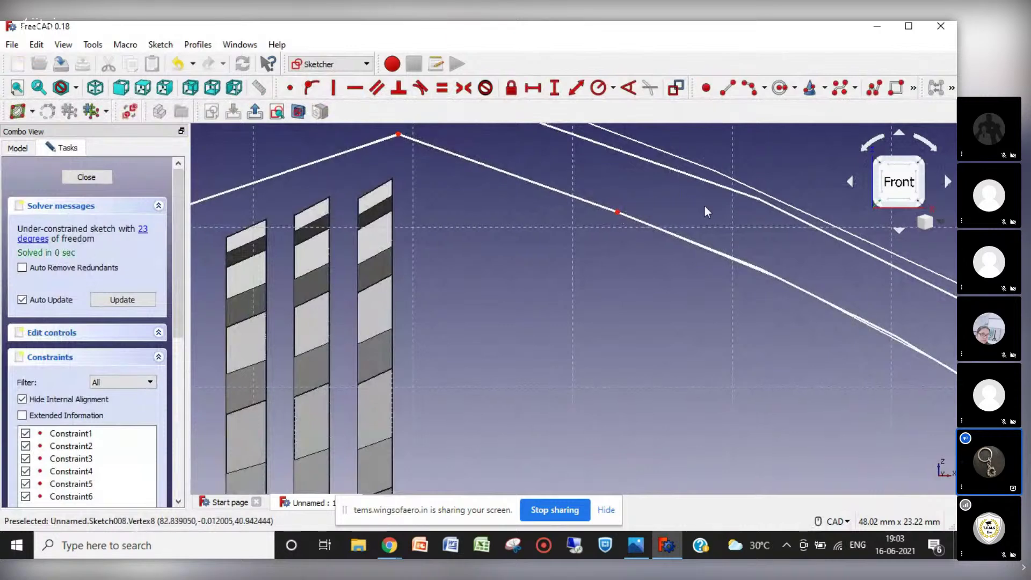
# Step: Make the inner front arc coincident with the polyline's front end, and align that joint and the adjacent polyline corner with the old profile
pyautogui.scroll(-6, 702, 204)
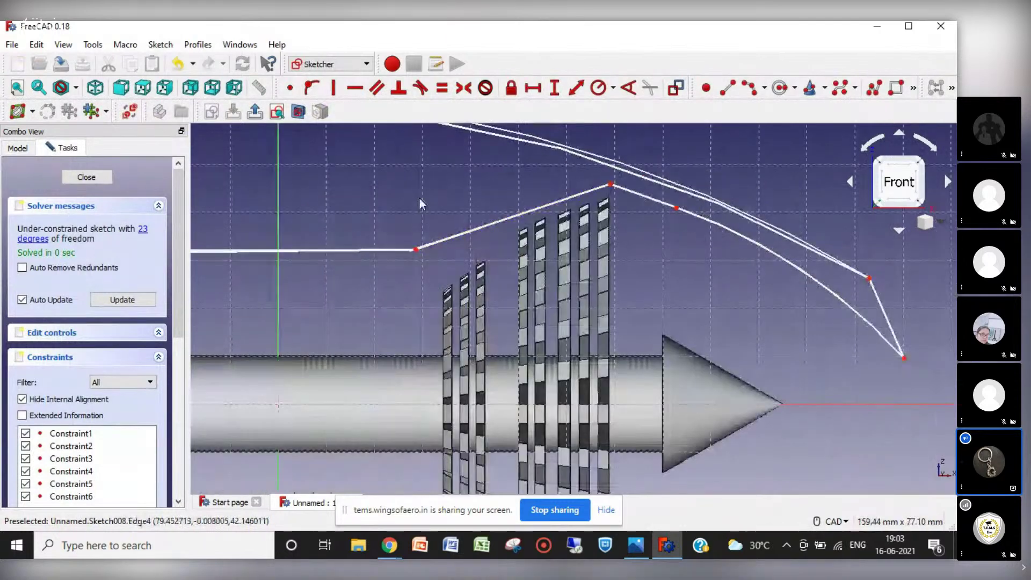
pyautogui.scroll(-8, 340, 177)
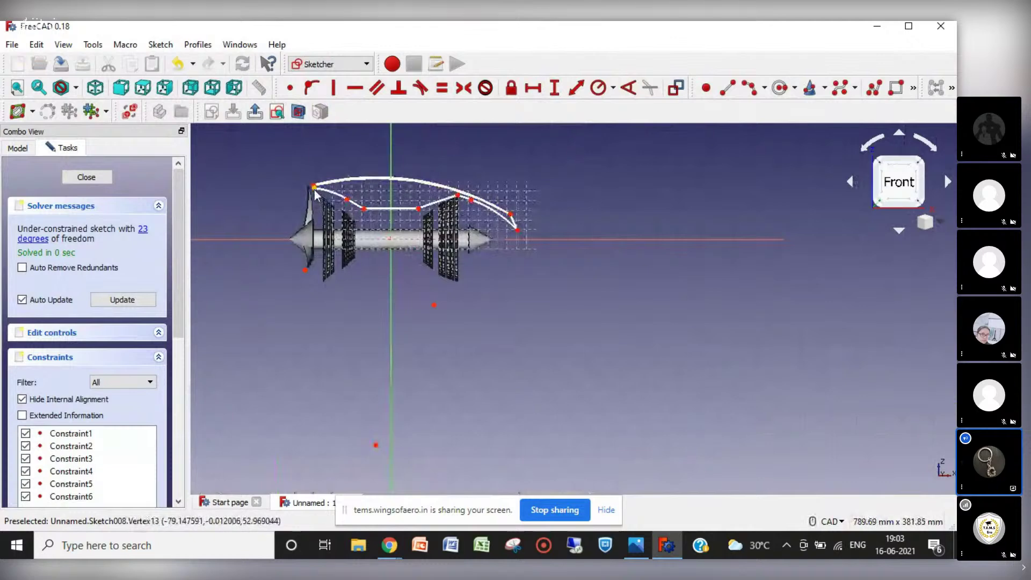
pyautogui.scroll(10, 314, 189)
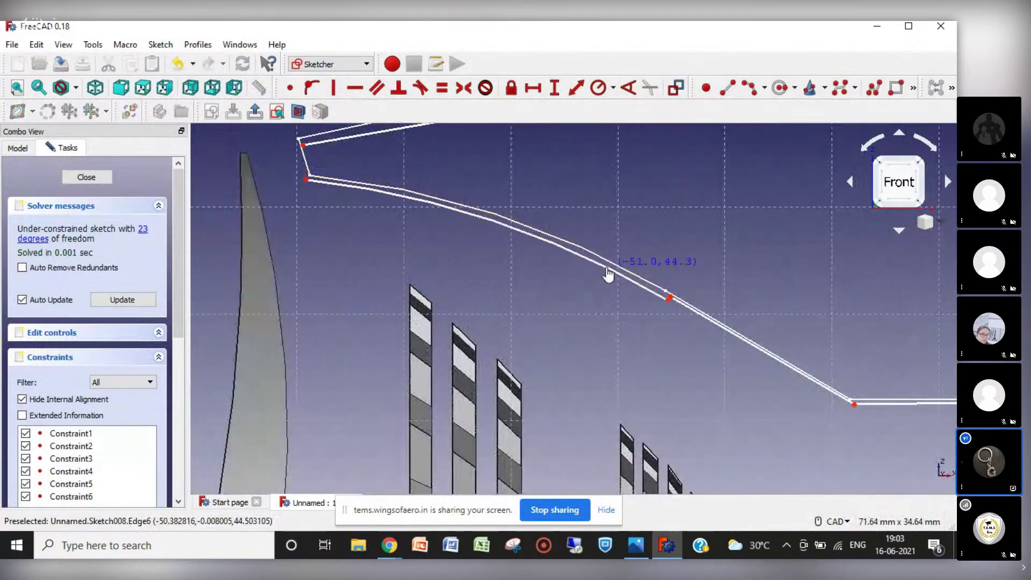
pyautogui.click(670, 298)
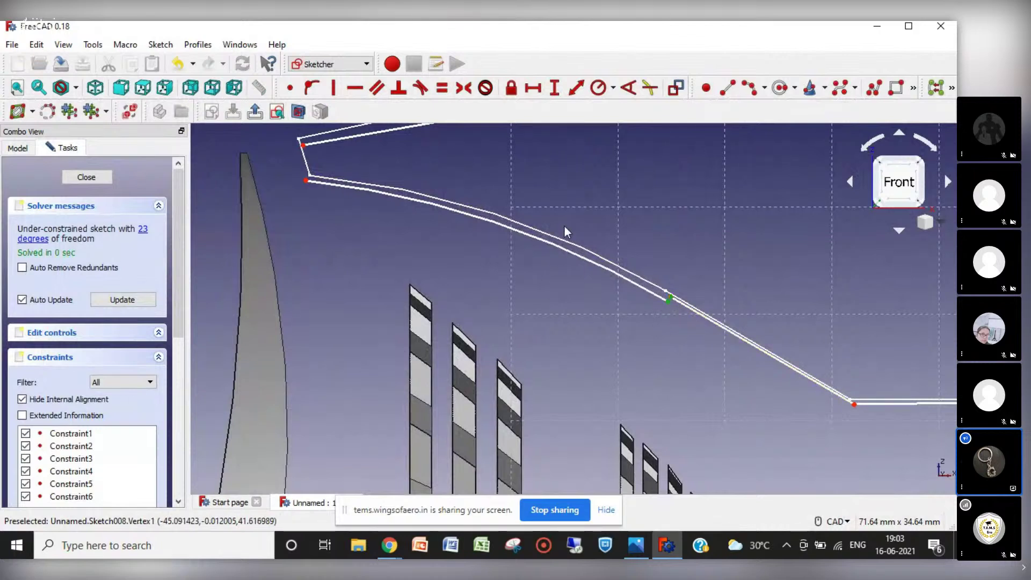
pyautogui.click(290, 87)
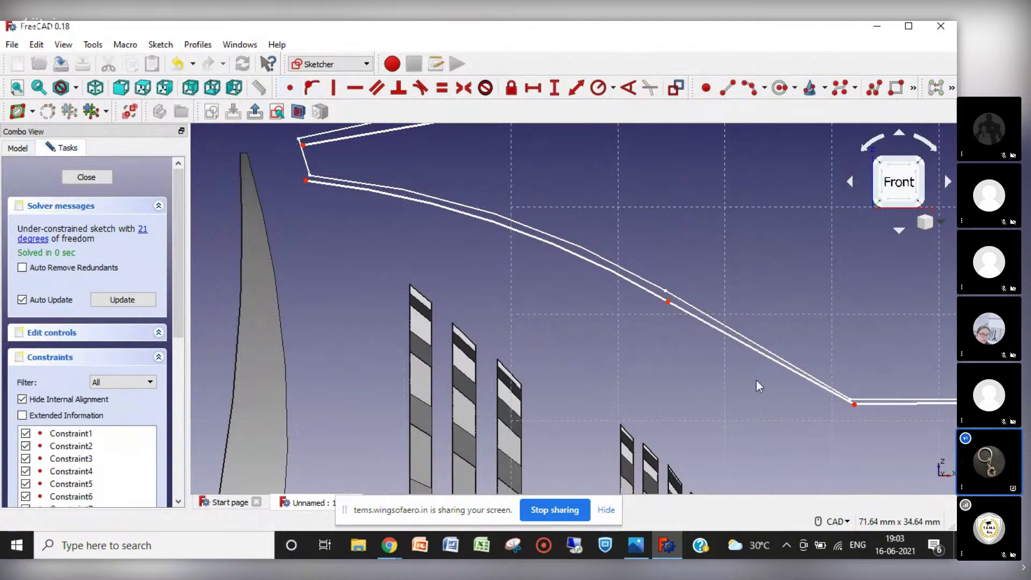
pyautogui.moveTo(668, 300); pyautogui.dragTo(667, 294)
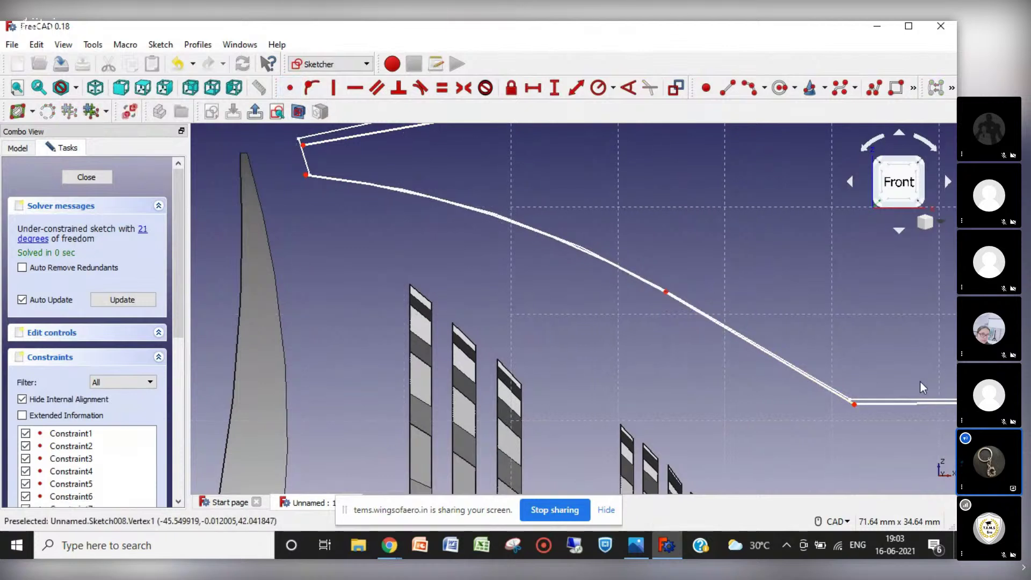
pyautogui.moveTo(853, 404); pyautogui.dragTo(851, 401)
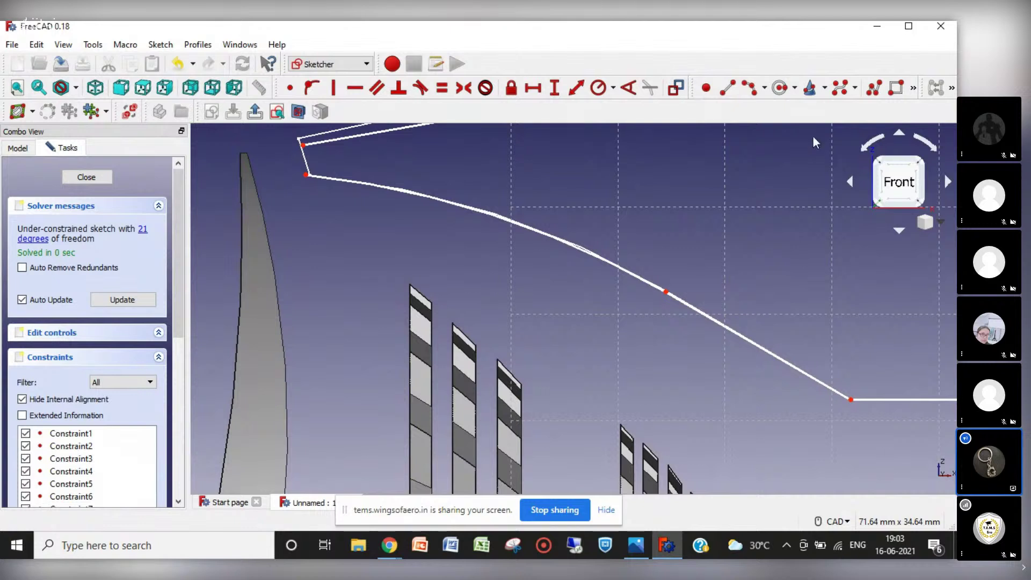
# Step: Close the front edge with a short line made coincident with the inner and outer arcs, and align both front corners with the old outline
pyautogui.click(722, 89)
pyautogui.click(277, 144)
pyautogui.click(284, 186)
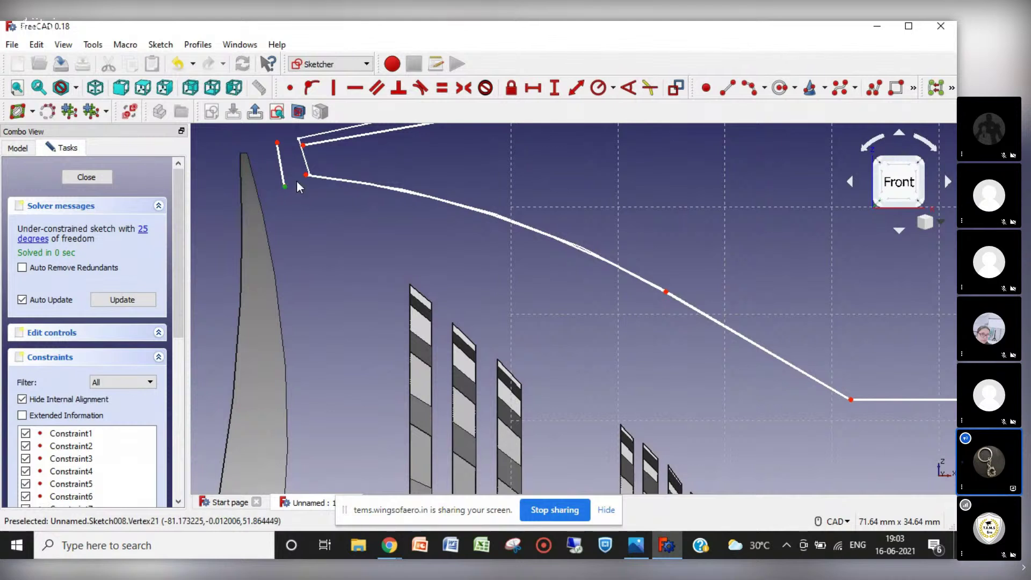
pyautogui.click(306, 174)
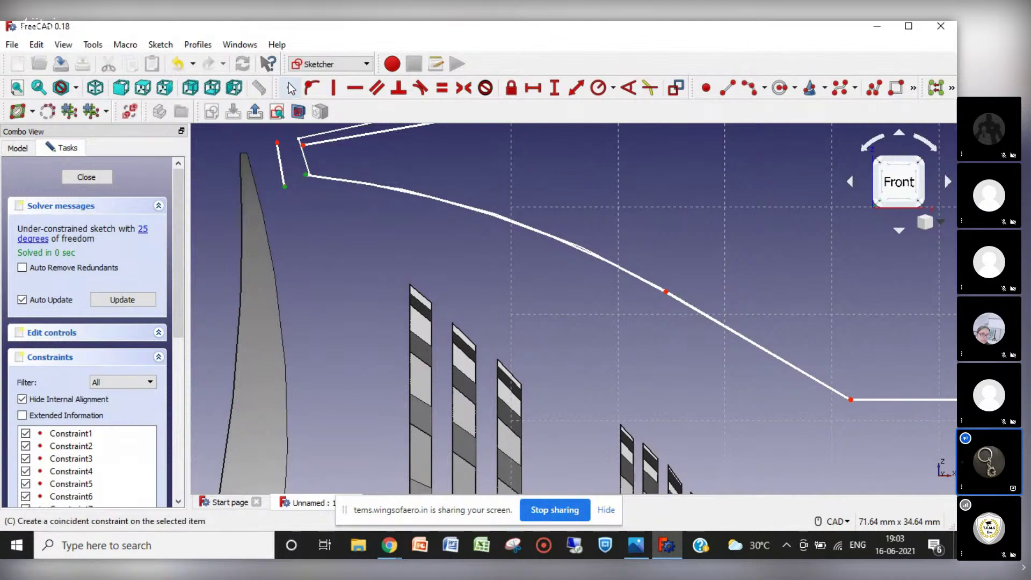
pyautogui.click(290, 88)
pyautogui.click(277, 143)
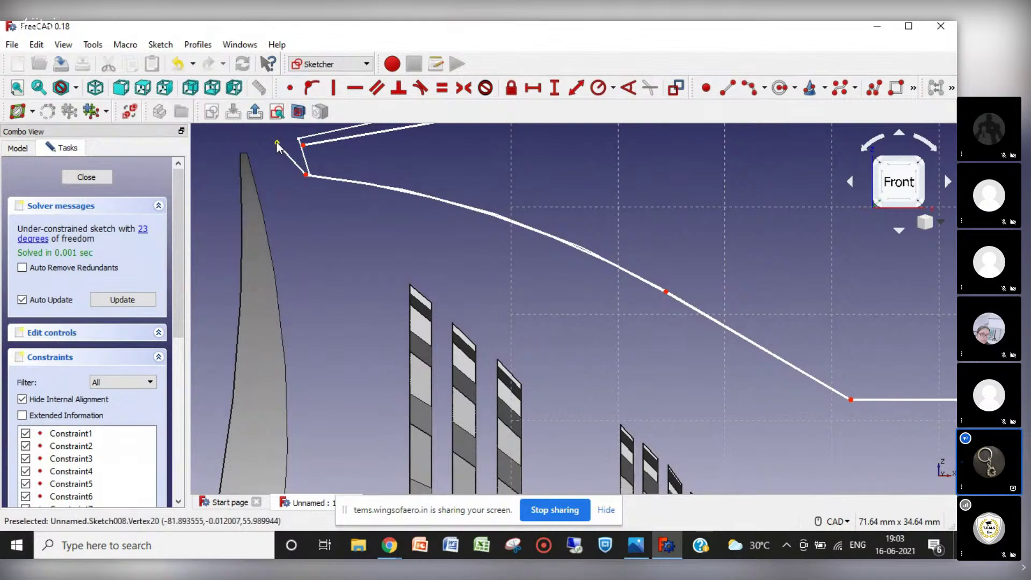
pyautogui.click(304, 146)
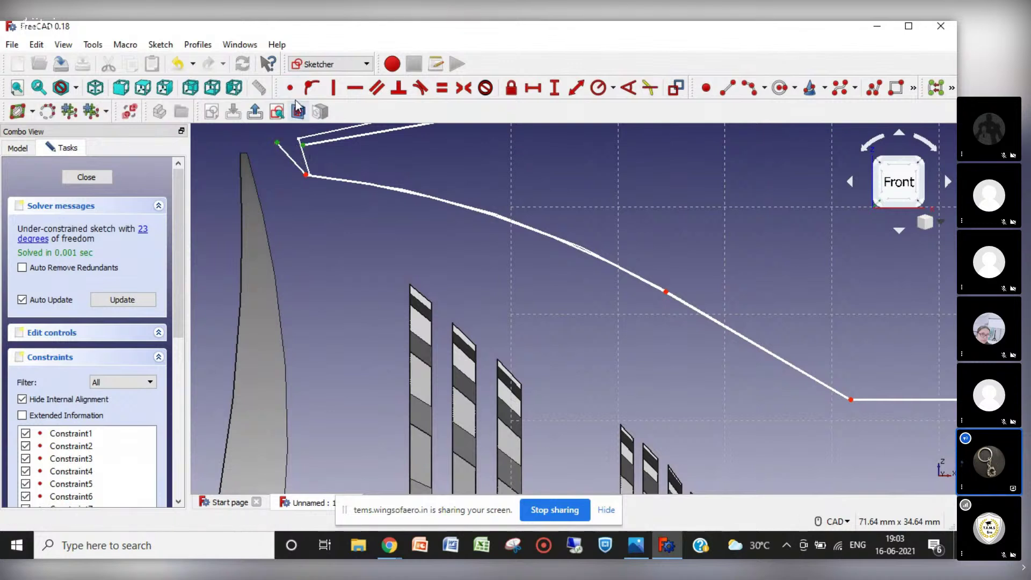
pyautogui.click(290, 88)
pyautogui.moveTo(304, 146); pyautogui.dragTo(299, 140)
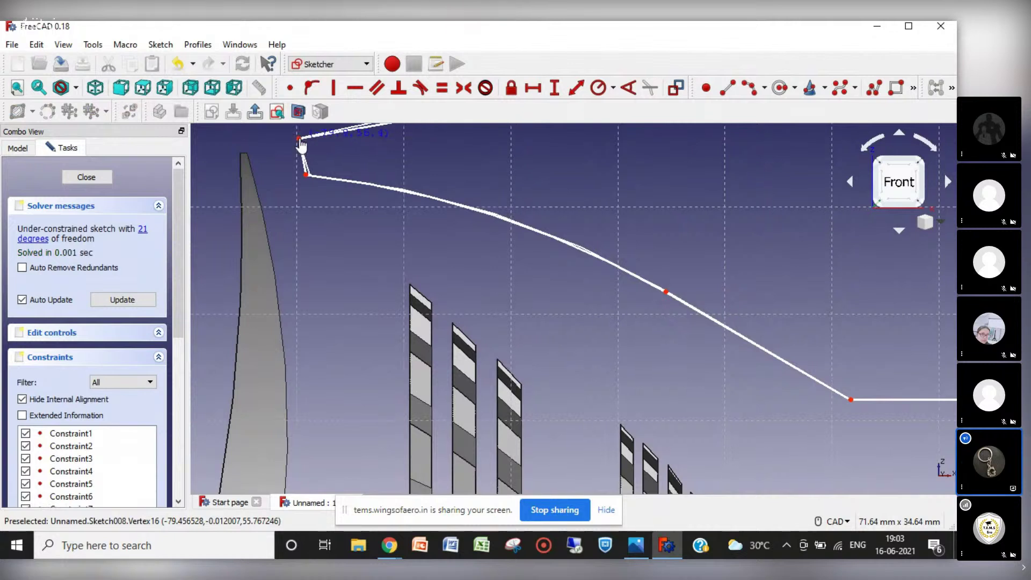
pyautogui.moveTo(307, 179); pyautogui.dragTo(311, 176)
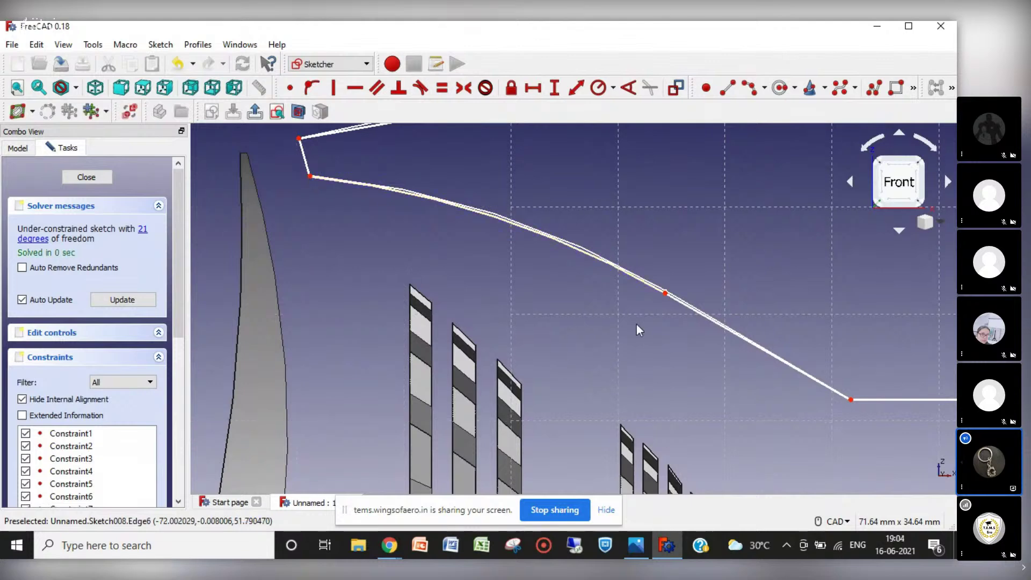
# Step: Align the polyline corner at the rear end of the inner horizontal segment with the old casing profile
pyautogui.press('Left')
pyautogui.press('Left')
pyautogui.press('Left')
pyautogui.press('Left')
pyautogui.press('Left')
pyautogui.press('Left')
pyautogui.press('Left')
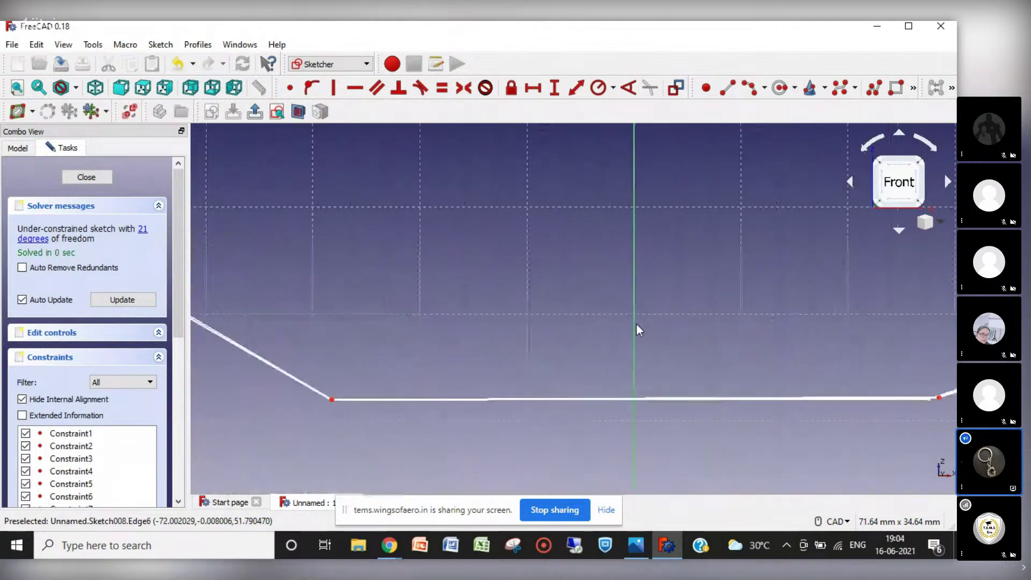
pyautogui.press('Left')
pyautogui.press('Left')
pyautogui.press('Left')
pyautogui.moveTo(718, 398); pyautogui.dragTo(708, 401)
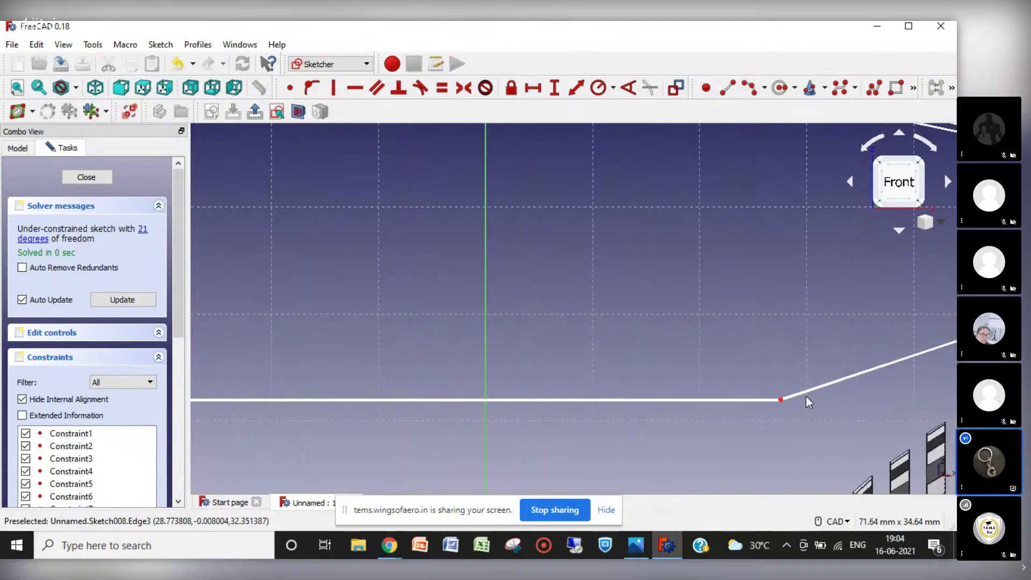
# Step: Align the outer arc's rear end, where it meets the short rear edge line, with the old casing outline
pyautogui.press('Left')
pyautogui.press('Left')
pyautogui.press('Left')
pyautogui.press('Left')
pyautogui.press('Left')
pyautogui.press('Left')
pyautogui.press('Left')
pyautogui.press('Left')
pyautogui.press('Left')
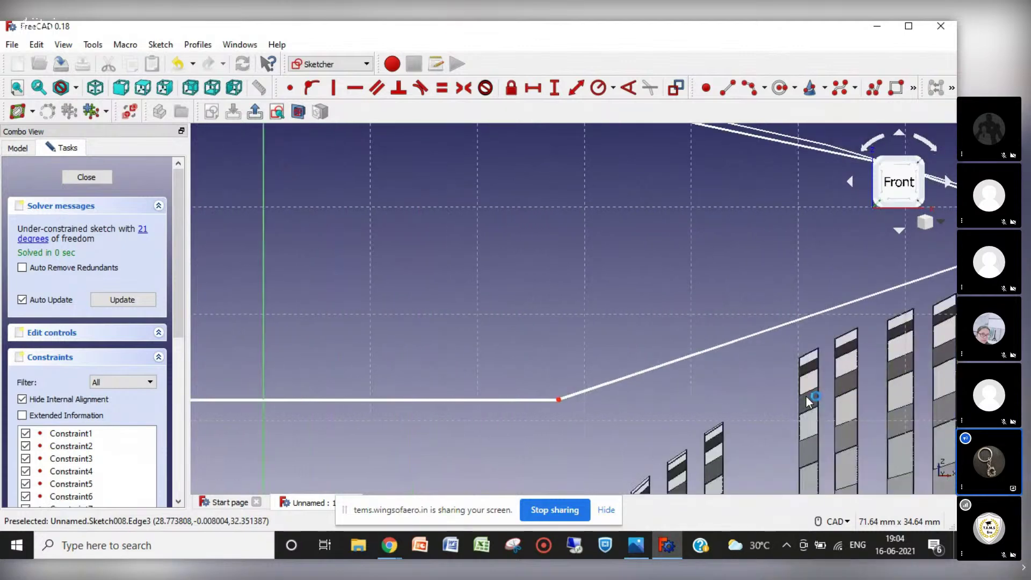
pyautogui.press('Left')
pyautogui.press('Left')
pyautogui.press('Left')
pyautogui.press('Left')
pyautogui.press('Left')
pyautogui.press('Left')
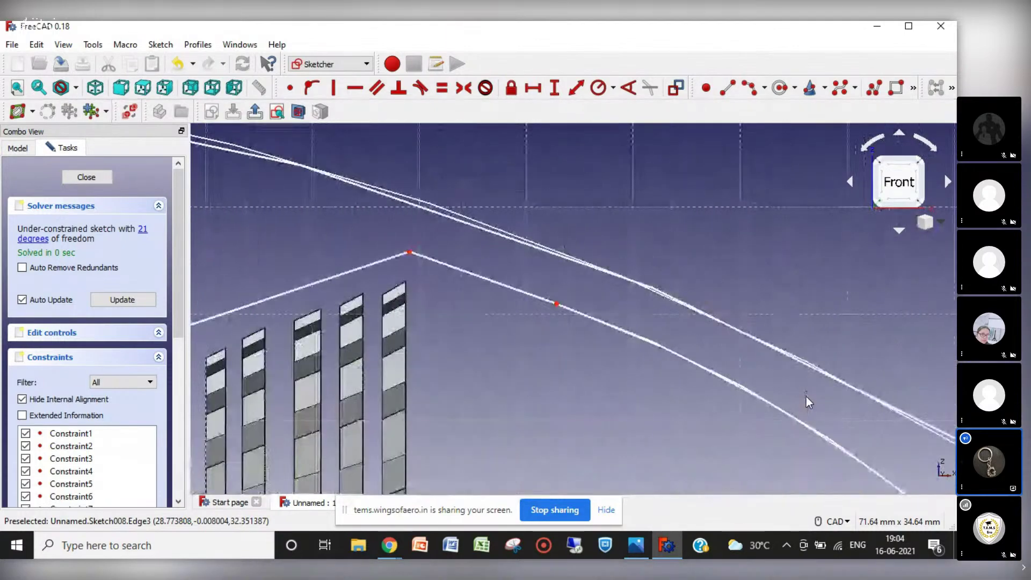
pyautogui.moveTo(836, 461); pyautogui.dragTo(838, 460)
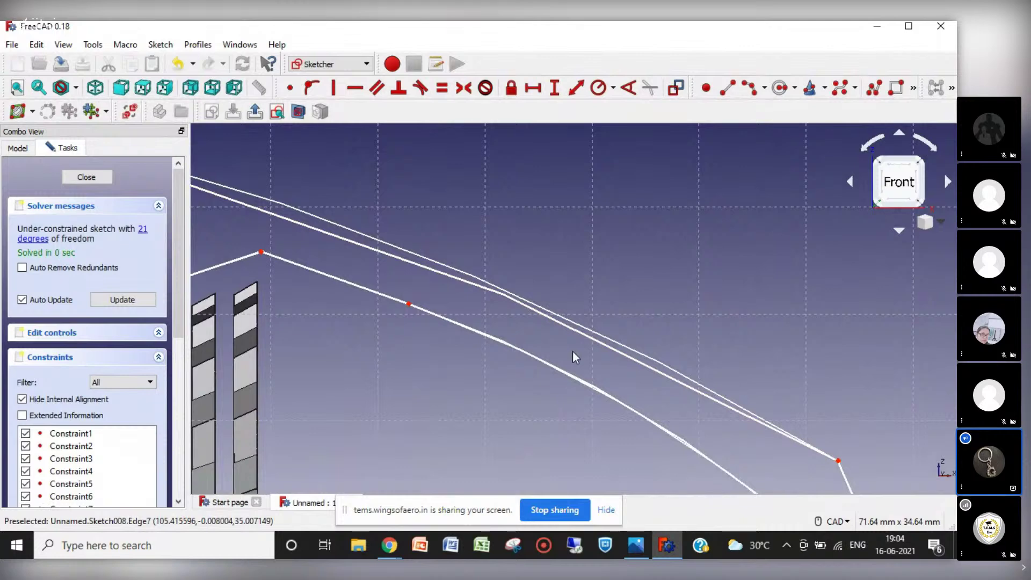
# Step: Leave the casing sketch and revolve it 360° about the Base X axis
pyautogui.scroll(-9, 572, 350)
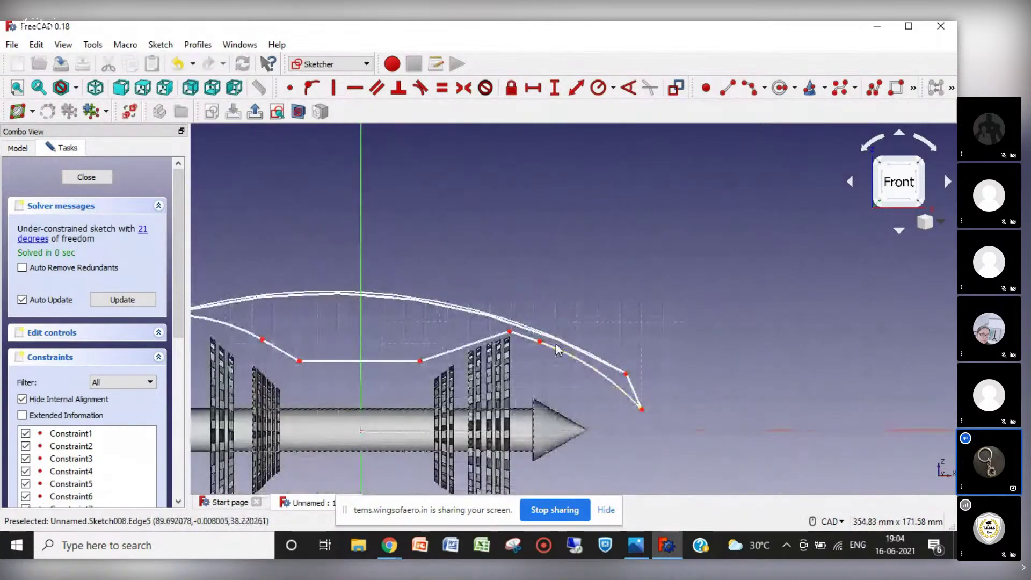
pyautogui.scroll(-2, 556, 349)
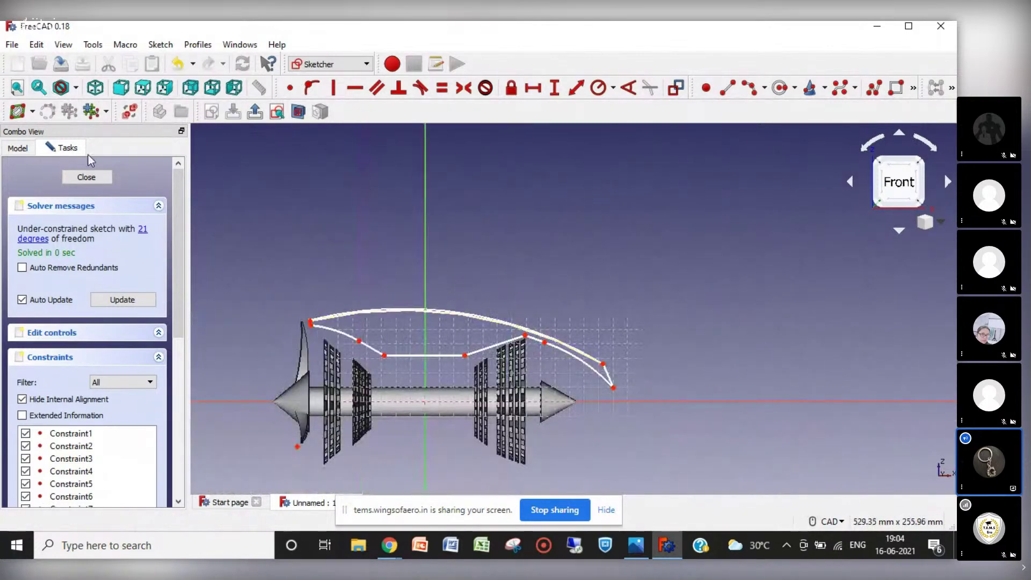
pyautogui.click(86, 176)
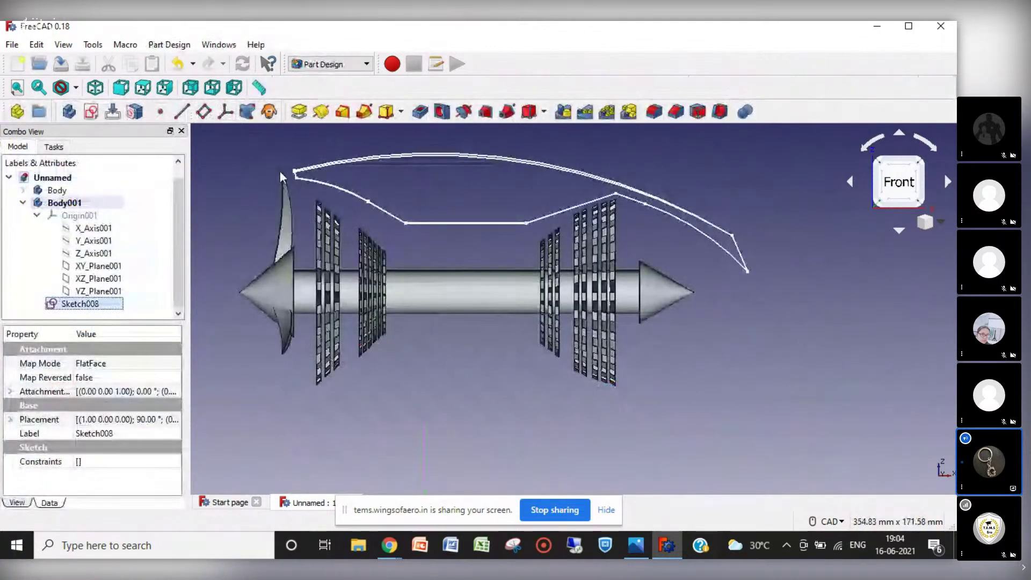
pyautogui.click(321, 114)
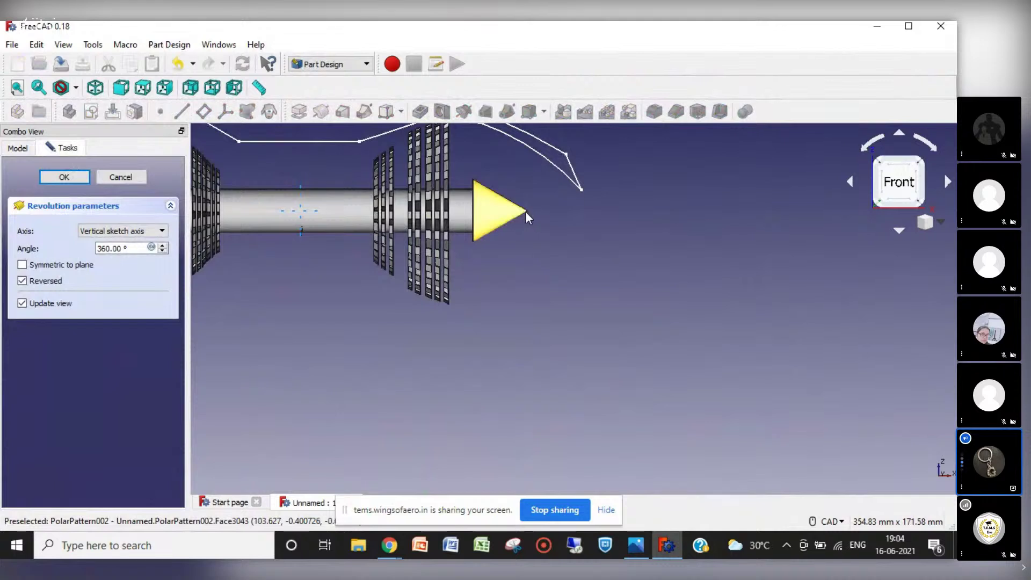
pyautogui.click(161, 231)
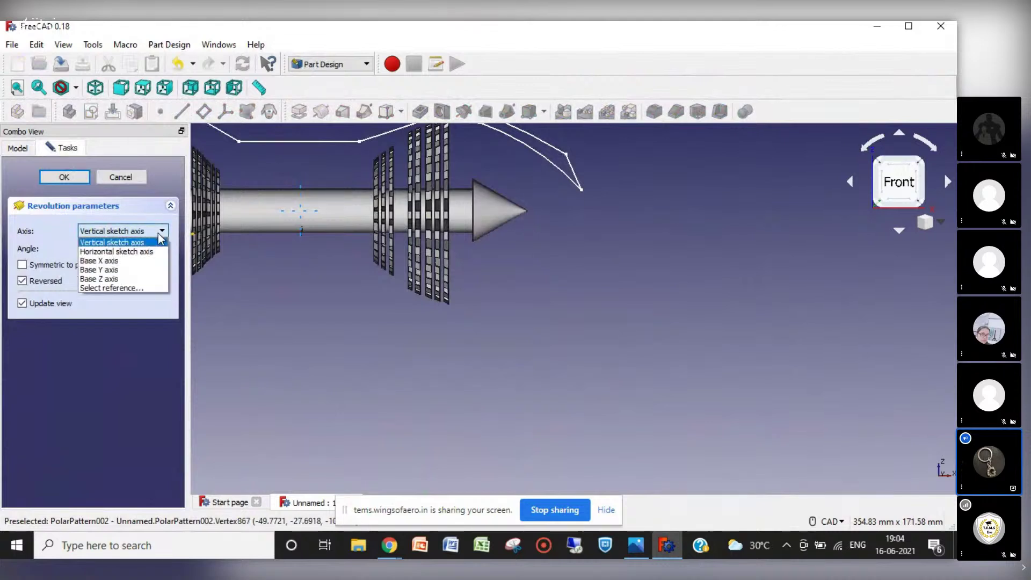
pyautogui.click(121, 261)
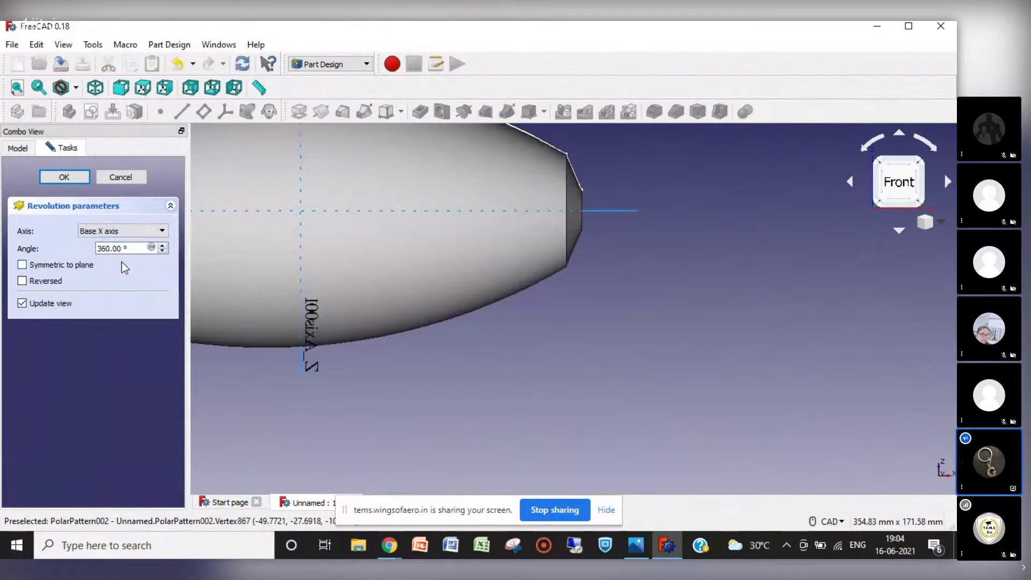
pyautogui.click(69, 181)
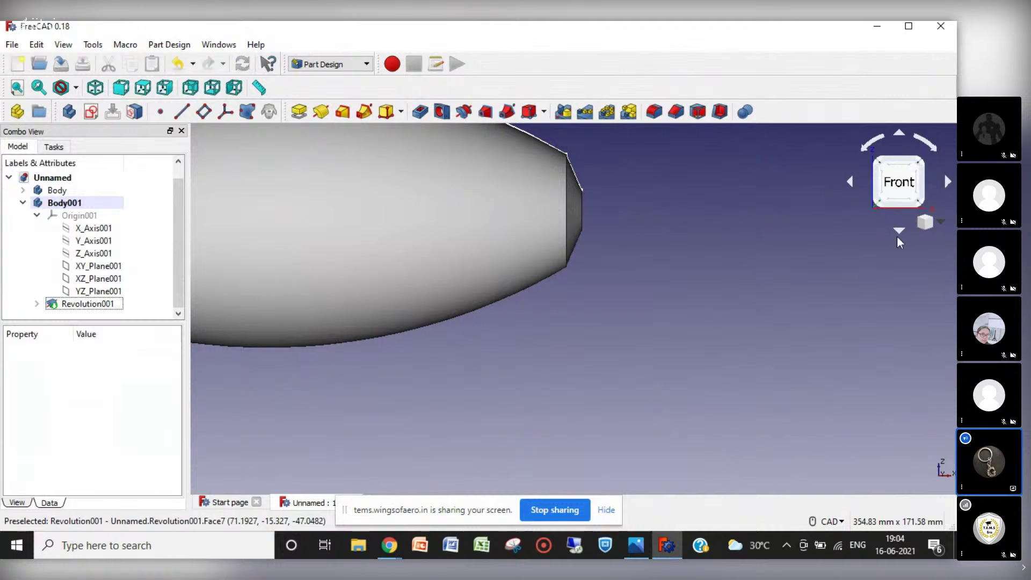
# Step: Fit the whole engine in view, examine the revolved casing from the front, rear and sides, and stop sharing the screen
pyautogui.click(942, 224)
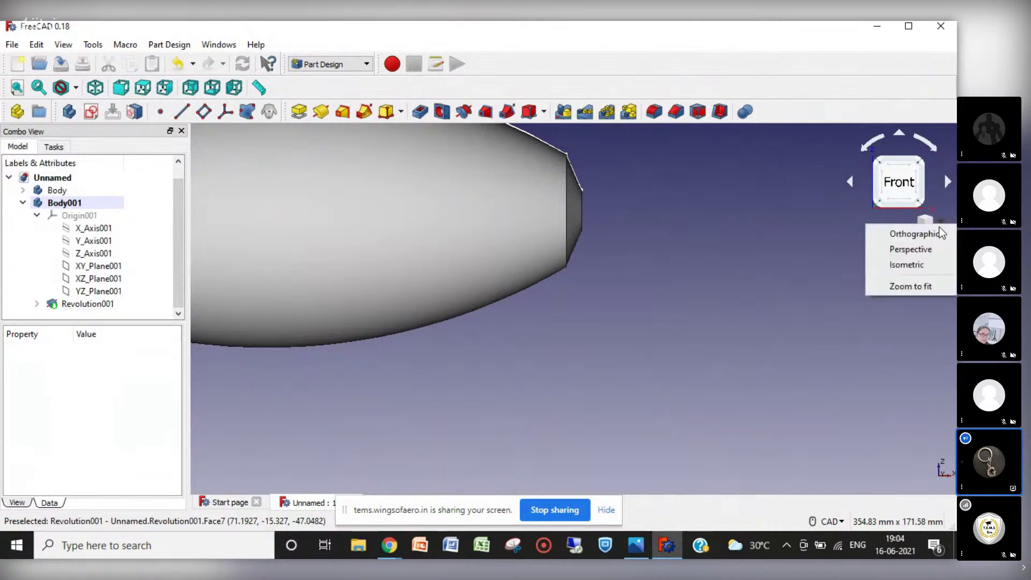
pyautogui.click(916, 285)
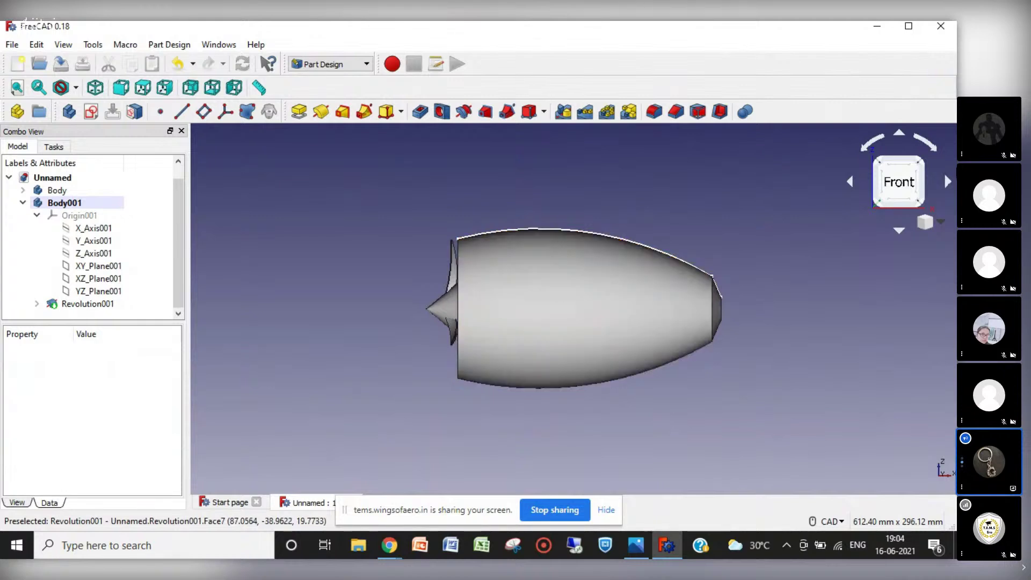
pyautogui.click(850, 182)
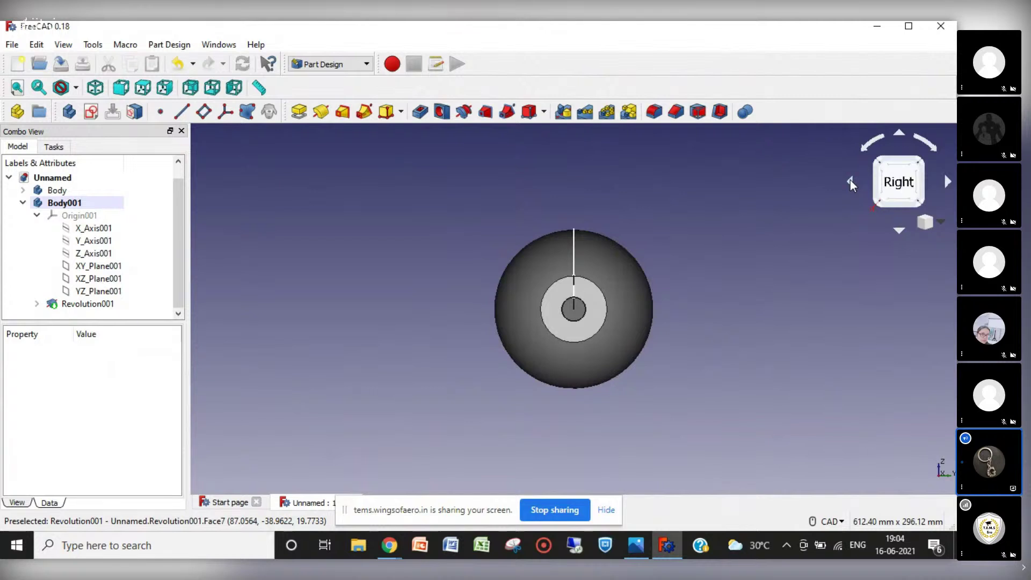
pyautogui.click(850, 179)
pyautogui.click(850, 179)
pyautogui.click(850, 180)
pyautogui.click(850, 180)
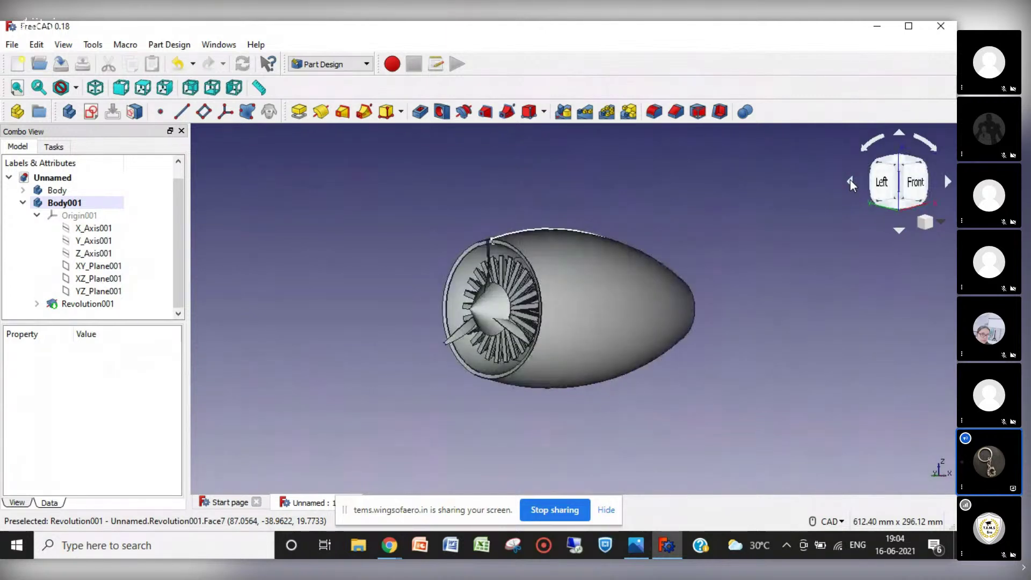
pyautogui.click(948, 182)
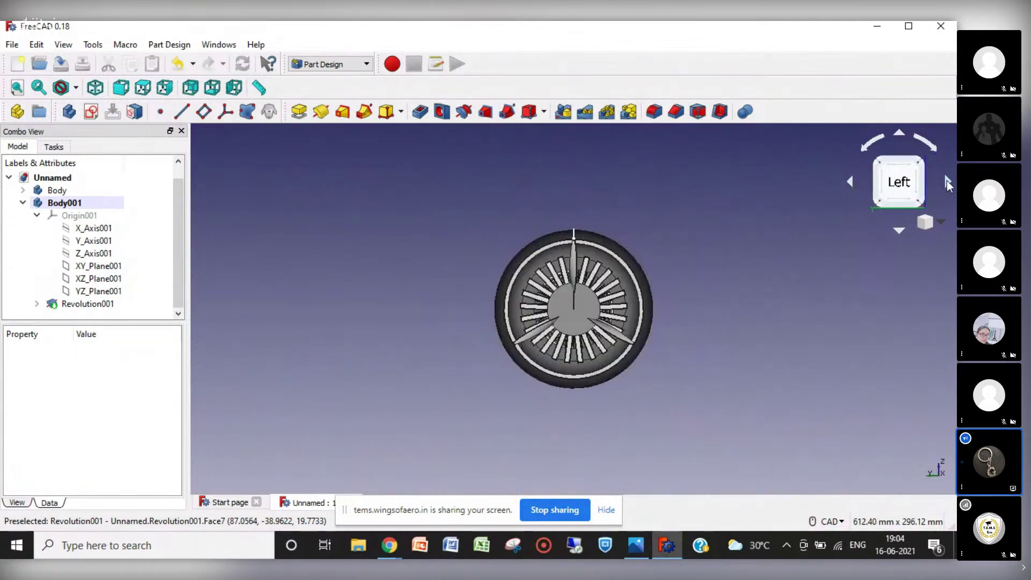
pyautogui.click(948, 183)
pyautogui.click(948, 183)
pyautogui.click(948, 182)
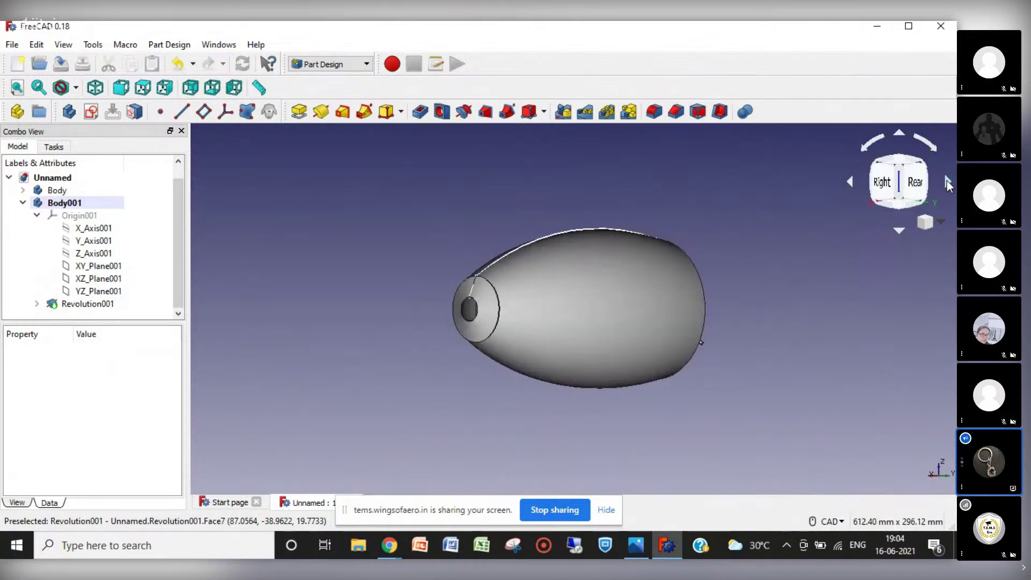
pyautogui.click(948, 182)
pyautogui.click(948, 183)
pyautogui.click(948, 182)
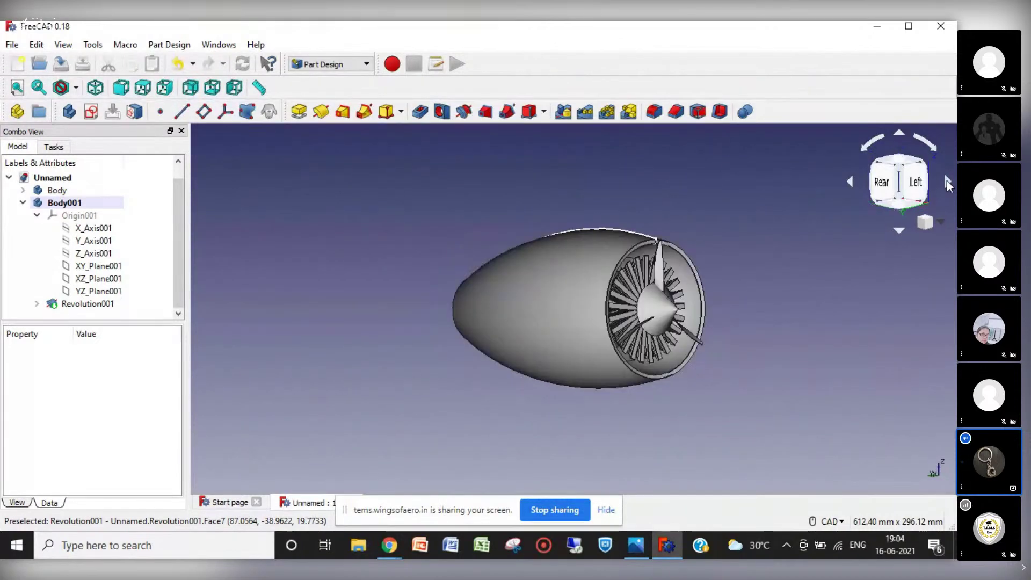
pyautogui.click(851, 182)
pyautogui.click(851, 182)
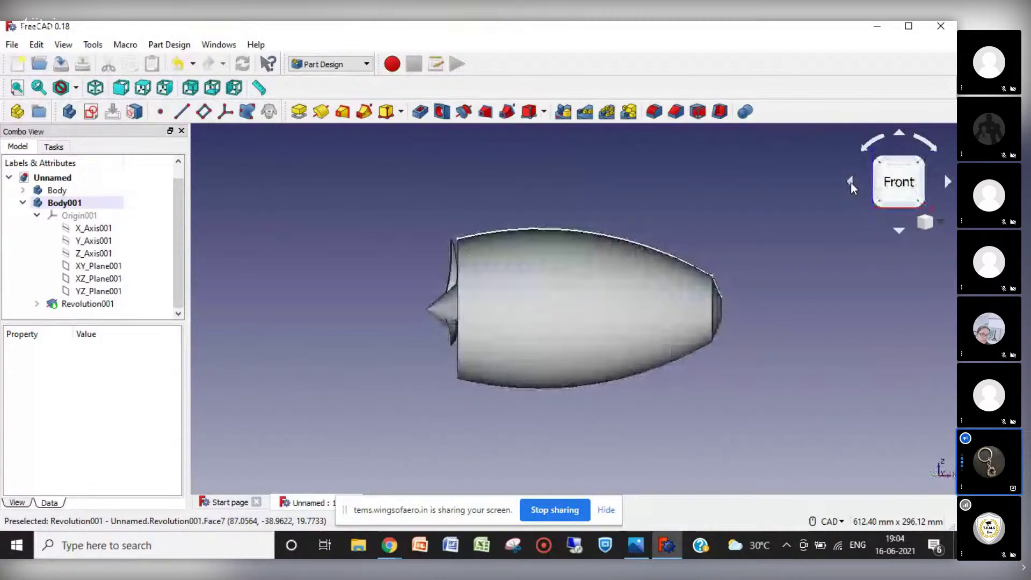
pyautogui.click(850, 183)
pyautogui.click(947, 183)
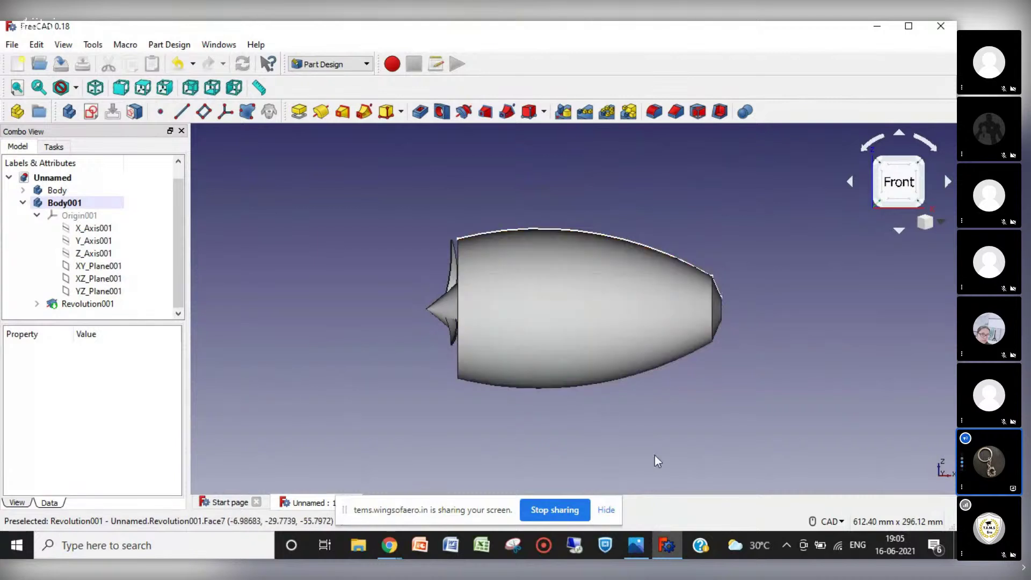
pyautogui.click(553, 508)
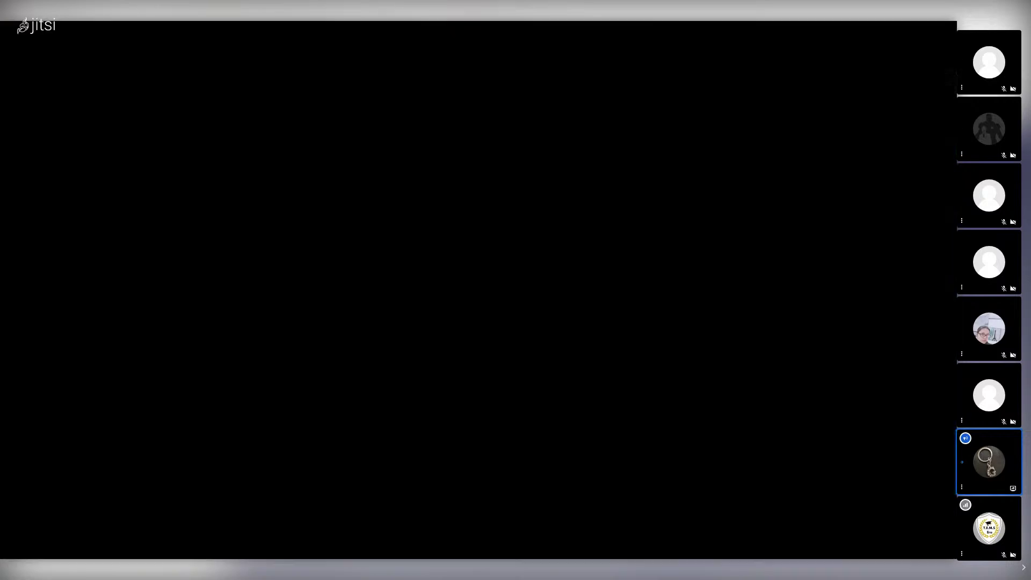